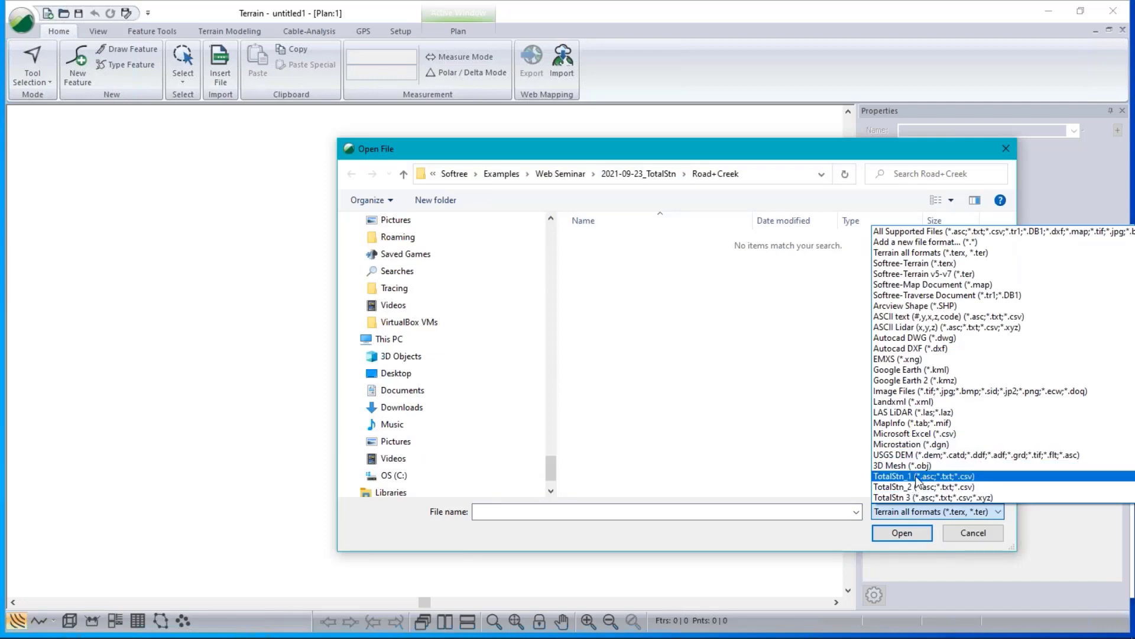
Open TS Topo Survey2.asc from the Road+Creek folder using the ASCII text (#,y,x,z,code) format
click(931, 317)
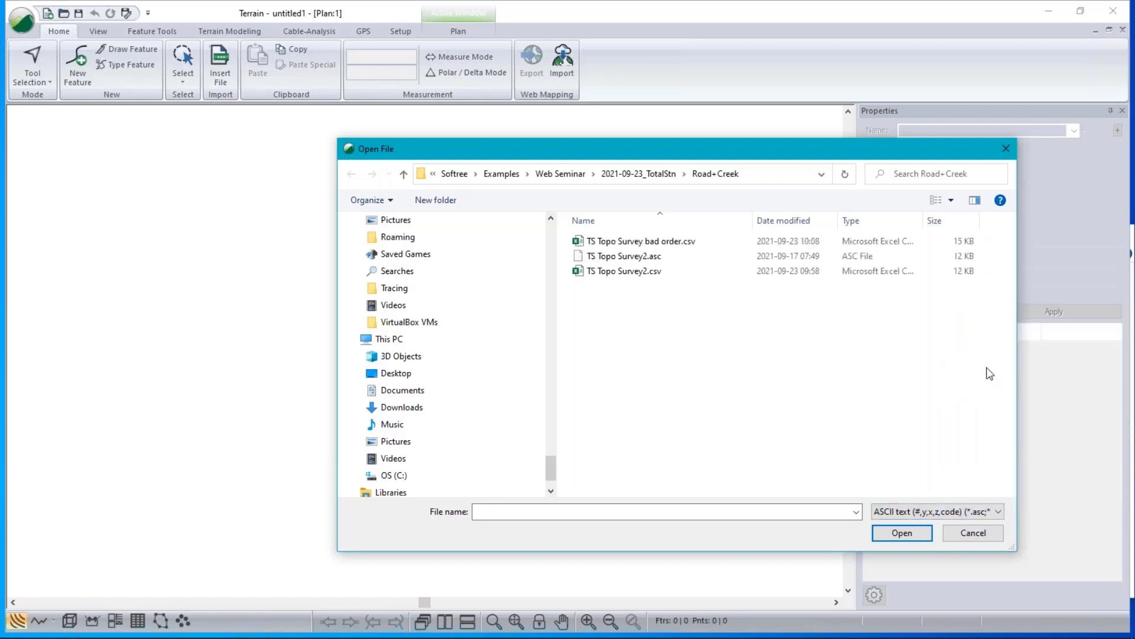
click(631, 256)
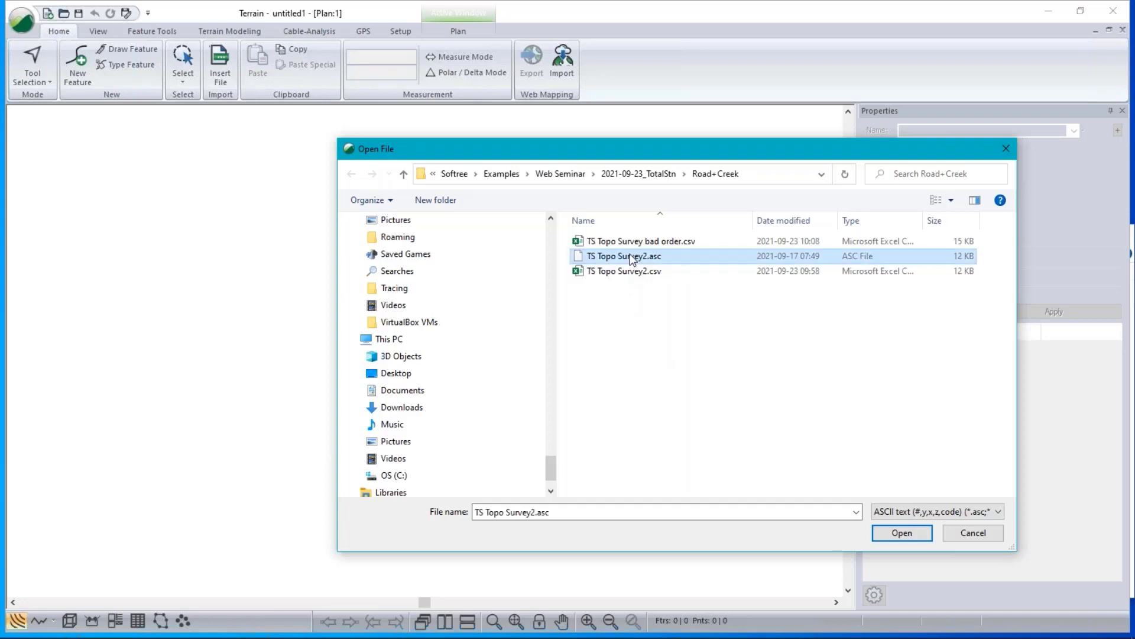
click(901, 533)
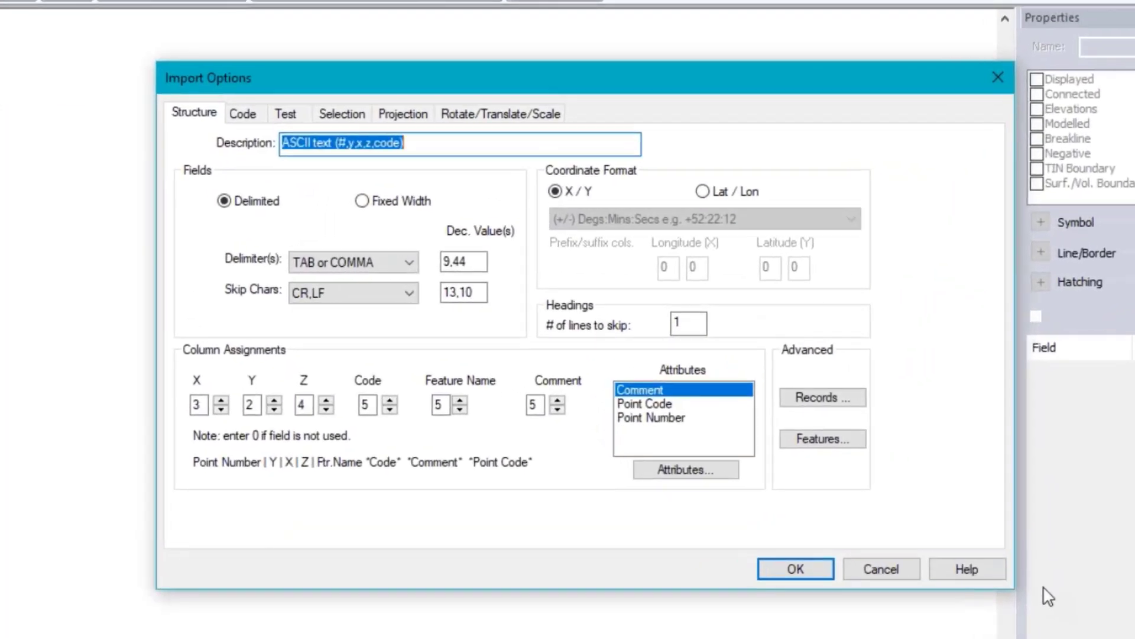
drag(536, 81, 413, 103)
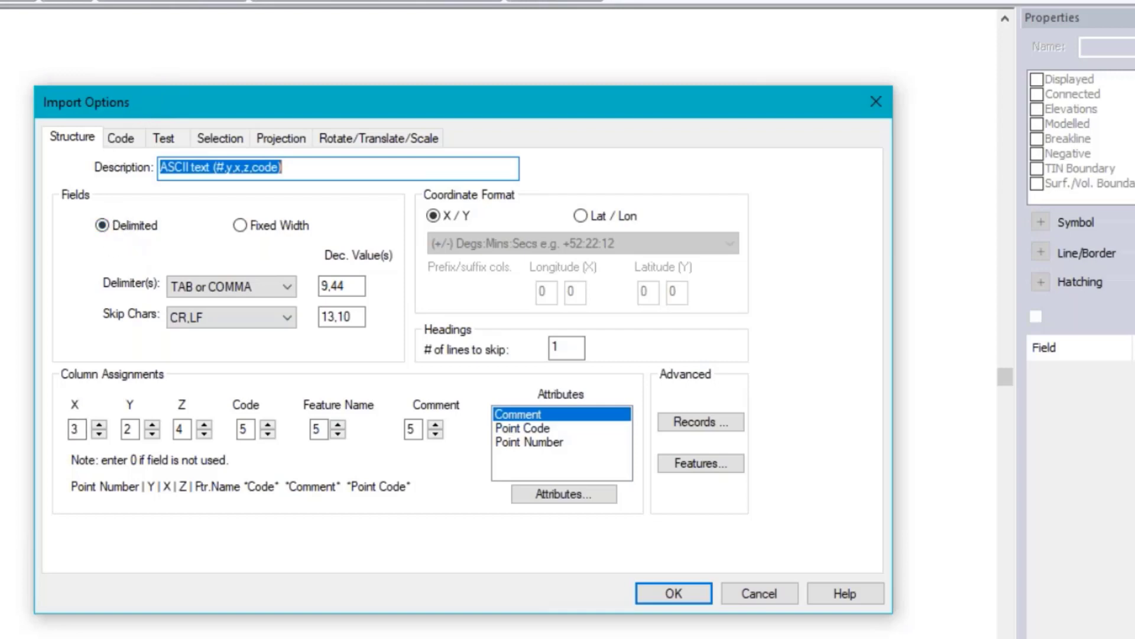
Review the import's code and structure settings, and step through the first seven records of the survey file in the import test
click(131, 140)
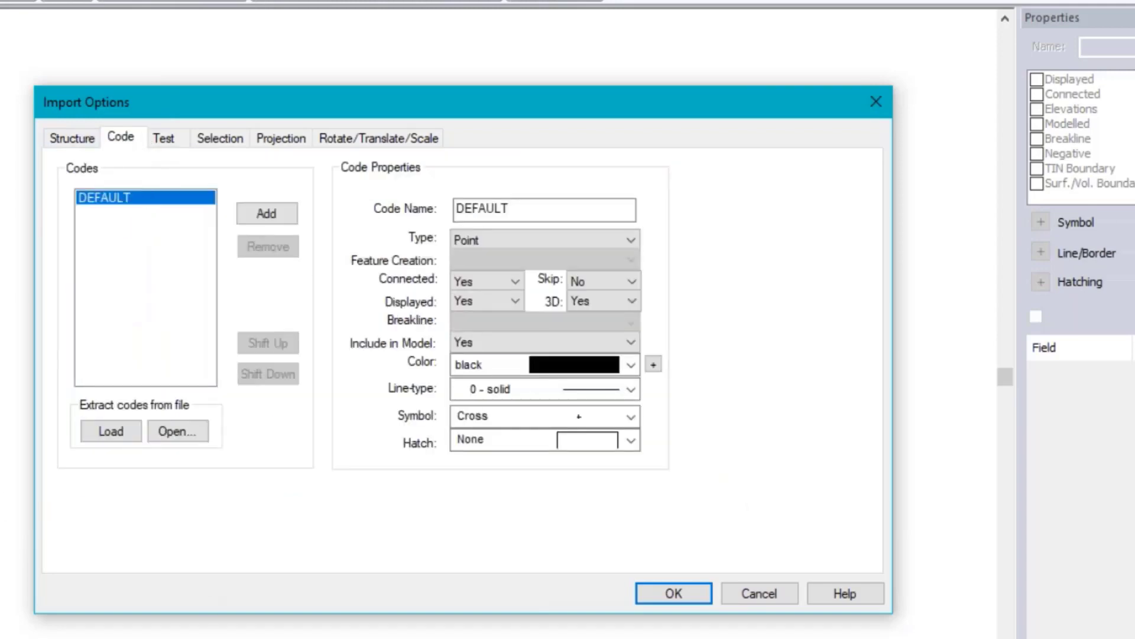
click(68, 142)
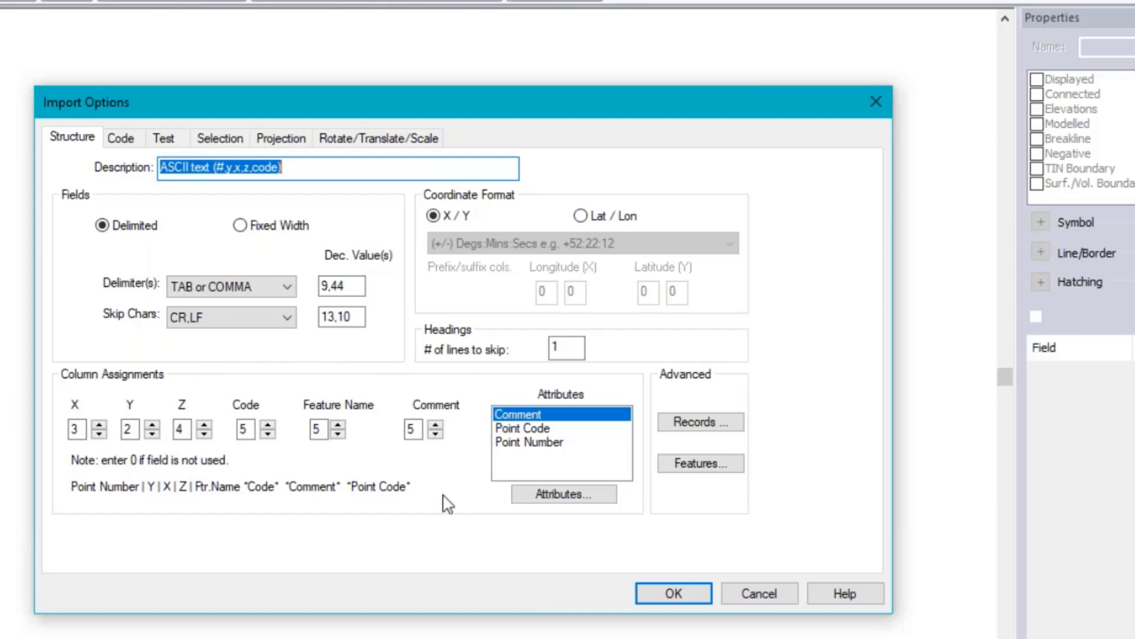
click(164, 139)
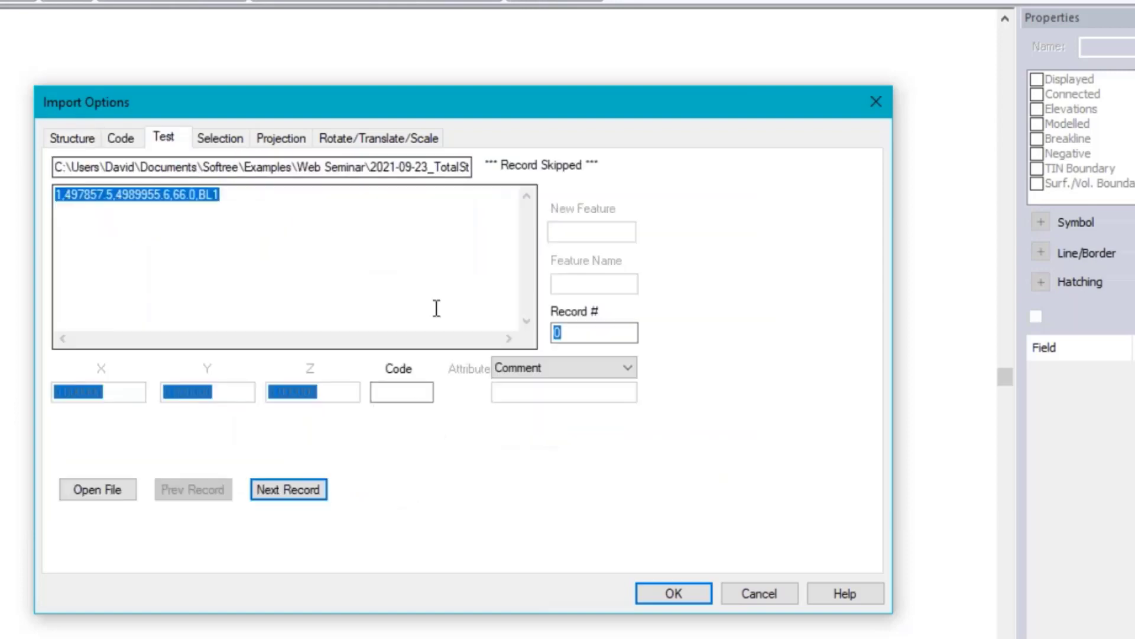
click(304, 492)
click(304, 491)
click(304, 492)
click(304, 492)
click(304, 492)
click(304, 492)
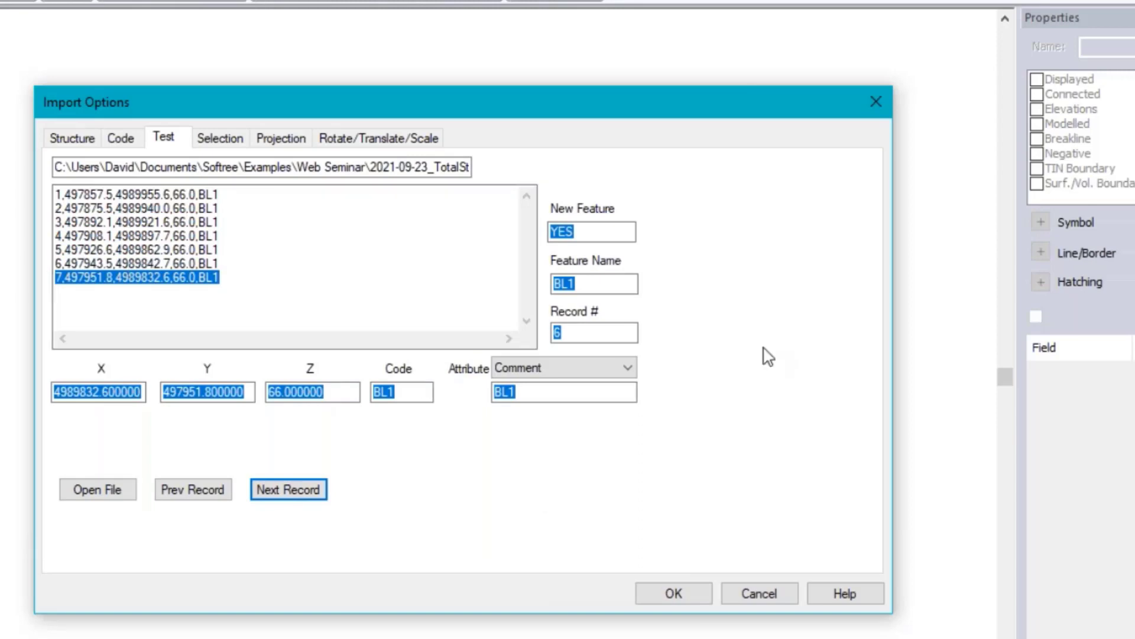
Set the number of heading lines to skip to 0 and import the survey points without coordinate conversion
click(70, 139)
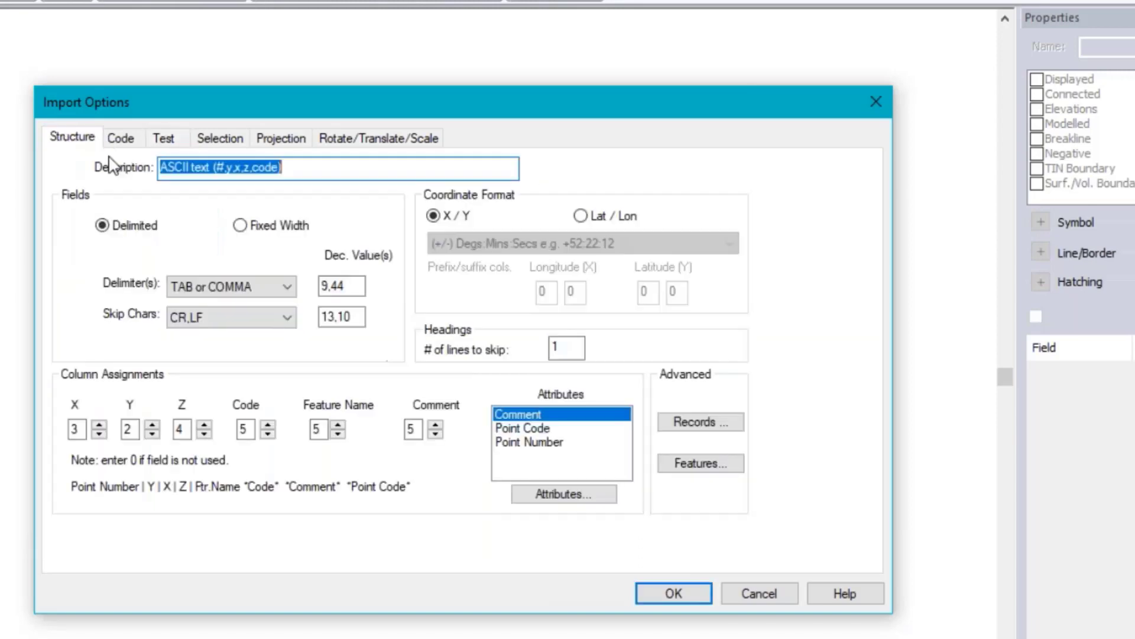
double_click(574, 349)
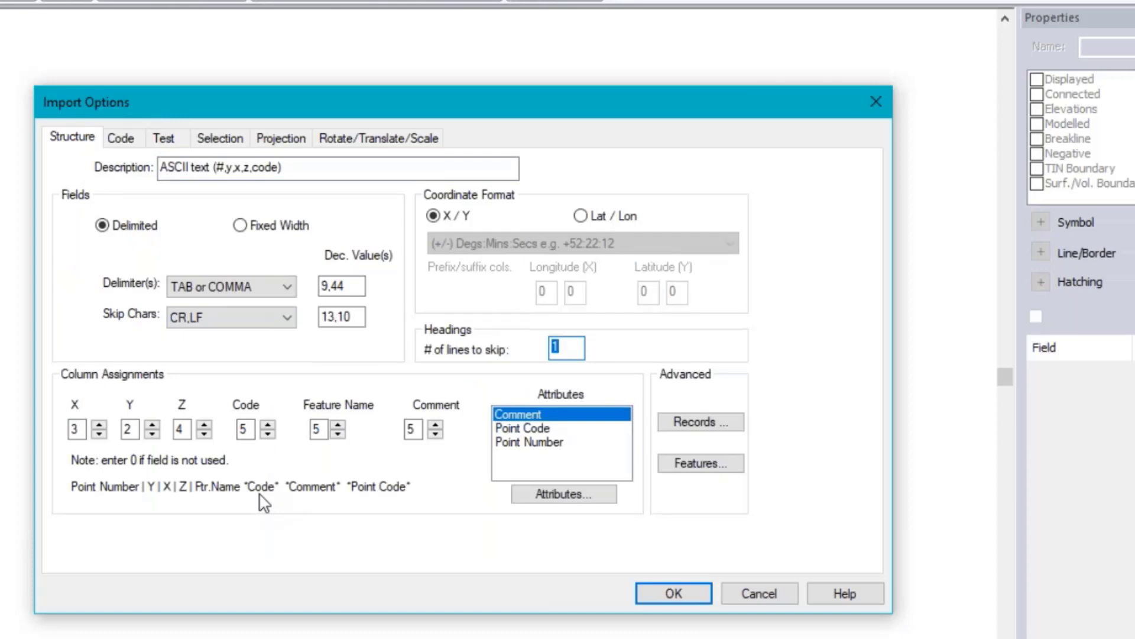
text(0)
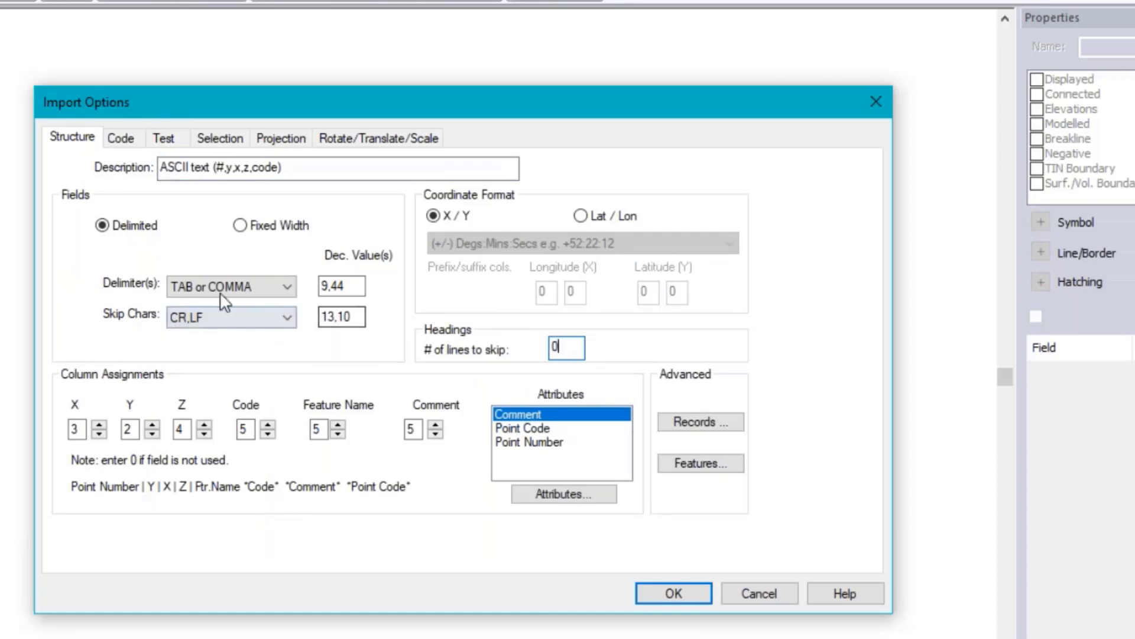
click(171, 141)
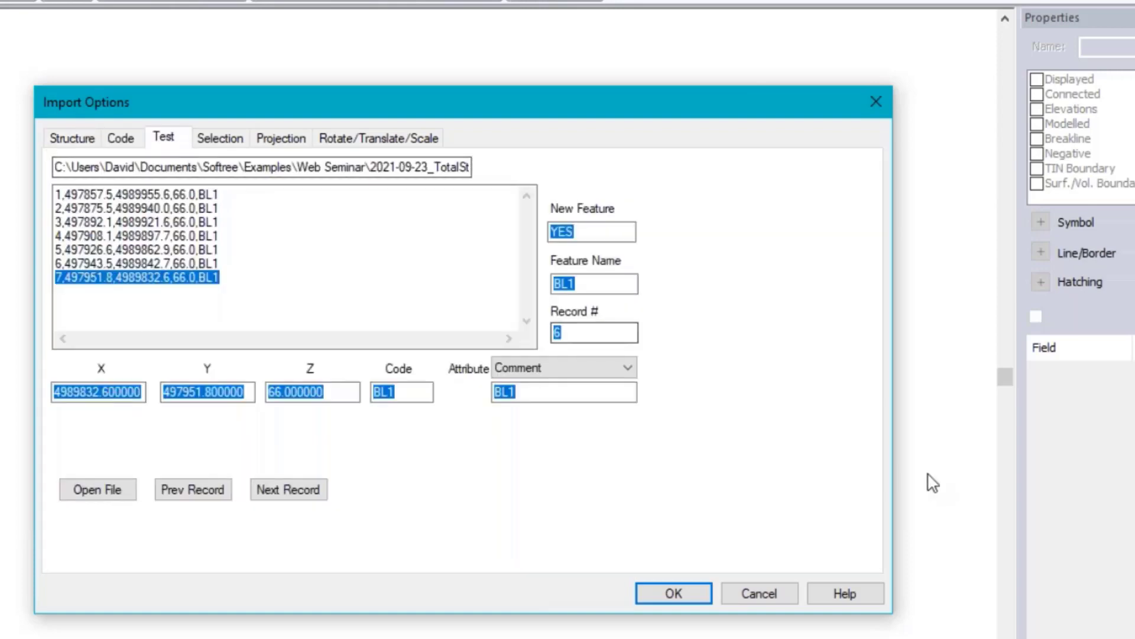
click(691, 585)
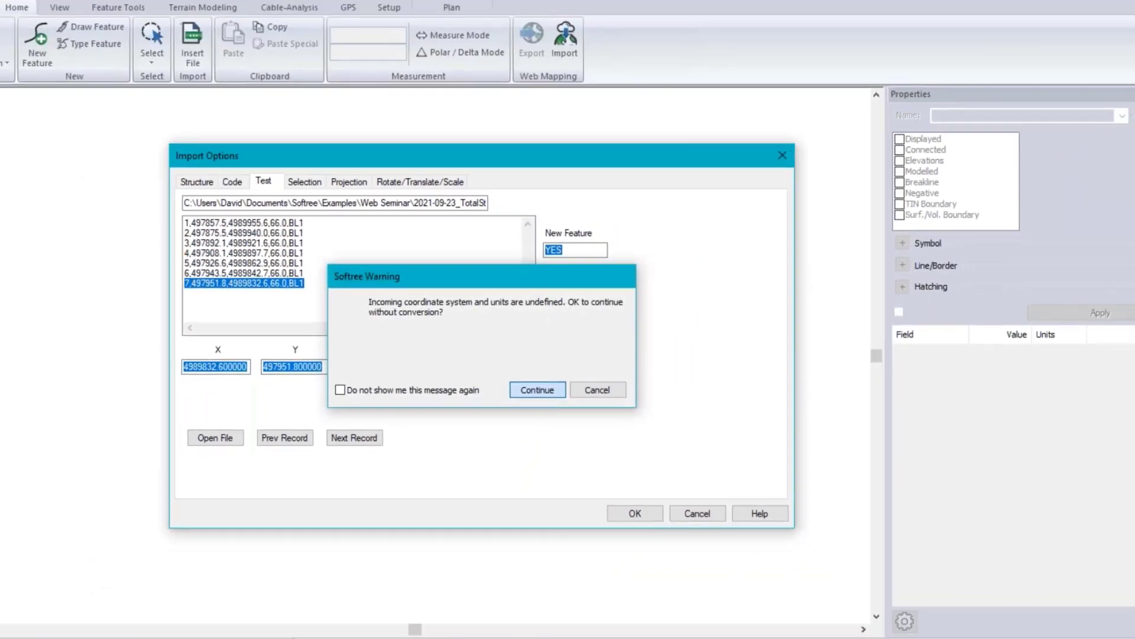
key(Return)
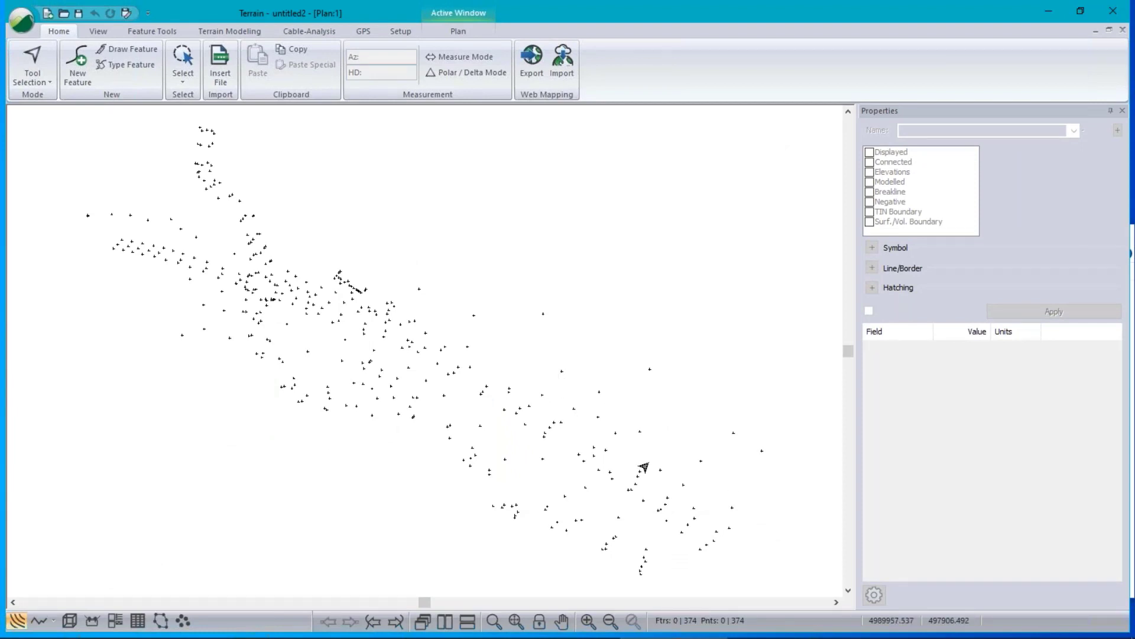
Select several individual survey points in the plan to examine their names, coordinates and elevations
click(561, 372)
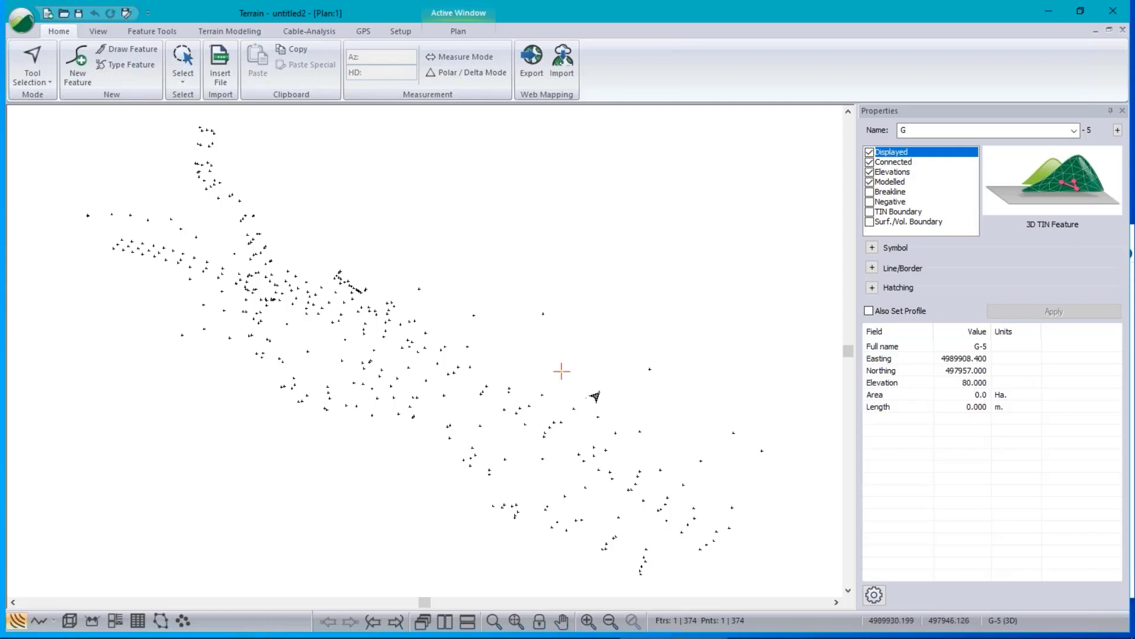
click(599, 392)
click(550, 423)
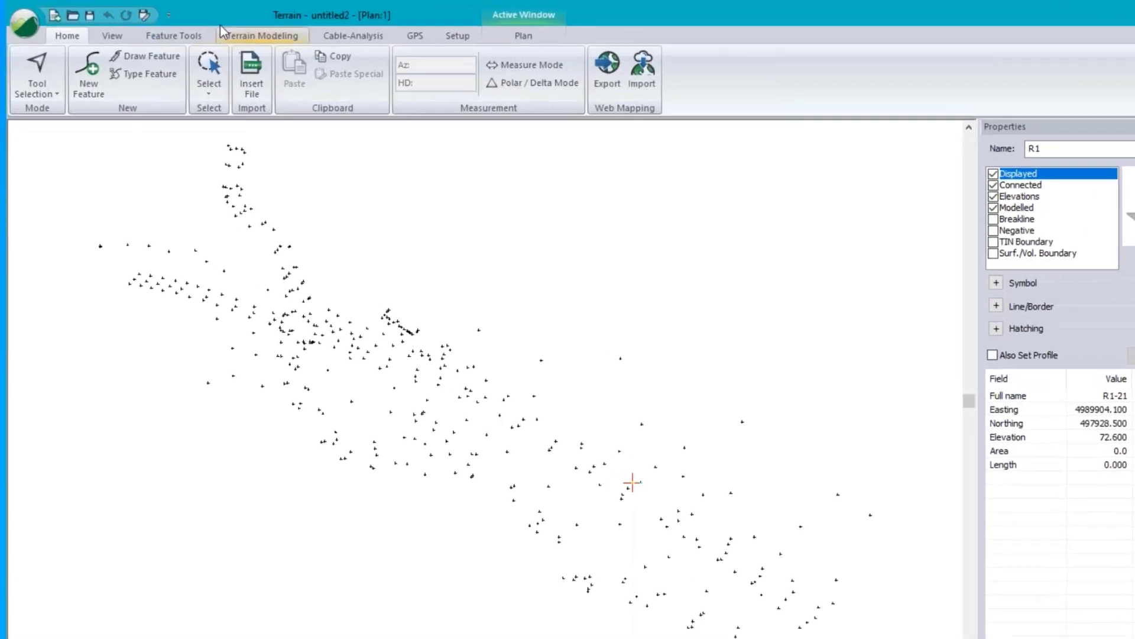
Generate a TIN from the survey points with both major and minor contours turned off
click(228, 34)
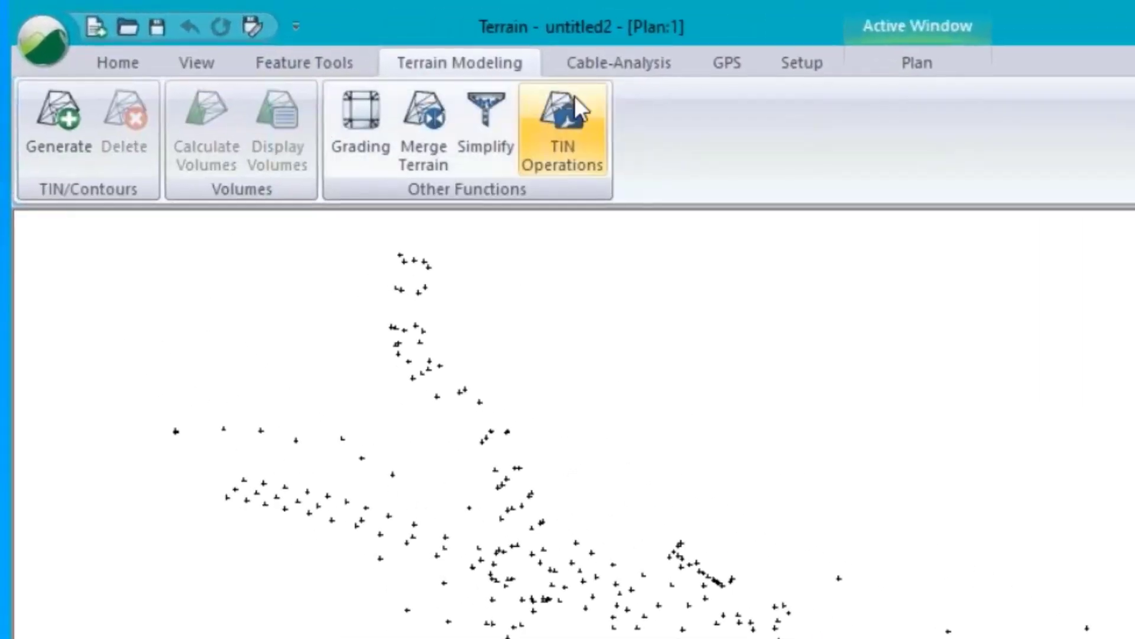
click(53, 145)
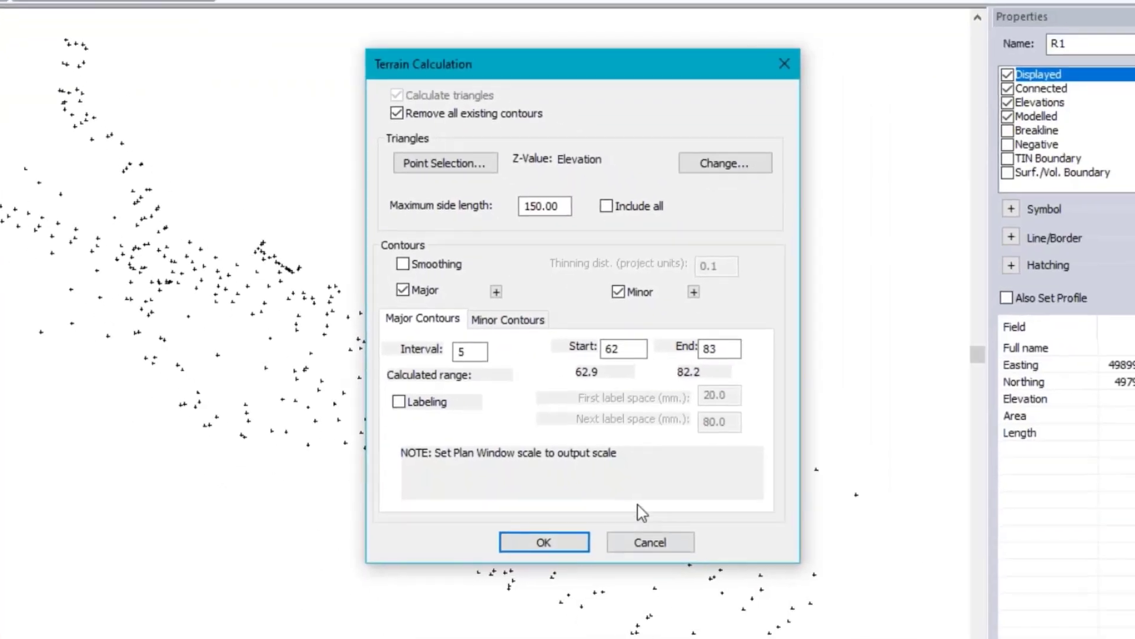
click(402, 289)
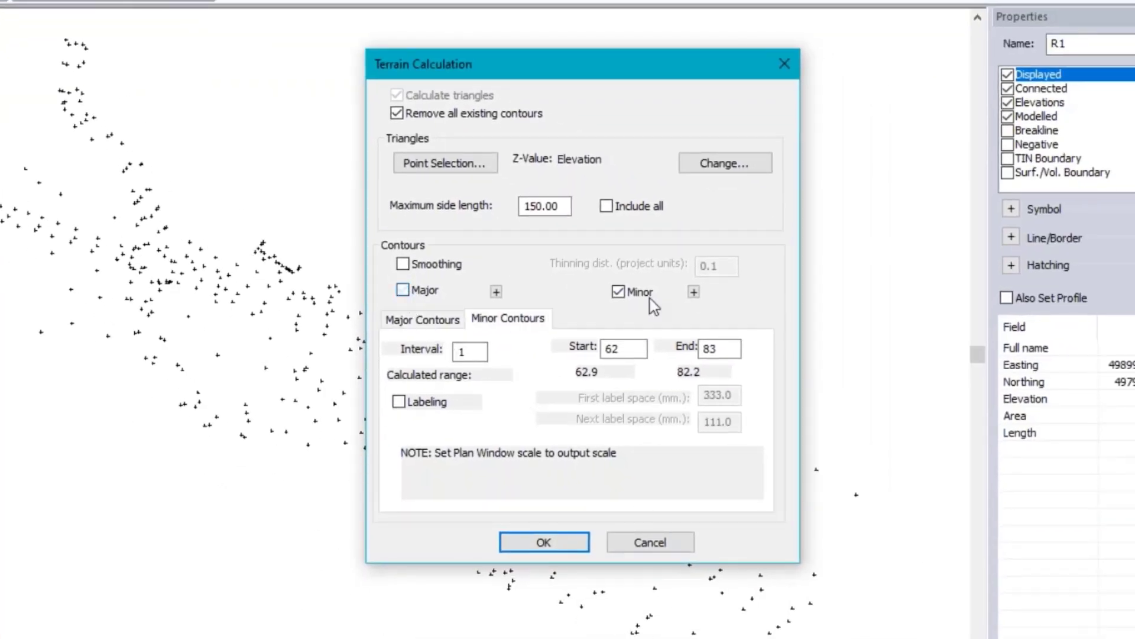
click(619, 292)
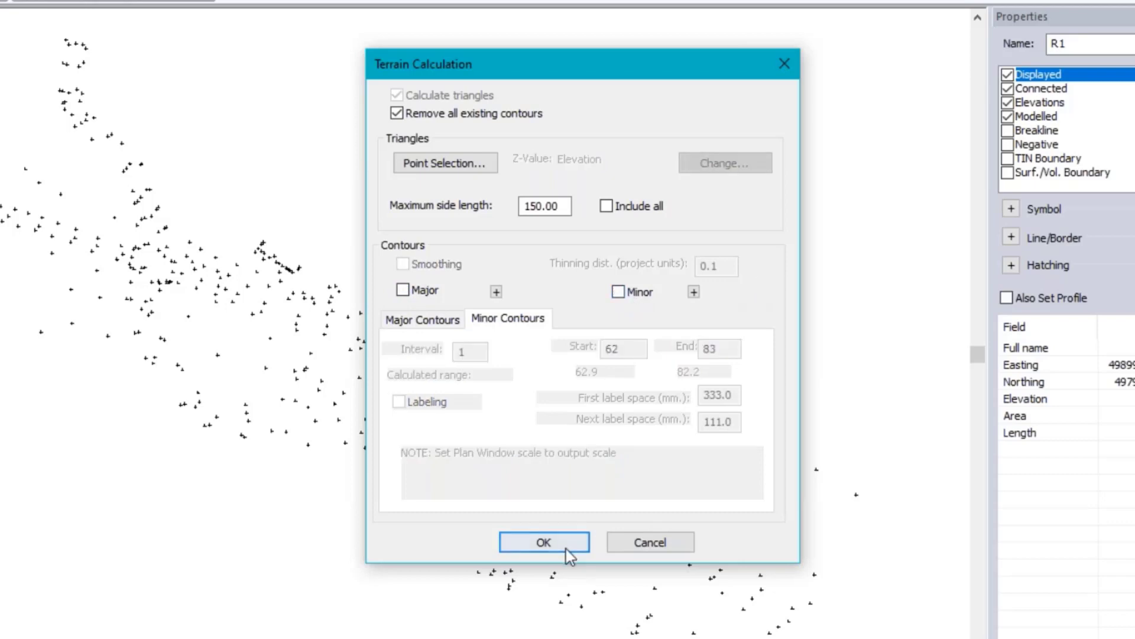
click(544, 542)
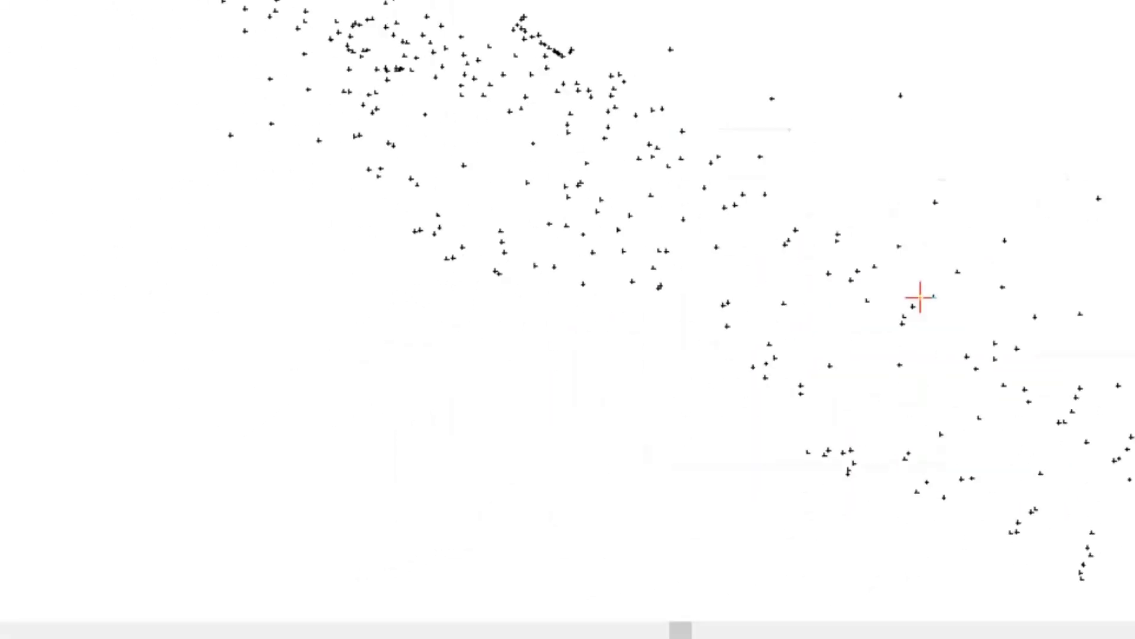
Show the TIN surface in a 3D view tiled side by side with the plan, and examine the terrain along the road
click(155, 599)
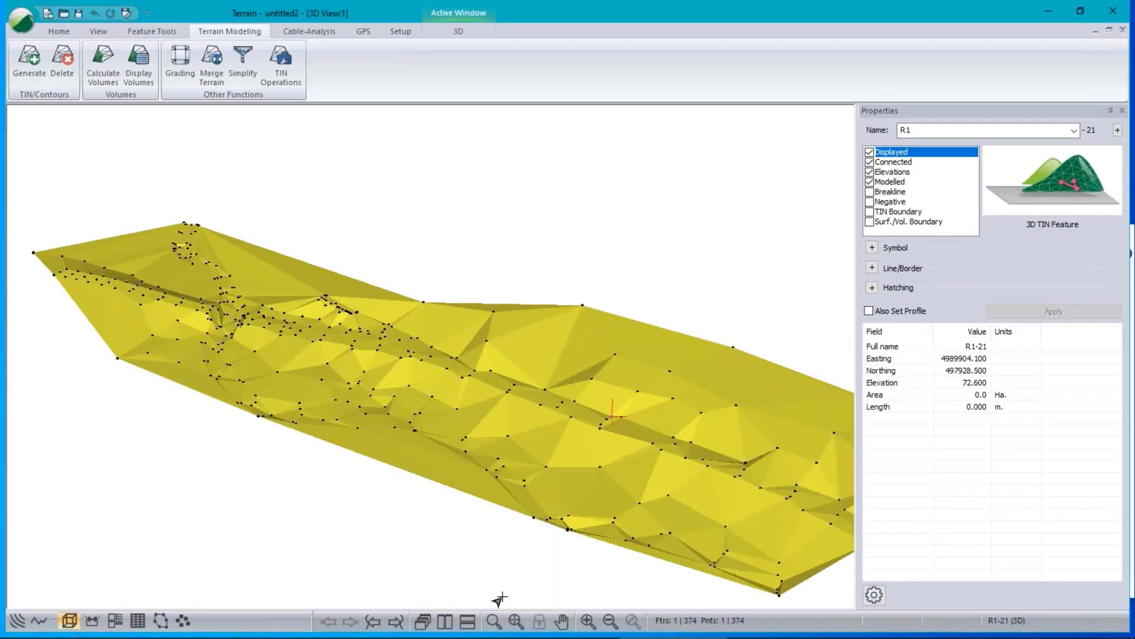
click(443, 621)
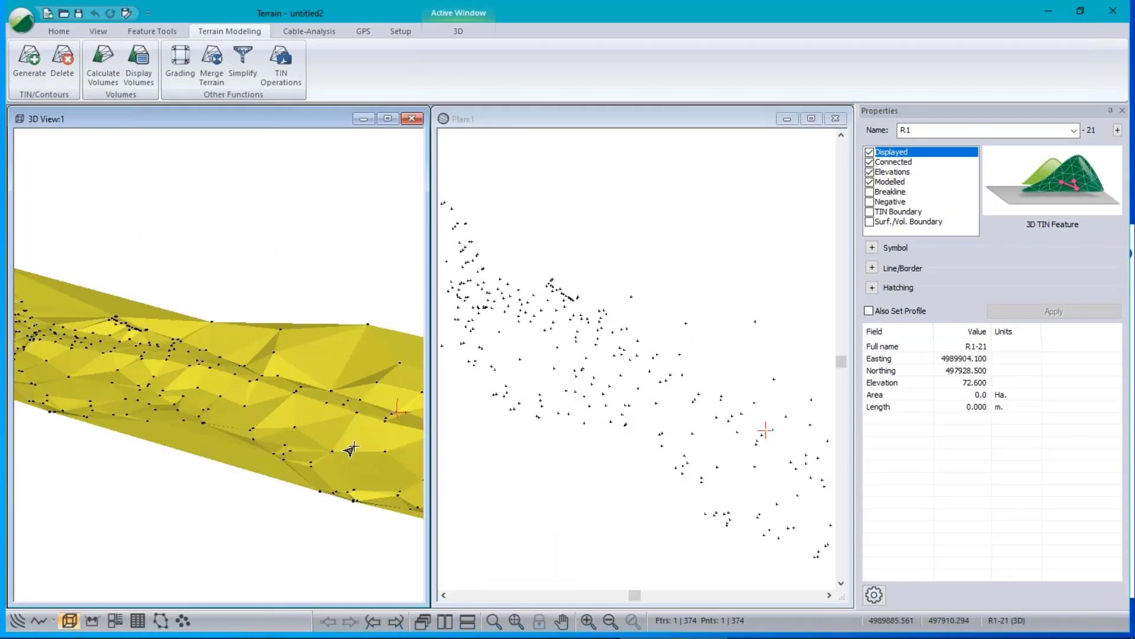
drag(347, 451, 223, 418)
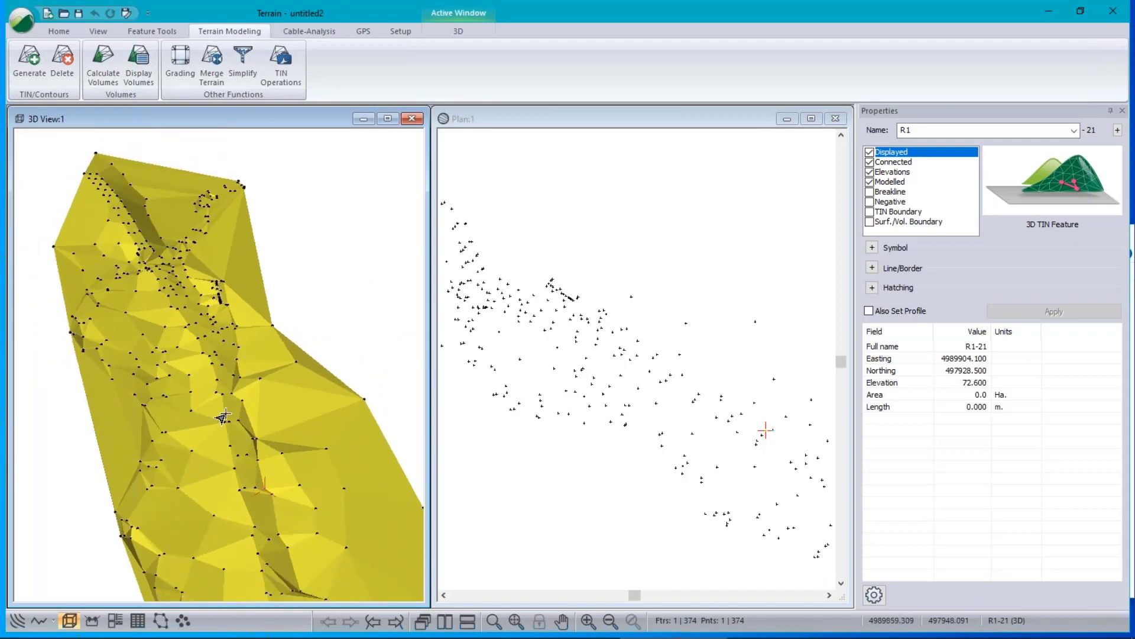
scroll(224, 417, up, 4)
scroll(225, 417, down, 4)
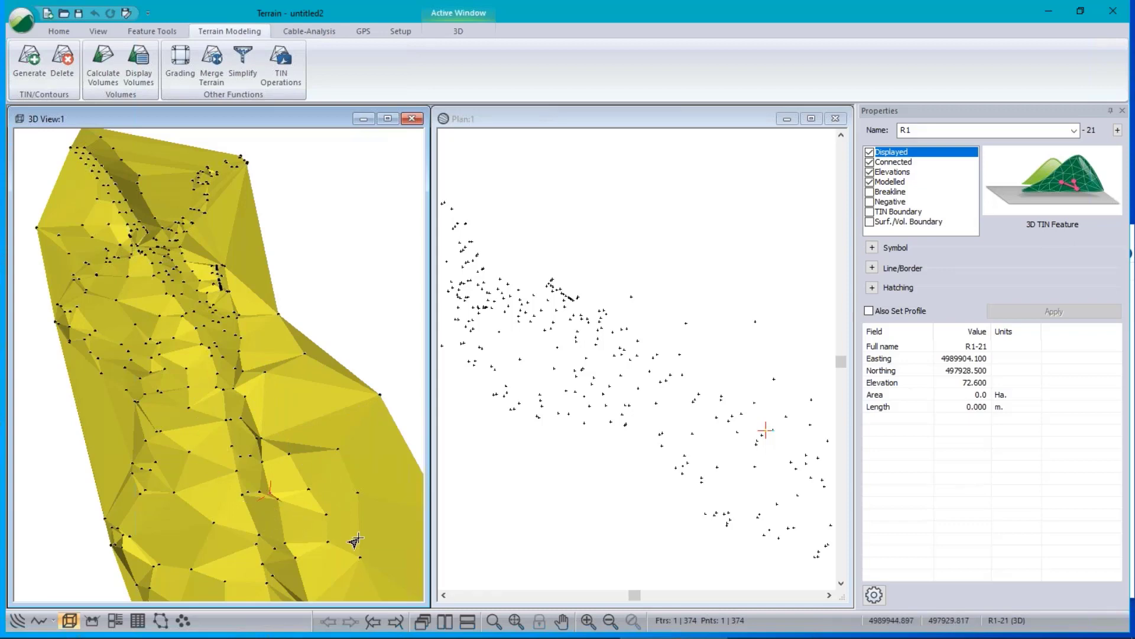
mouse_move(356, 540)
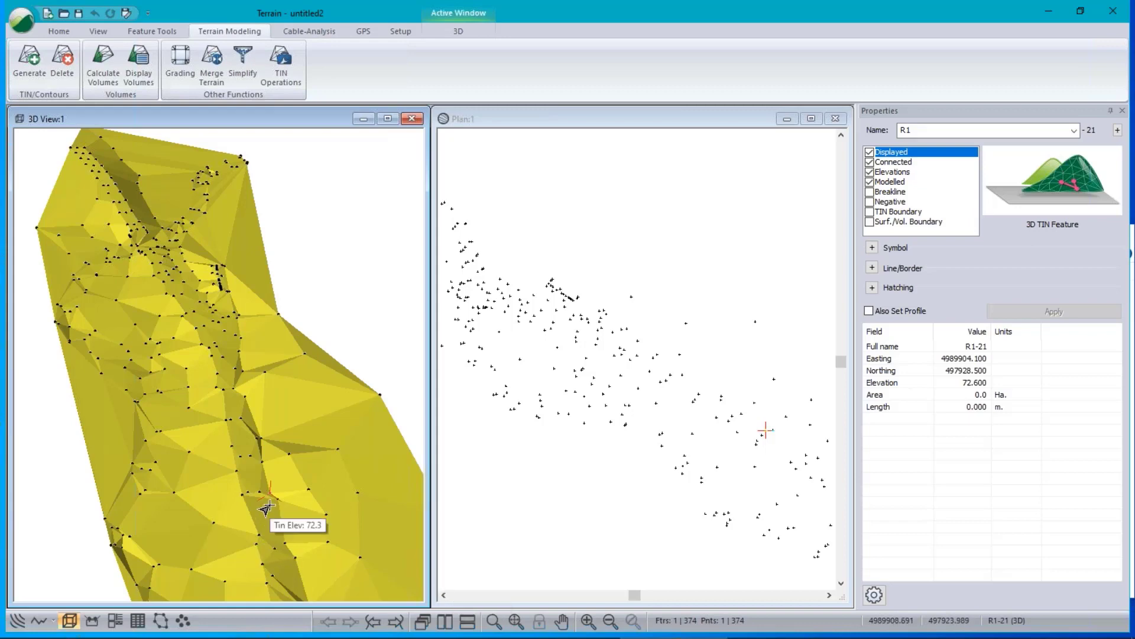
mouse_move(270, 506)
middle_down()
mouse_move(285, 449)
mouse_move(275, 470)
middle_up()
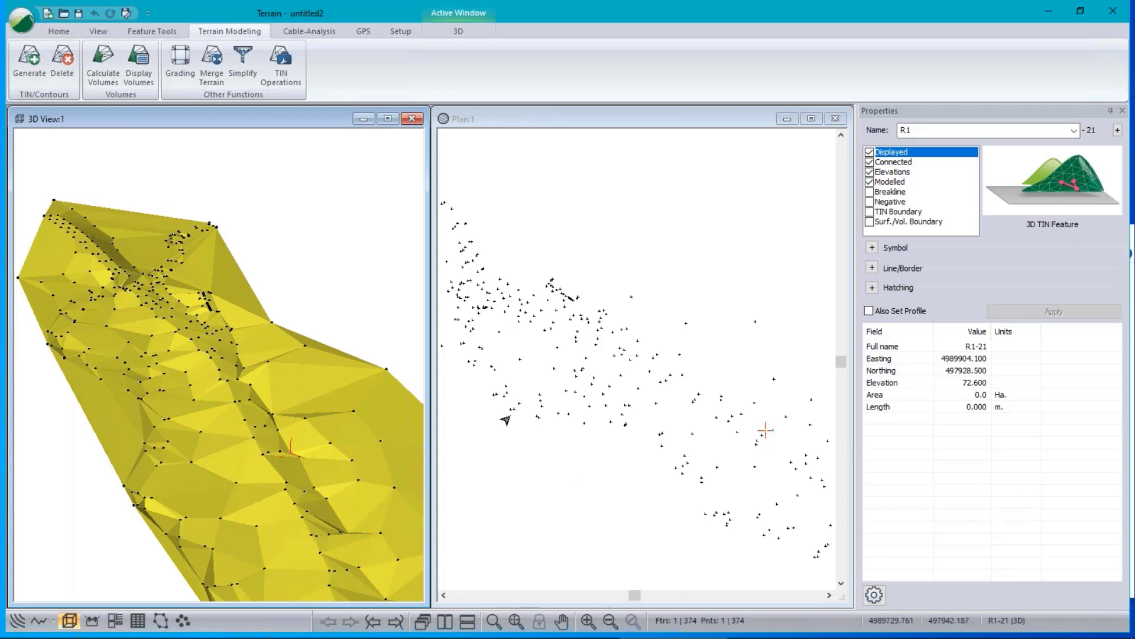
Open TS Topo Survey2.asc again using the TotalStn_1 import format
click(24, 22)
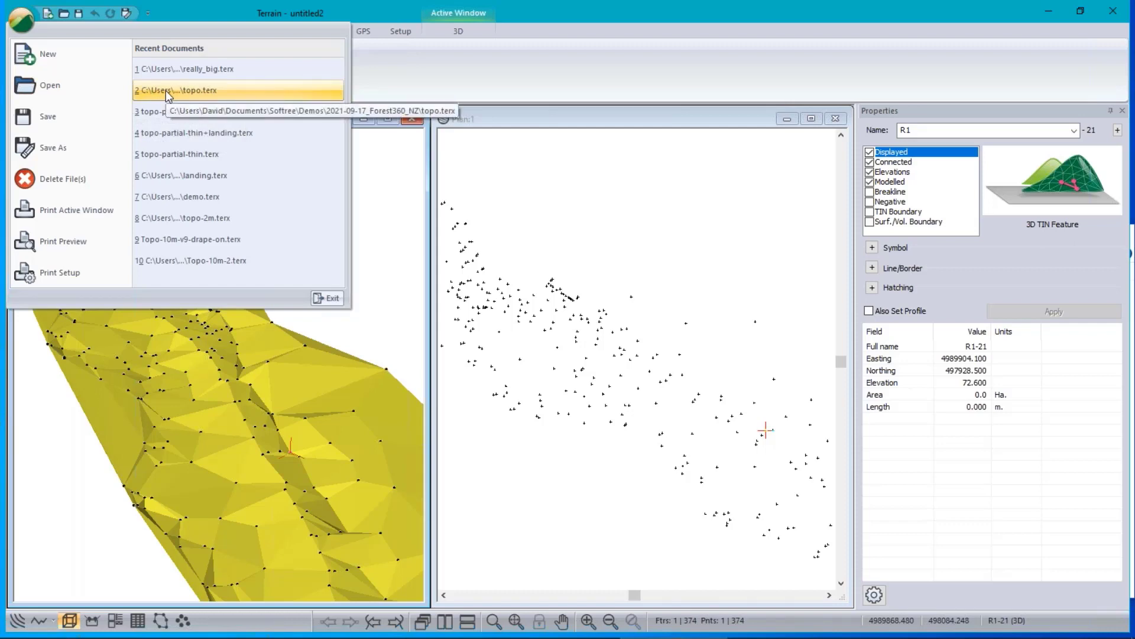
click(66, 81)
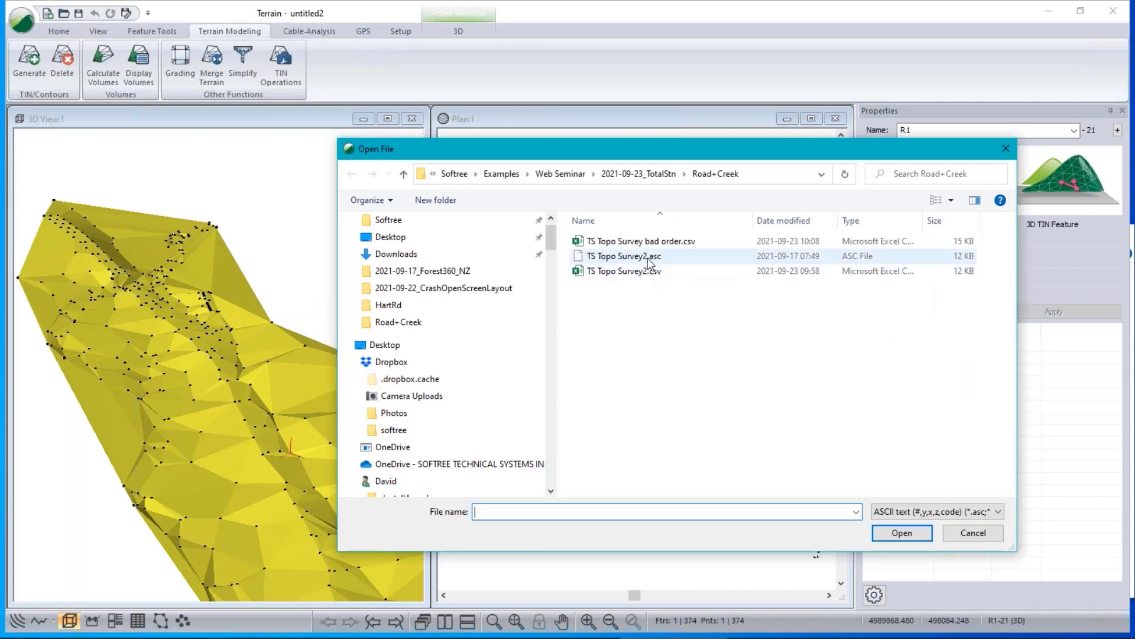
click(645, 256)
click(971, 519)
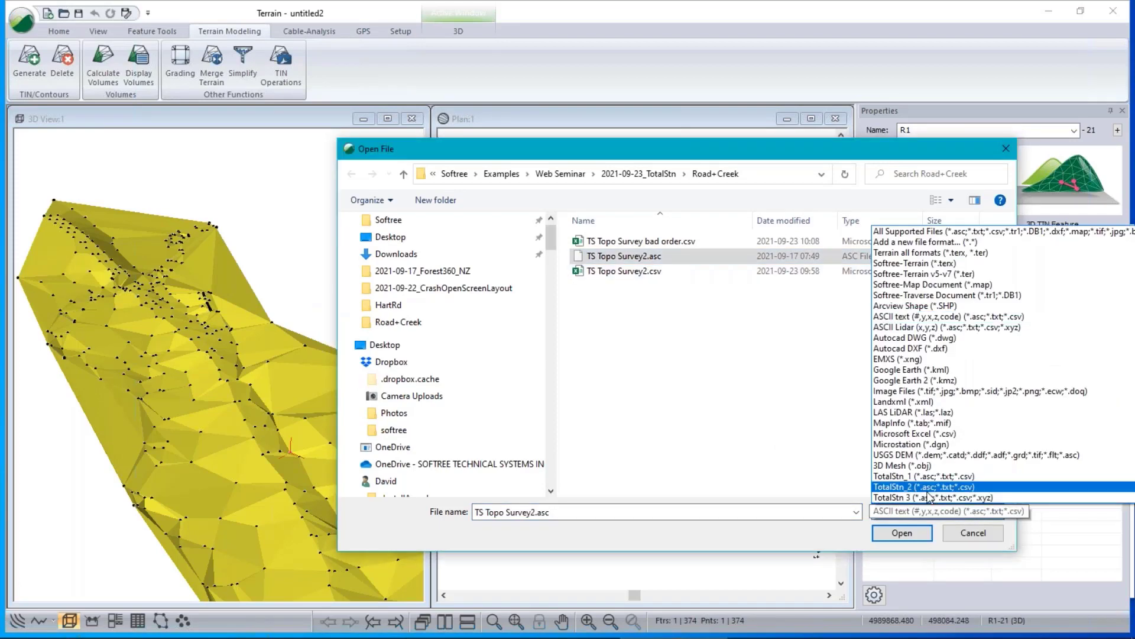
click(923, 476)
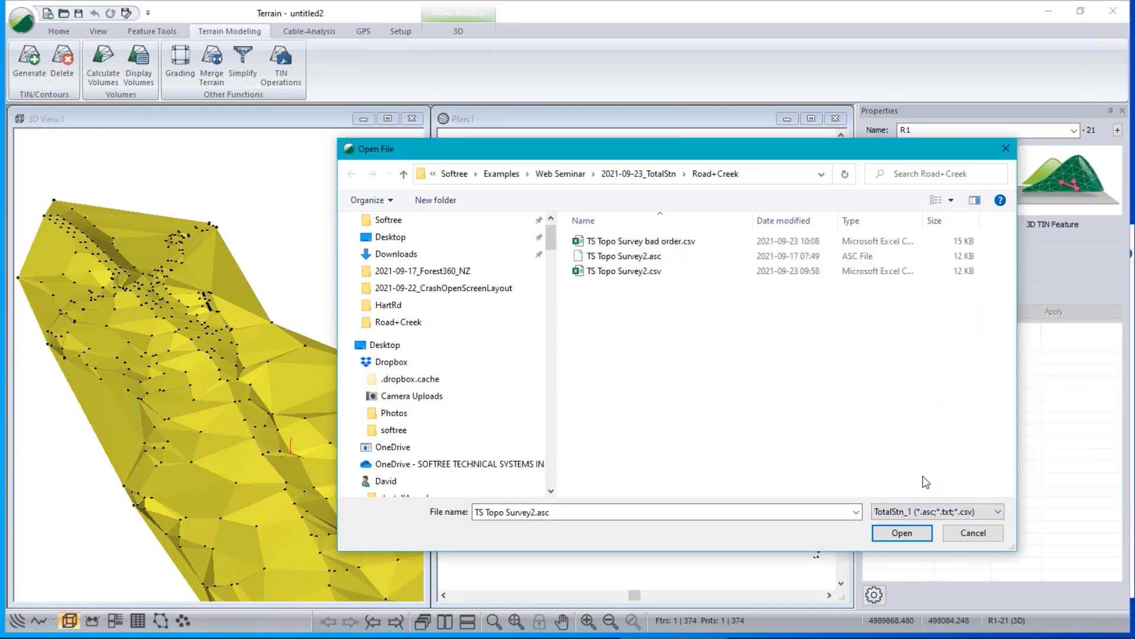
click(902, 532)
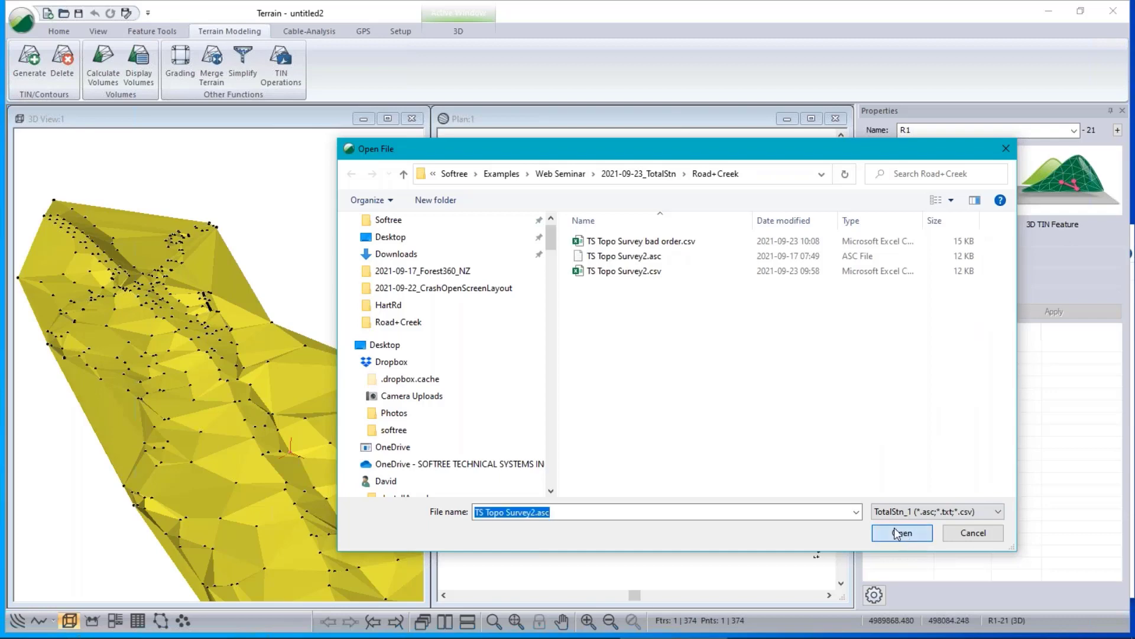
click(591, 355)
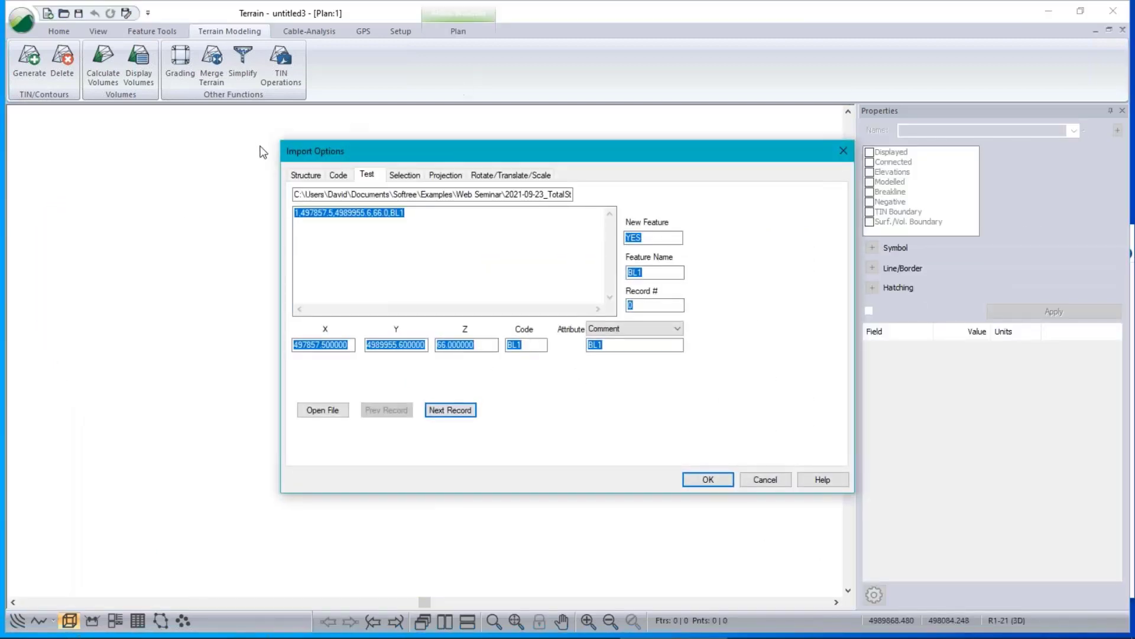
Review the TotalStn_1 column structure and the SHD* and BL* code properties, and complete the import without coordinate conversion
click(305, 175)
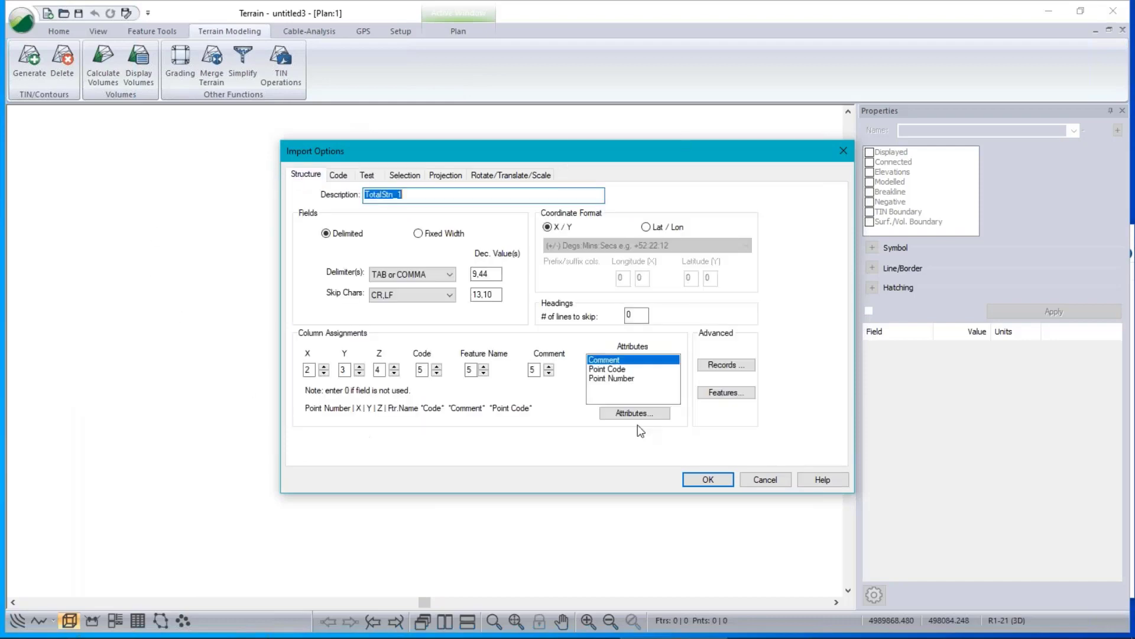
drag(570, 149, 454, 181)
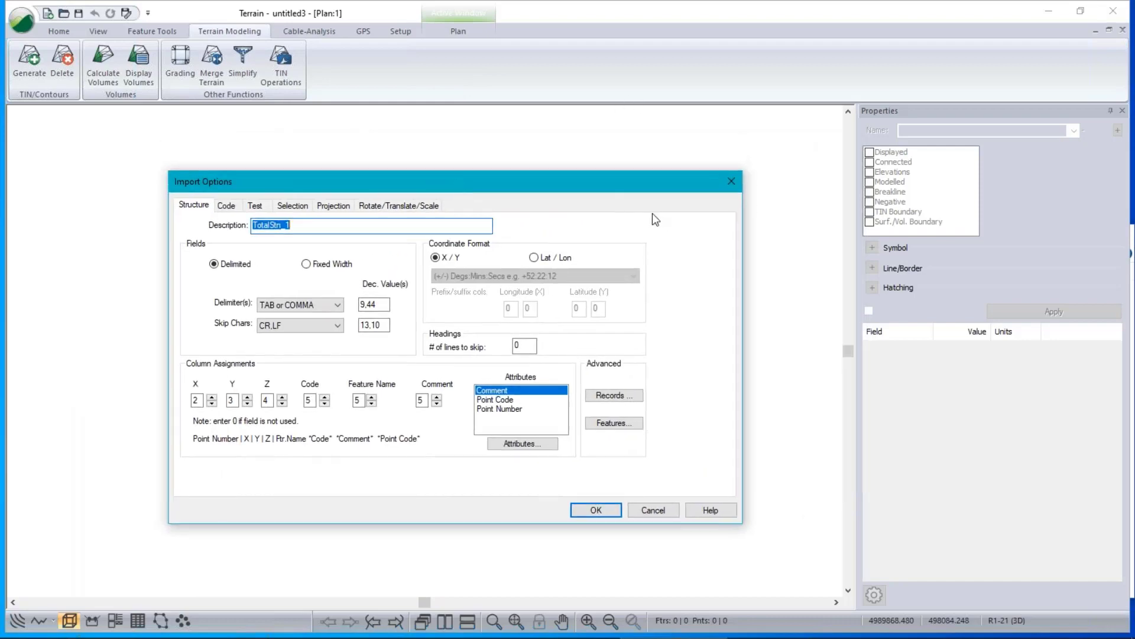
click(227, 208)
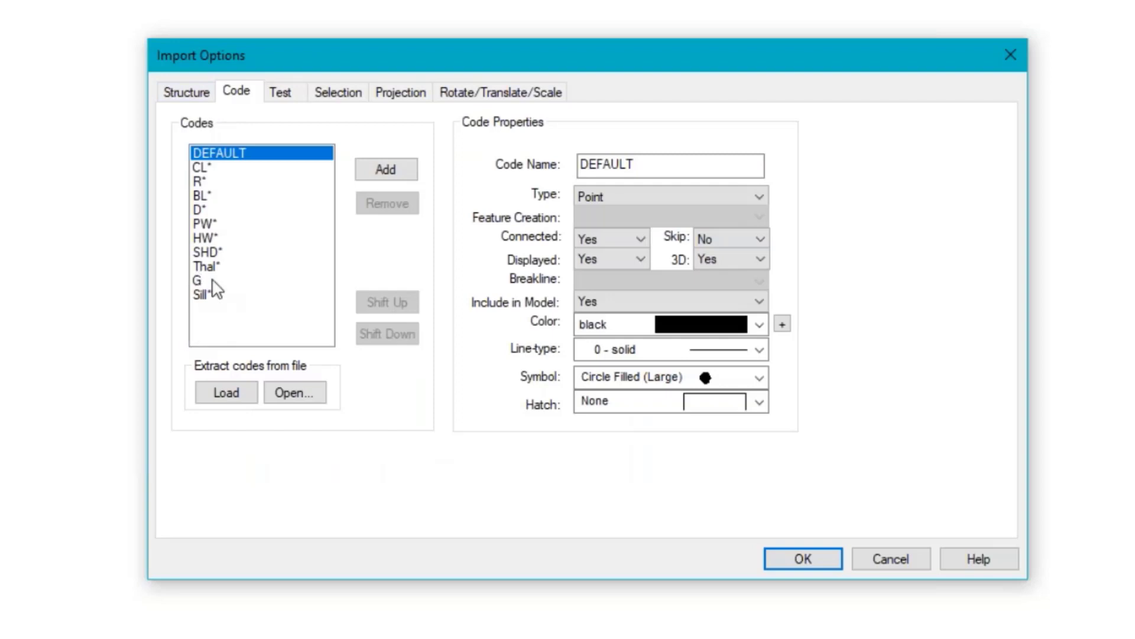
click(207, 252)
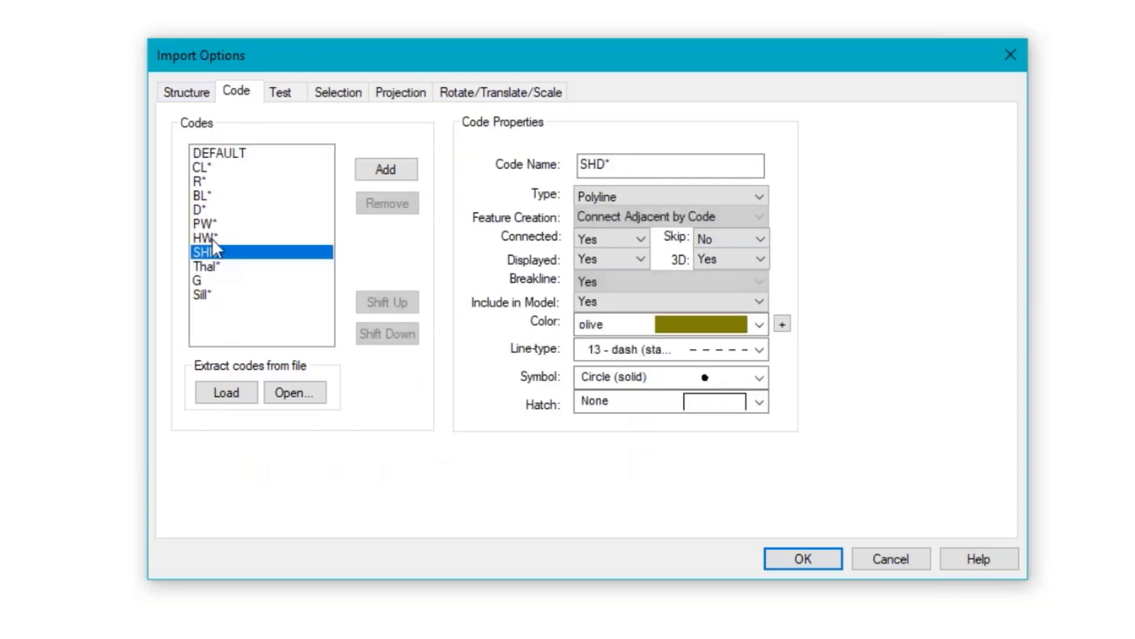
click(204, 196)
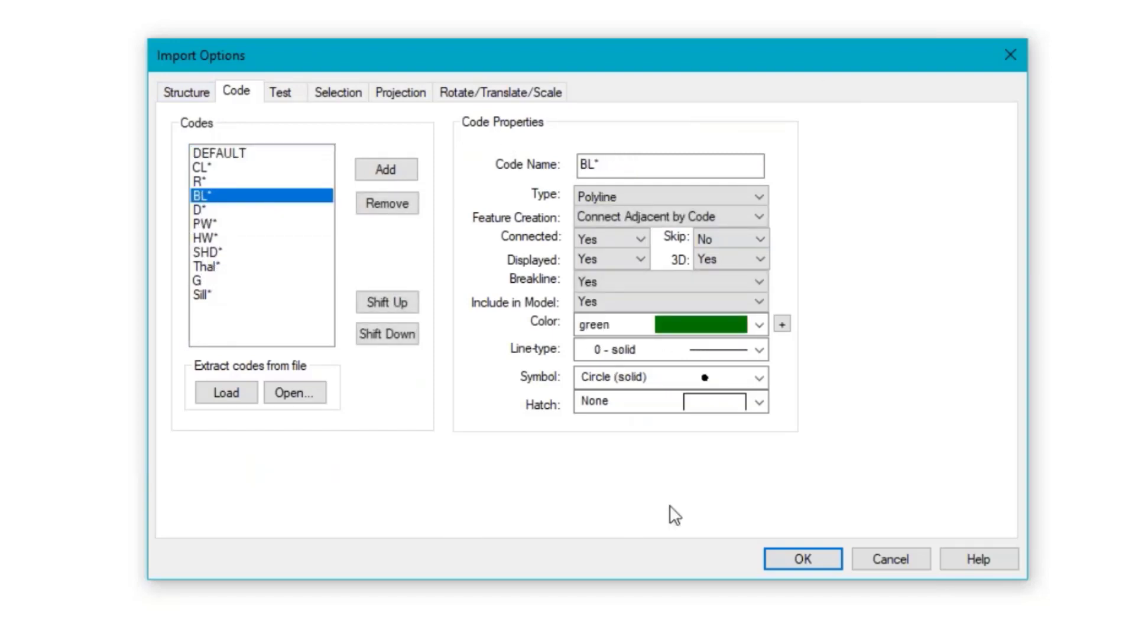
click(804, 556)
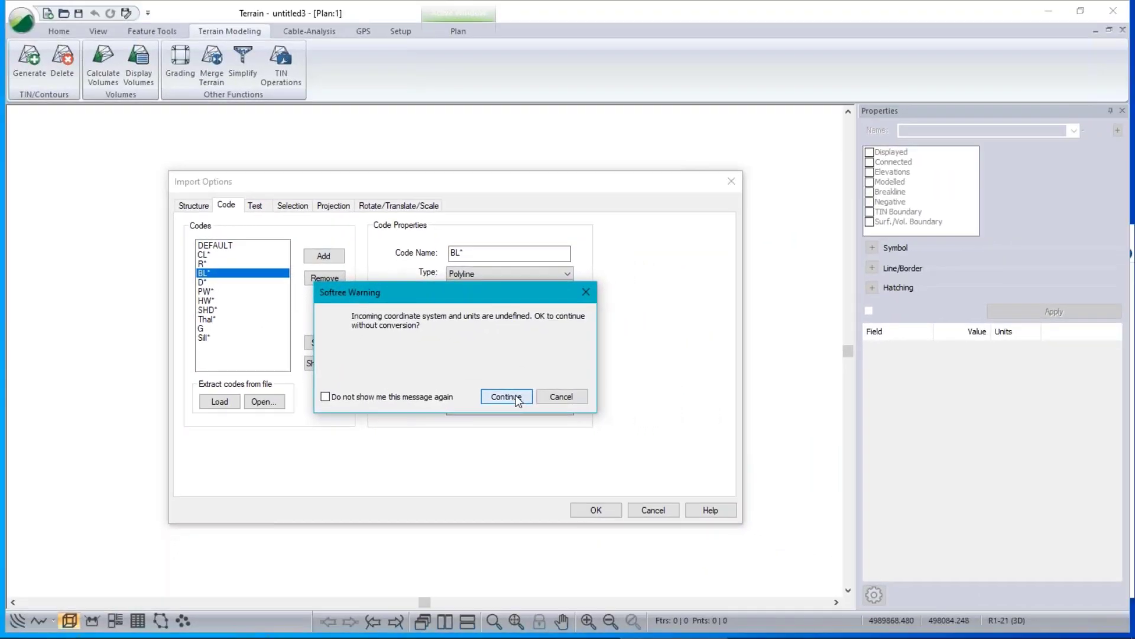
click(654, 382)
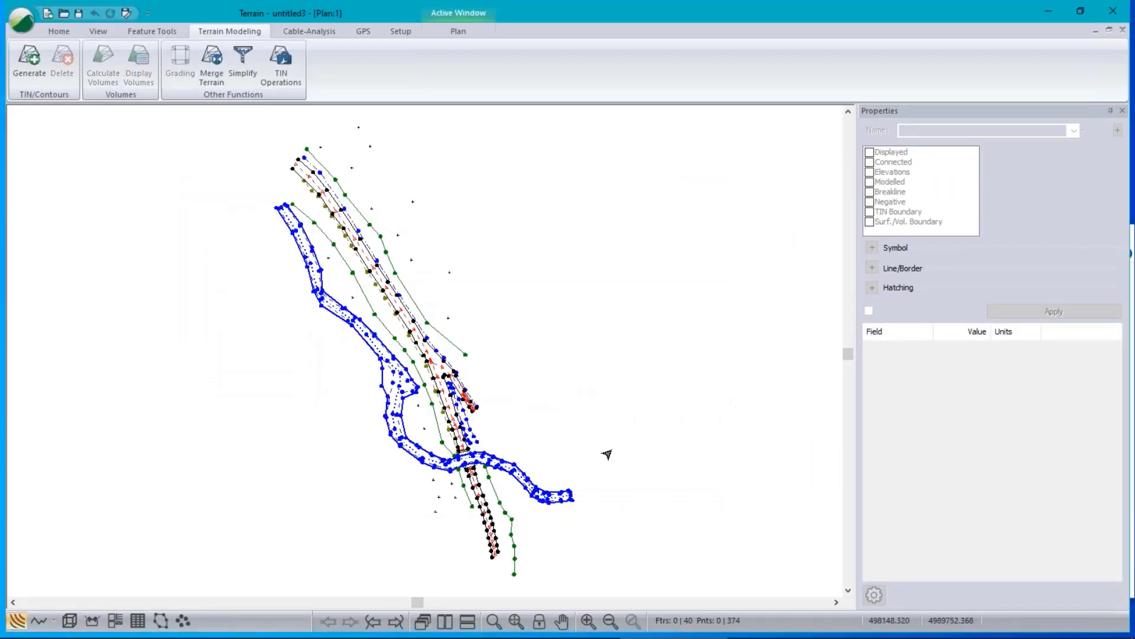
Select the BL1 breakline between the creek and the road in the plan, and open a 3D view of the survey
scroll(408, 355, up, 4)
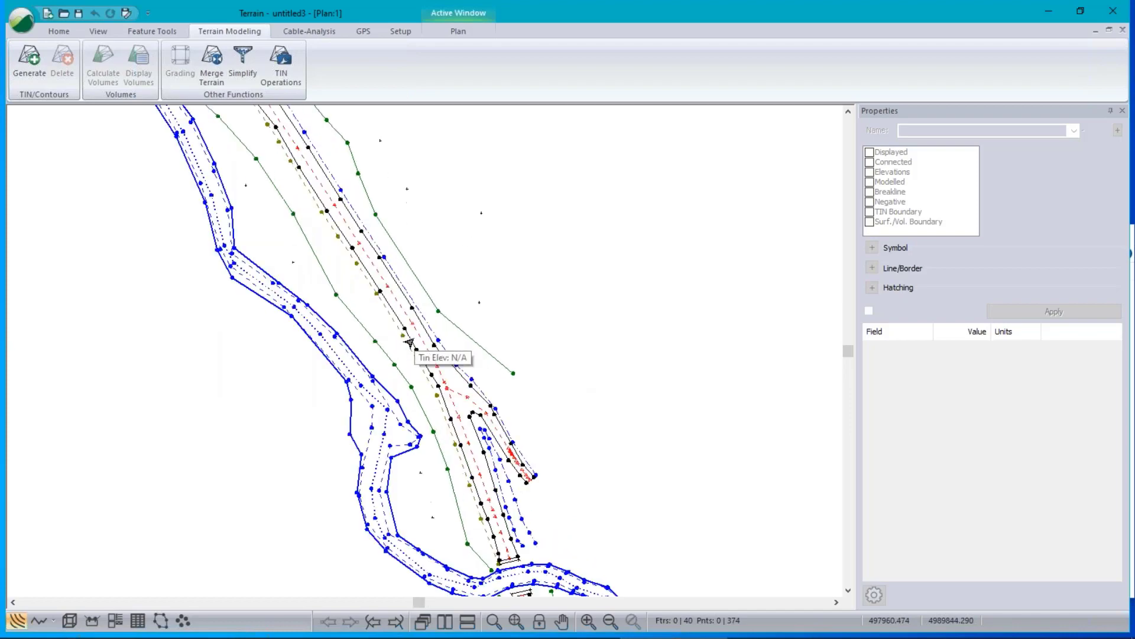
click(376, 343)
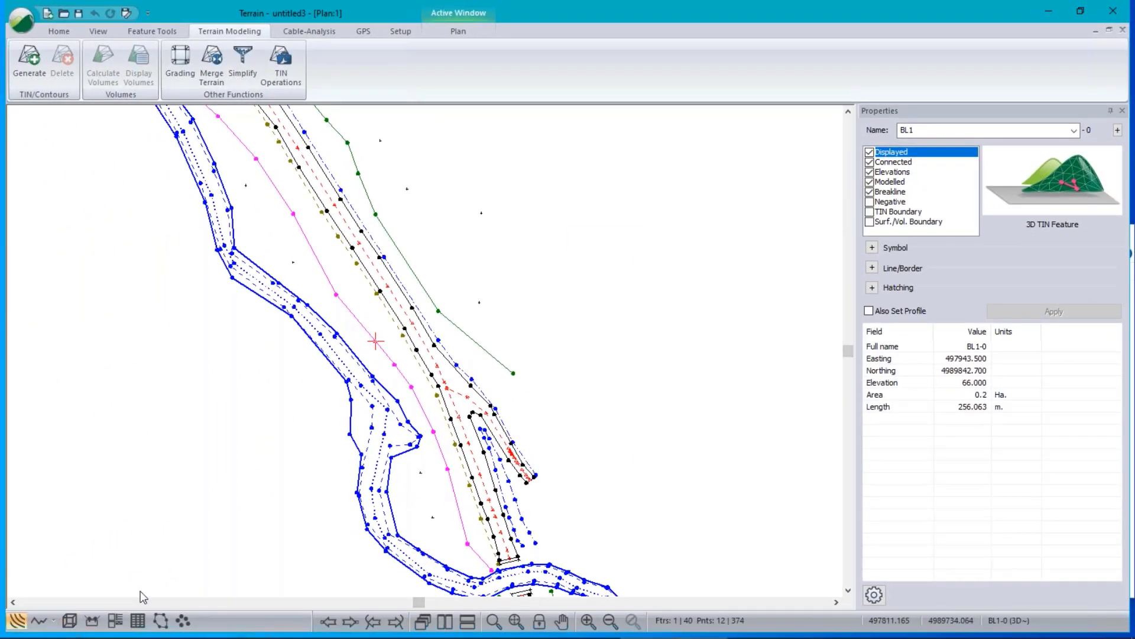
click(69, 620)
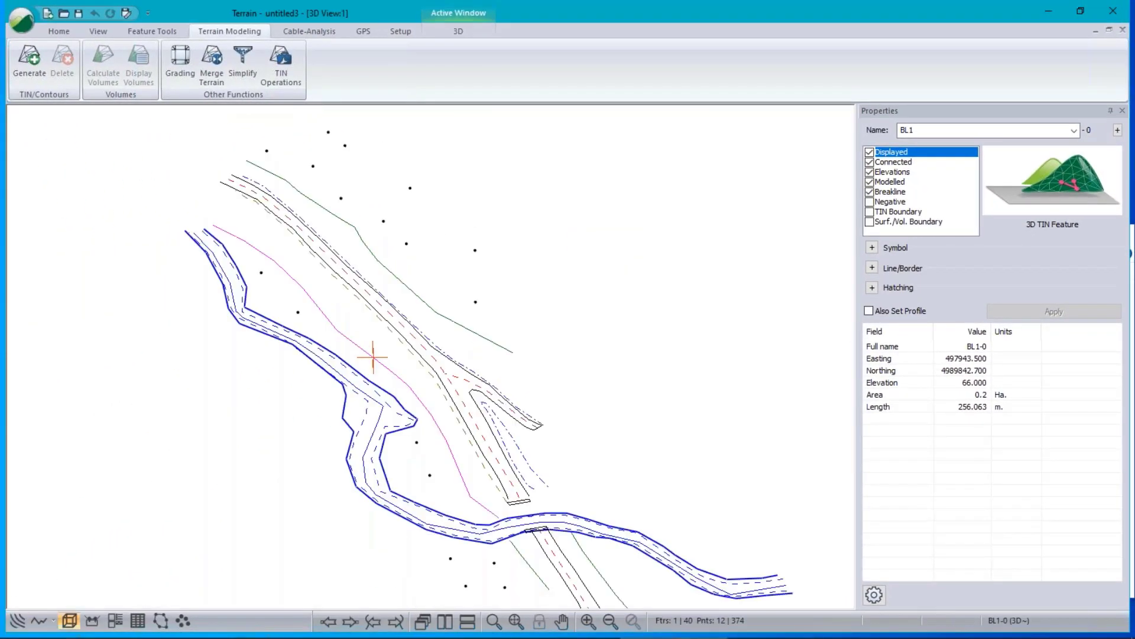
Generate a TIN from the imported survey features with major and minor contours turned off
click(29, 59)
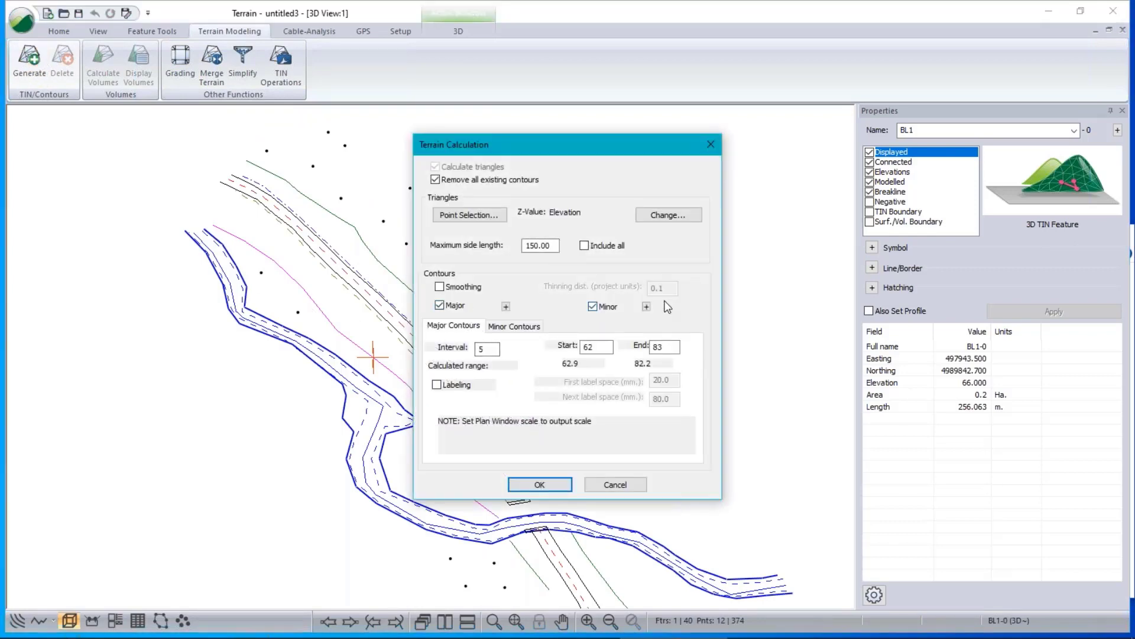
click(439, 305)
click(541, 484)
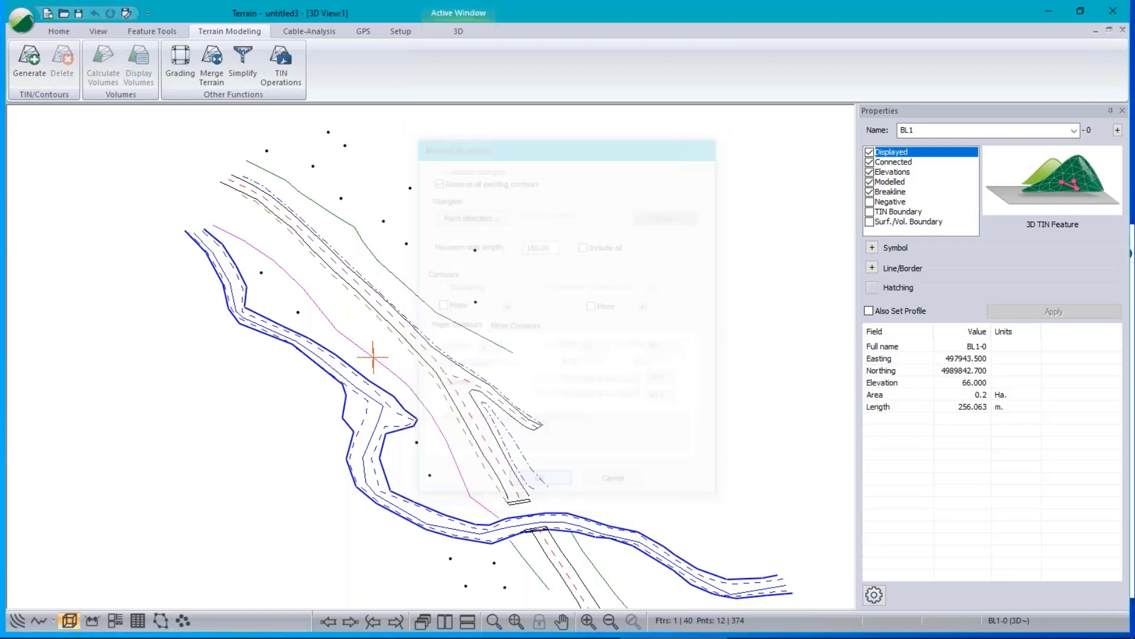
Turn off the display of features in the 3D view, leaving only the shaded TIN triangles
drag(464, 510, 269, 255)
right_click(272, 254)
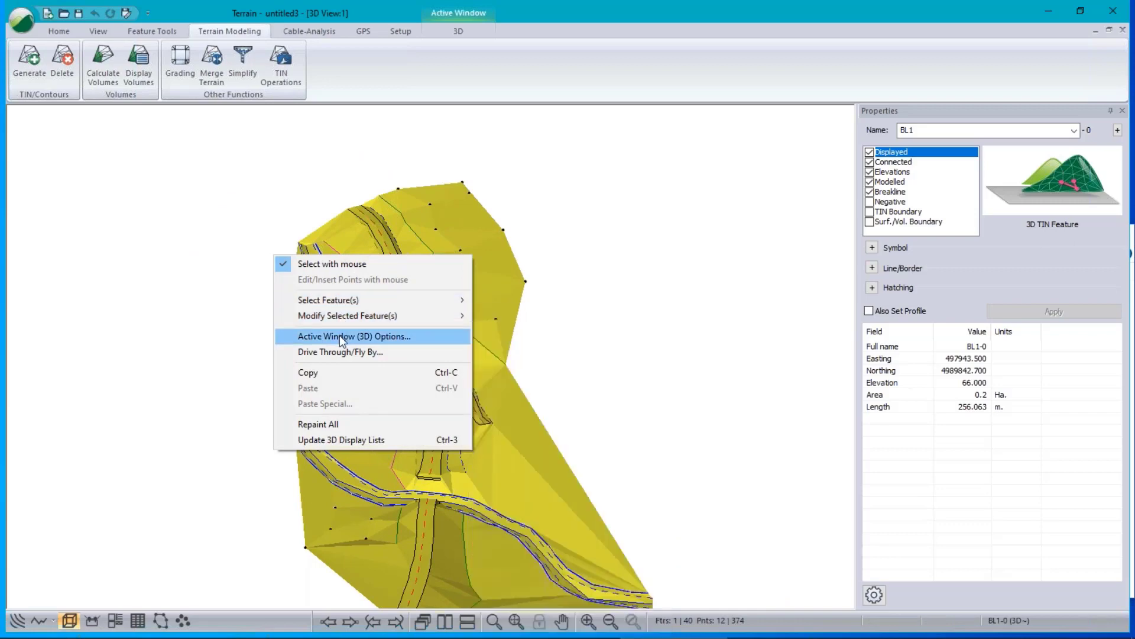
click(339, 336)
click(395, 349)
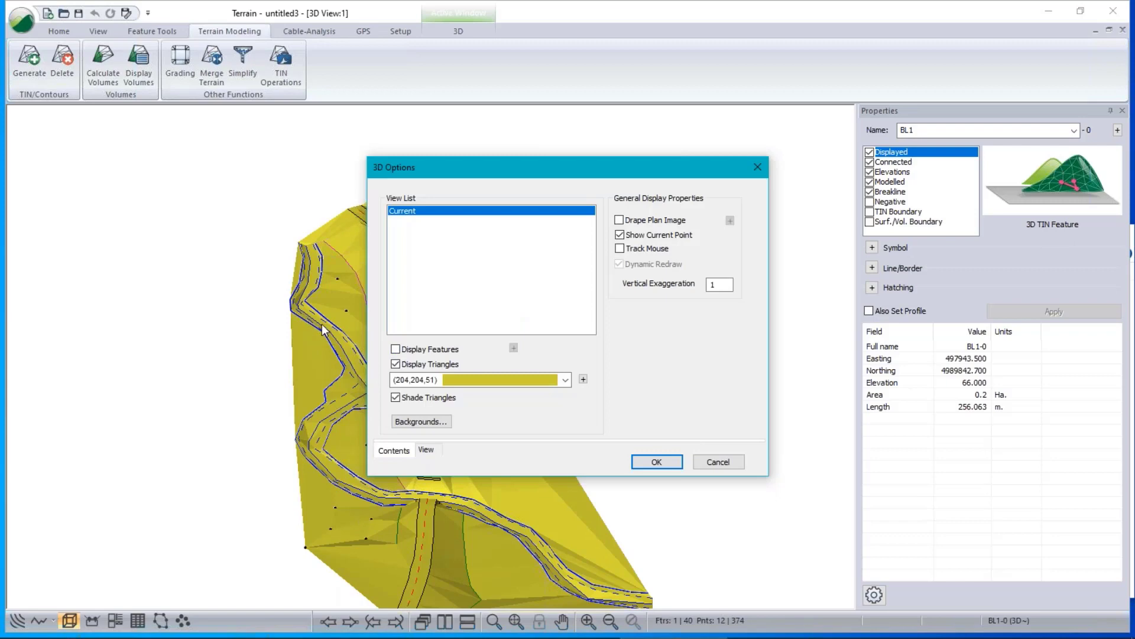
click(656, 462)
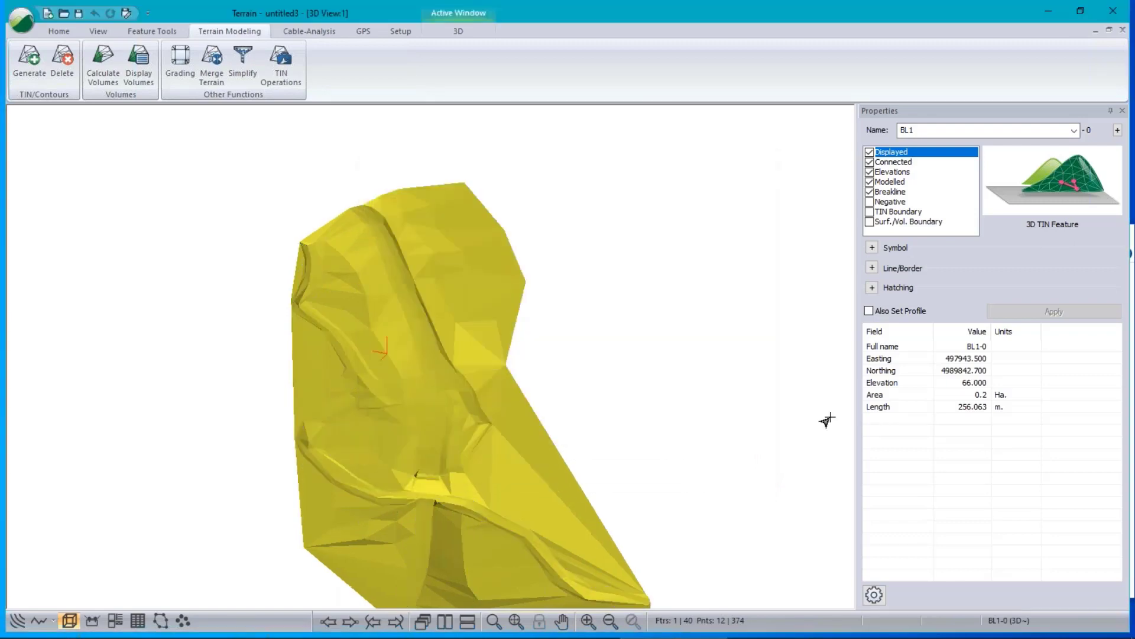
Examine the TIN surface along the road and creek in 3D, and compare it with the plan tiled side by side
drag(461, 499, 477, 292)
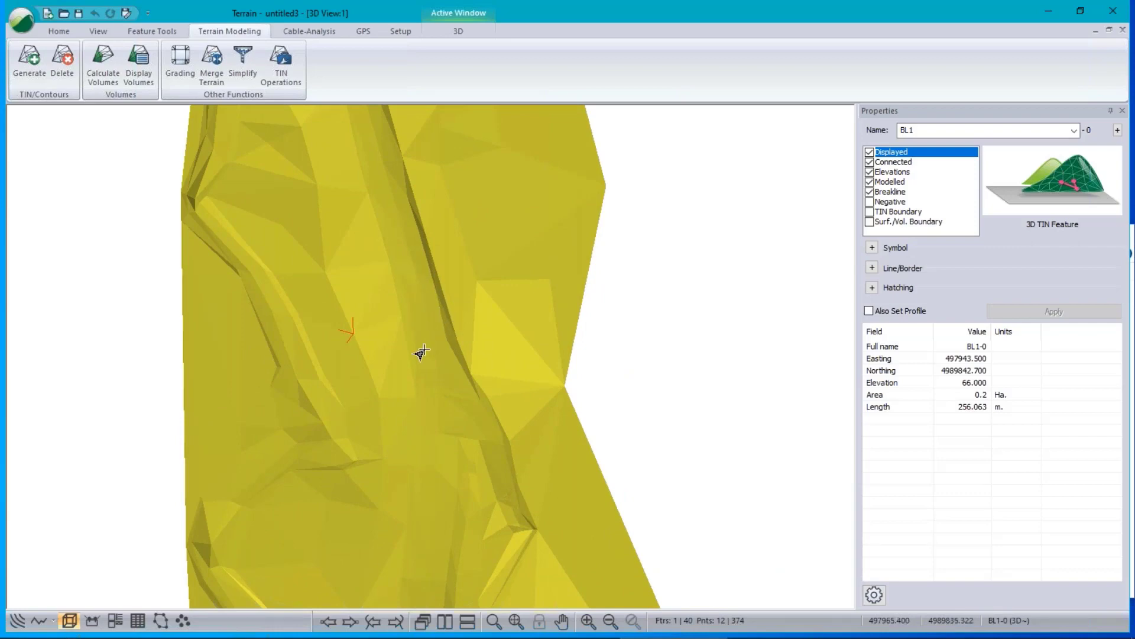
drag(420, 353, 308, 201)
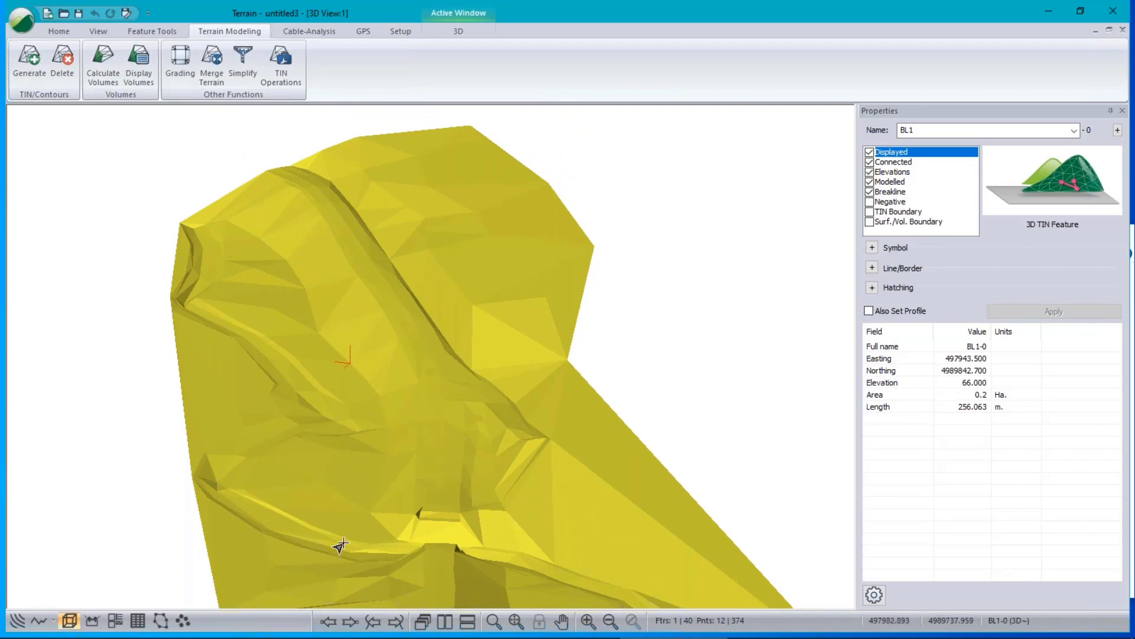
drag(431, 573, 708, 509)
scroll(711, 506, up, 3)
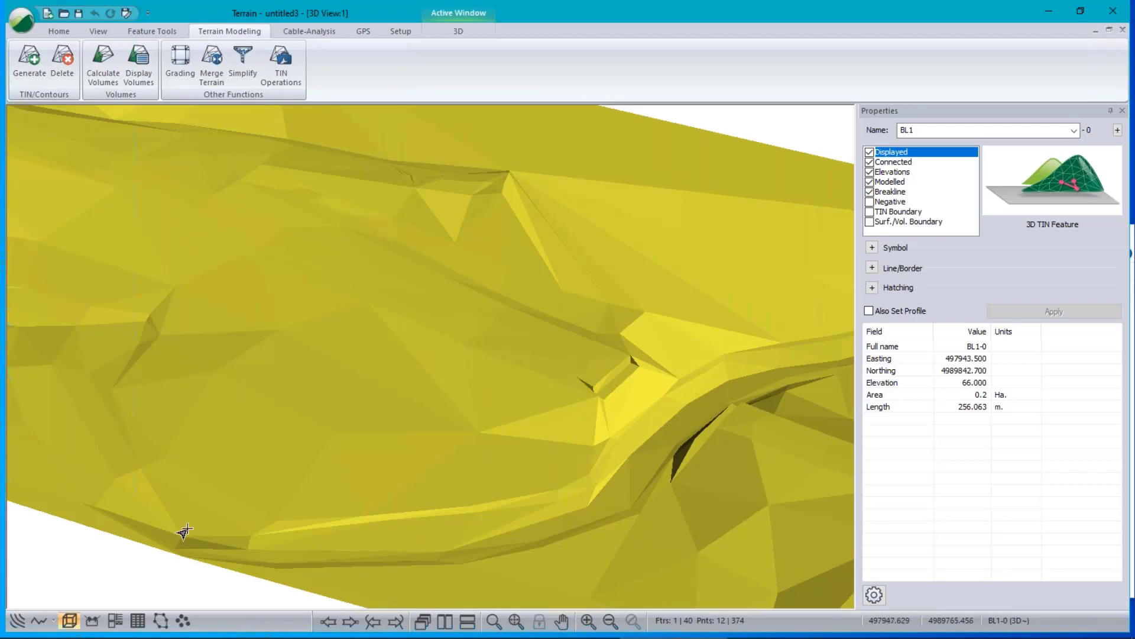
click(444, 620)
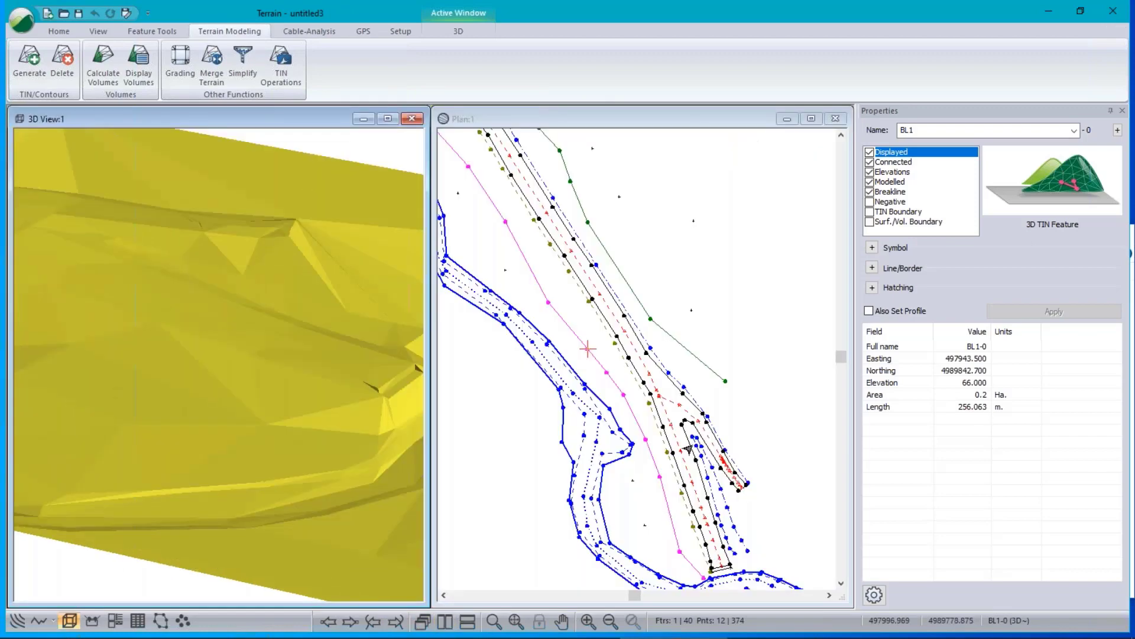
click(569, 376)
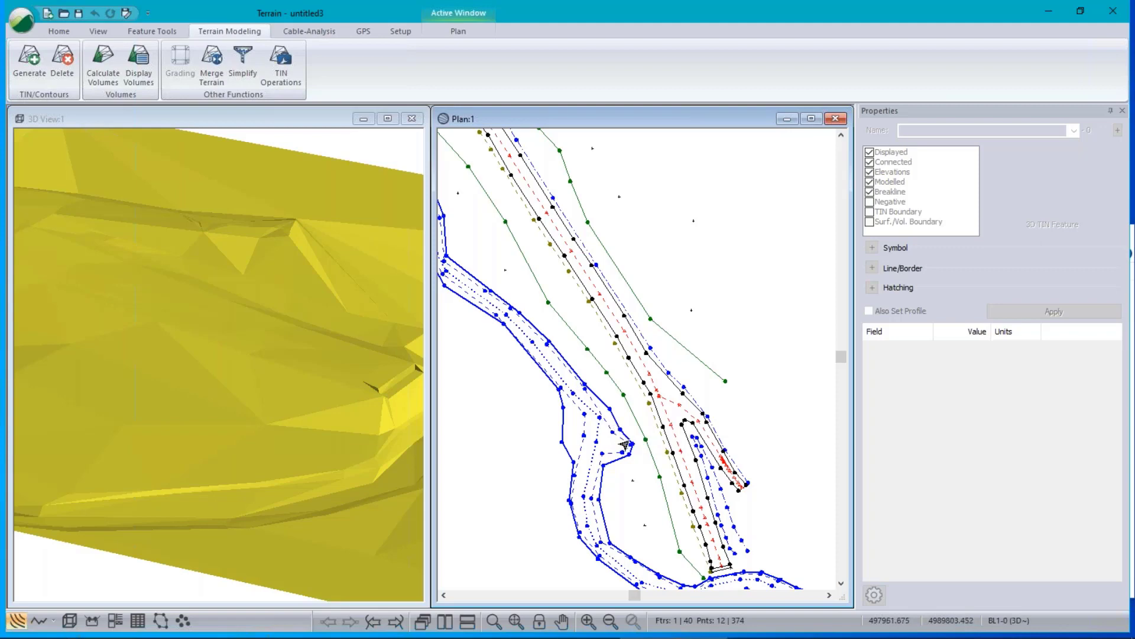
mouse_move(683, 439)
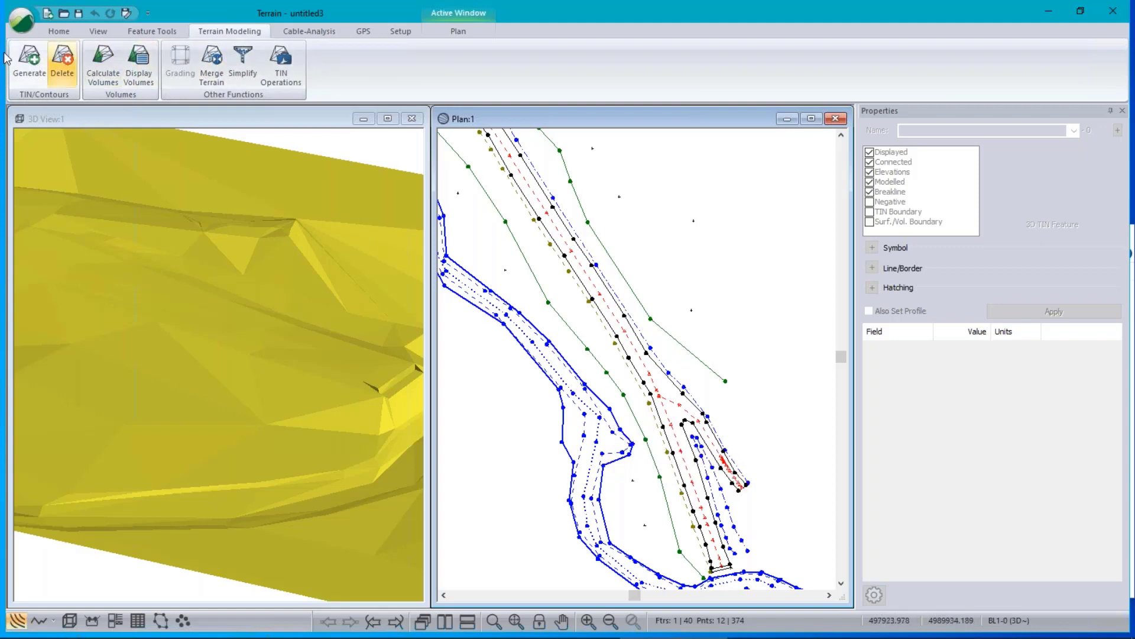
Open TS Topo Survey2.asc using the ASCII text (#,y,x,z,code) format without saving the current terrain, and show the import structure settings
click(24, 23)
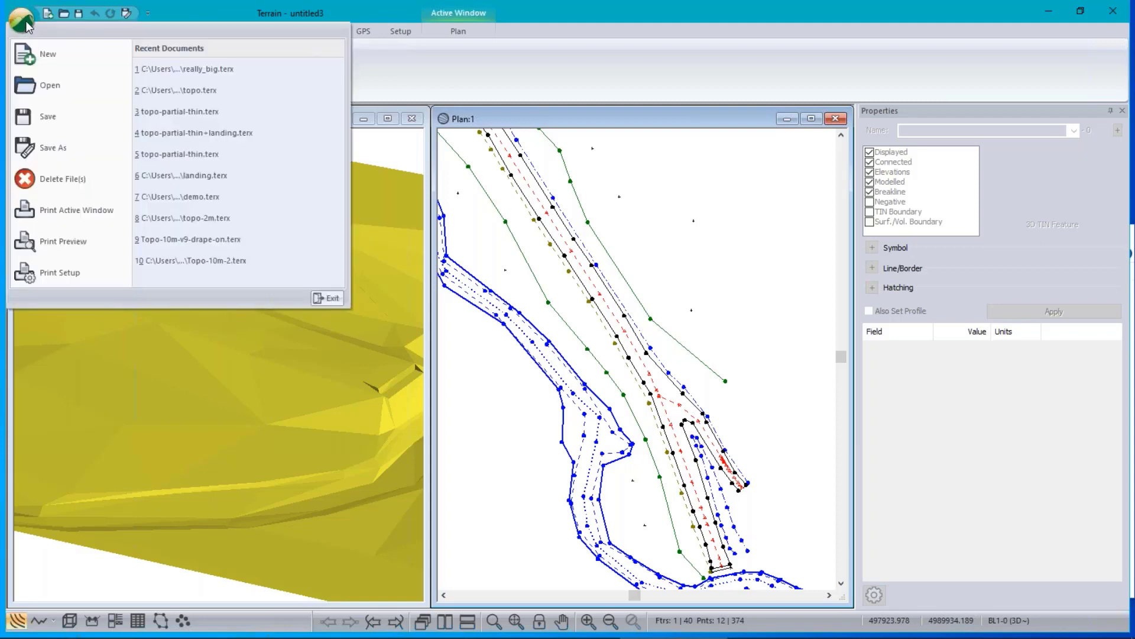
click(48, 86)
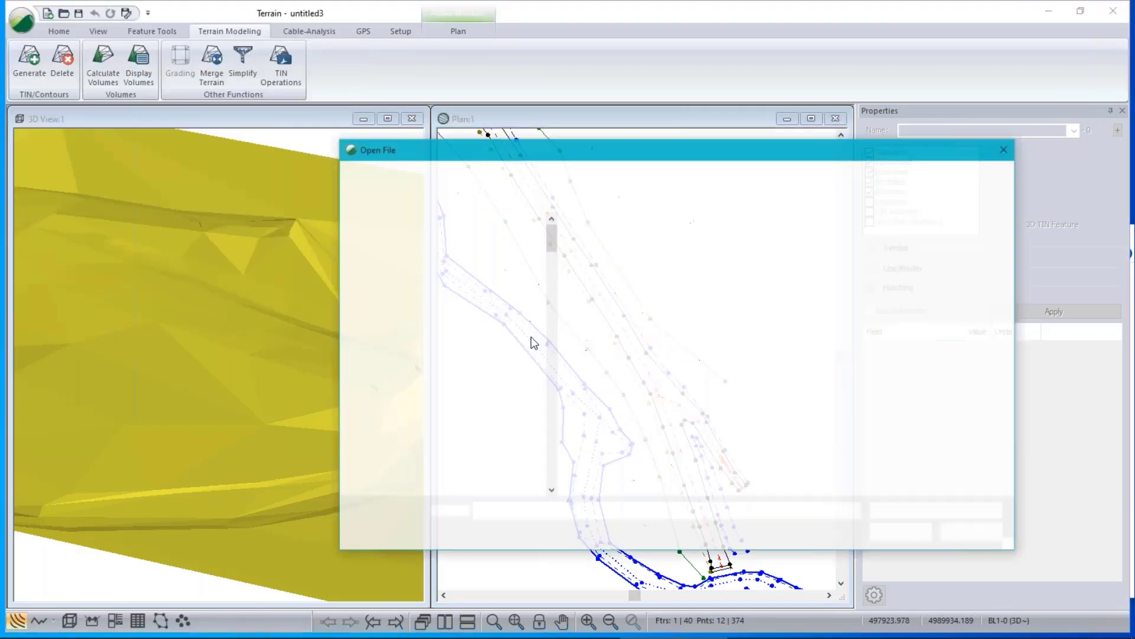
click(640, 256)
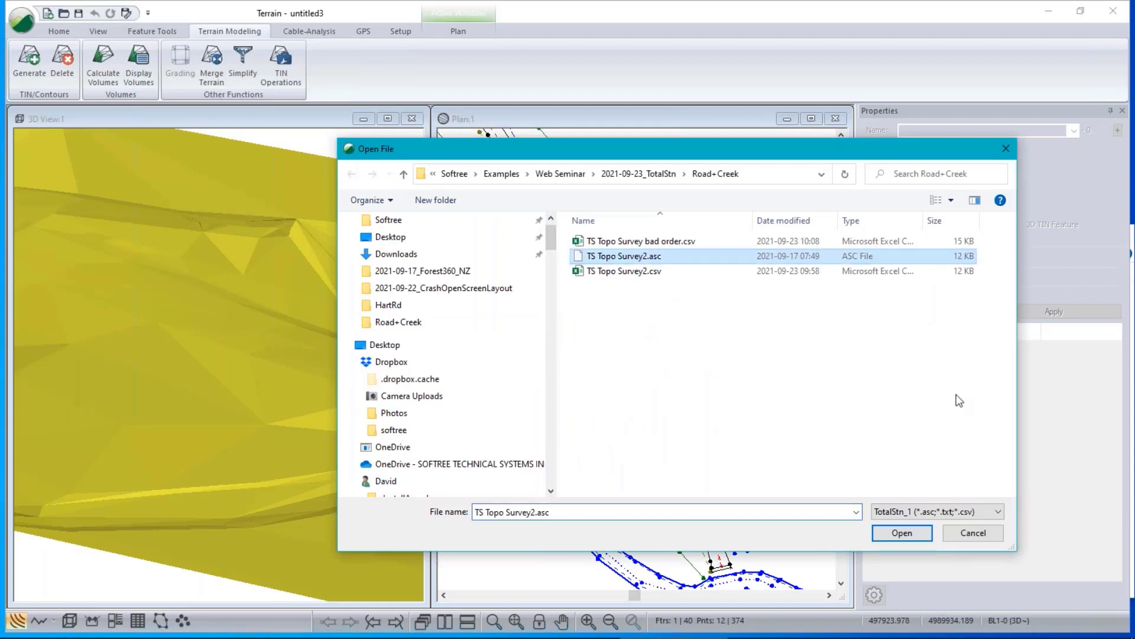
click(958, 512)
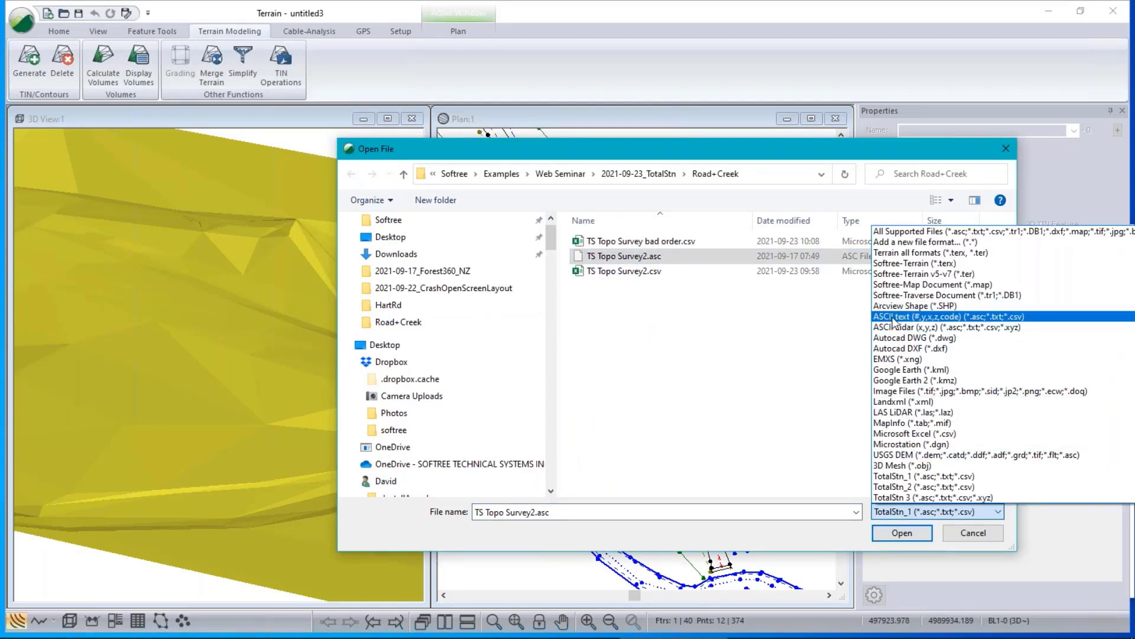
click(894, 317)
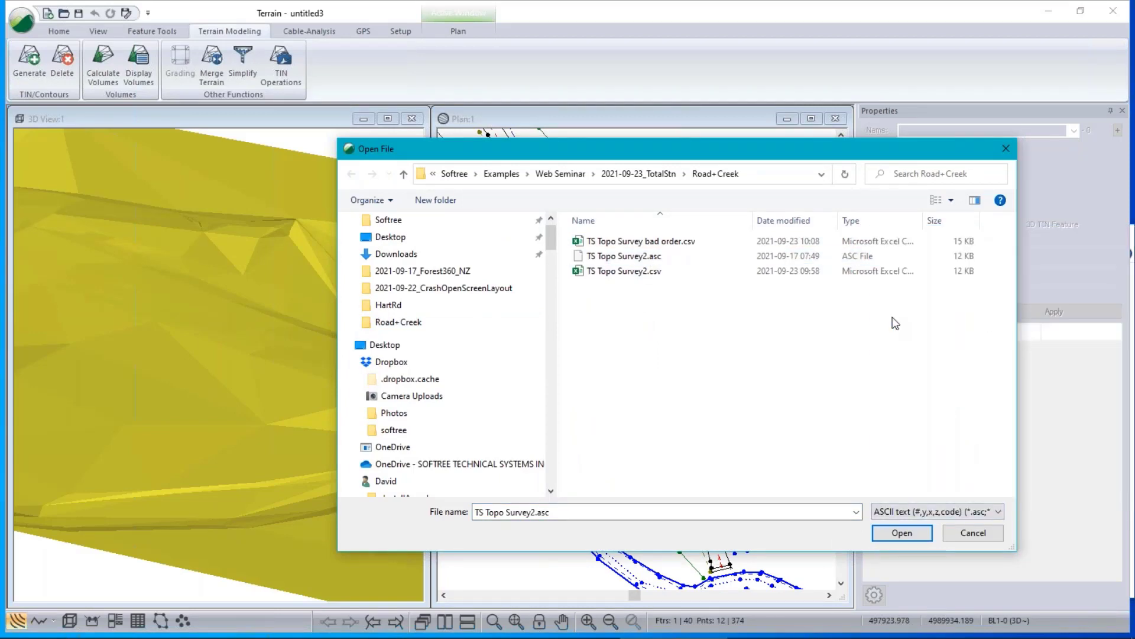
click(899, 533)
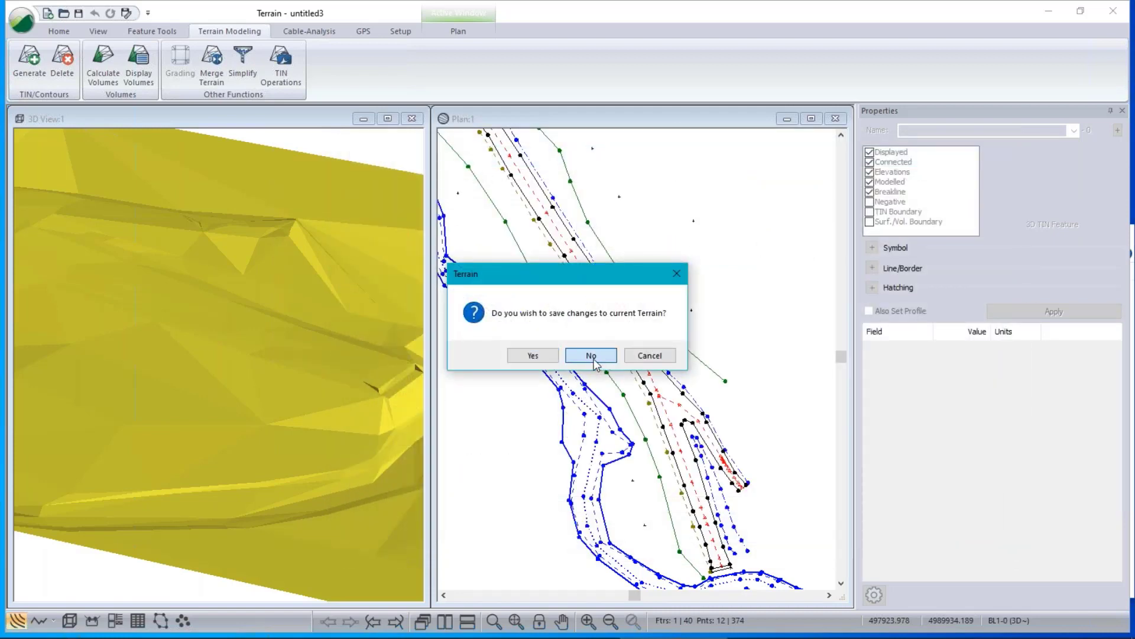
click(594, 359)
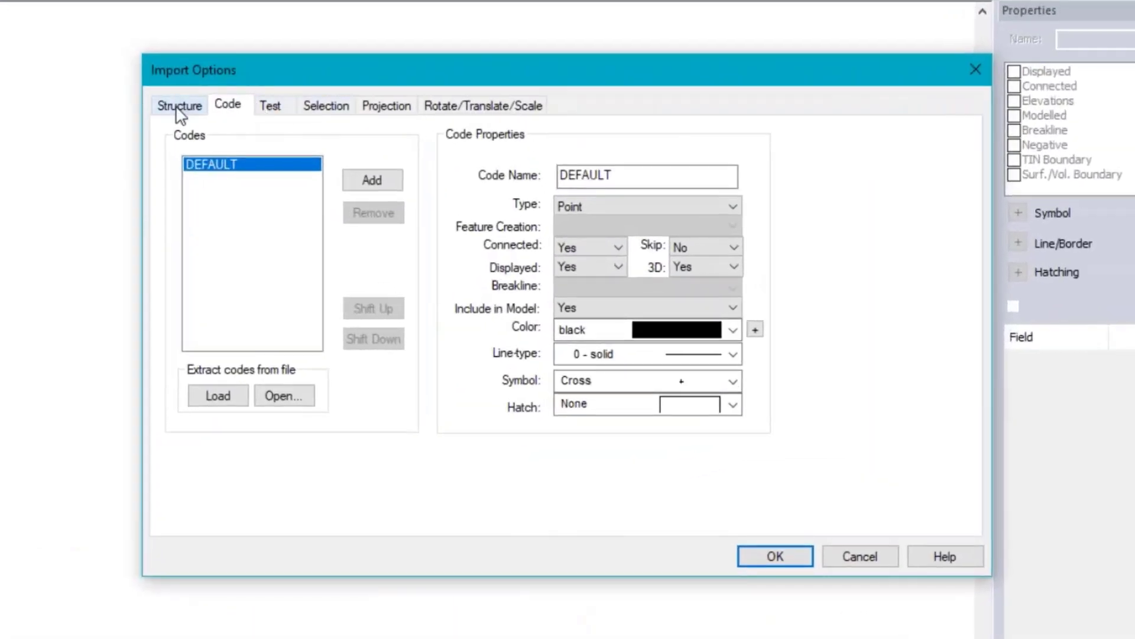
click(300, 172)
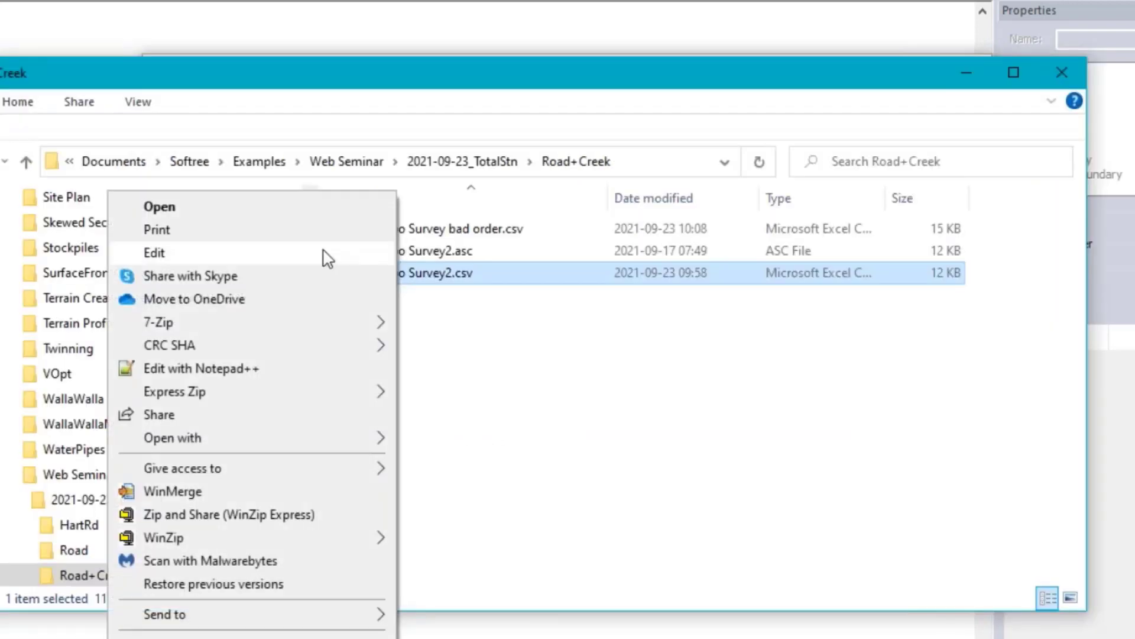
Open TS Topo Survey2.csv in Notepad++ and examine the order of the point number, coordinate and elevation fields in line 73
click(155, 368)
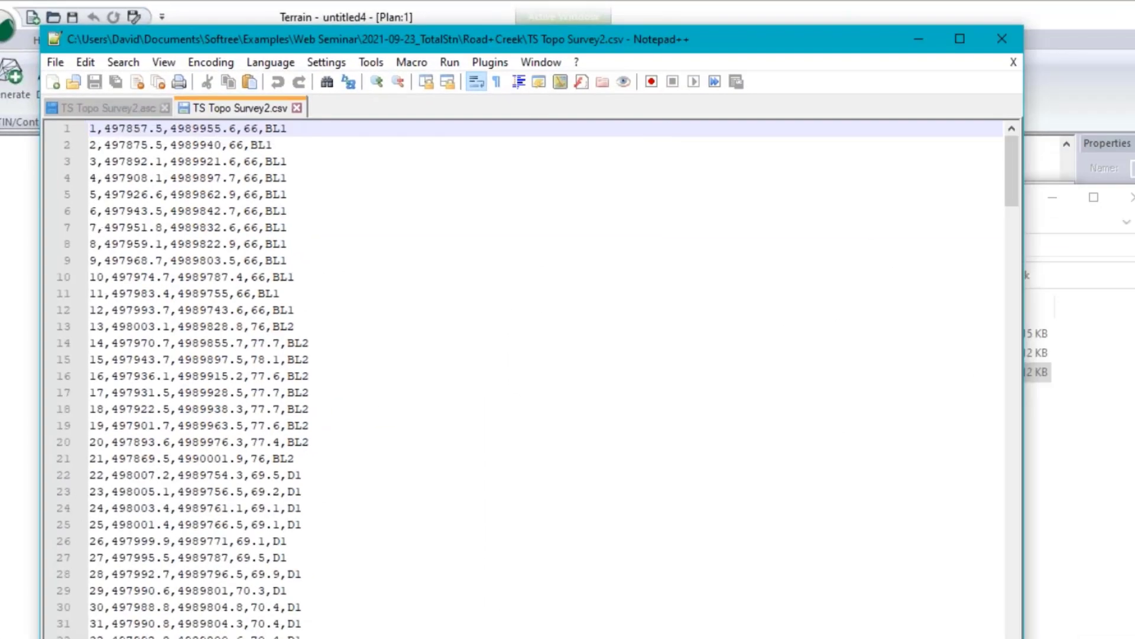
scroll(98, 583, down, 15)
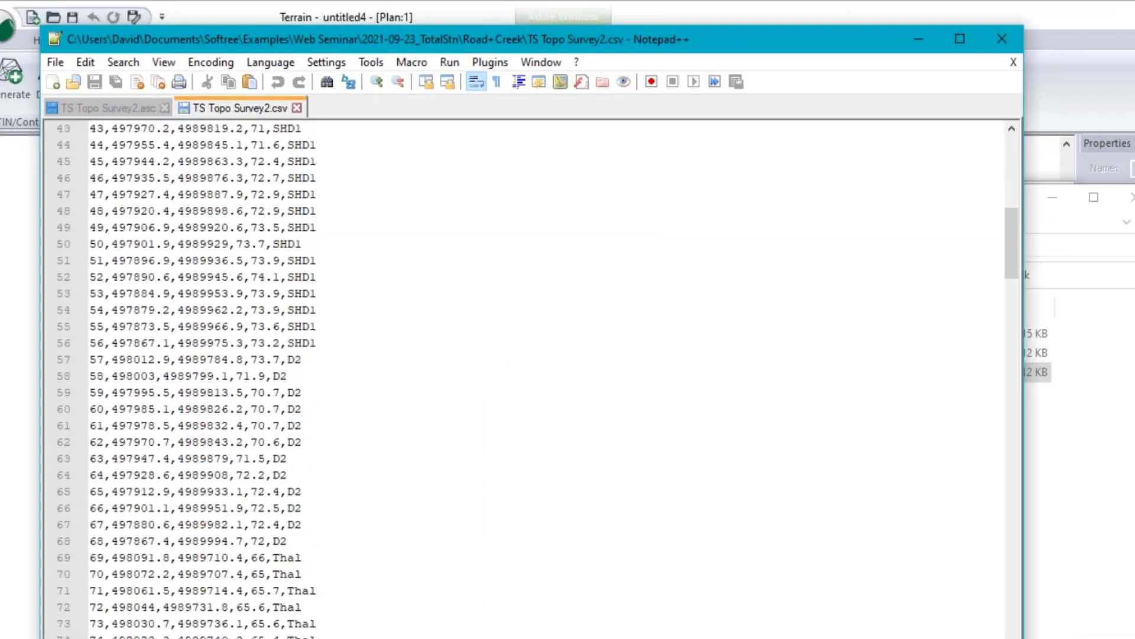
double_click(96, 573)
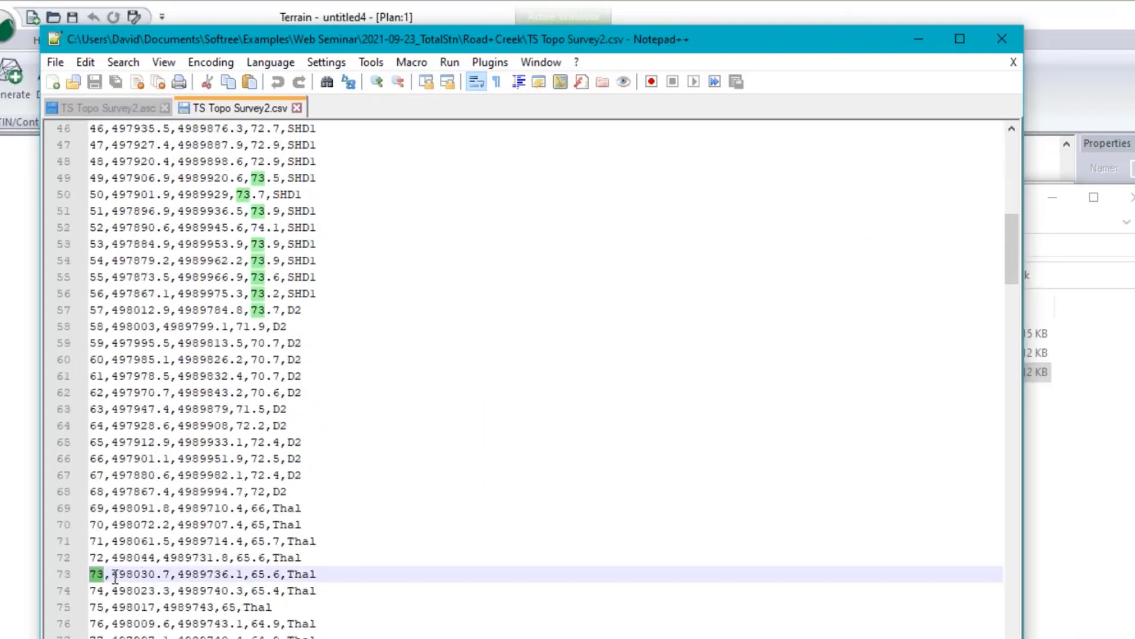
double_click(137, 571)
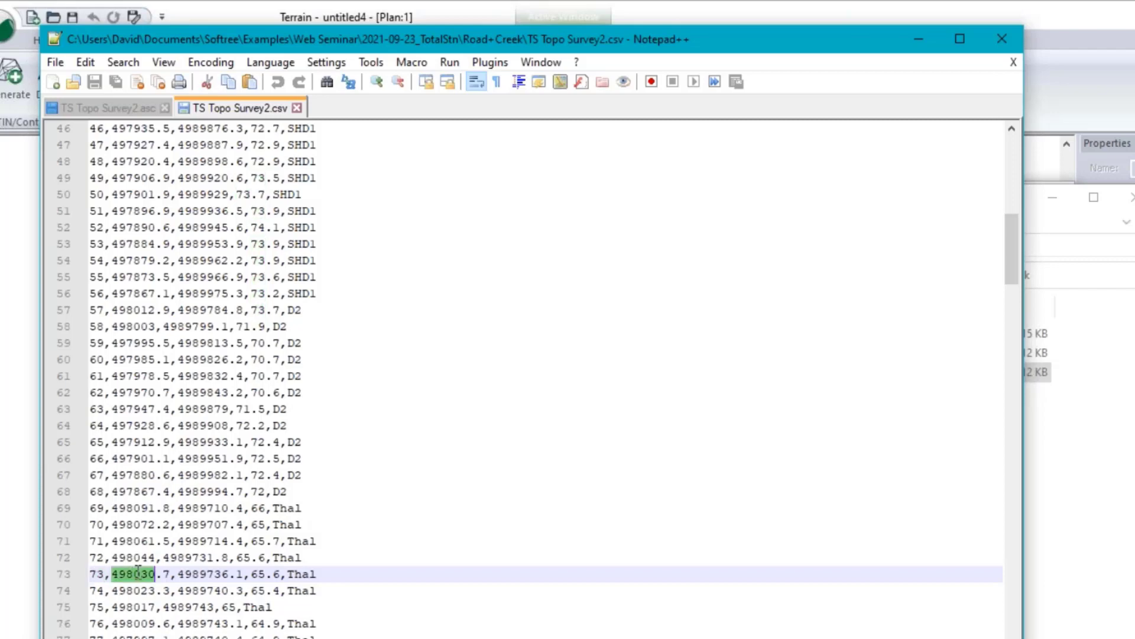
double_click(206, 573)
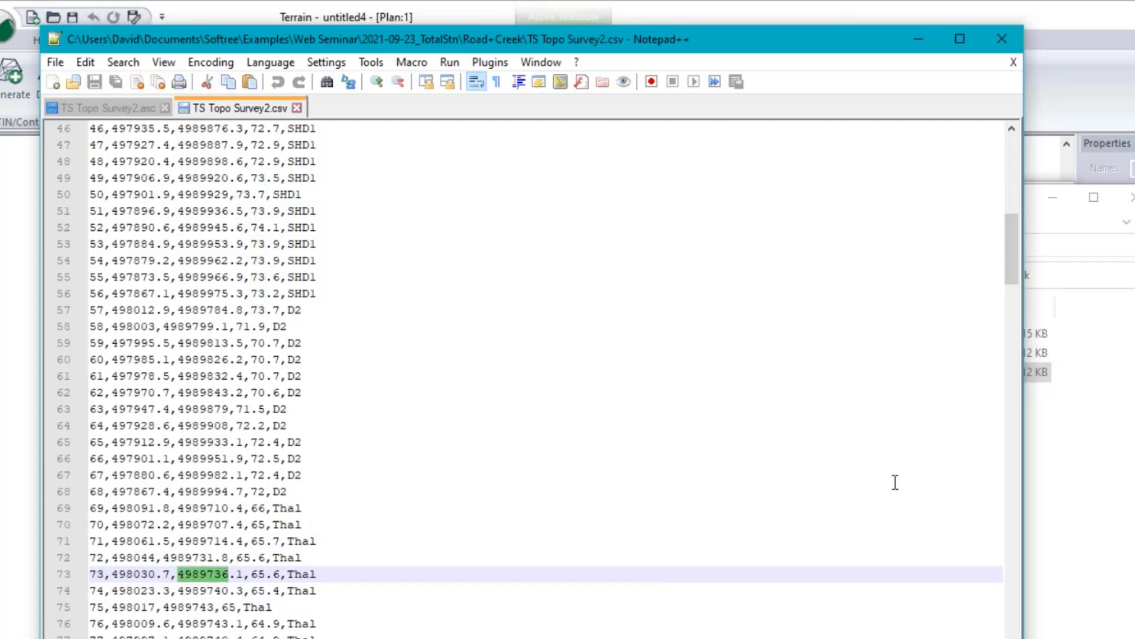
drag(250, 573, 278, 574)
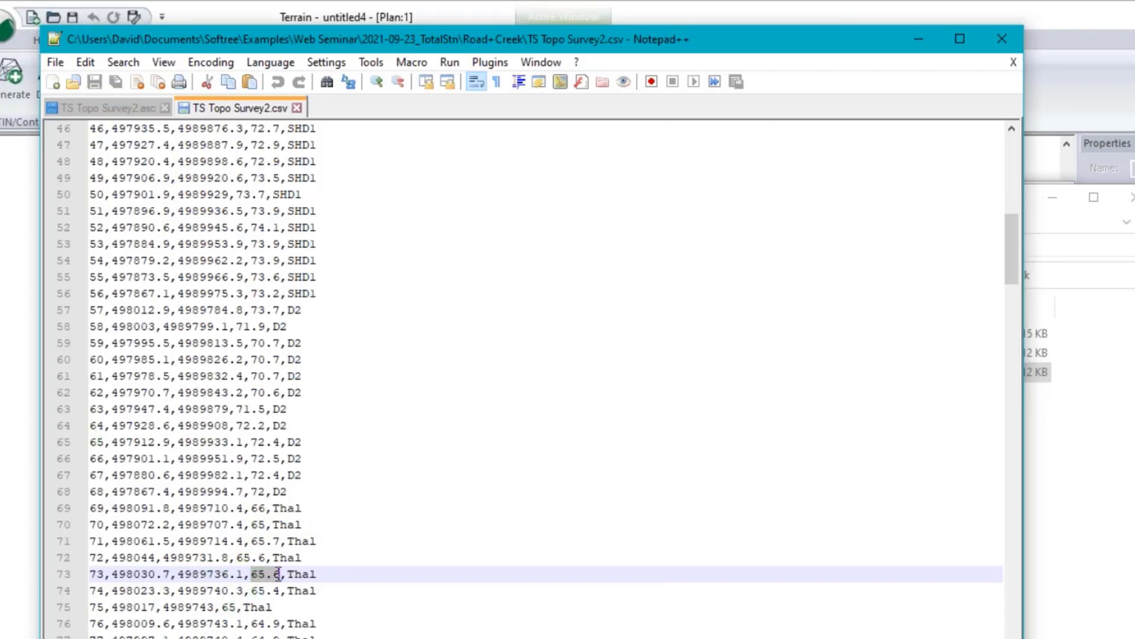
Highlight the feature code in line 73 of the survey file, and return to the import options in Softree Terrain
double_click(308, 573)
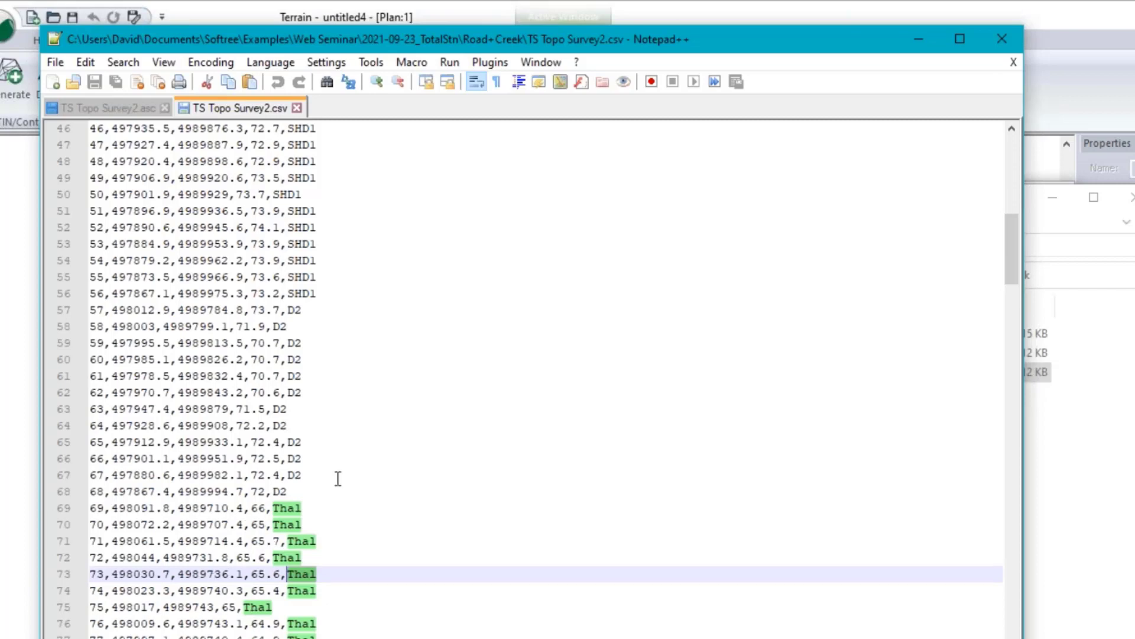
click(919, 42)
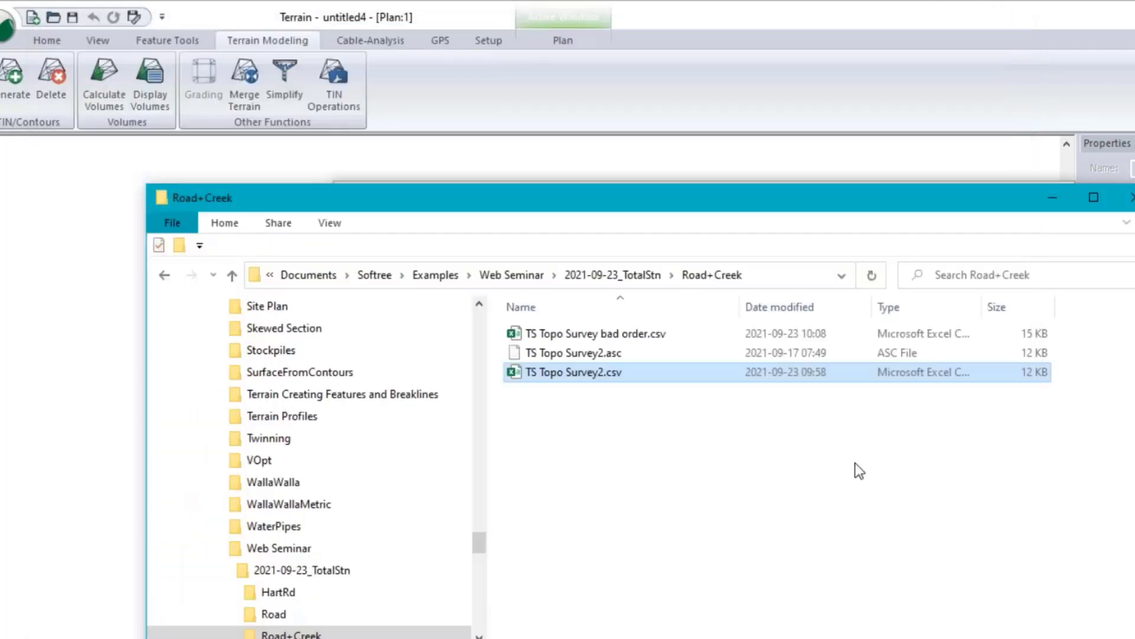
click(700, 8)
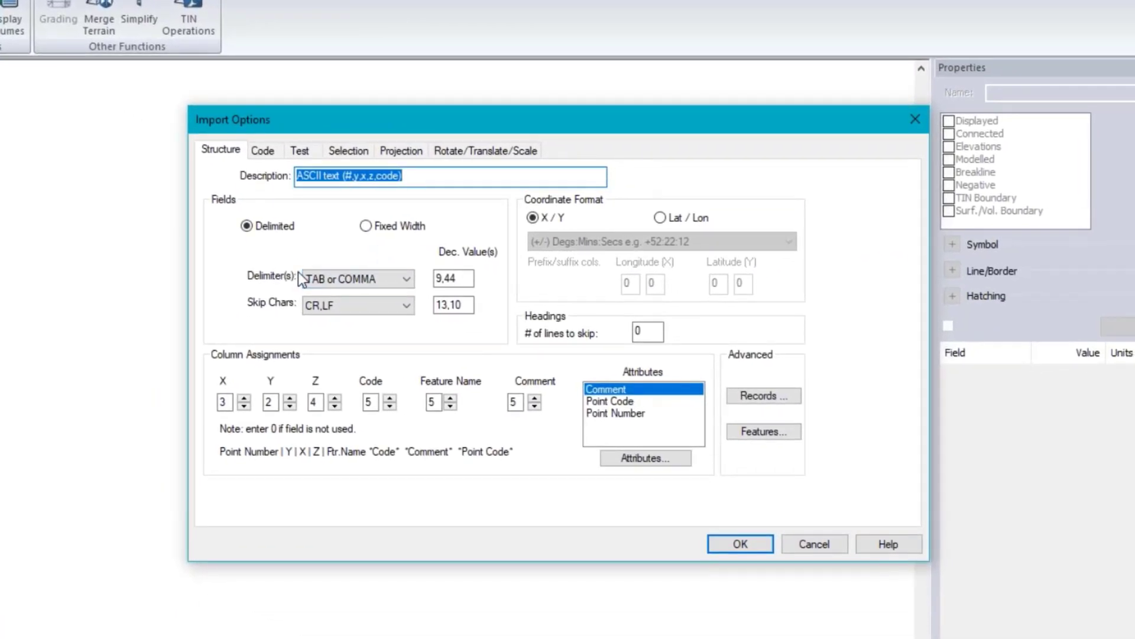
Test the import on the first five records, and compare the fifth record's raw coordinates with its parsed X, Y and Z values
click(299, 150)
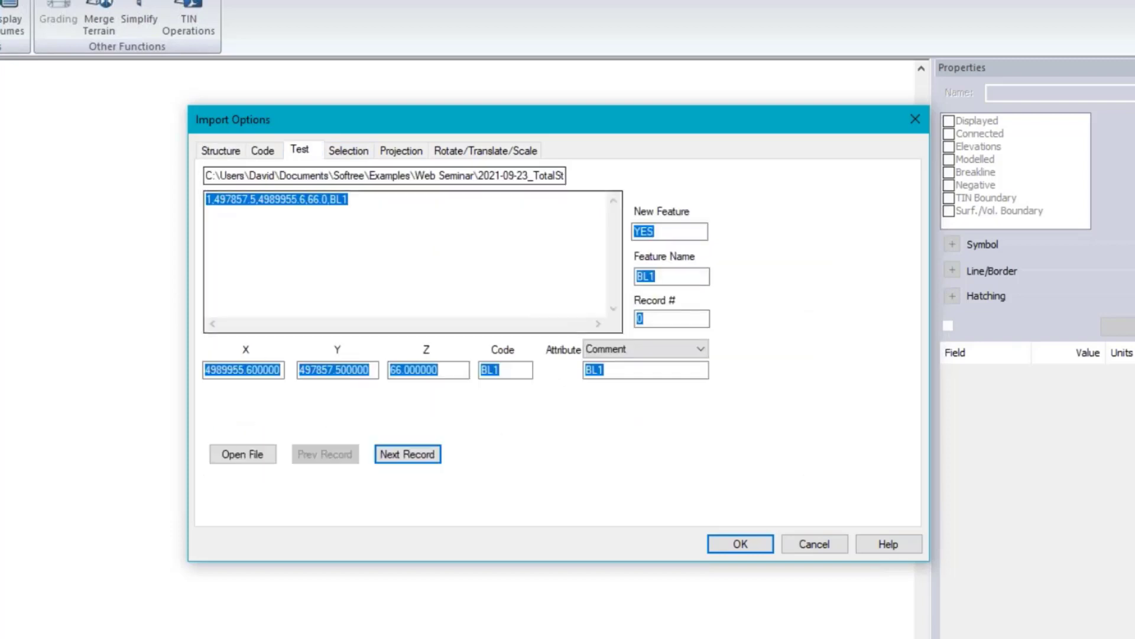
click(426, 456)
click(425, 456)
click(425, 456)
click(426, 456)
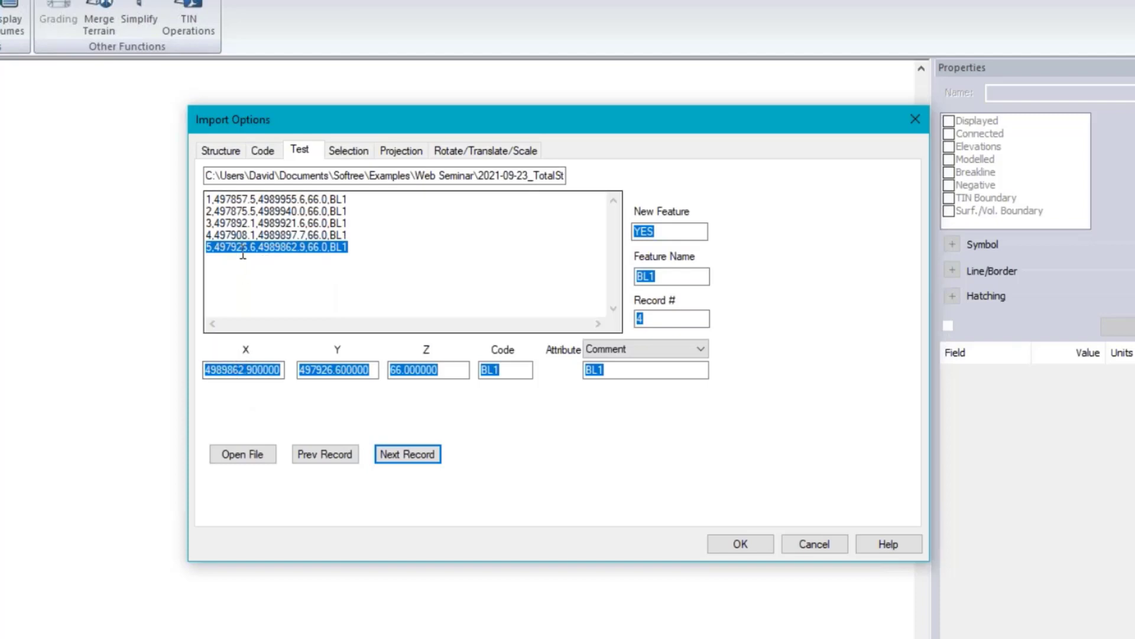
drag(260, 244, 306, 244)
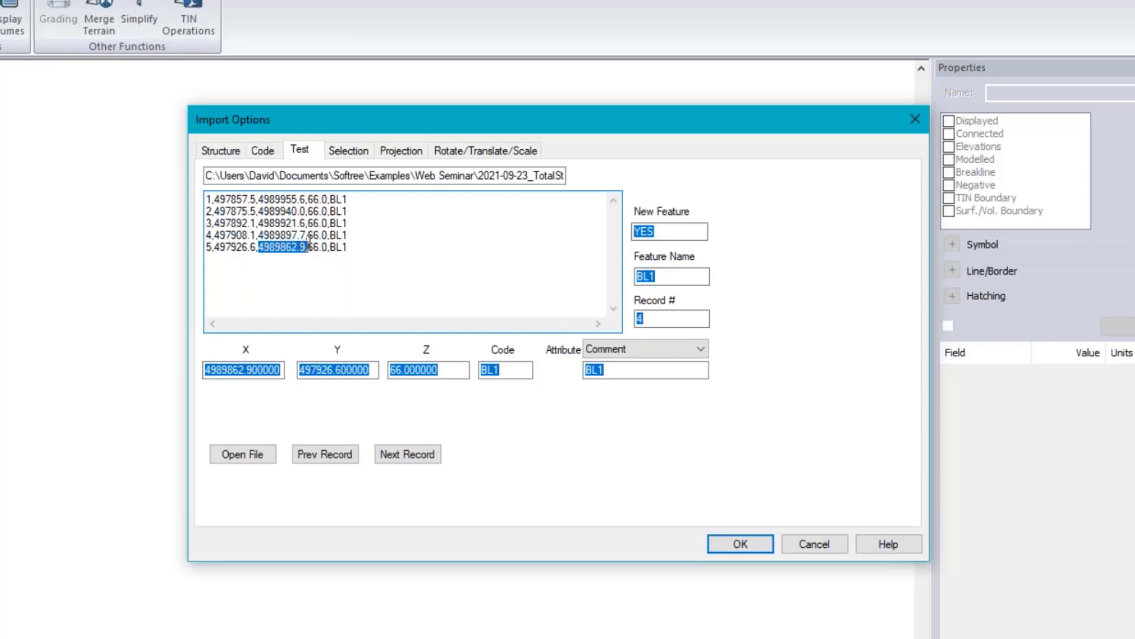
drag(215, 248, 263, 248)
click(420, 372)
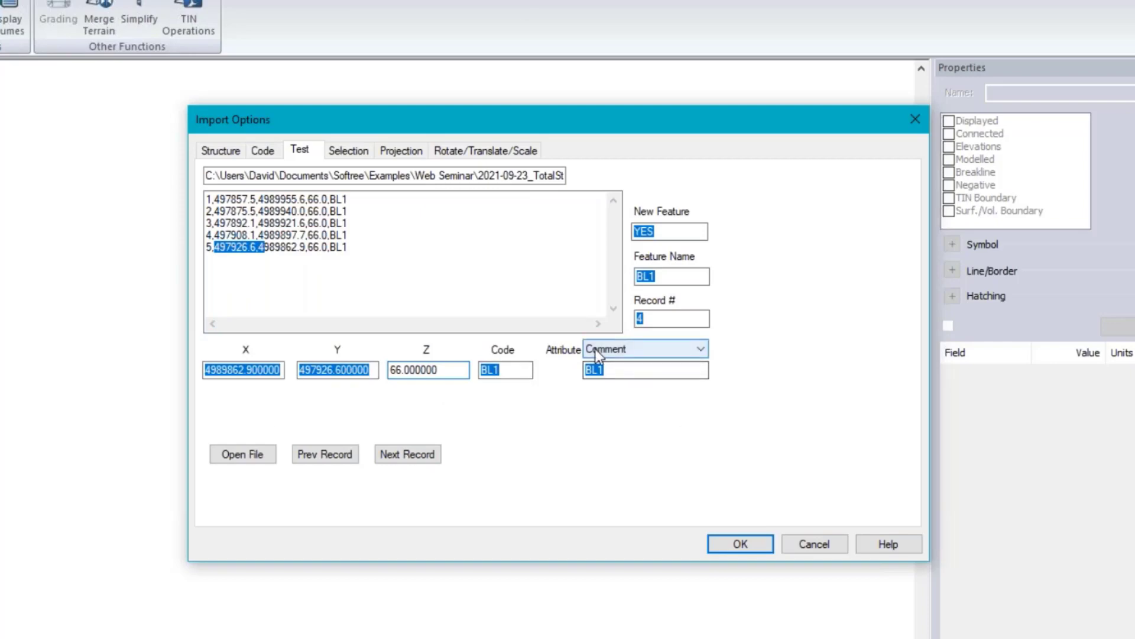
Try assigning Code to column 6 in the import structure, and return it to column 5
click(220, 150)
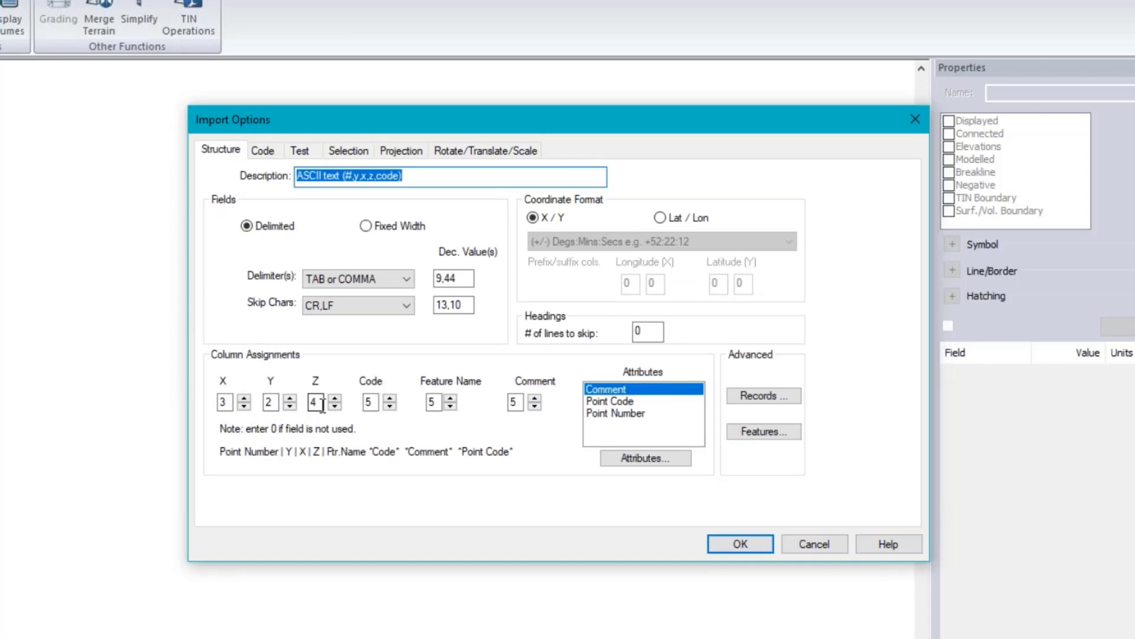
double_click(371, 401)
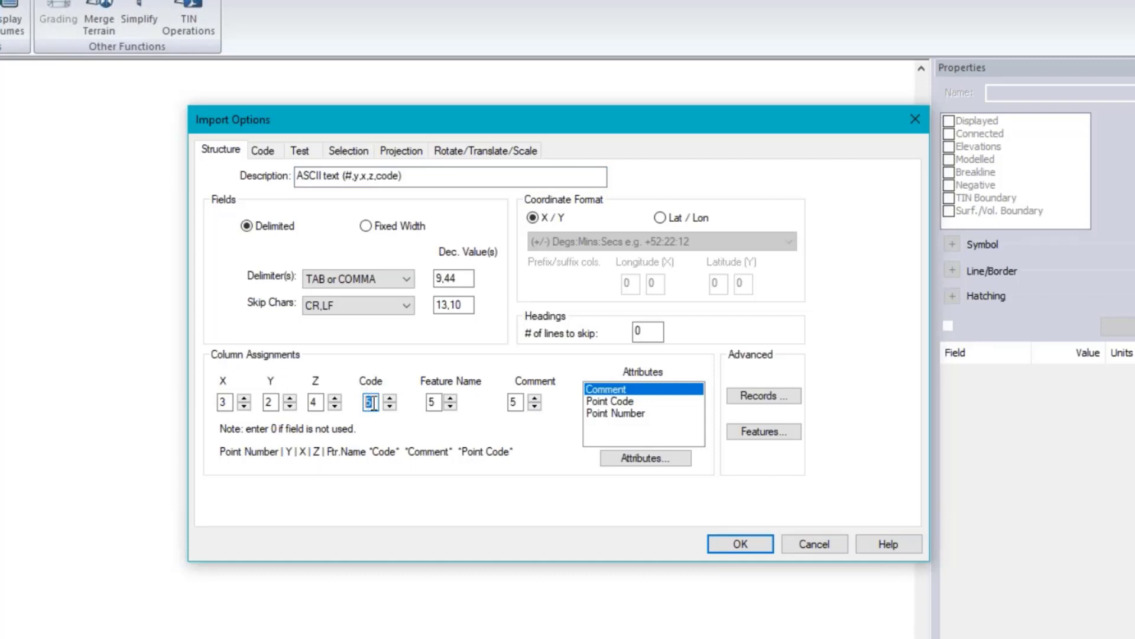
click(390, 400)
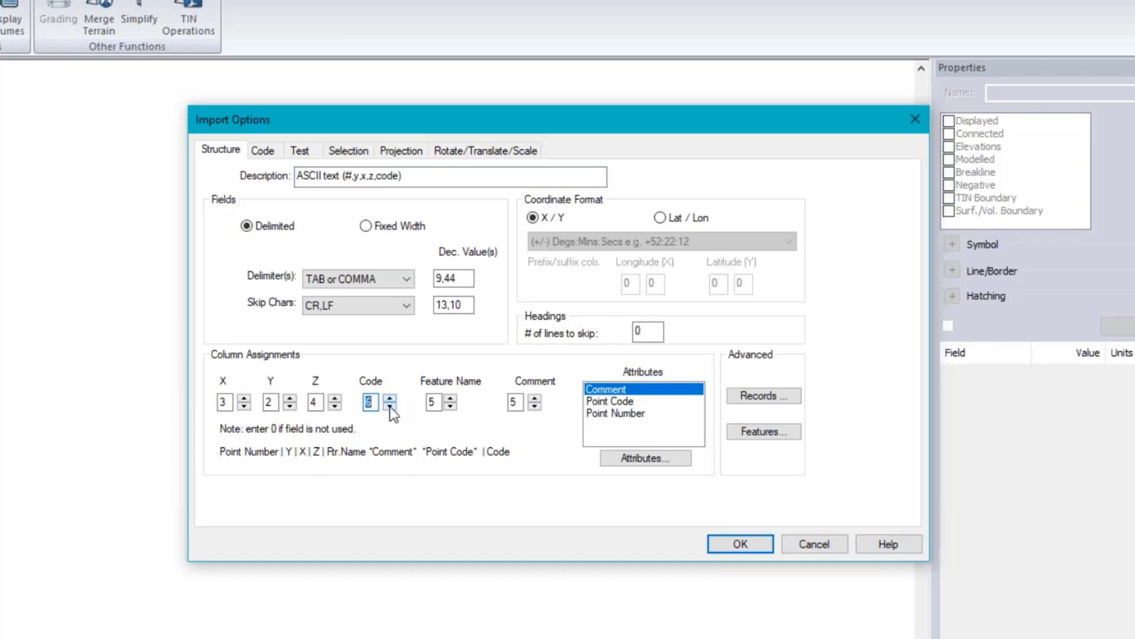
click(389, 406)
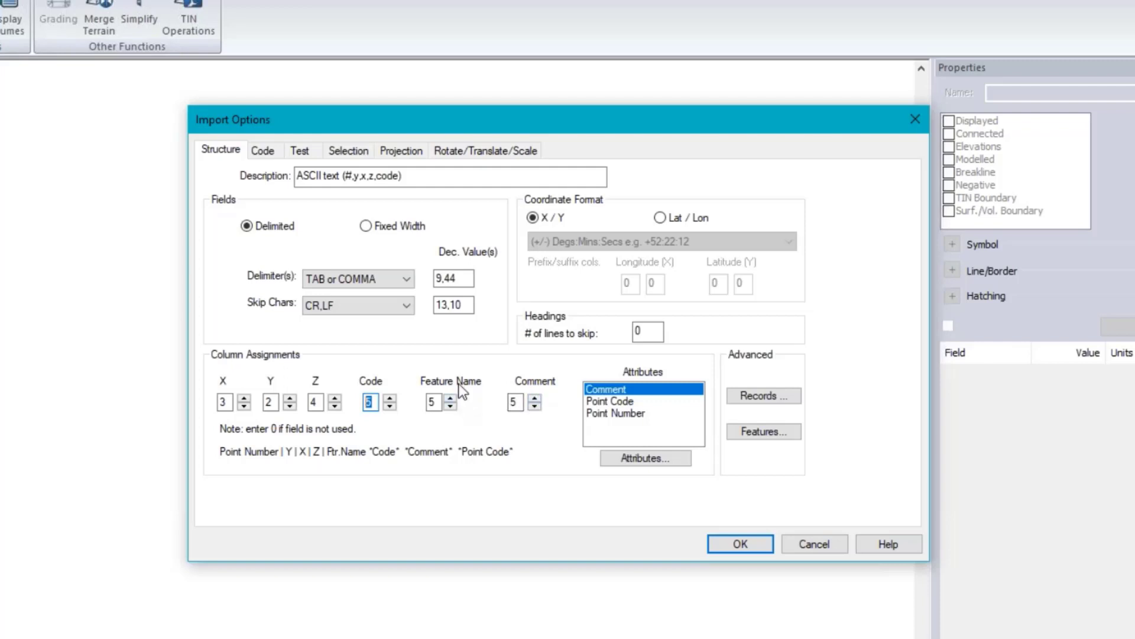
Examine the column assignments for the feature name and the Comment attribute
double_click(430, 402)
double_click(518, 402)
click(609, 388)
Review the available Point Codes attributes, keep the current selection, and check the columns assigned to Point Code and Point Number
click(652, 458)
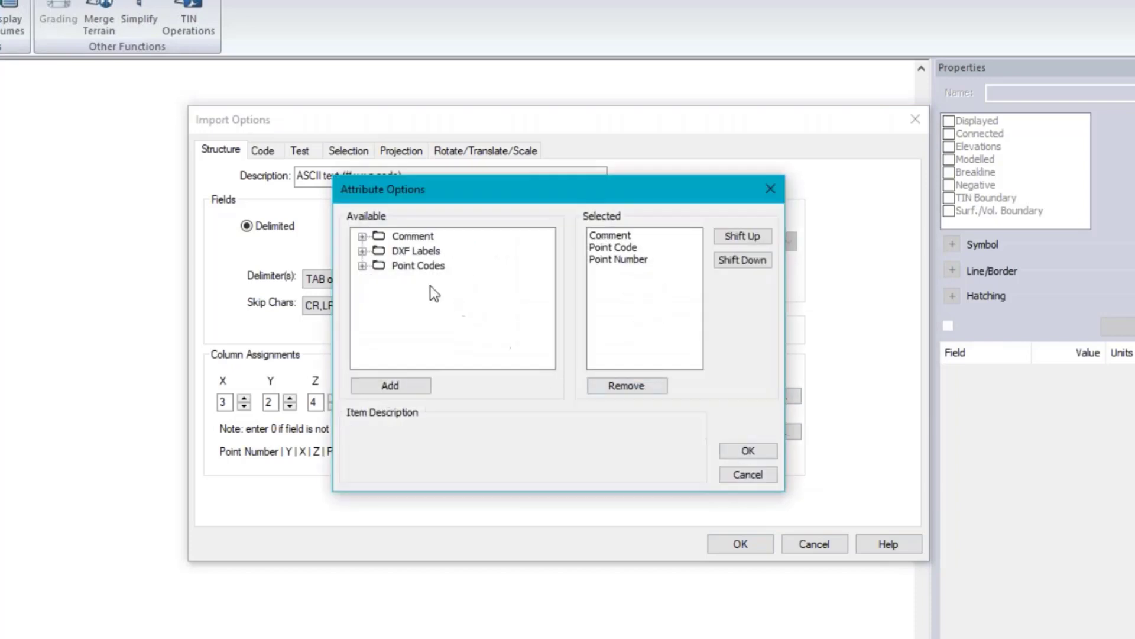
click(361, 265)
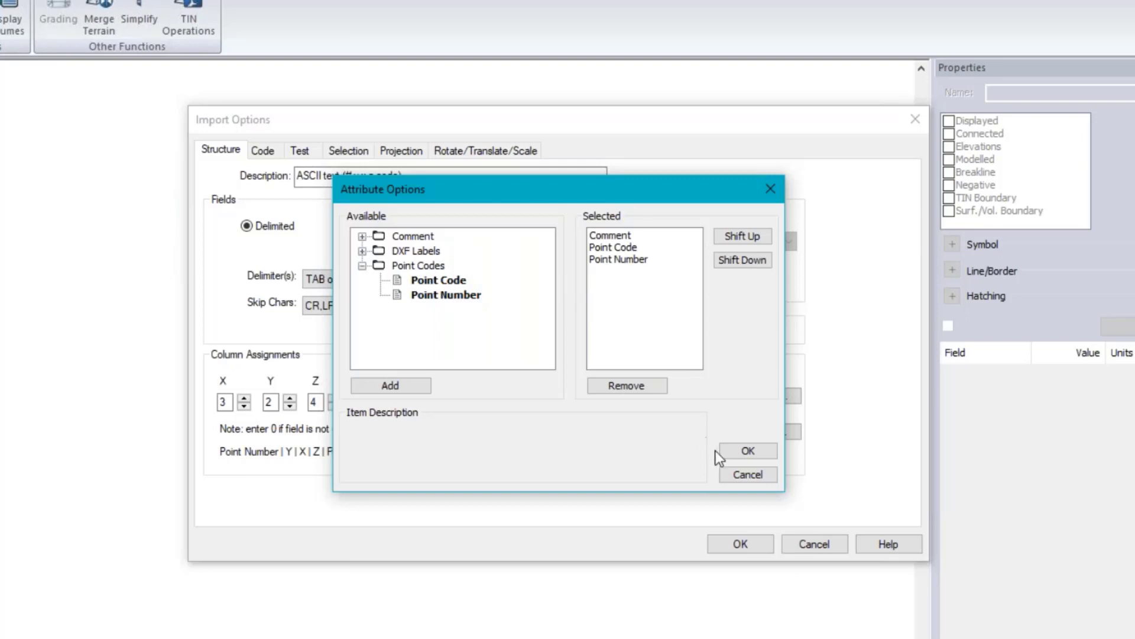
double_click(621, 264)
double_click(445, 295)
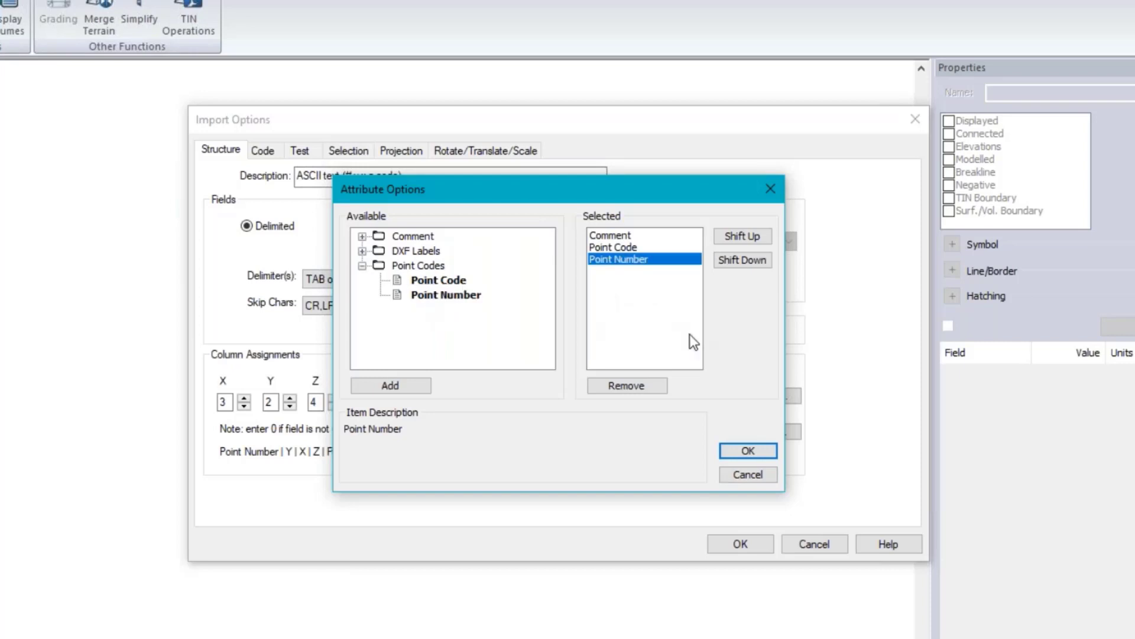
click(748, 452)
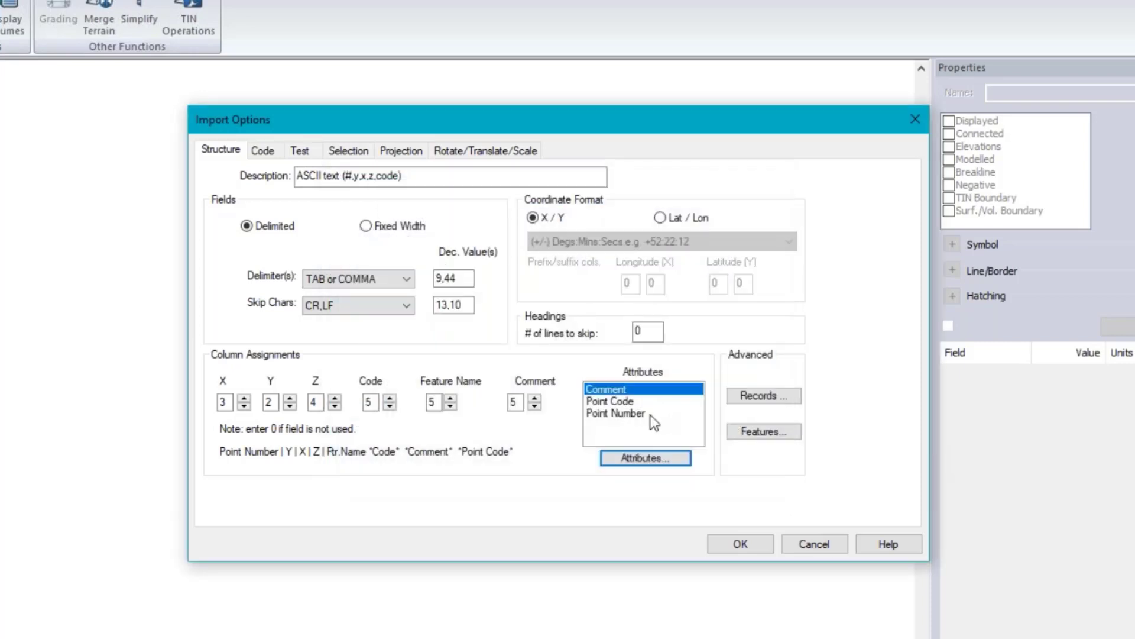
click(615, 401)
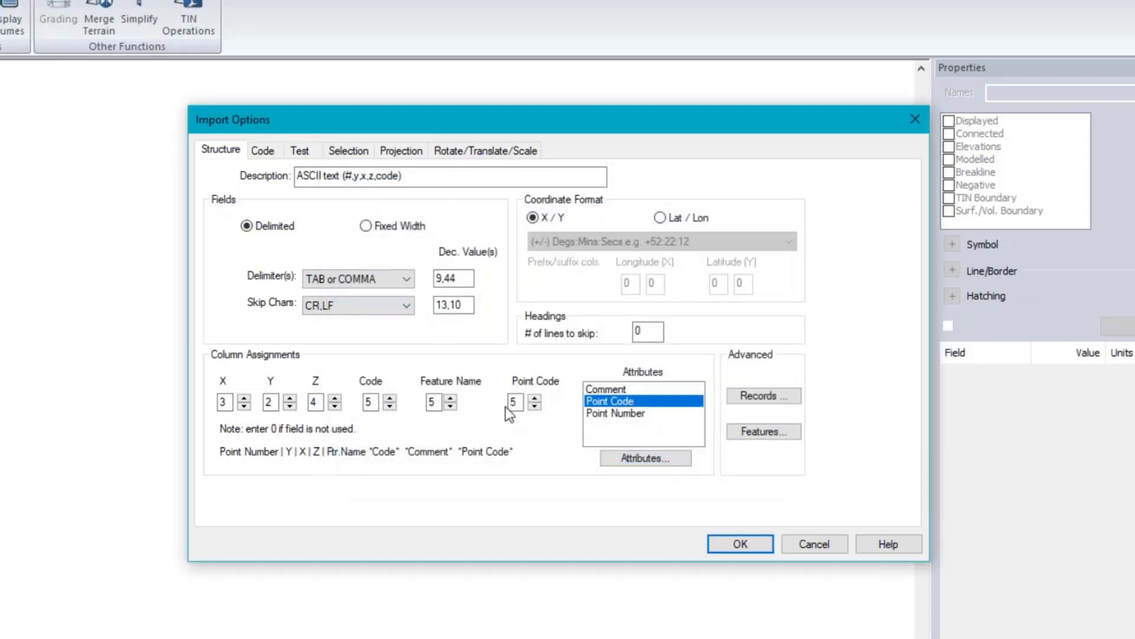
click(595, 413)
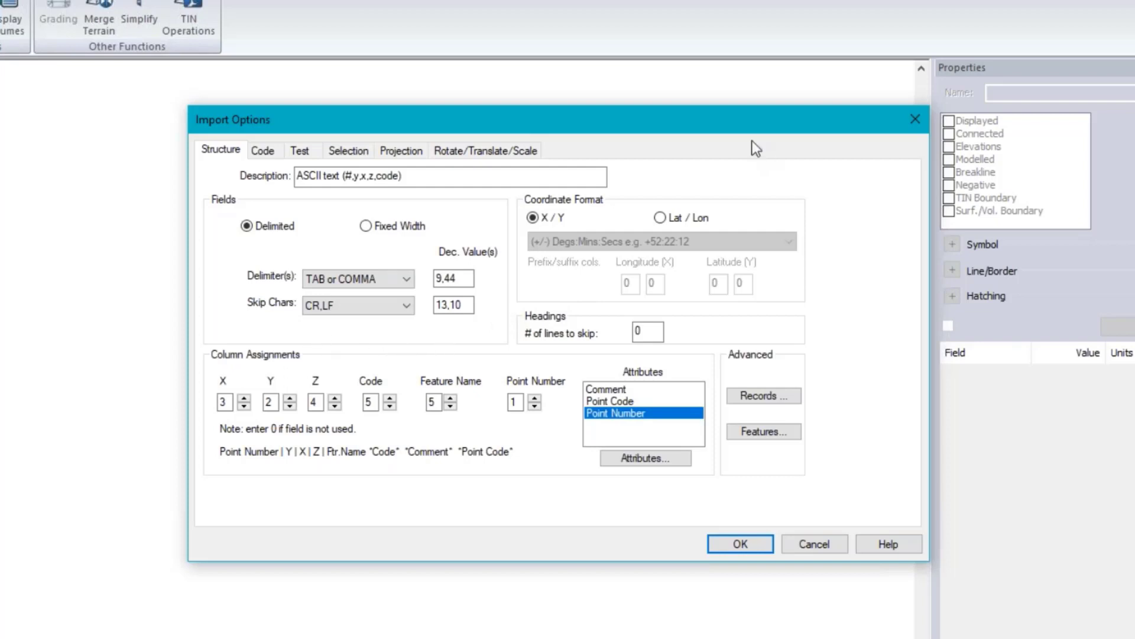
Try skipping 2 heading lines in the import structure, and return the number to 0
drag(732, 125, 688, 136)
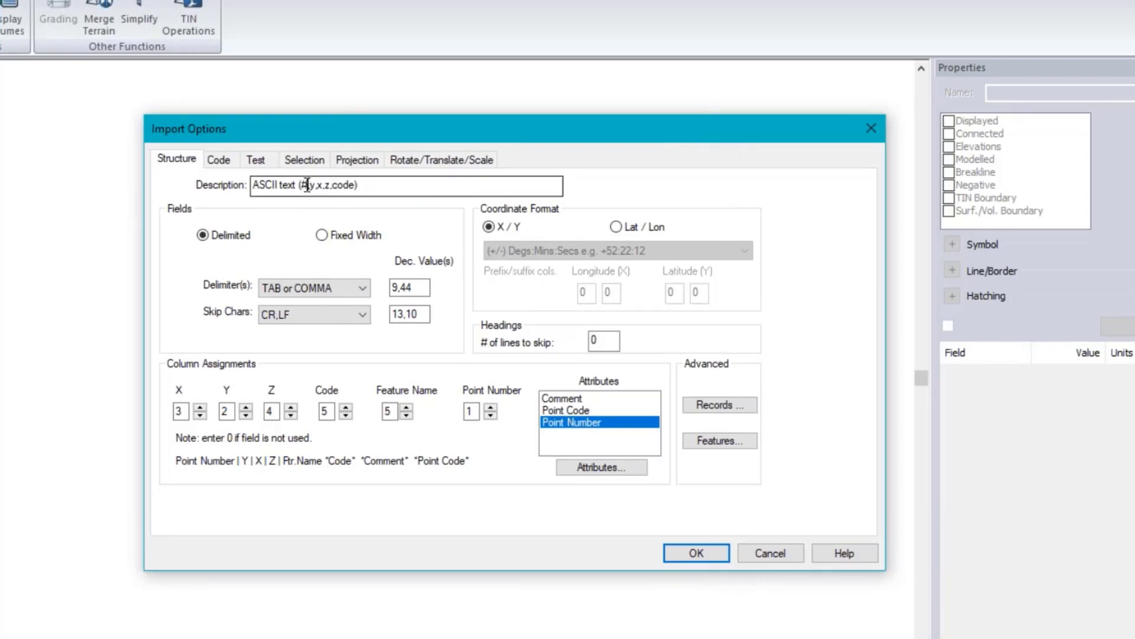
drag(300, 185, 308, 186)
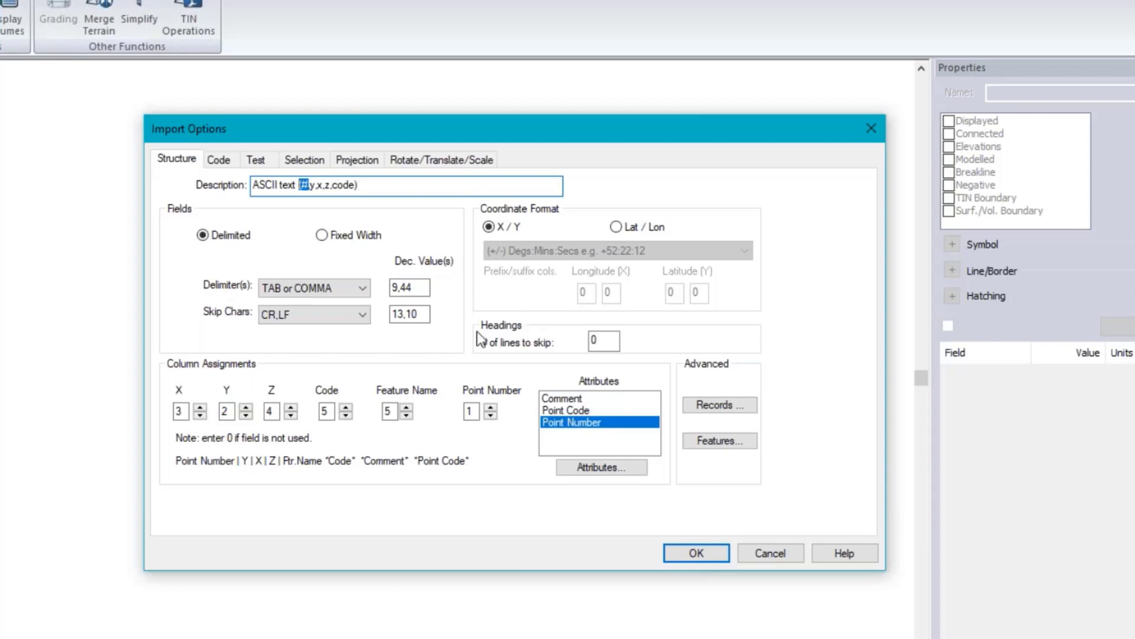
double_click(597, 341)
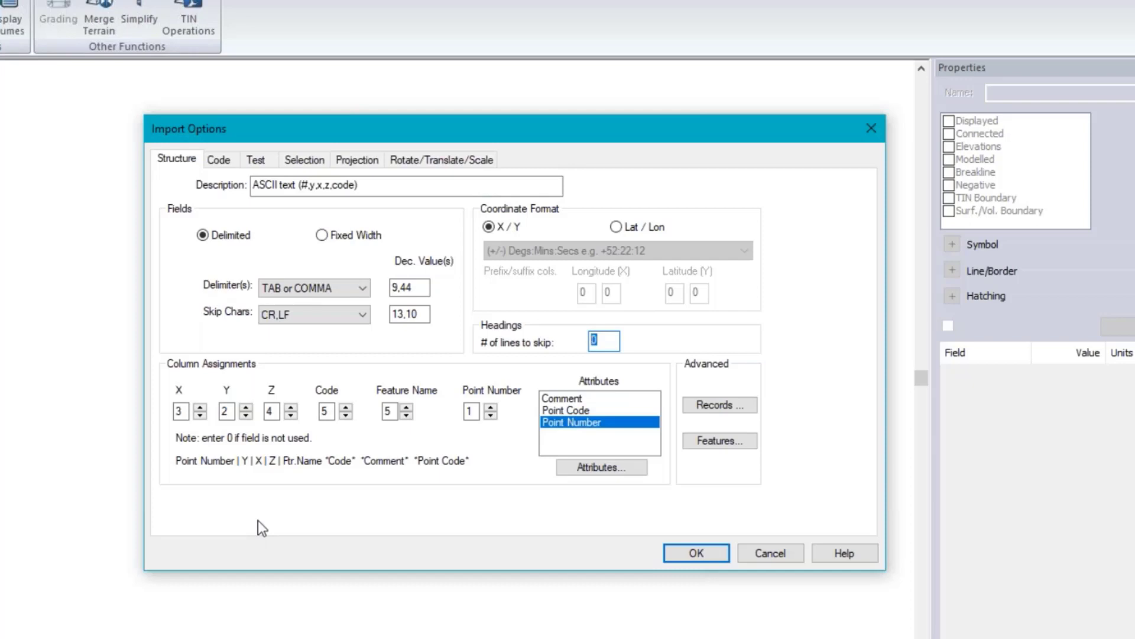
text(2)
key(BackSpace)
text(0)
Examine the record delimiter and record selection options of the import format without changing them
click(735, 404)
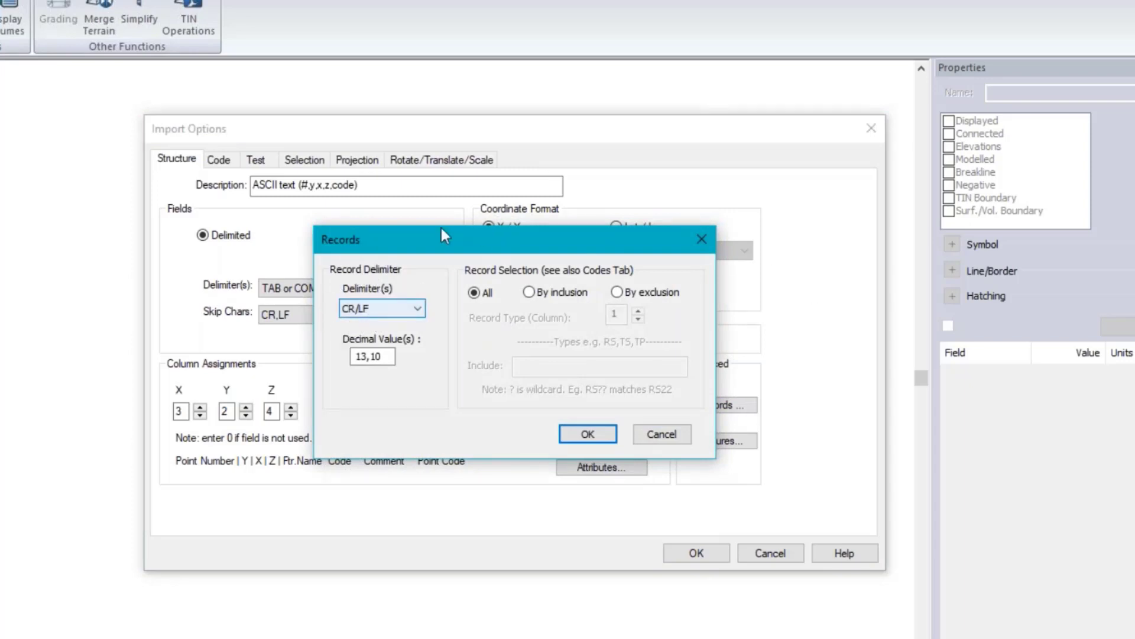
drag(449, 239, 588, 248)
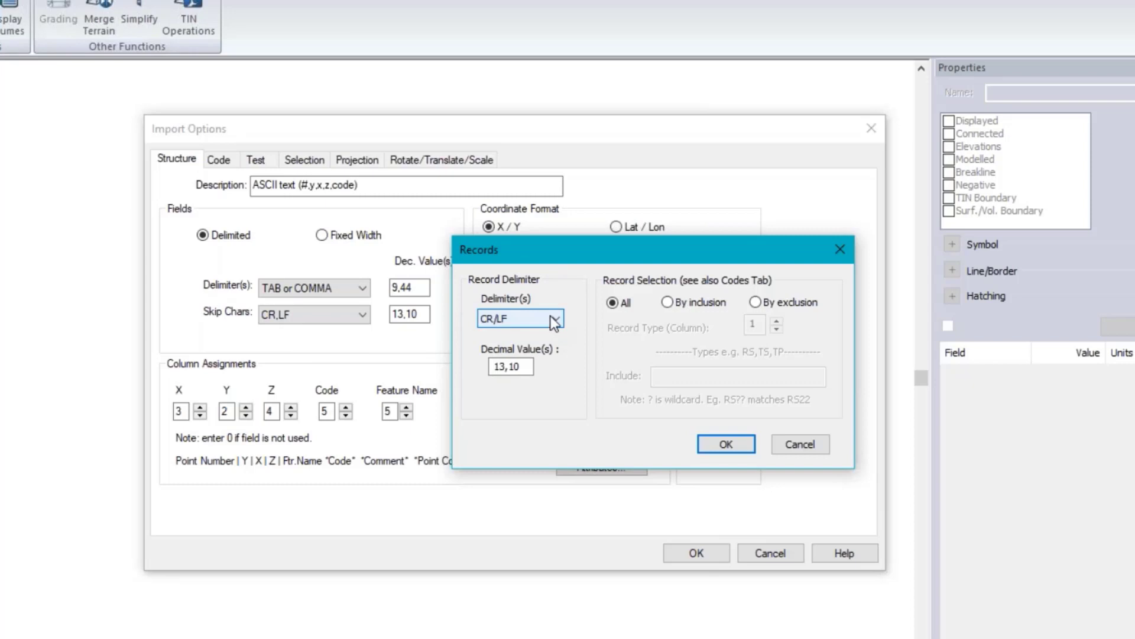
drag(708, 256, 544, 264)
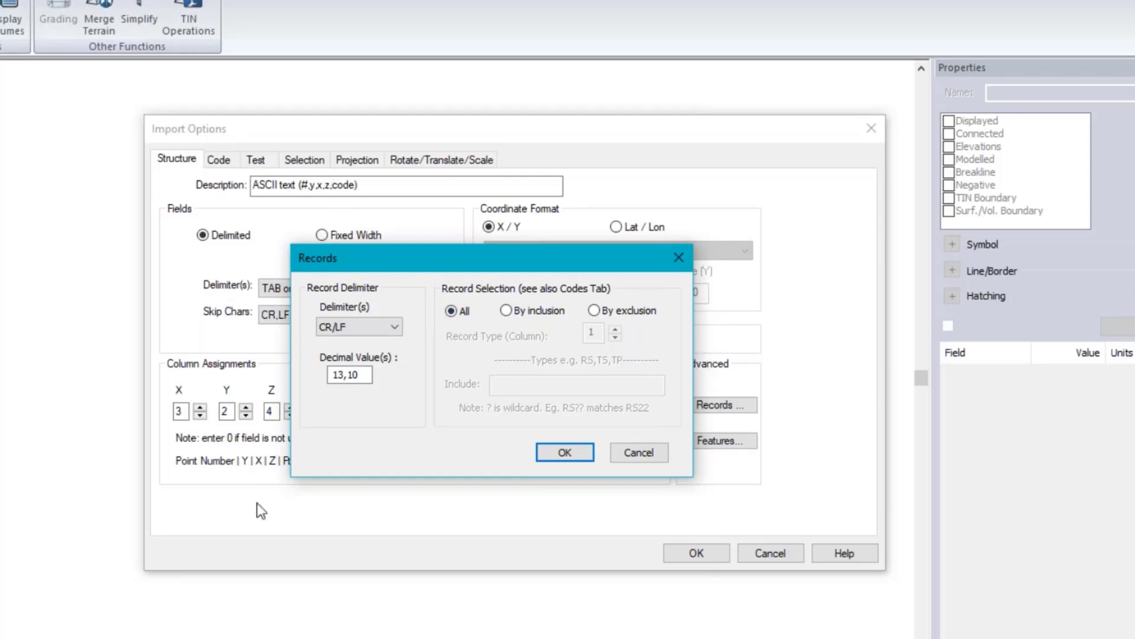
click(648, 456)
Examine the feature detection method and its terminate character without changing them
click(732, 444)
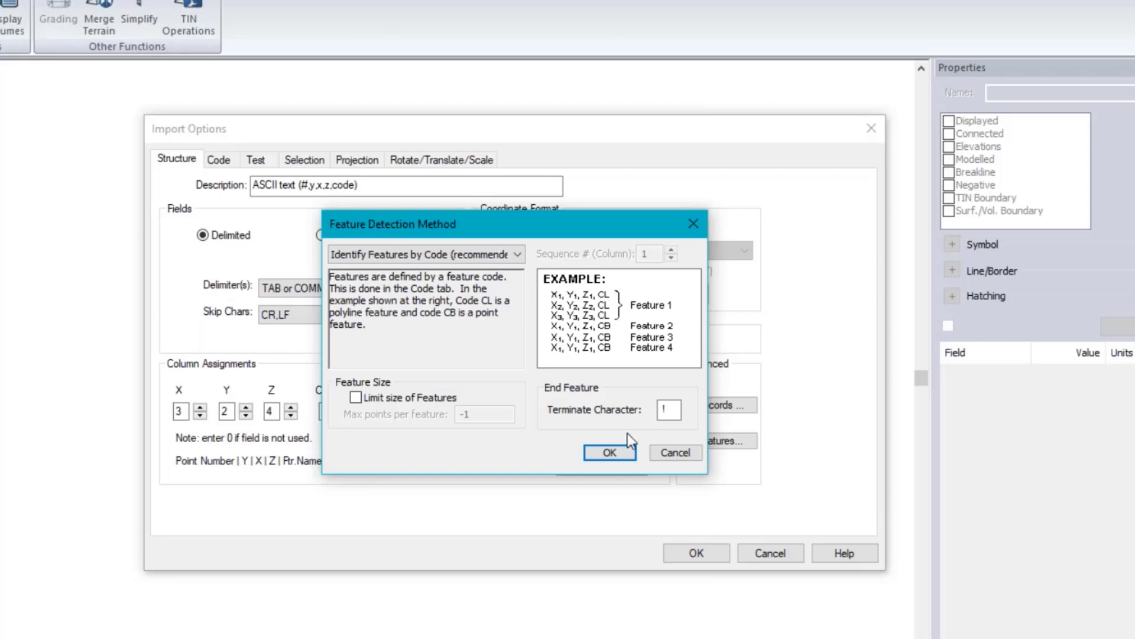
double_click(669, 410)
click(675, 413)
click(680, 453)
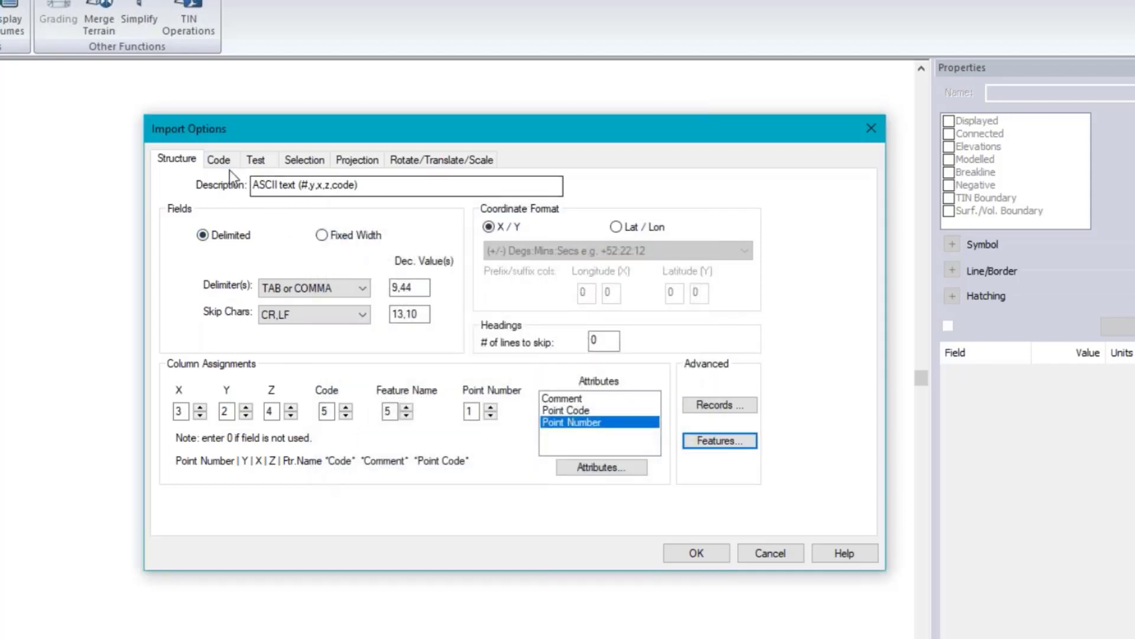
Extract the feature codes from the survey file into the import code list, and look through the loaded codes
click(219, 160)
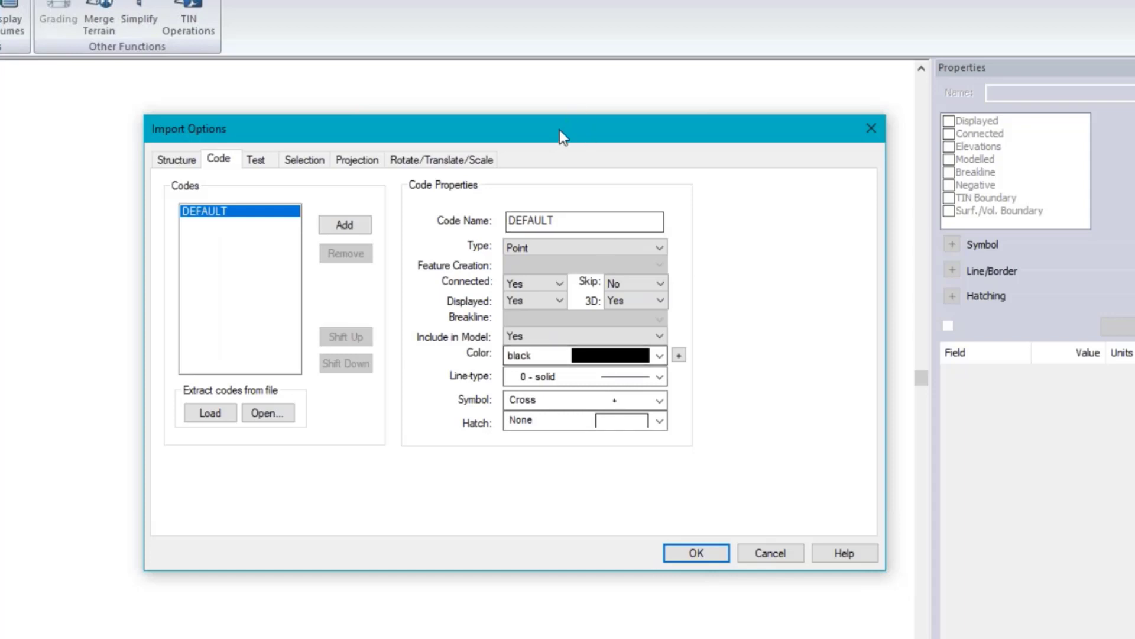
drag(560, 130, 443, 139)
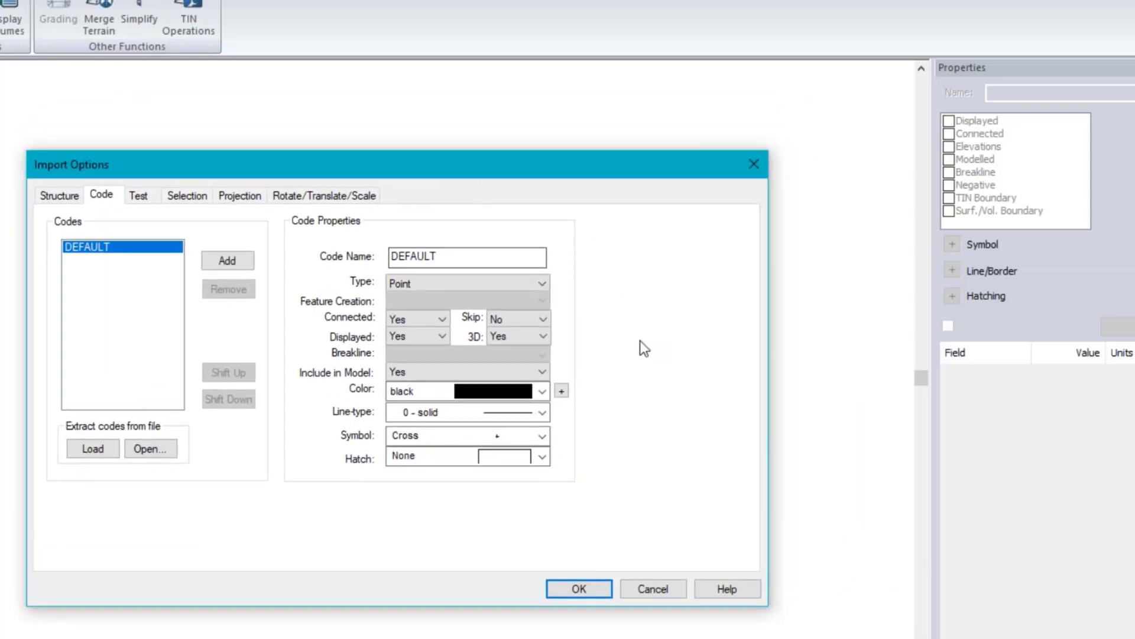
drag(590, 172, 633, 175)
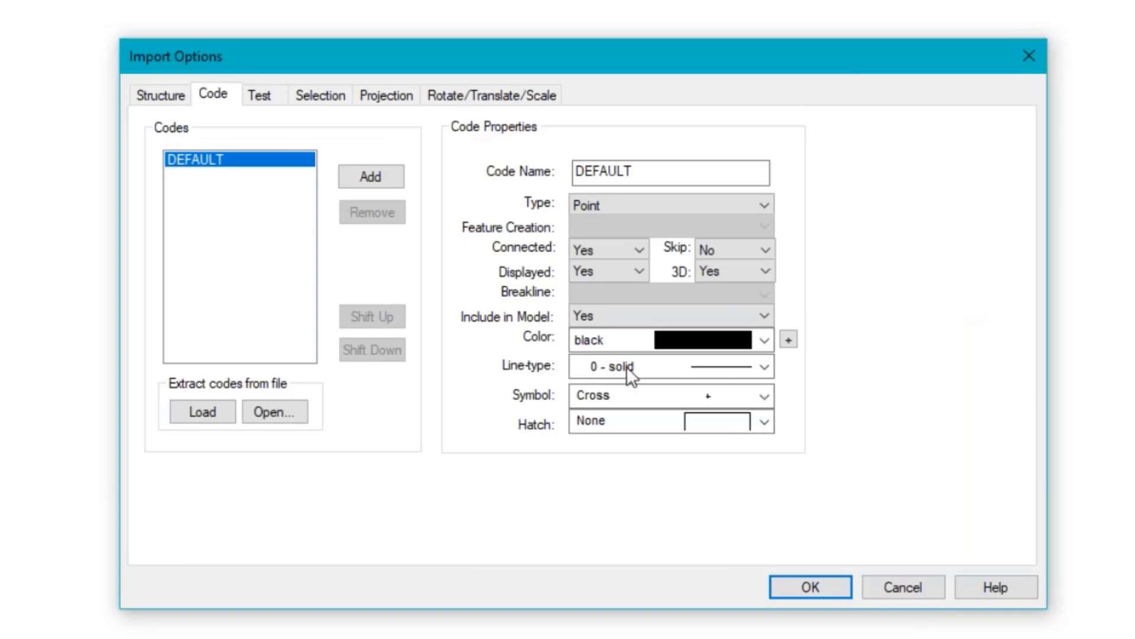
drag(791, 53, 830, 52)
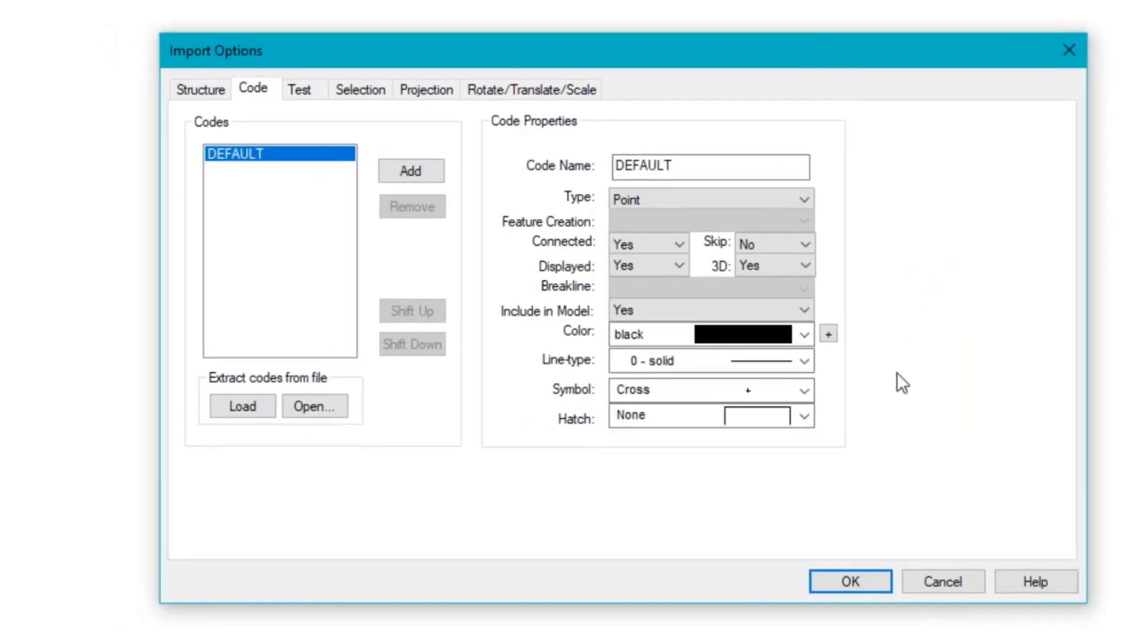
click(240, 406)
scroll(239, 231, down, 3)
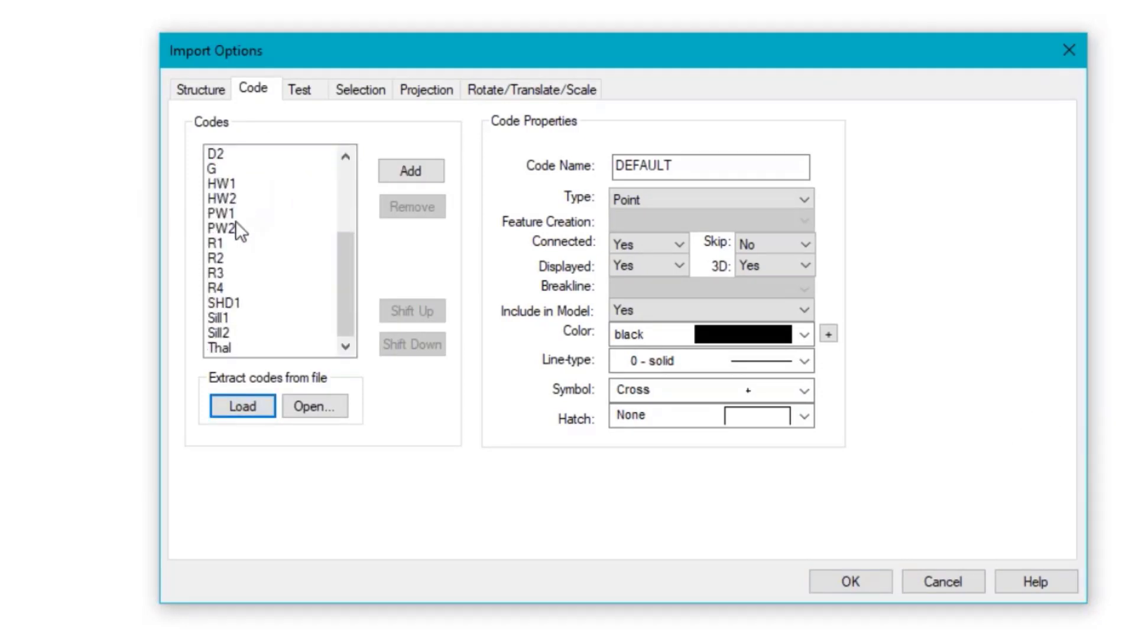
scroll(234, 275, up, 3)
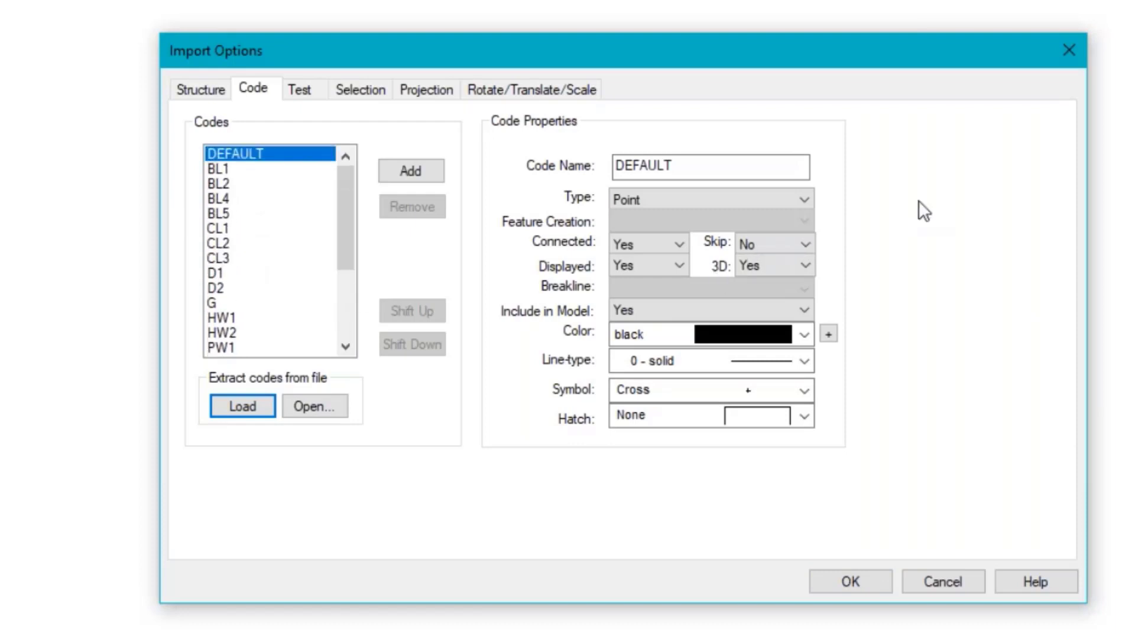
Compare the import properties of the codes BL1, BL2, BL4 and BL5
click(232, 170)
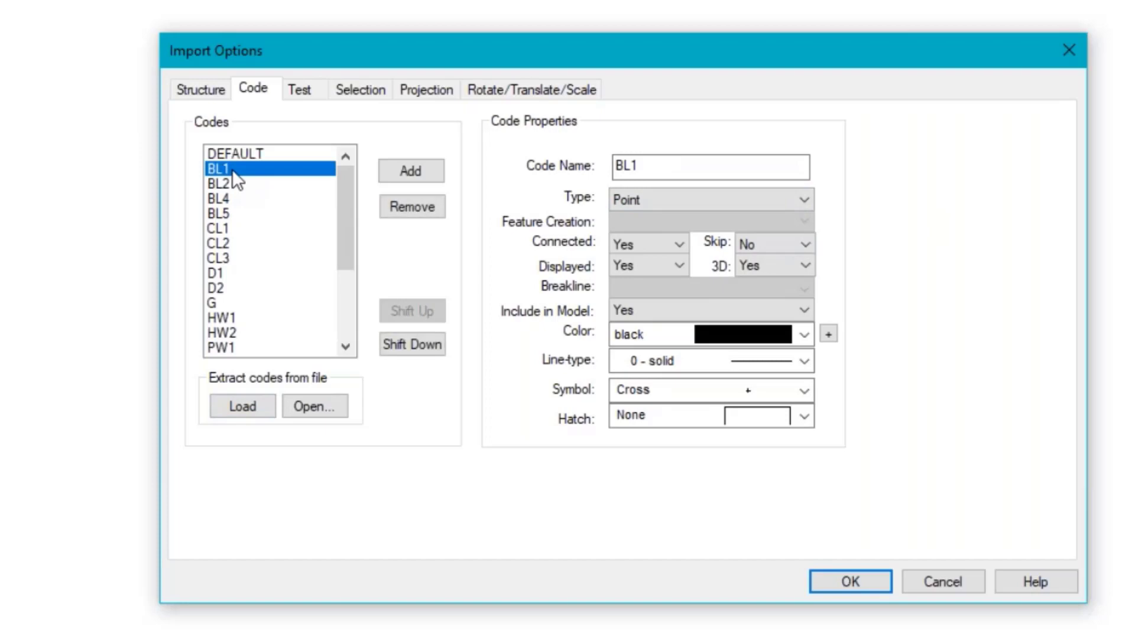
click(226, 183)
click(229, 198)
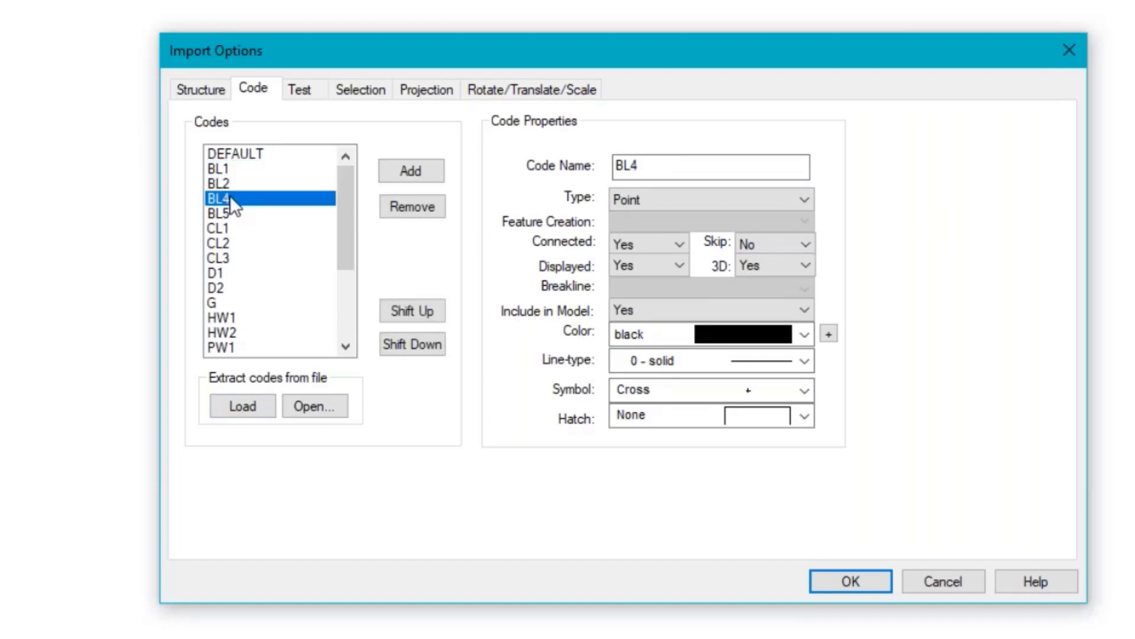
click(228, 212)
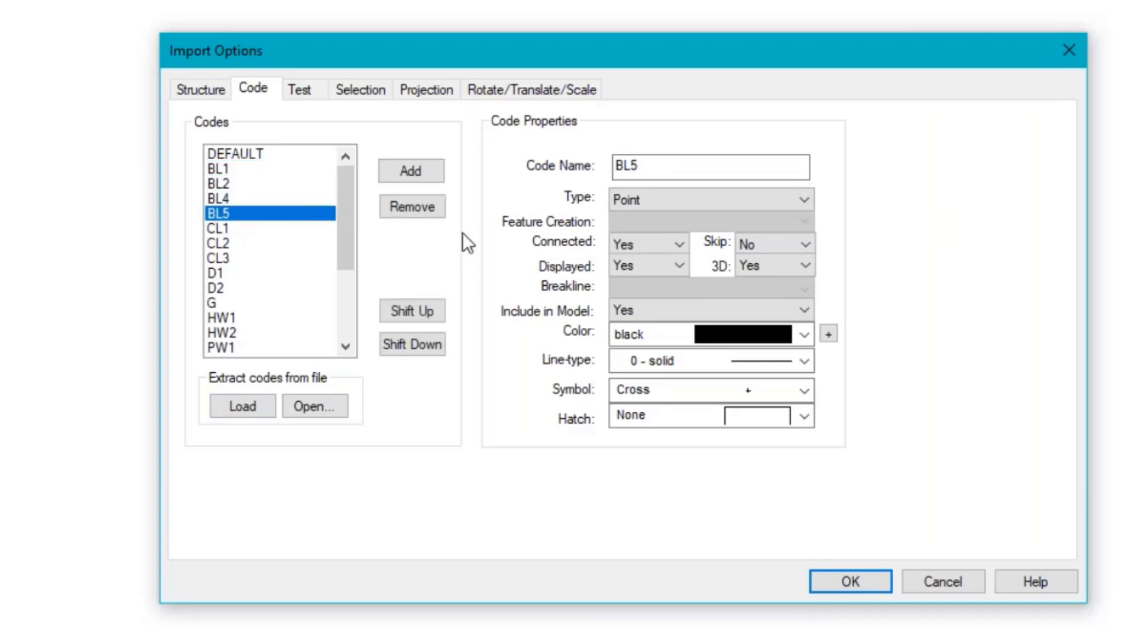
click(228, 167)
click(225, 200)
click(227, 213)
click(225, 169)
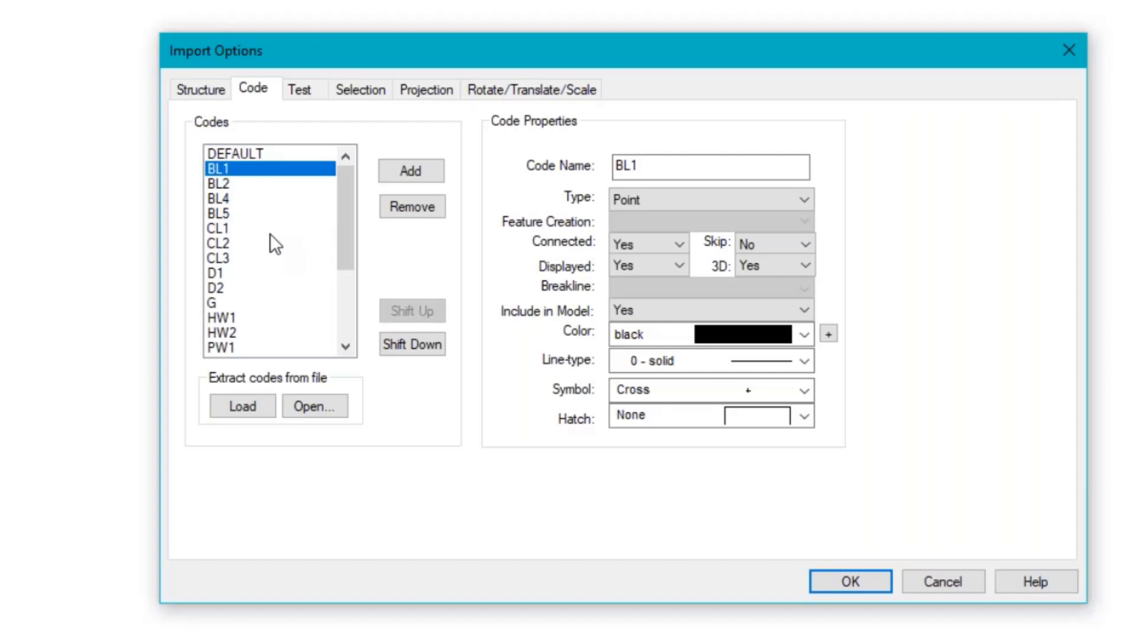
Make code BL1 a polyline with feature creation Connect All by Code, and rename it to the wildcard BL*
click(807, 199)
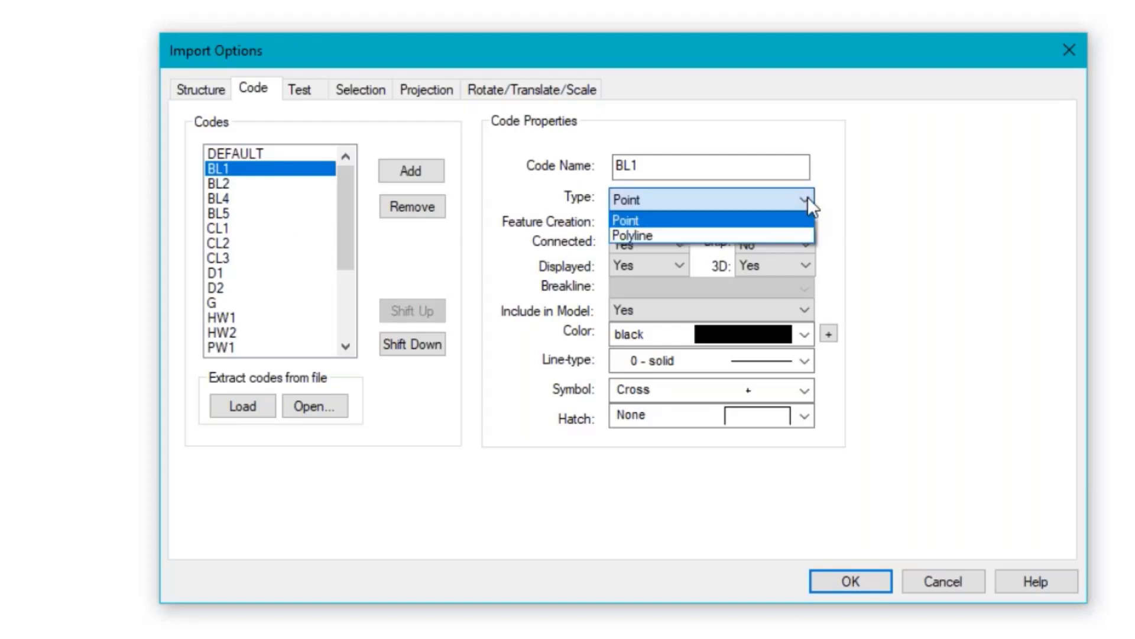
click(648, 235)
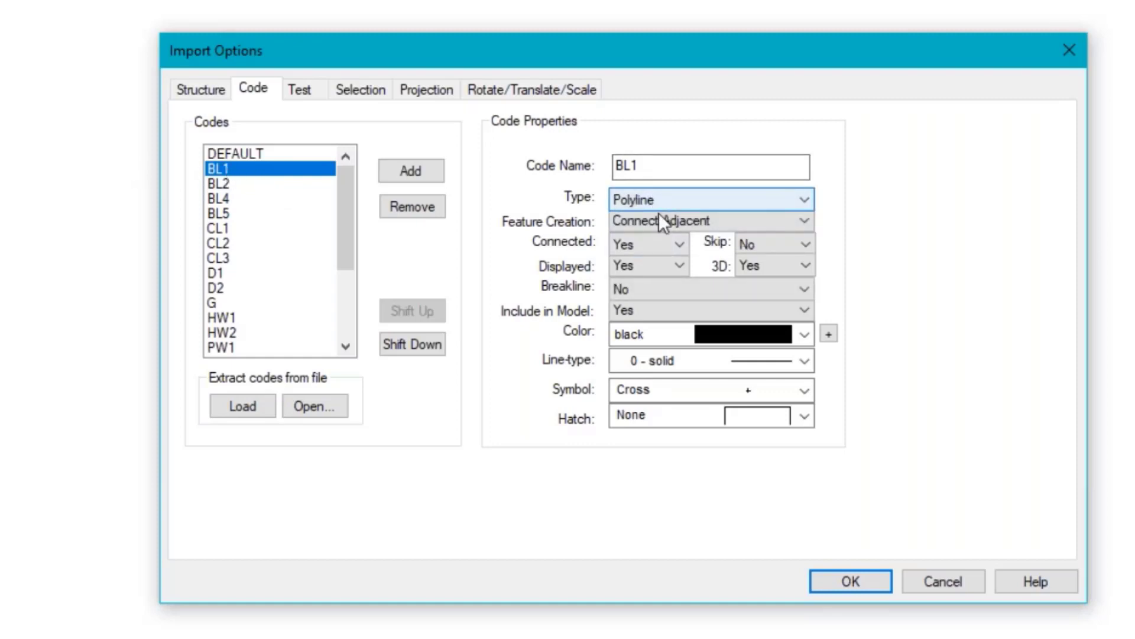
click(808, 219)
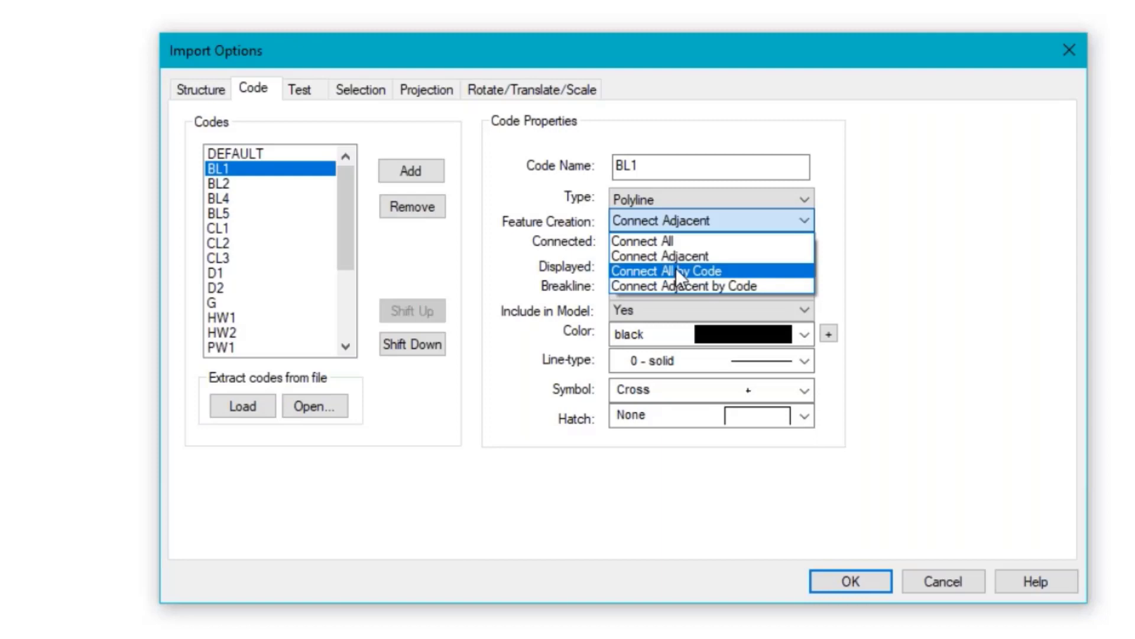
click(676, 270)
click(673, 169)
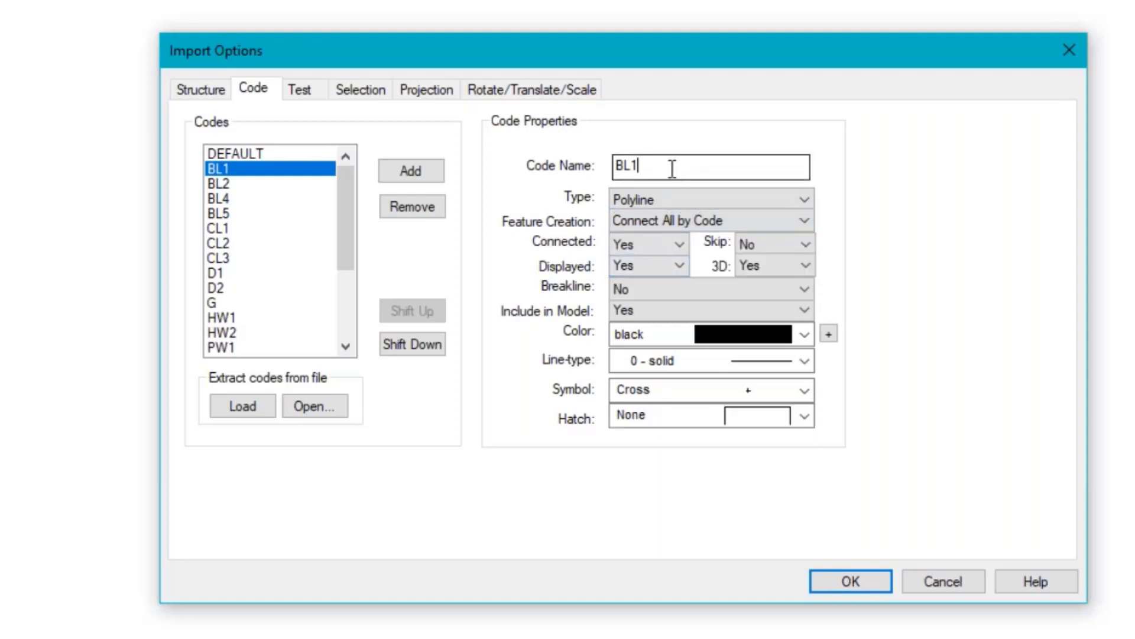
key(BackSpace)
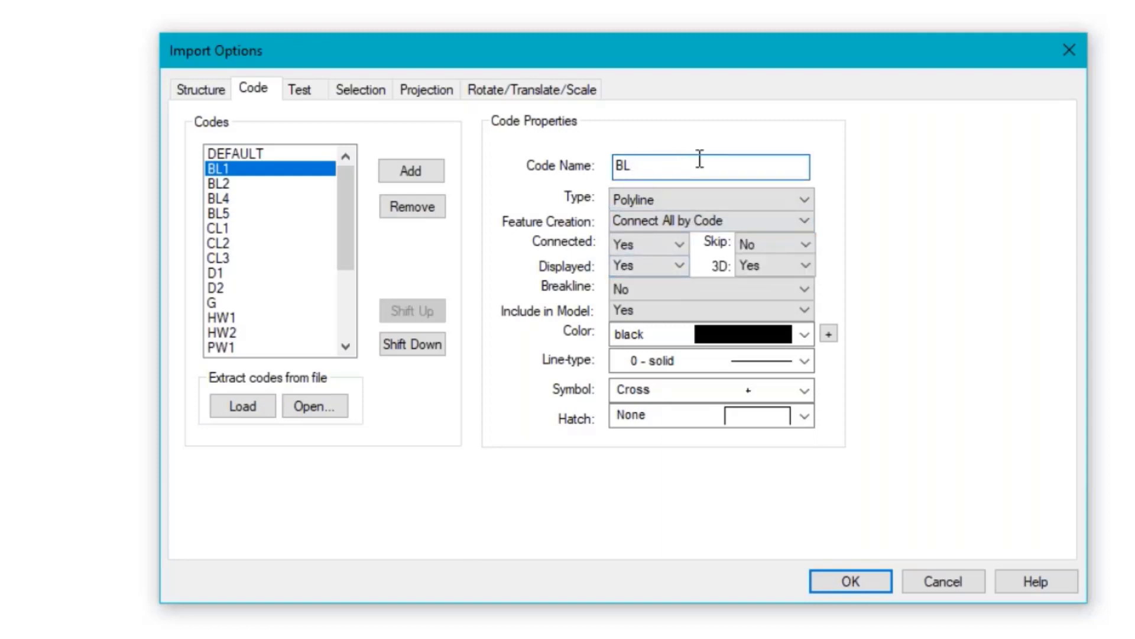
text(*)
Remove the individual codes BL2, BL4 and BL5 from the import code list
click(222, 181)
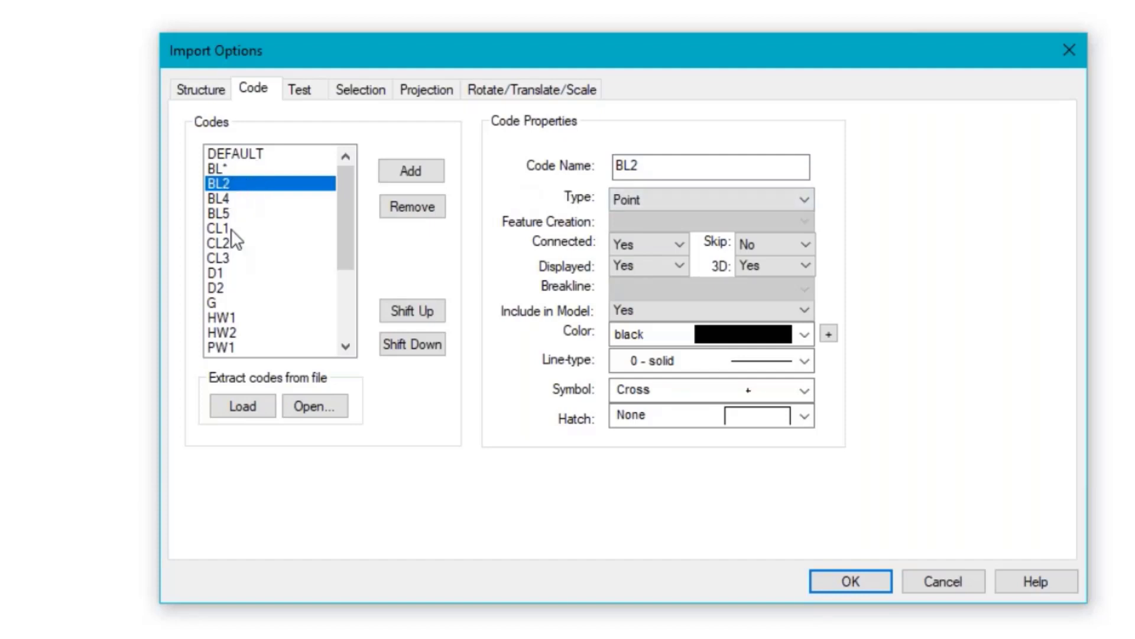
click(404, 210)
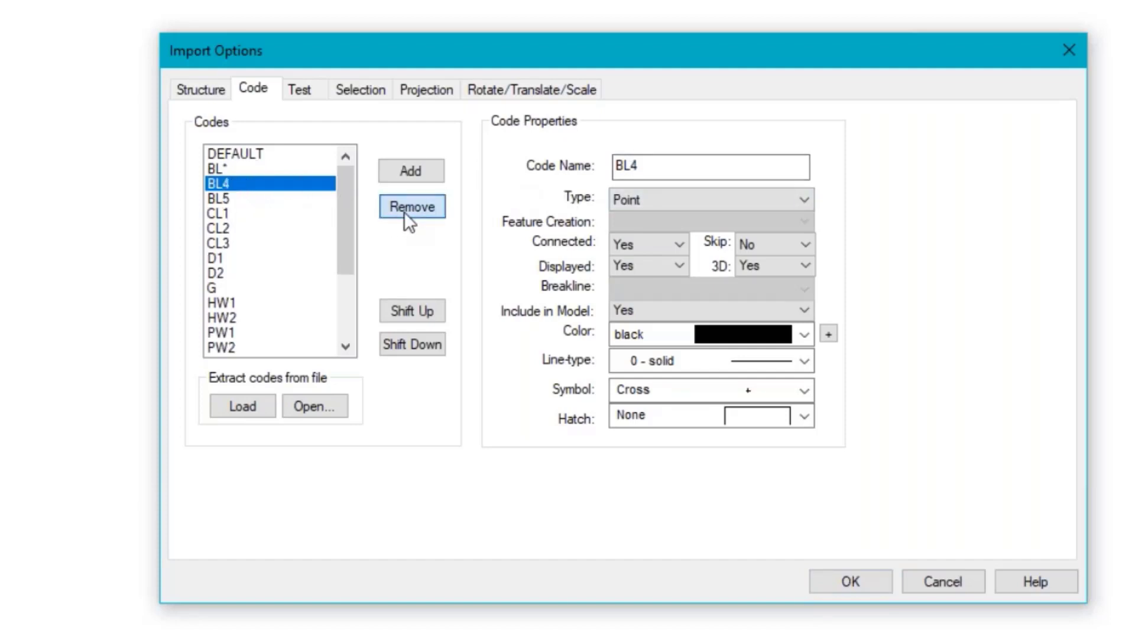
click(404, 211)
click(408, 208)
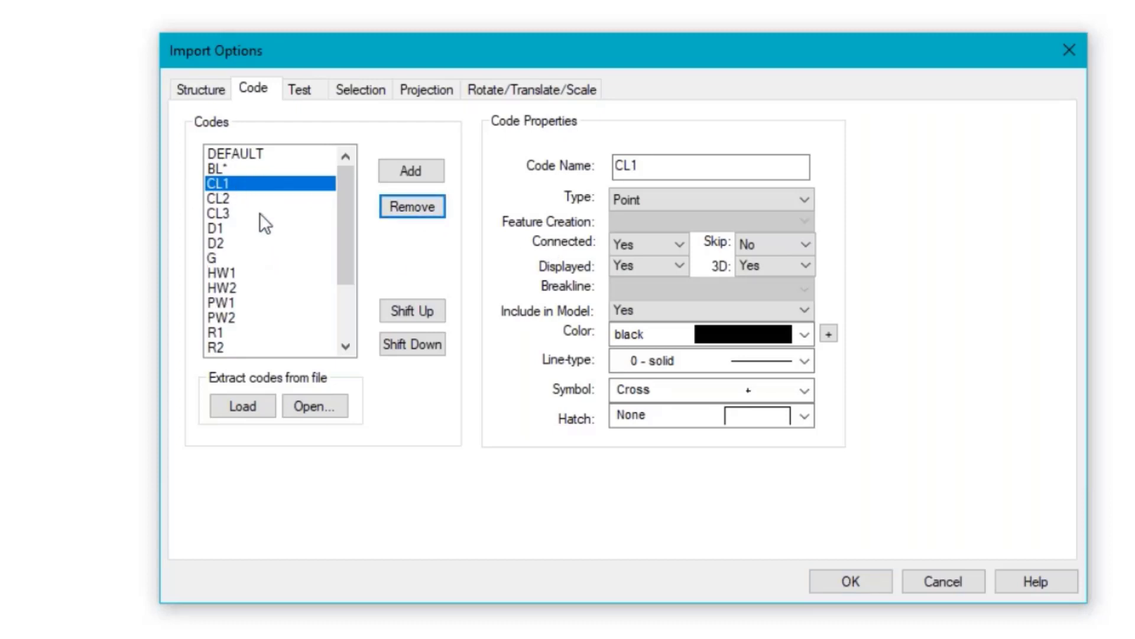
Make the BL* code a breakline, and style it orange with line-type 2 - dot
click(229, 168)
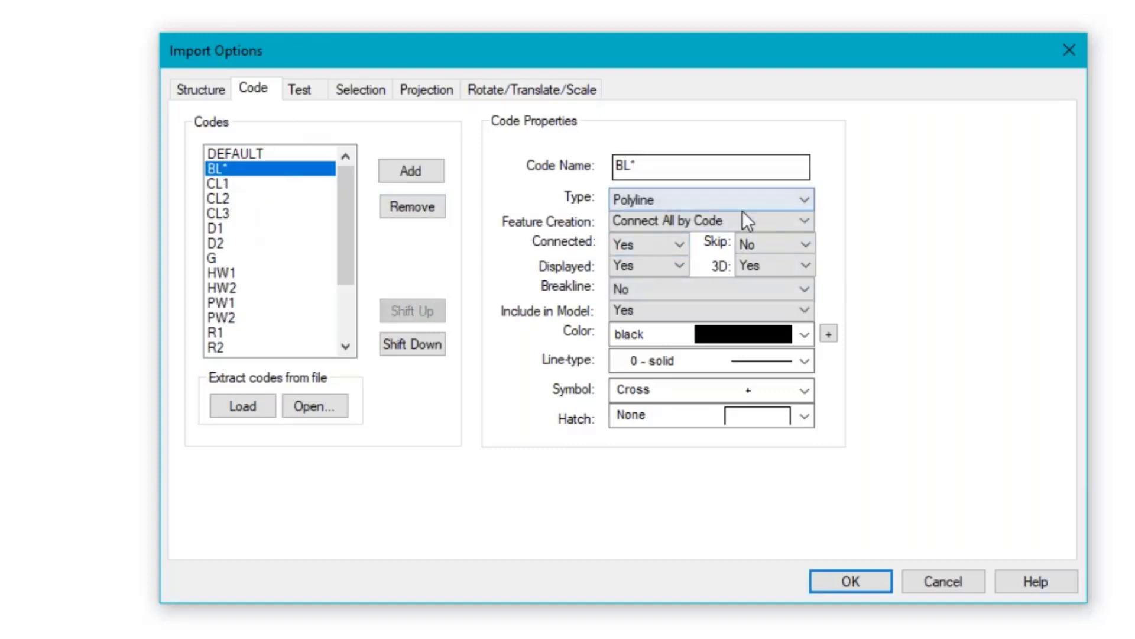
click(619, 290)
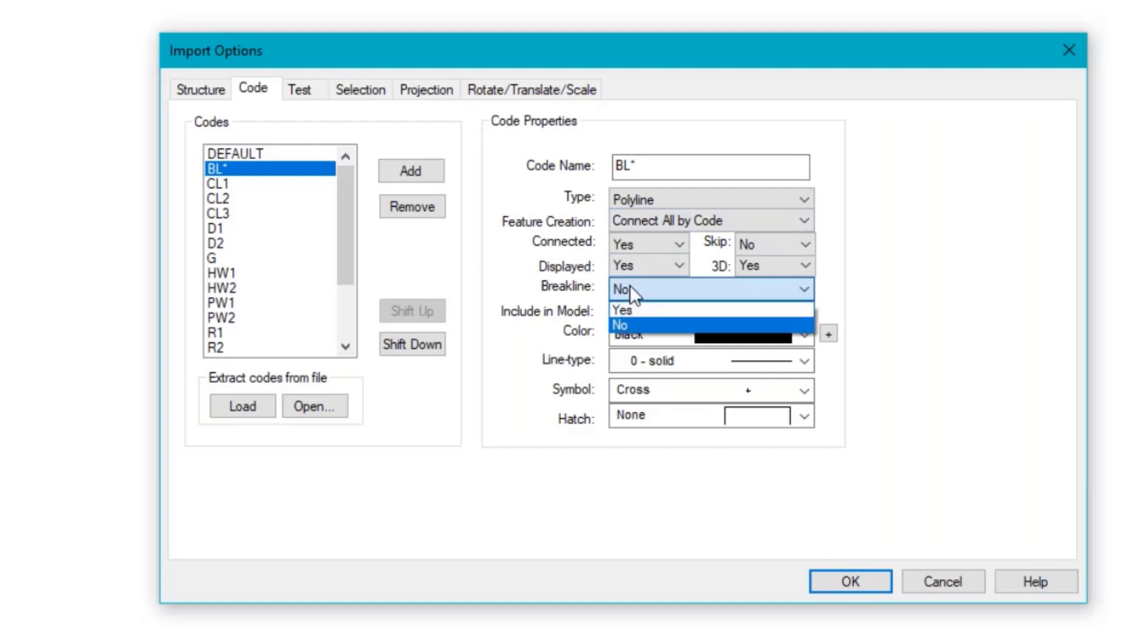
click(625, 308)
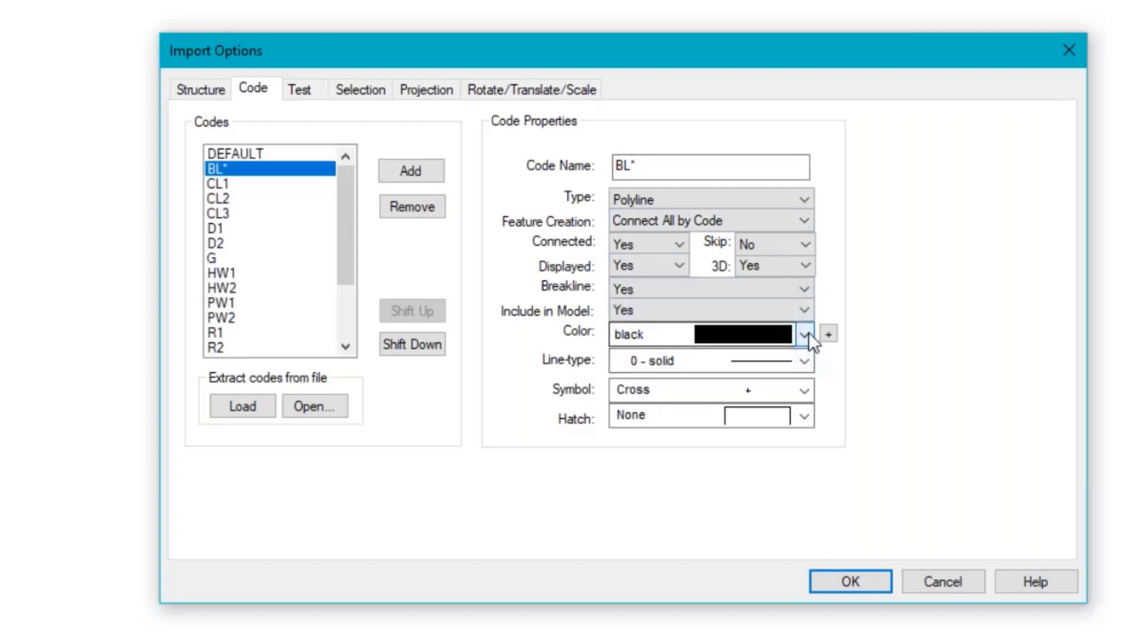
click(806, 333)
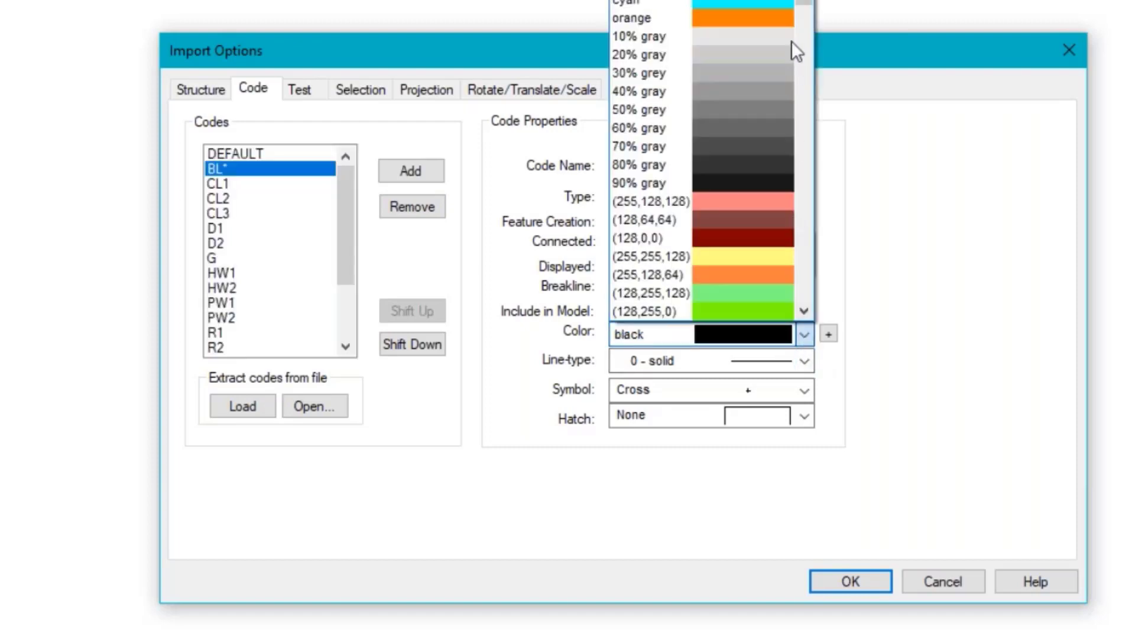
click(762, 16)
click(804, 361)
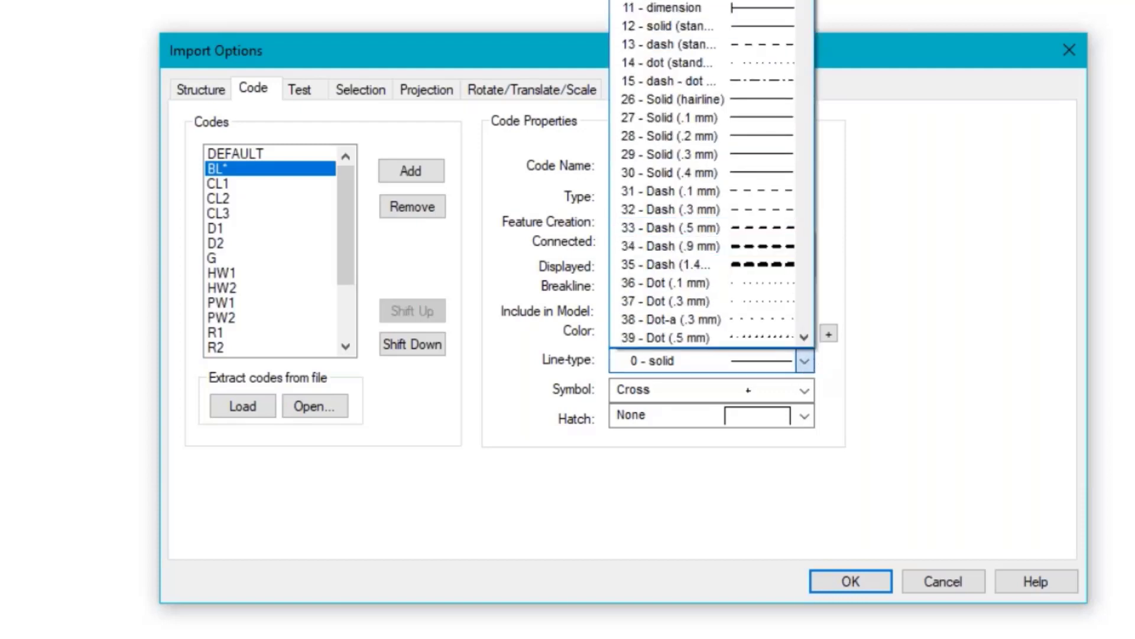
click(762, 1)
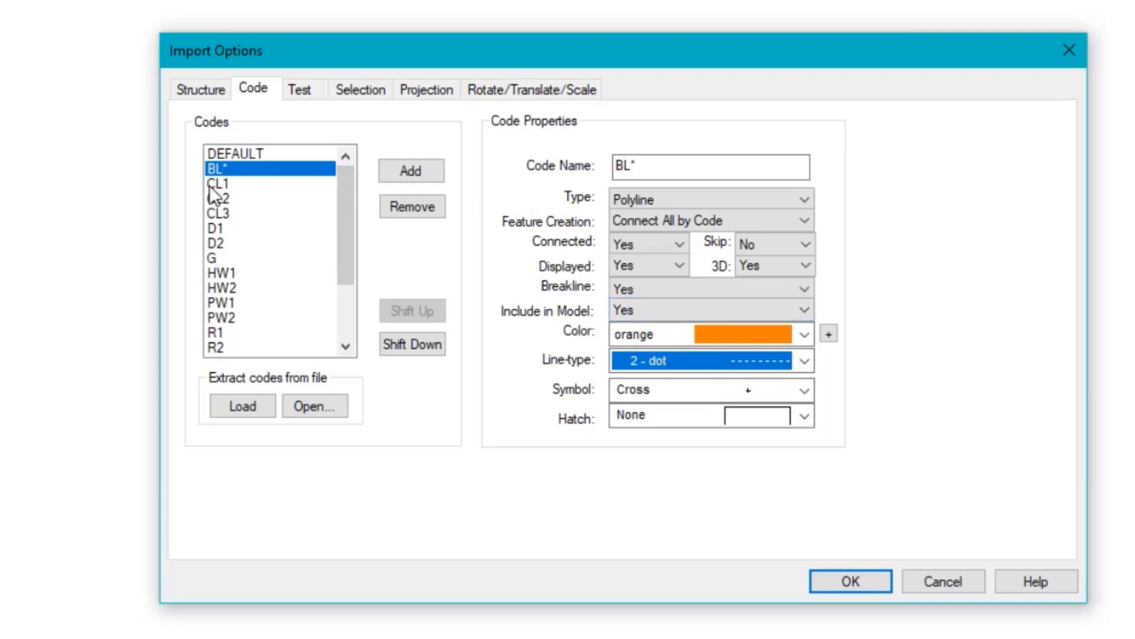
Add a new import code based on BL* and name it CL*
click(220, 169)
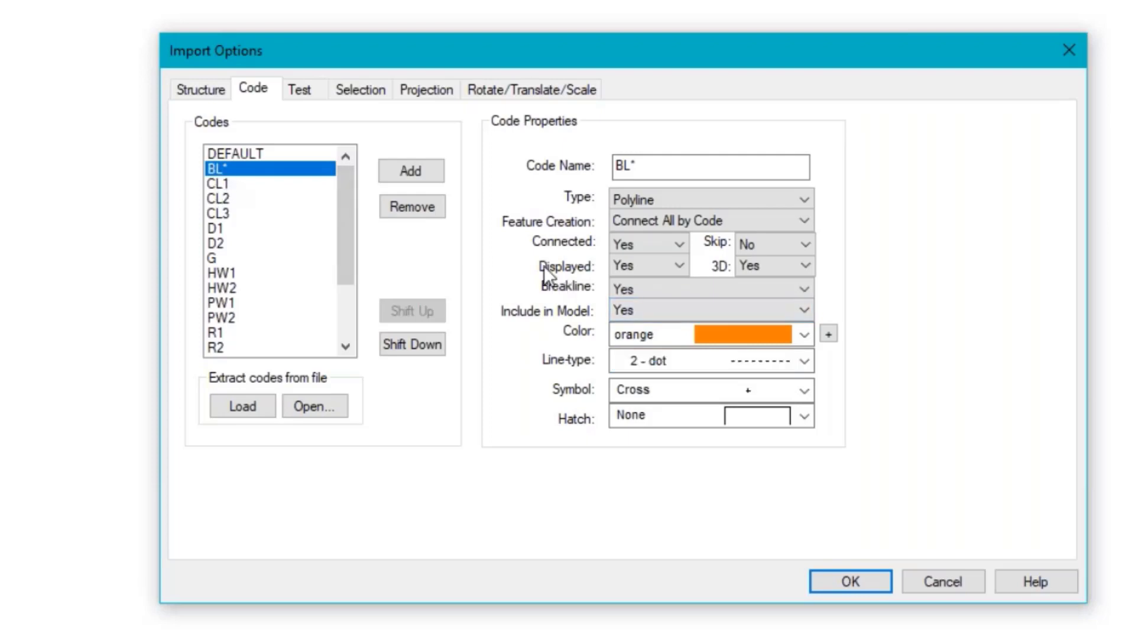
click(418, 169)
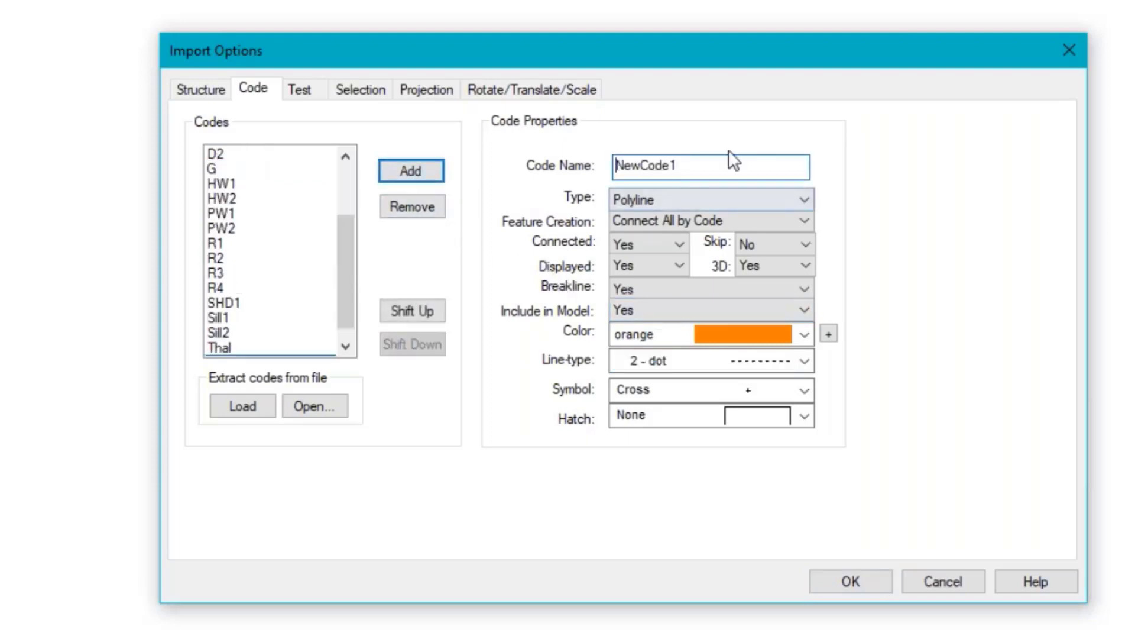
text(C)
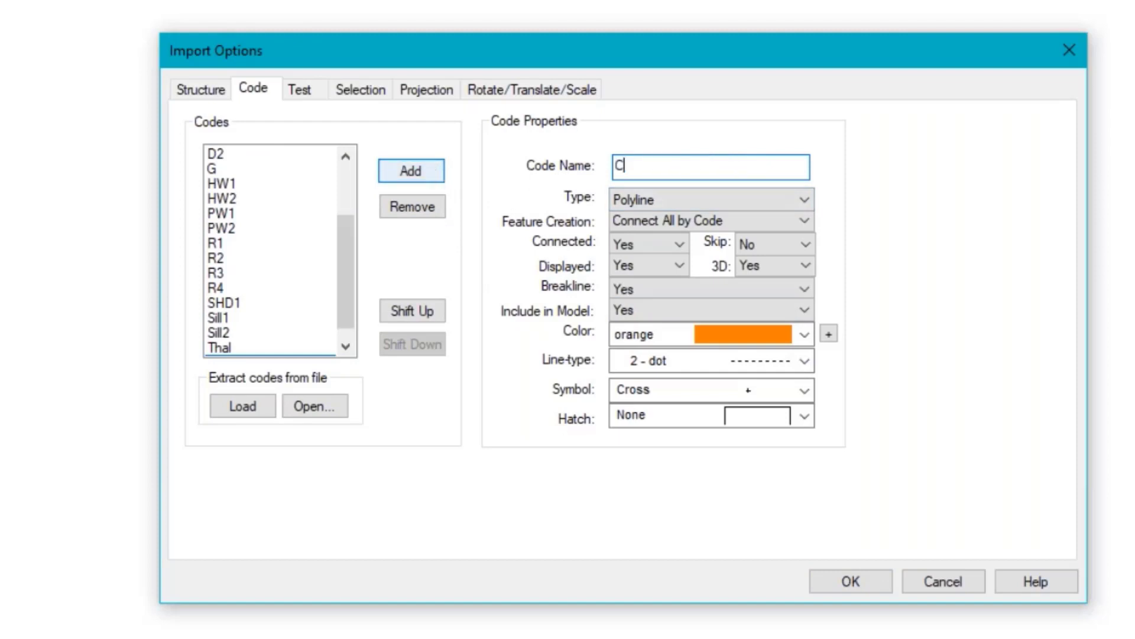
text(L*)
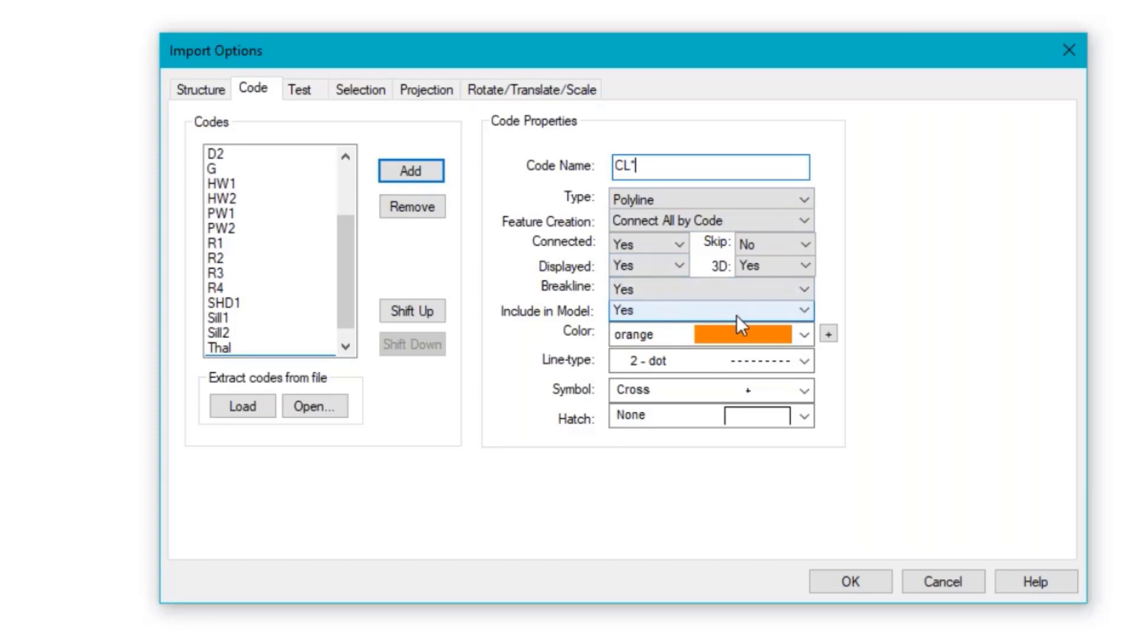
drag(347, 300, 221, 347)
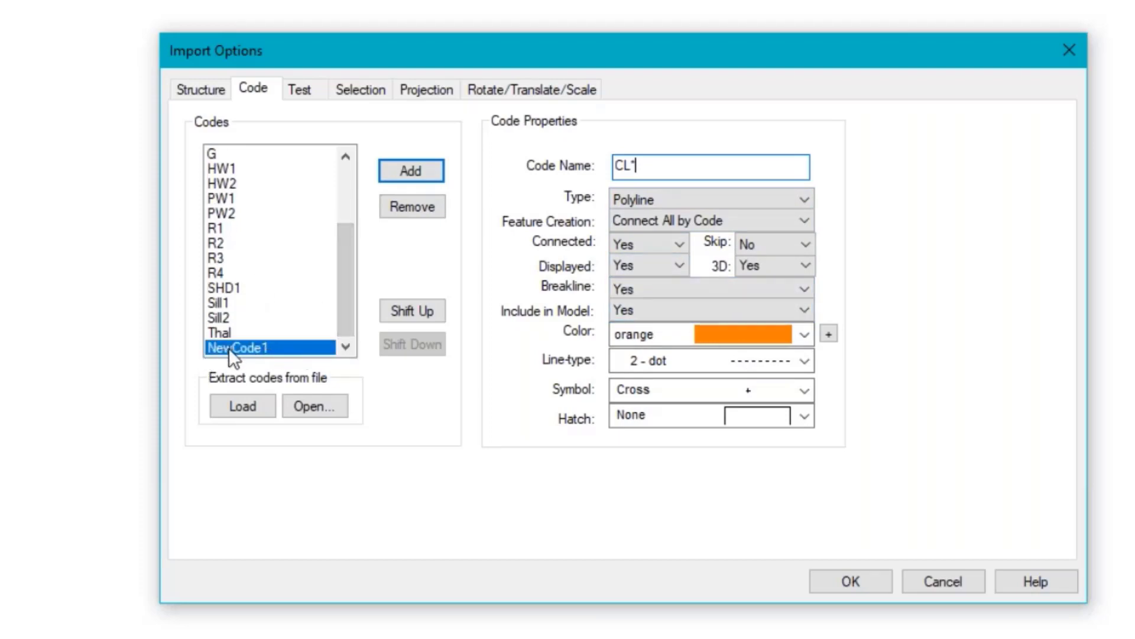
Set the CL* code's color to red and its line-type to 3 - dash-dot
click(806, 335)
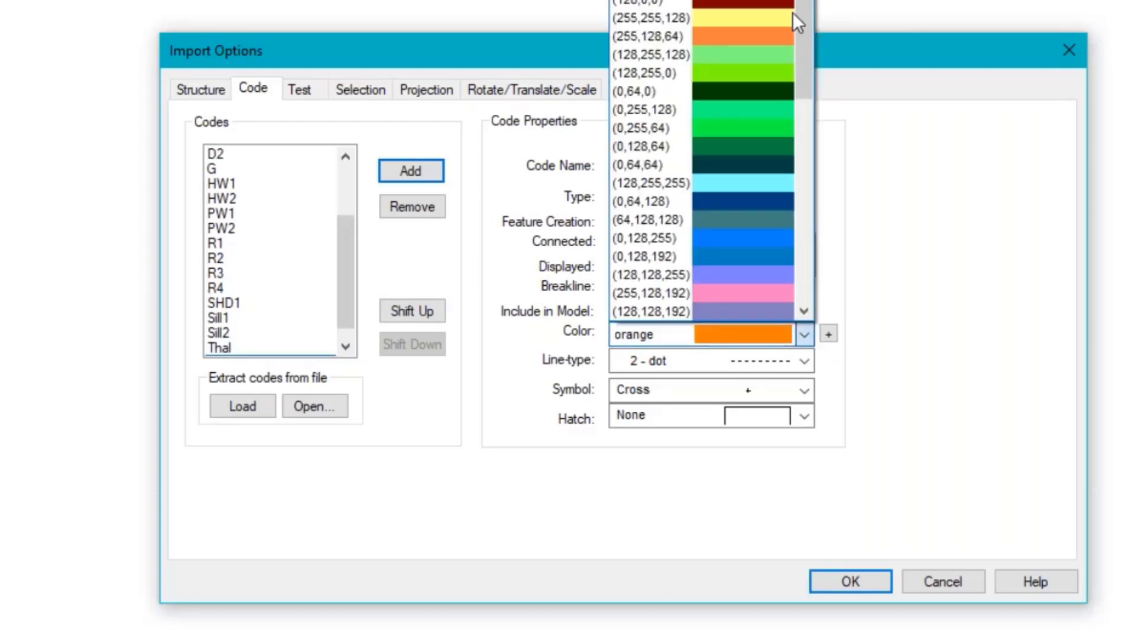
scroll(785, 64, up, 5)
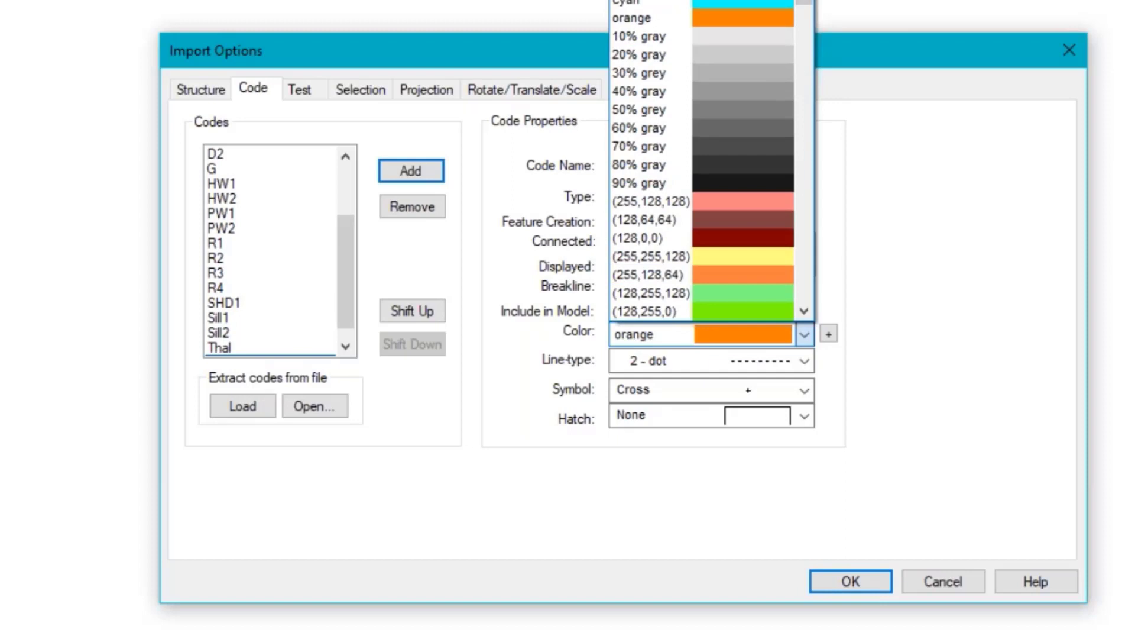
click(1029, 35)
click(805, 362)
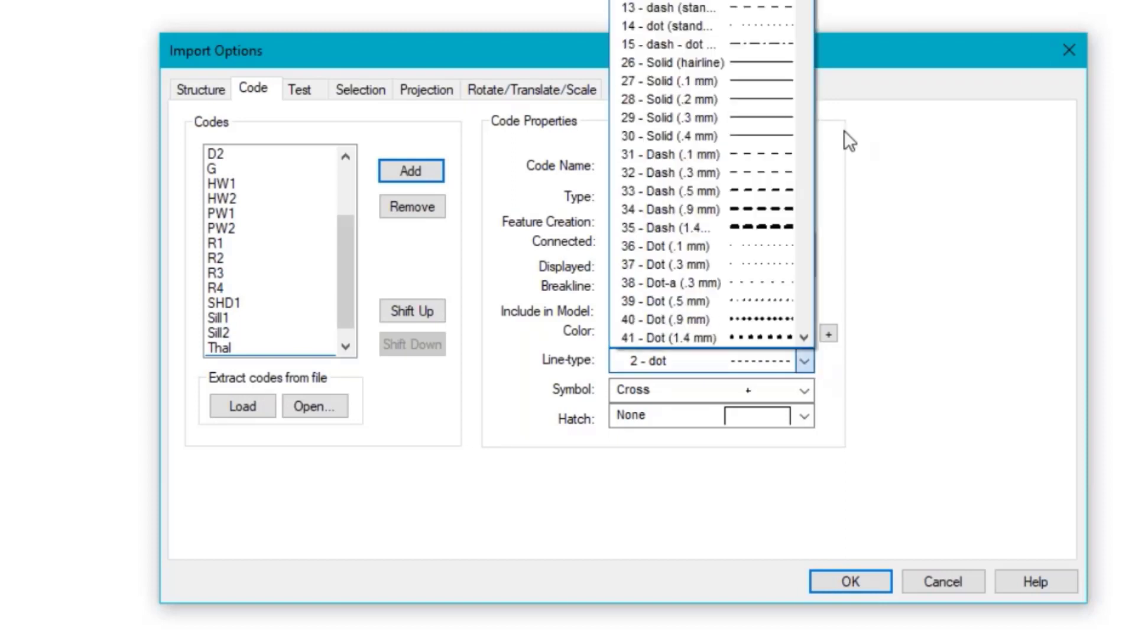
key(Escape)
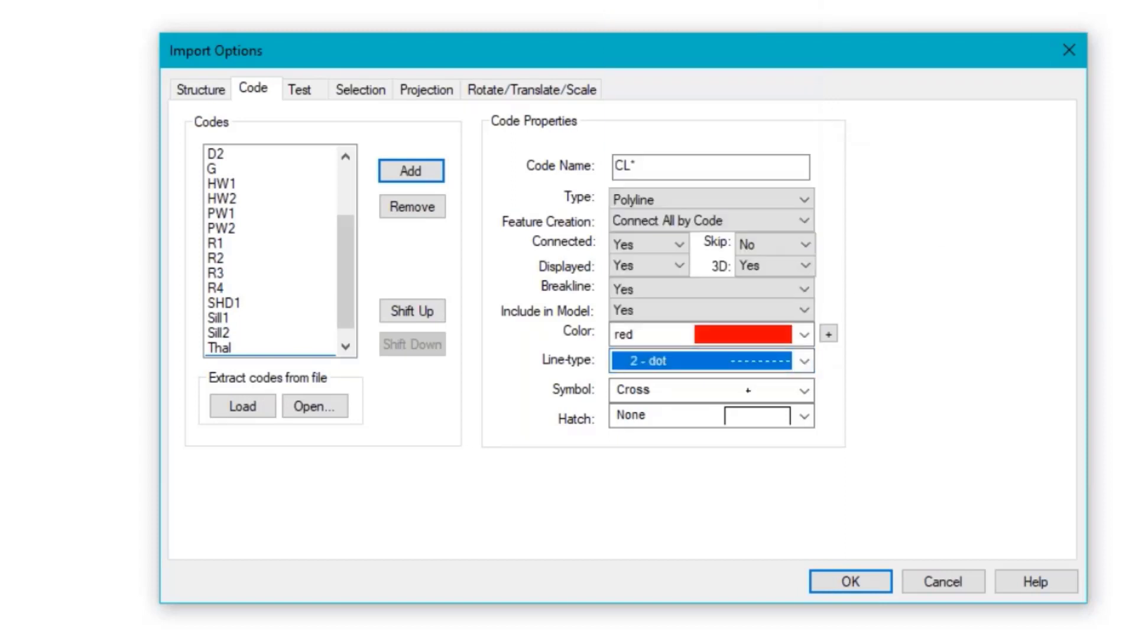
click(805, 362)
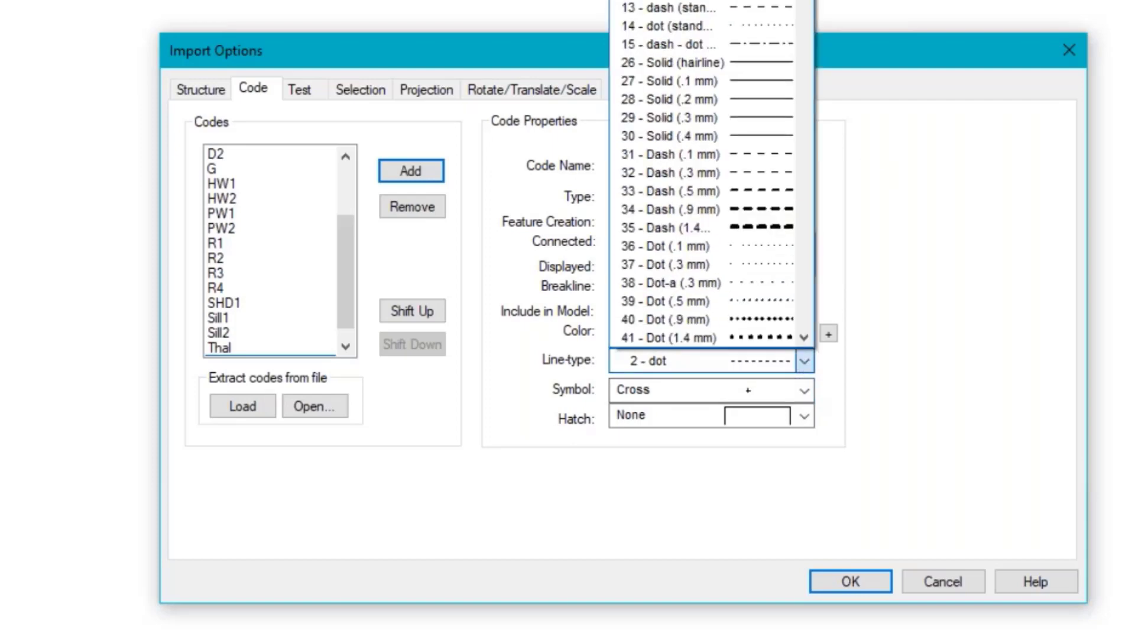
click(668, 1)
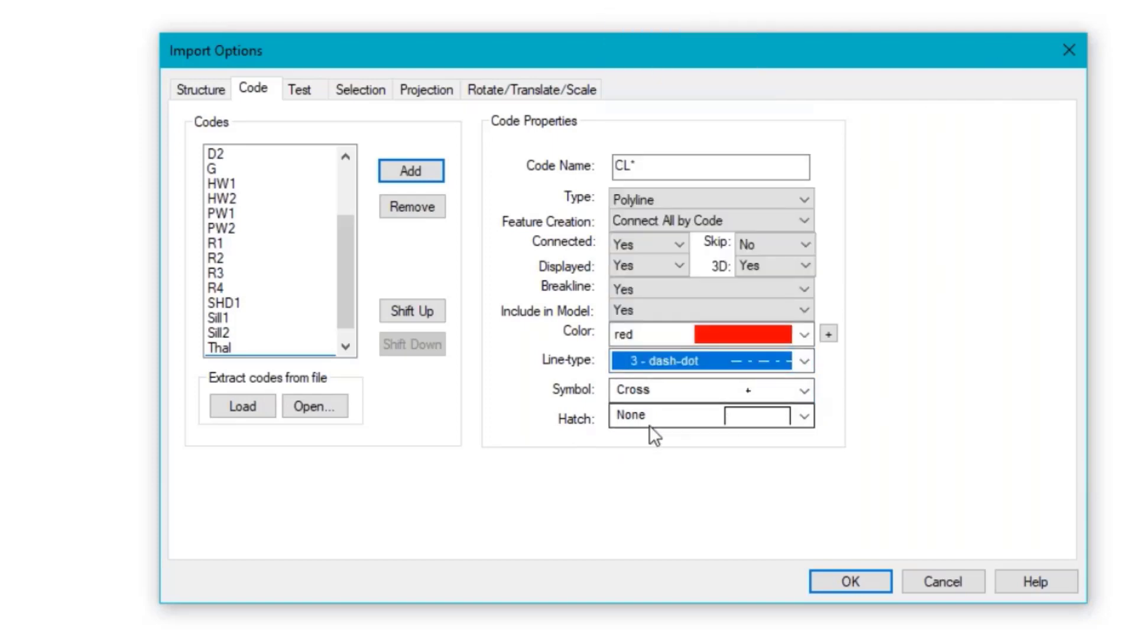
Shift the CL* code up the list until it sits directly below BL*
click(346, 346)
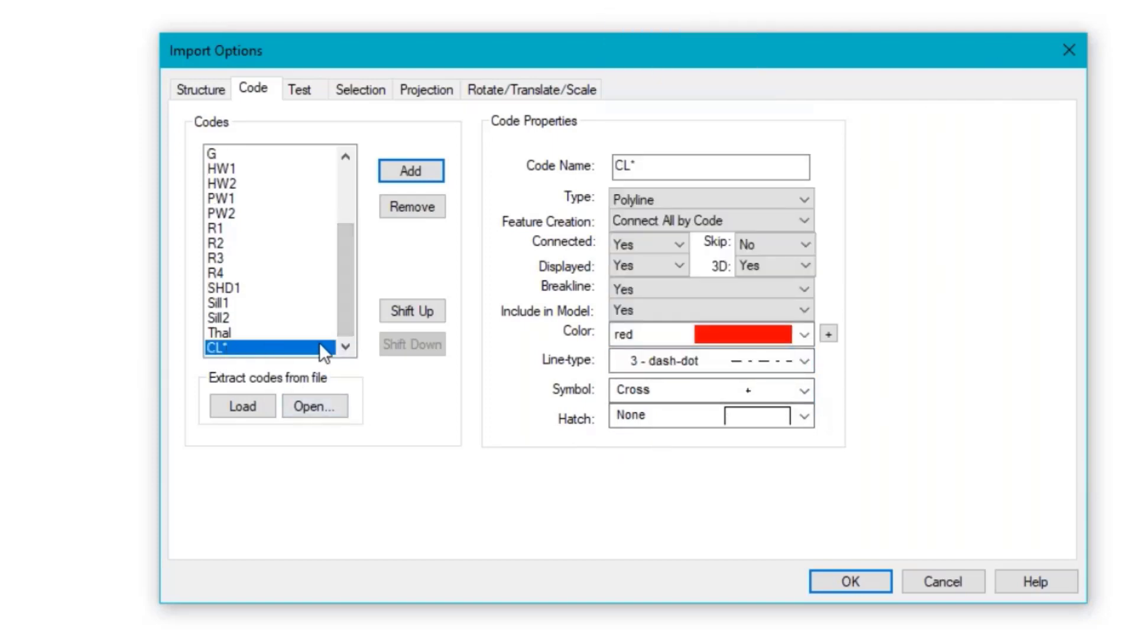
click(412, 313)
click(410, 310)
double_click(403, 311)
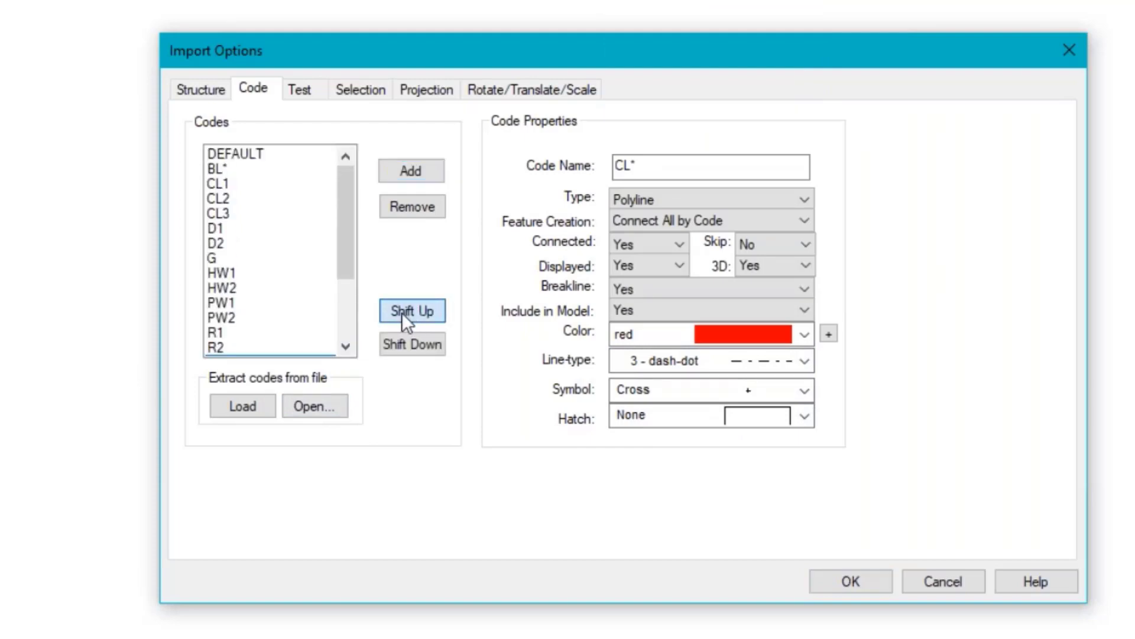
click(403, 310)
click(403, 307)
click(403, 307)
click(402, 307)
double_click(403, 307)
click(402, 305)
double_click(402, 304)
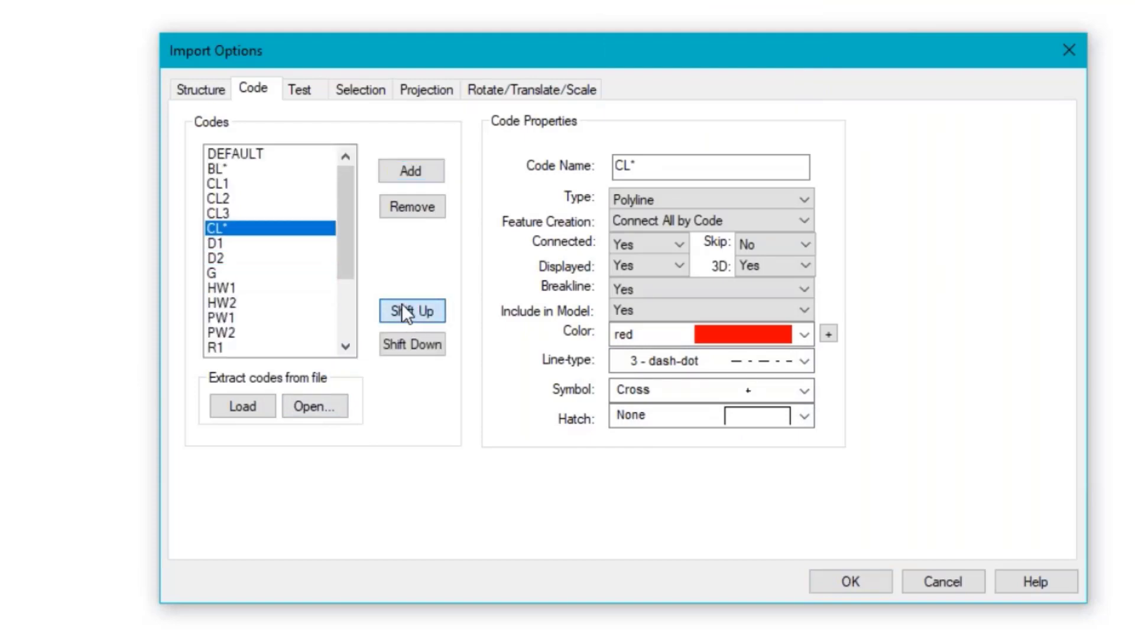
double_click(402, 303)
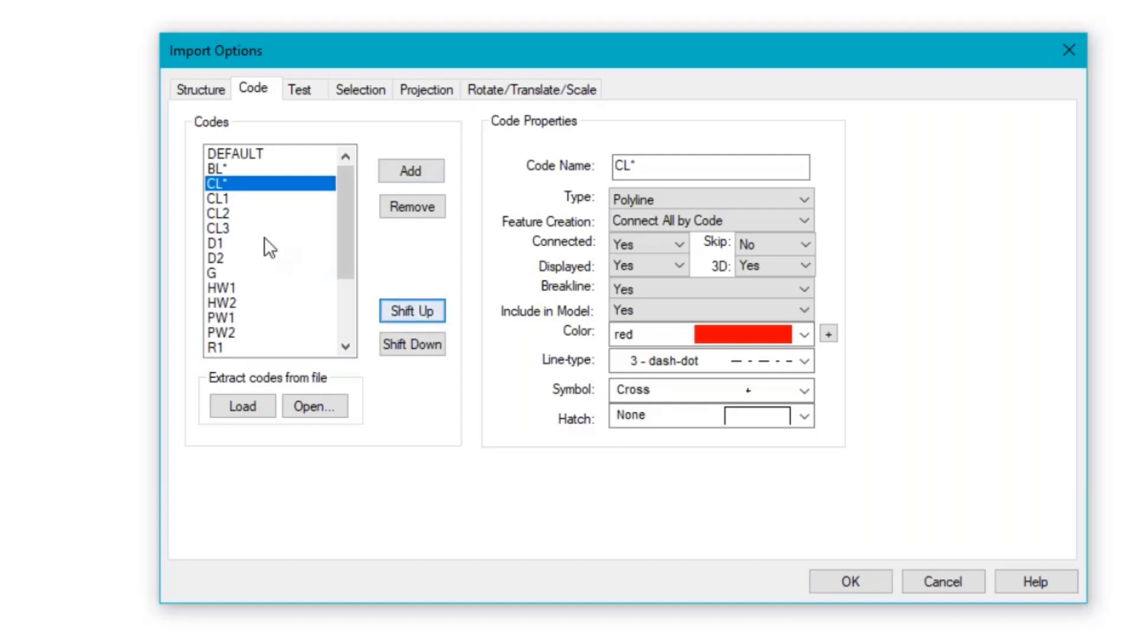
Remove the individual codes CL1, CL2 and CL3 from the import code list
click(229, 198)
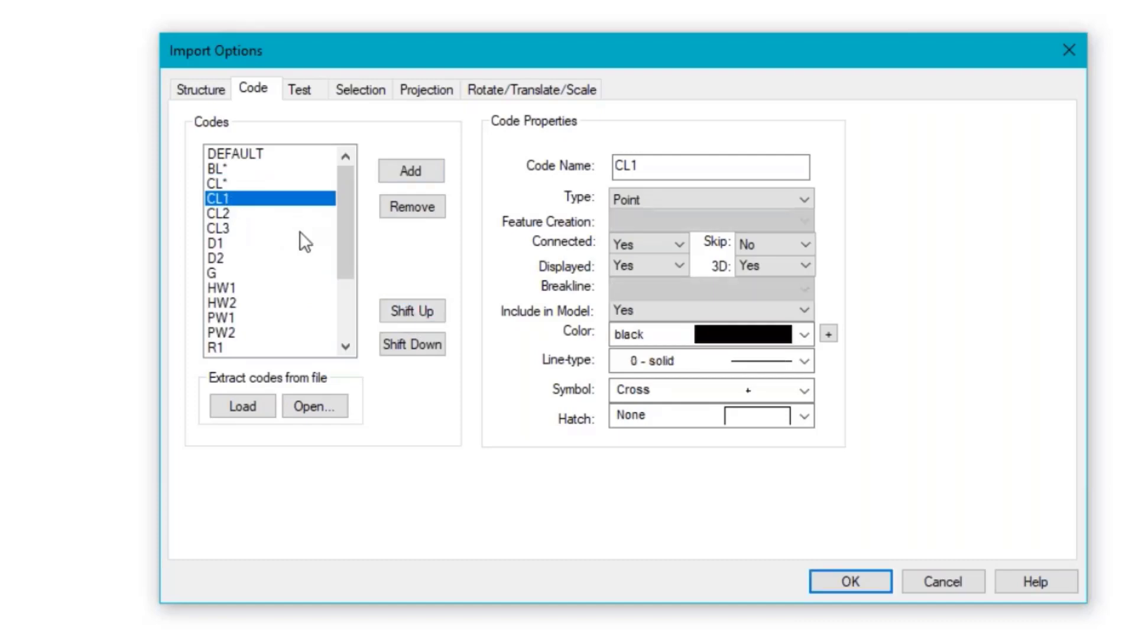
click(412, 207)
click(413, 207)
click(413, 207)
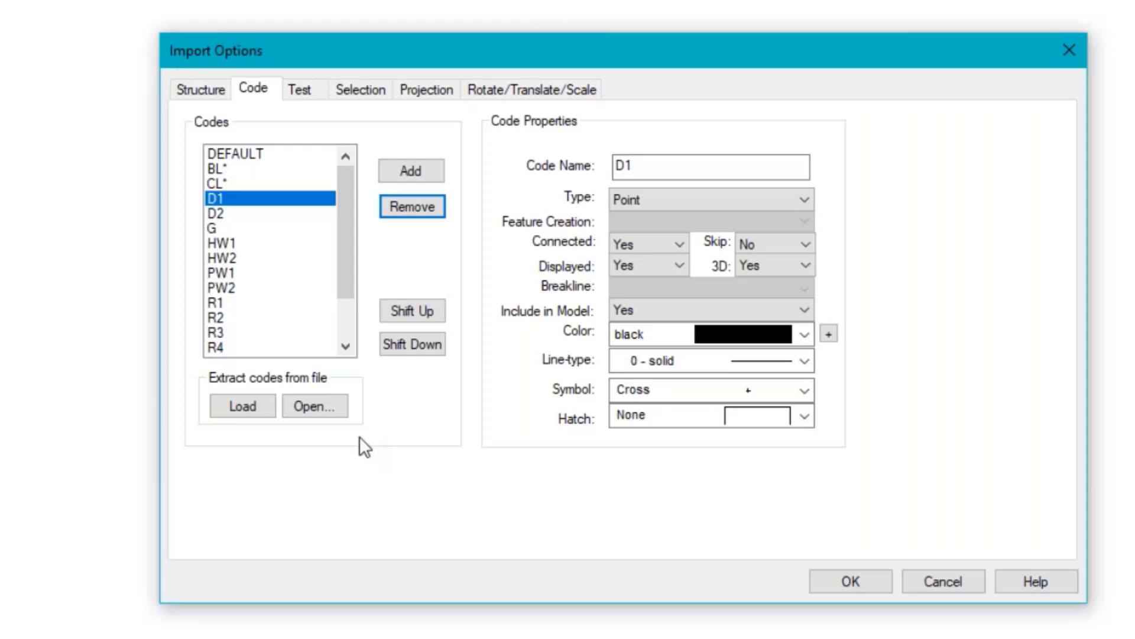
Test the import format by advancing through the survey file's records from BL1 to the first BL2 record
click(300, 90)
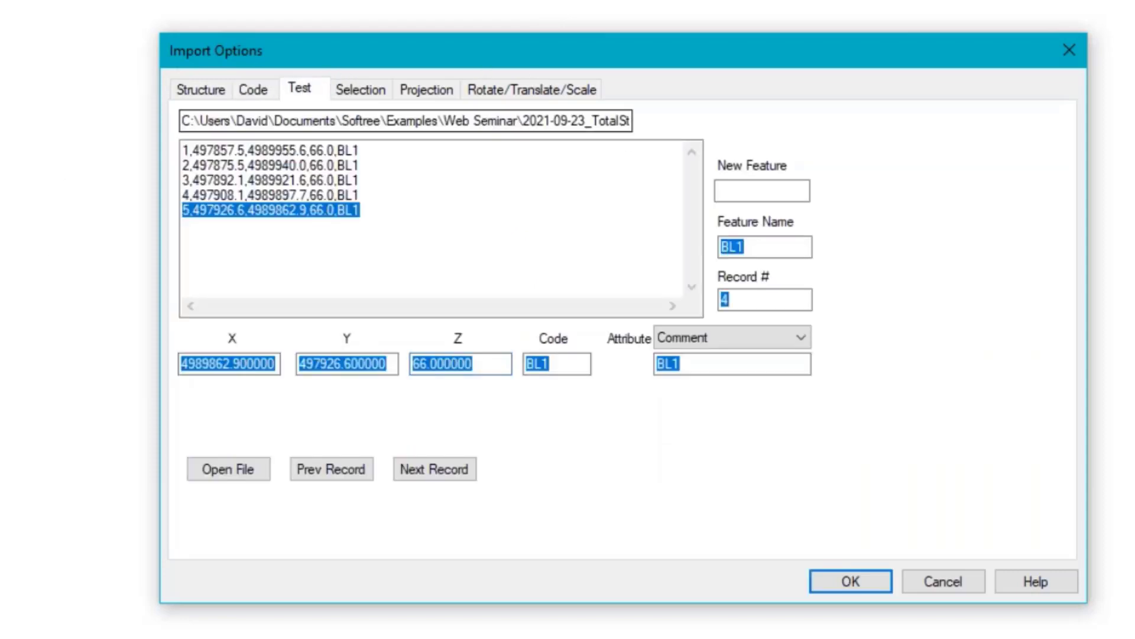
click(446, 468)
click(444, 465)
click(445, 465)
click(445, 464)
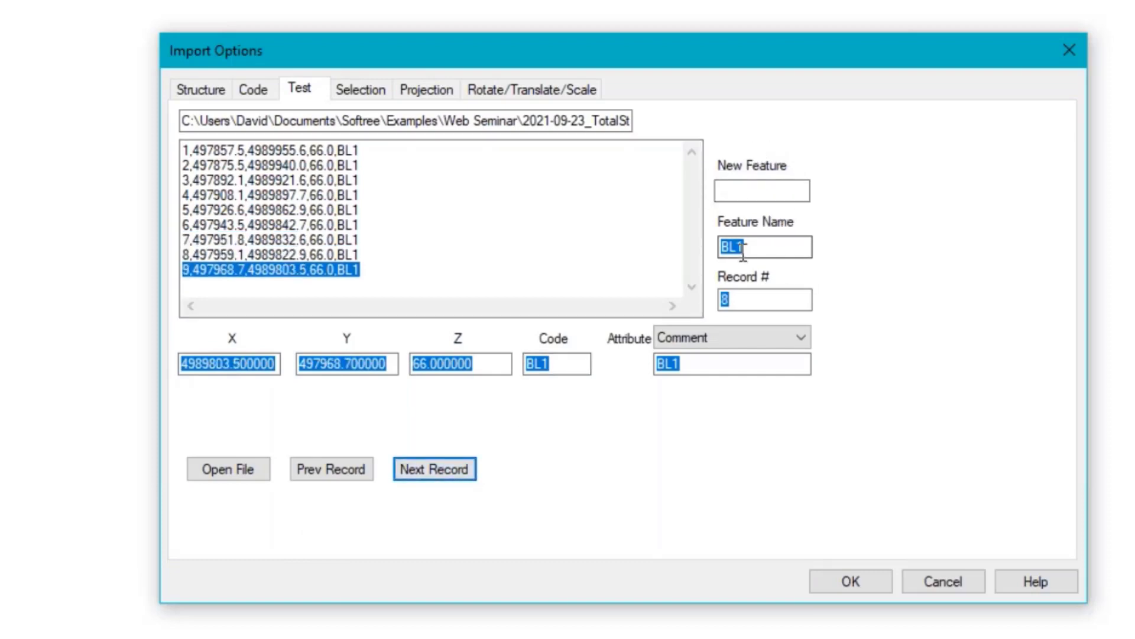
click(443, 472)
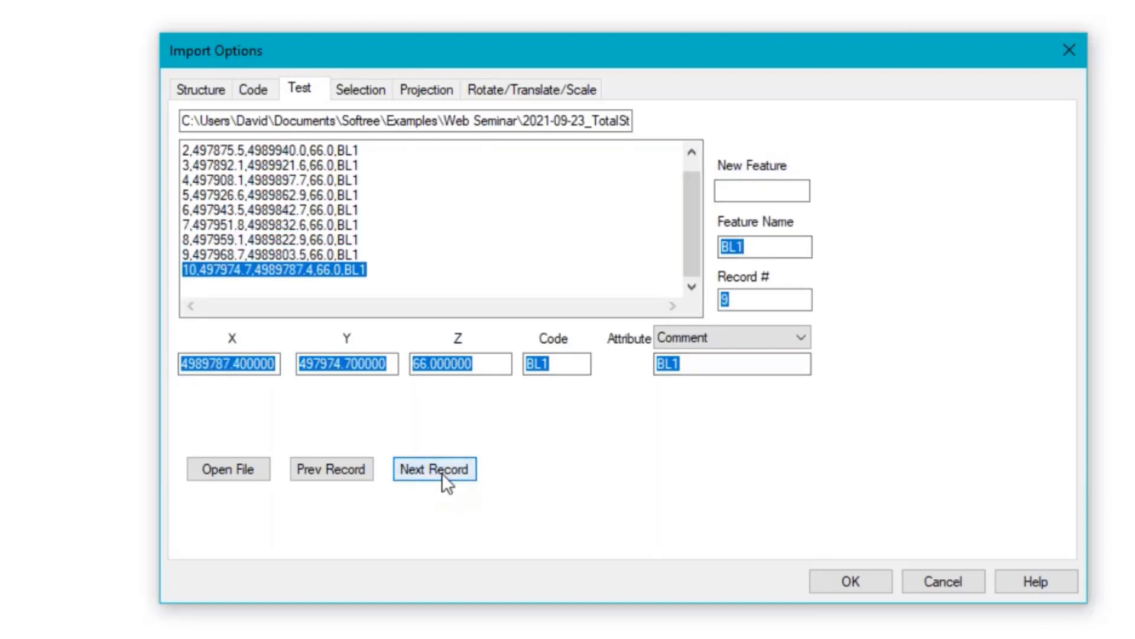
click(443, 473)
click(443, 473)
click(442, 473)
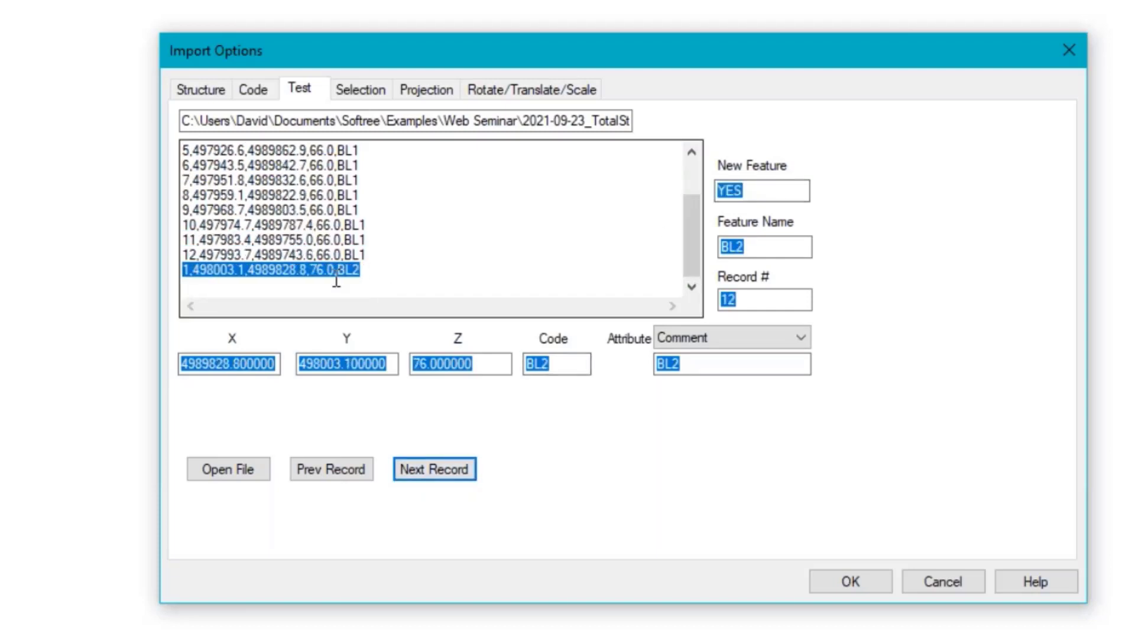
Advance the import test three more records through the BL2 points
click(452, 463)
click(453, 462)
click(453, 461)
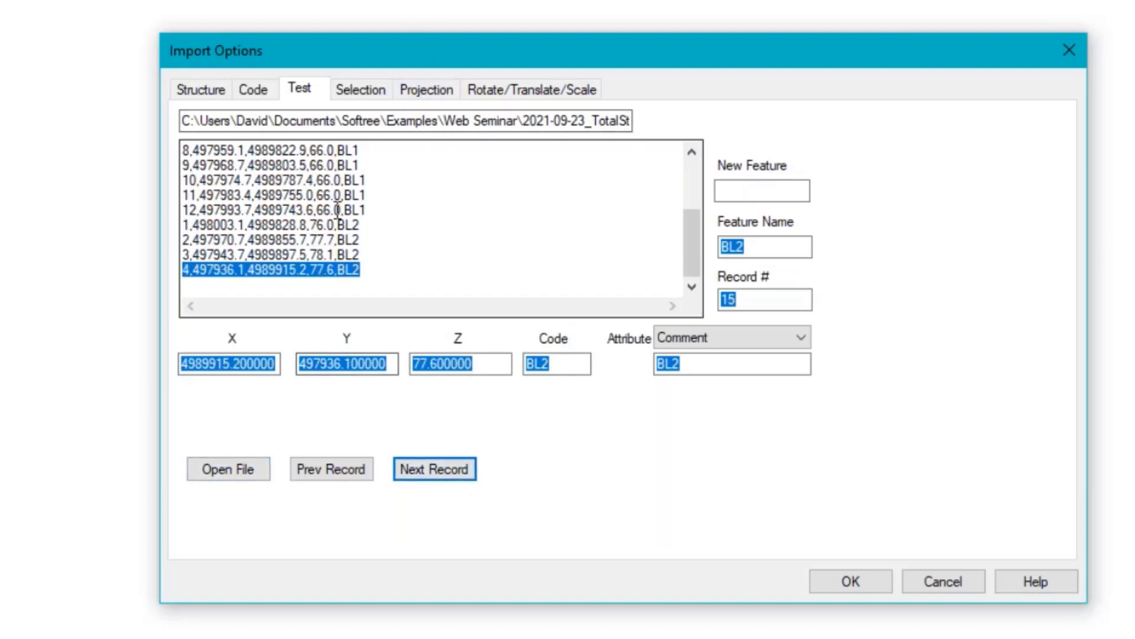
Review the code list and file structure settings, accept the import options, and import the survey without coordinate conversion
click(254, 90)
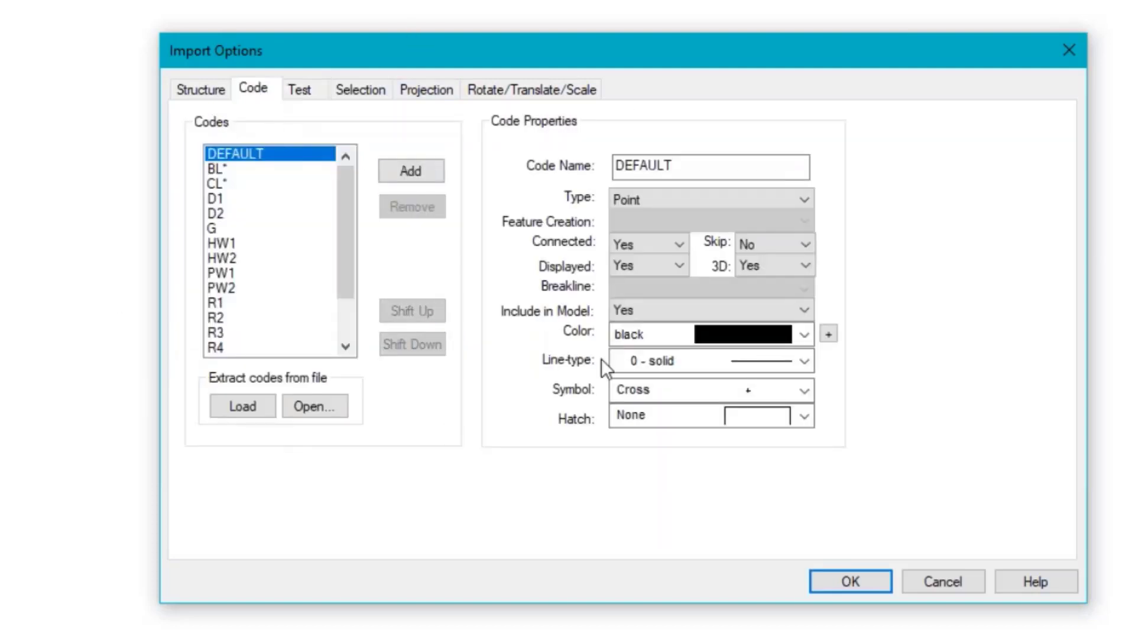
click(208, 89)
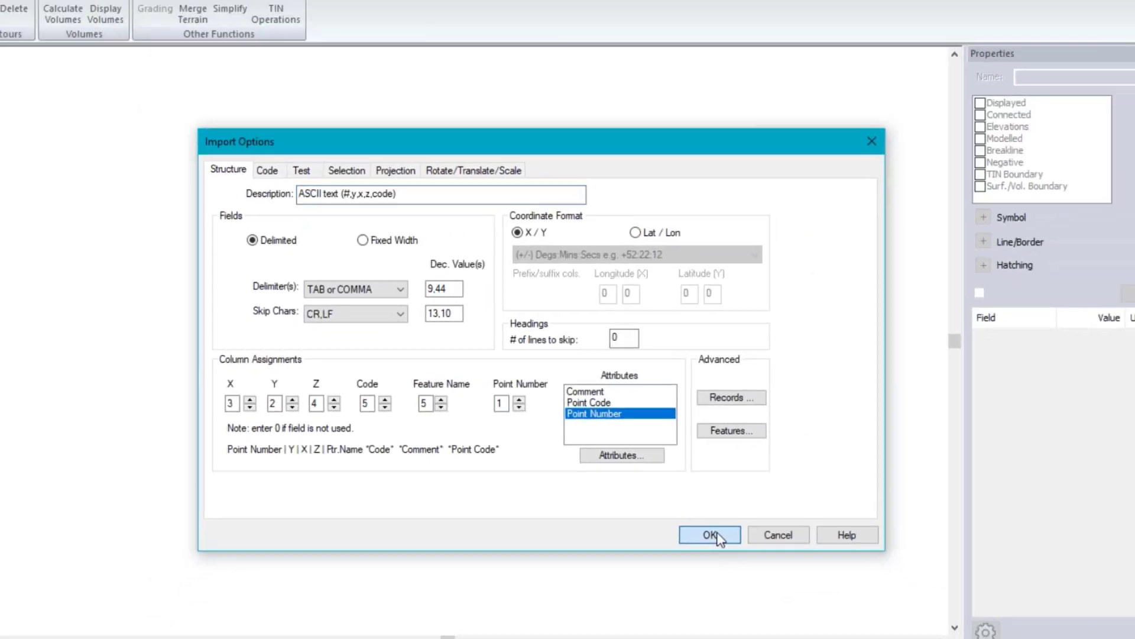
click(710, 534)
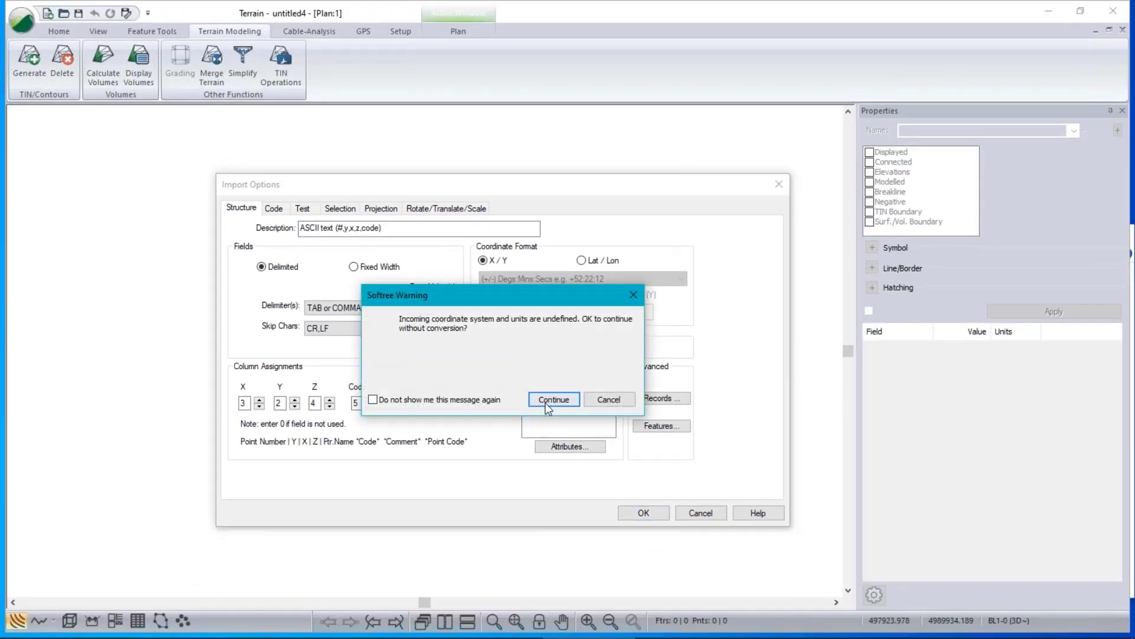
click(597, 330)
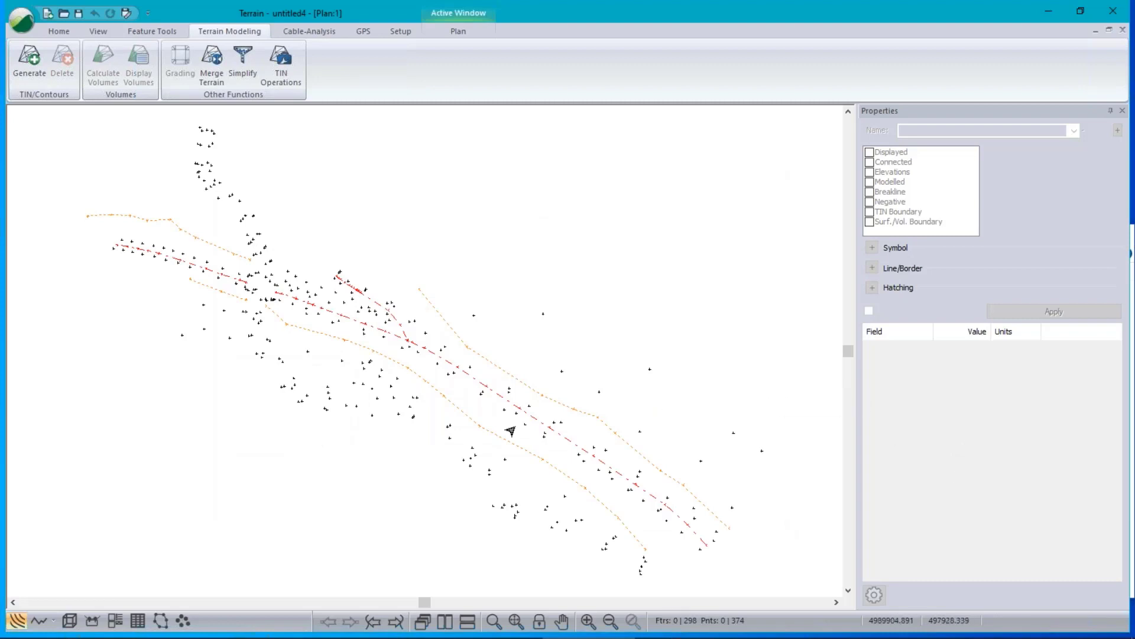
Inspect the properties of the imported CL1, BL2, BL1 and BL5 breaklines in the plan view
middle_drag(498, 414, 502, 395)
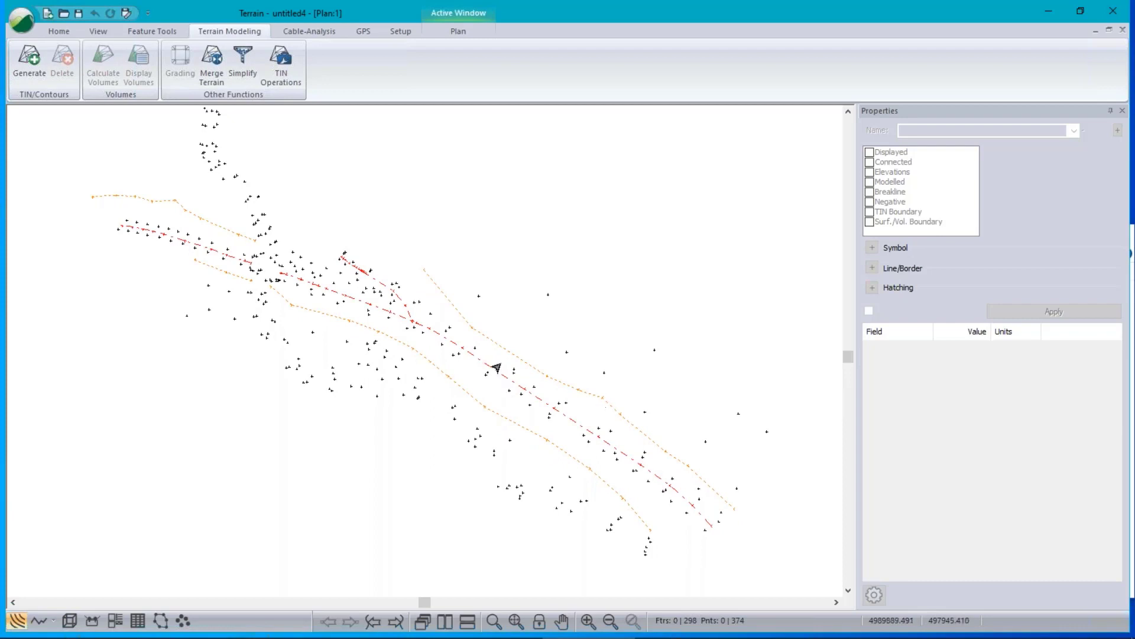
click(466, 357)
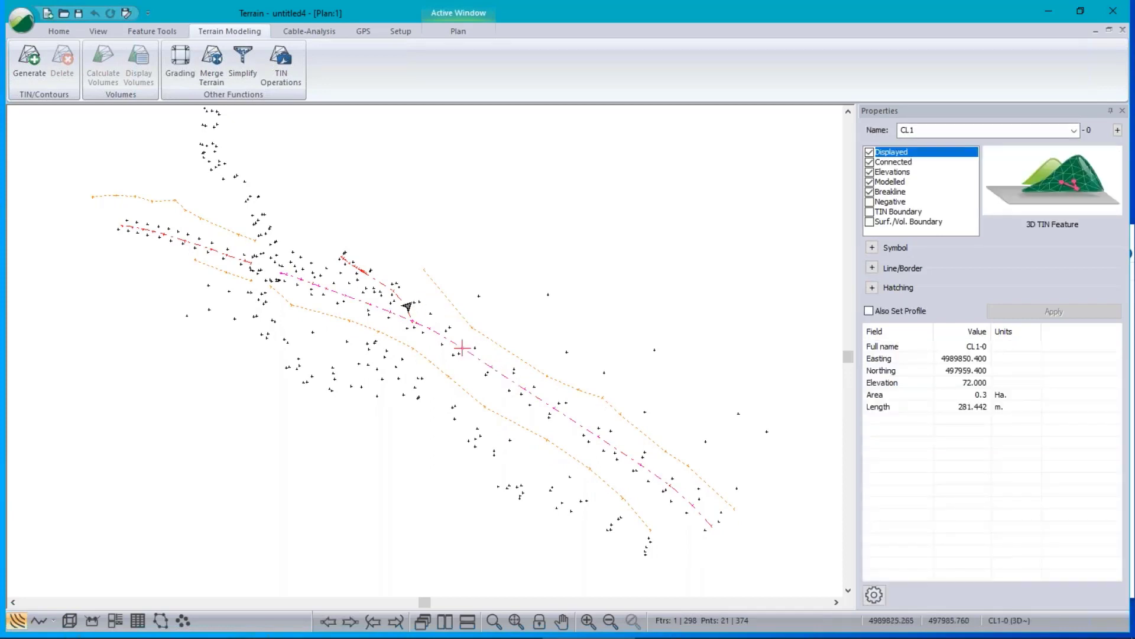
click(469, 326)
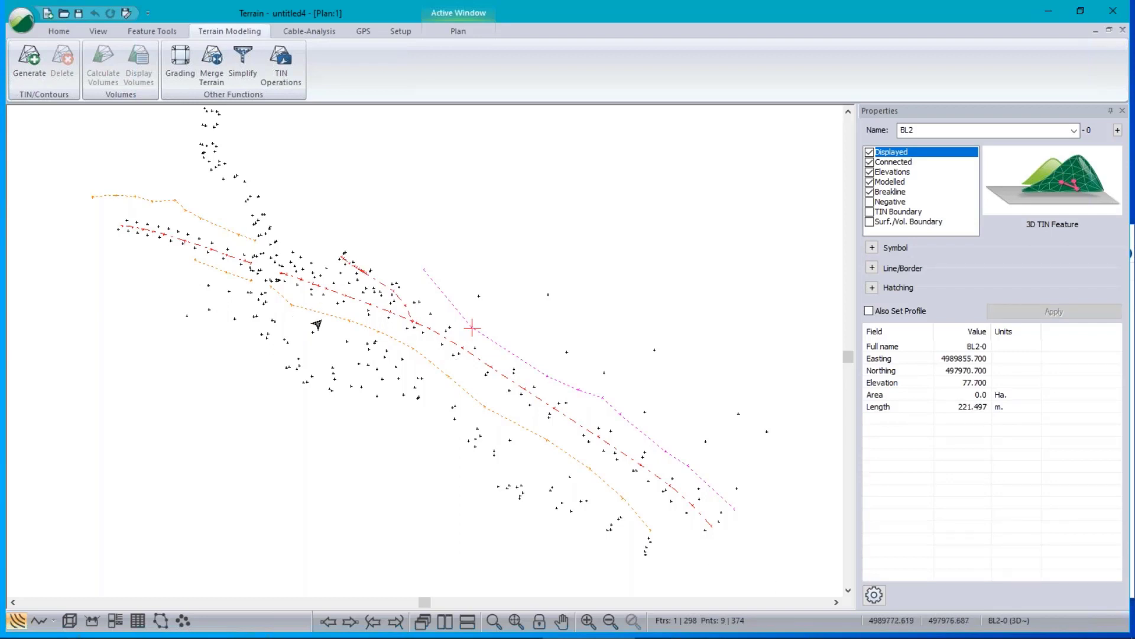
click(349, 320)
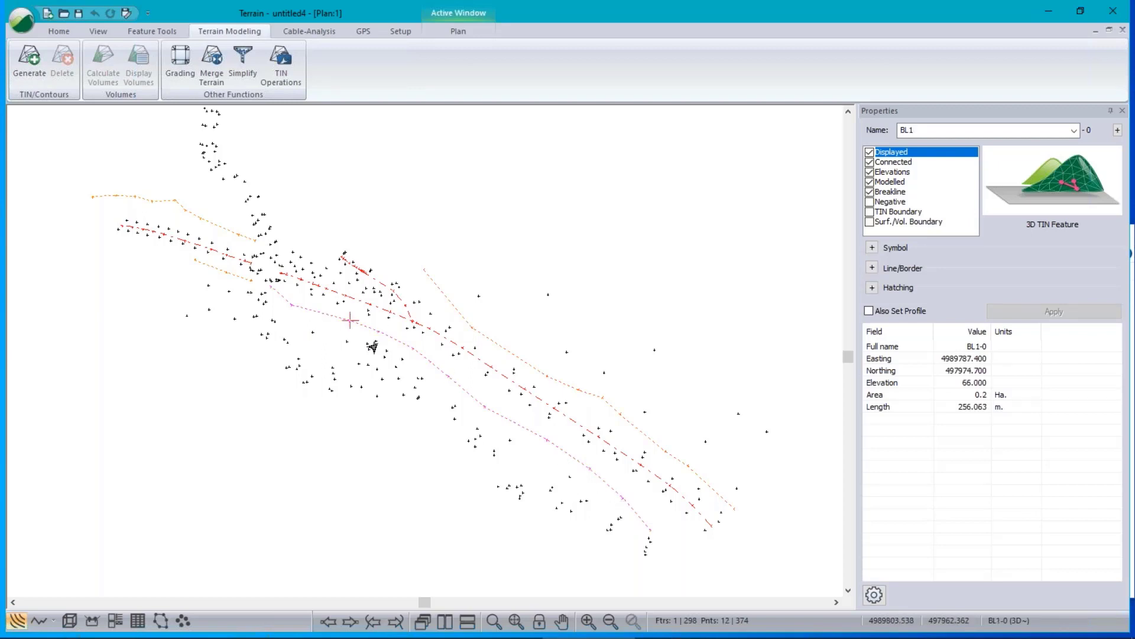
click(226, 273)
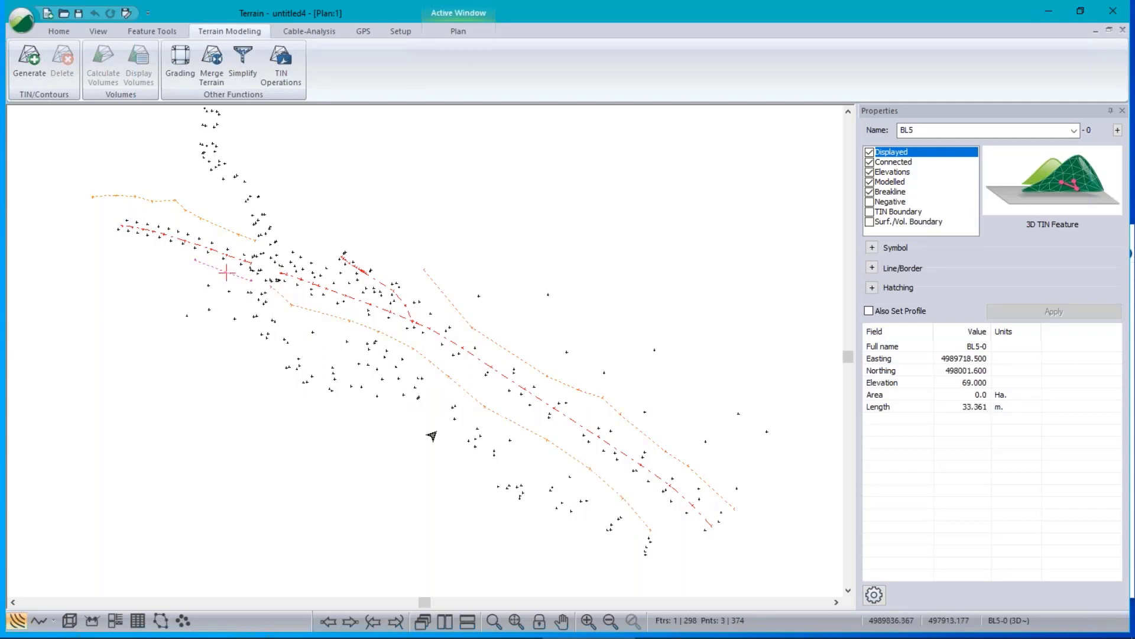
click(920, 131)
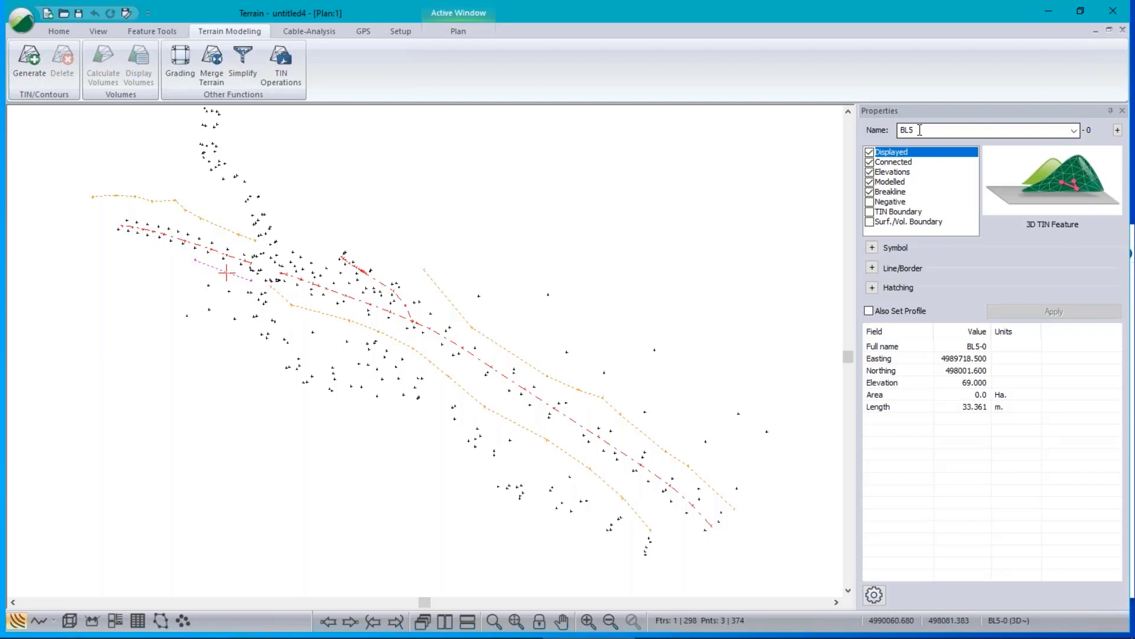
scroll(274, 298, up, 3)
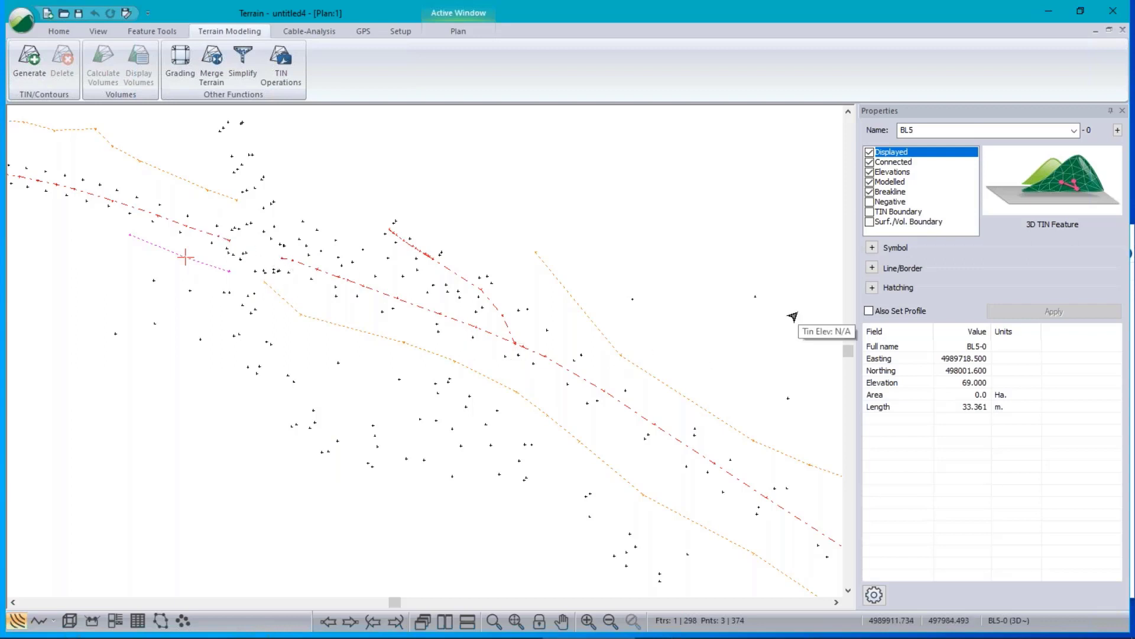
scroll(266, 229, down, 3)
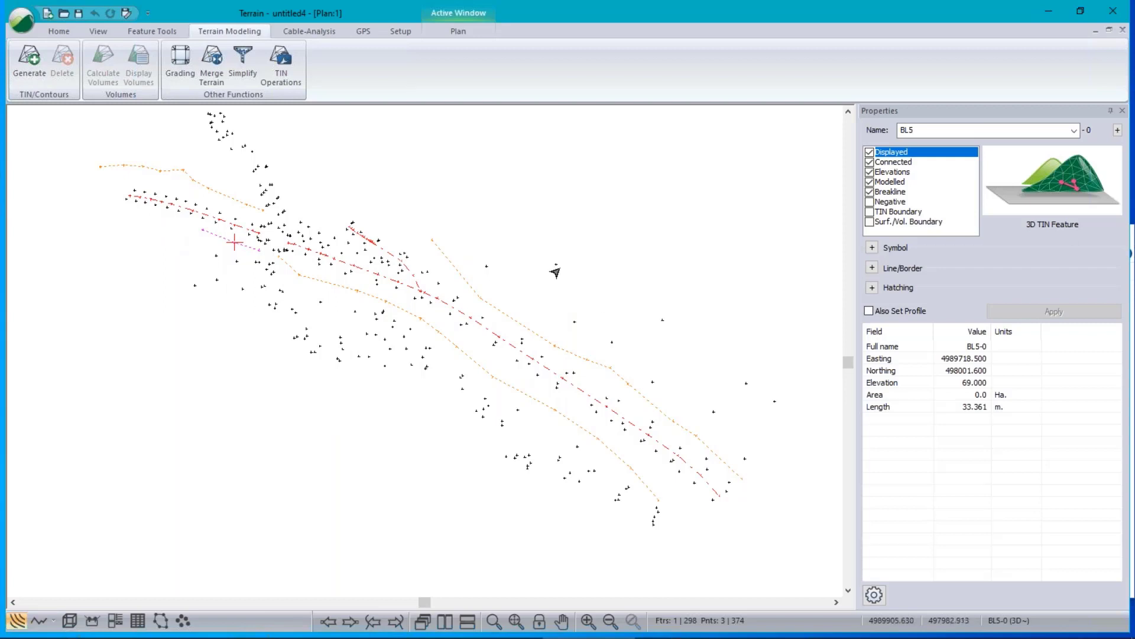
Open TS Topo Survey bad order.csv for import, discarding unsaved changes to the current terrain
click(27, 25)
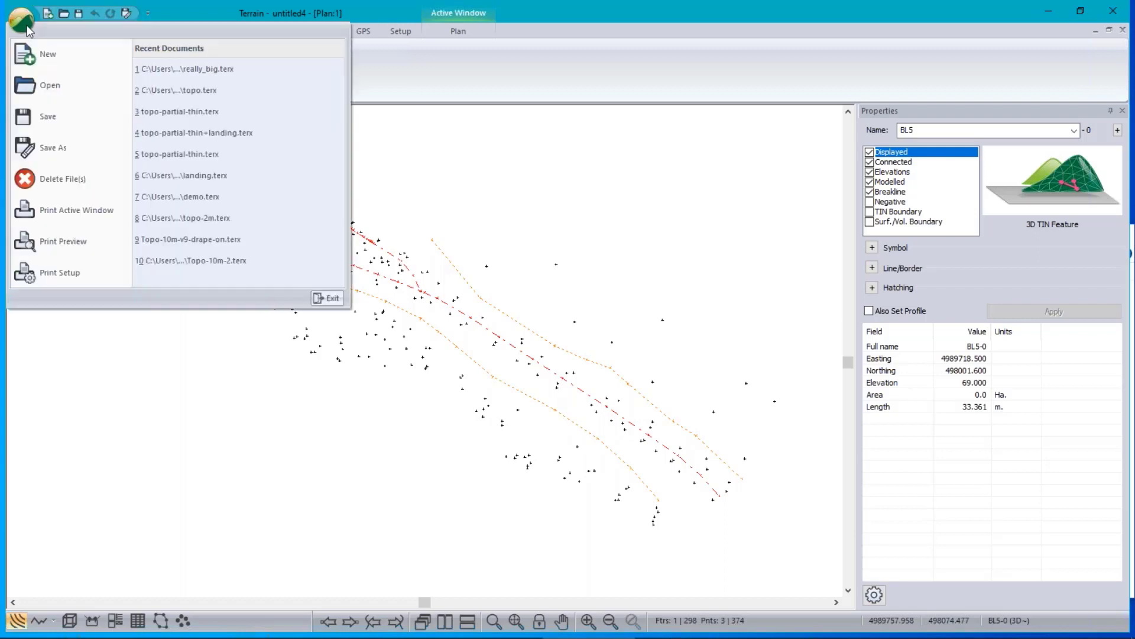
click(32, 85)
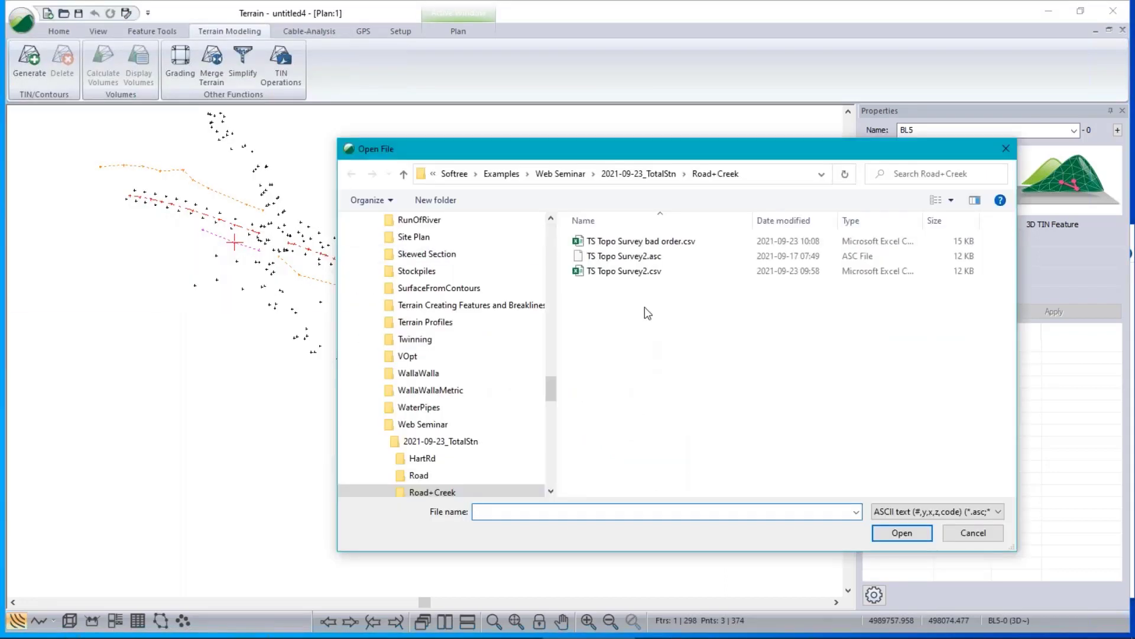
click(665, 239)
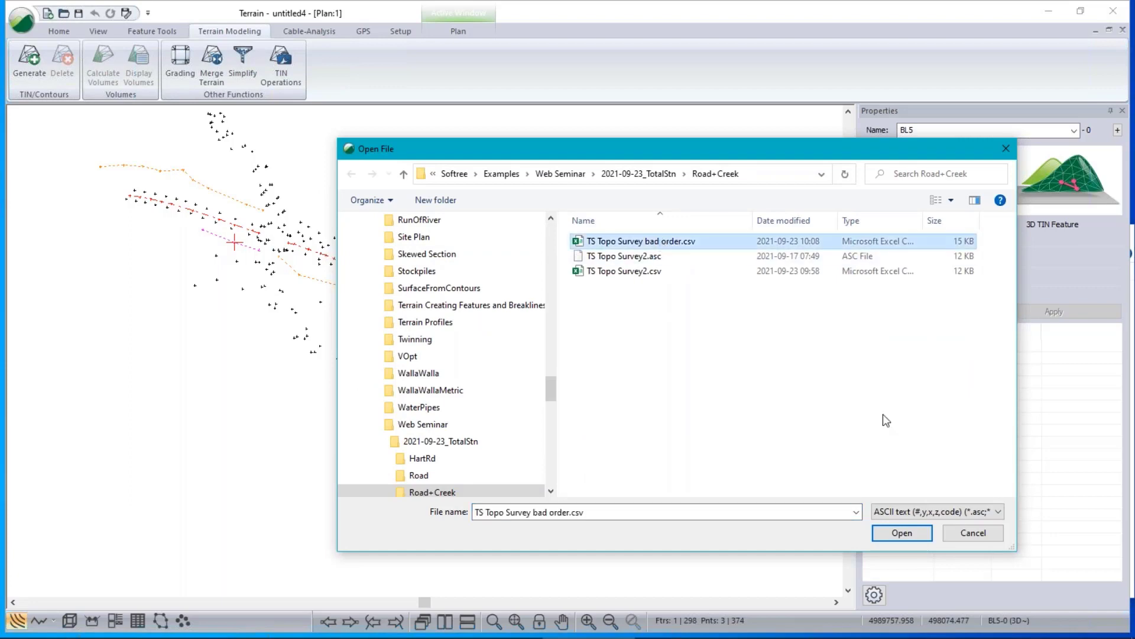
click(902, 533)
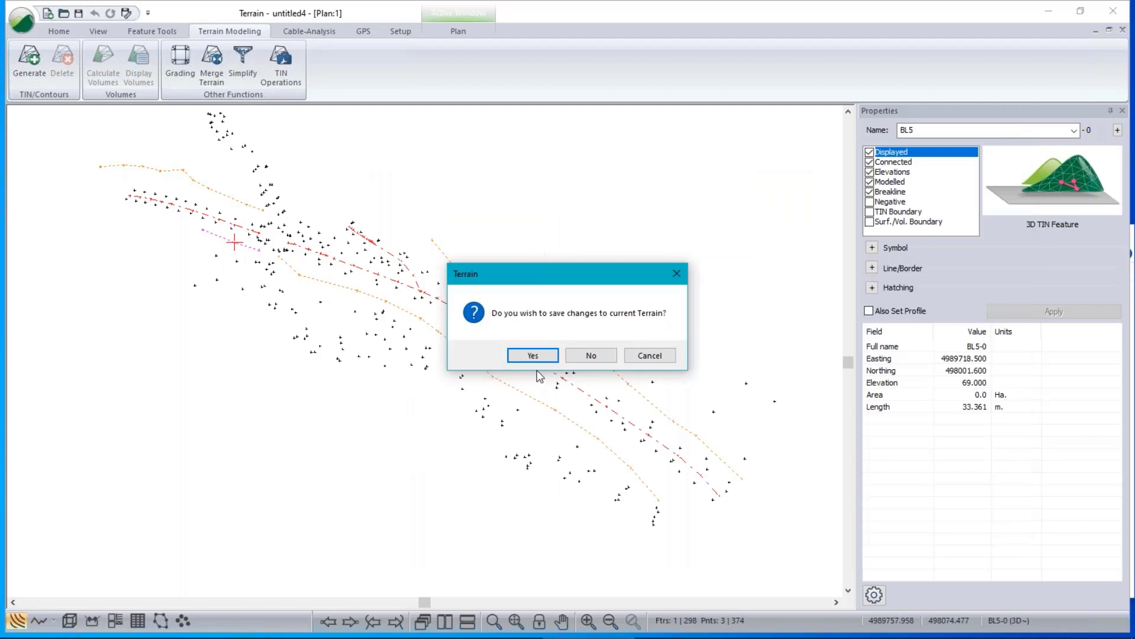
click(589, 356)
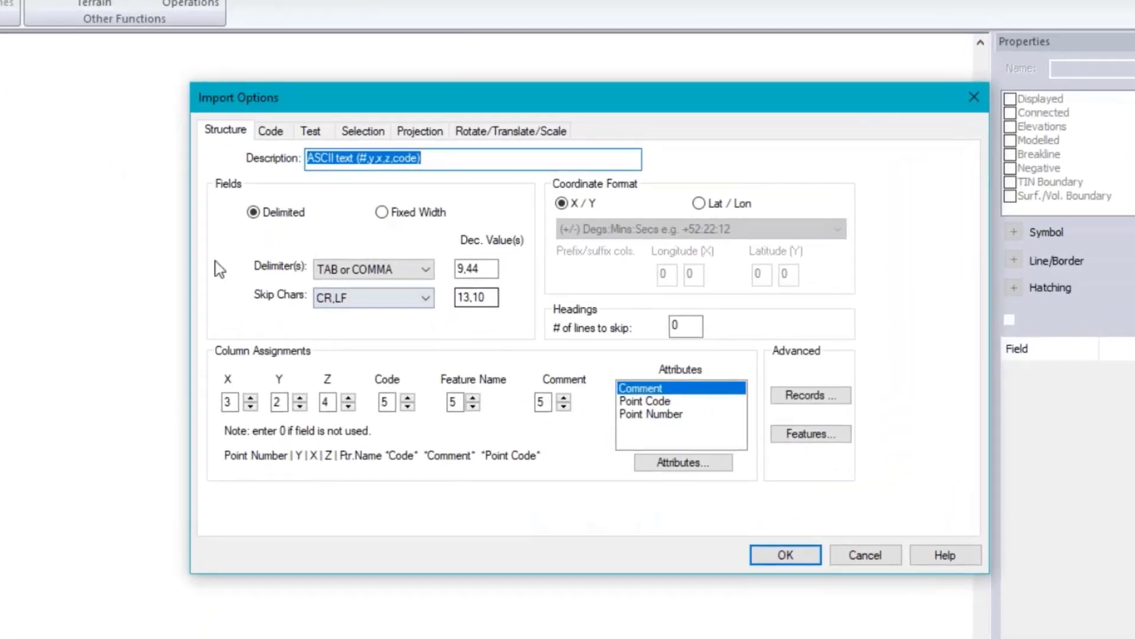
Check the CL* code's properties in the import options and import the bad order survey without coordinate conversion
click(271, 131)
click(248, 199)
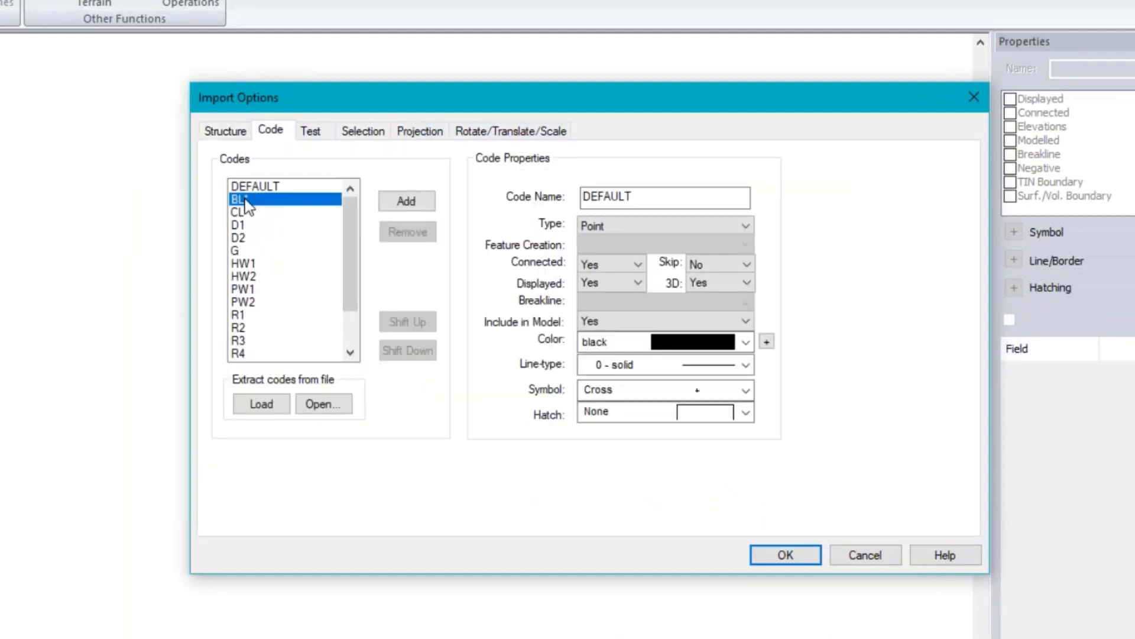
click(248, 212)
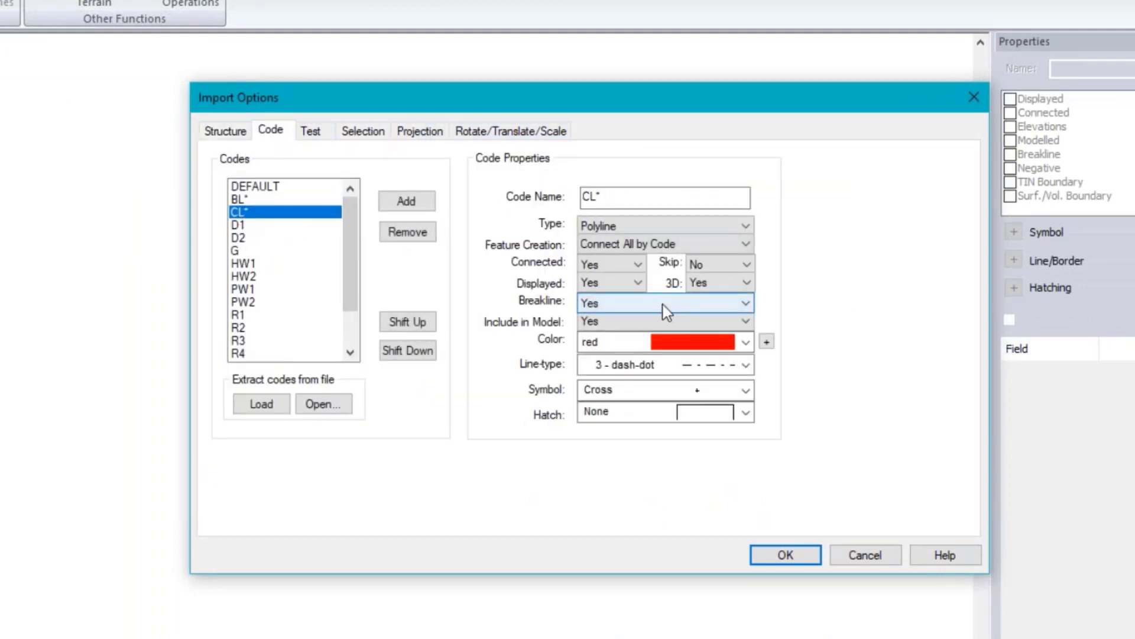
click(788, 556)
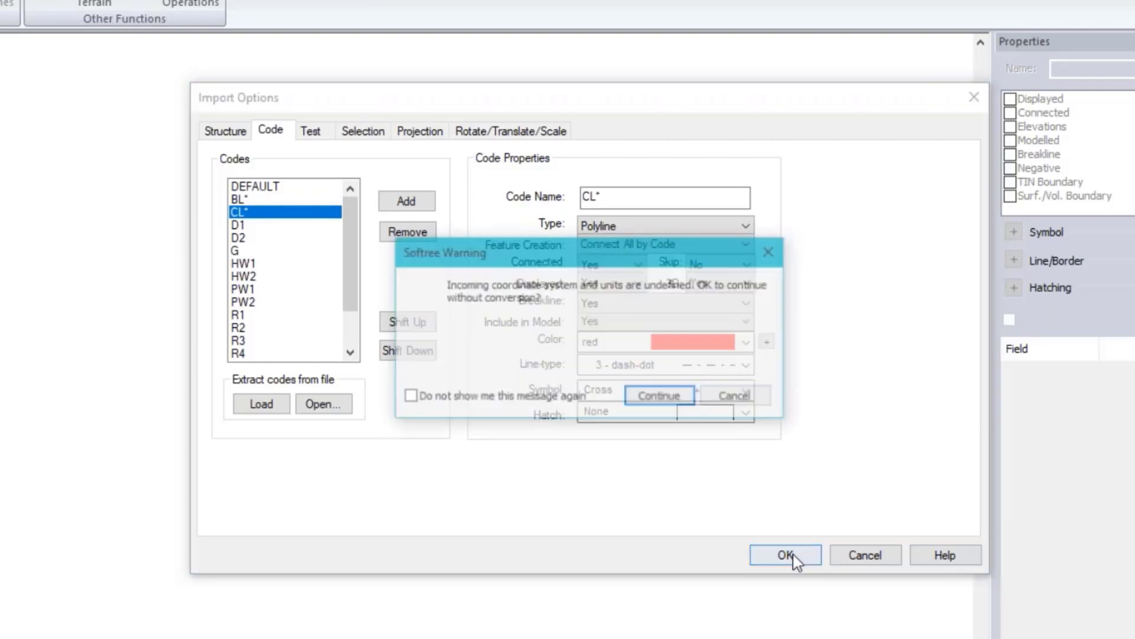
key(Return)
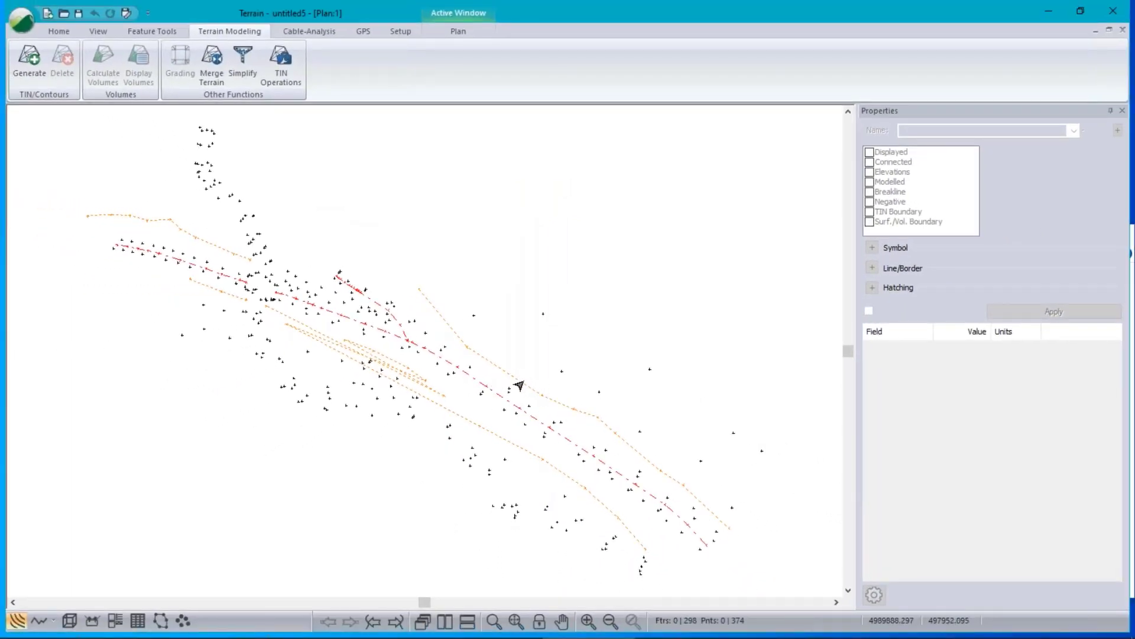
Inspect the BL2 and BL1 breaklines from the bad order survey, looking closely at how BL1's points are connected
click(517, 385)
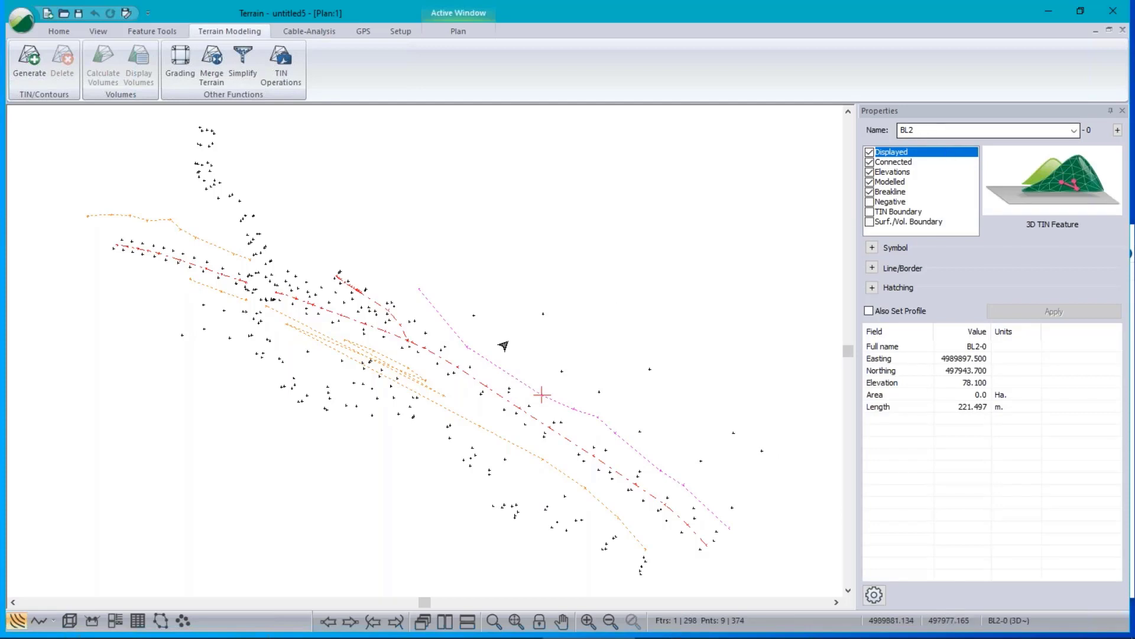
click(444, 412)
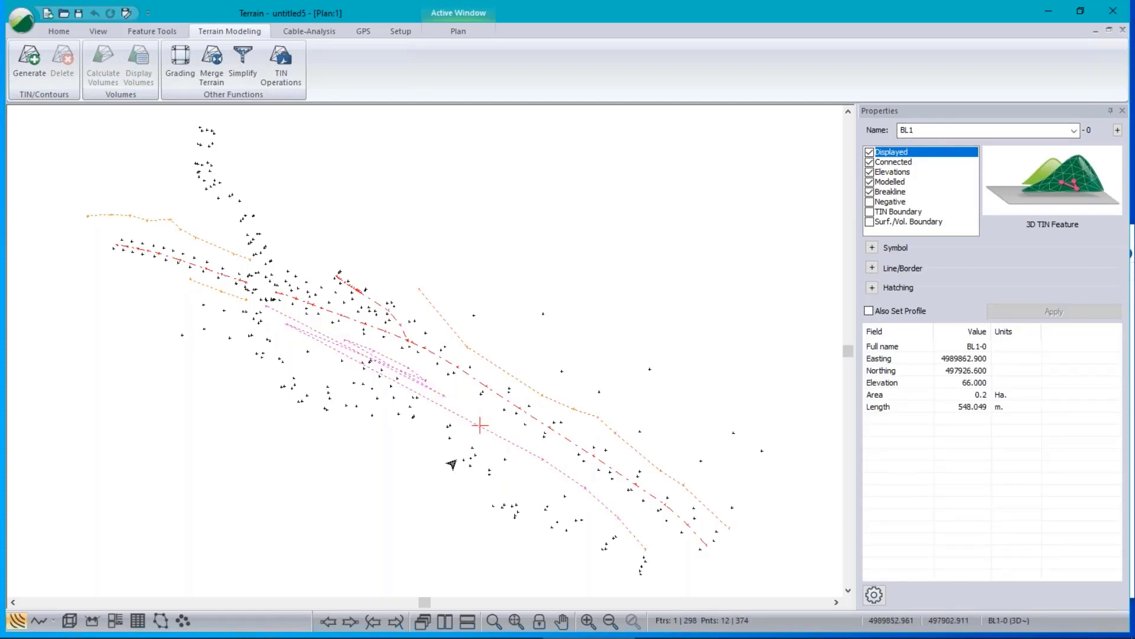
scroll(397, 375, up, 3)
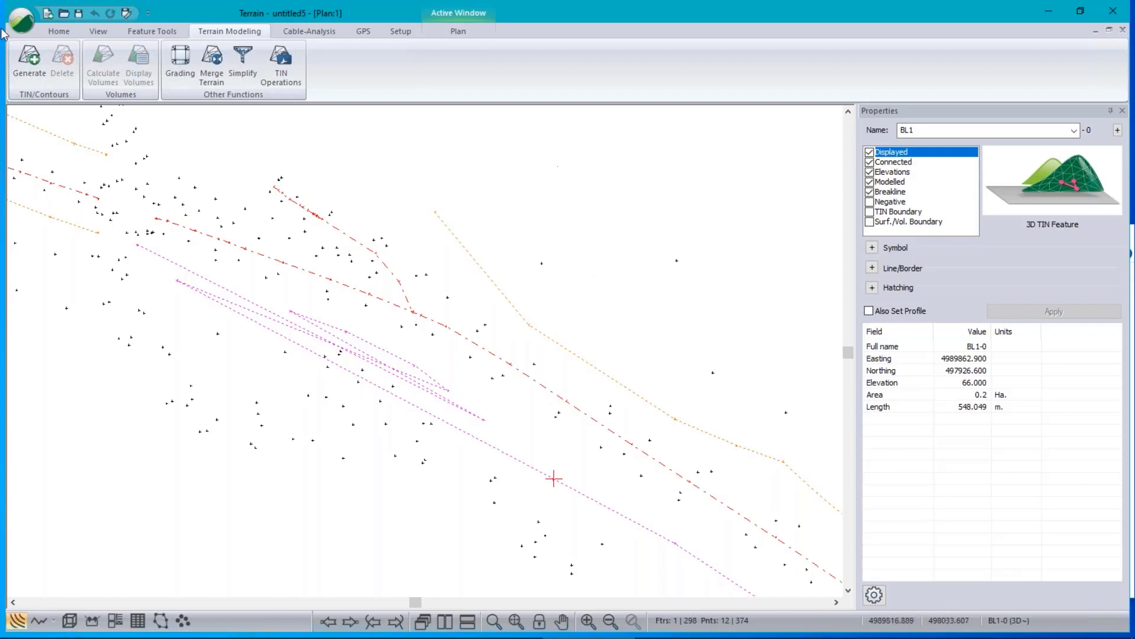
Reopen TS Topo Survey bad order.csv for import without saving the current terrain
click(21, 21)
click(51, 86)
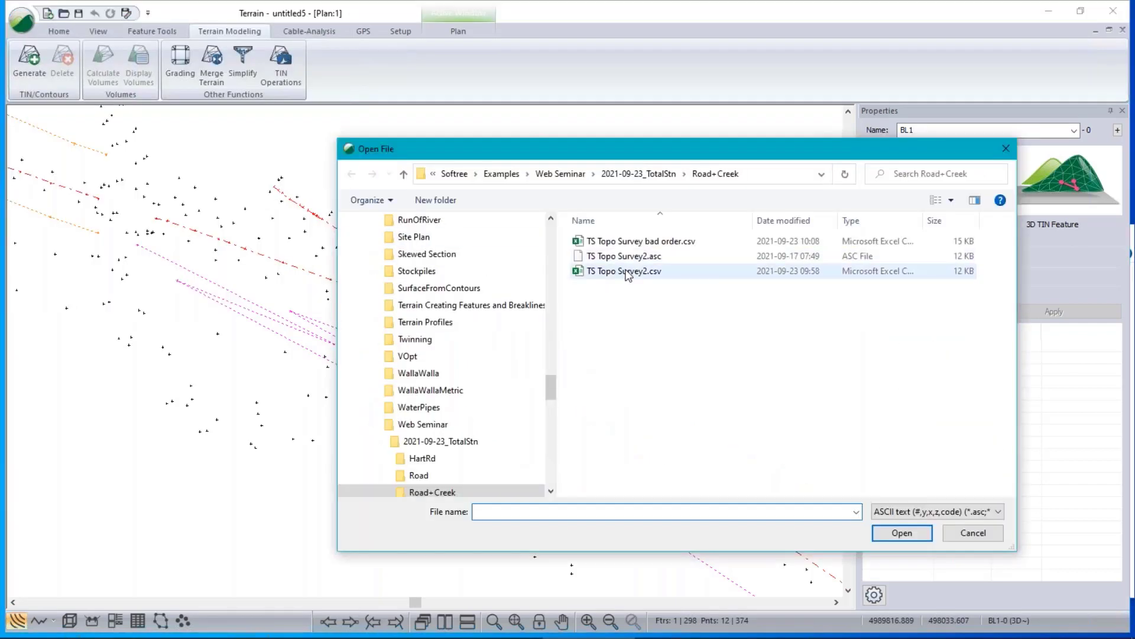
double_click(636, 240)
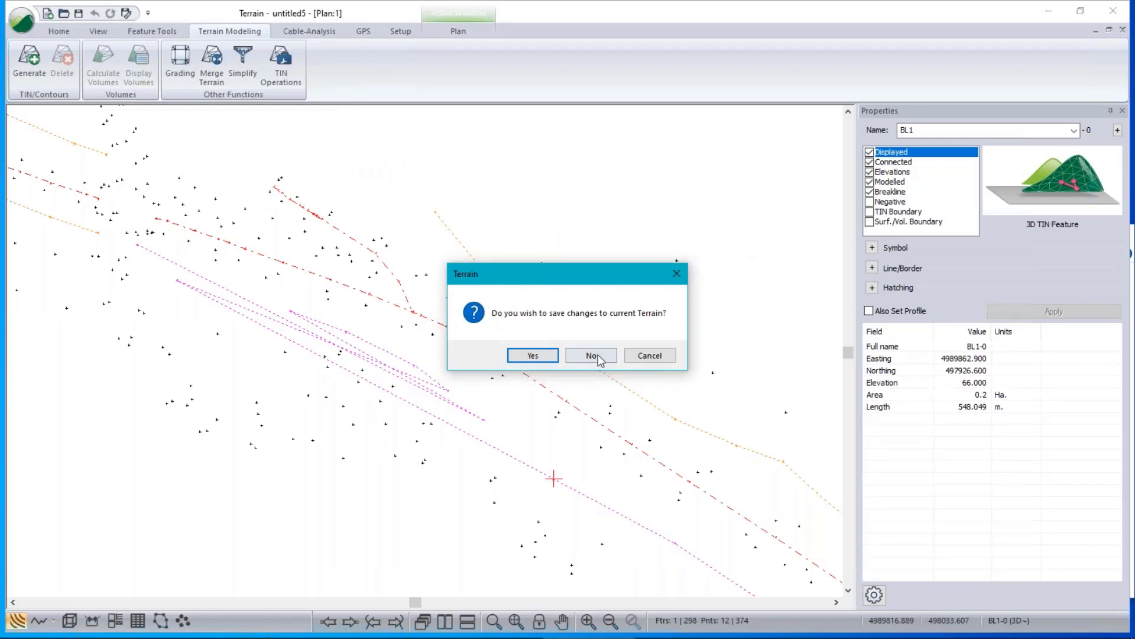
click(593, 354)
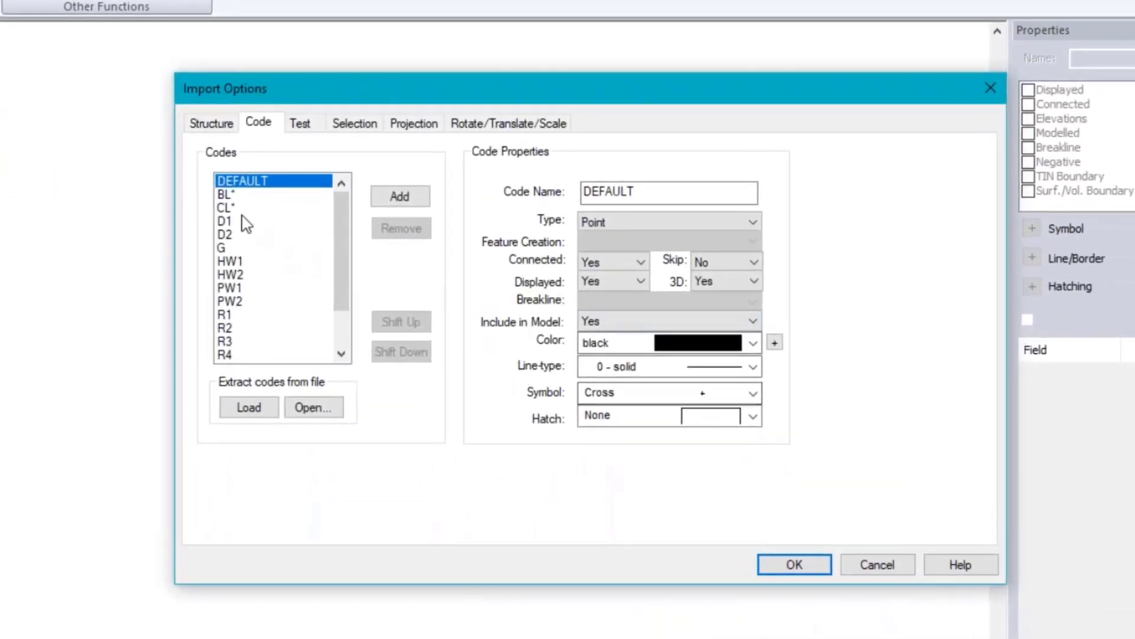
Review the CL* code's properties, then switch to the text editor to examine the survey file's point order and Thal codes
click(372, 235)
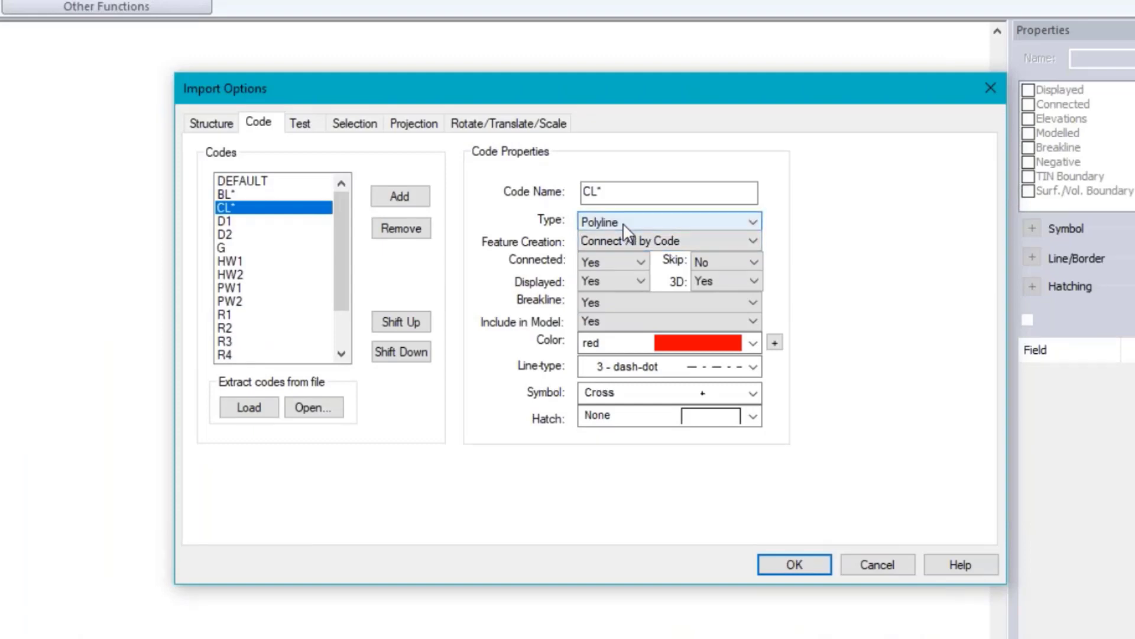
key(alt+Tab)
key(alt+Tab)
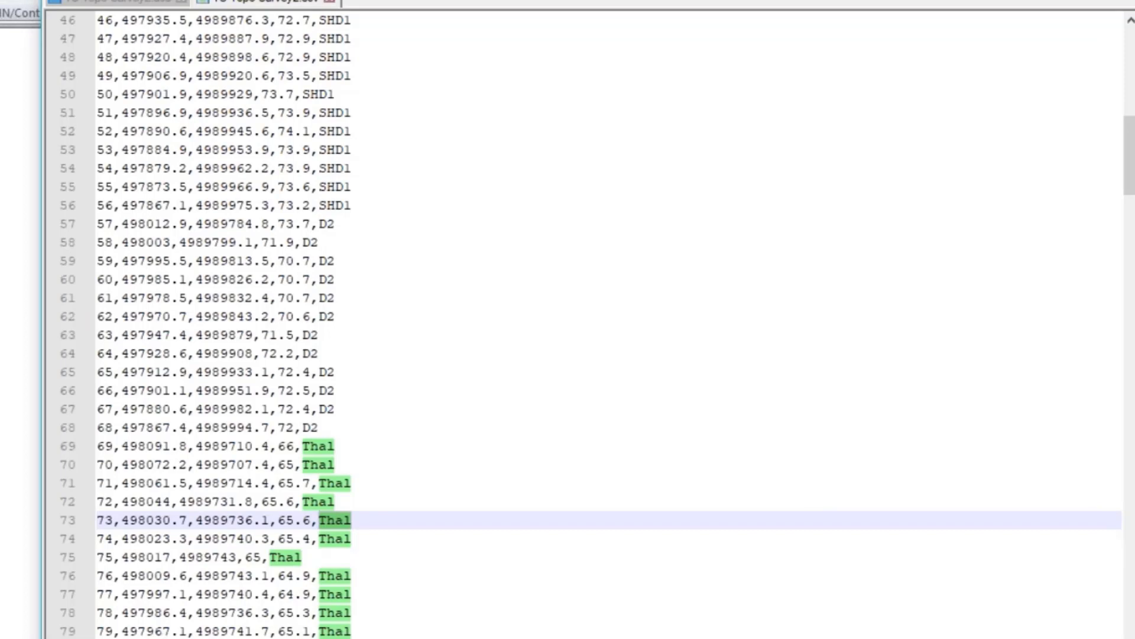
scroll(438, 574, down, 4)
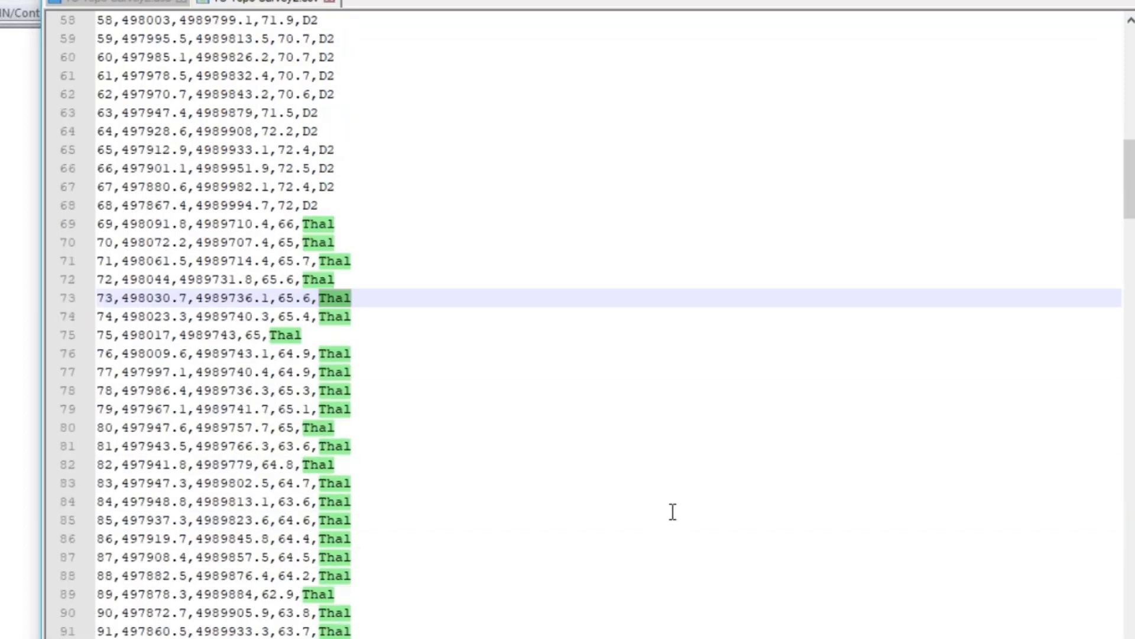
key(alt+Tab)
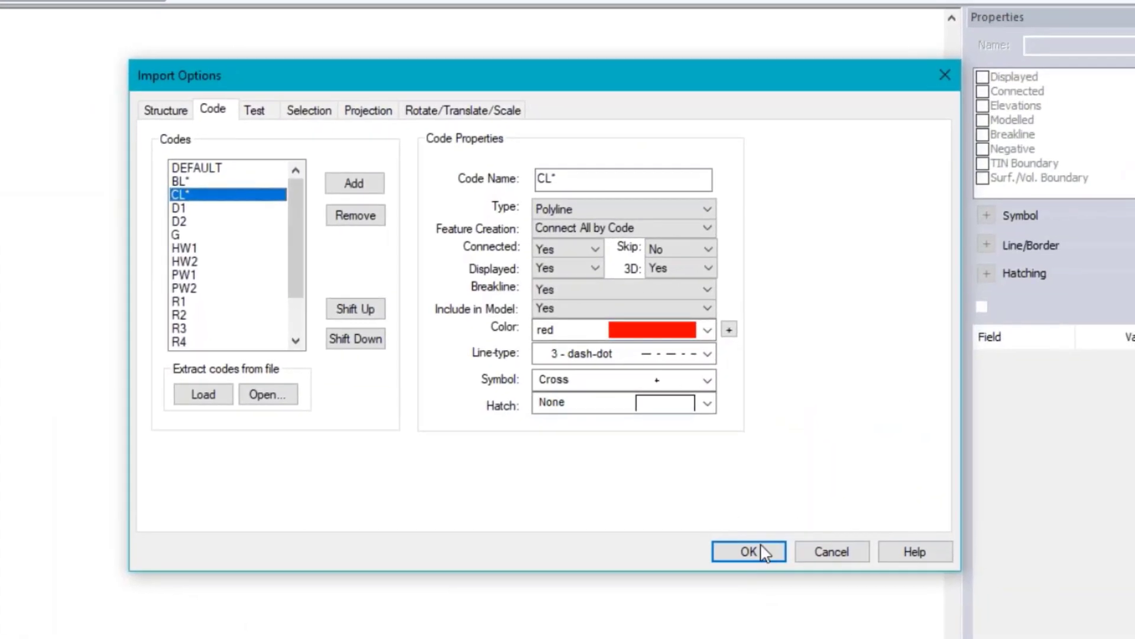
Switch back to Terrain, import the survey without coordinate conversion, and select the BL1 breakline for a closer look
click(761, 550)
click(627, 390)
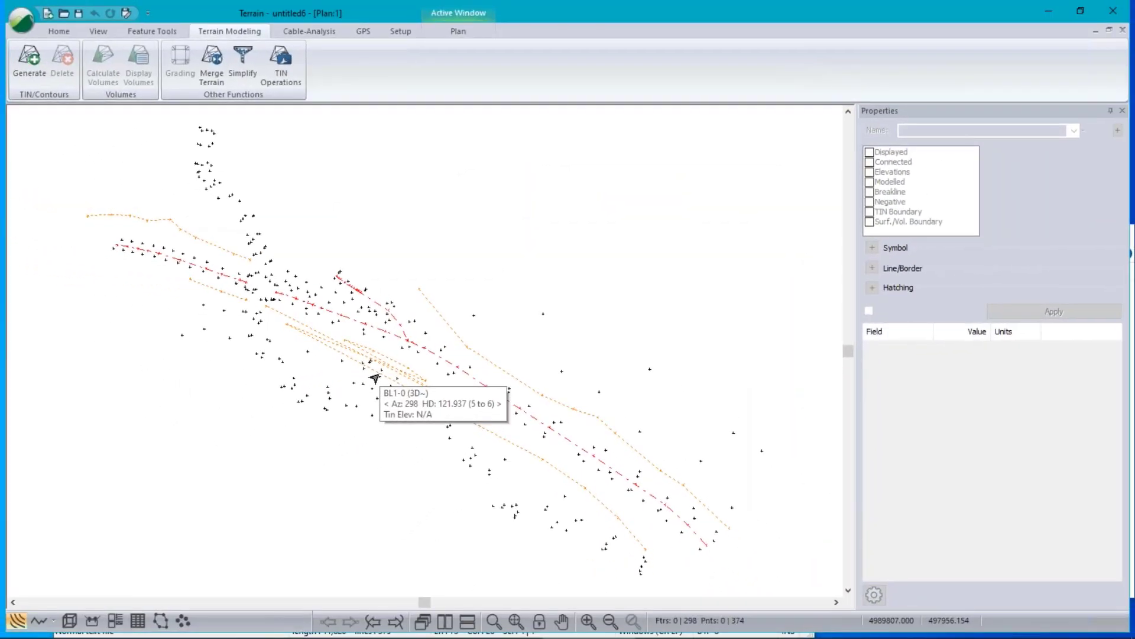
click(443, 413)
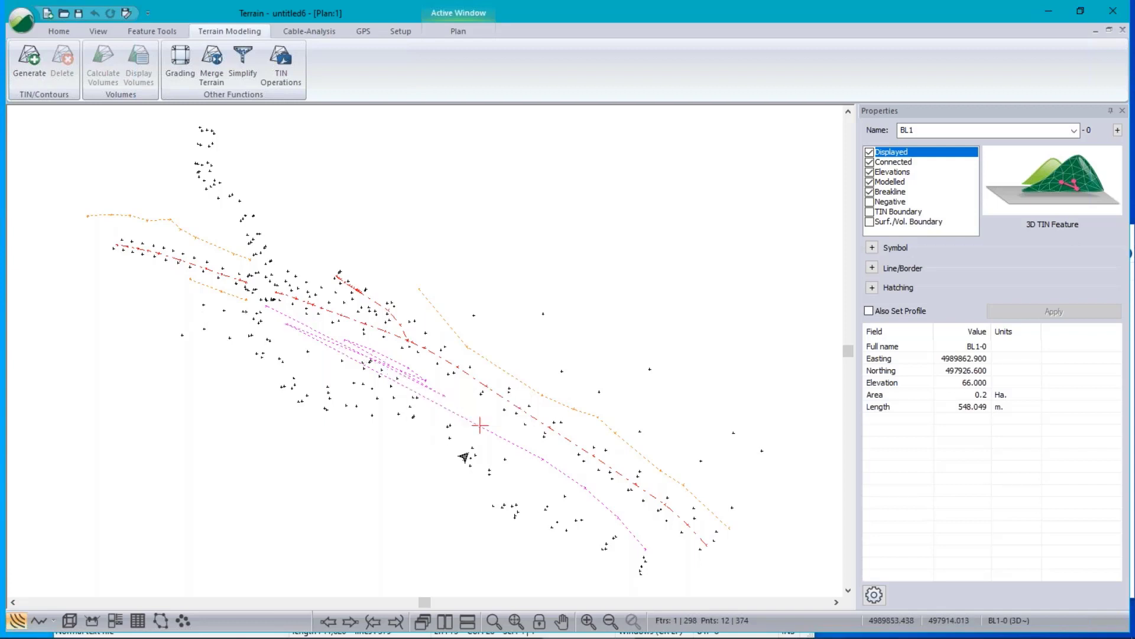
scroll(400, 362, up, 2)
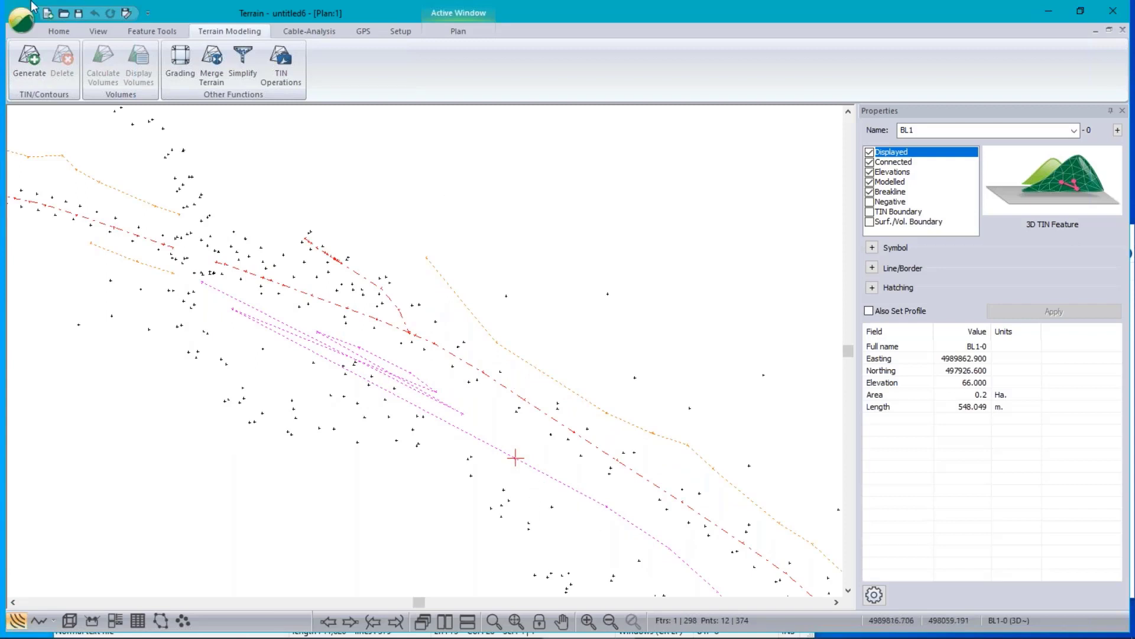
Break the BL1 breakline apart at all of its points and join the separated points back into one line
click(145, 33)
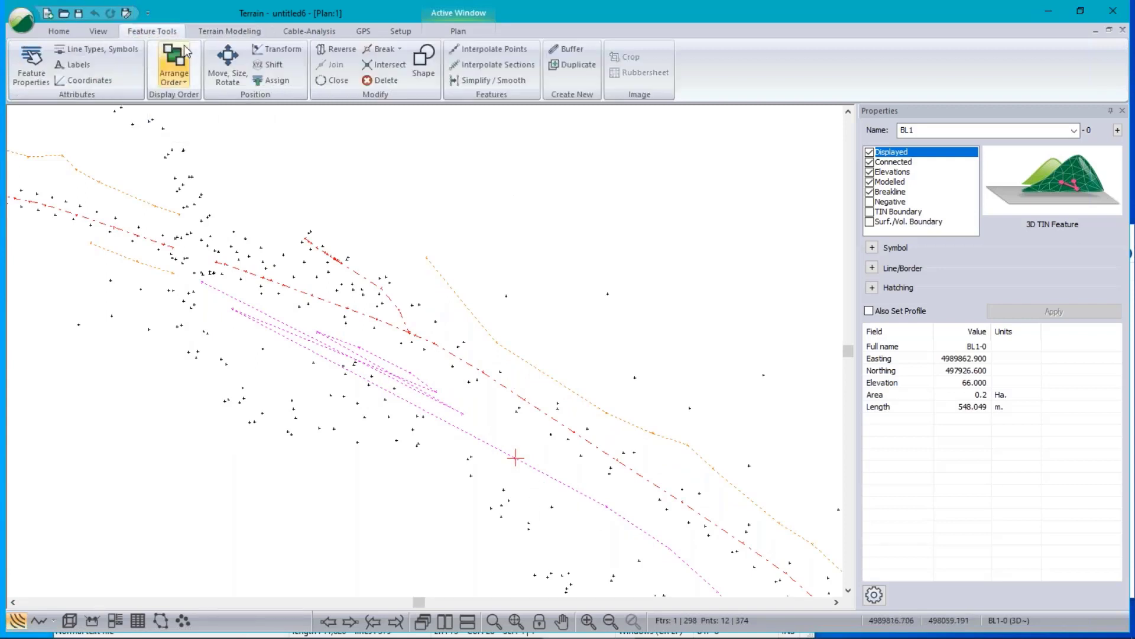
click(499, 86)
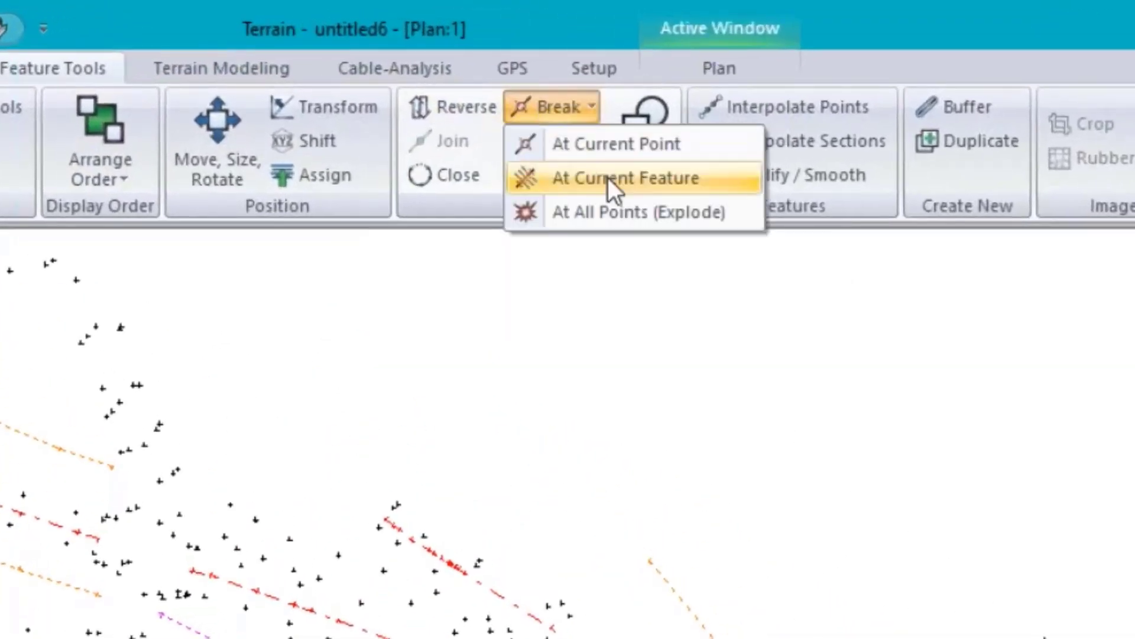
click(616, 210)
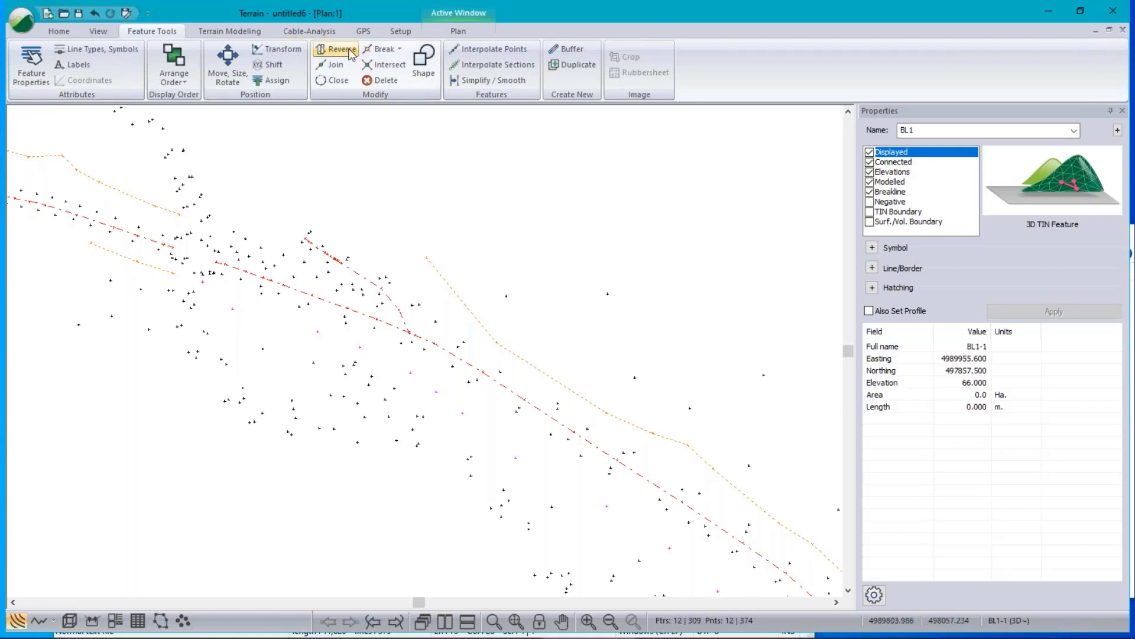
click(338, 66)
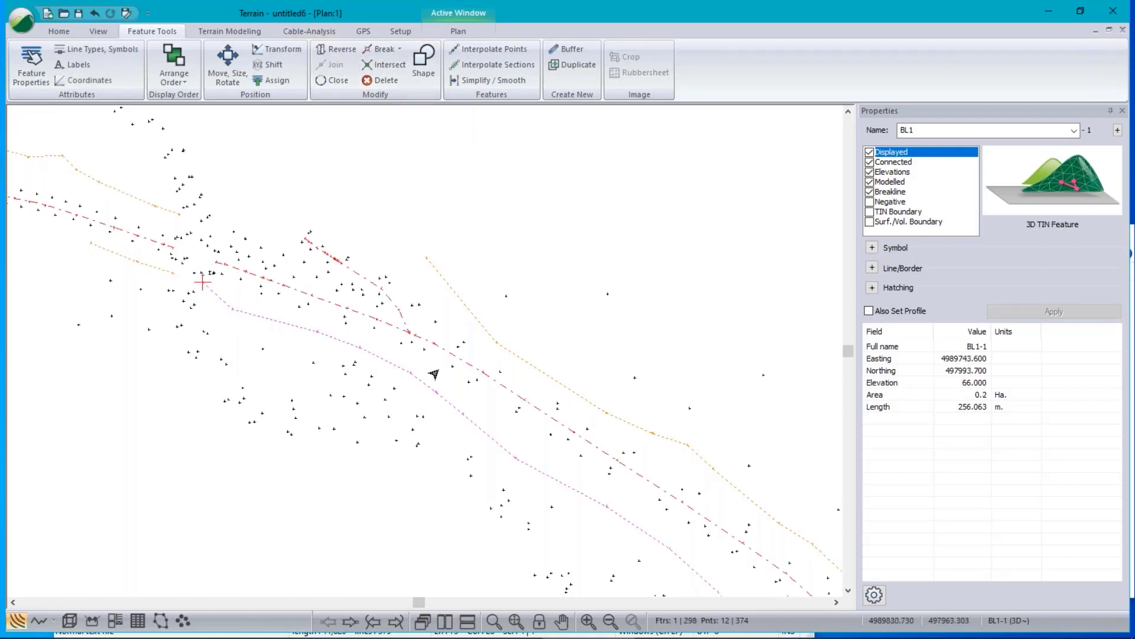
middle_drag(501, 411, 506, 380)
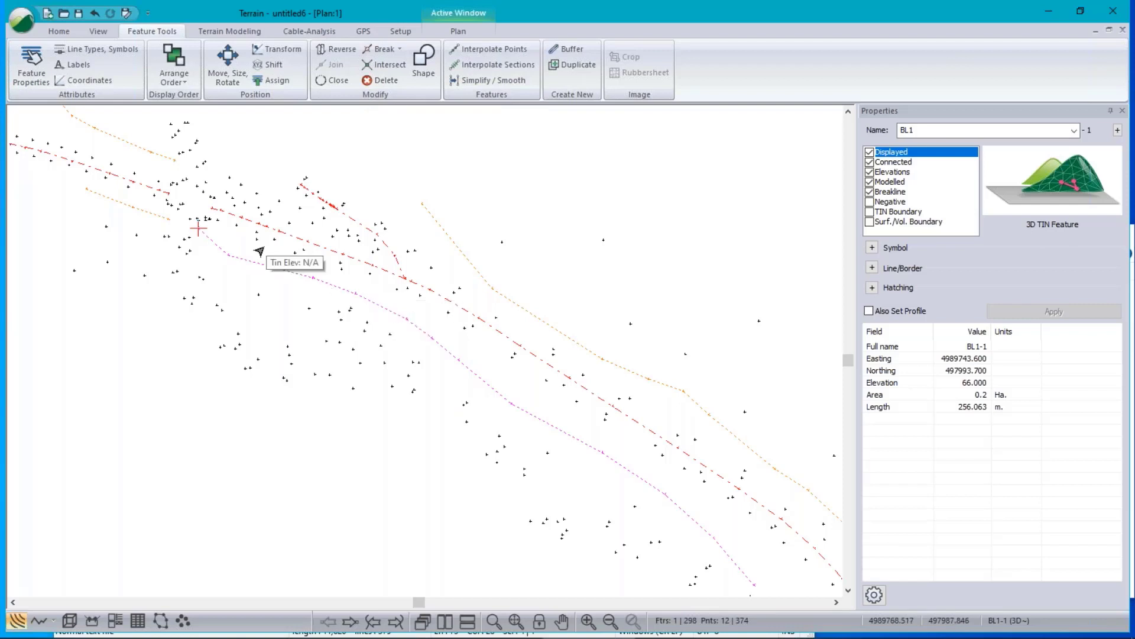
scroll(573, 300, down, 3)
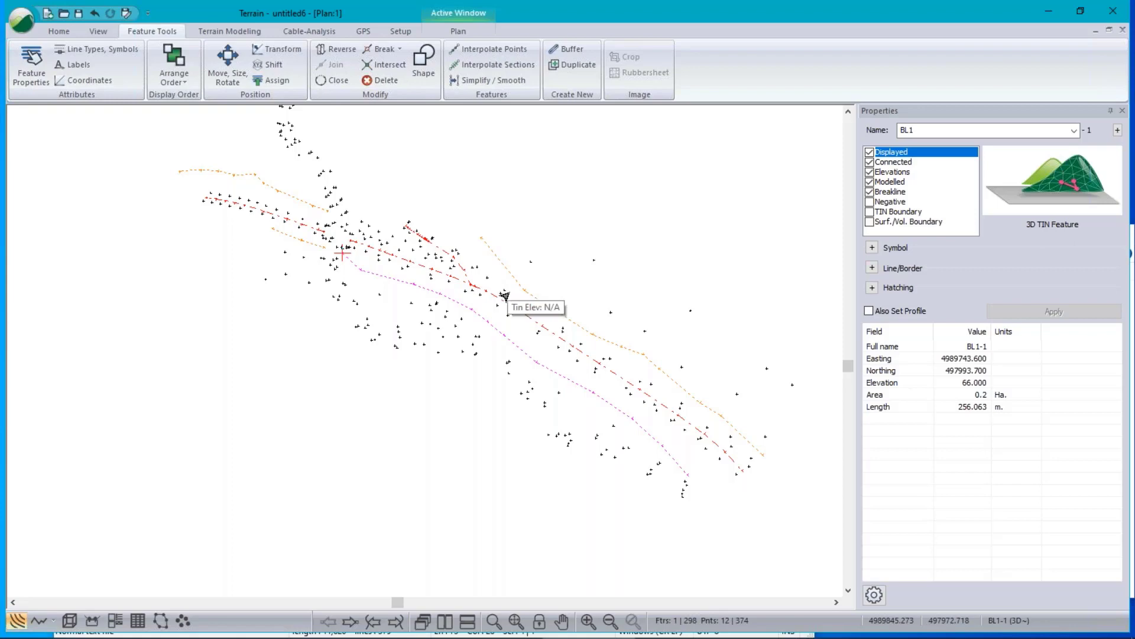
Open the import settings in the Terrain module setup, look through the format list, and select the ASCII text (#,y,x,z,code) format
click(403, 32)
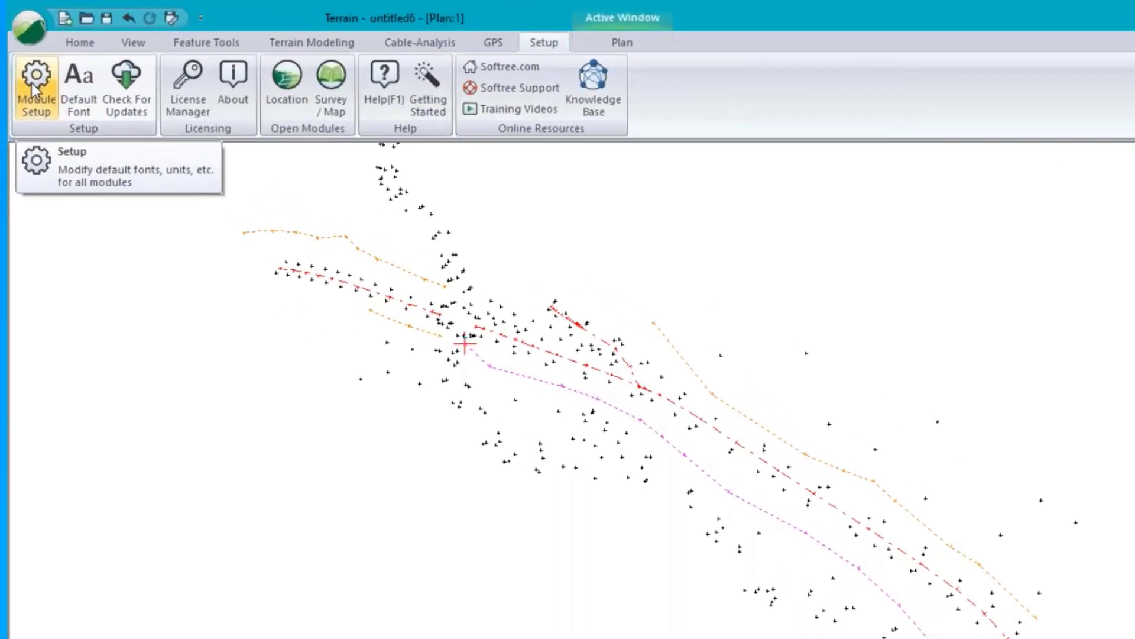
click(32, 88)
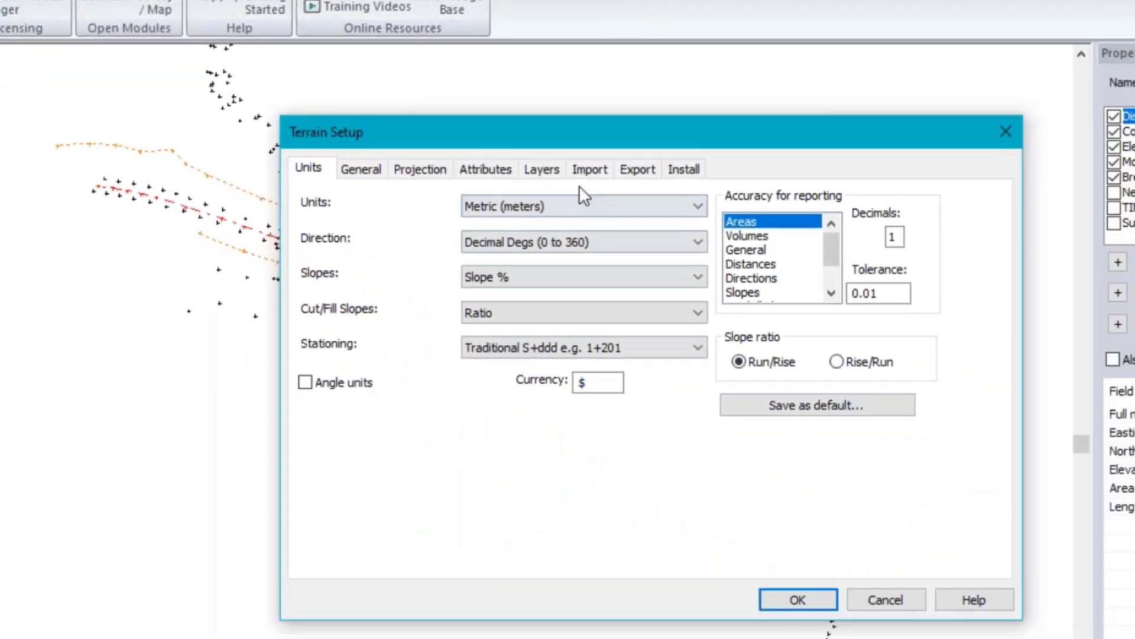
click(934, 330)
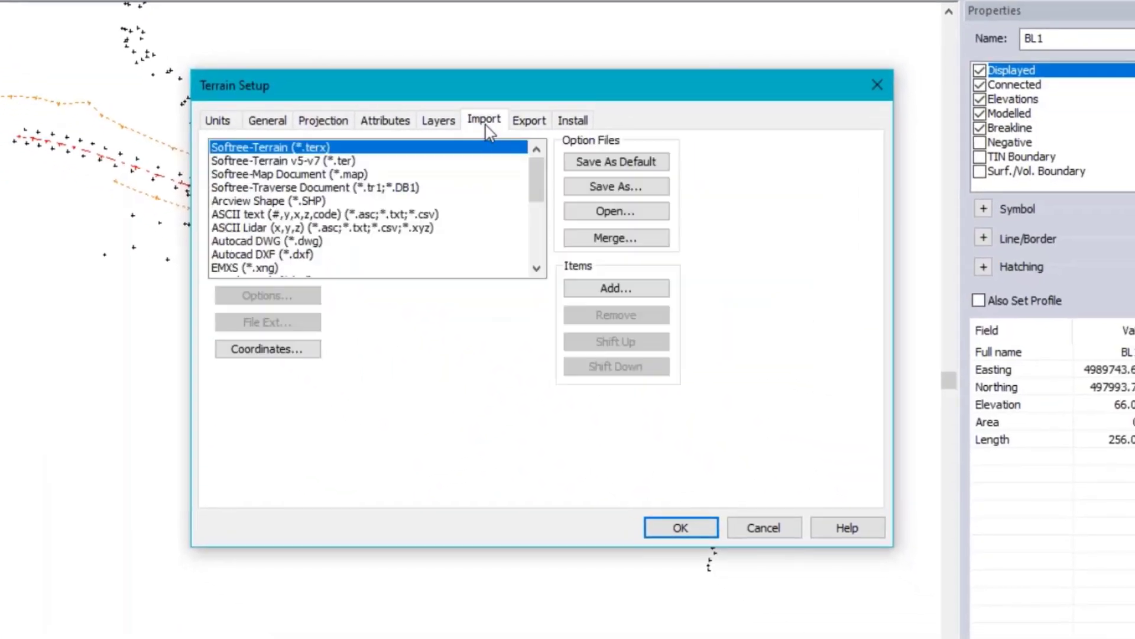
scroll(310, 177, down, 4)
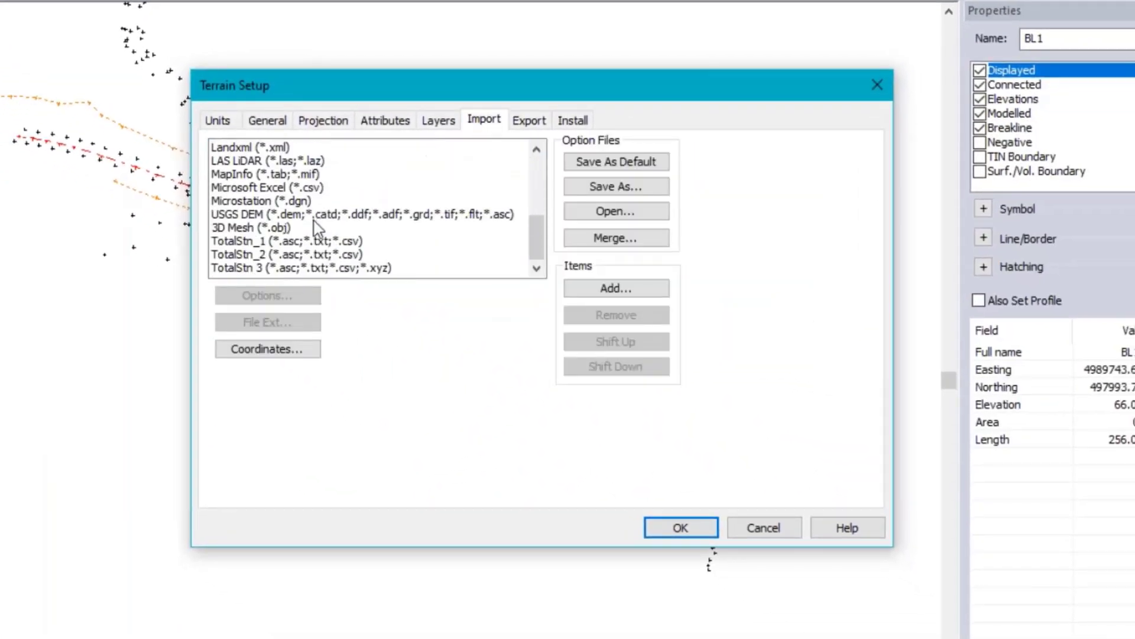
scroll(314, 221, up, 4)
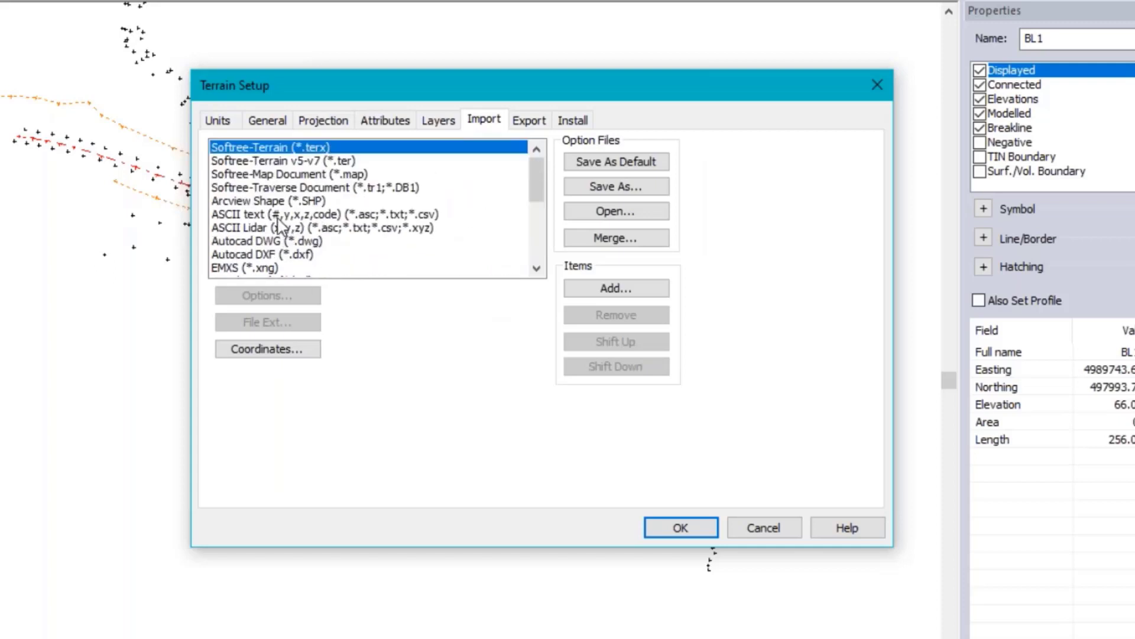
click(281, 215)
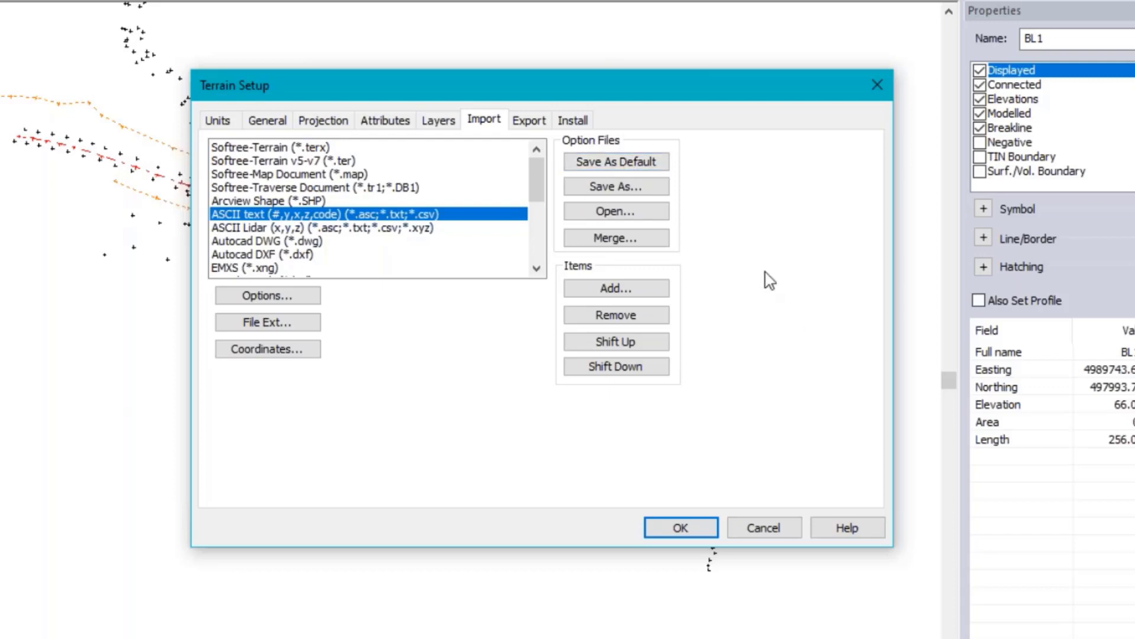
click(633, 189)
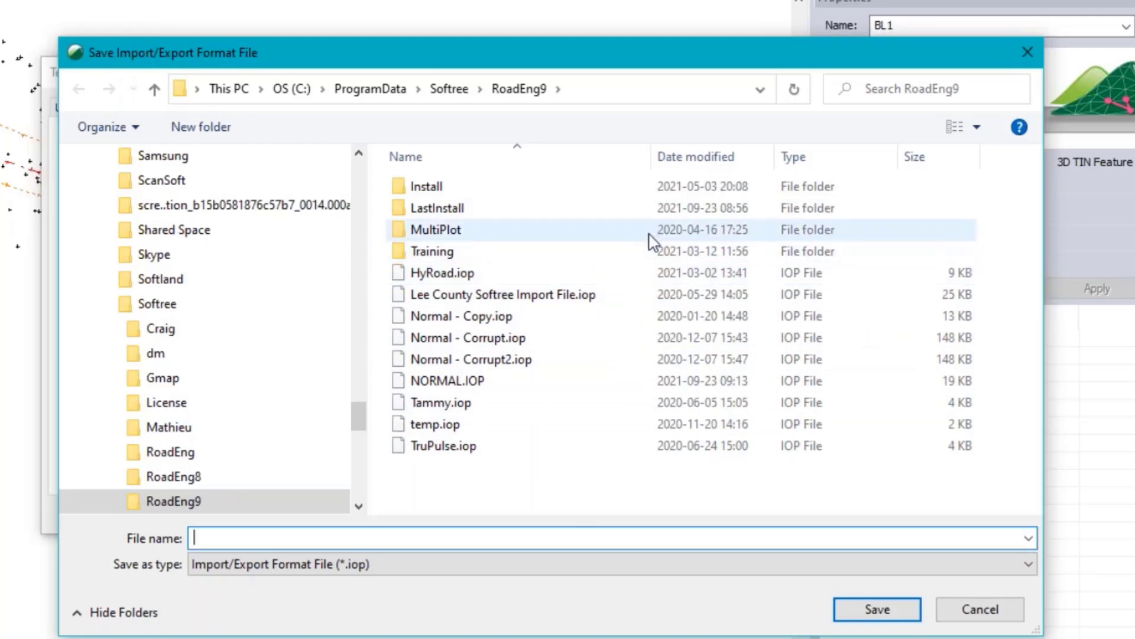
click(453, 387)
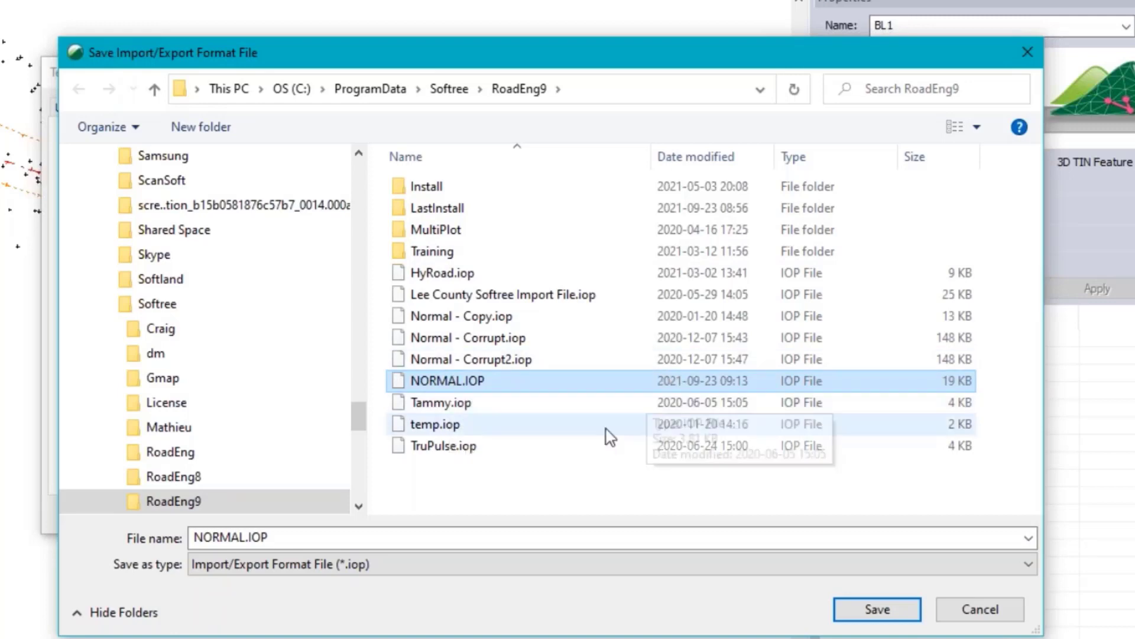
click(432, 424)
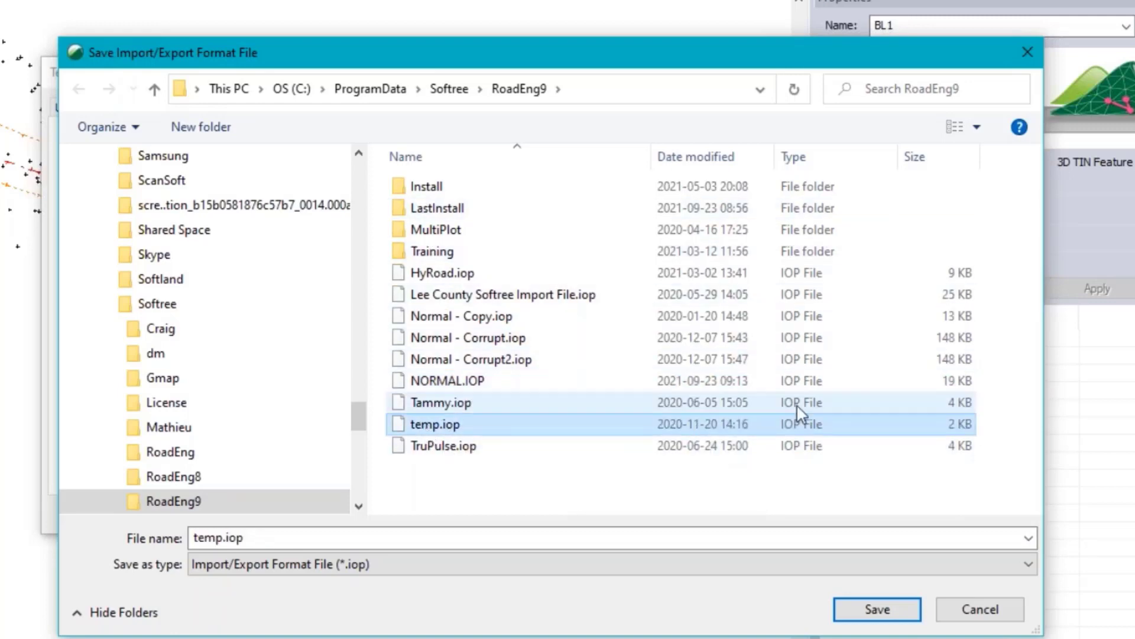
click(1008, 618)
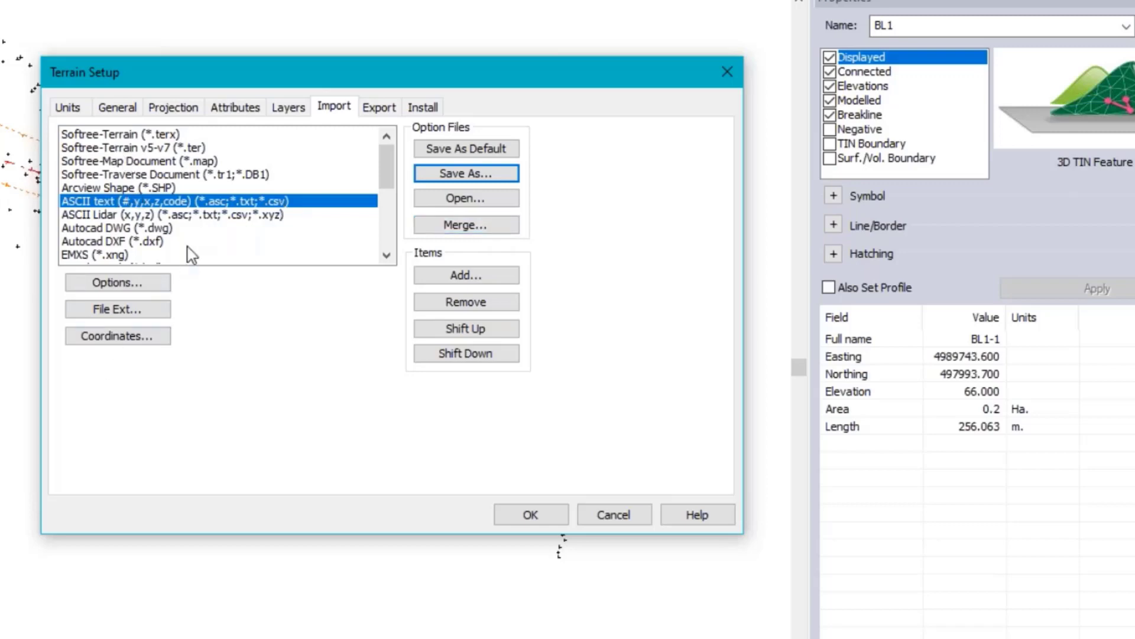
Remove all import formats from Softree-Map Document through 3D Mesh, keeping the three TotalStn formats in the list
click(135, 149)
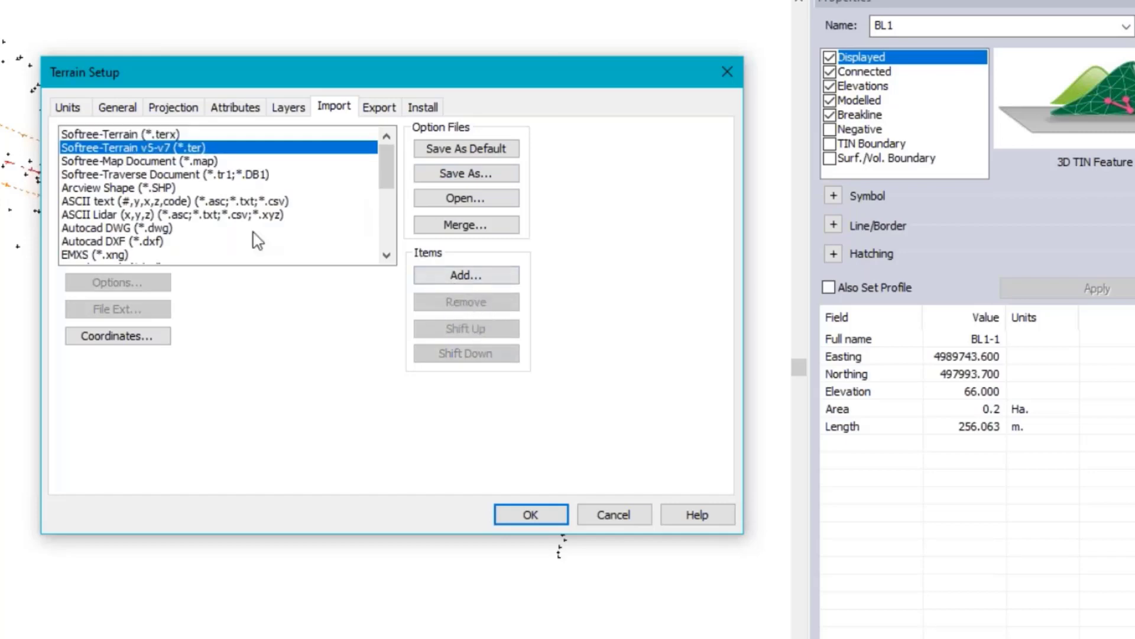
click(107, 160)
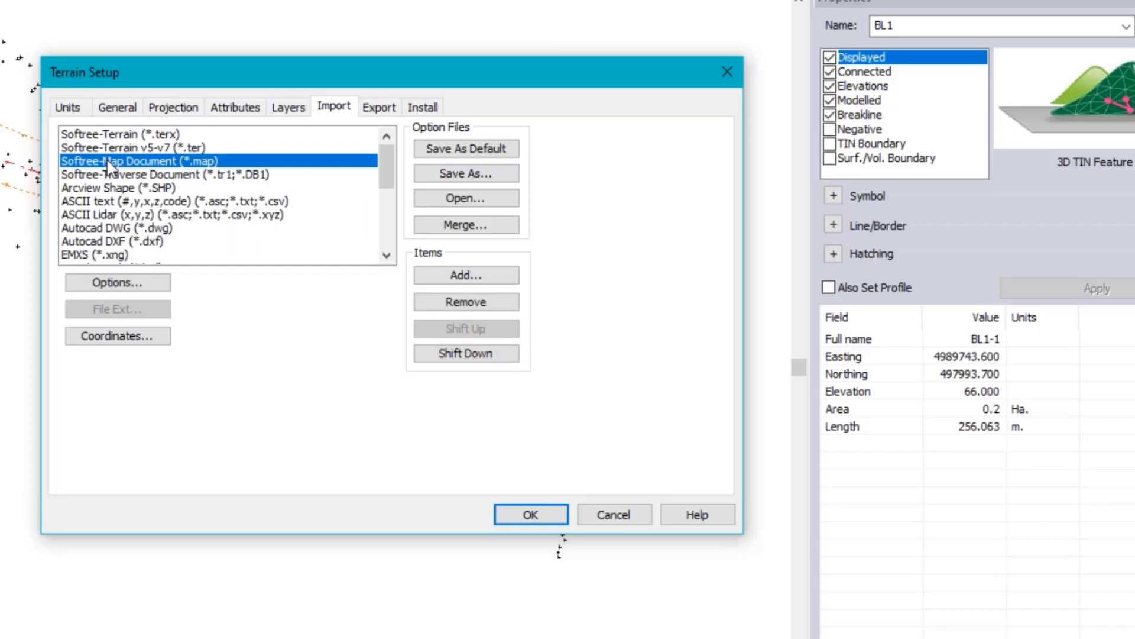
click(484, 301)
click(485, 303)
click(485, 303)
click(485, 303)
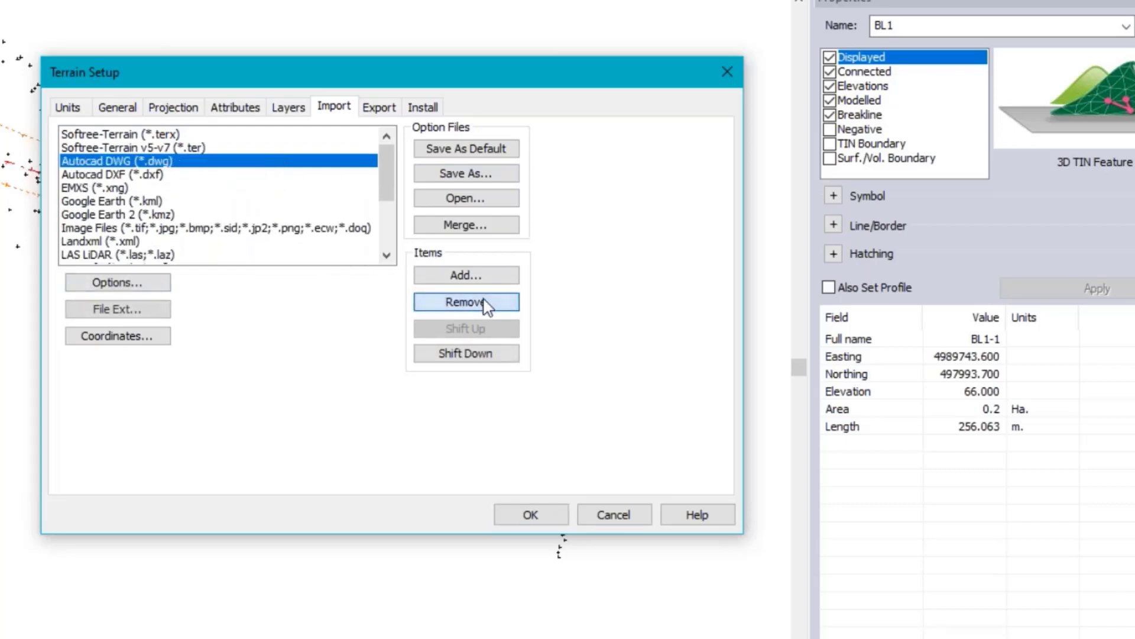
click(485, 302)
click(485, 303)
click(485, 303)
click(485, 303)
click(485, 303)
click(484, 303)
click(485, 302)
click(485, 303)
click(485, 302)
click(485, 302)
click(485, 303)
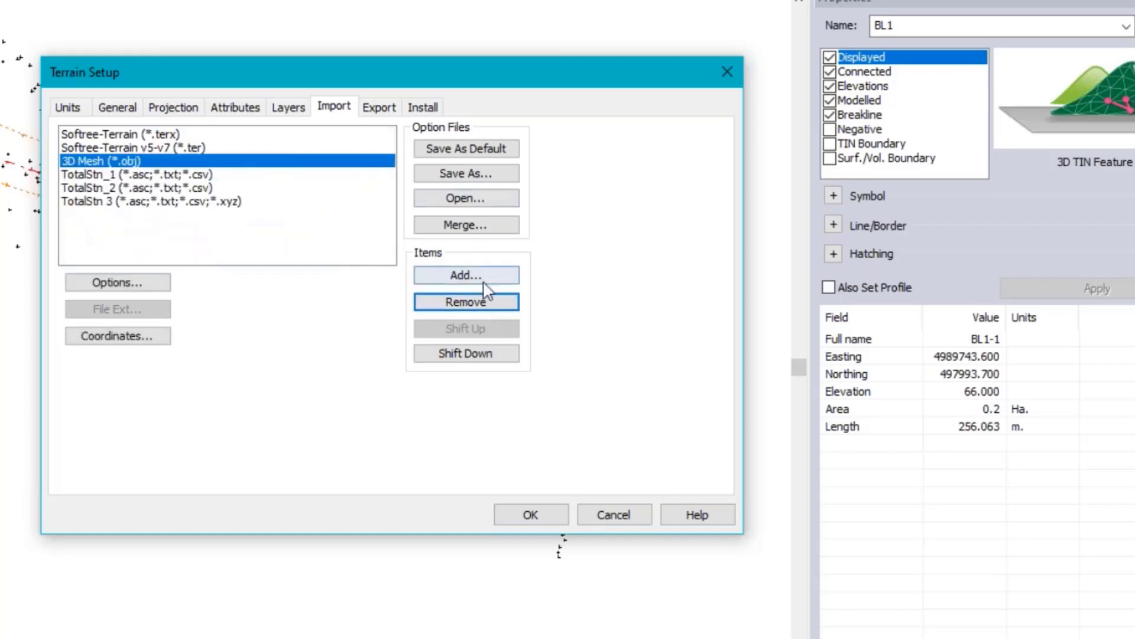
click(455, 302)
Save the reduced format list as temp.iop, replacing the existing file, and close the setup without applying the changes
click(95, 175)
click(94, 188)
click(95, 175)
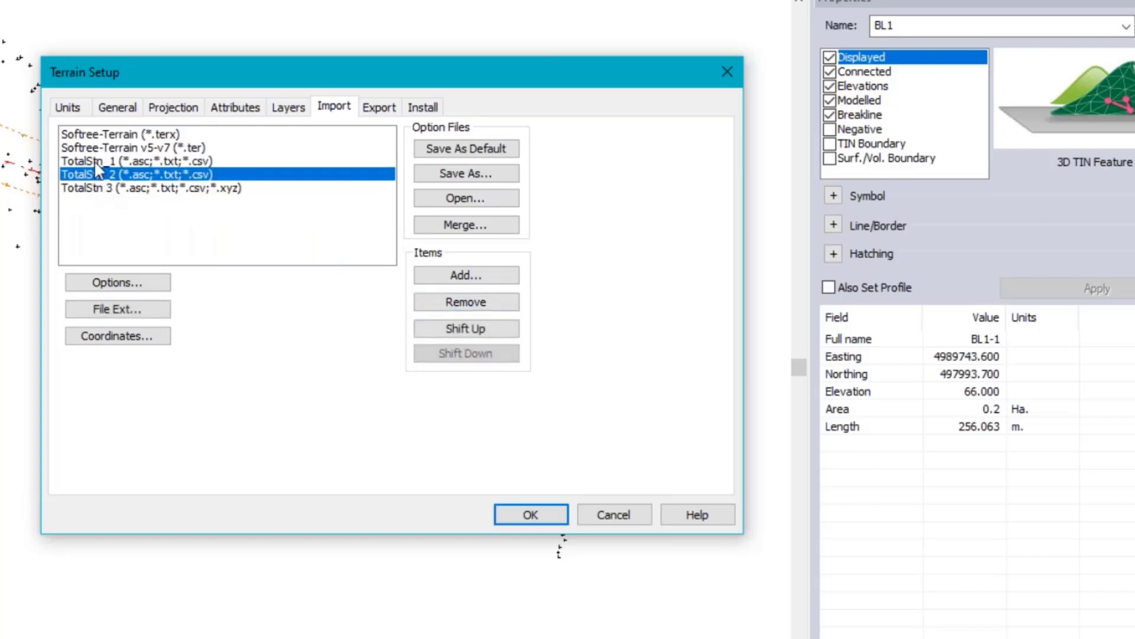
click(94, 161)
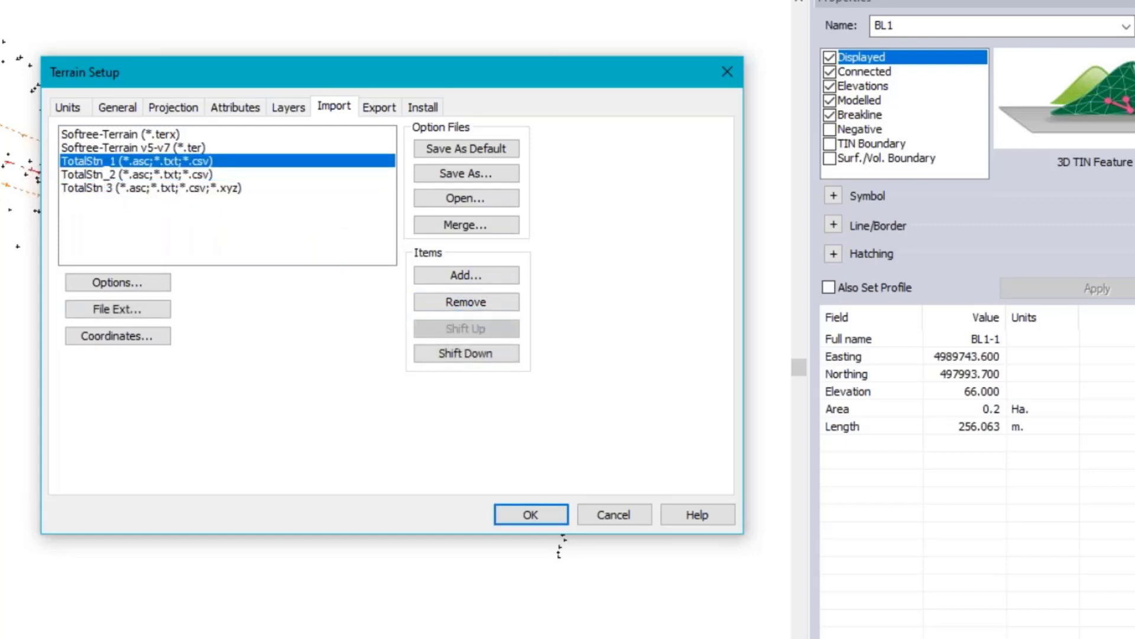
click(117, 149)
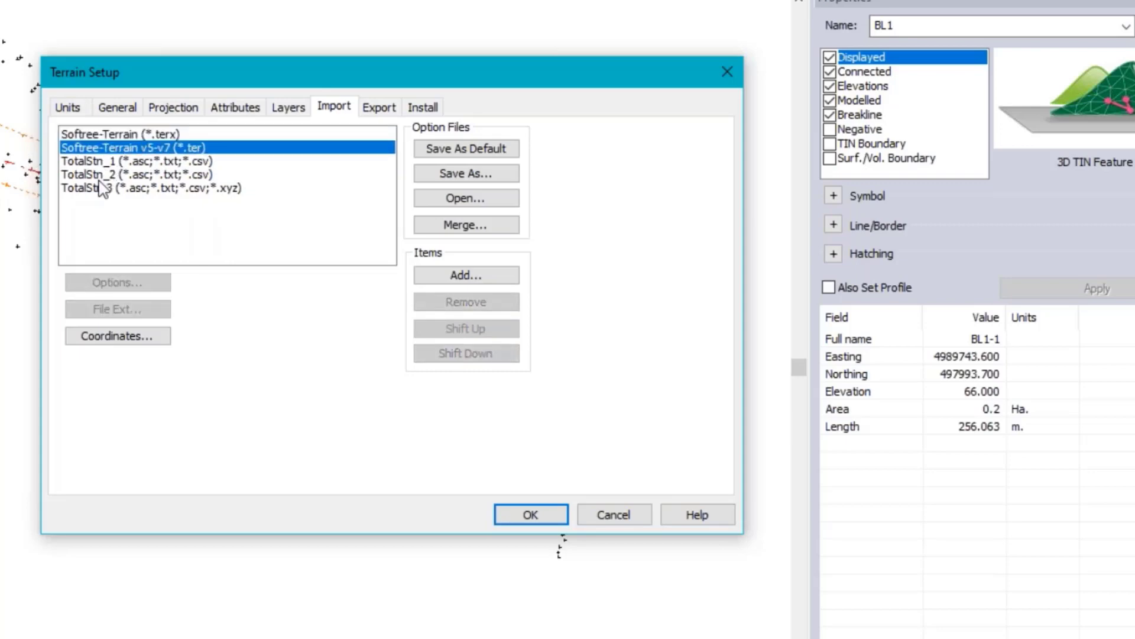
click(494, 177)
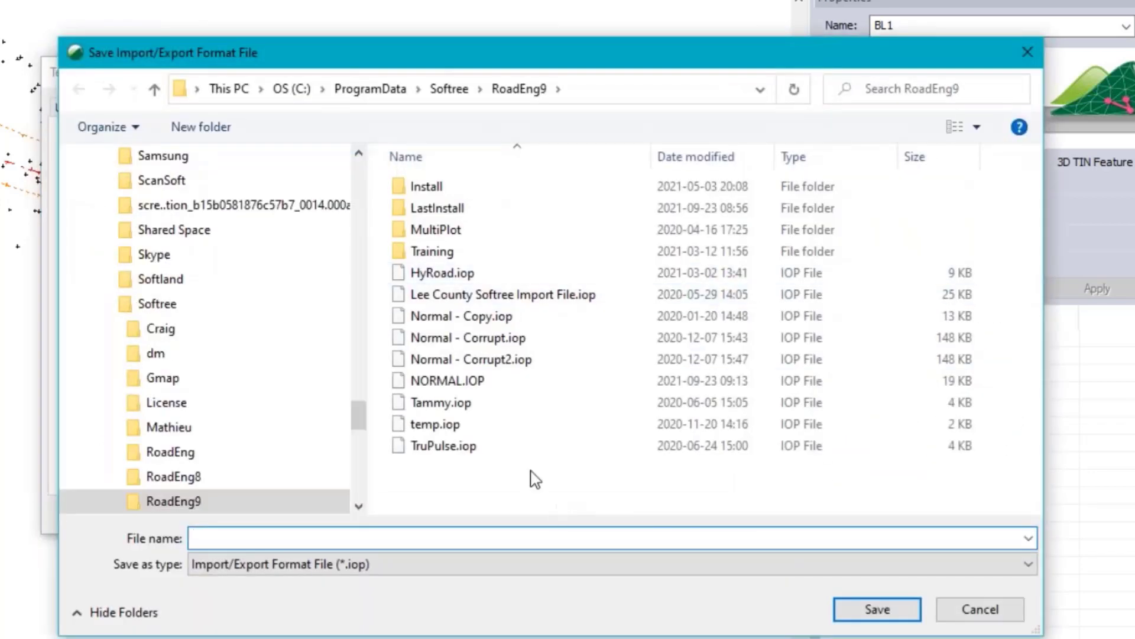
click(428, 426)
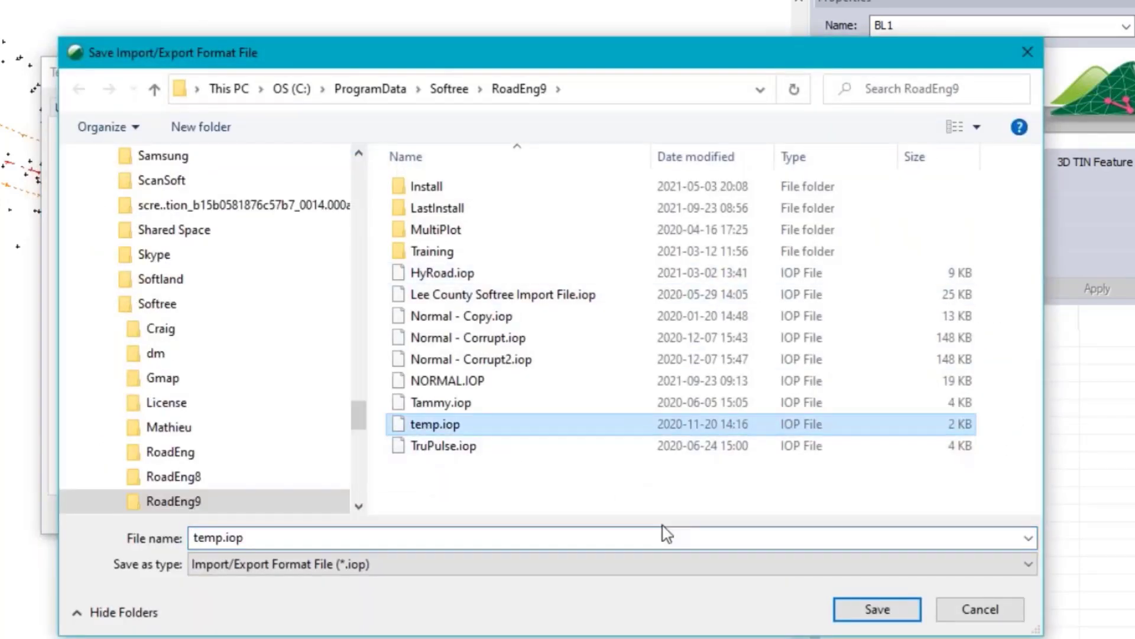
click(875, 609)
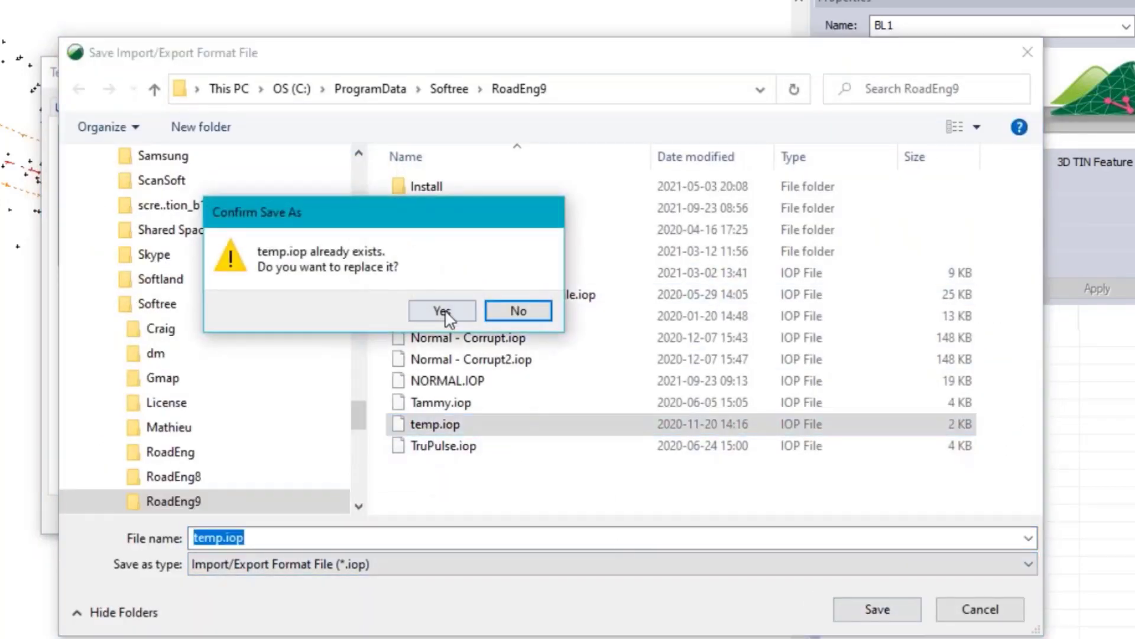
click(451, 309)
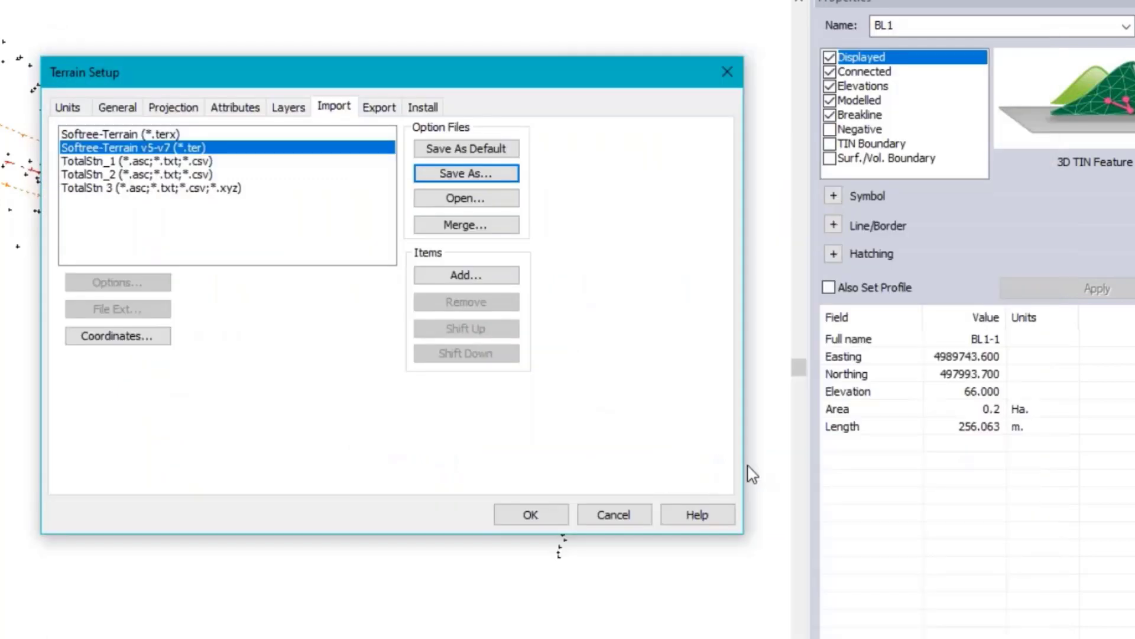
click(627, 514)
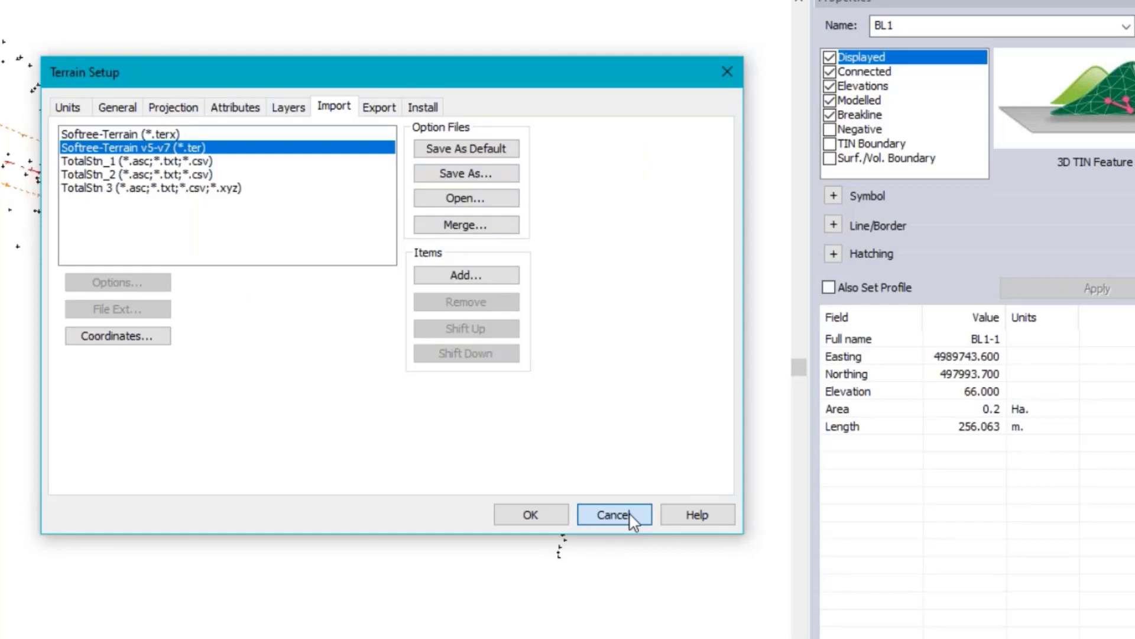
click(629, 512)
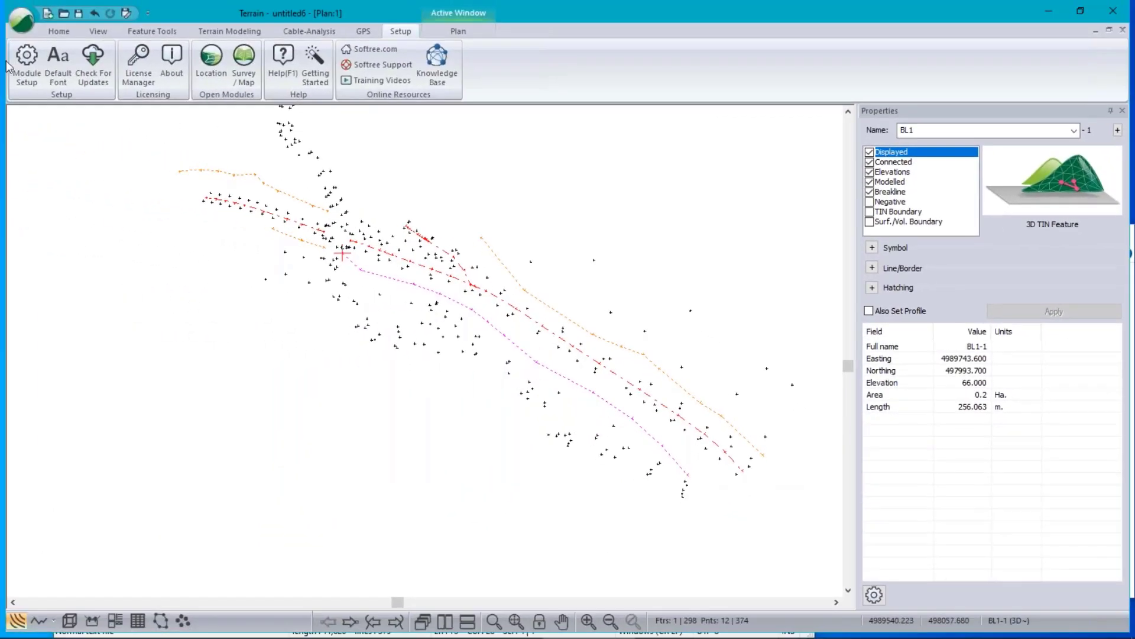
Reopen the import settings in the module setup and remove the TotalStn_1, TotalStn_2 and TotalStn 3 formats
click(25, 65)
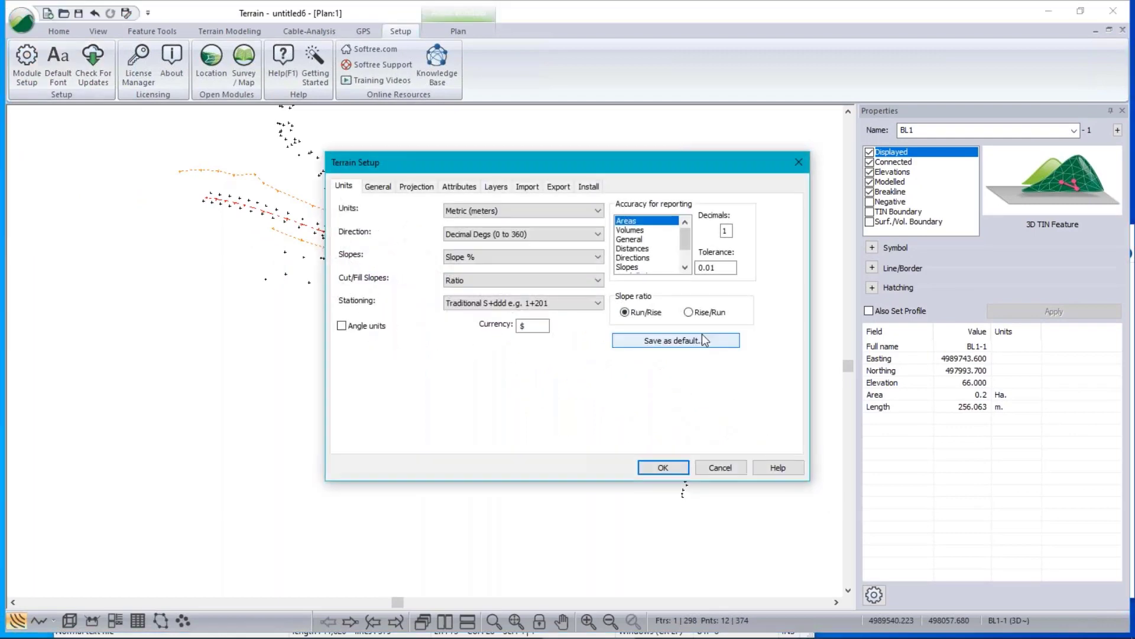
click(527, 186)
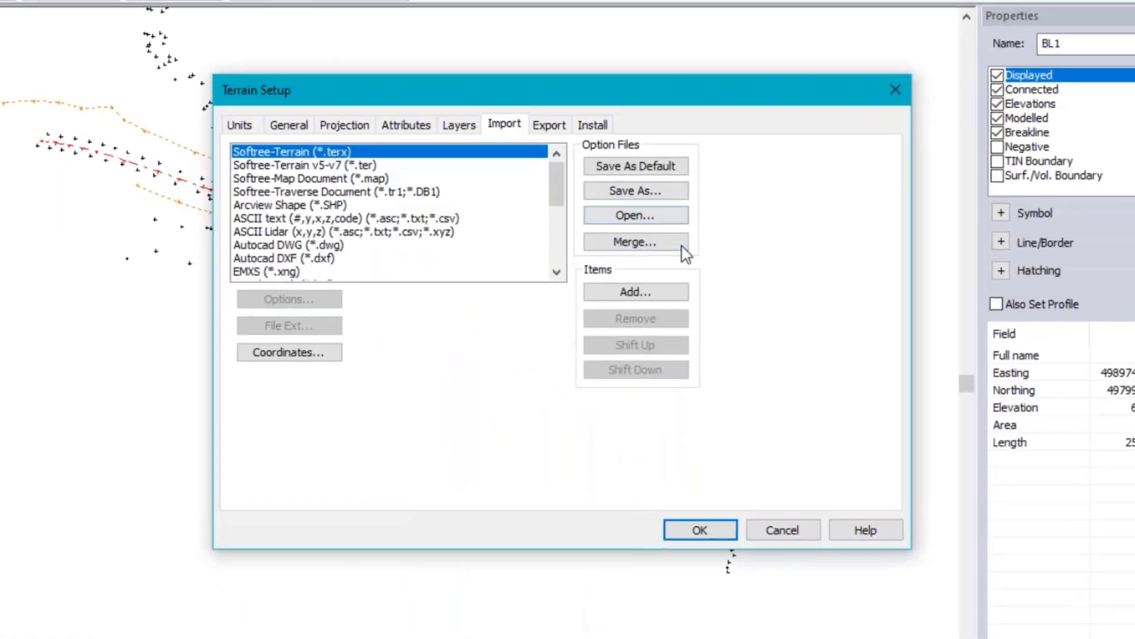
scroll(285, 248, down, 4)
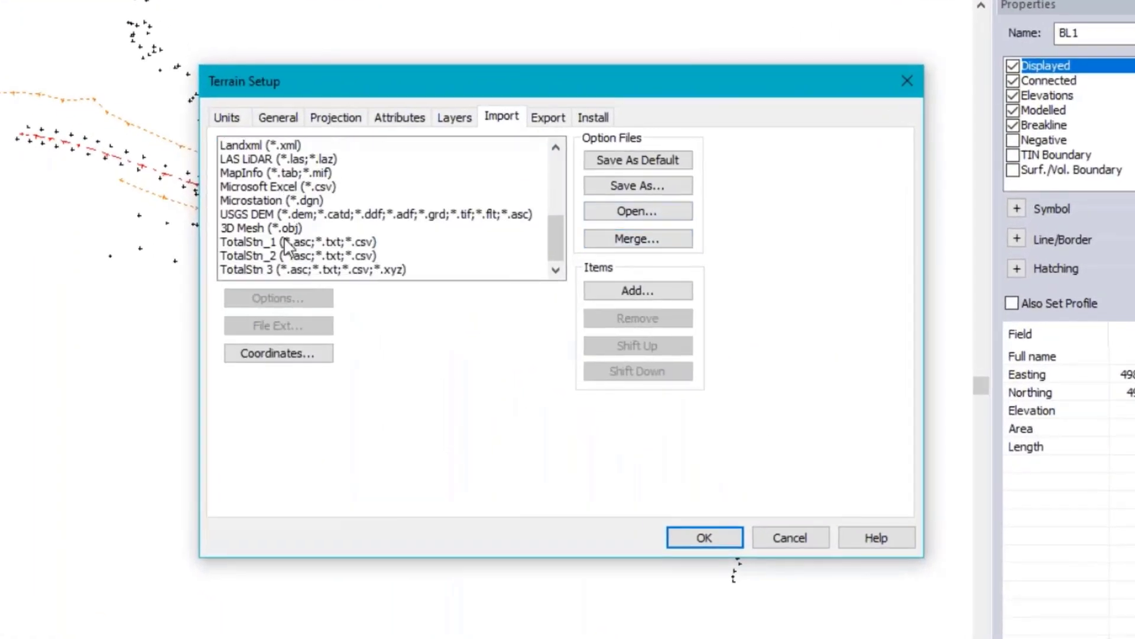
click(285, 243)
click(649, 319)
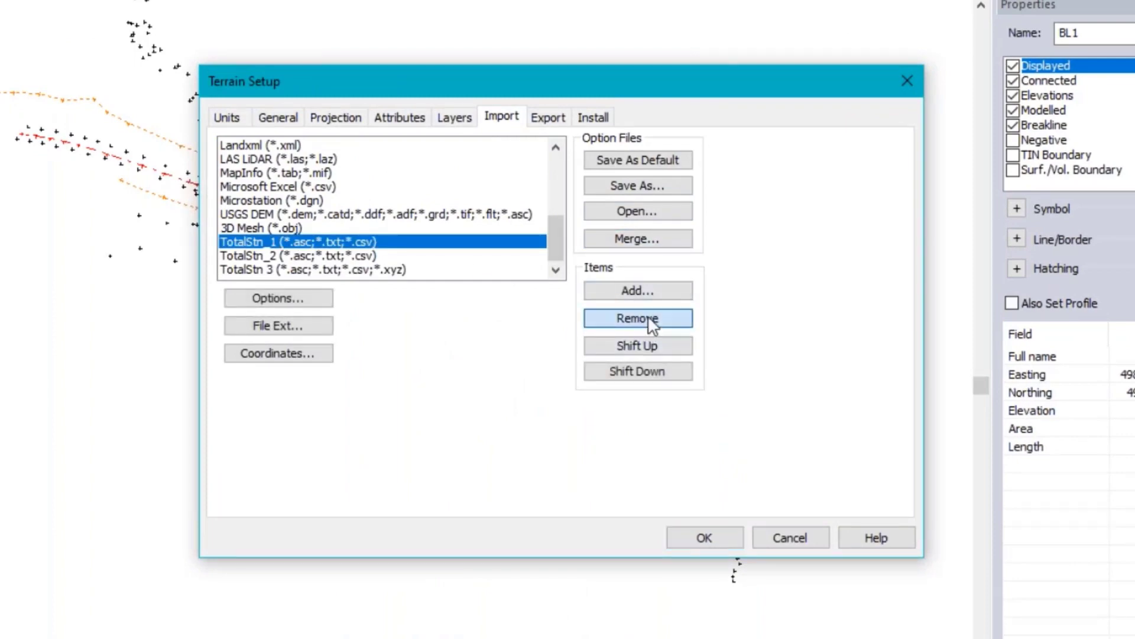
click(650, 318)
click(650, 318)
click(651, 318)
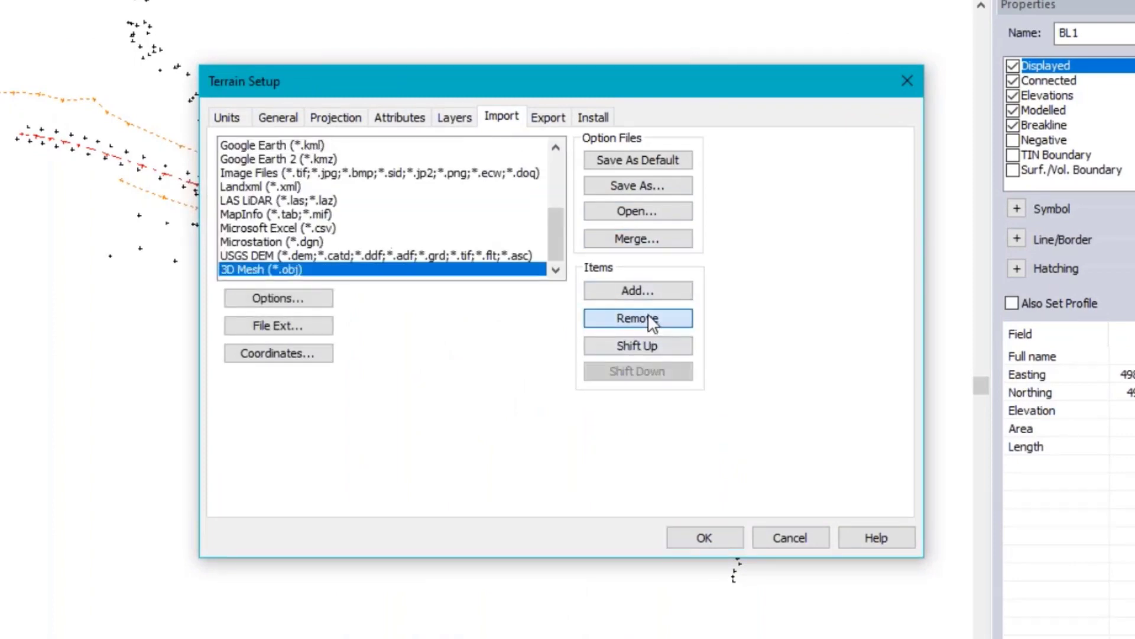
Merge temp.iop into the import format list and check the TotalStn_1, TotalStn_2 and TotalStn 3 entries
click(656, 242)
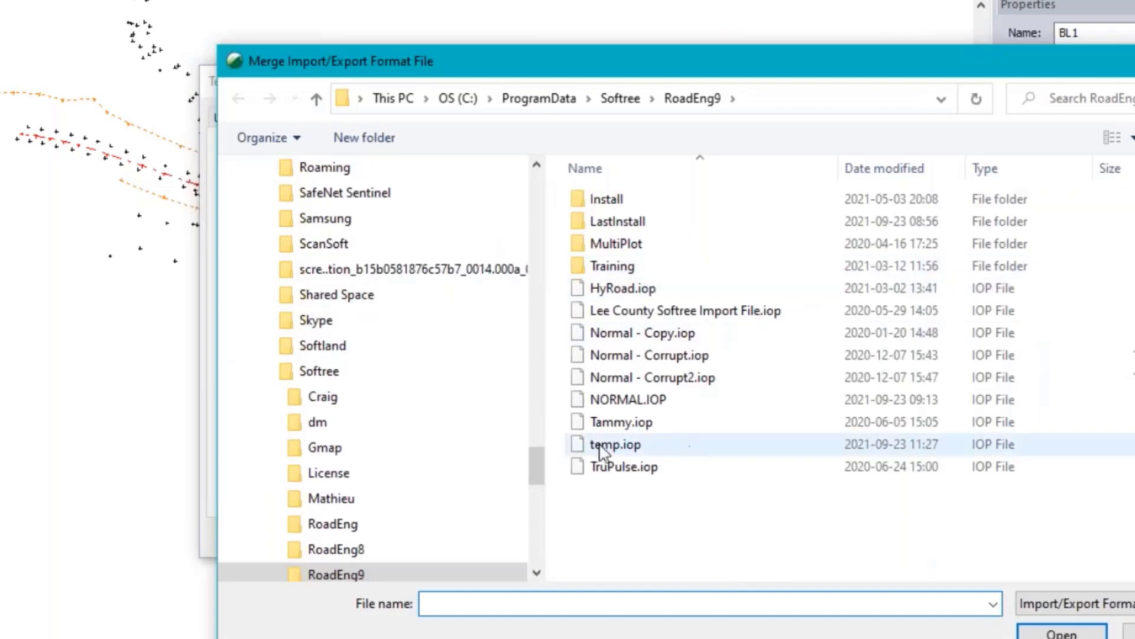
click(597, 446)
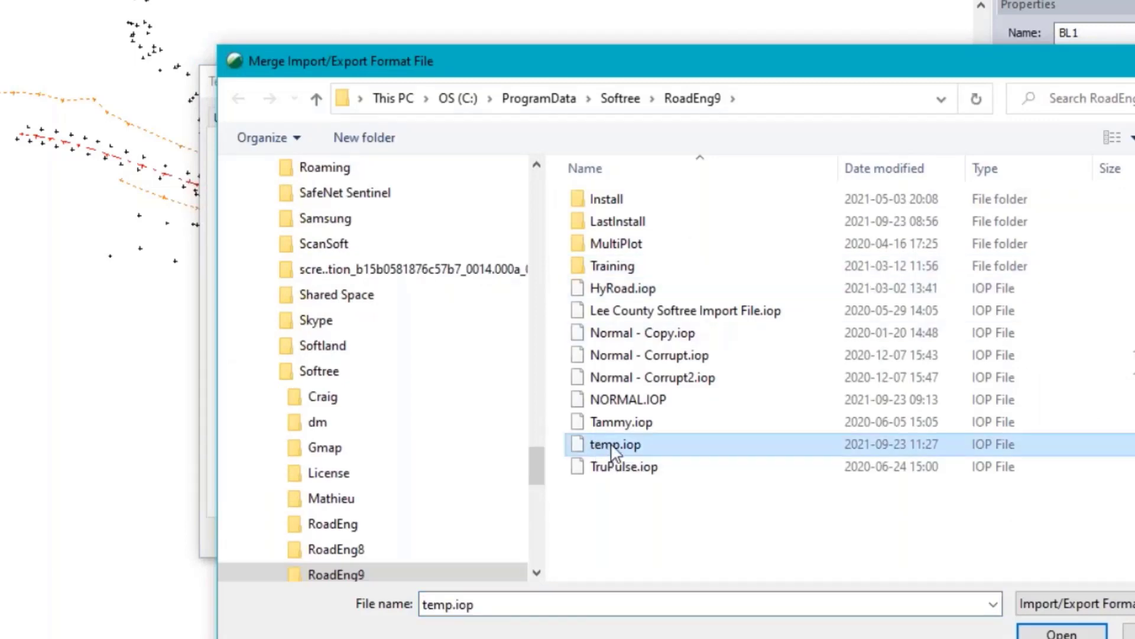
click(1062, 635)
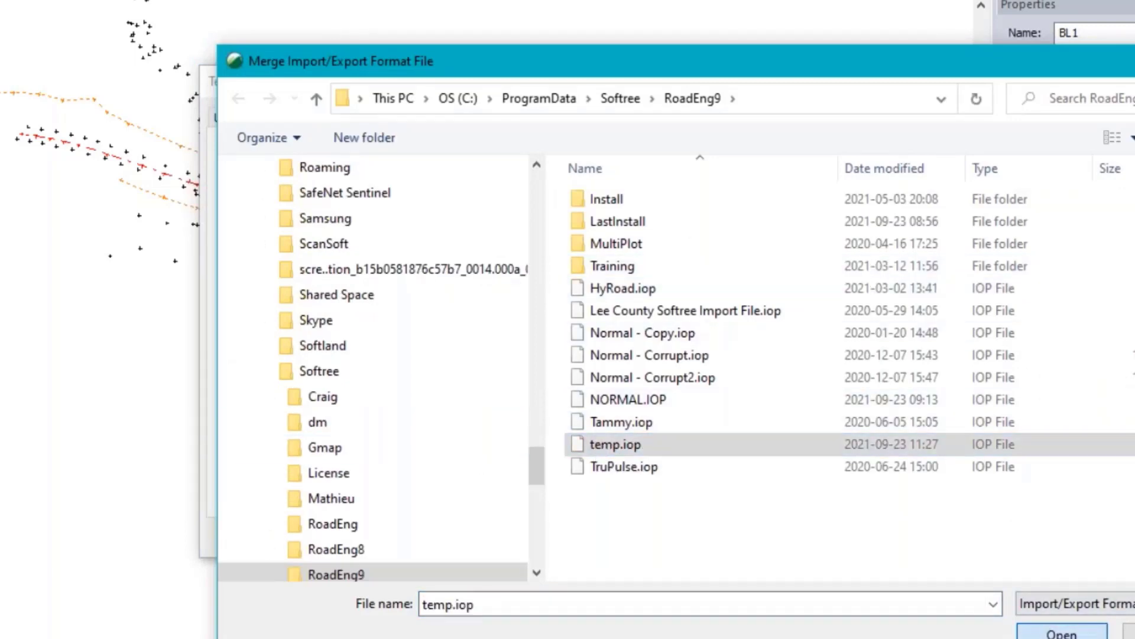
scroll(357, 243, down, 1)
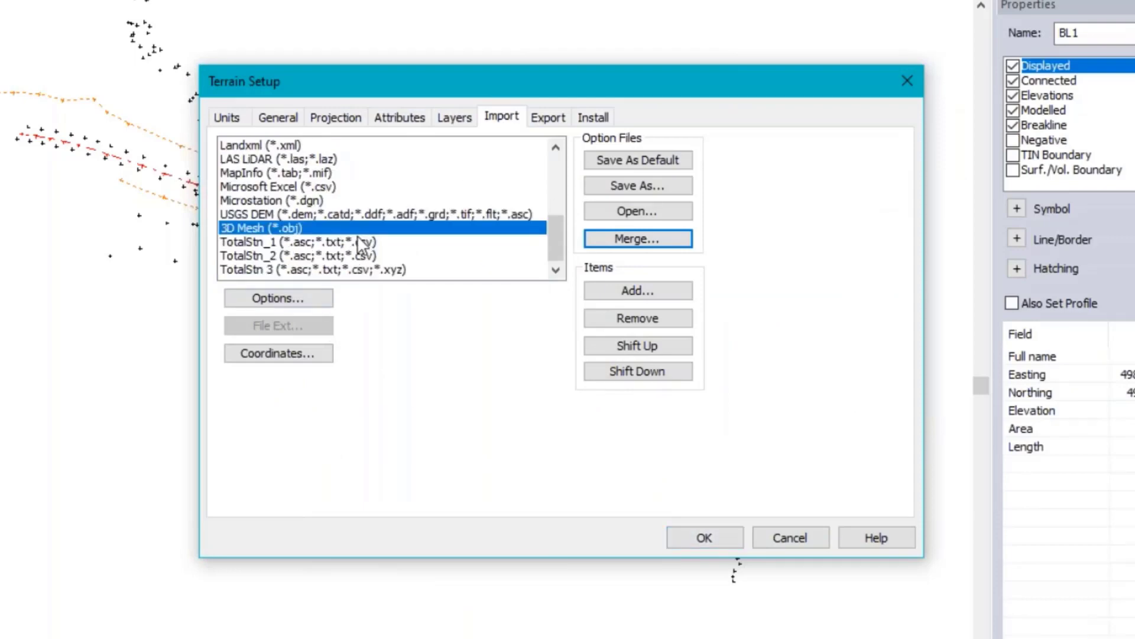
click(269, 241)
click(265, 255)
click(261, 269)
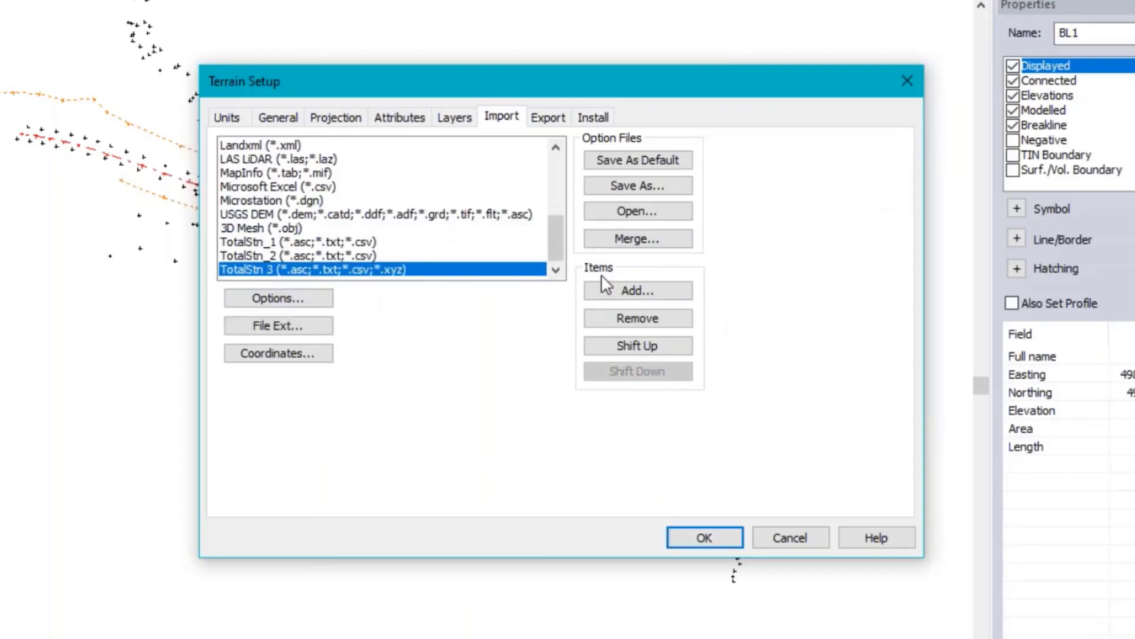
Look up the folder path offered for saving a format file, and close the save dialog and the setup without applying anything
click(810, 527)
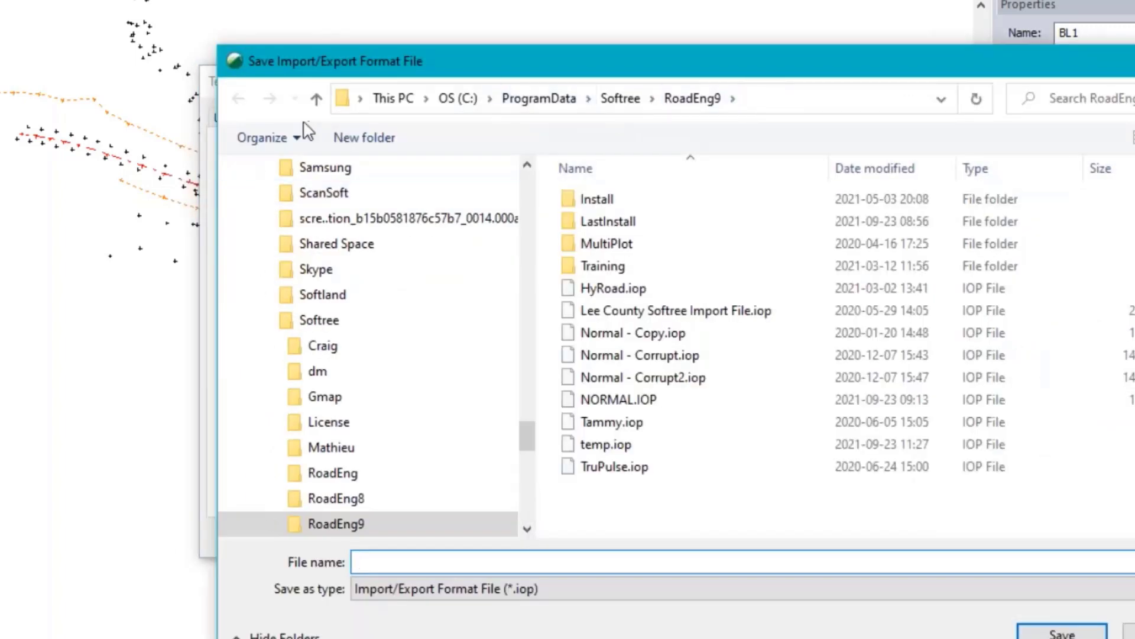
click(897, 109)
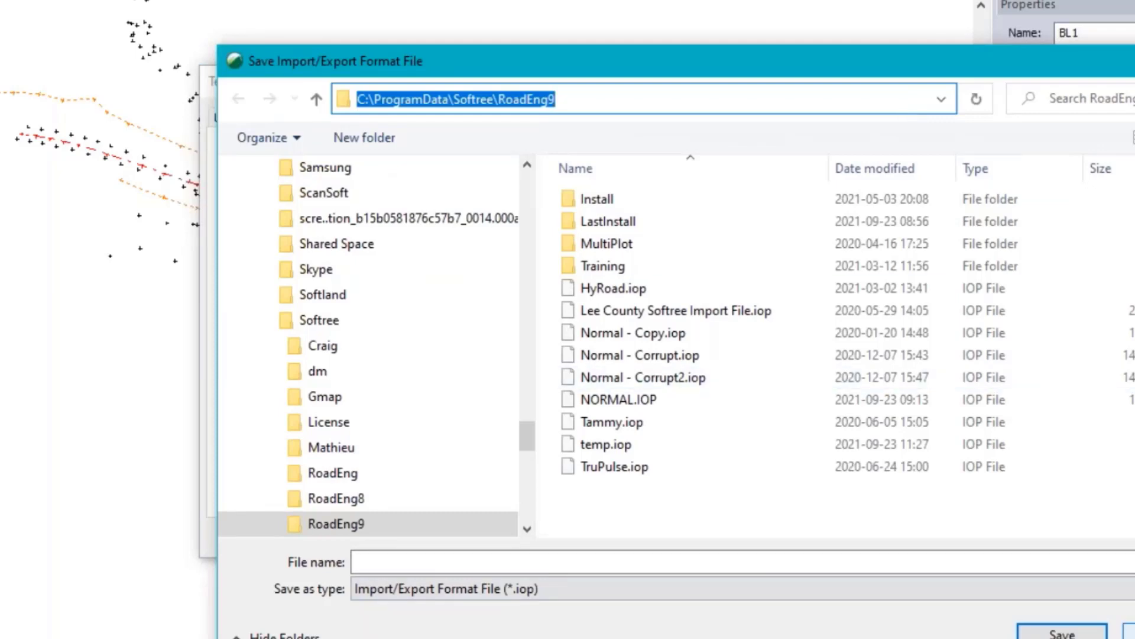
key(End)
key(Escape)
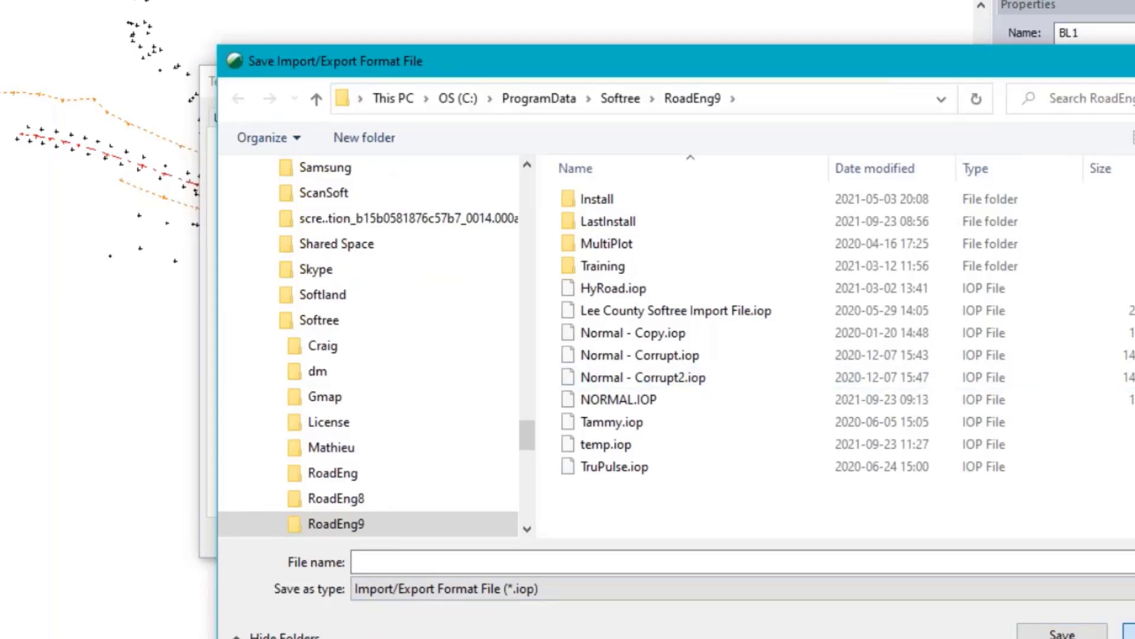
key(Escape)
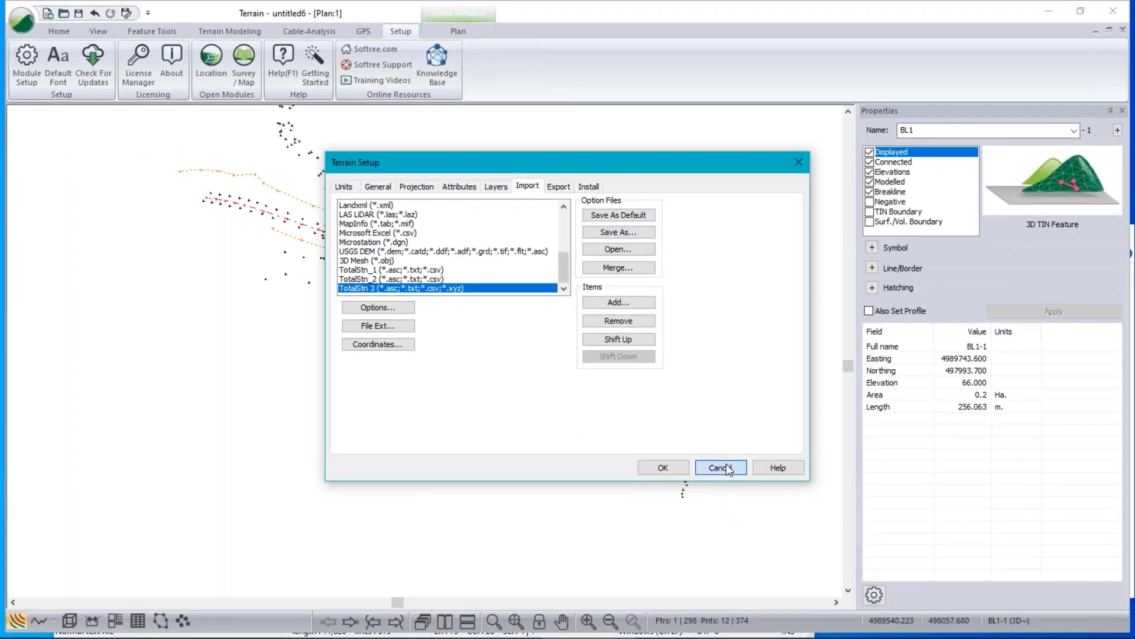
click(726, 464)
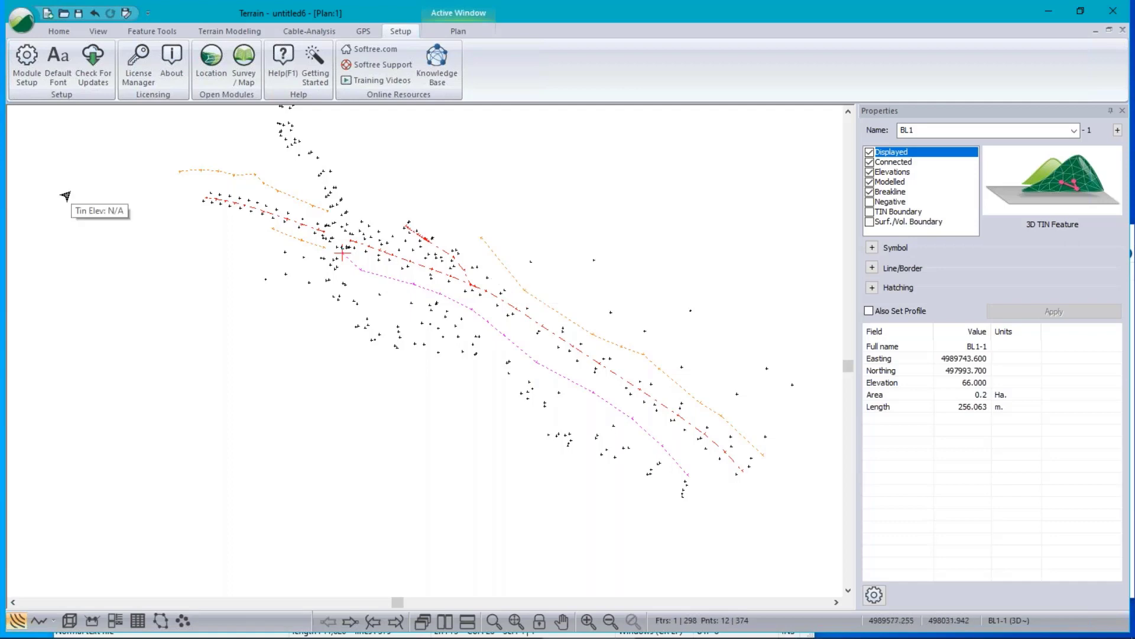
Open TS Topo Survey2.csv from the Road+Creek folder with the TotalStn_1 format and display the import properties of code CL*
click(27, 28)
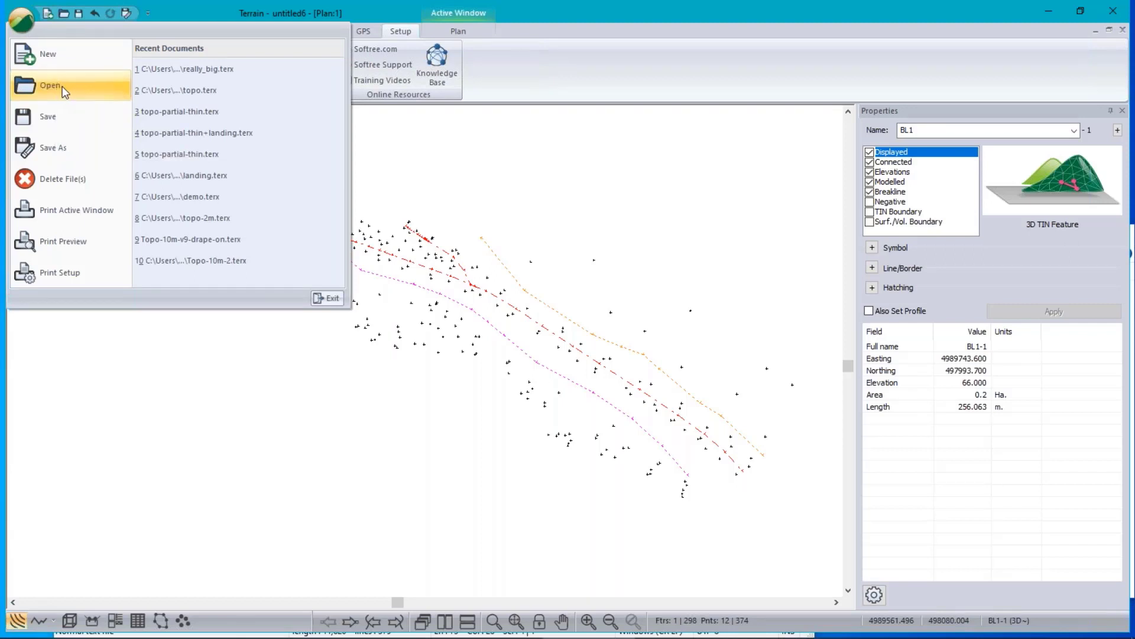
click(60, 86)
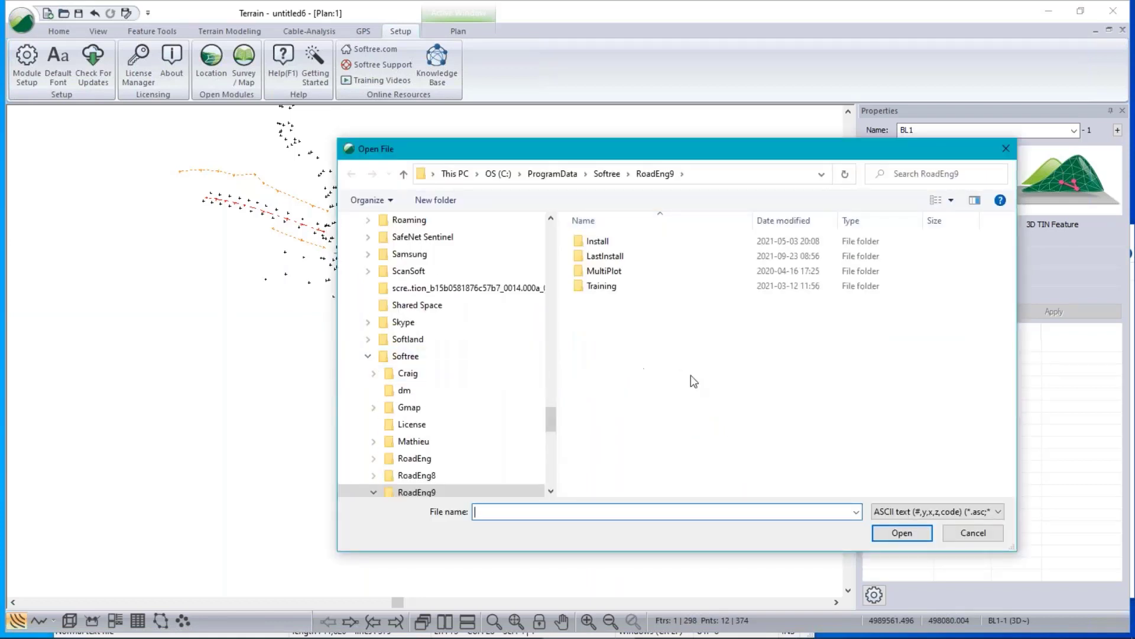
click(997, 511)
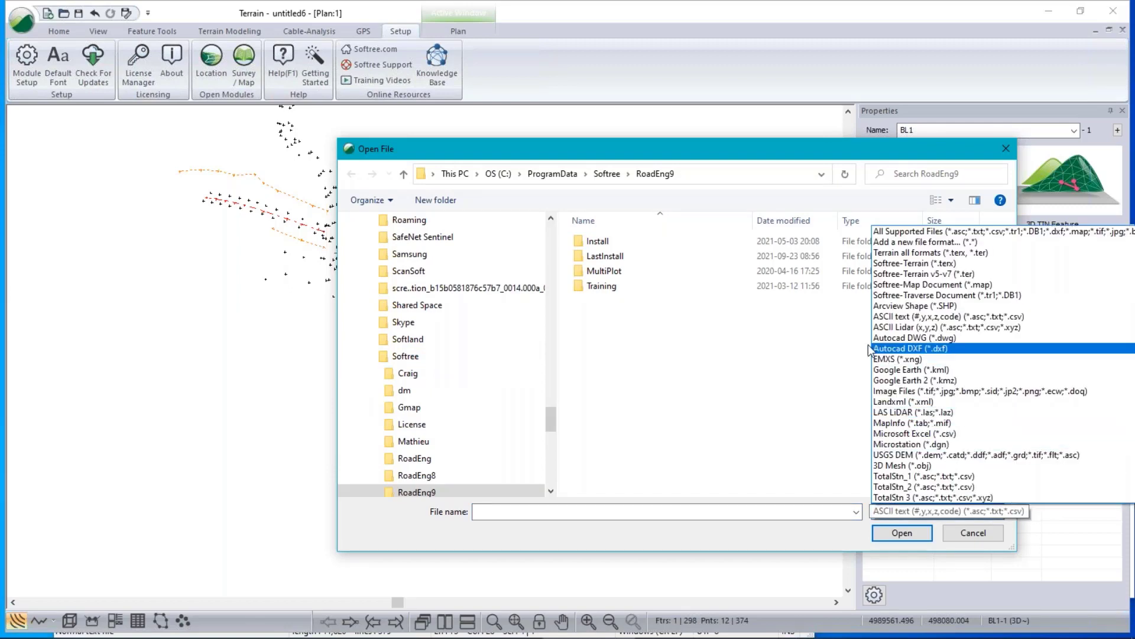
click(893, 476)
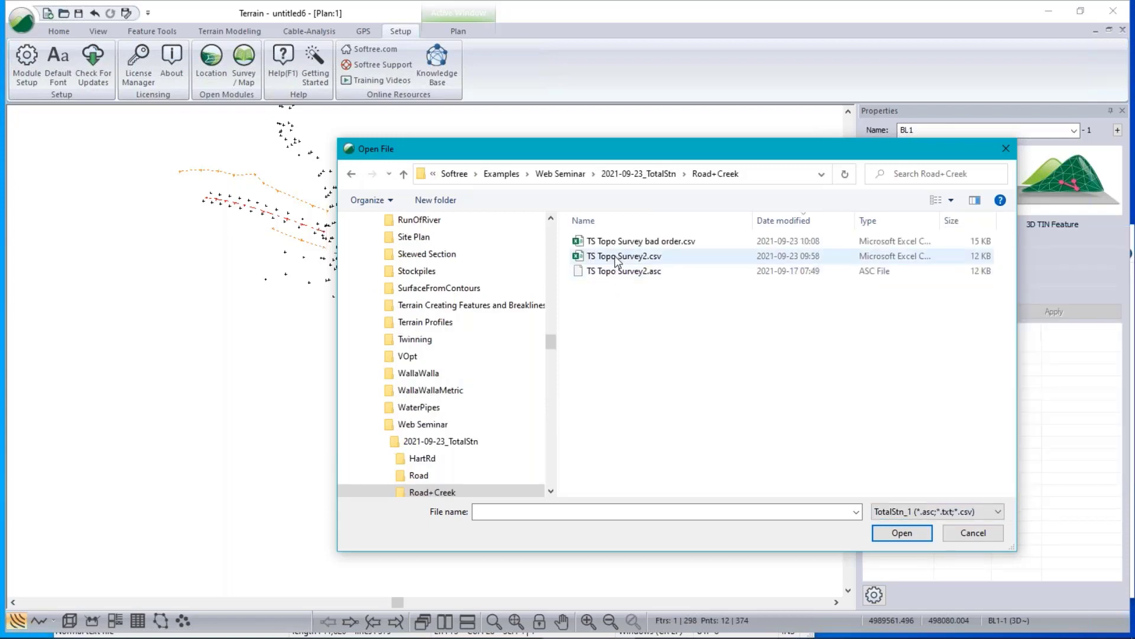
click(617, 257)
click(902, 533)
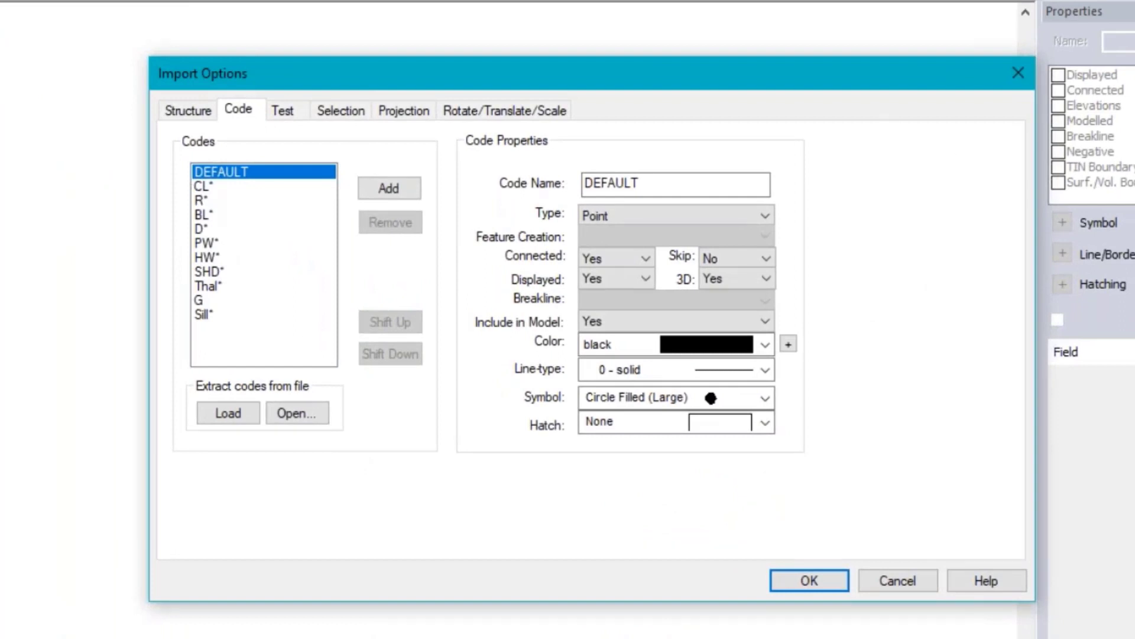
click(223, 185)
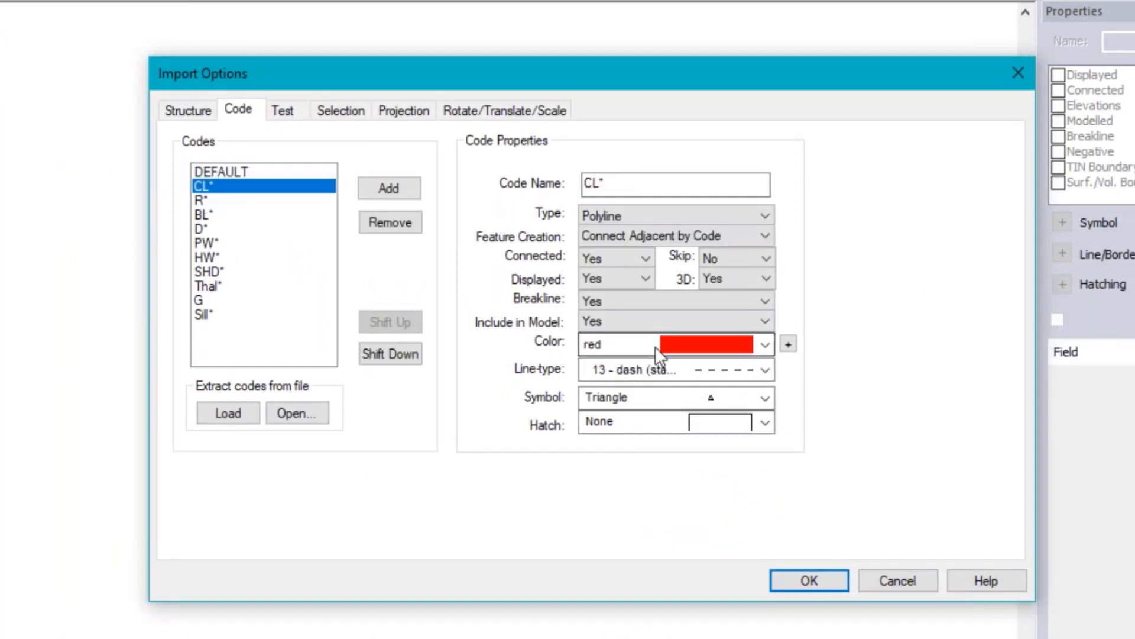
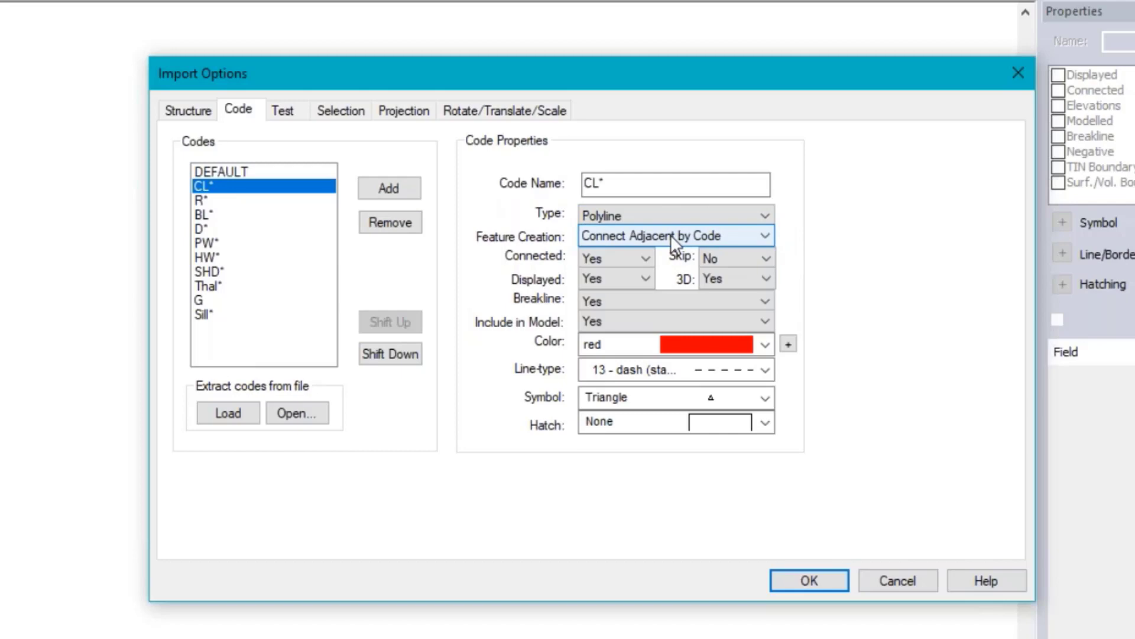
Switch to Notepad++ and examine how points are grouped by code in TS Topo Survey2.csv, including the SHD1, D2, Thal and PW1 runs
key(alt+Tab)
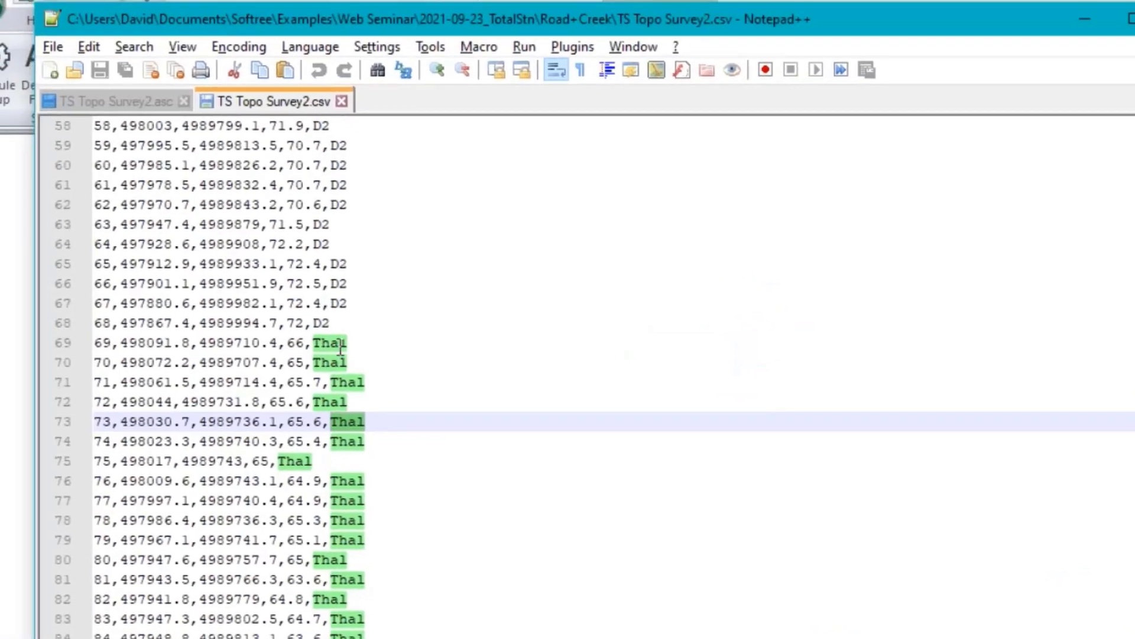
click(355, 638)
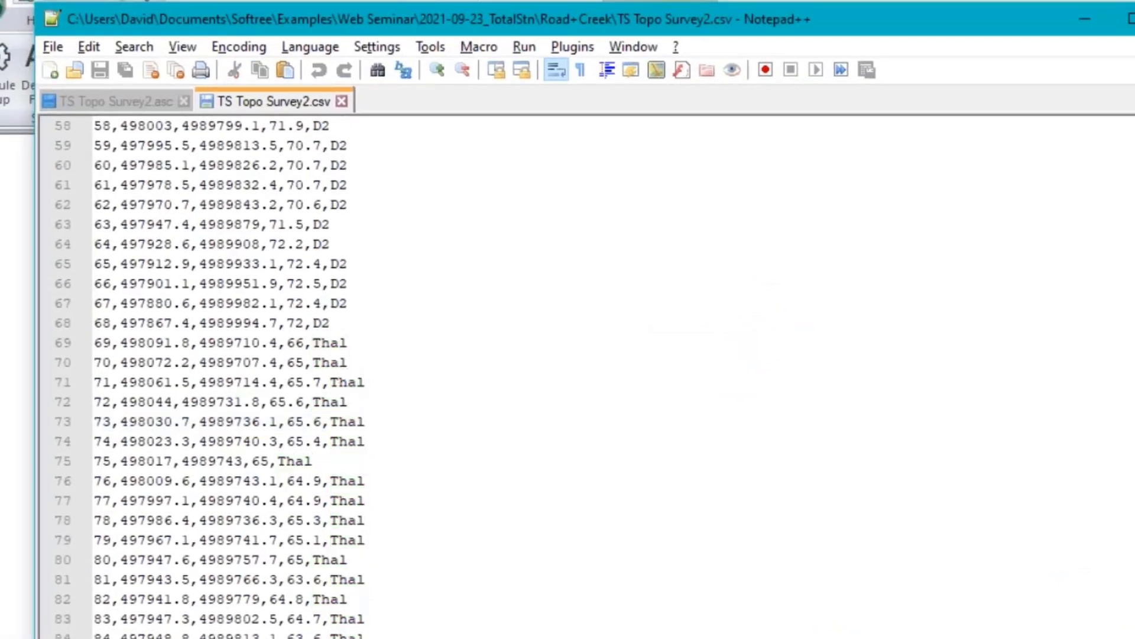
scroll(401, 633, down, 5)
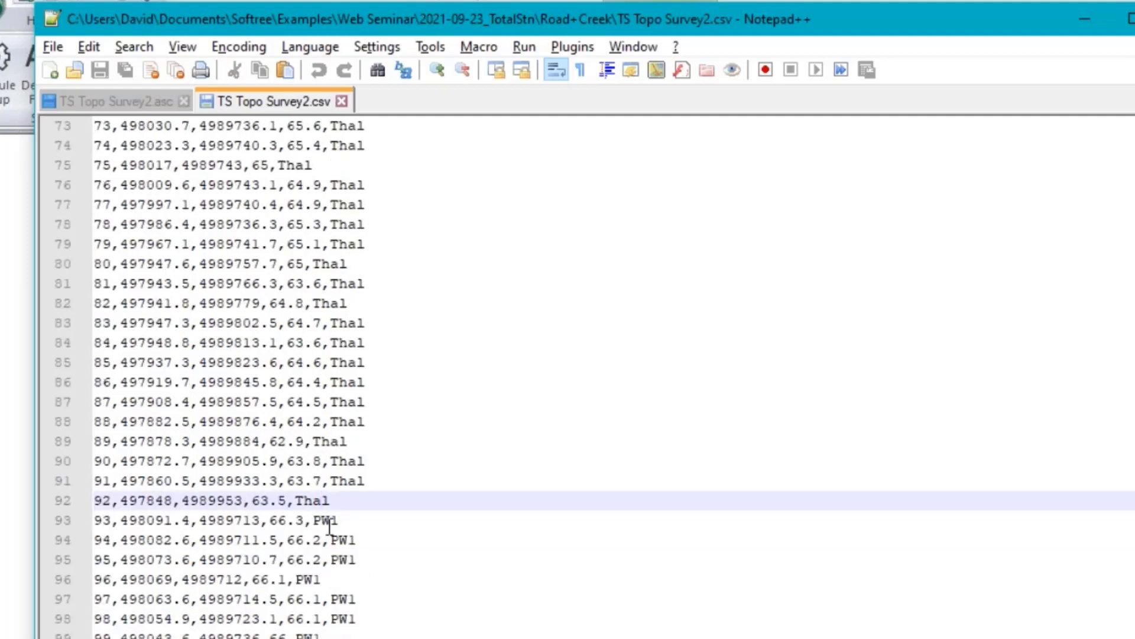
click(331, 523)
click(353, 541)
click(353, 560)
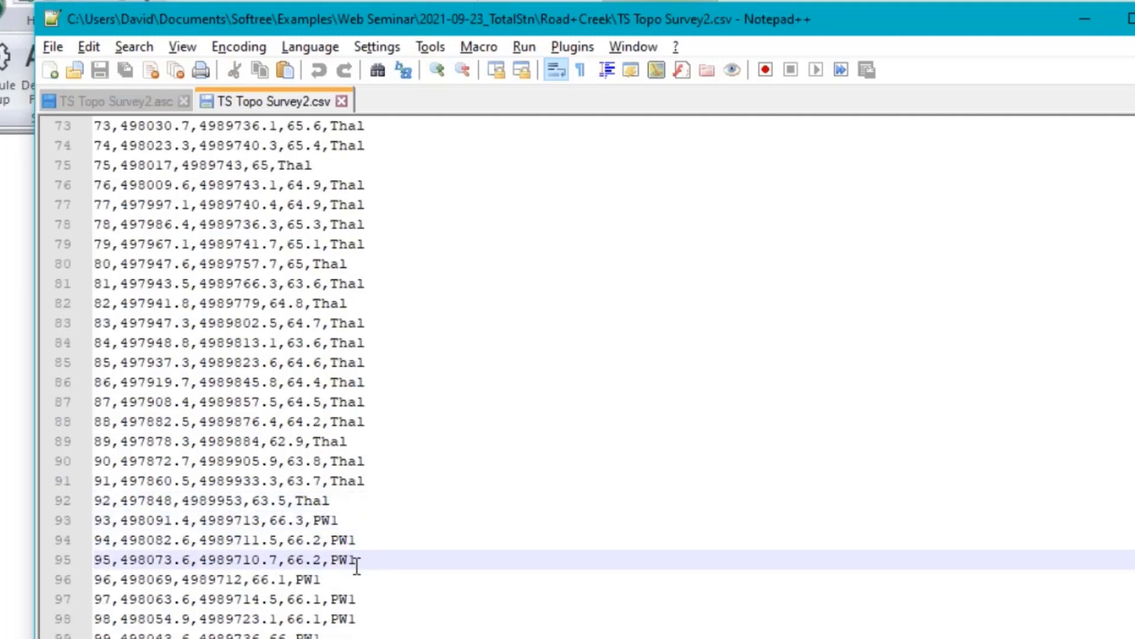
scroll(346, 636, down, 7)
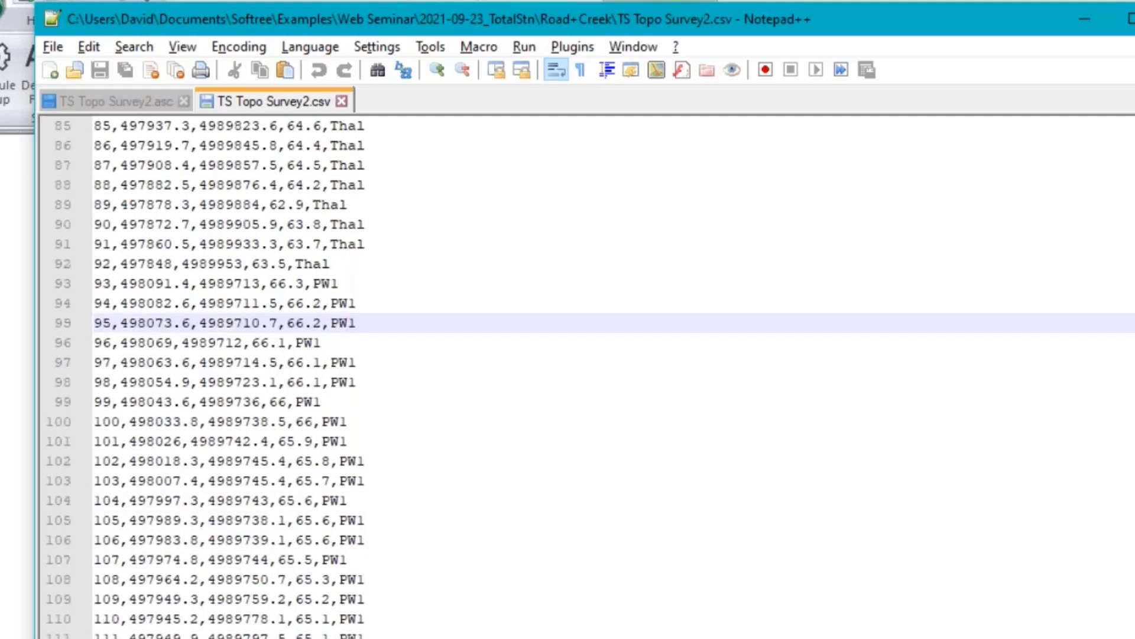
scroll(585, 377, down, 2)
scroll(628, 400, up, 17)
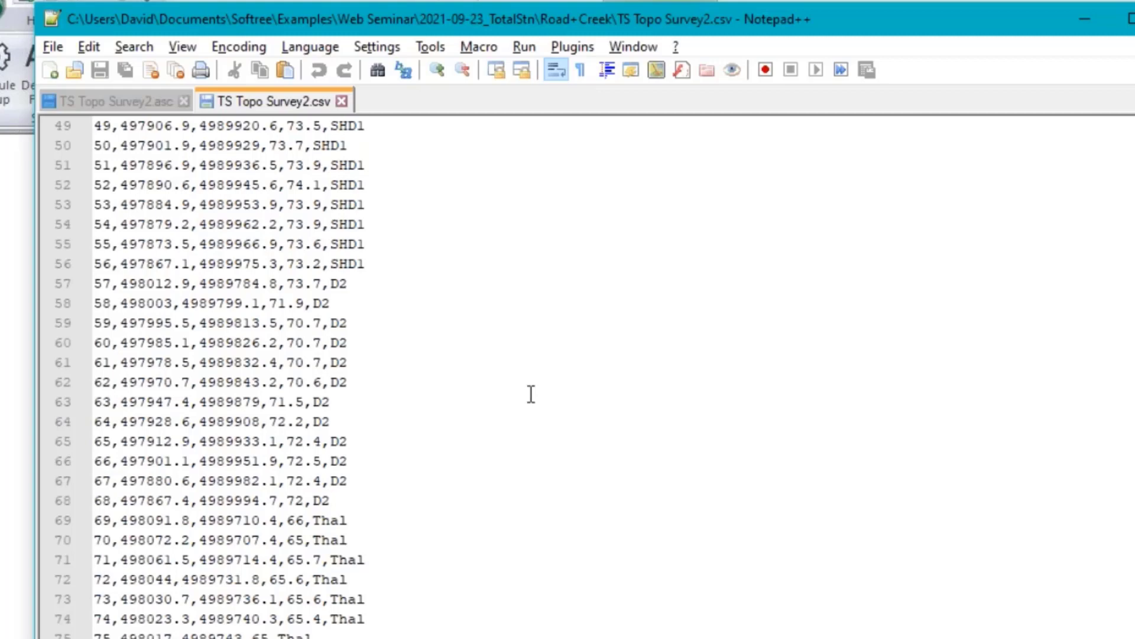
scroll(461, 383, up, 8)
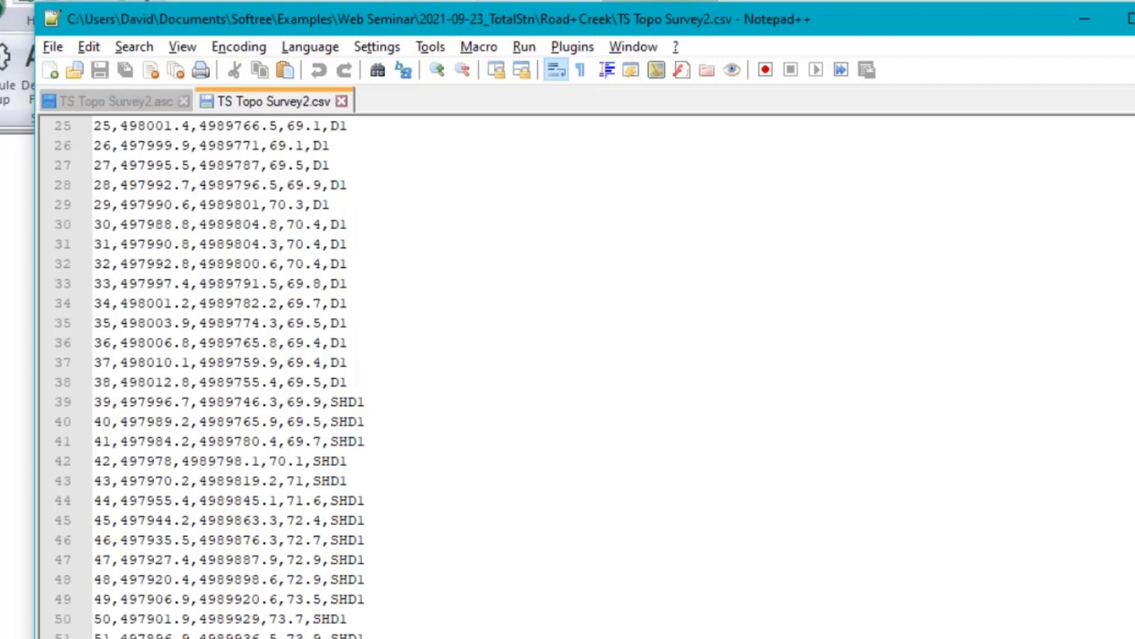
scroll(413, 578, down, 8)
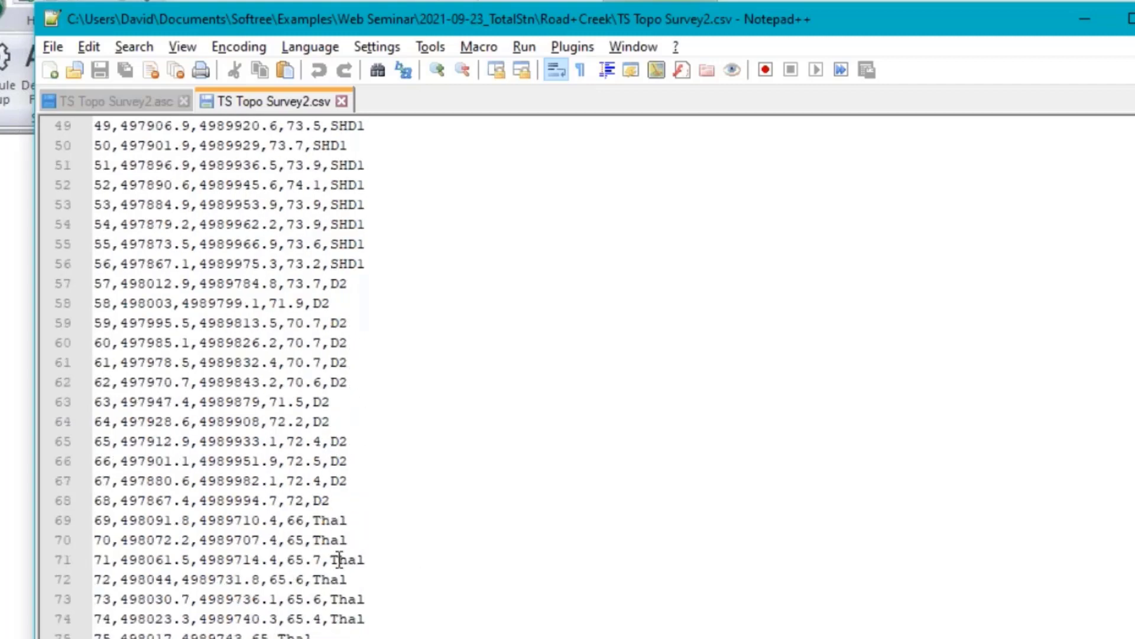
click(339, 559)
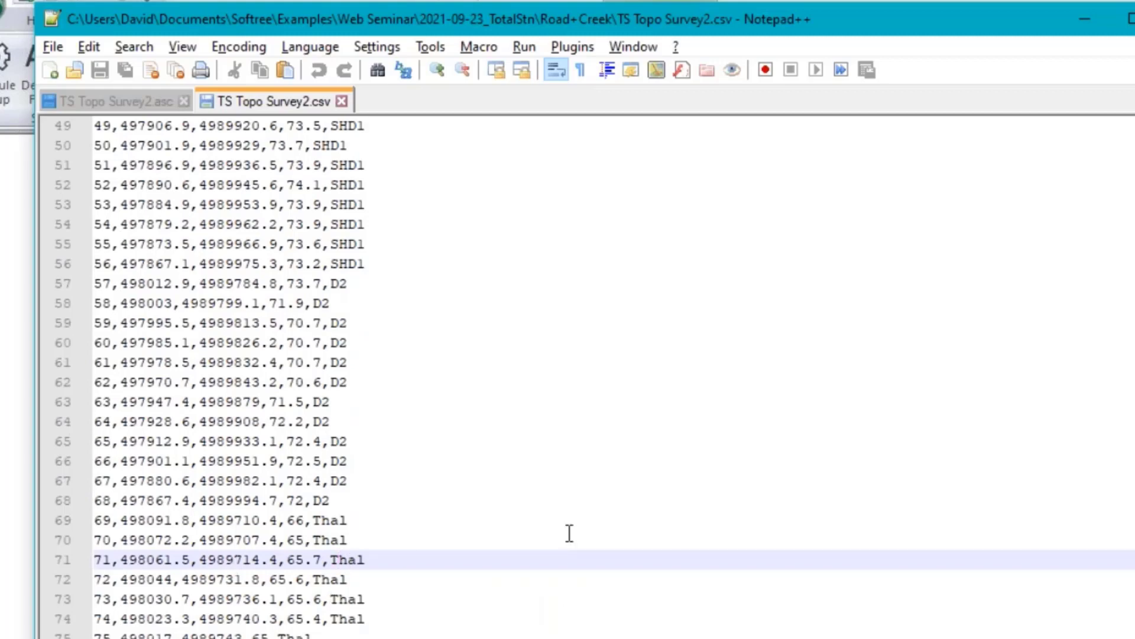
scroll(569, 532, down, 3)
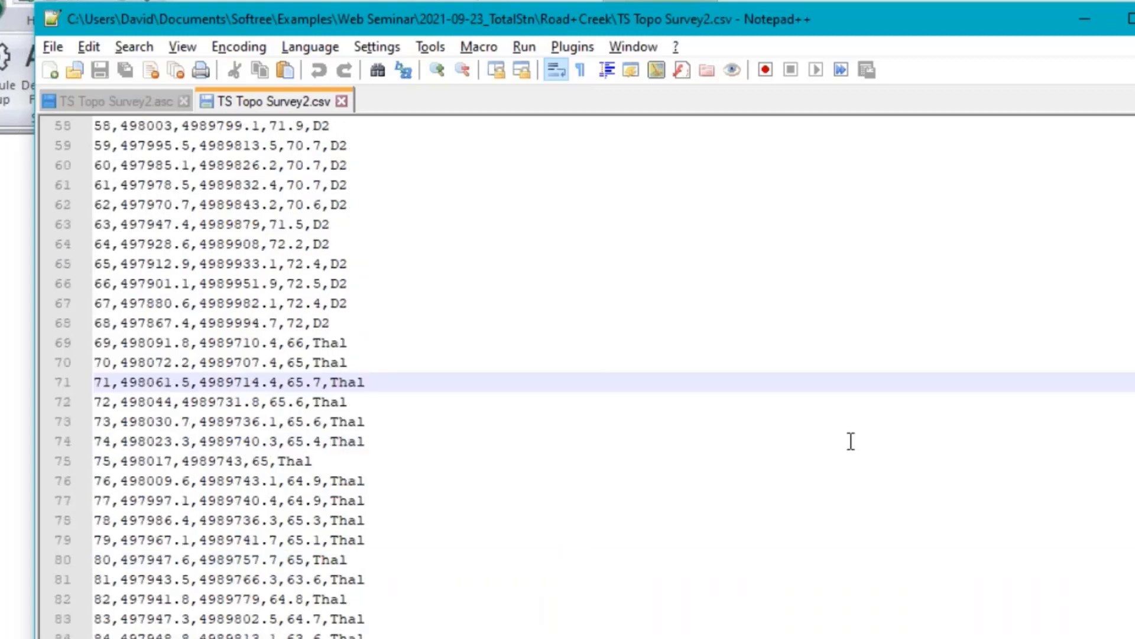
Return to the Terrain import options and set the feature creation of code CL* to Connect All by Code
key(alt+Tab)
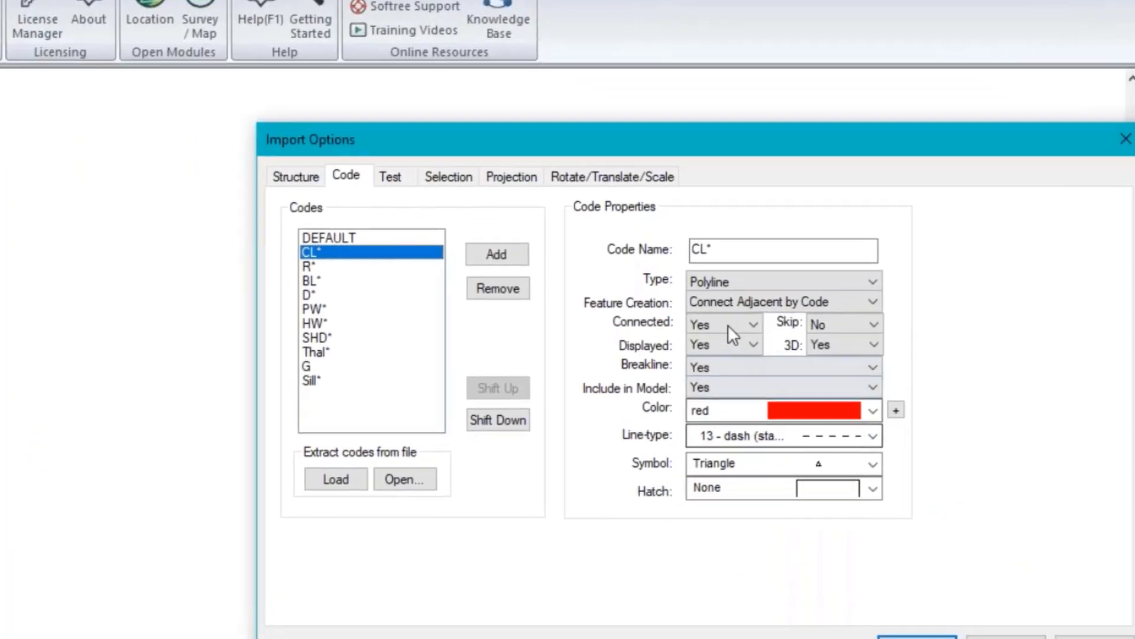
click(615, 236)
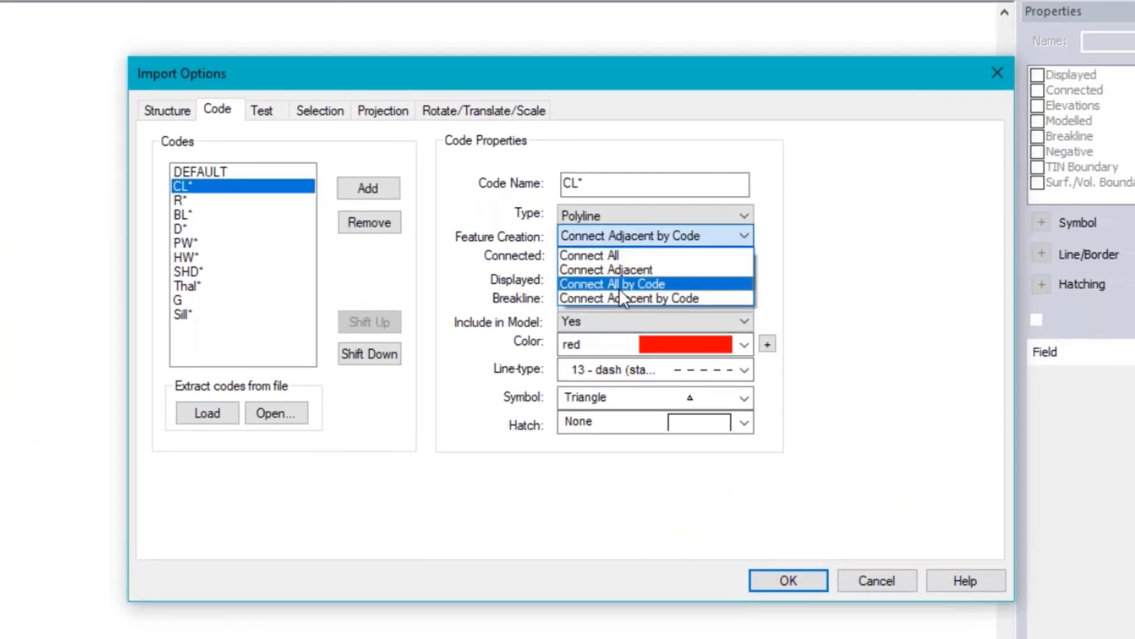
click(618, 285)
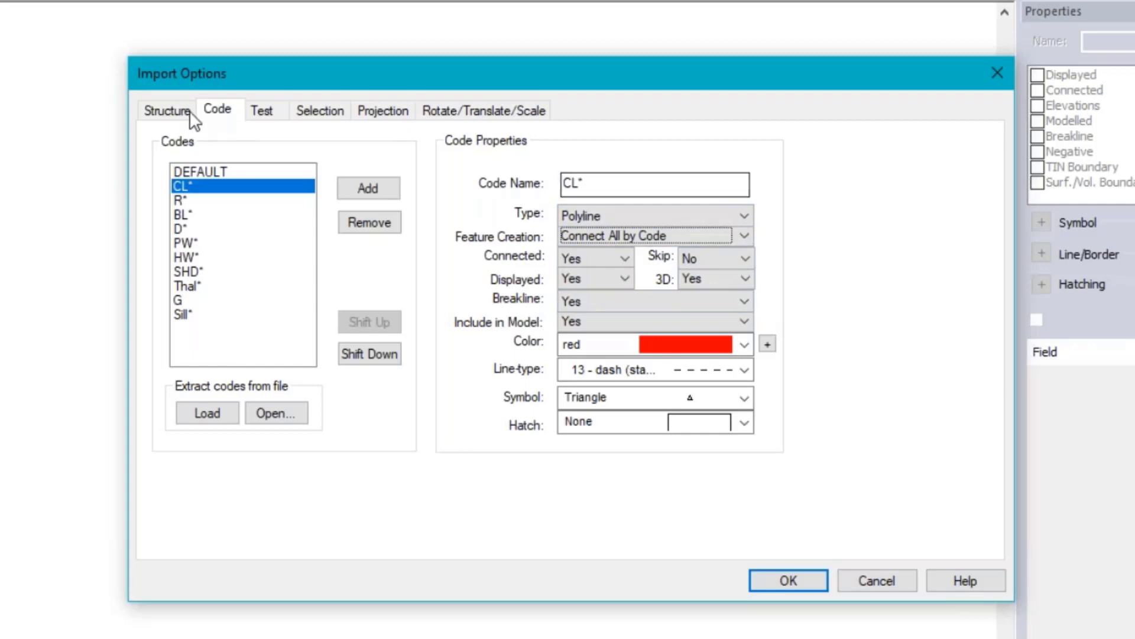
Check the terminate character in the TotalStn_1 feature detection settings, cancel without changes, and display the properties of code CL* again
click(167, 110)
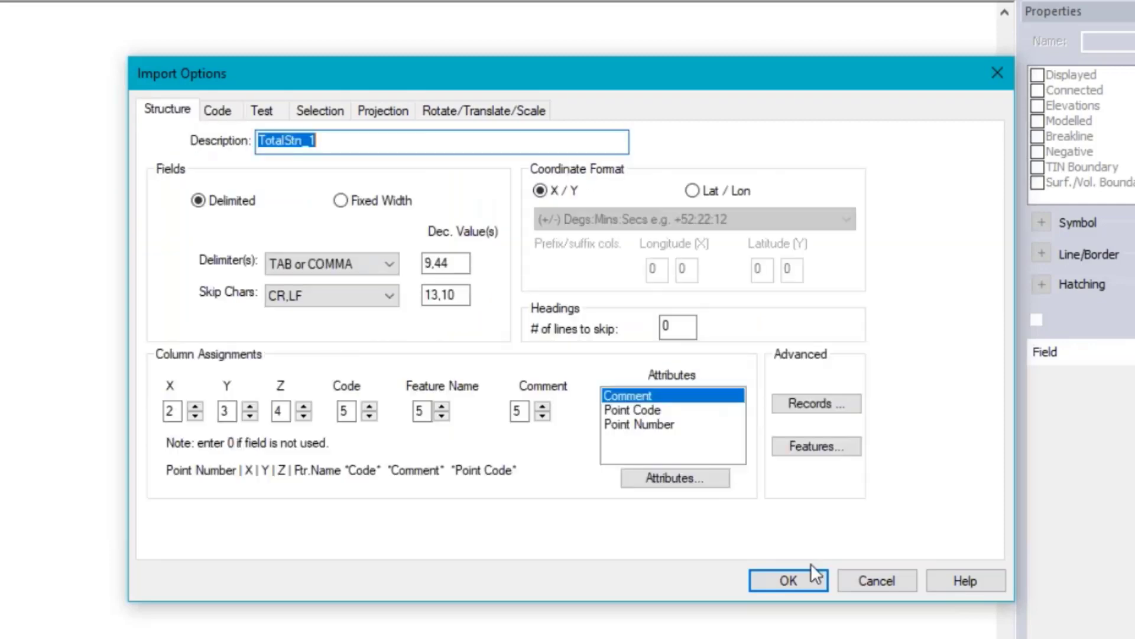
click(825, 442)
double_click(763, 410)
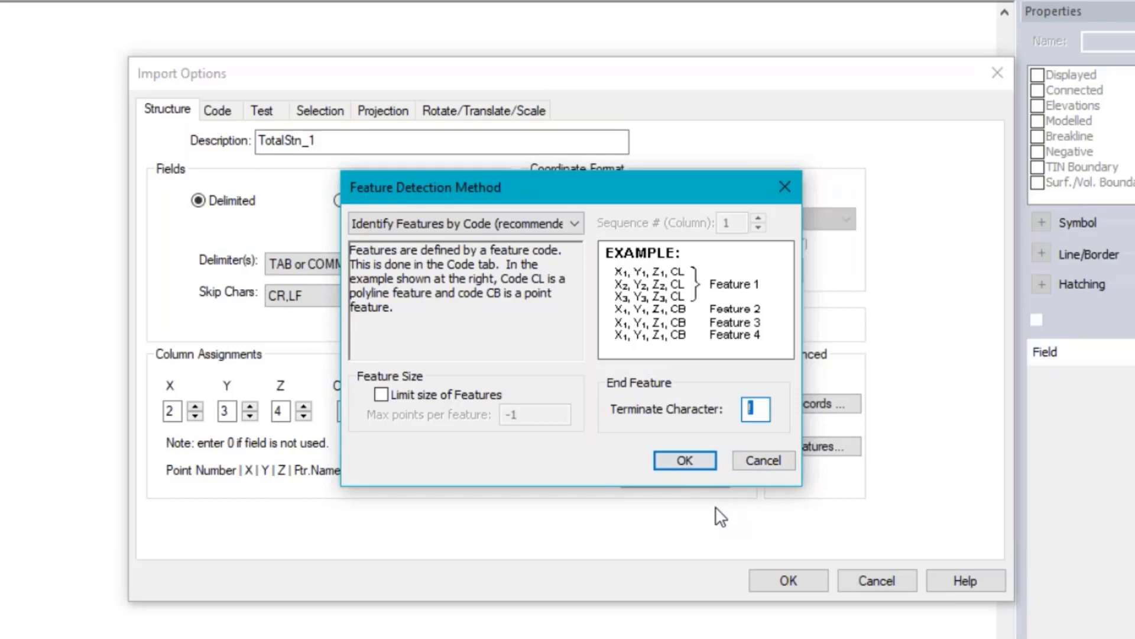
click(761, 463)
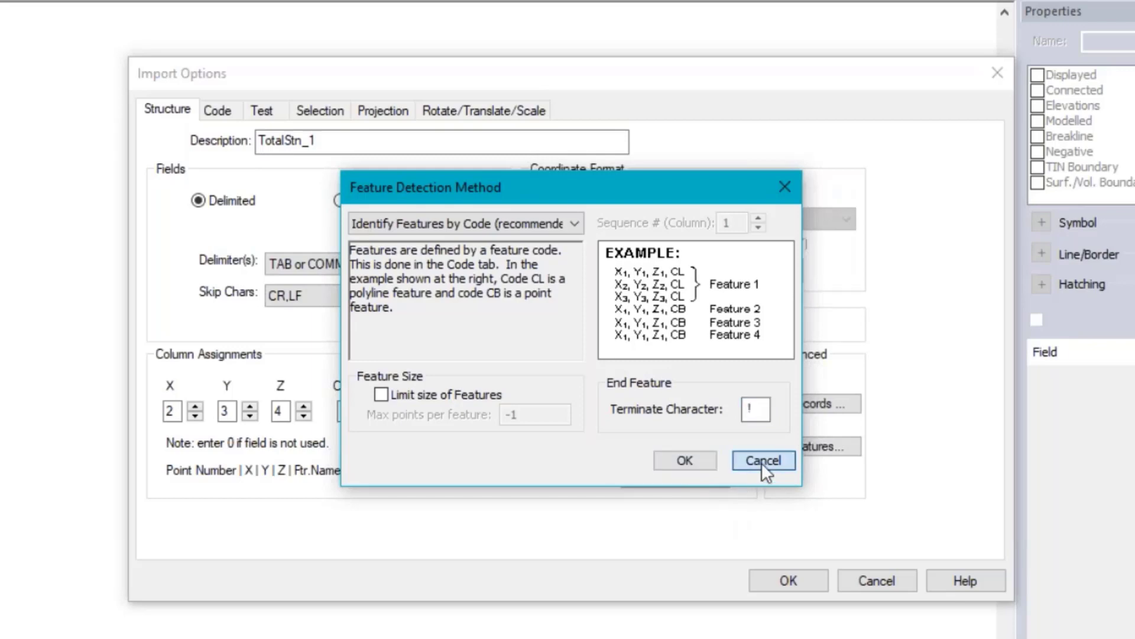
click(218, 110)
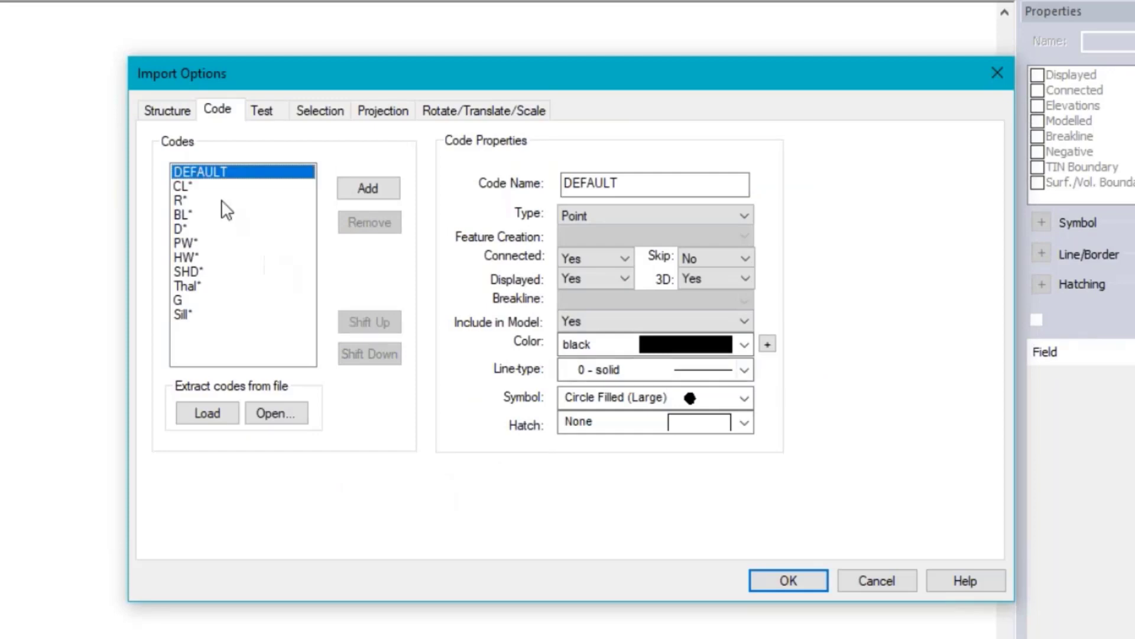
click(202, 183)
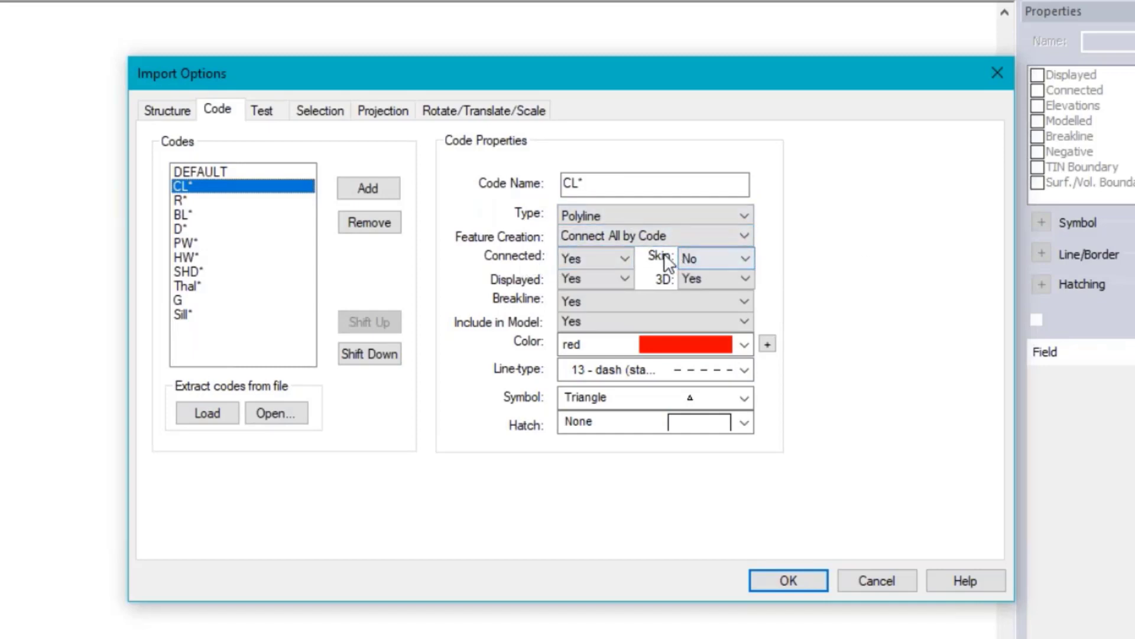
Check the Skip choices for code CL*, try setting Include in Model to No, and cancel the import options
click(745, 257)
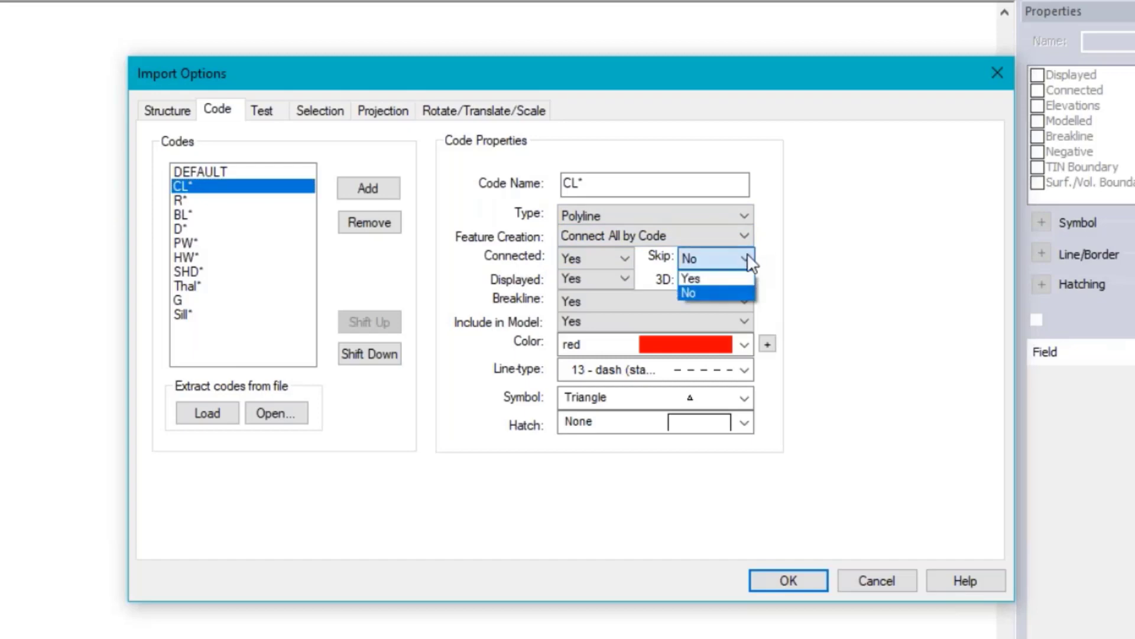
click(740, 253)
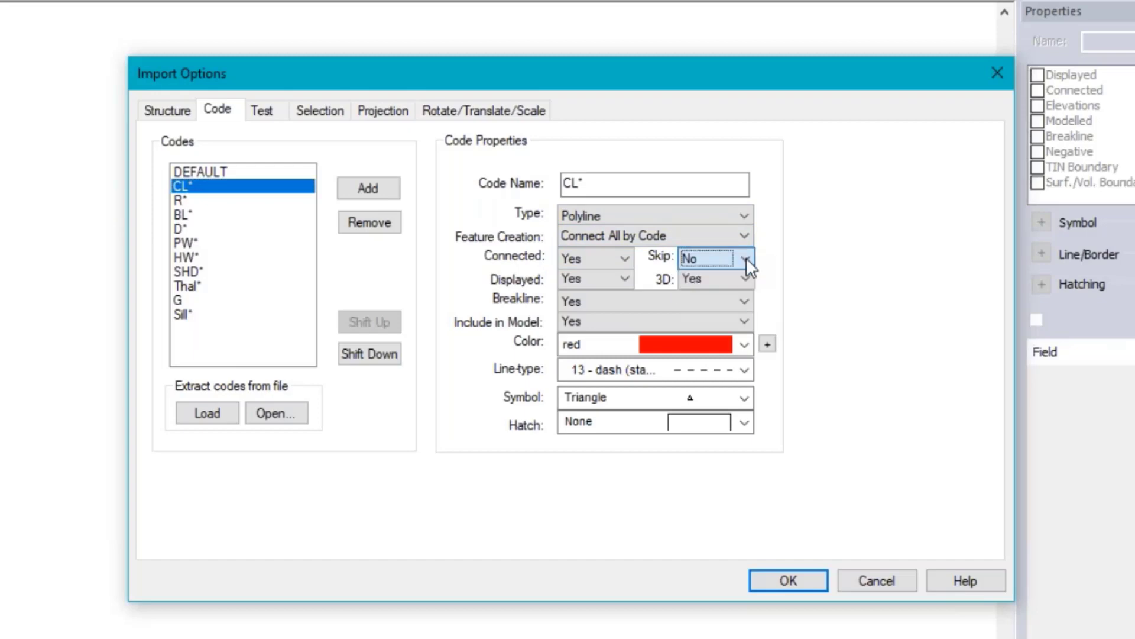
click(610, 325)
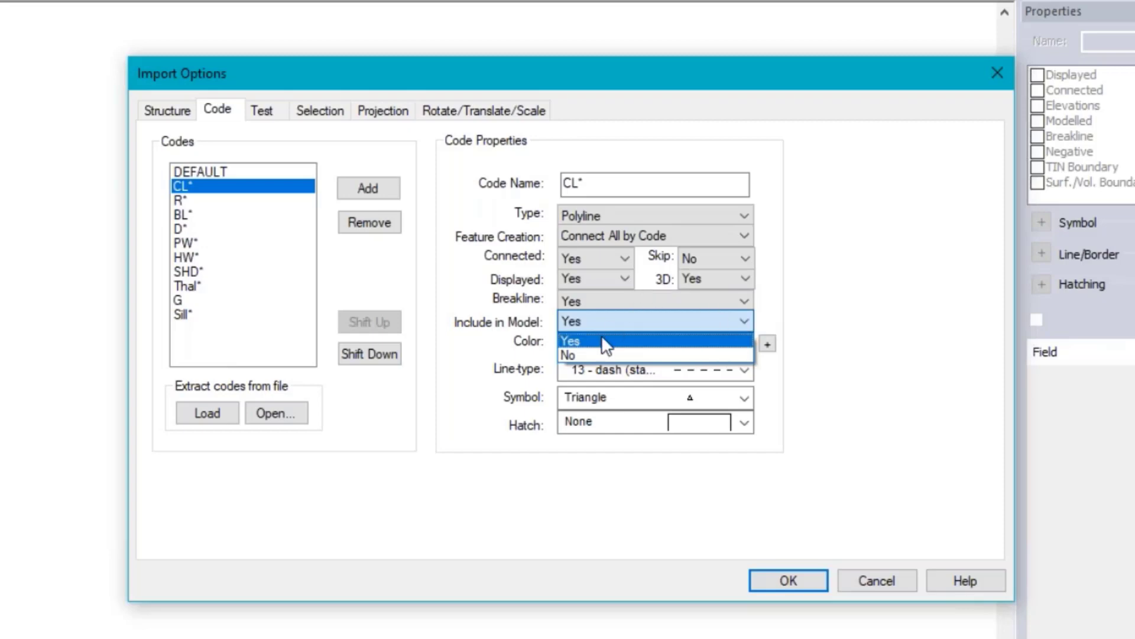
click(598, 355)
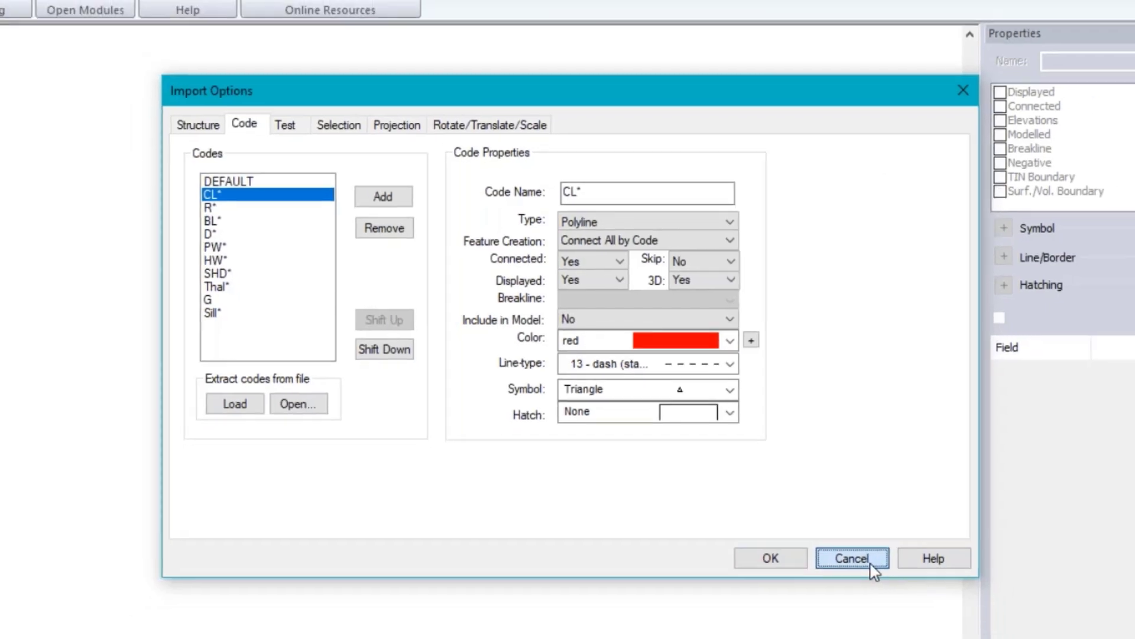
click(876, 580)
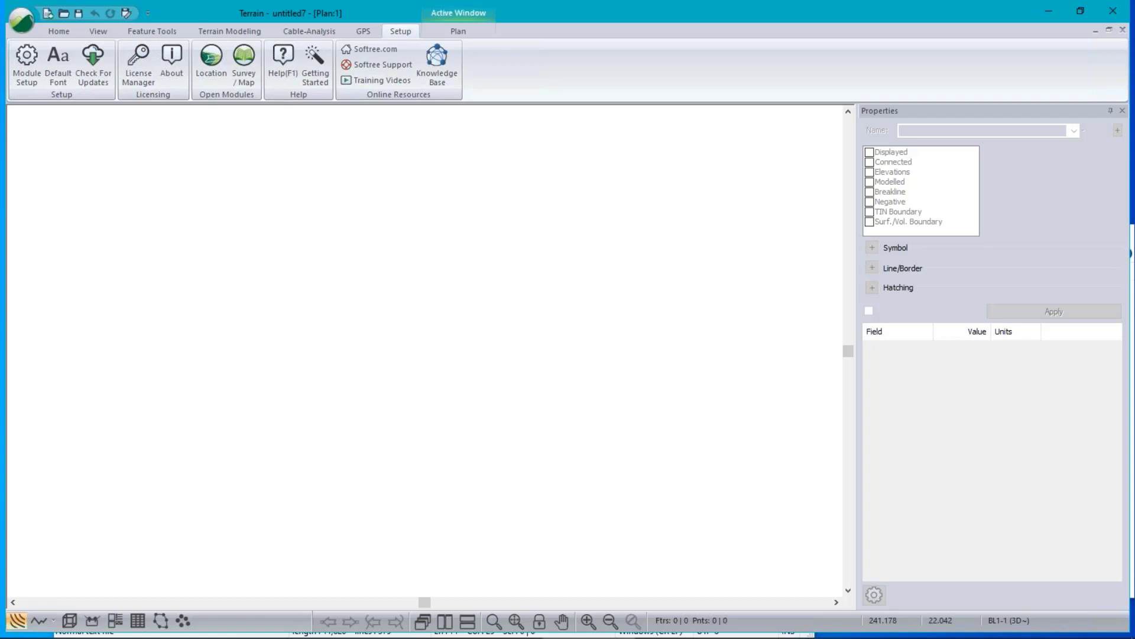
Check the list of import formats and option file commands in the Terrain module setup, and close it without changes
click(23, 23)
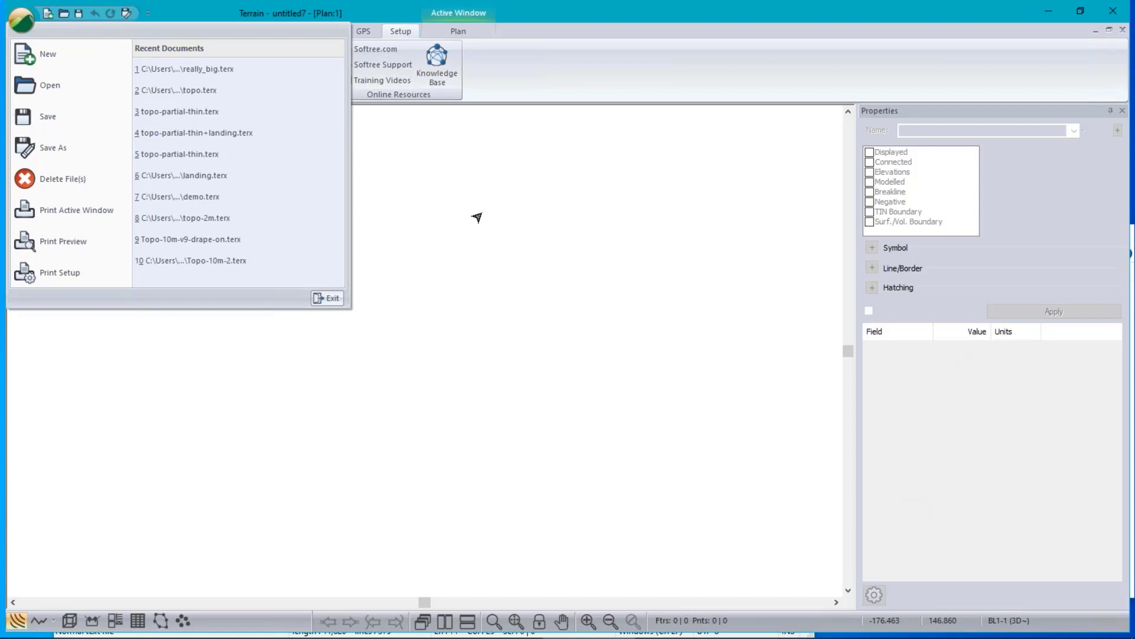
click(671, 31)
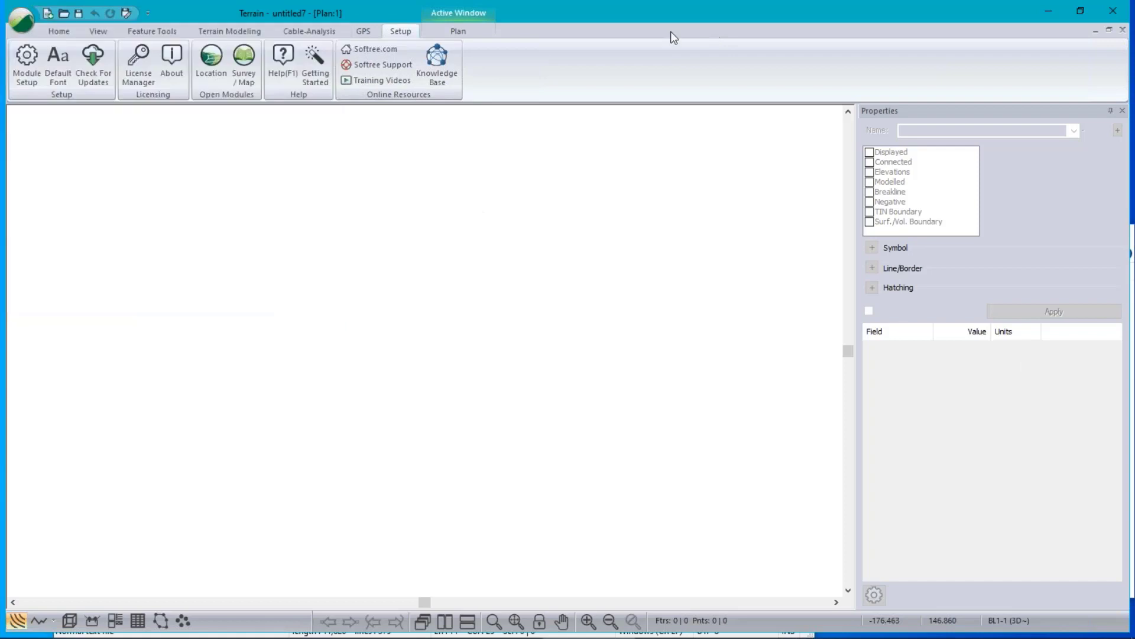
click(26, 62)
click(535, 185)
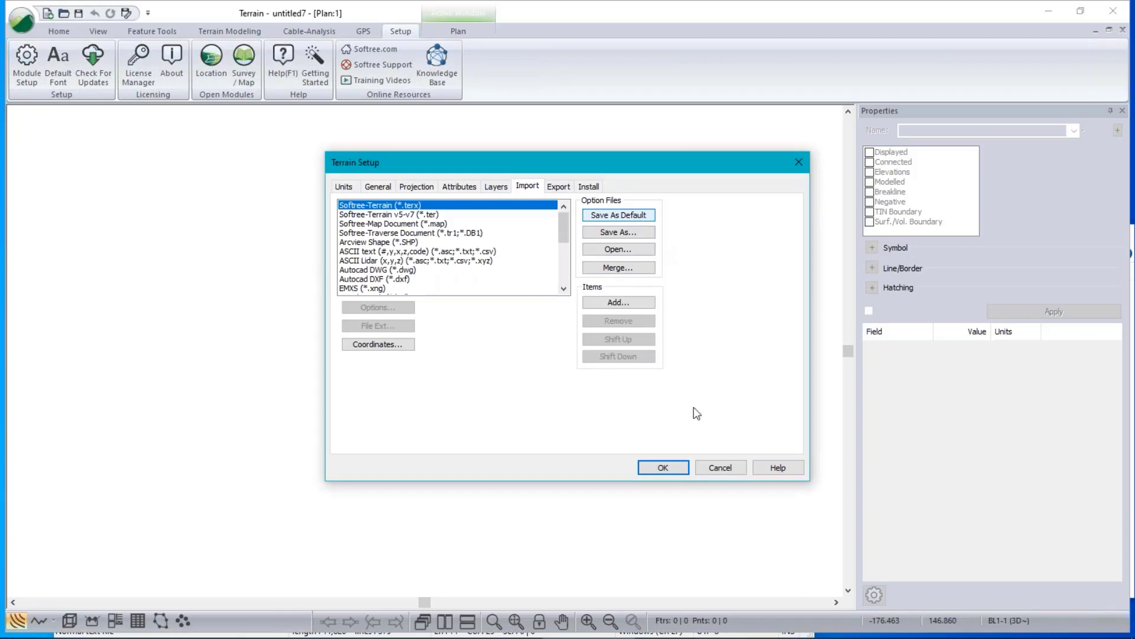
click(728, 468)
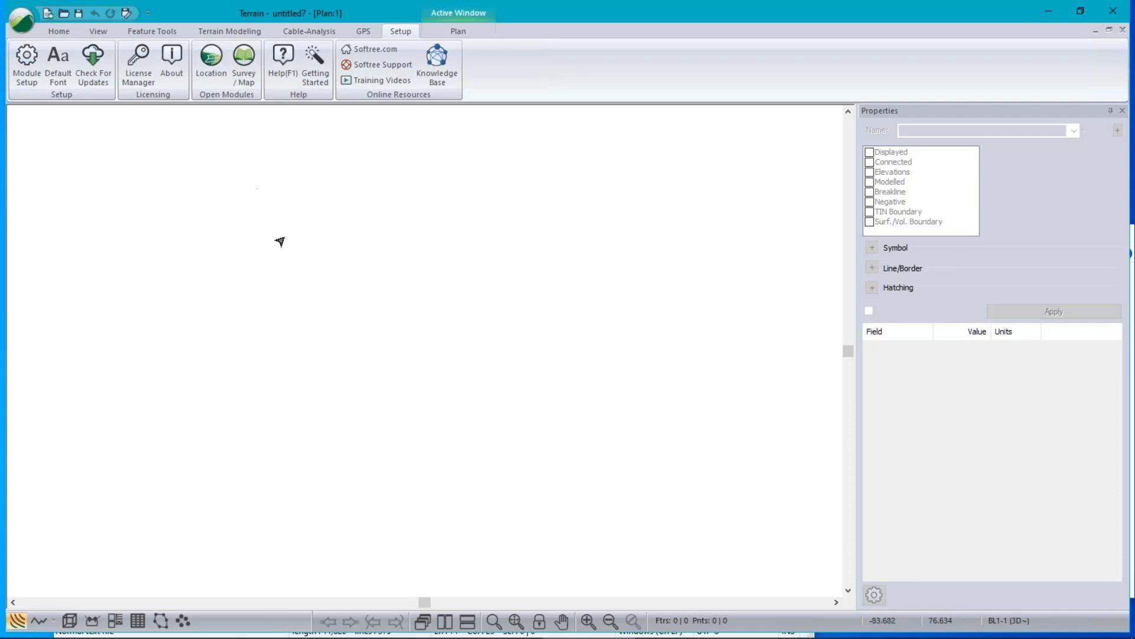
Import a survey file from the 2021-09-23_TotalStn folder with the TotalStn_2 format, continuing without coordinate conversion
click(20, 28)
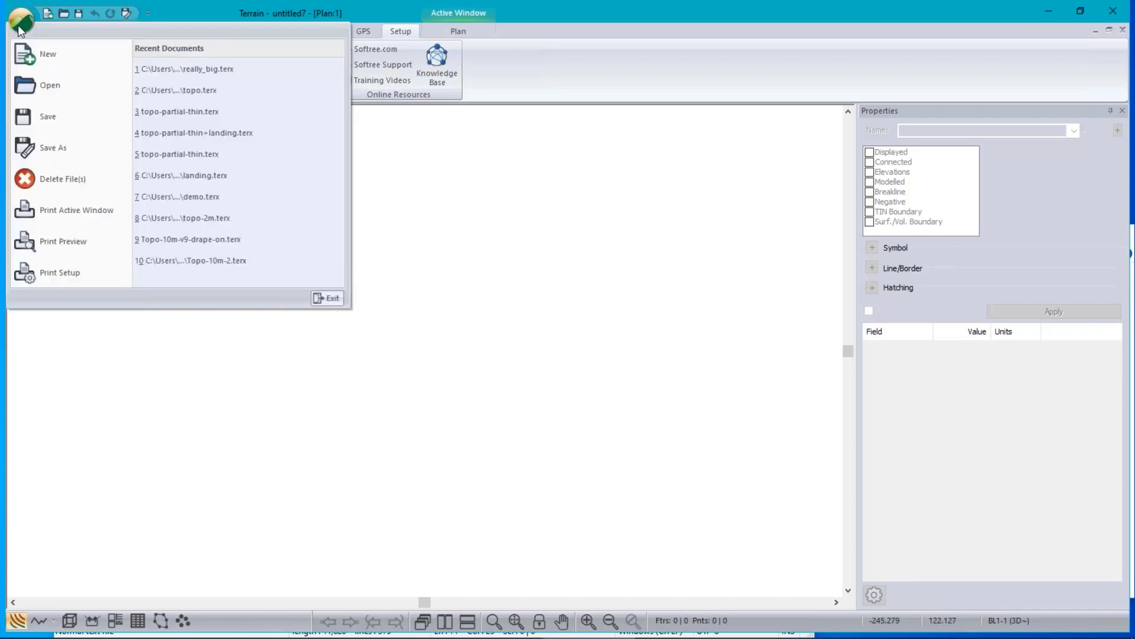
click(399, 208)
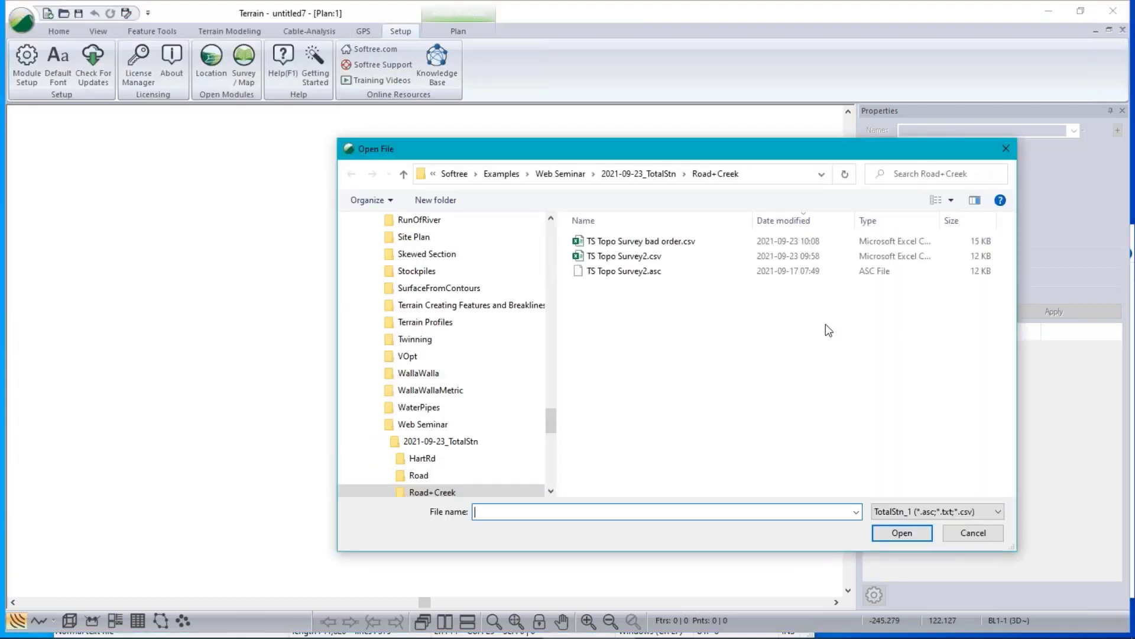
click(998, 513)
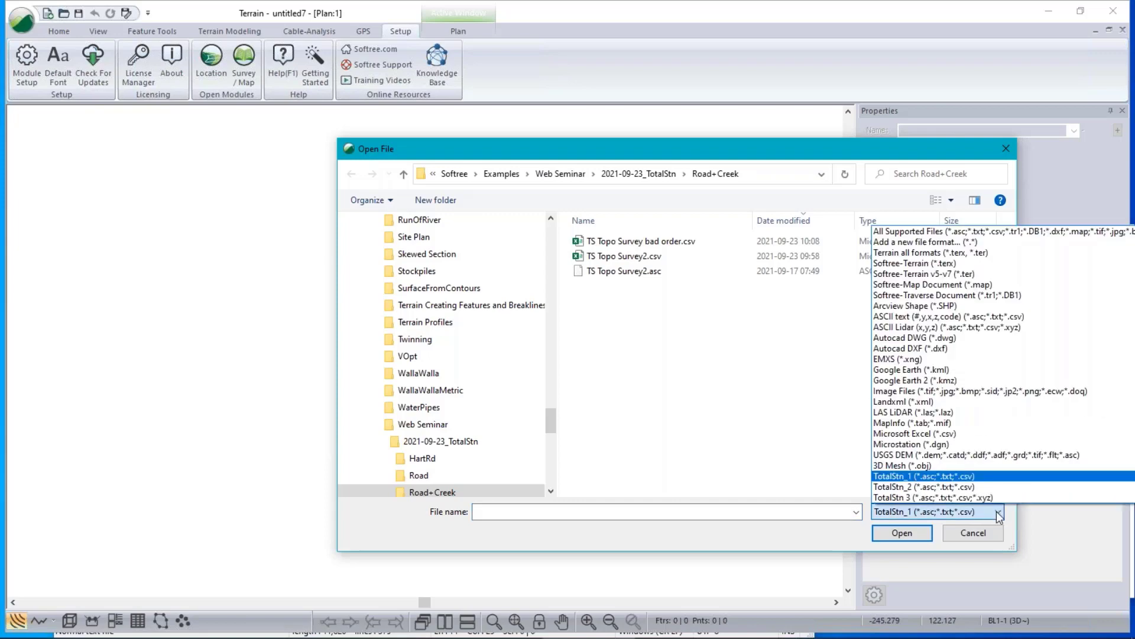
click(930, 487)
click(663, 175)
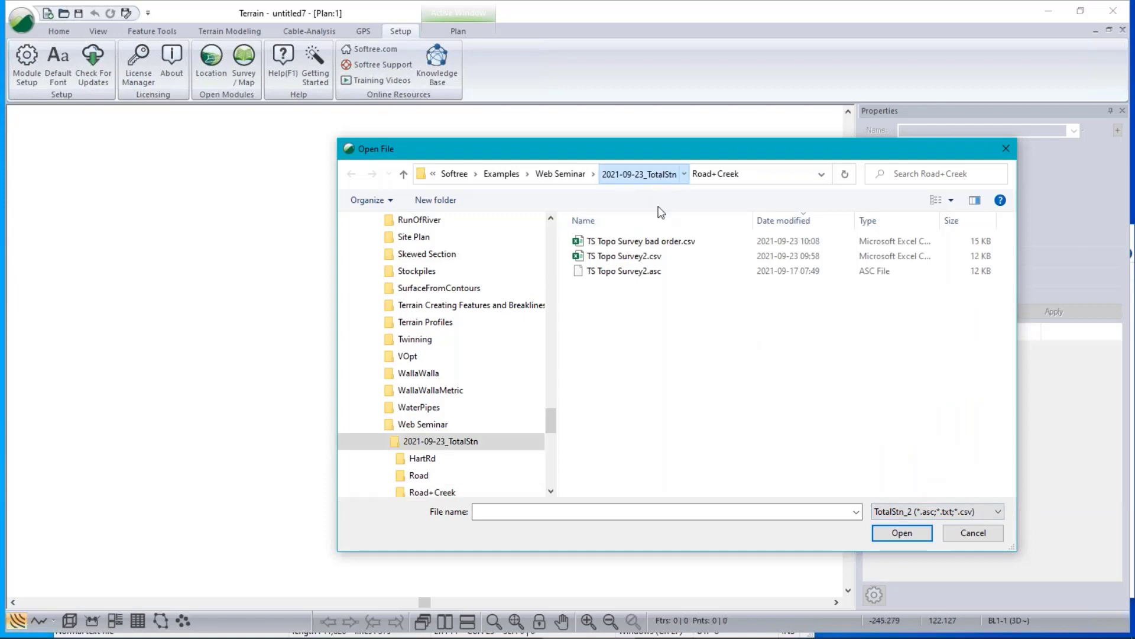
double_click(590, 255)
click(726, 242)
click(902, 533)
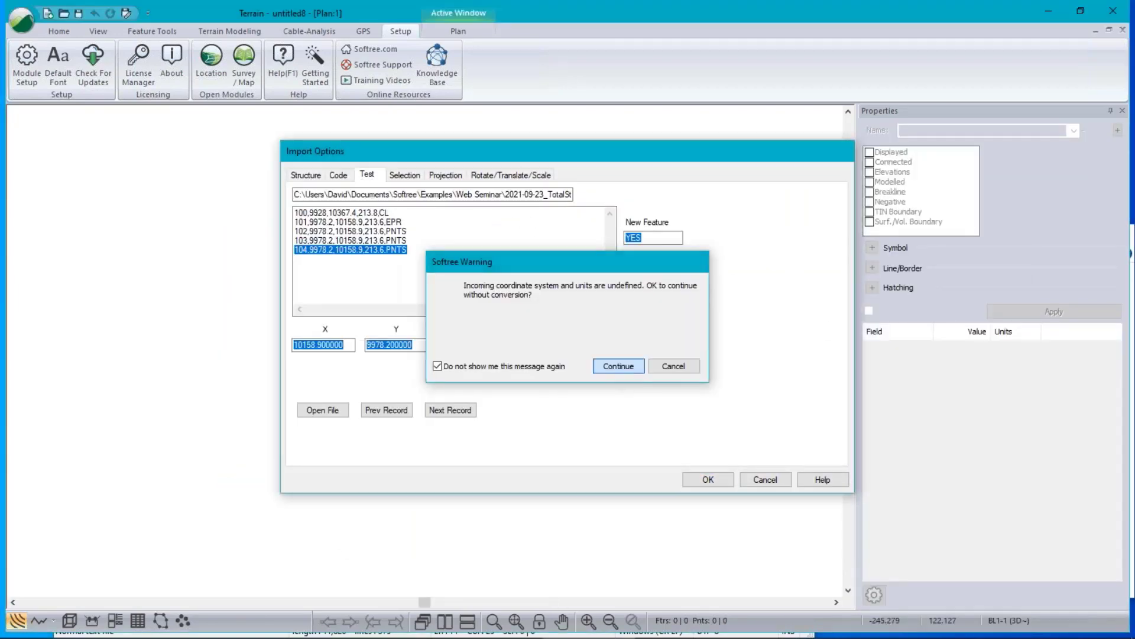
click(615, 365)
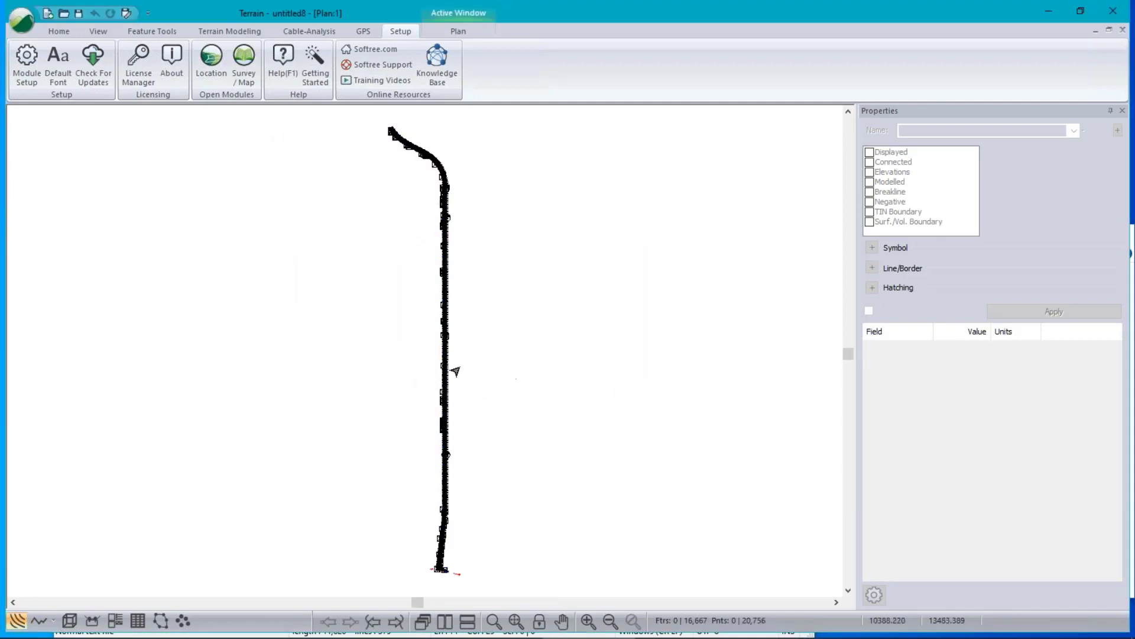
Select the DITR ditch feature among the imported road lines to display its properties
scroll(438, 408, up, 4)
scroll(438, 462, up, 3)
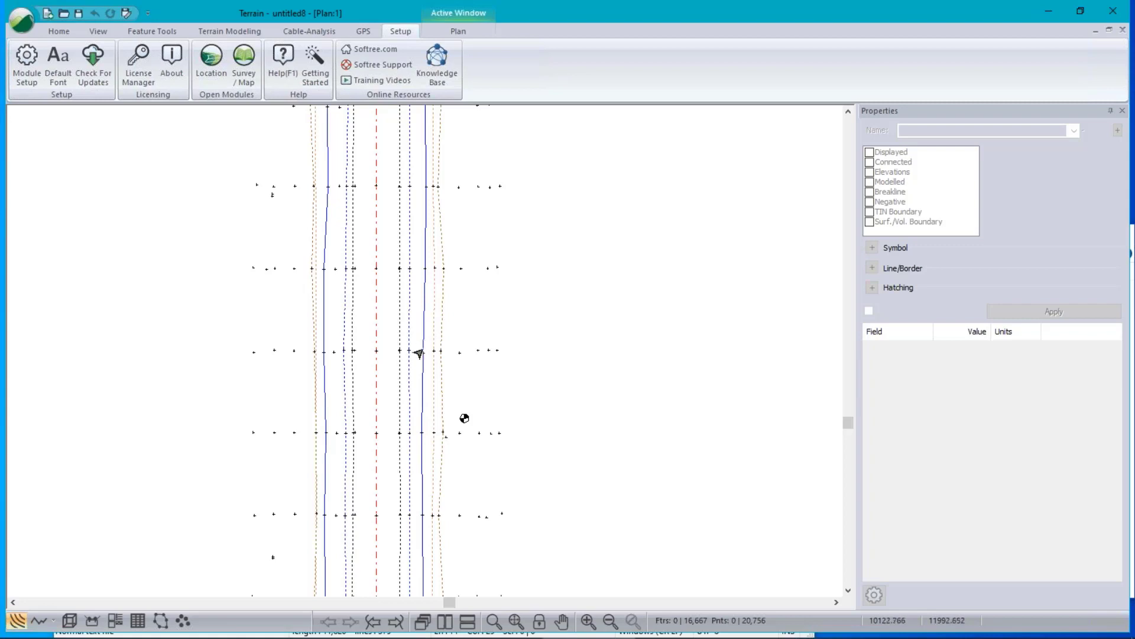
click(416, 439)
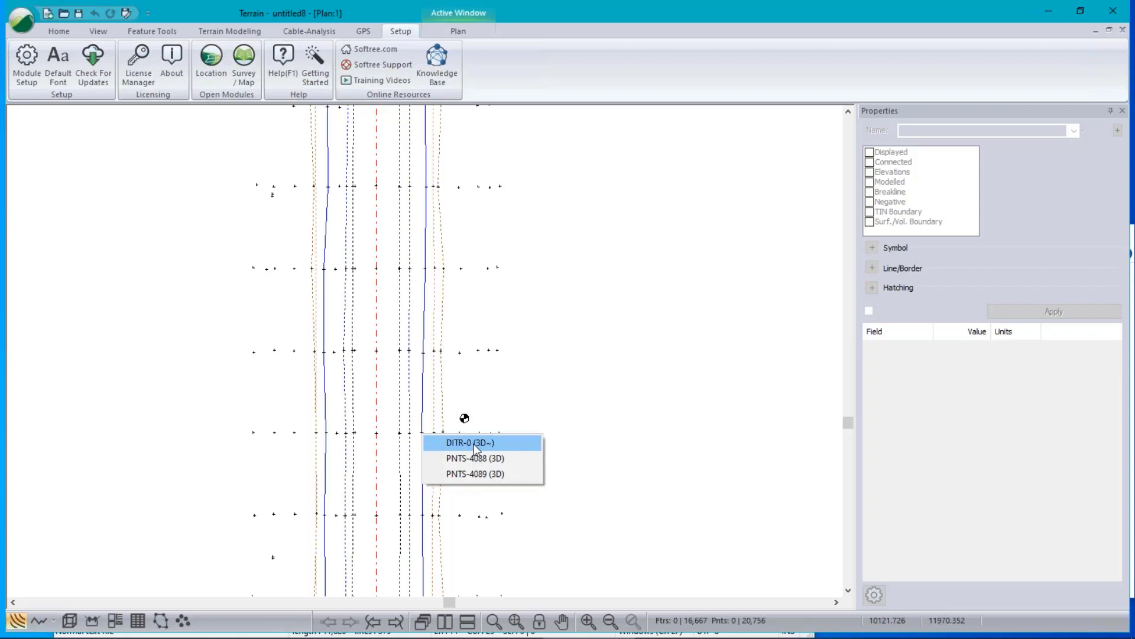
click(424, 355)
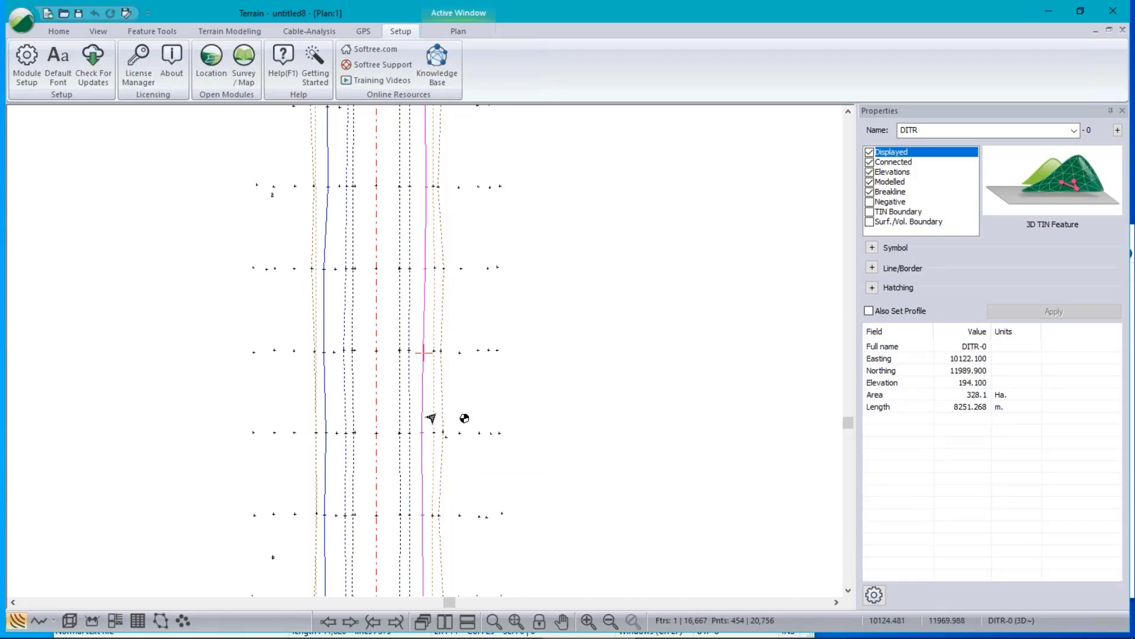
Follow the road corridor to its southern end and examine how the lines connect at the intersection
scroll(421, 341, down, 3)
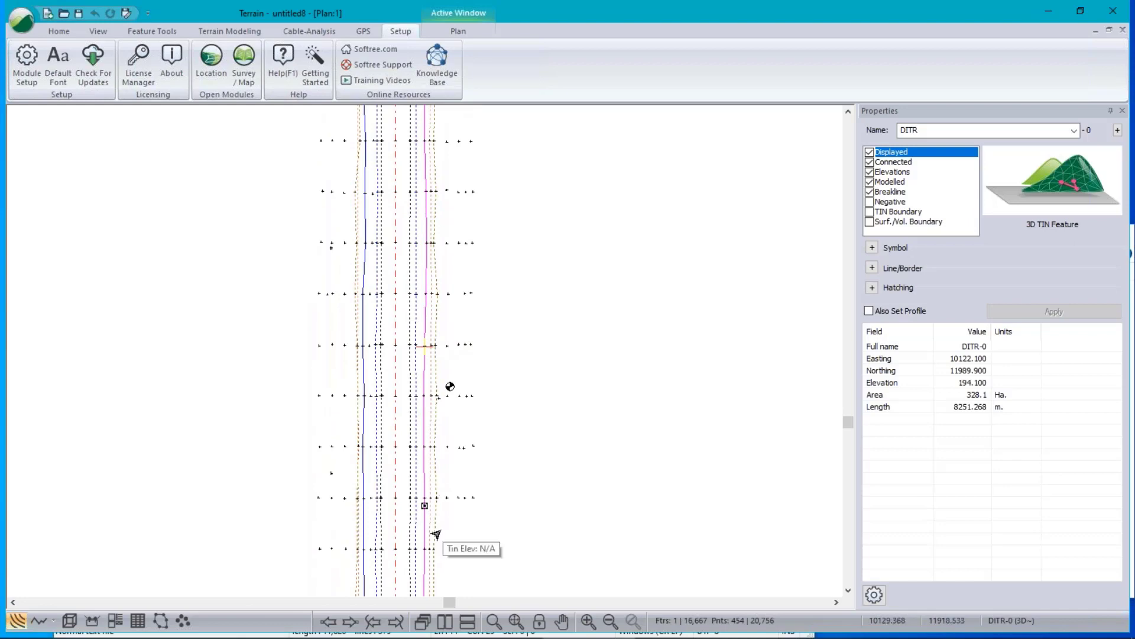
scroll(410, 540, down, 3)
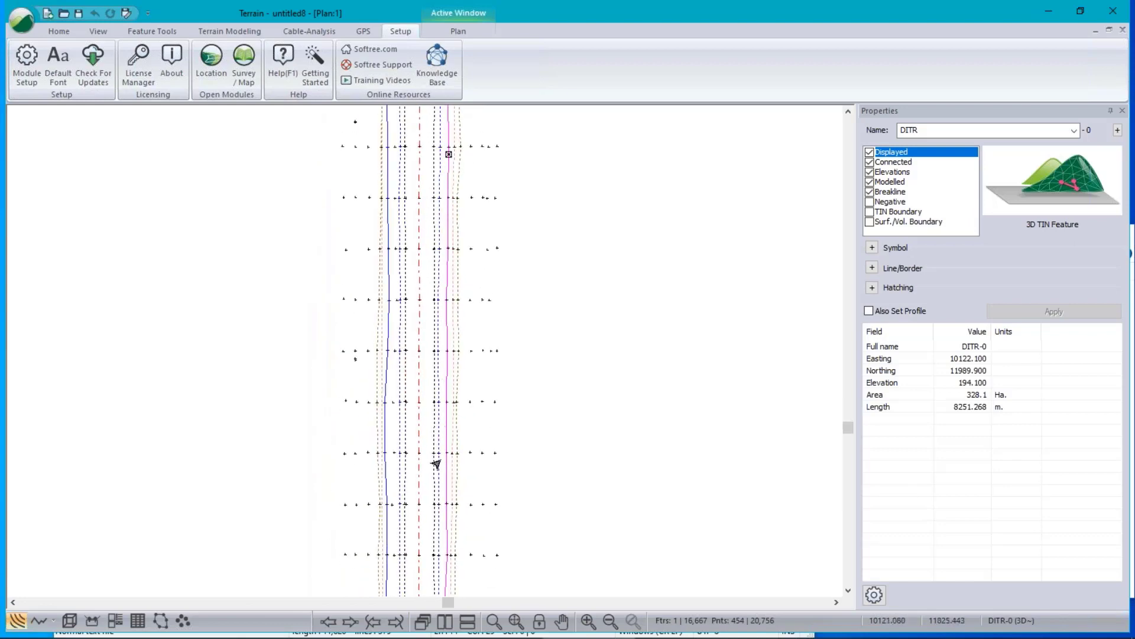
scroll(456, 513, down, 3)
scroll(456, 513, down, 3)
scroll(462, 257, down, 3)
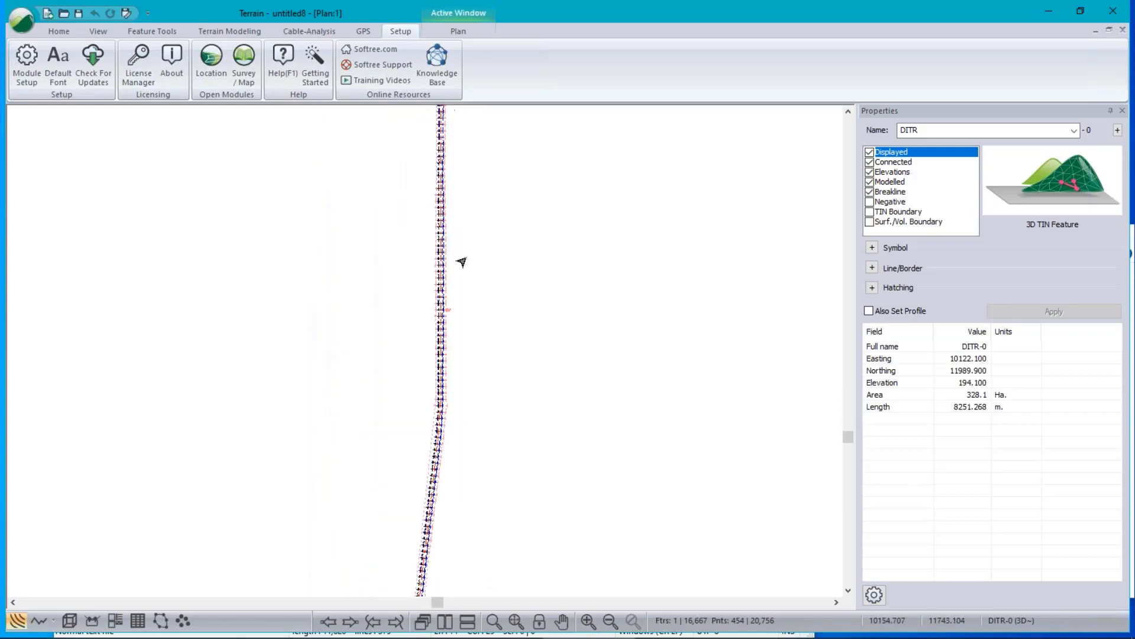
scroll(484, 264, down, 4)
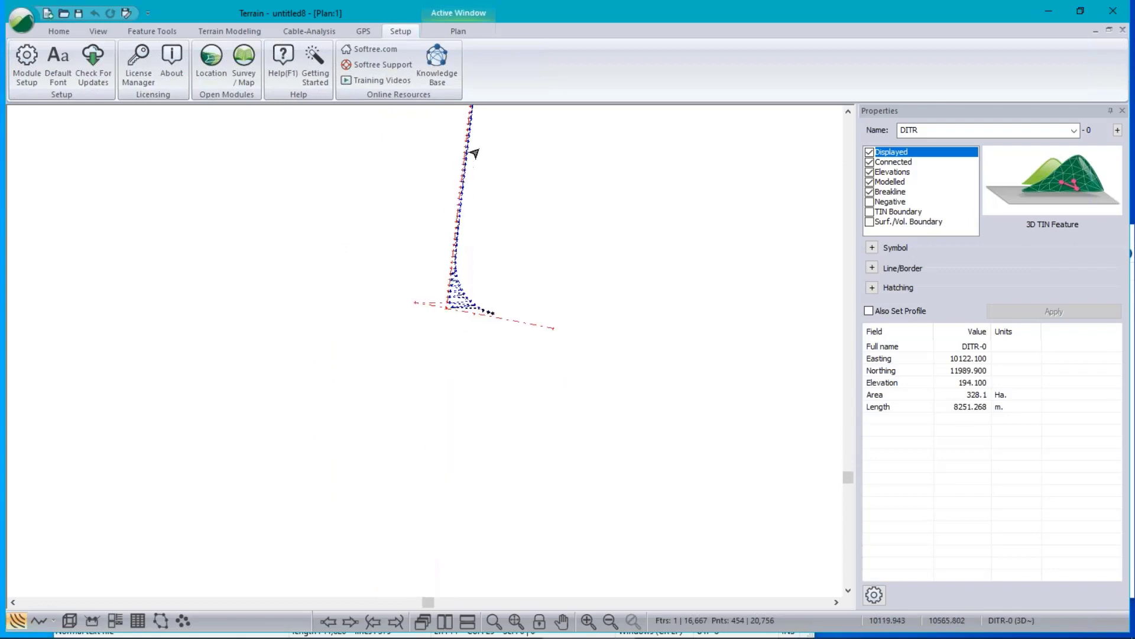
scroll(447, 295, up, 6)
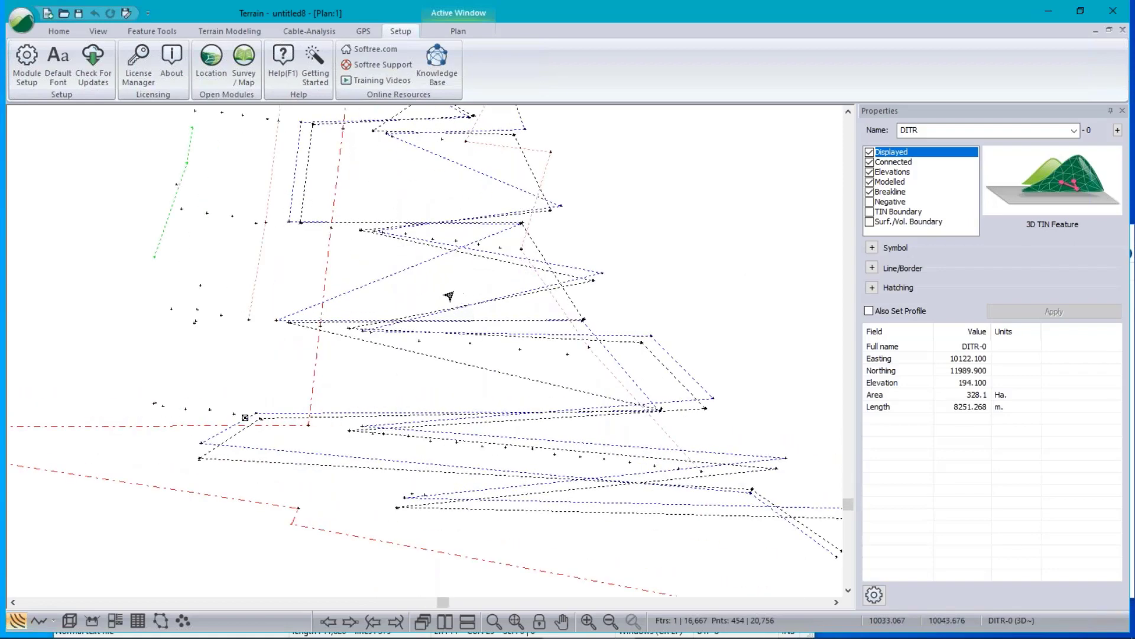
scroll(447, 297, down, 3)
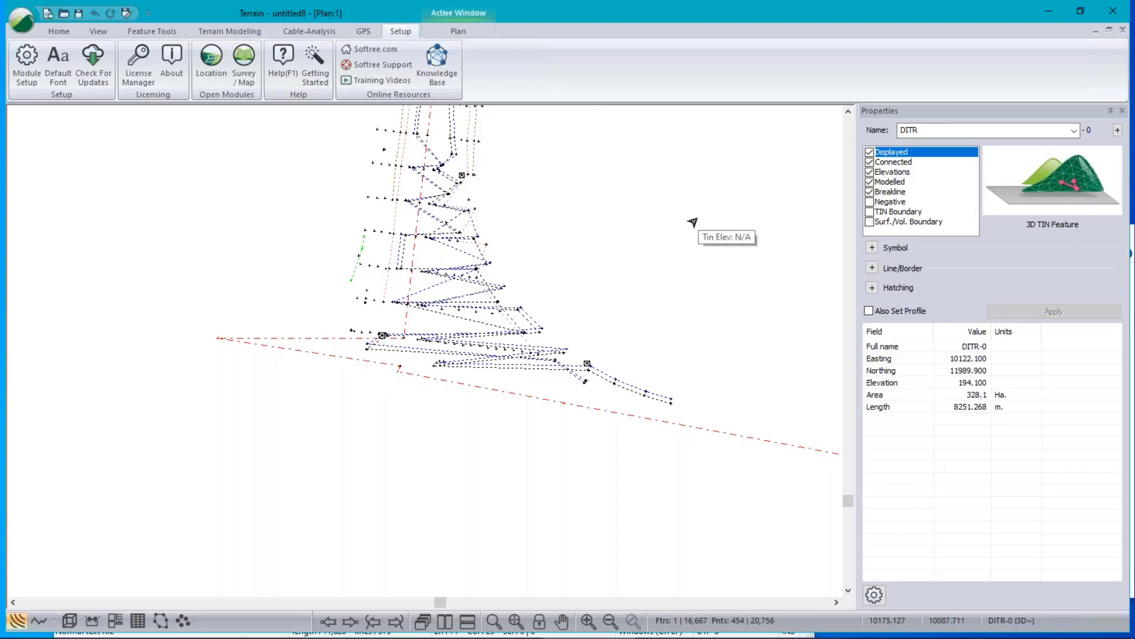
Hide every feature except the CL centreline by selecting it, inverting the selection and turning off Displayed
click(449, 389)
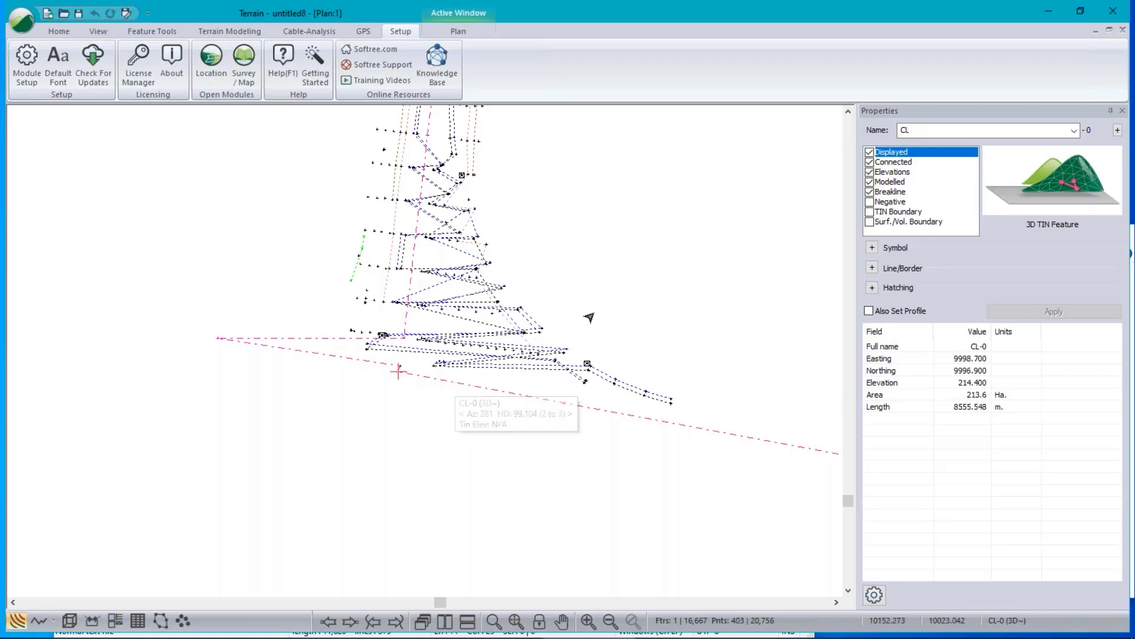
right_click(513, 210)
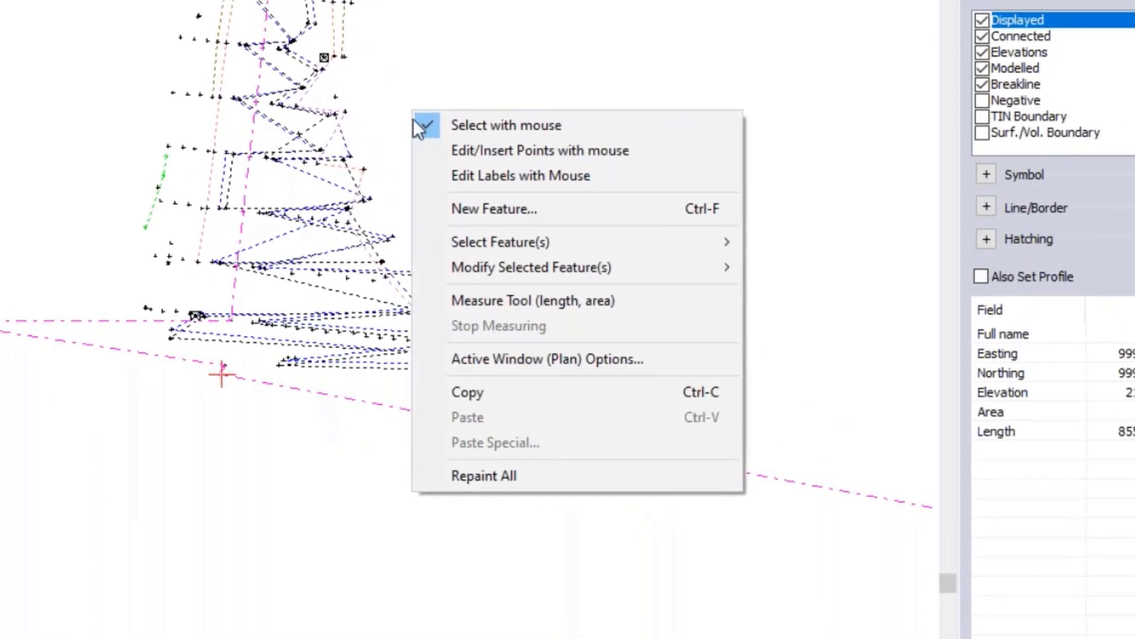
mouse_move(460, 247)
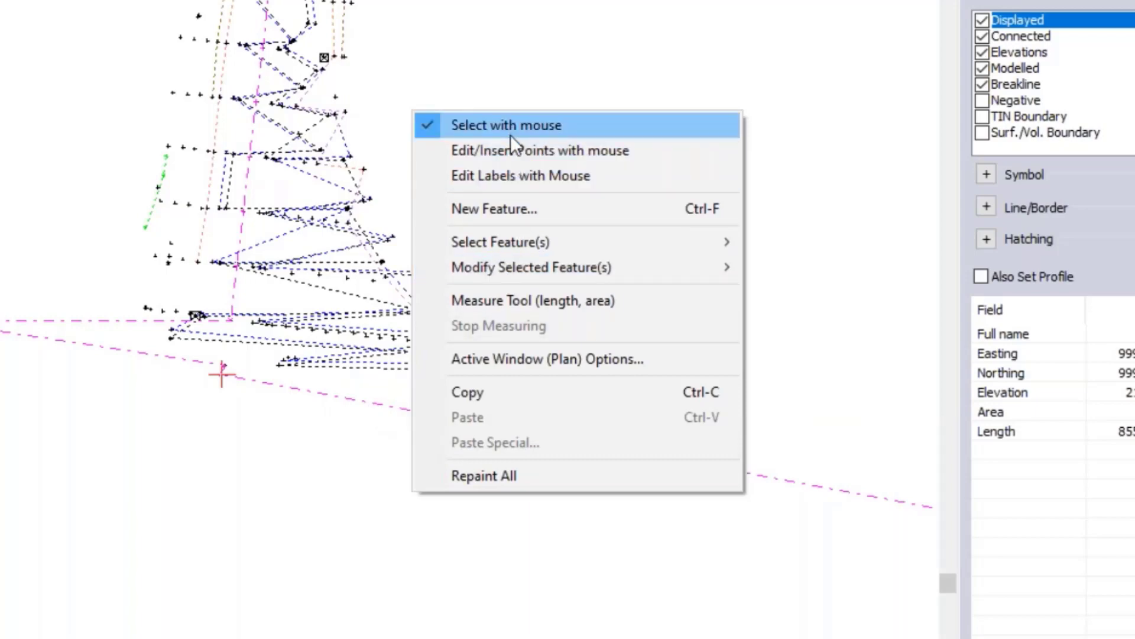
mouse_move(506, 242)
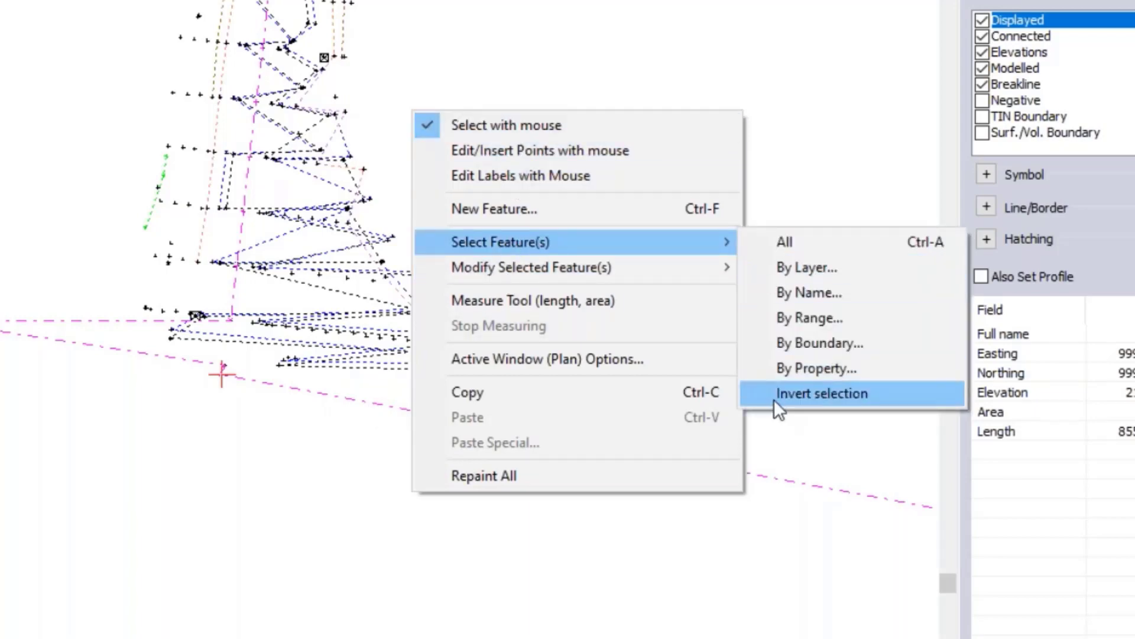
click(776, 464)
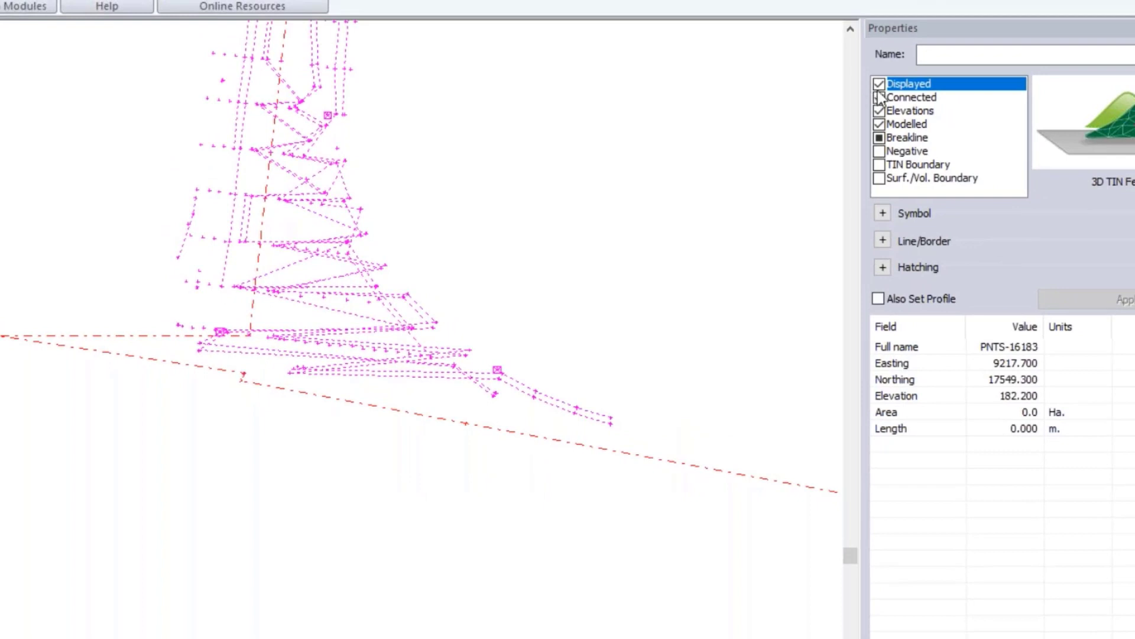
click(889, 76)
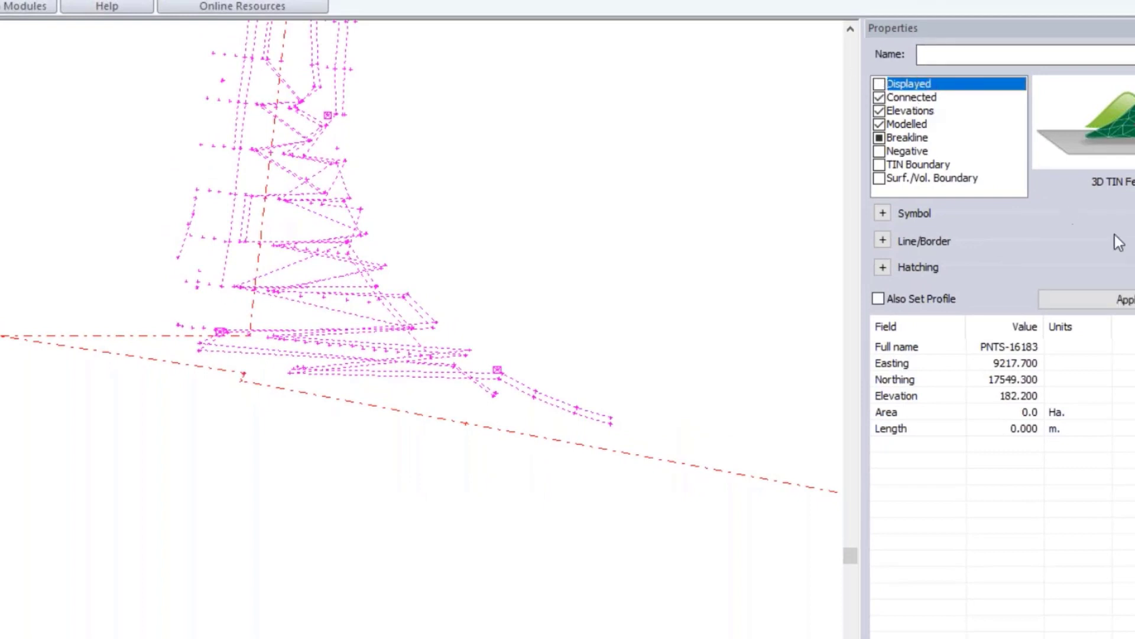
click(1121, 299)
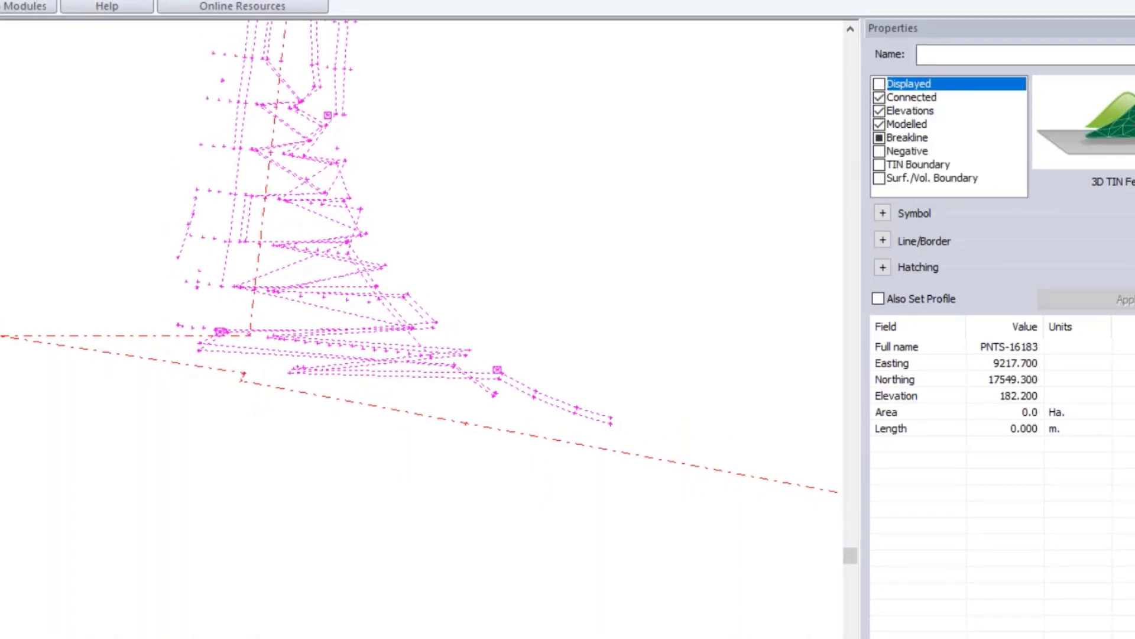
click(278, 426)
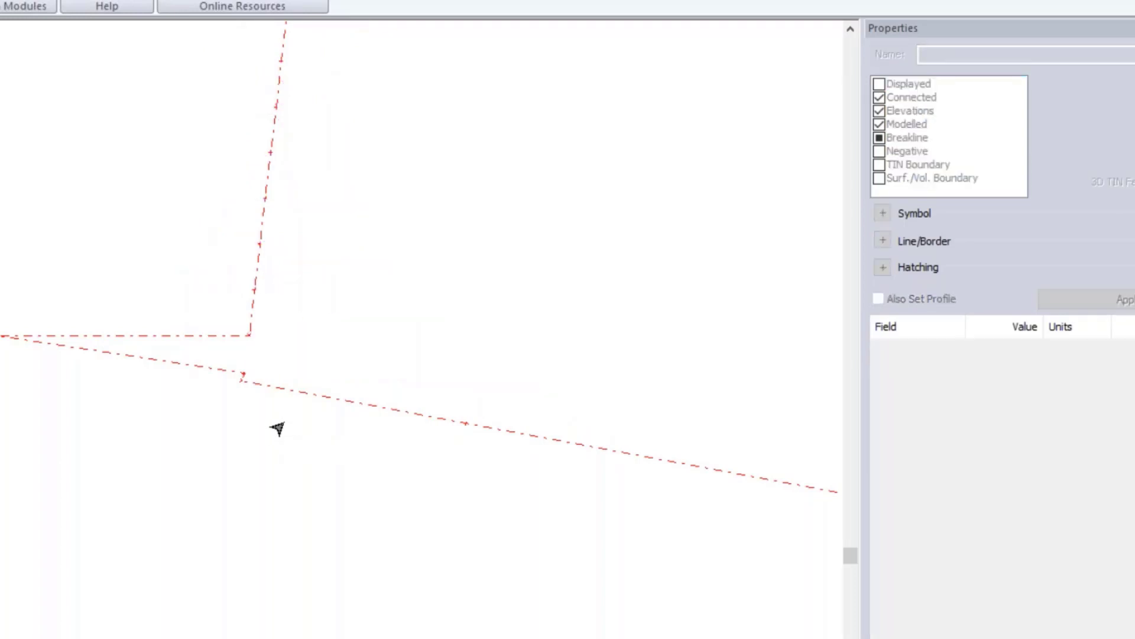
Select the CL centreline at its corner point near the intersection and display the Break options
scroll(277, 429, down, 1)
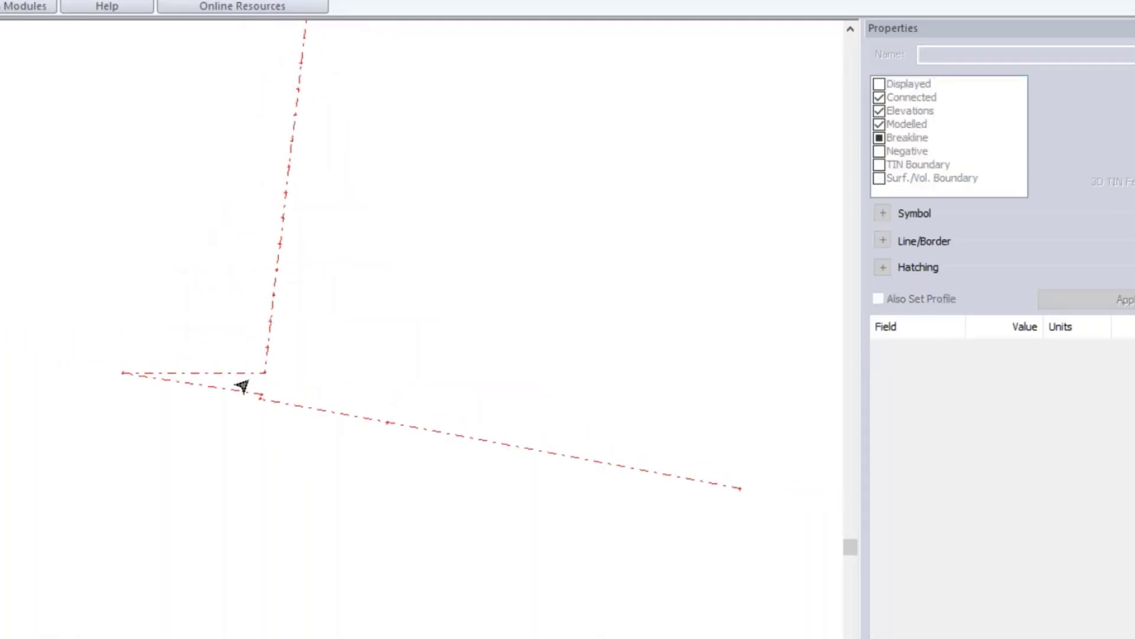
scroll(289, 375, up, 2)
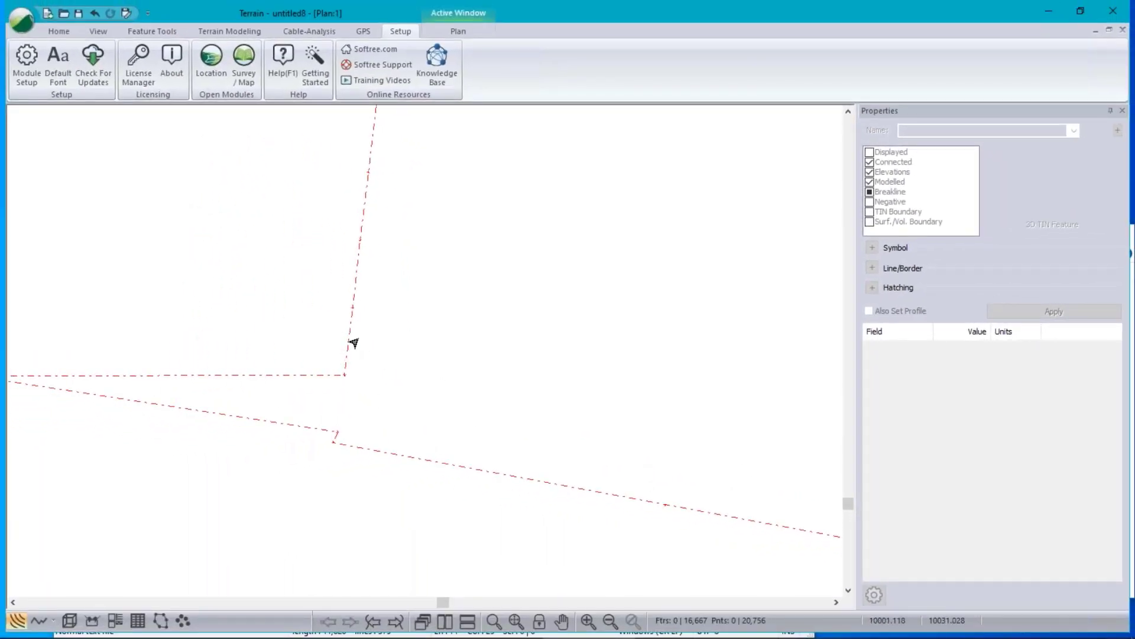
click(330, 379)
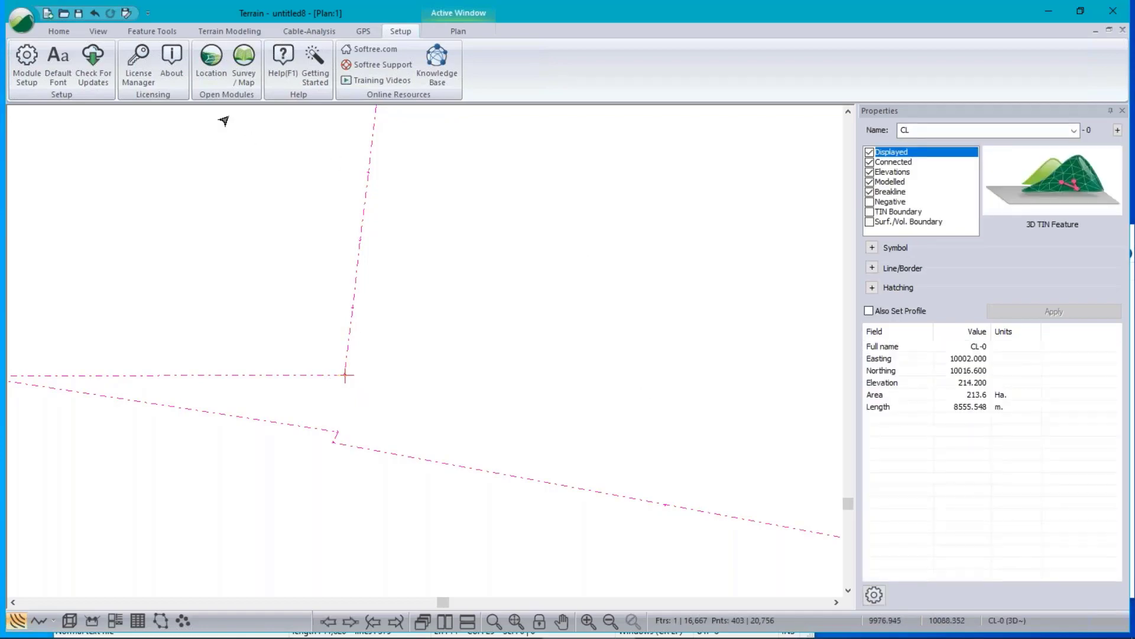
click(151, 31)
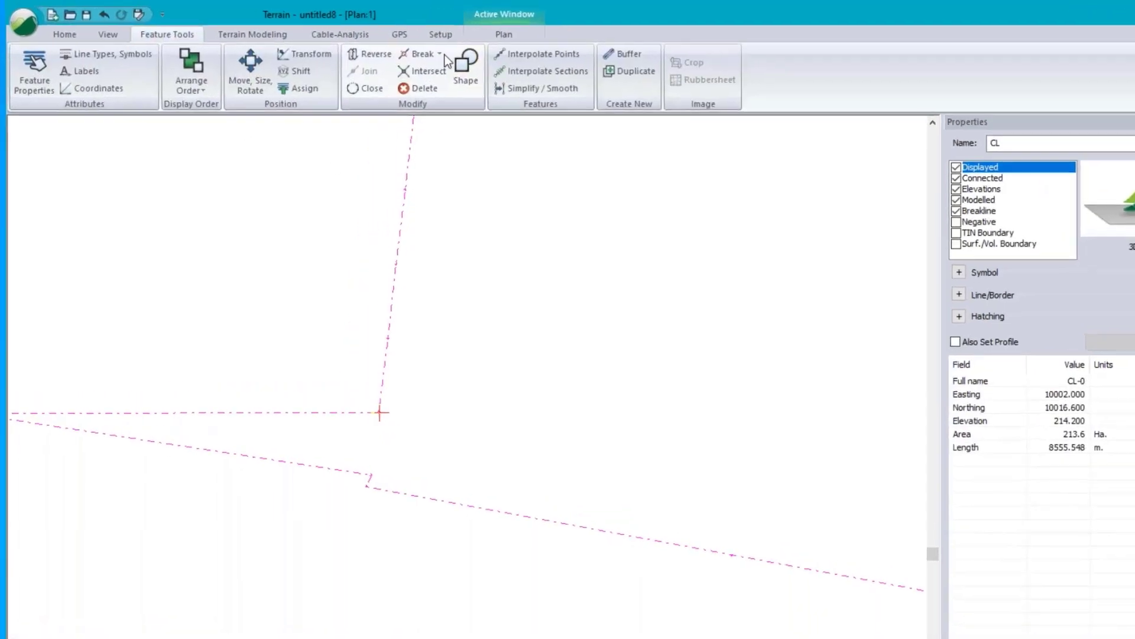
click(441, 54)
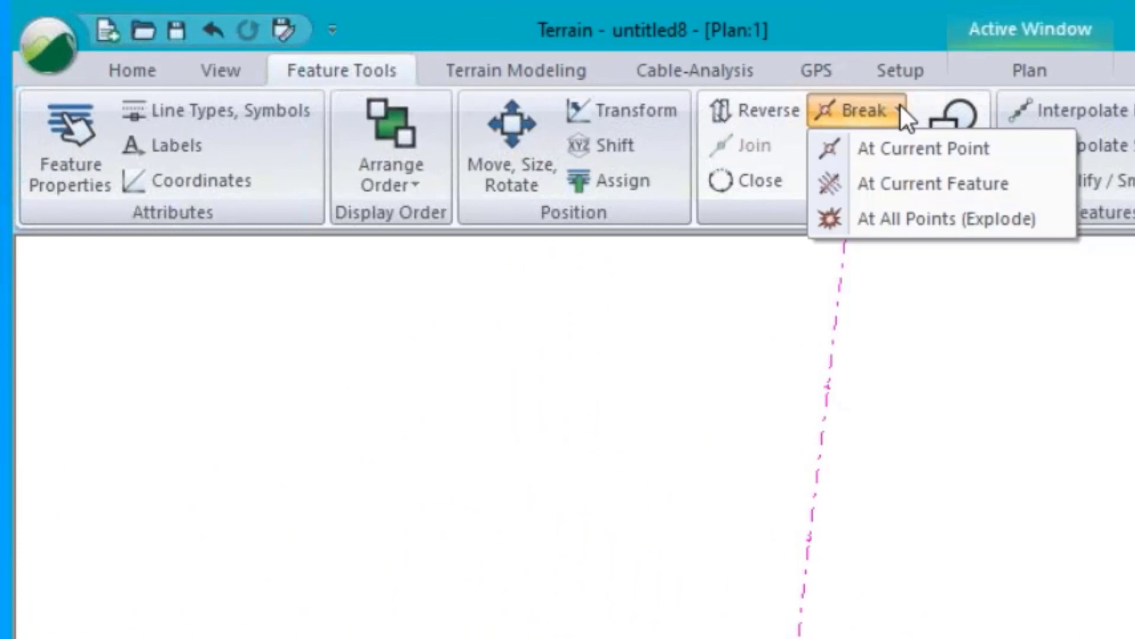
Break the CL line at the lower end of its north-running section and delete the surplus points leading back to the crossing line
click(914, 145)
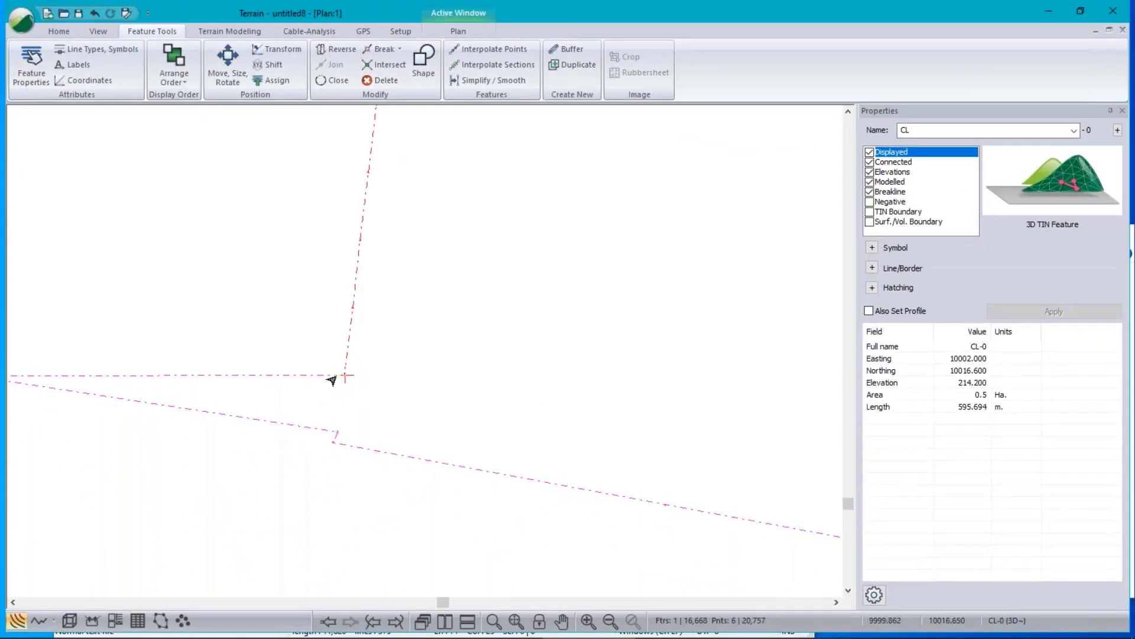
right_click(404, 362)
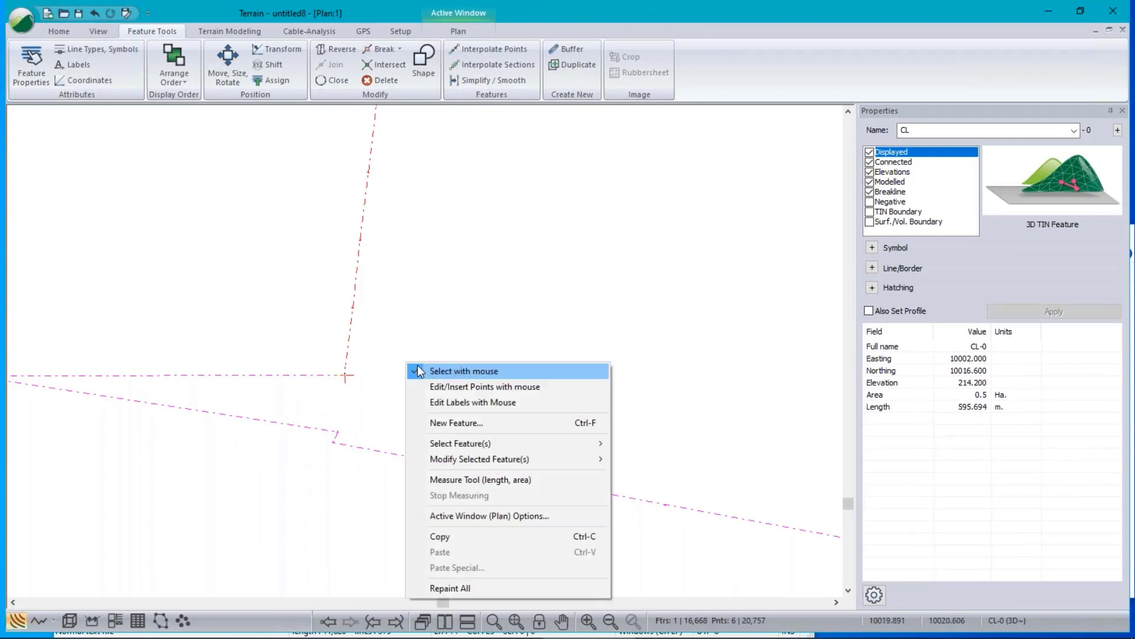
click(472, 388)
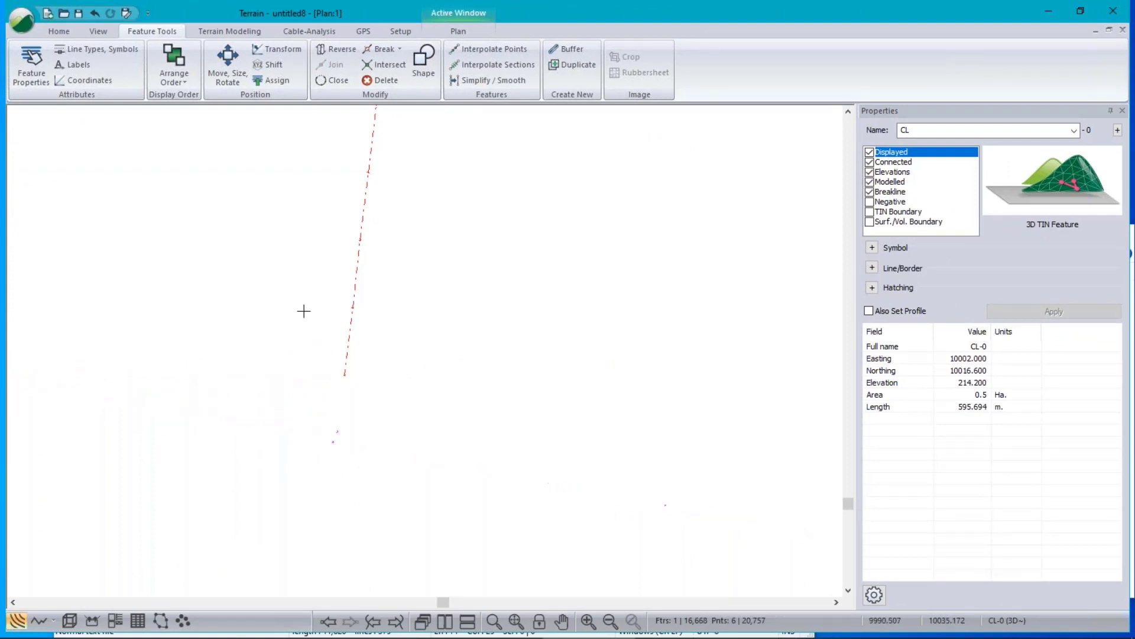
key(Delete)
key(Delete)
key(Delete)
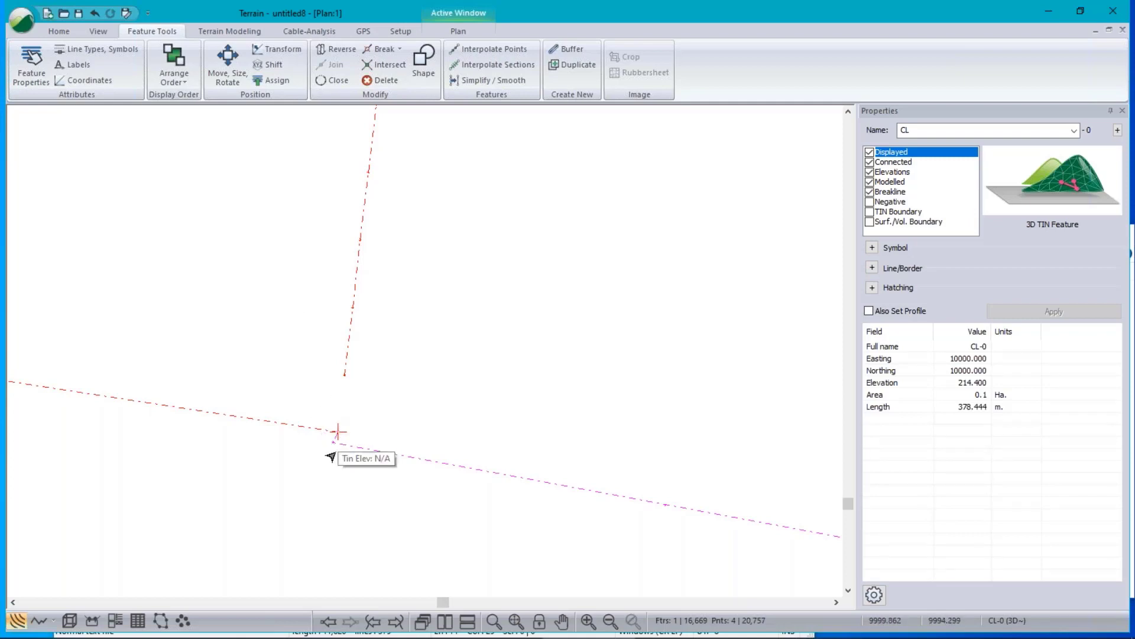
Break the crossing CL line at the lower point of the jog and join the short jog segment to the north-running CL line
click(334, 441)
key(ctrl+b)
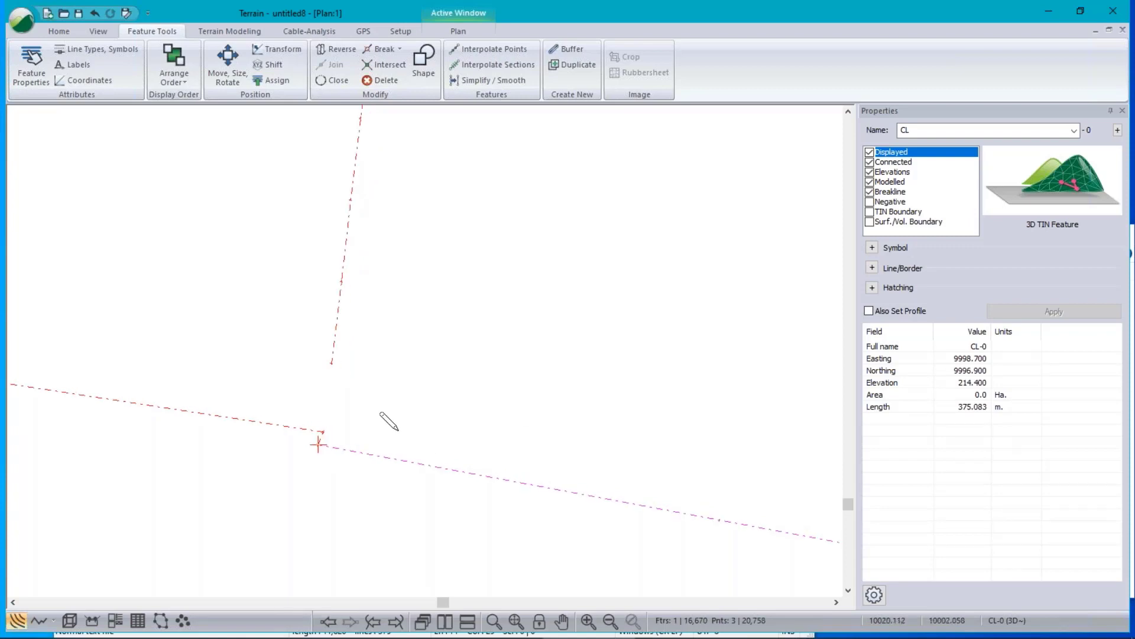
right_click(381, 364)
click(440, 374)
click(331, 362)
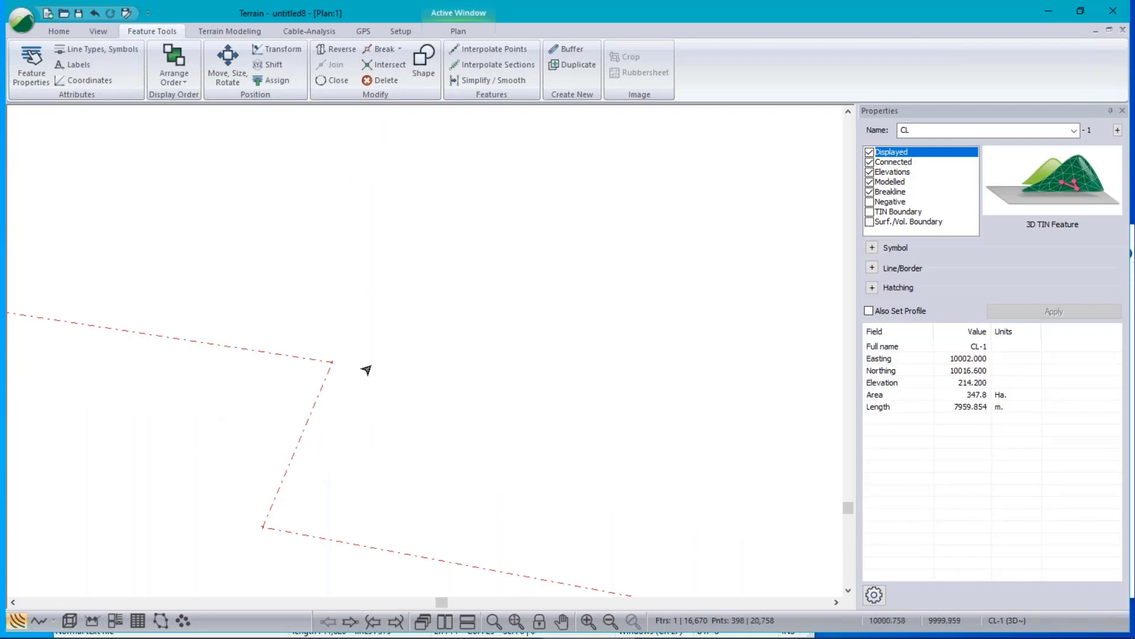
ctrl+click(289, 464)
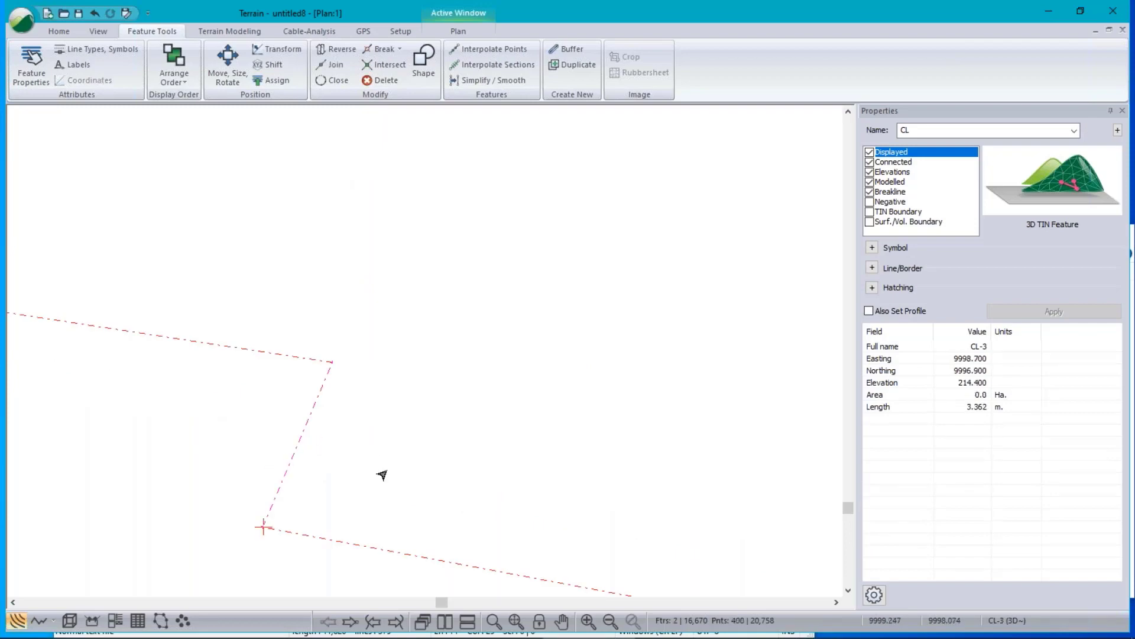
scroll(410, 322, down, 4)
key(j)
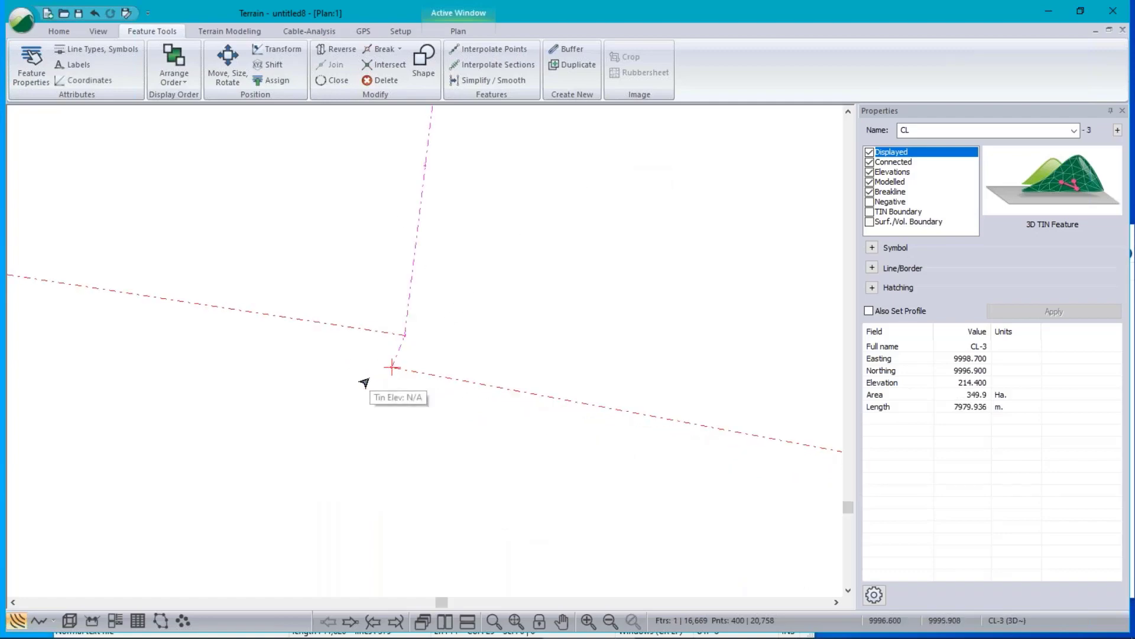
Move the end point of the western CL segment onto the lower end of the north-running line
click(385, 350)
right_click(495, 319)
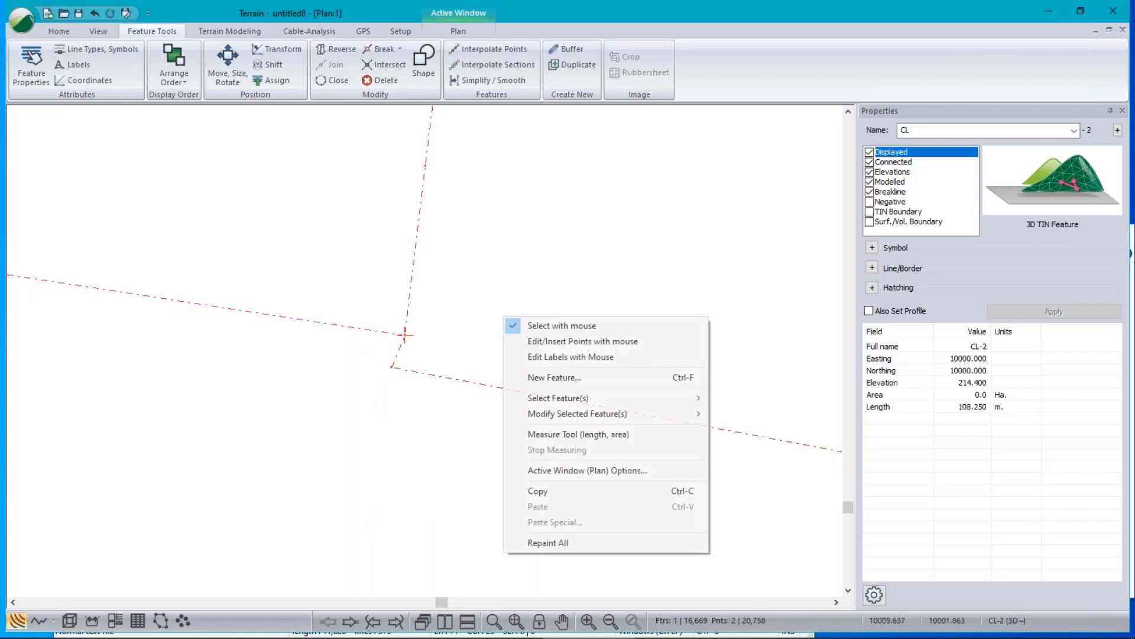
click(568, 339)
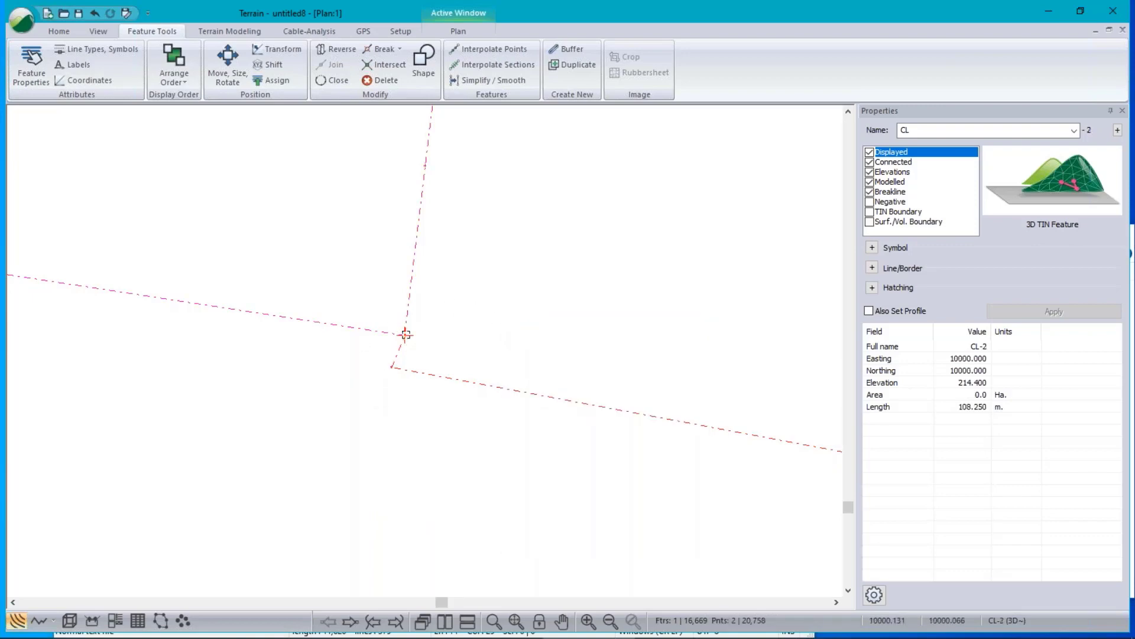
drag(405, 335, 393, 367)
Join the western and eastern CL segments into one continuous crossing line
click(392, 367)
shift+click(483, 384)
scroll(640, 375, down, 5)
middle_drag(698, 399, 418, 400)
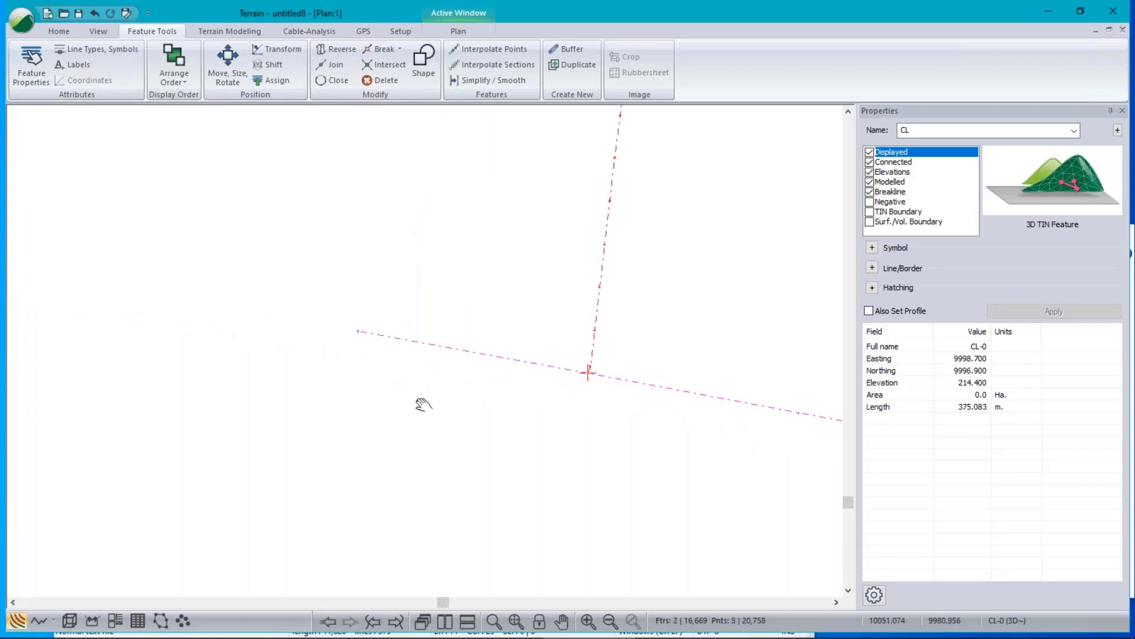
click(334, 65)
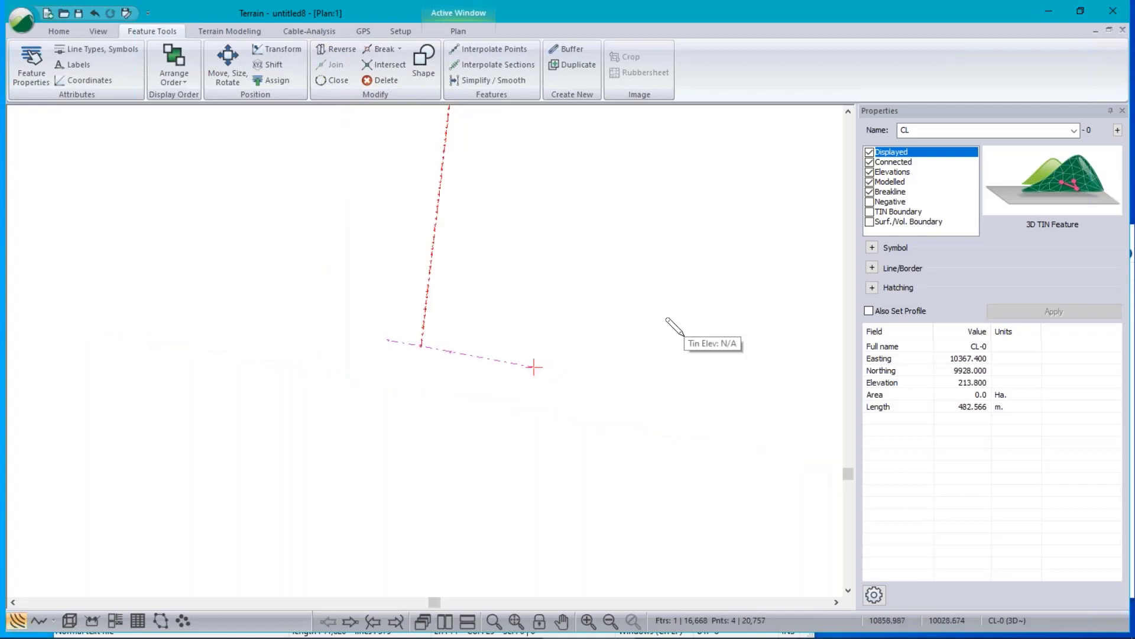
Reveal all features by selecting them, pick the zigzagging EPR line near the intersection and set it to be displayed
middle_drag(527, 282, 491, 398)
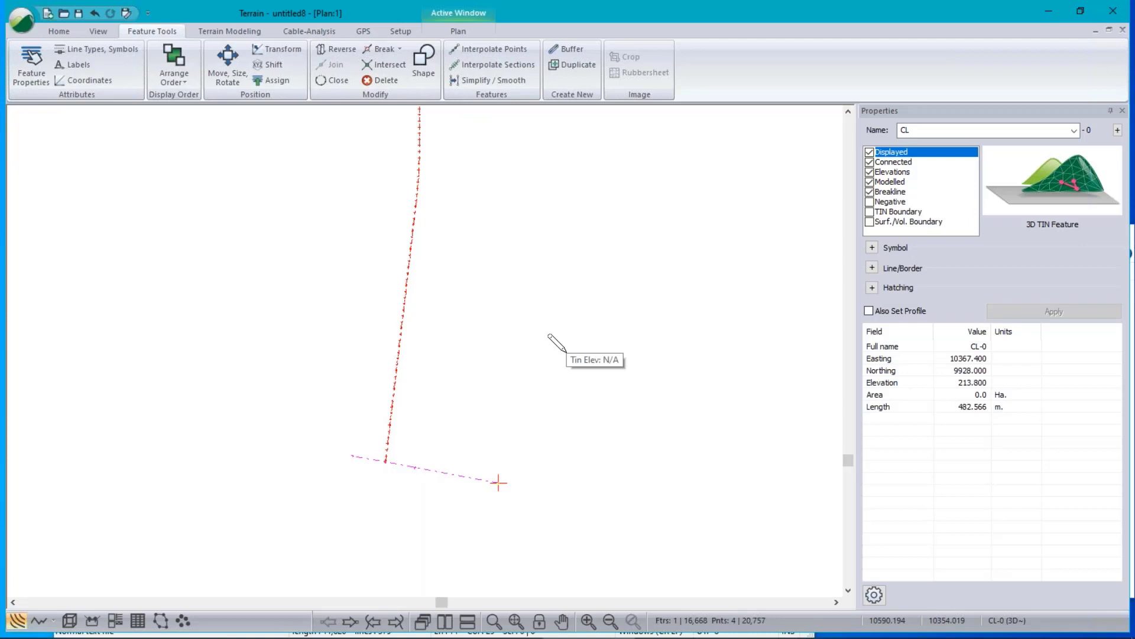
key(ctrl+a)
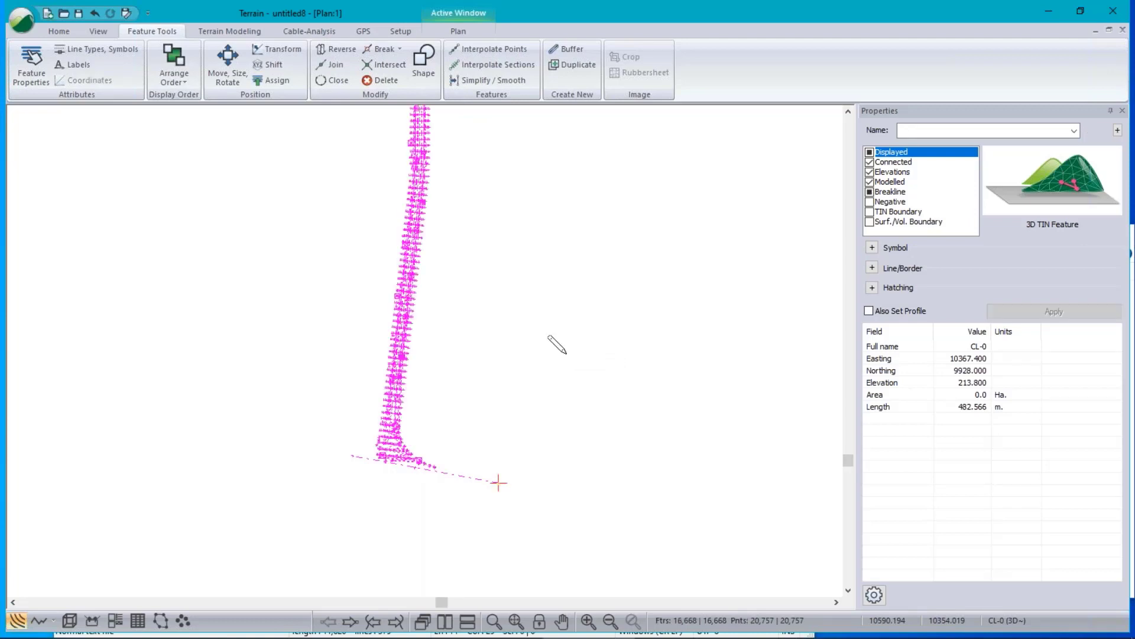
scroll(388, 464, up, 5)
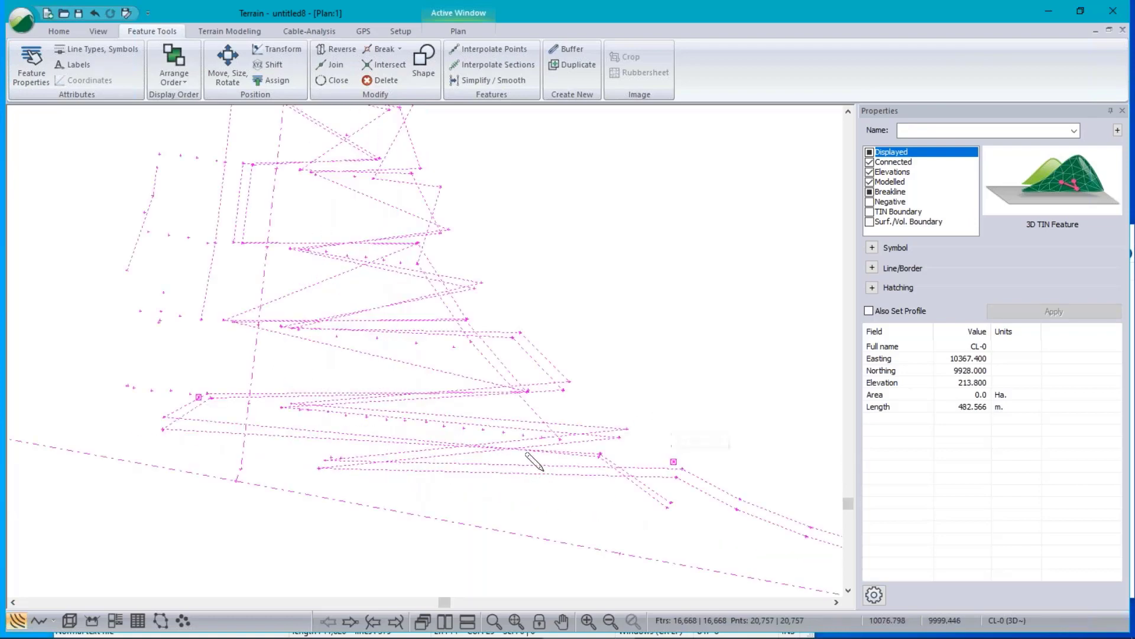
right_click(732, 322)
click(768, 331)
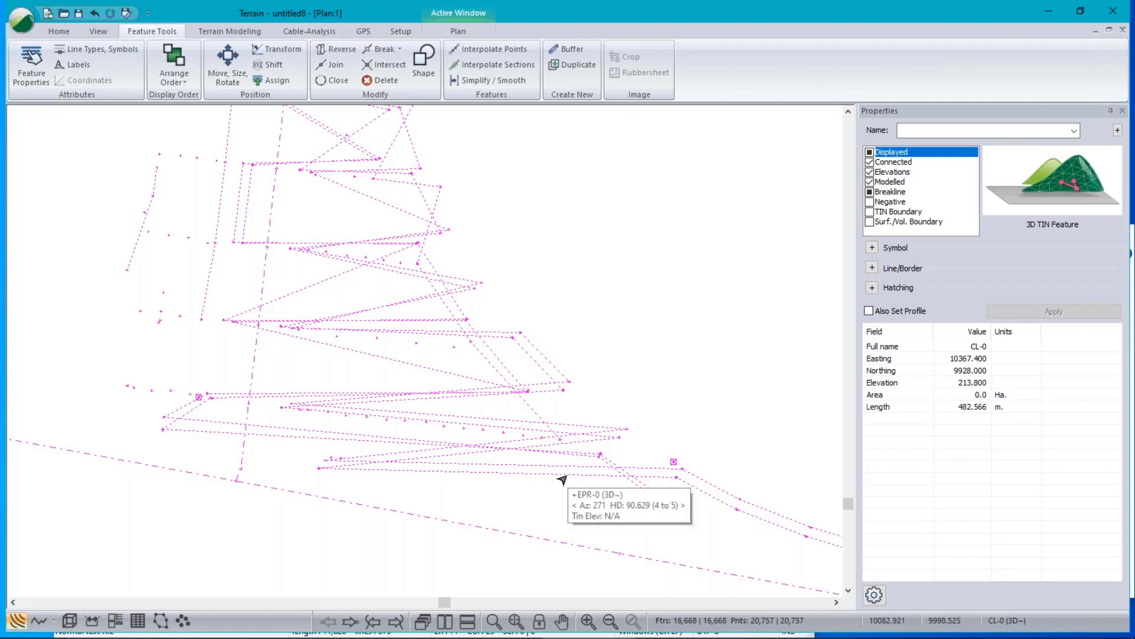
click(563, 478)
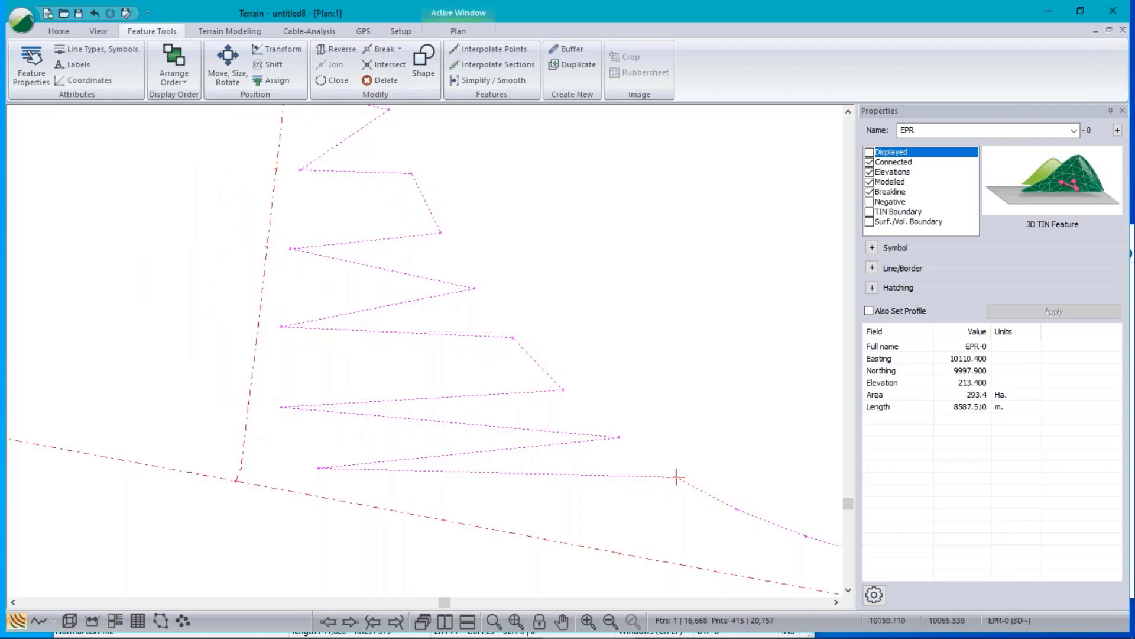
click(870, 153)
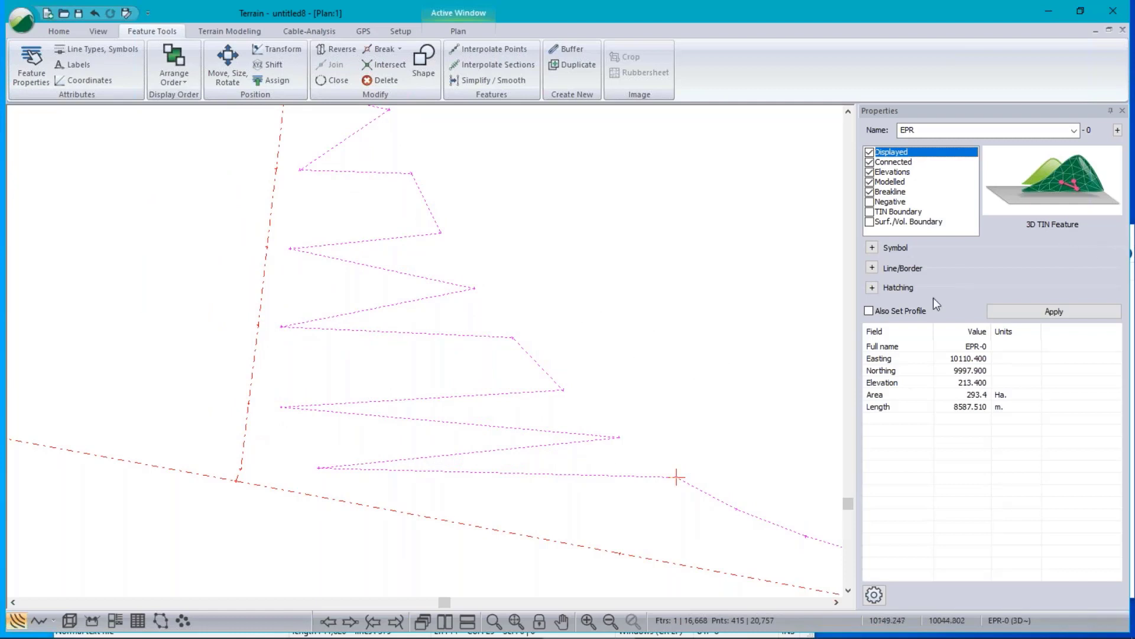
click(1054, 311)
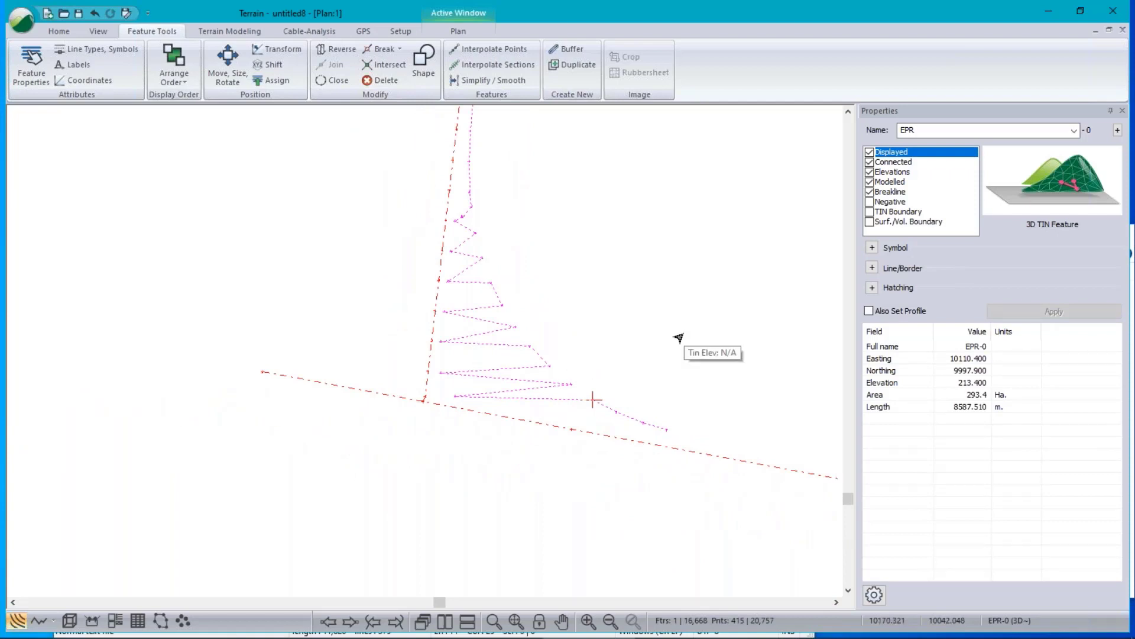
Break the EPR line at the northern end of its zigzag and explode the zigzag part at all points
click(468, 205)
scroll(467, 219, up, 3)
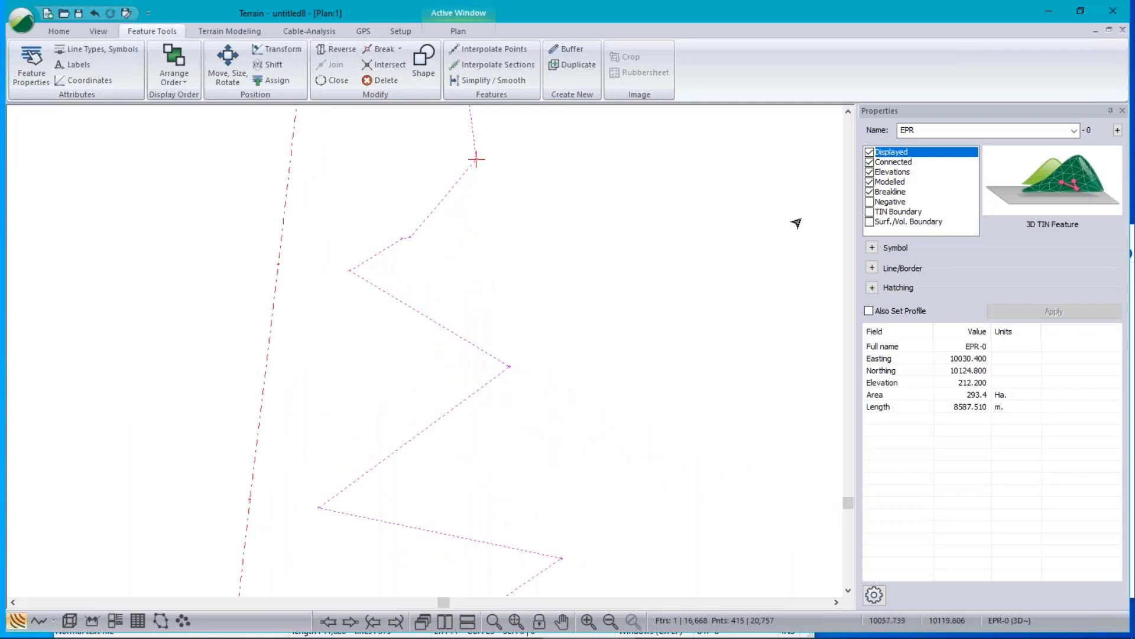
scroll(534, 268, down, 3)
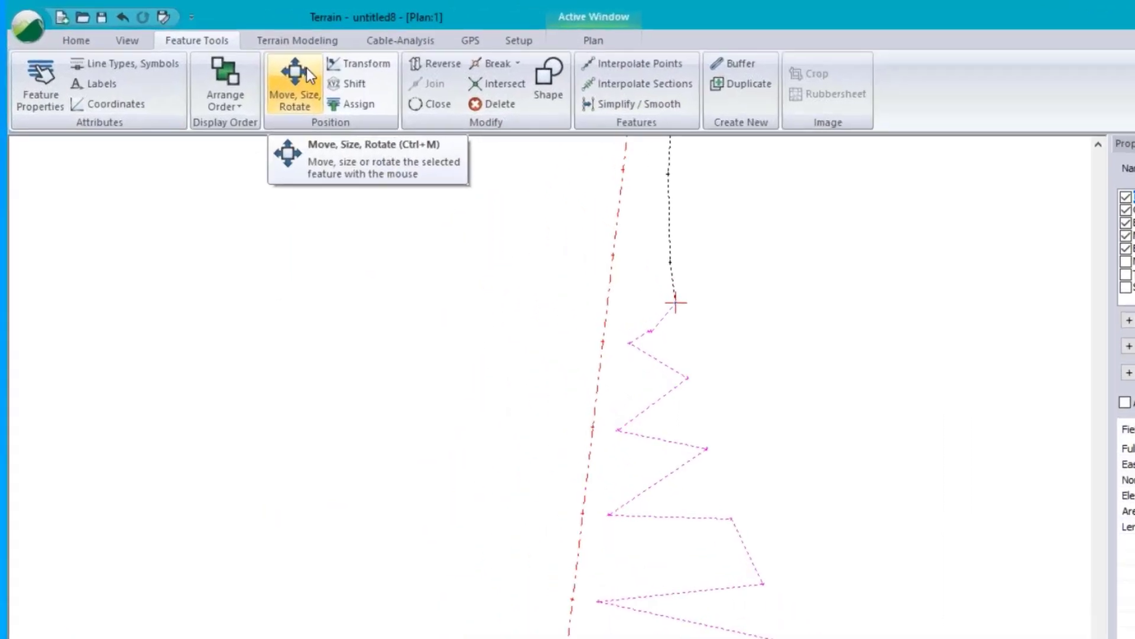
click(498, 63)
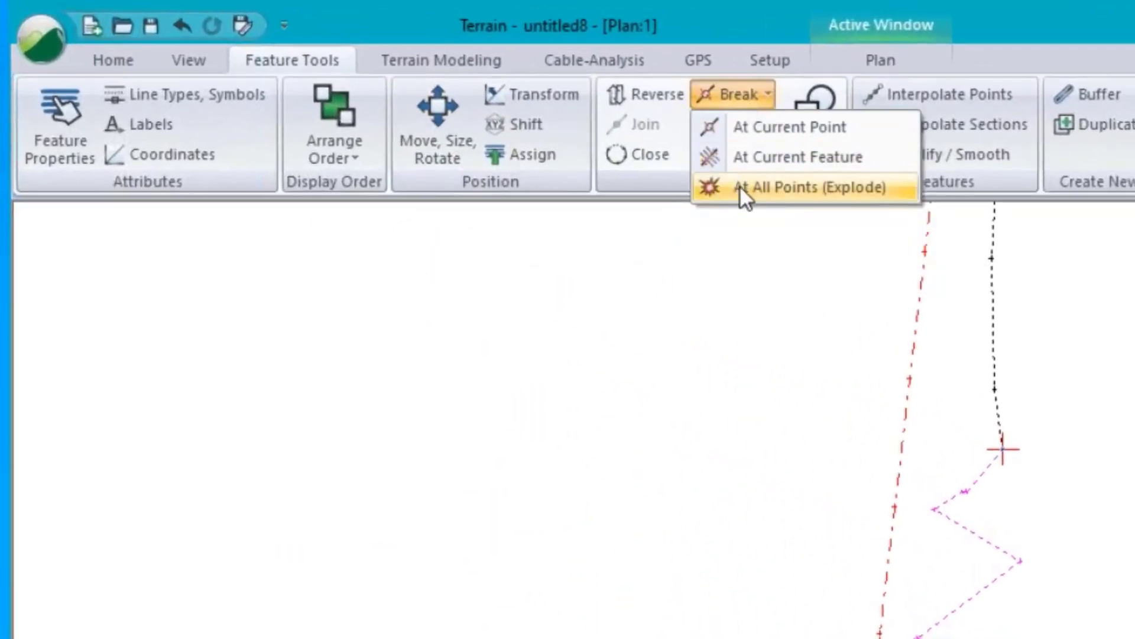
click(739, 187)
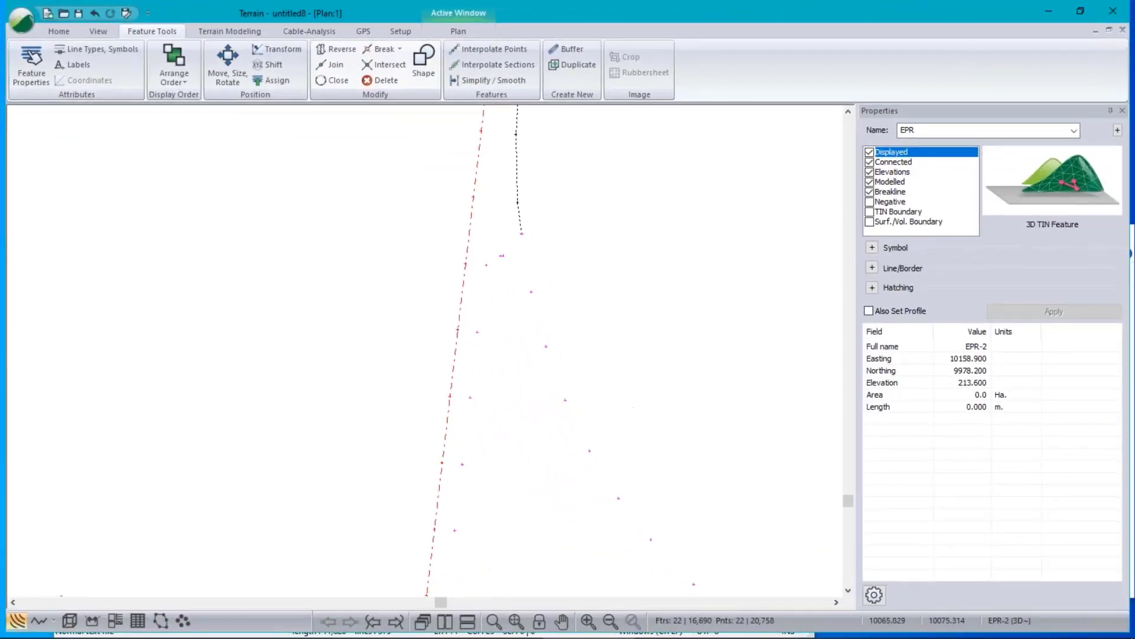
Turn off display of both CL centrelines so that only the EPR features are shown
middle_drag(602, 307, 597, 294)
scroll(633, 329, down, 2)
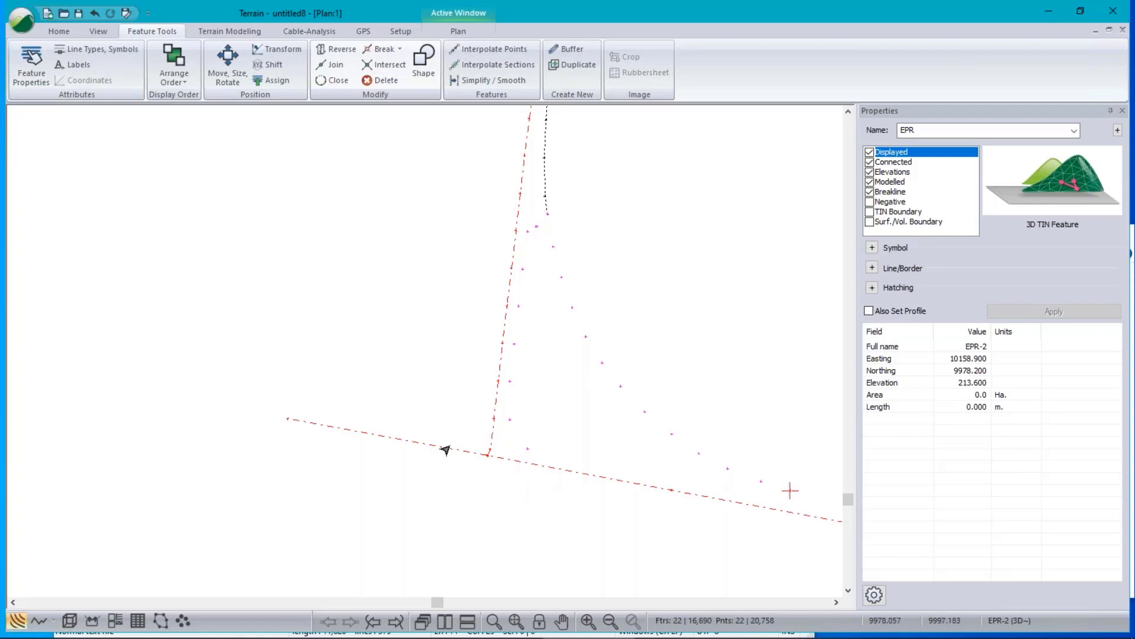
click(497, 459)
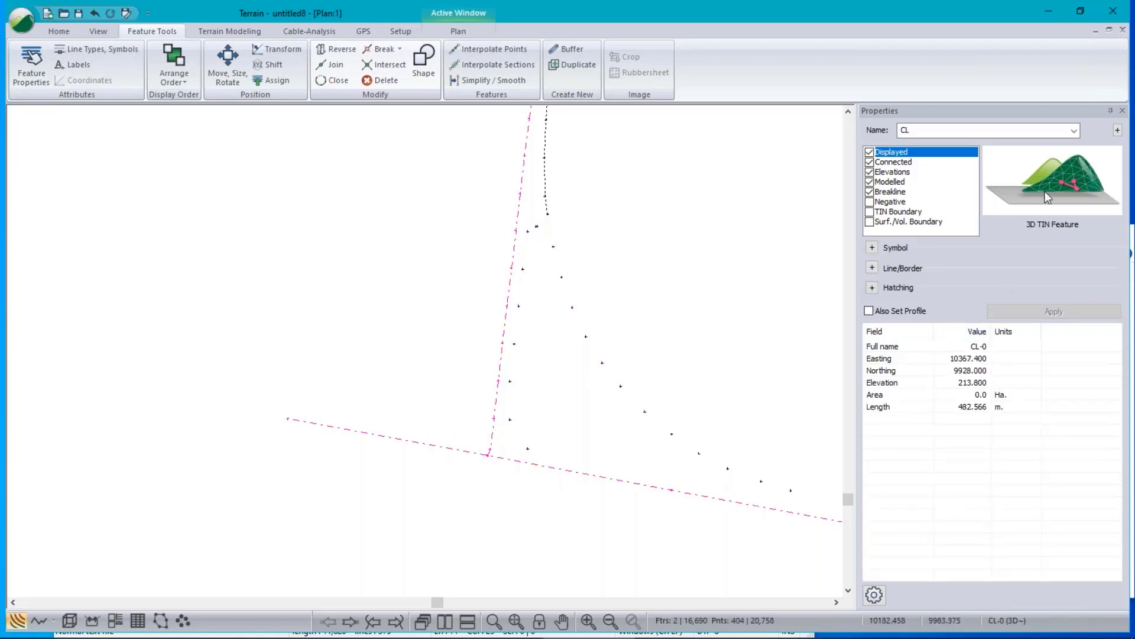
click(869, 152)
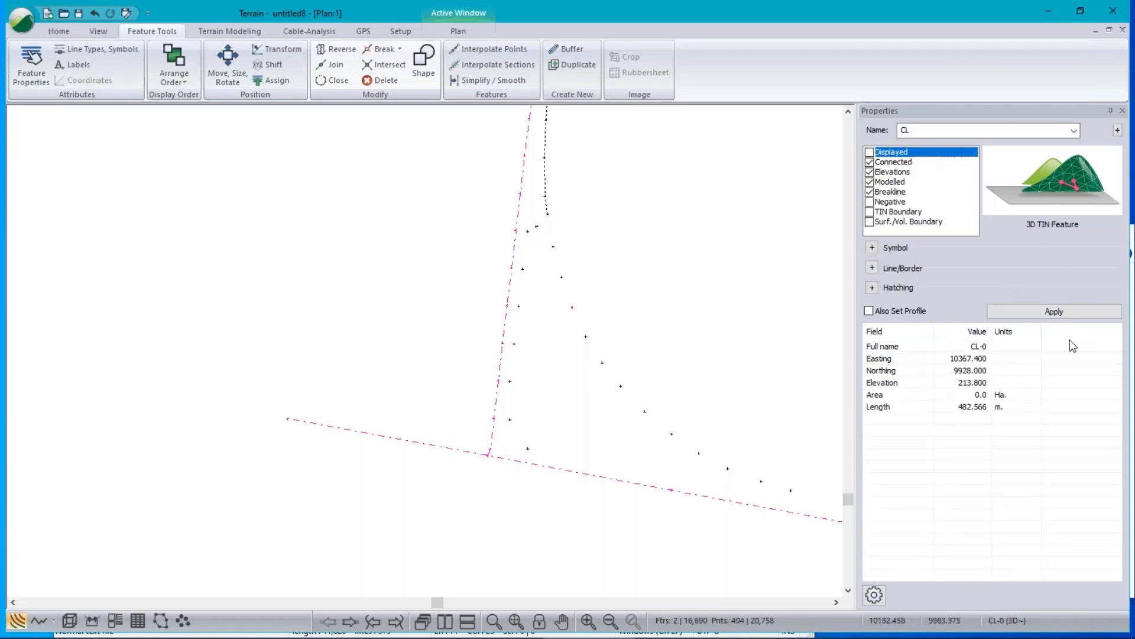
click(1053, 311)
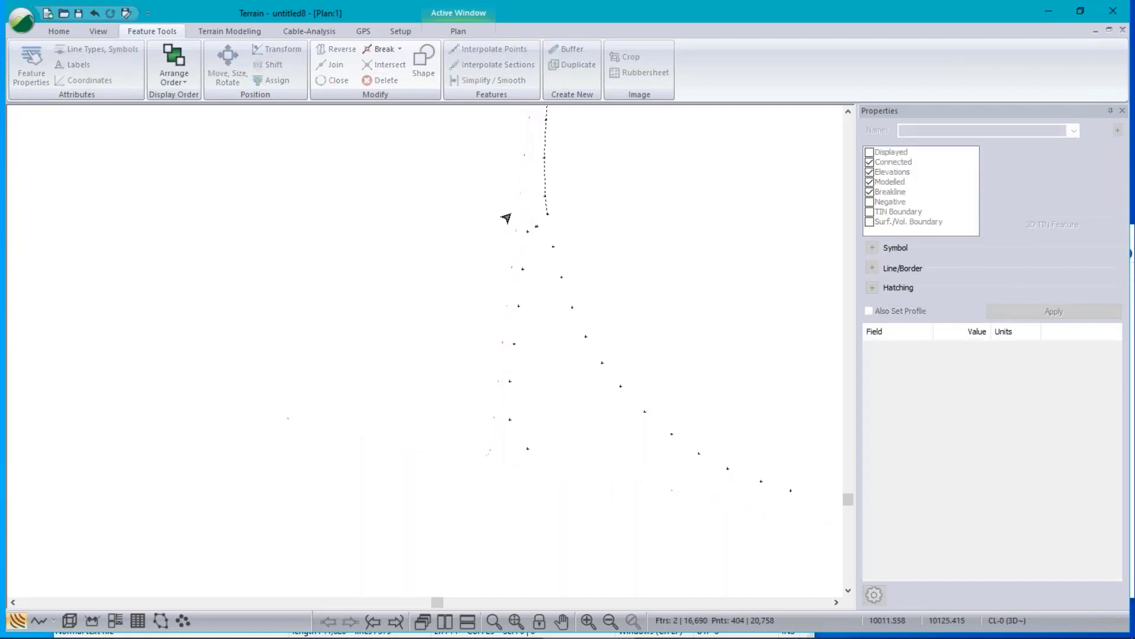
Join the EPR points of the outer curve into one line and connect it to the existing EPR line to the north
middle_drag(706, 279, 484, 271)
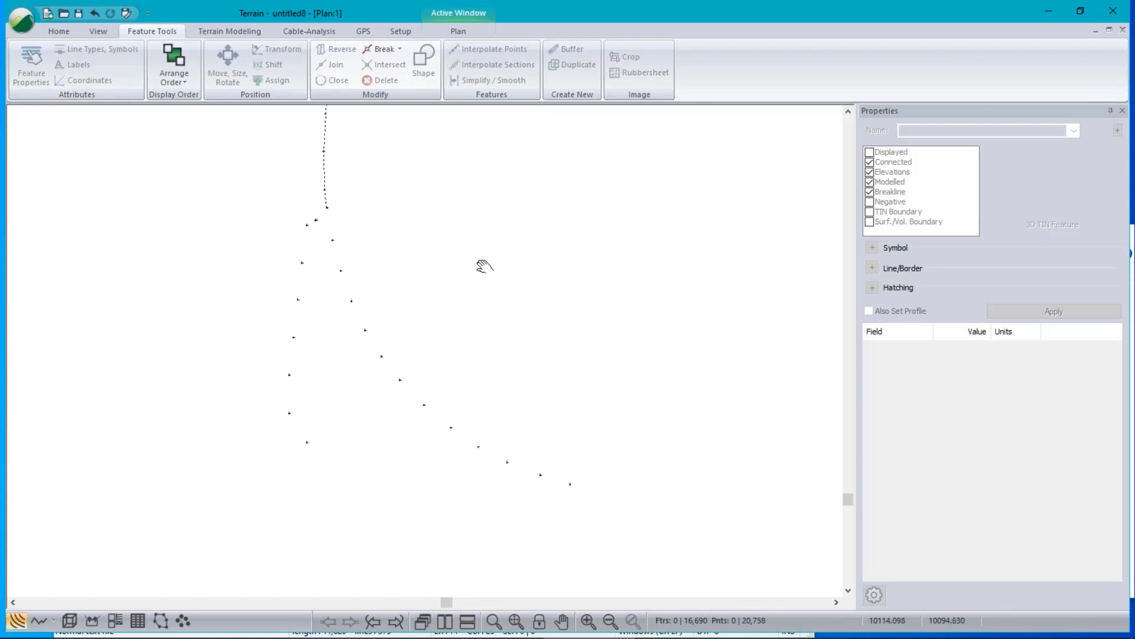
drag(321, 231, 605, 555)
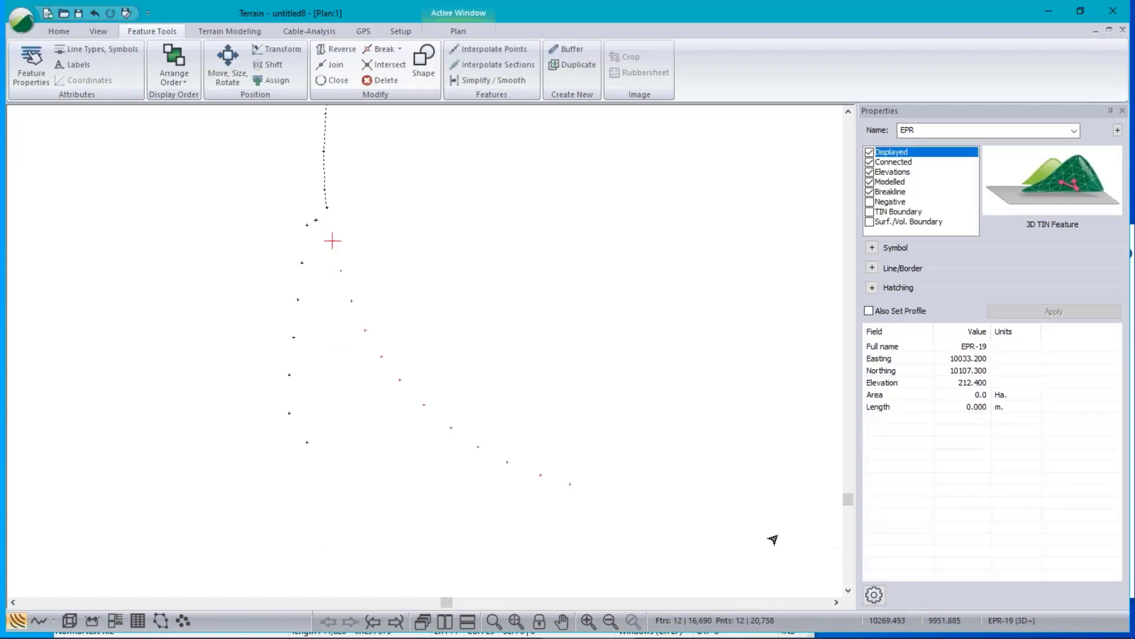
key(j)
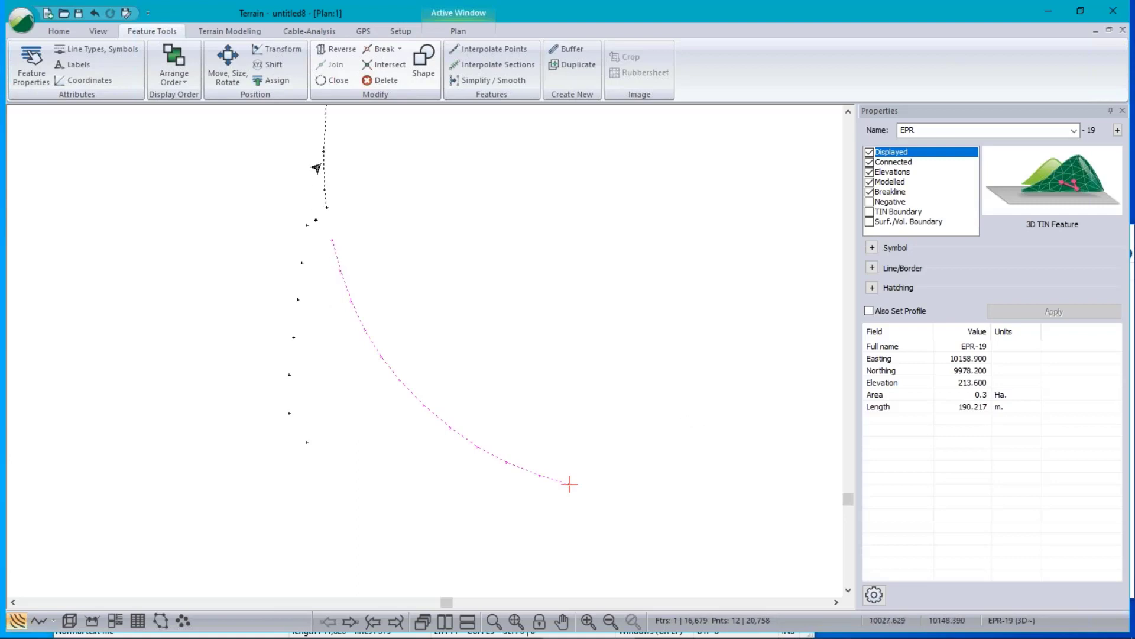
shift+click(325, 190)
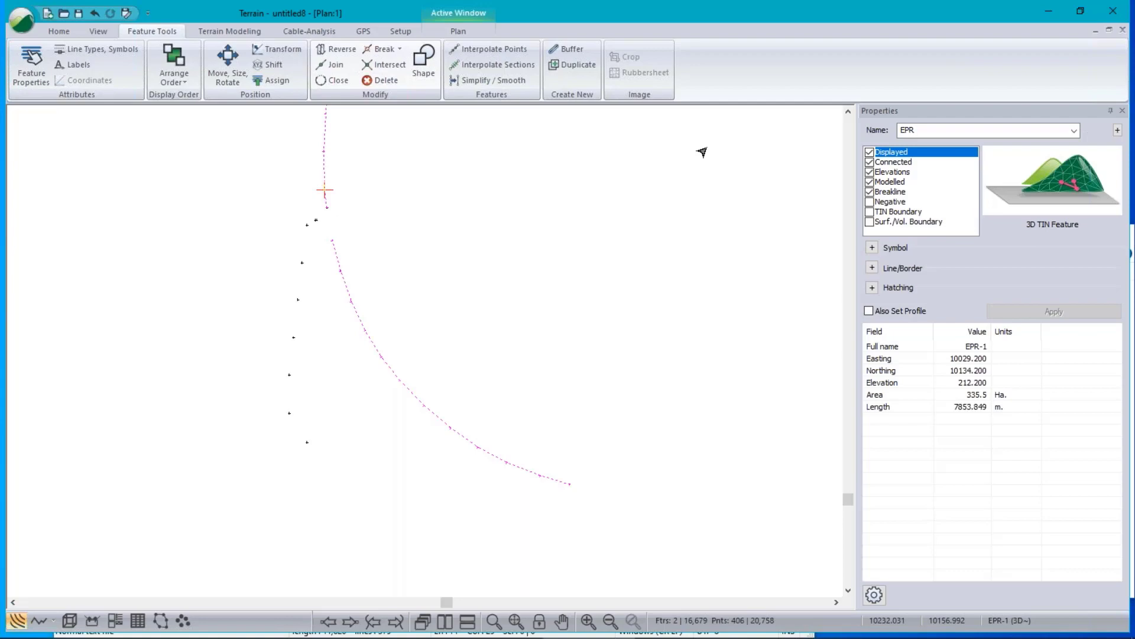
key(j)
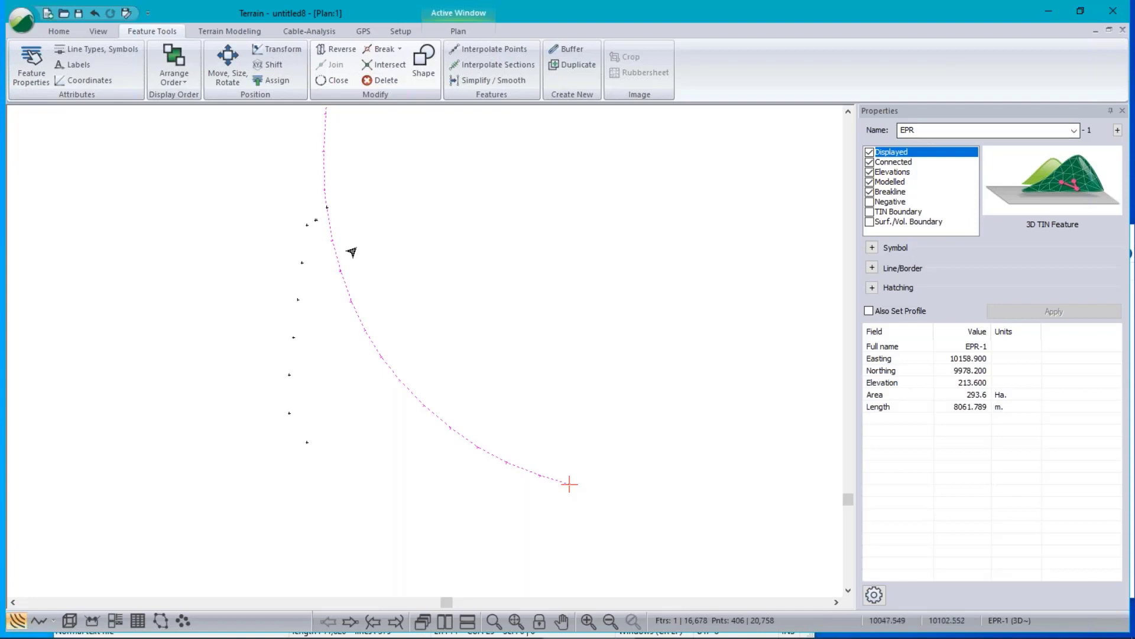
Start a new mouse-drawn 2D feature named sel that is displayed and connected, with Elevations and Modelled turned off
click(323, 257)
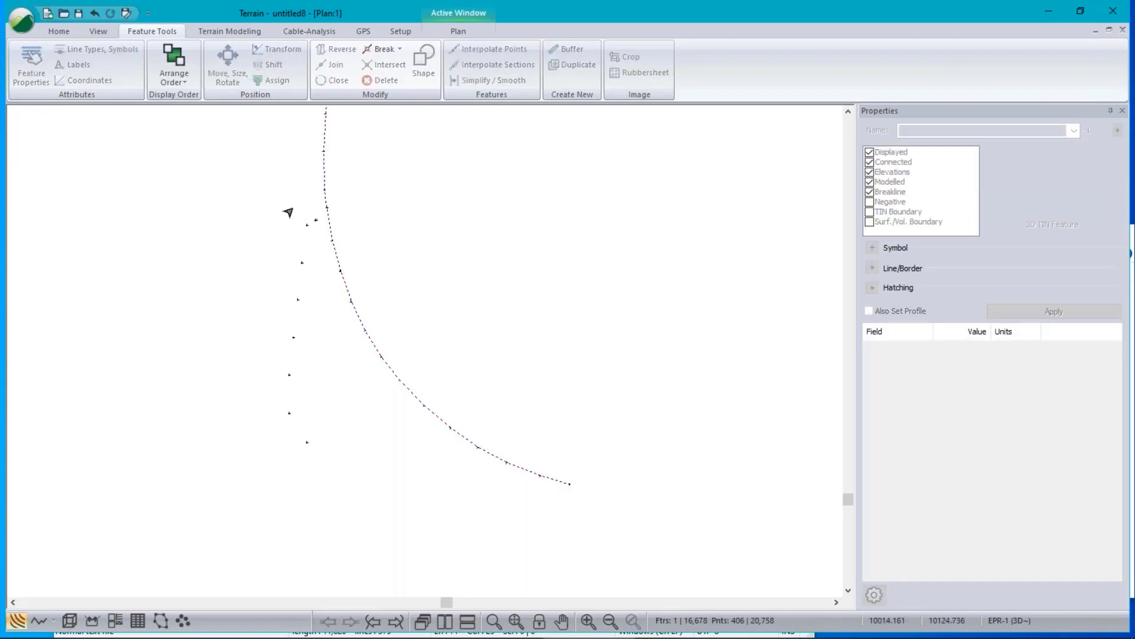
drag(282, 206, 325, 482)
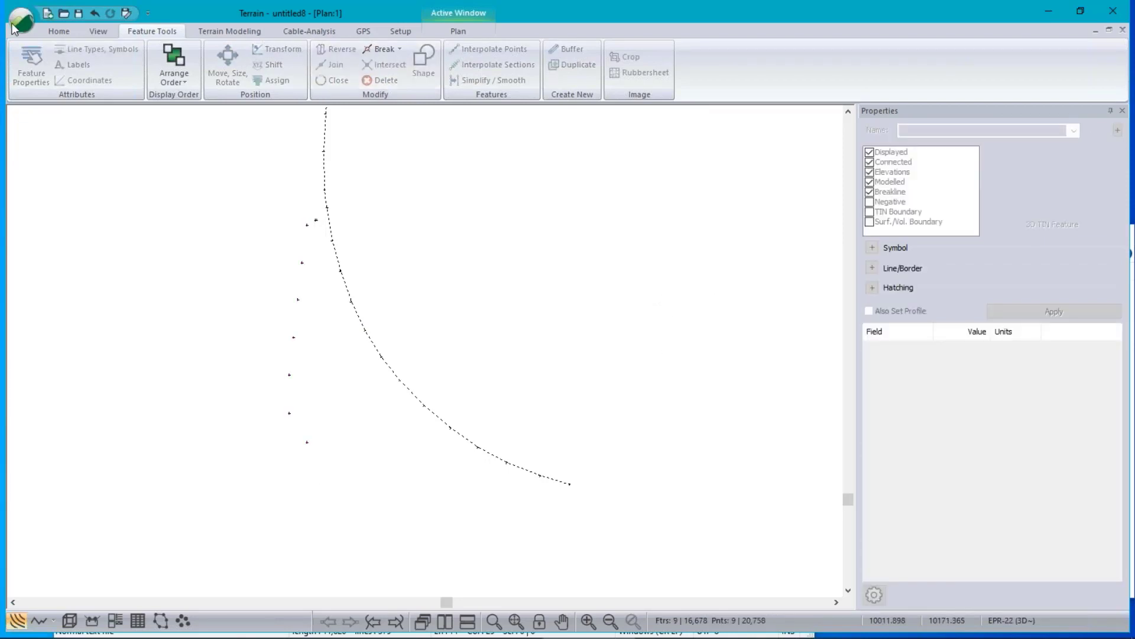
click(58, 30)
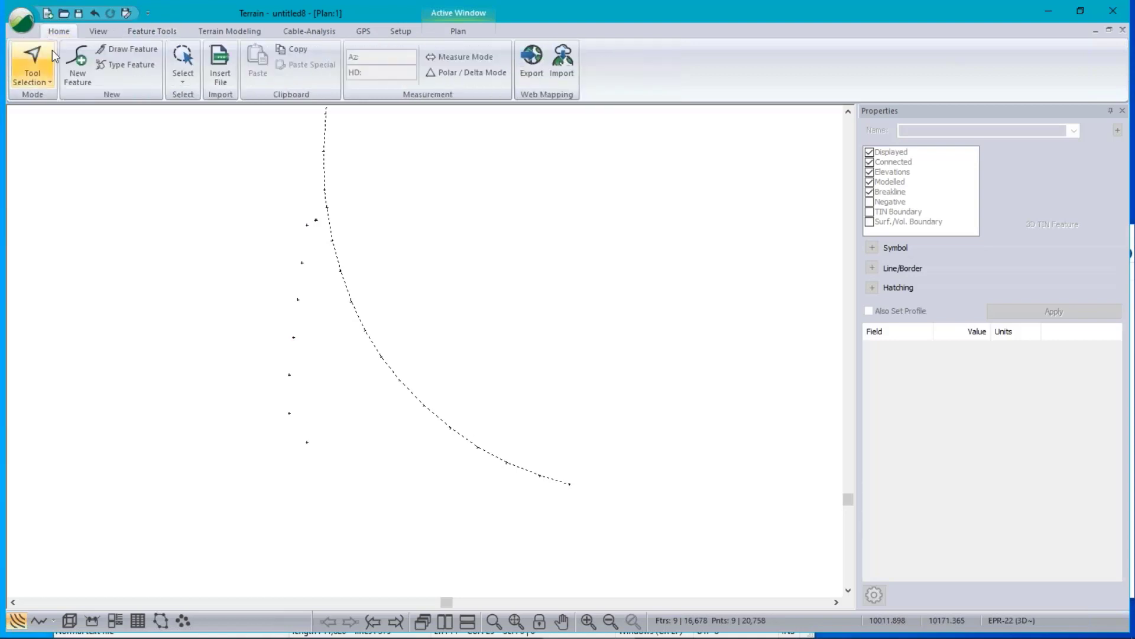
click(81, 72)
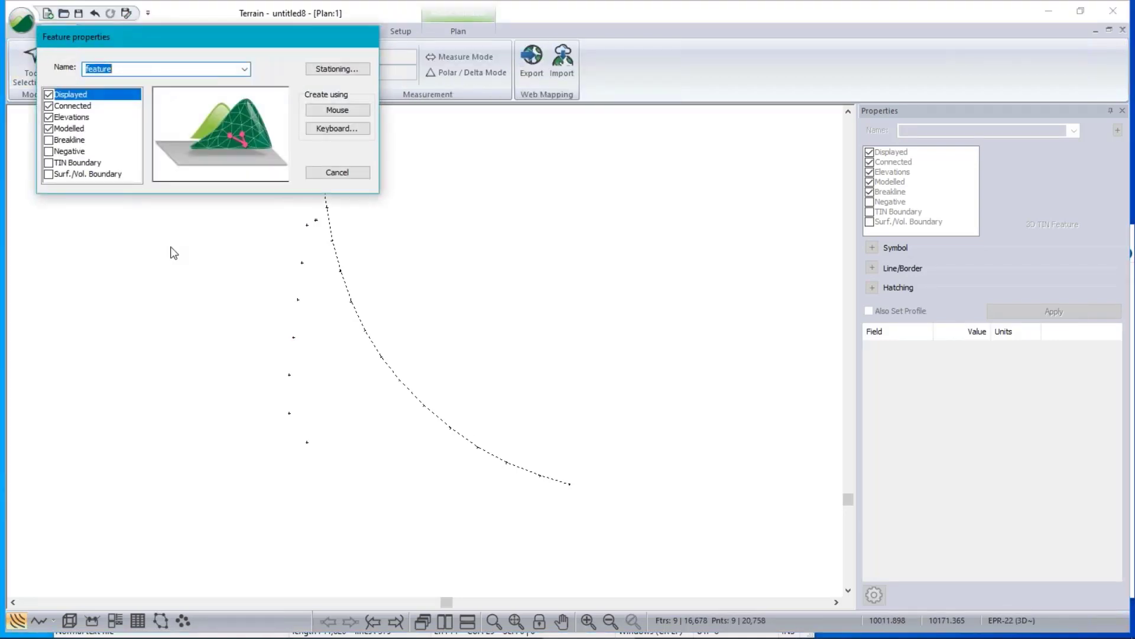
text(sel)
click(48, 117)
click(48, 128)
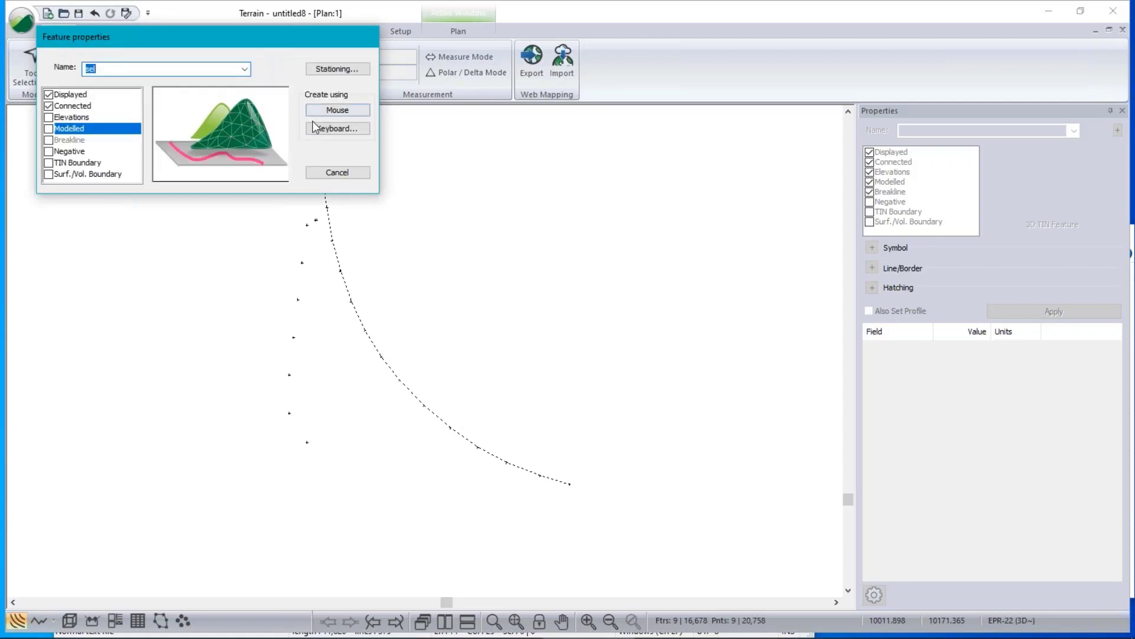
click(334, 111)
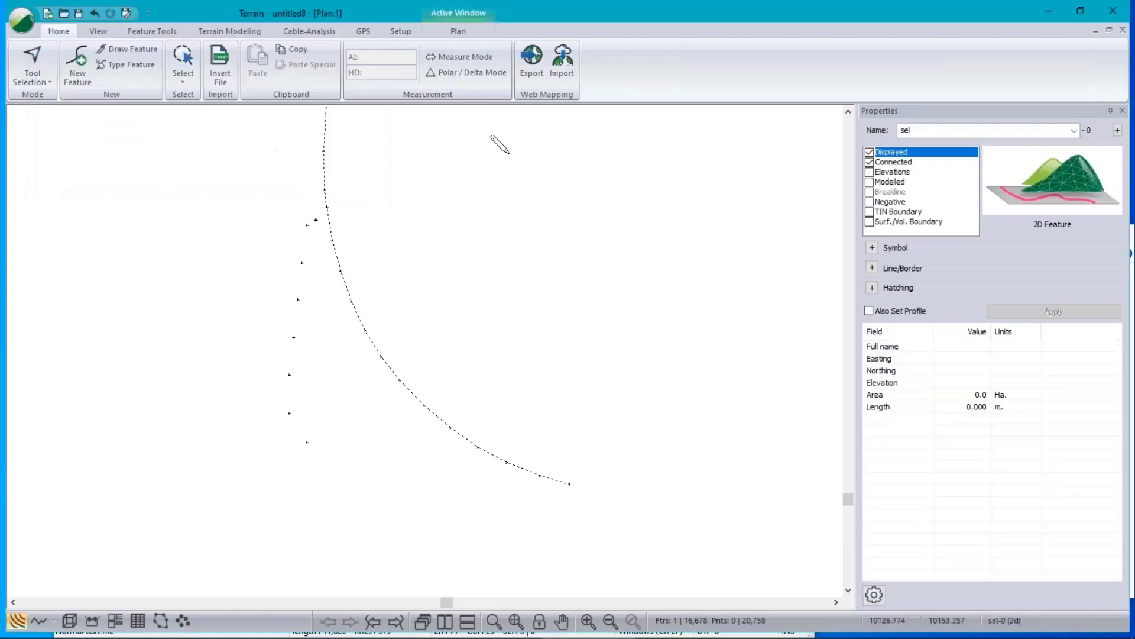
Draw the sel feature as a four-sided boundary around the loose EPR points west of the curve and close it
click(306, 177)
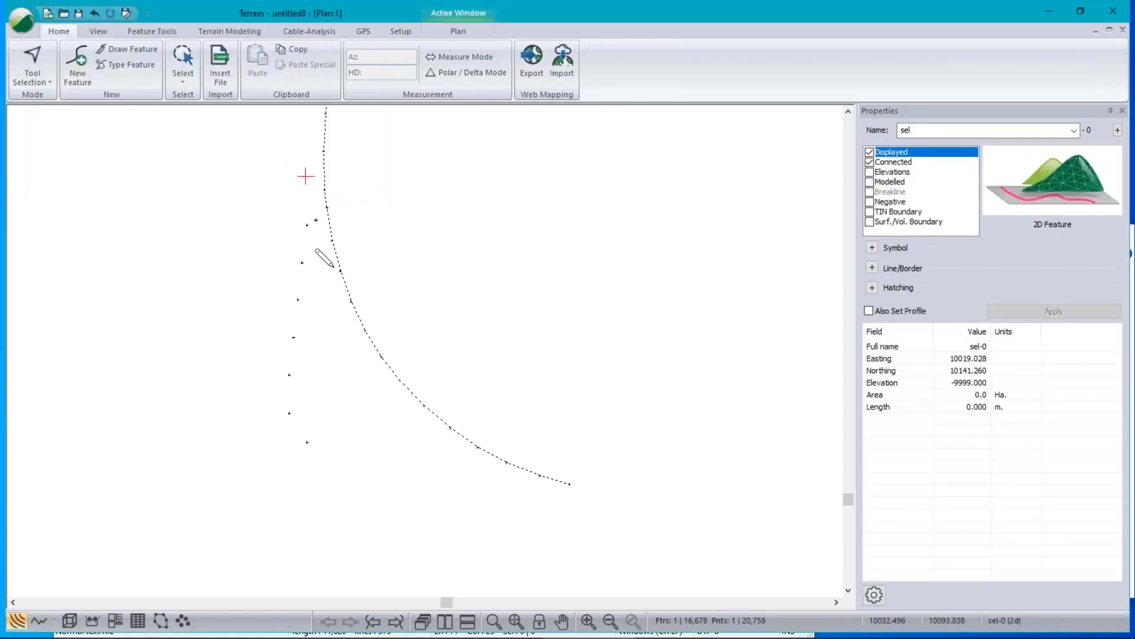
click(323, 220)
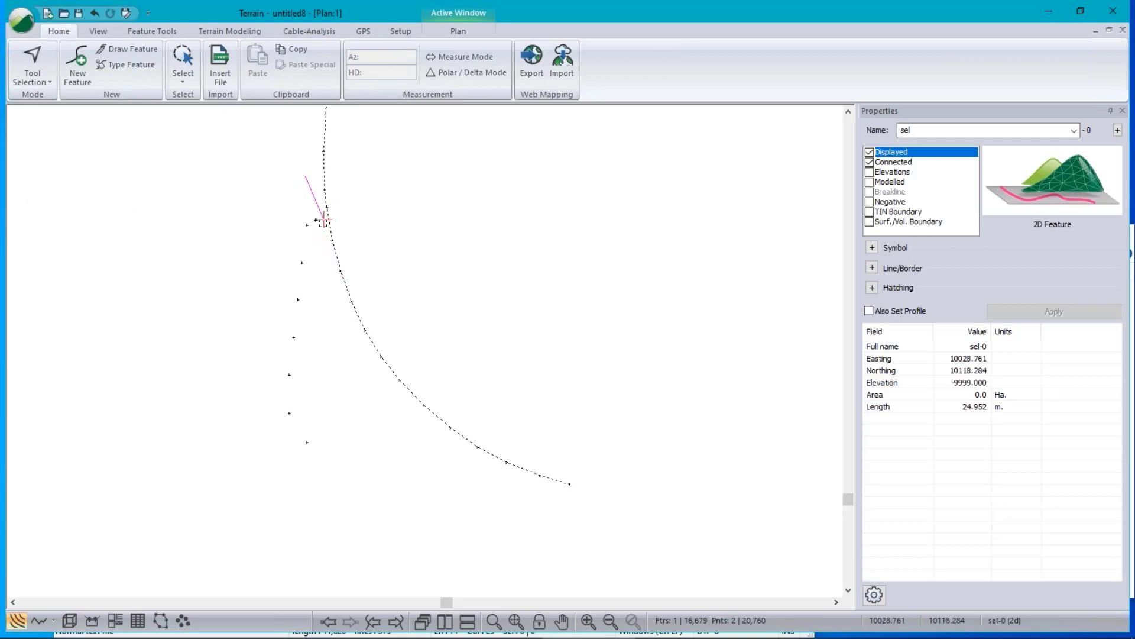
click(363, 487)
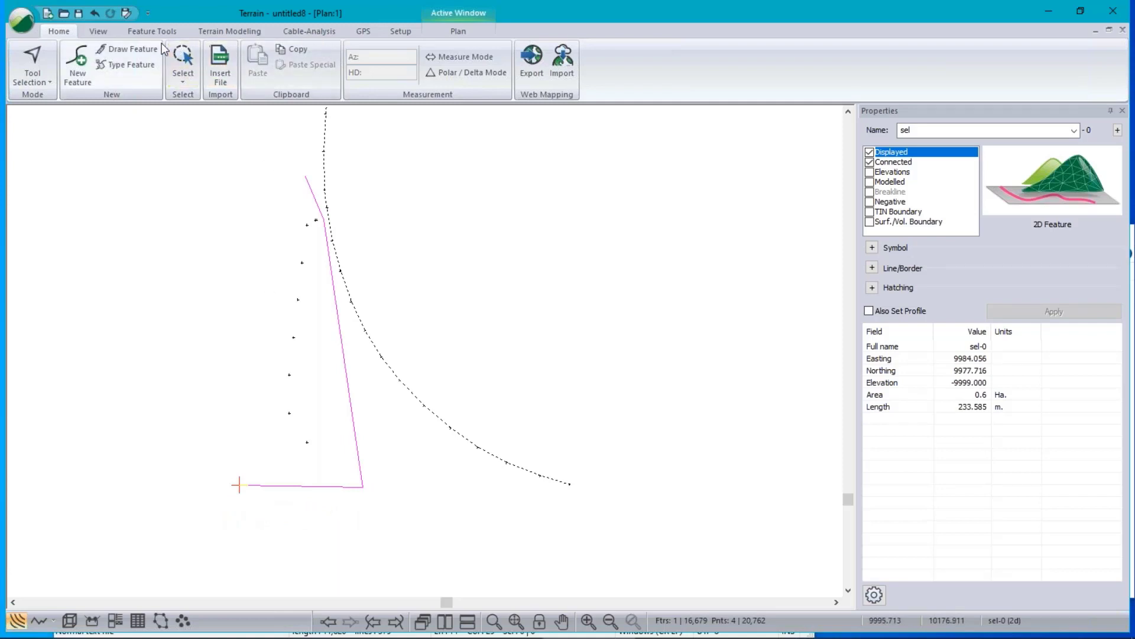
click(152, 31)
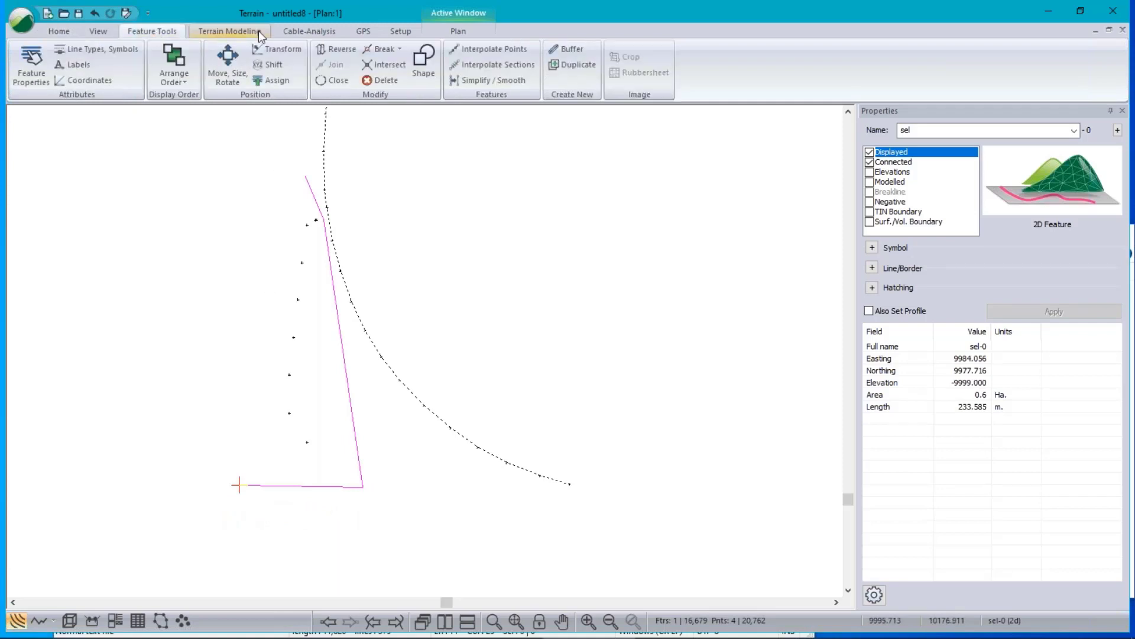
click(322, 81)
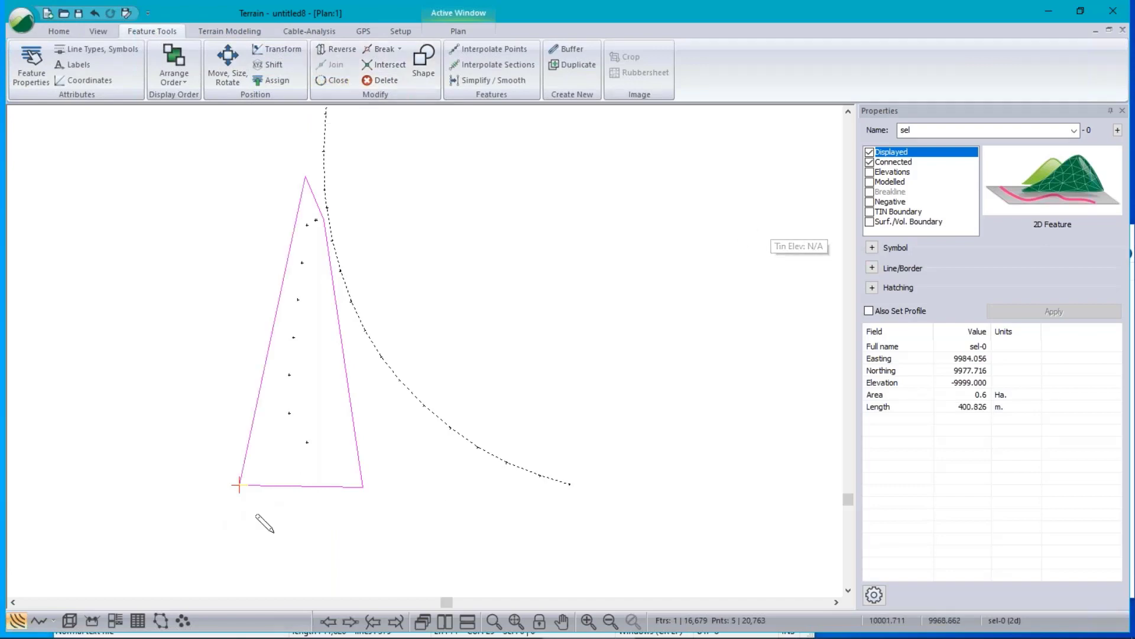
Select only the features inside the sel boundary, without retaining the current selection, and join them into one EPR line
right_click(479, 247)
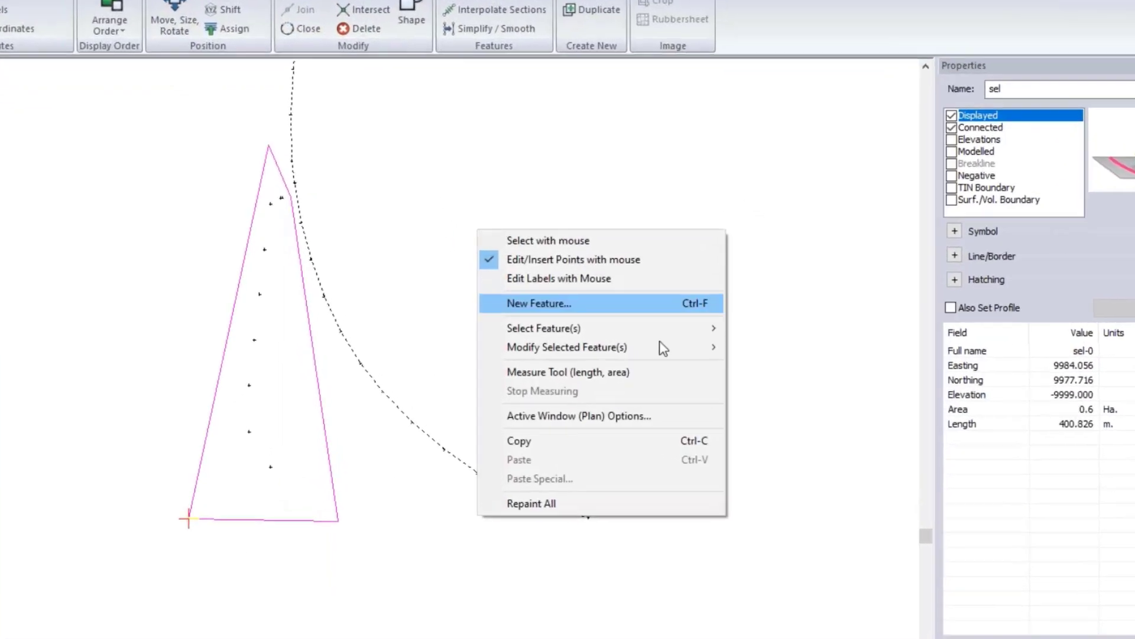
mouse_move(601, 327)
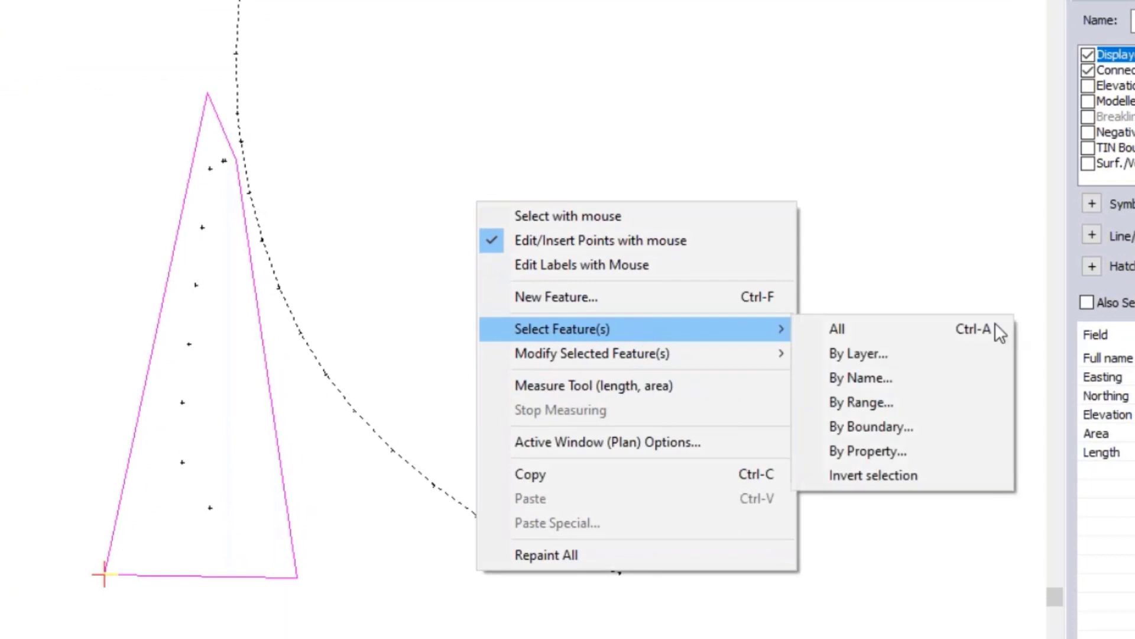
click(940, 436)
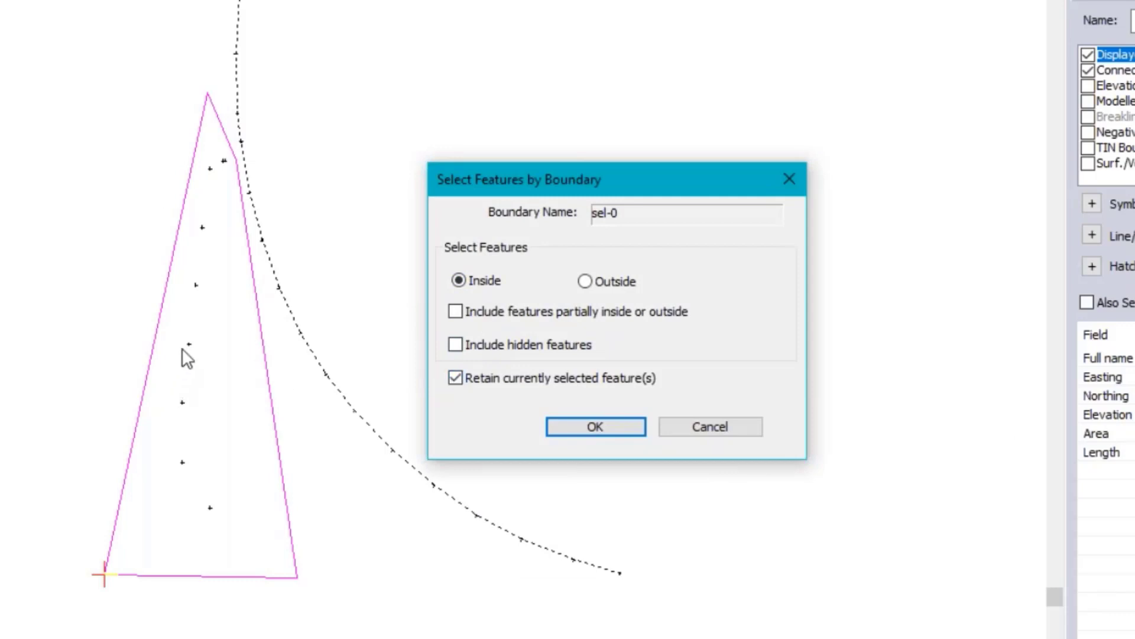
click(453, 378)
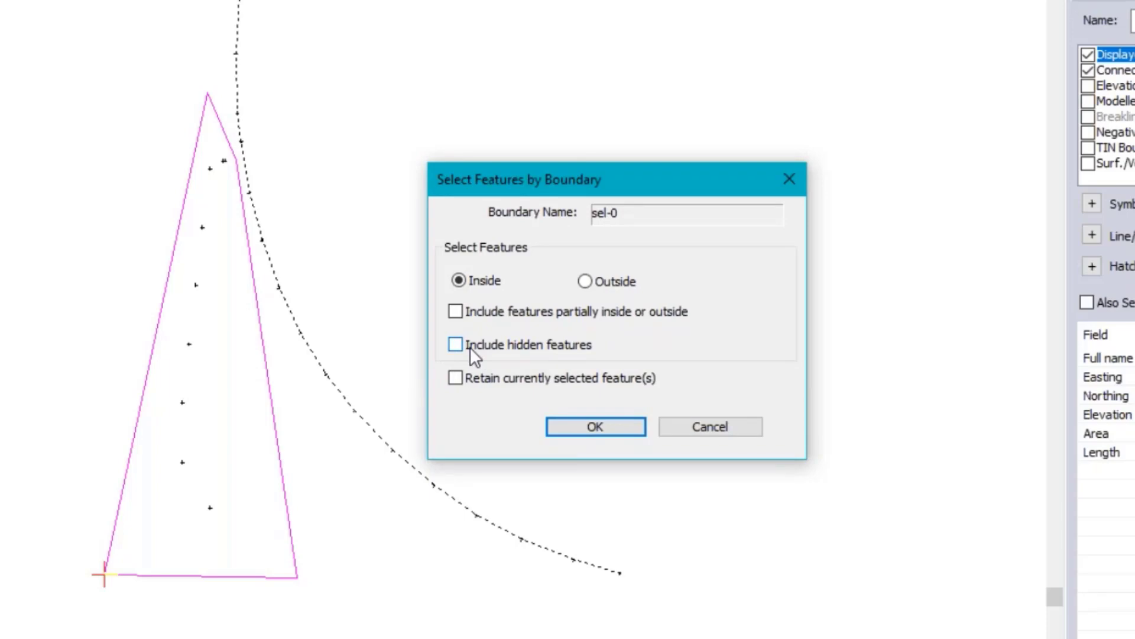
click(594, 427)
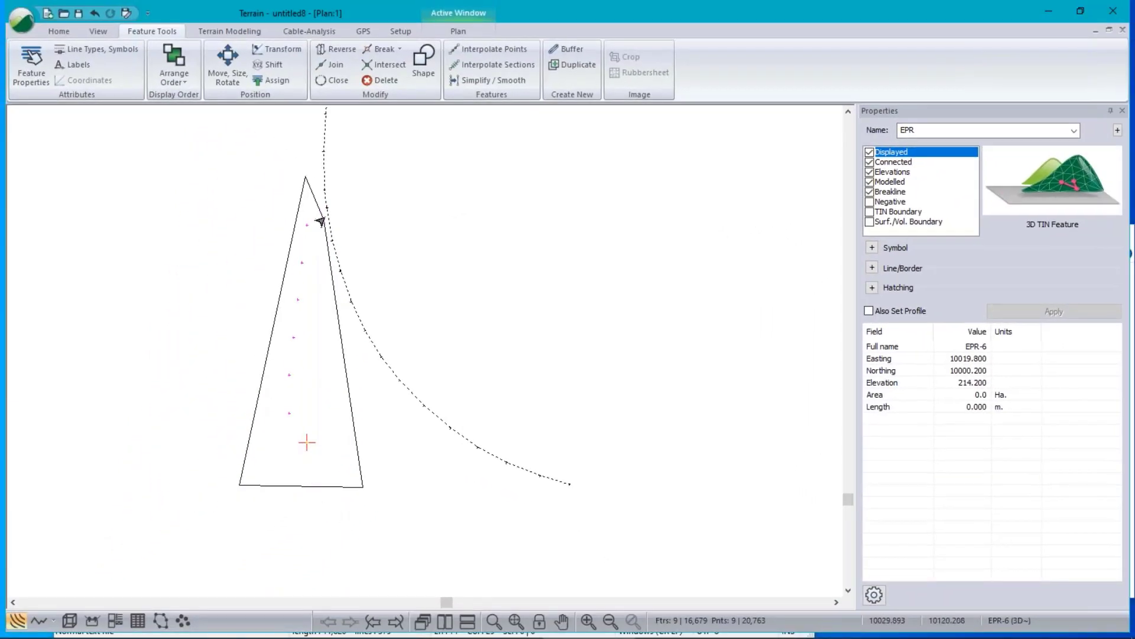
key(ctrl+j)
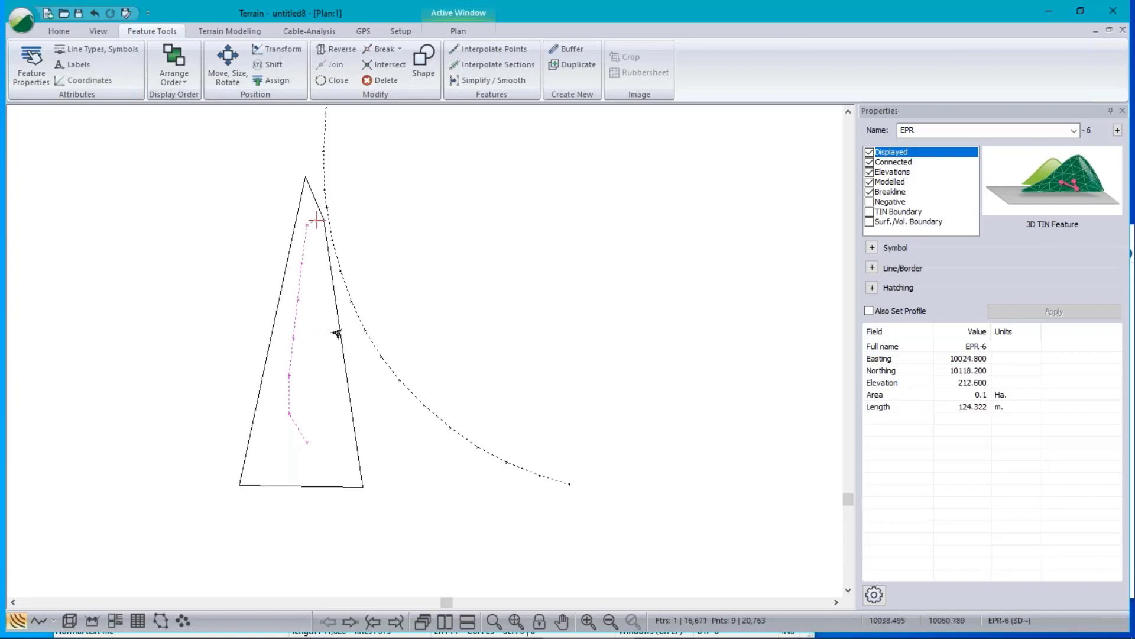
Delete the sel boundary polygon around the joined EPR line
click(337, 334)
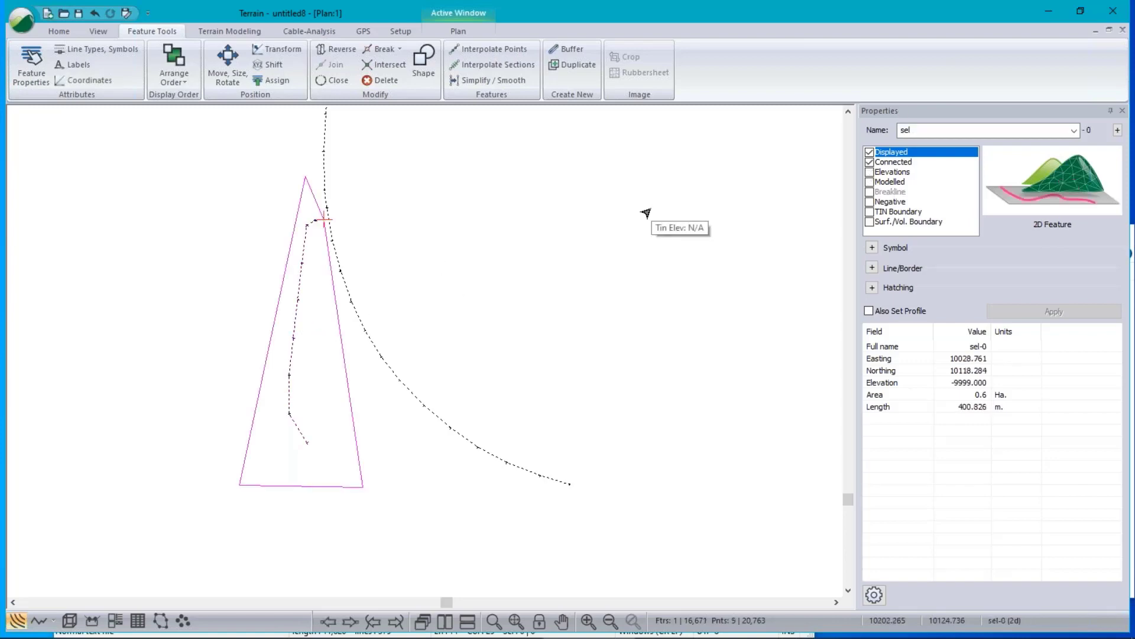
key(Delete)
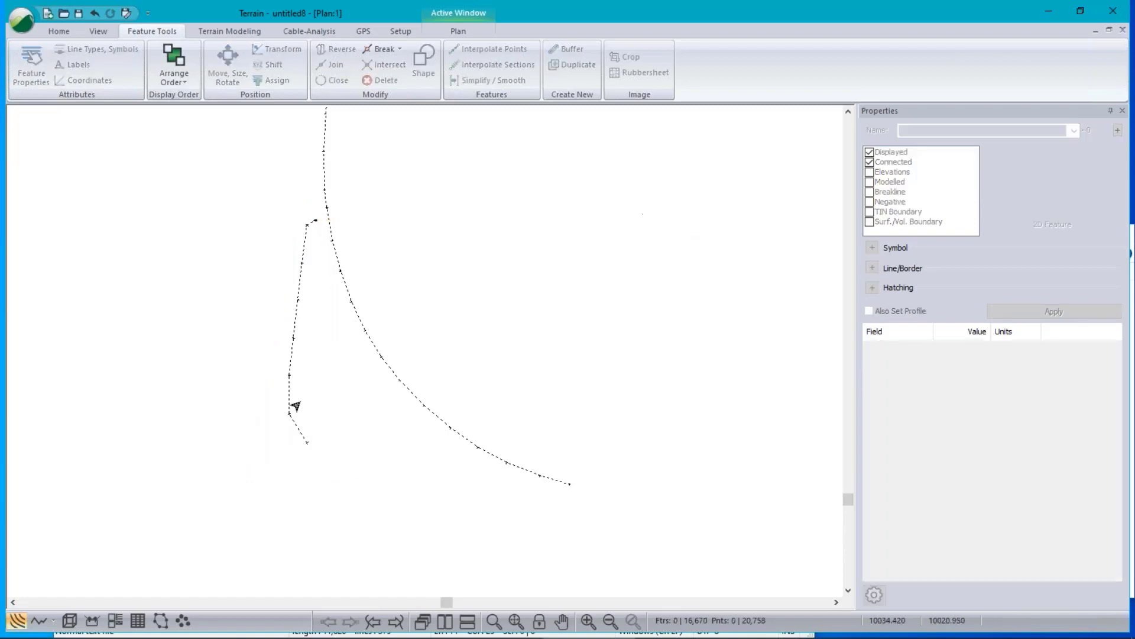
scroll(289, 292, down, 1)
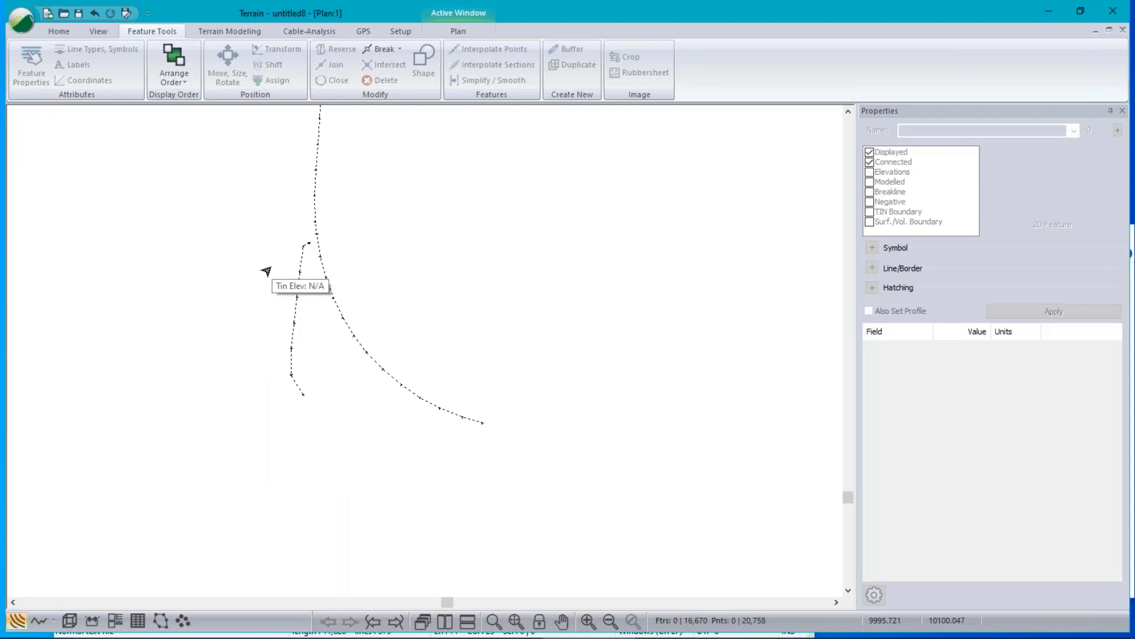
middle_drag(363, 178, 375, 254)
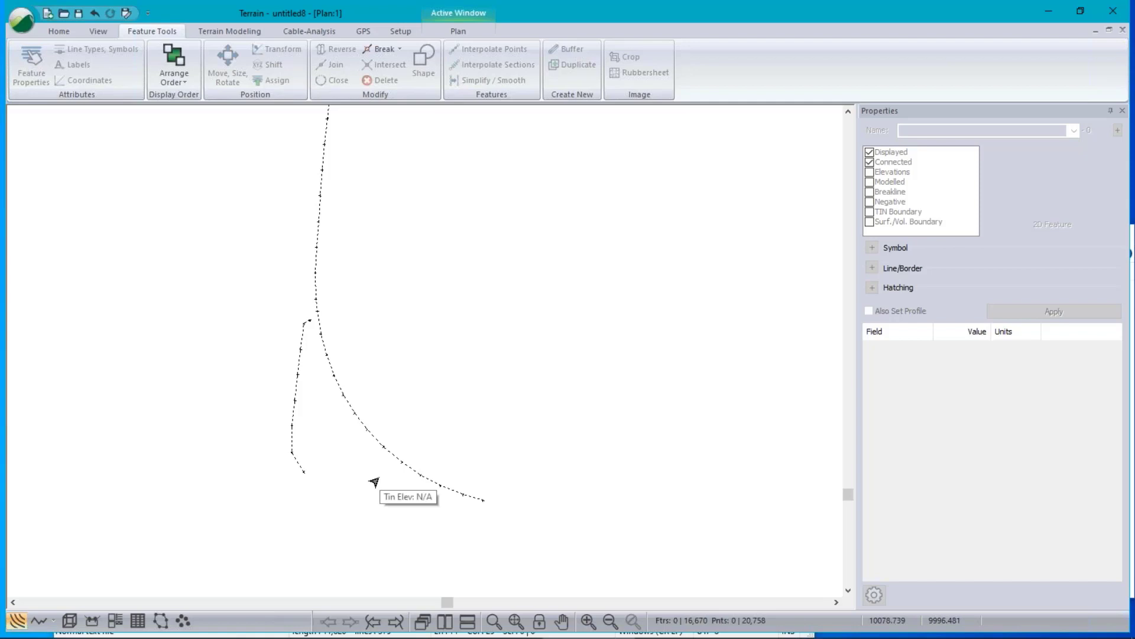
Open Hart Rd 1.txt from the HartRd folder in the TotalStn 3 format, without saving the current terrain
click(23, 24)
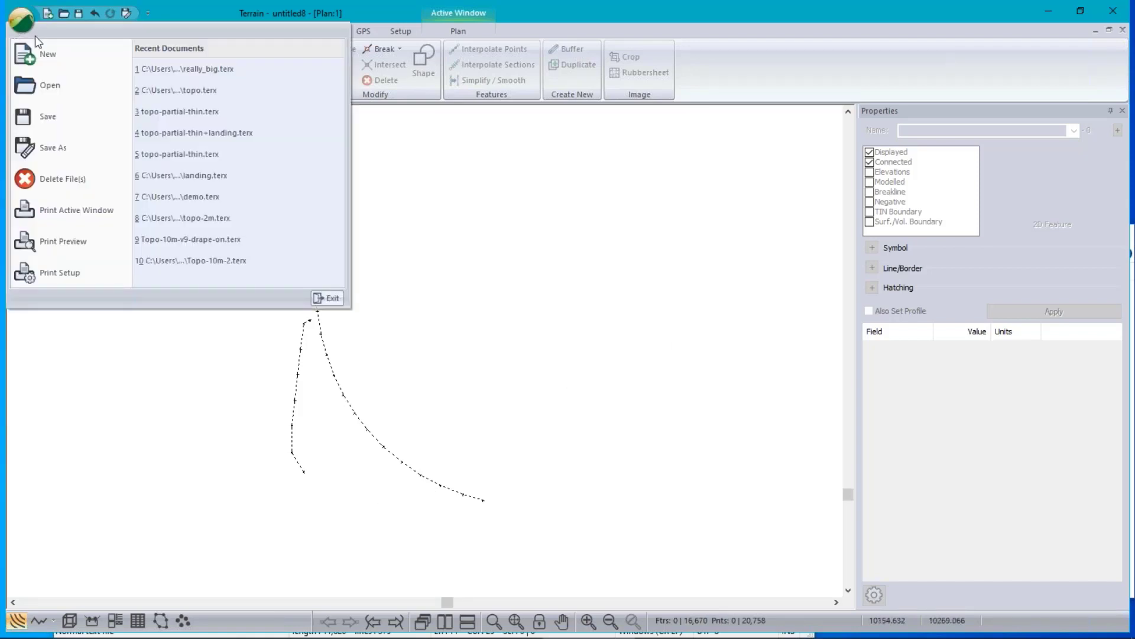
click(78, 84)
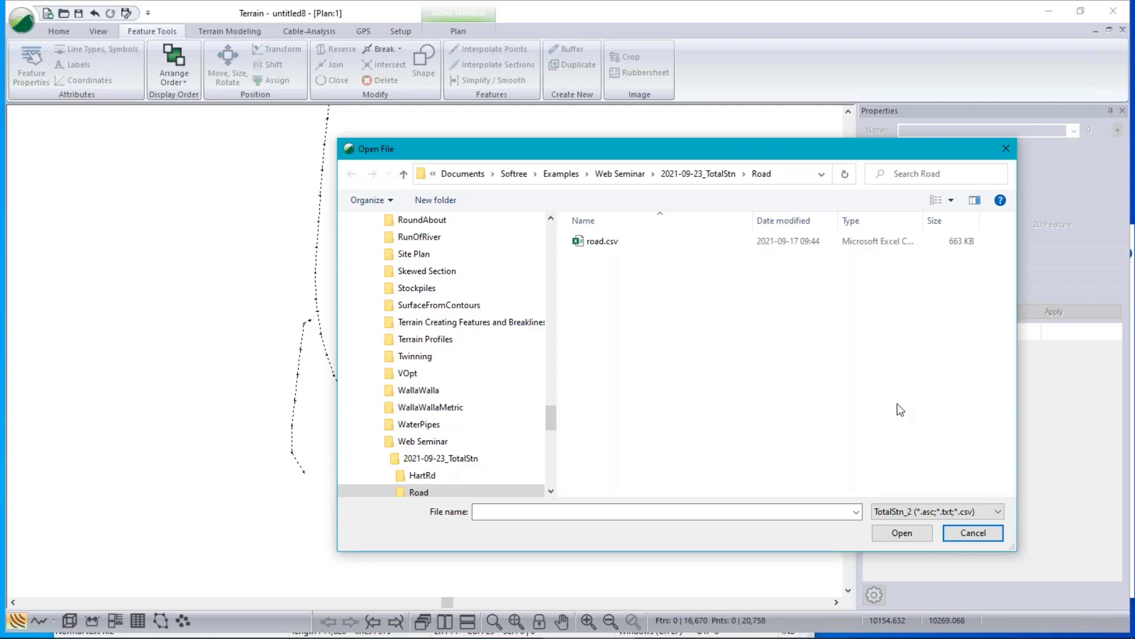
click(963, 513)
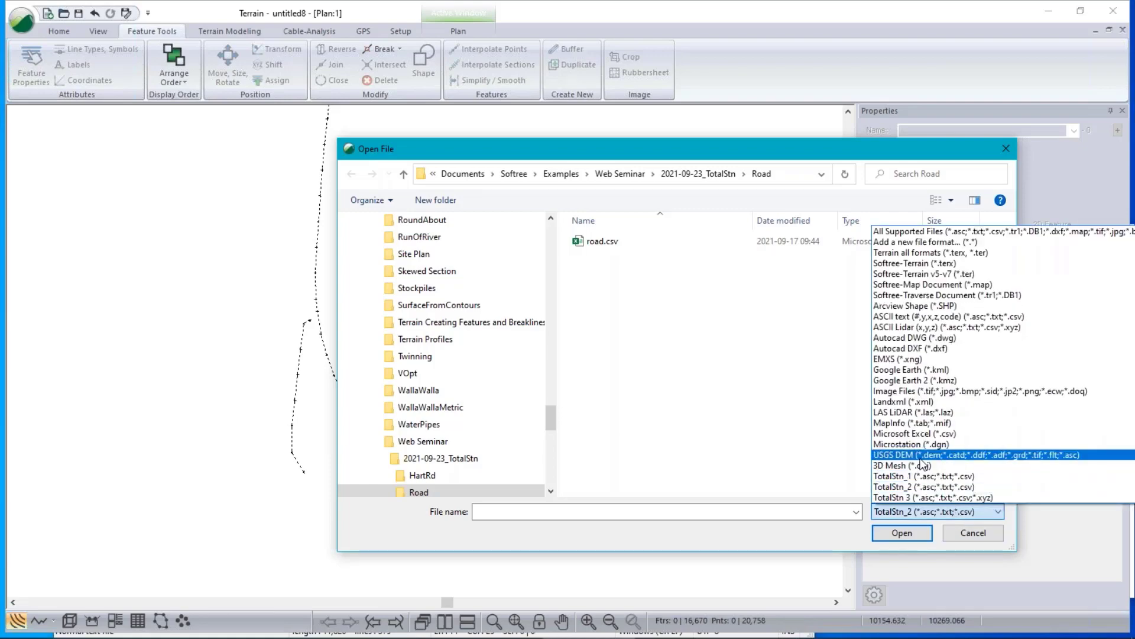
click(914, 497)
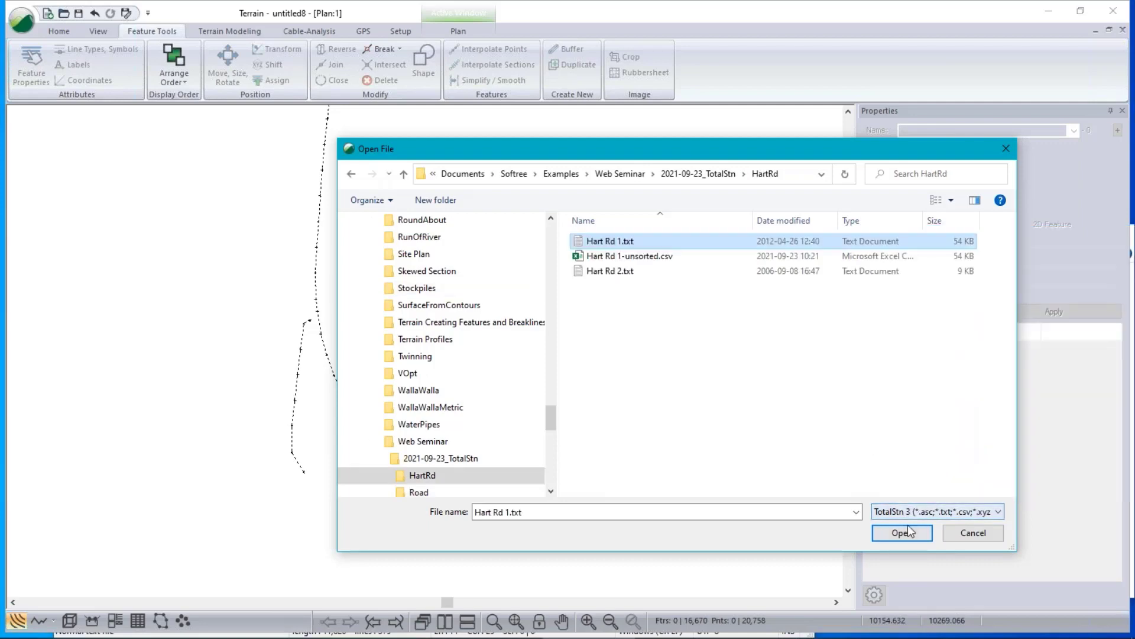
key(Return)
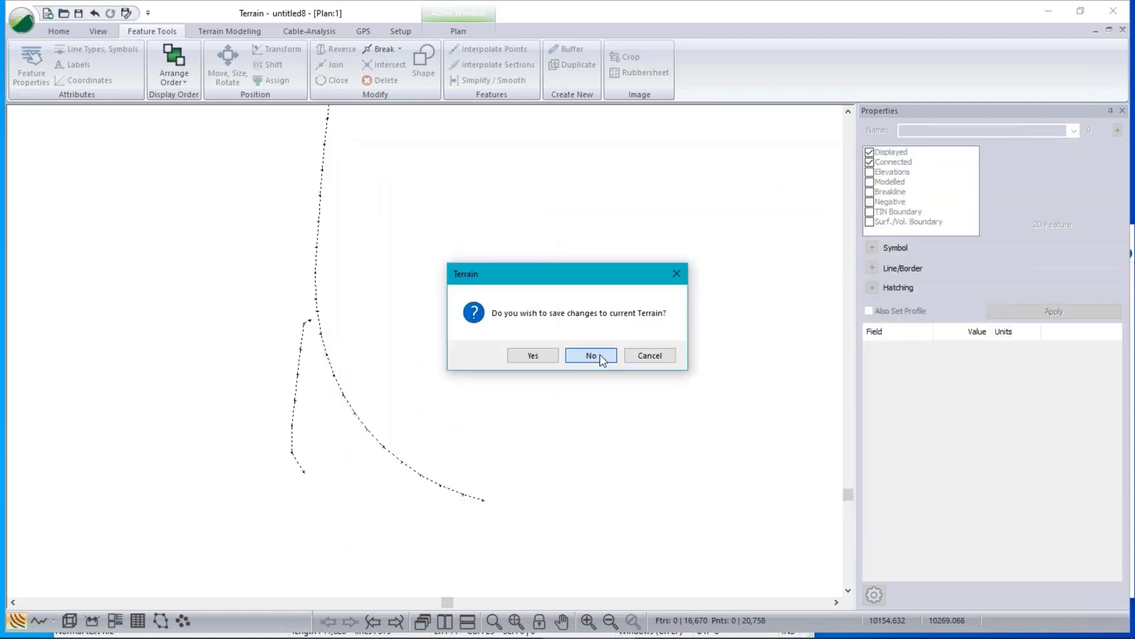
click(598, 354)
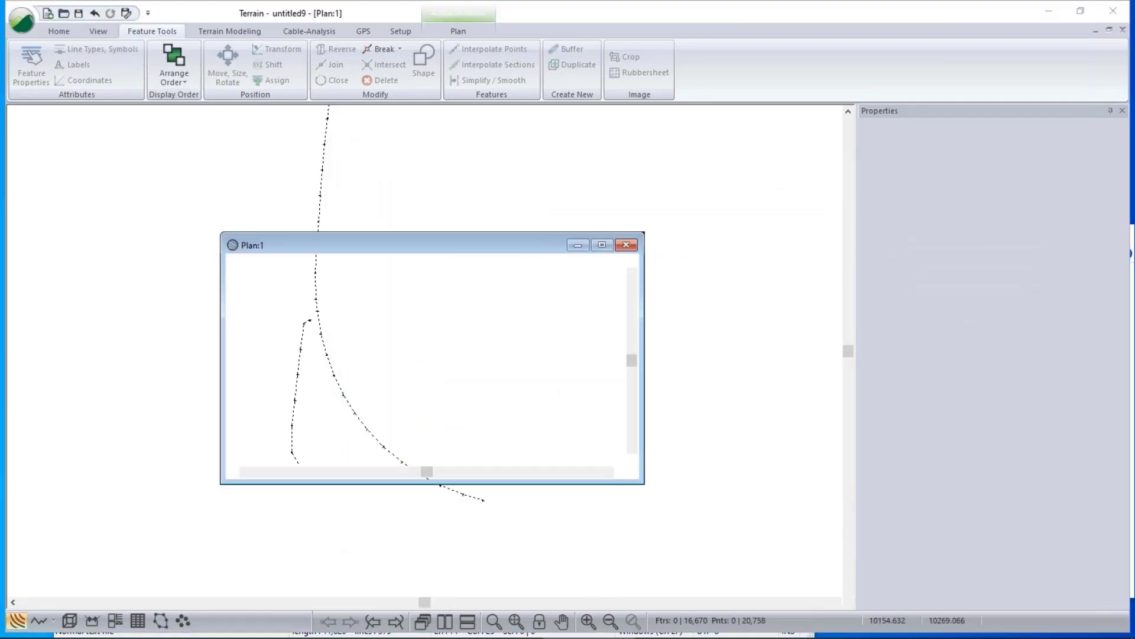
click(691, 480)
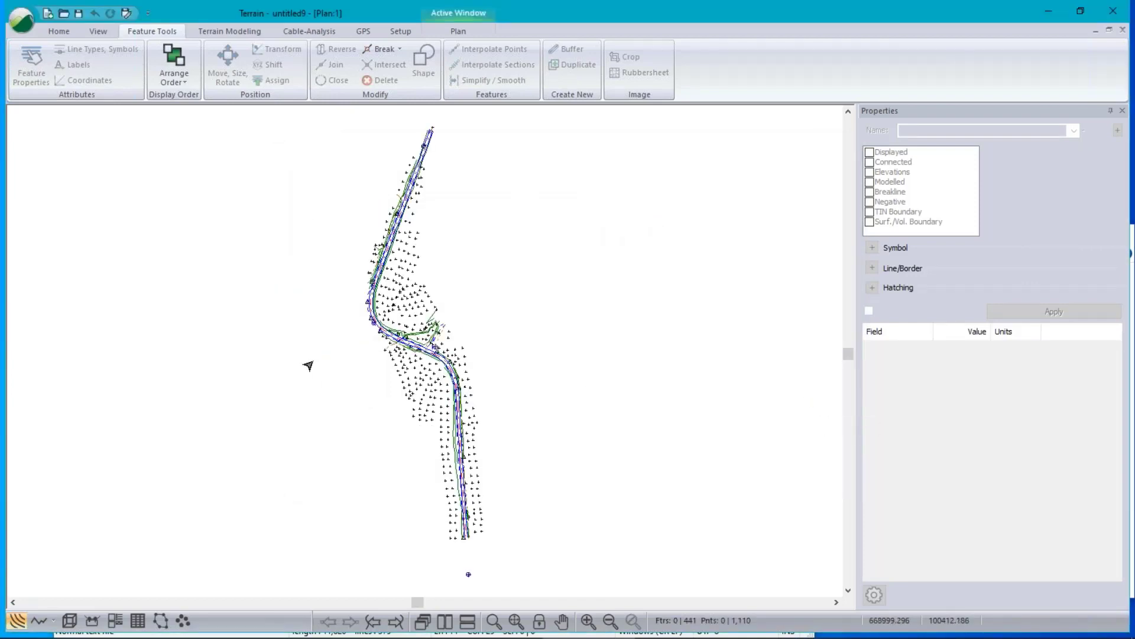
scroll(420, 327, up, 1)
middle_drag(362, 342, 361, 323)
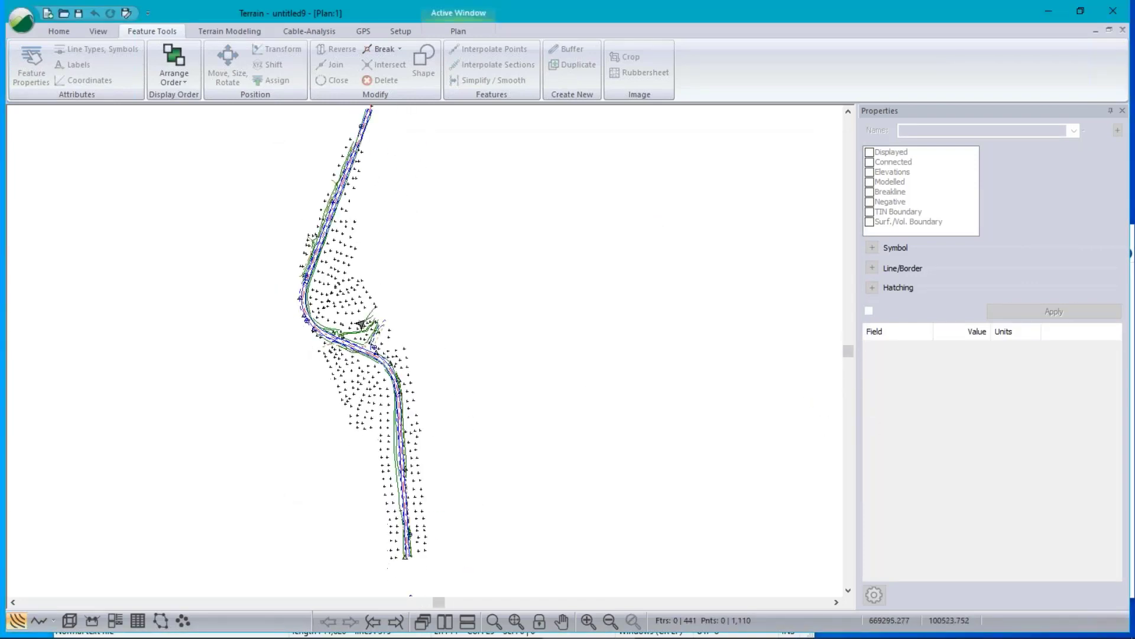
click(59, 31)
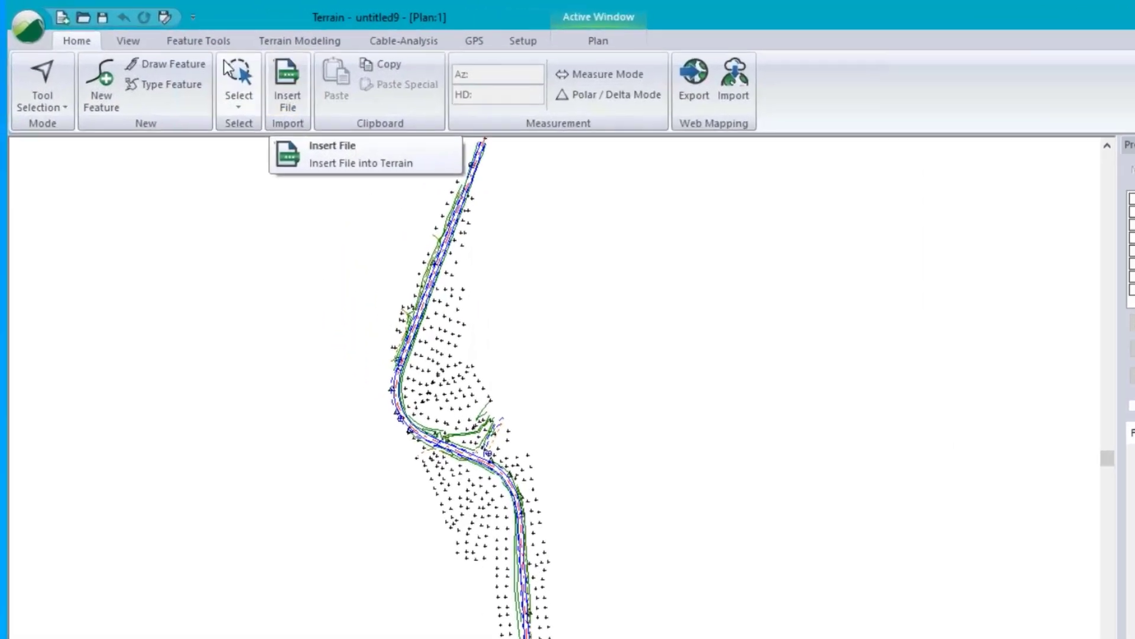
click(152, 31)
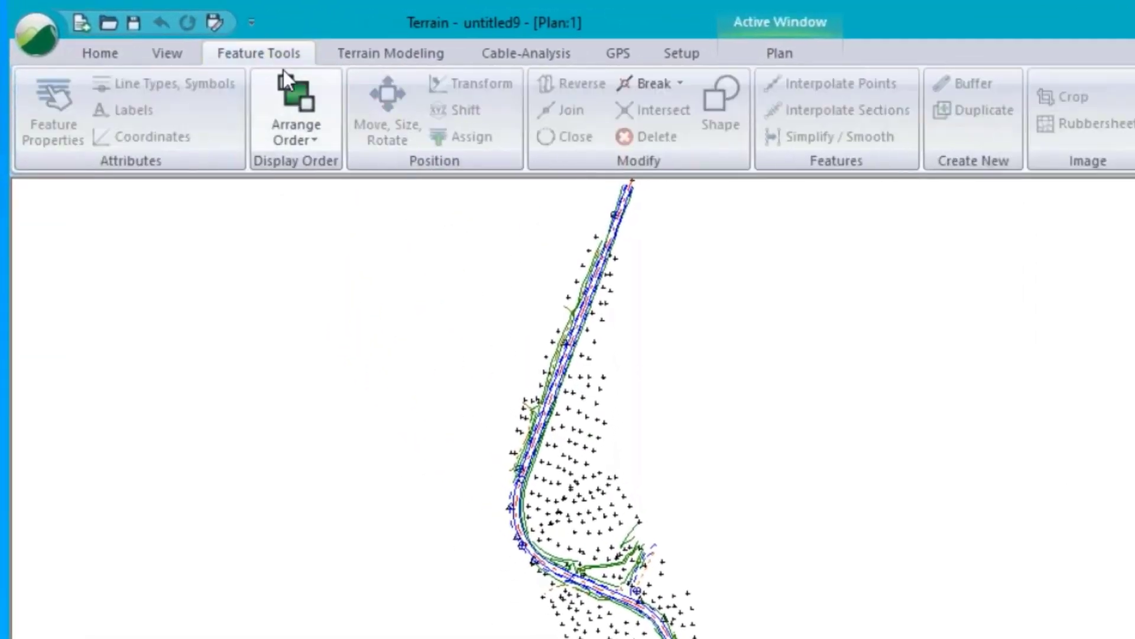
click(680, 84)
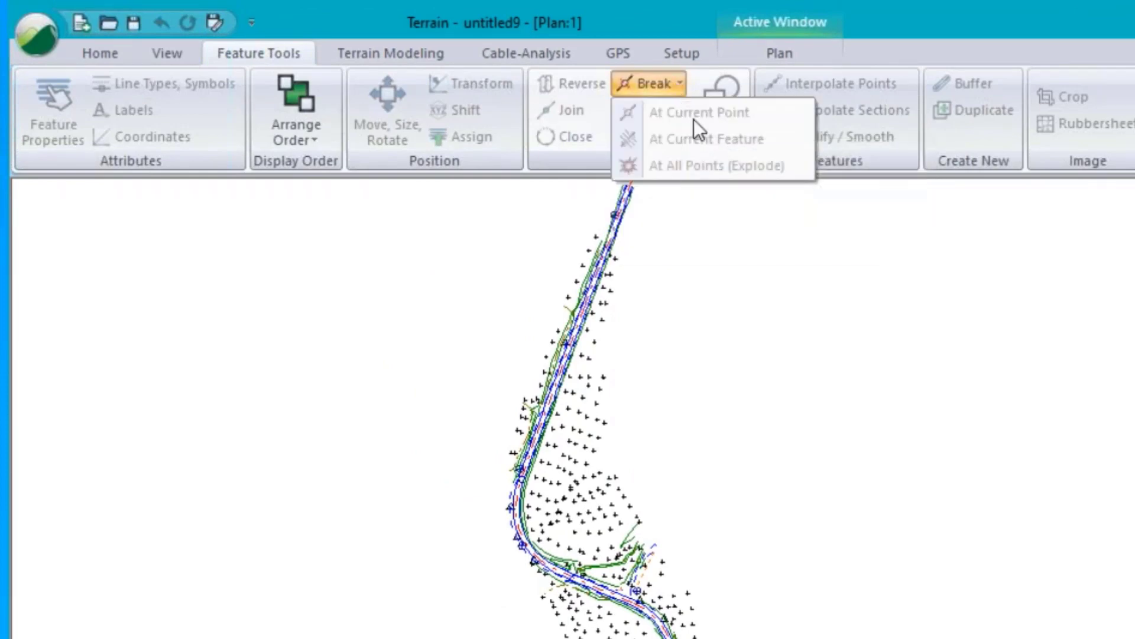
click(576, 109)
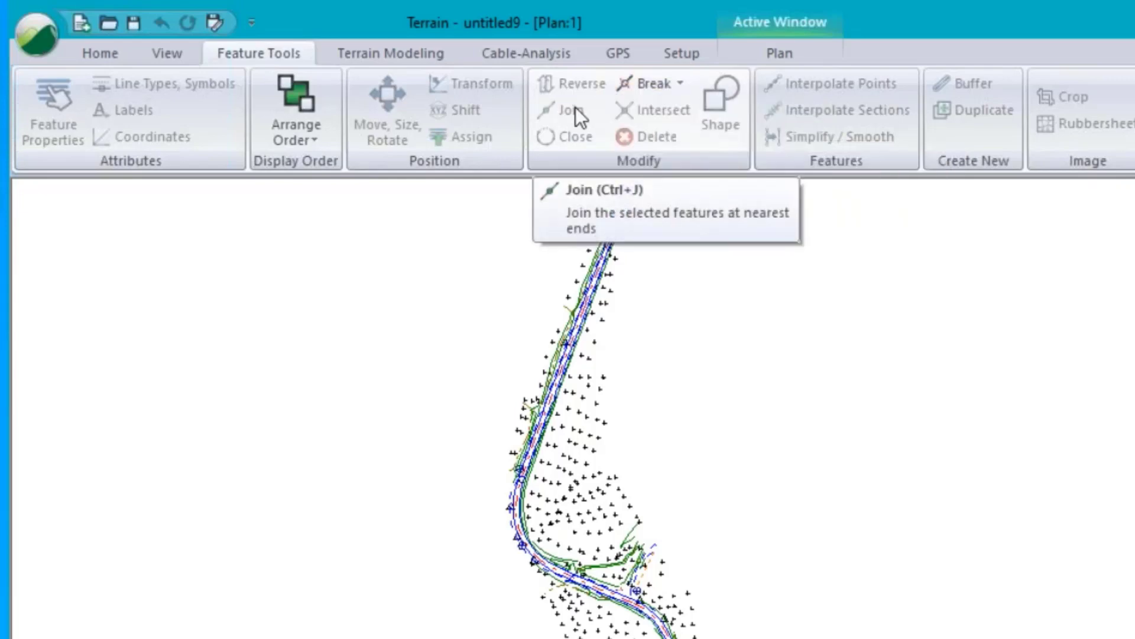
right_click(775, 391)
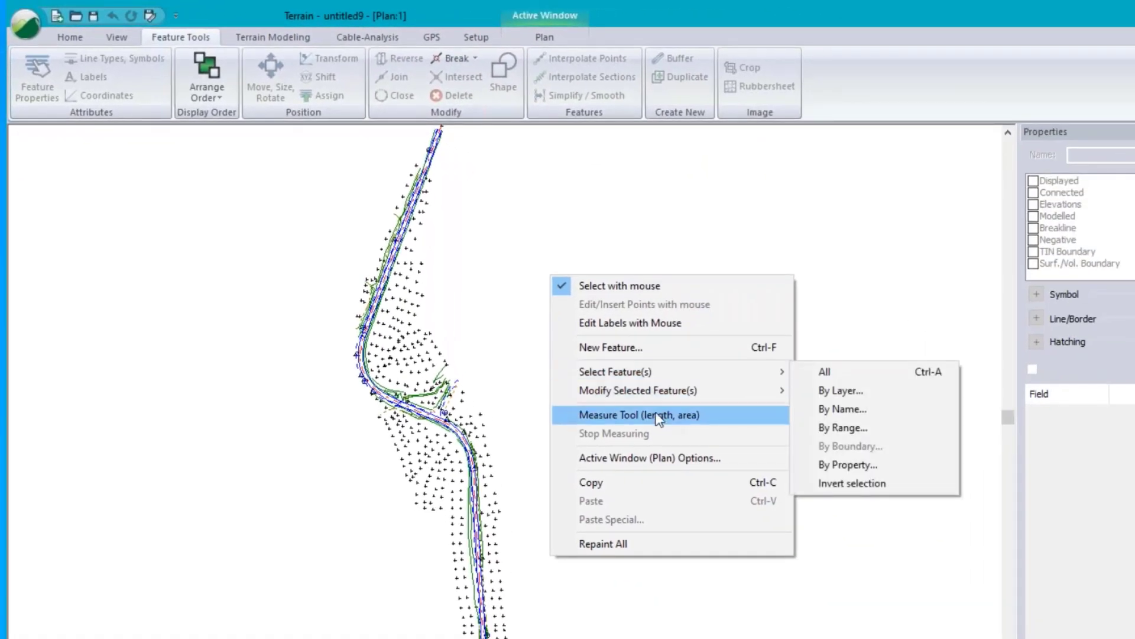
mouse_move(623, 374)
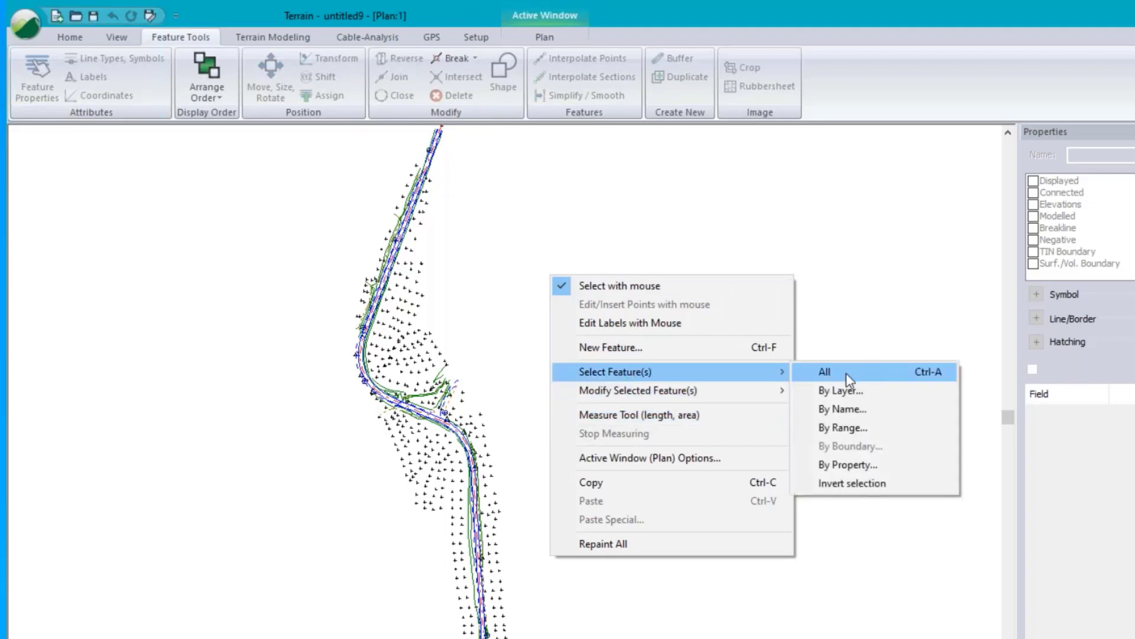
mouse_move(674, 388)
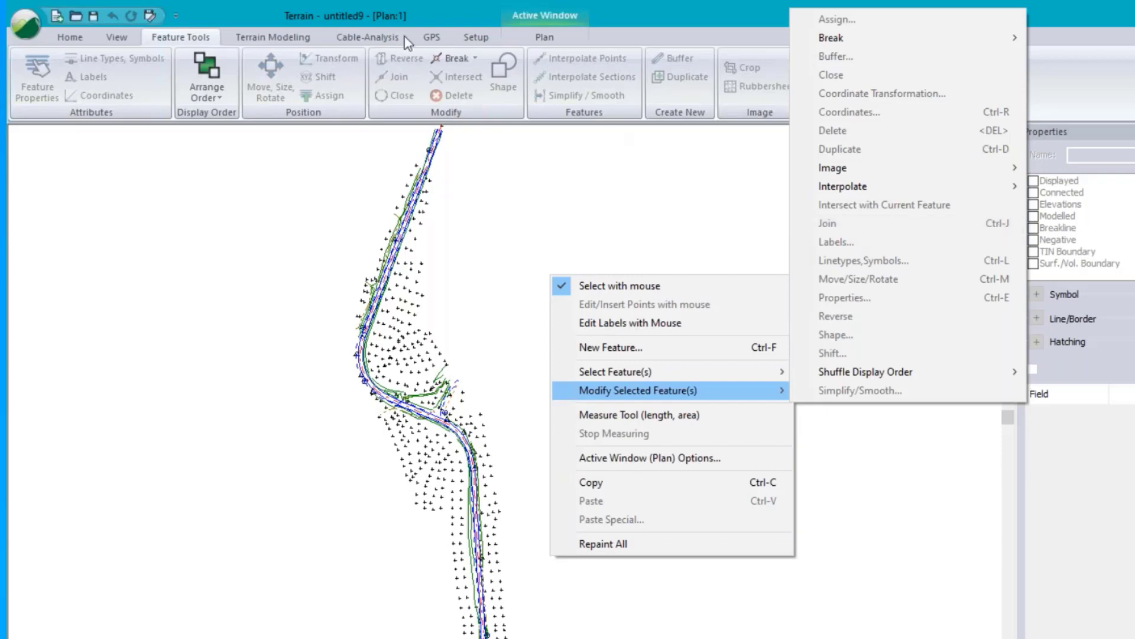
click(445, 13)
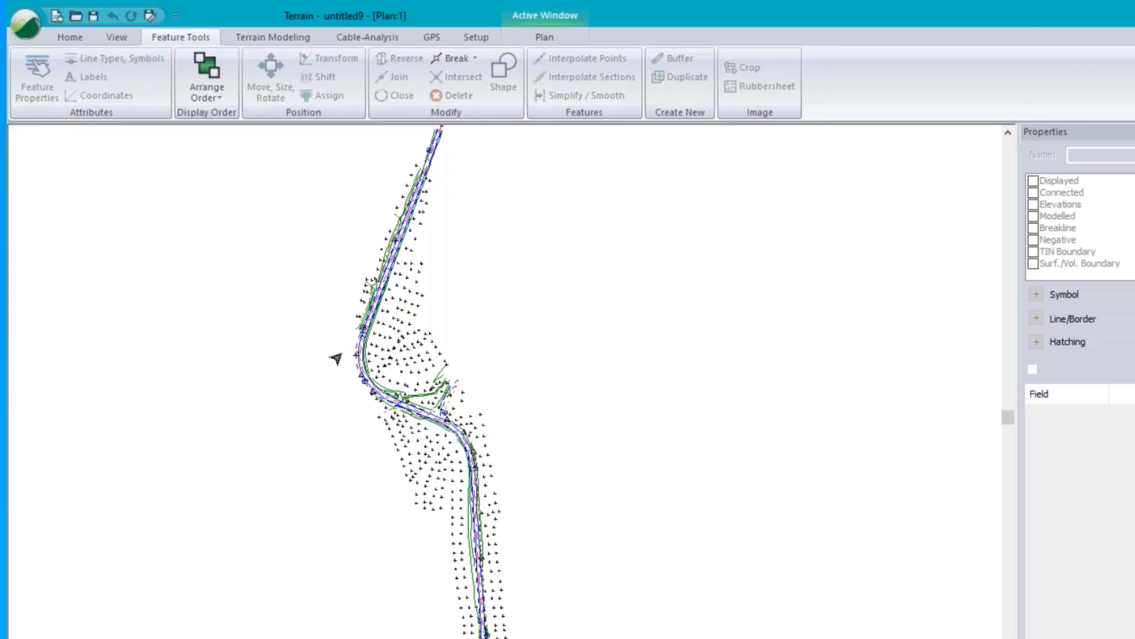
Insert Hart Rd 2.txt from the HartRd folder into the current terrain, using the TotalStn 3 format
click(70, 36)
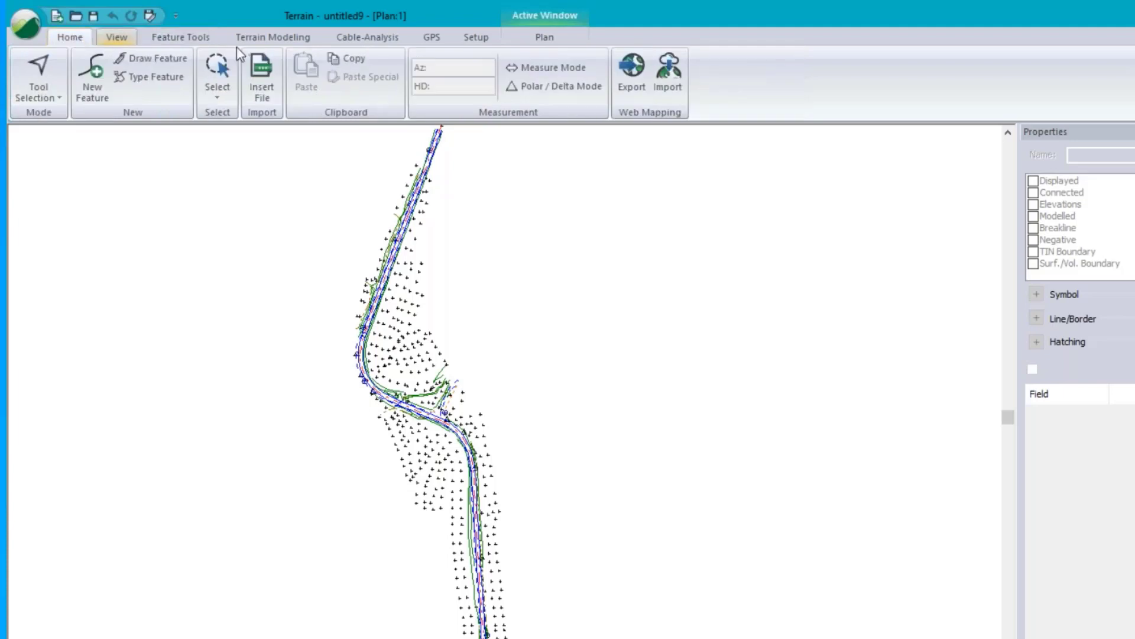
click(264, 89)
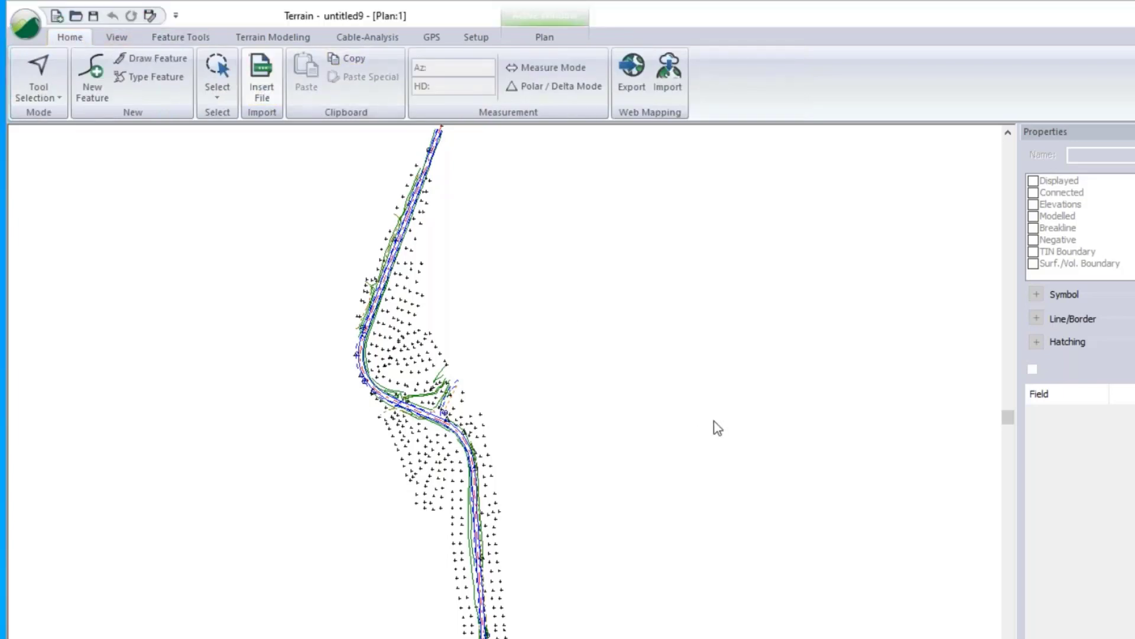
click(717, 325)
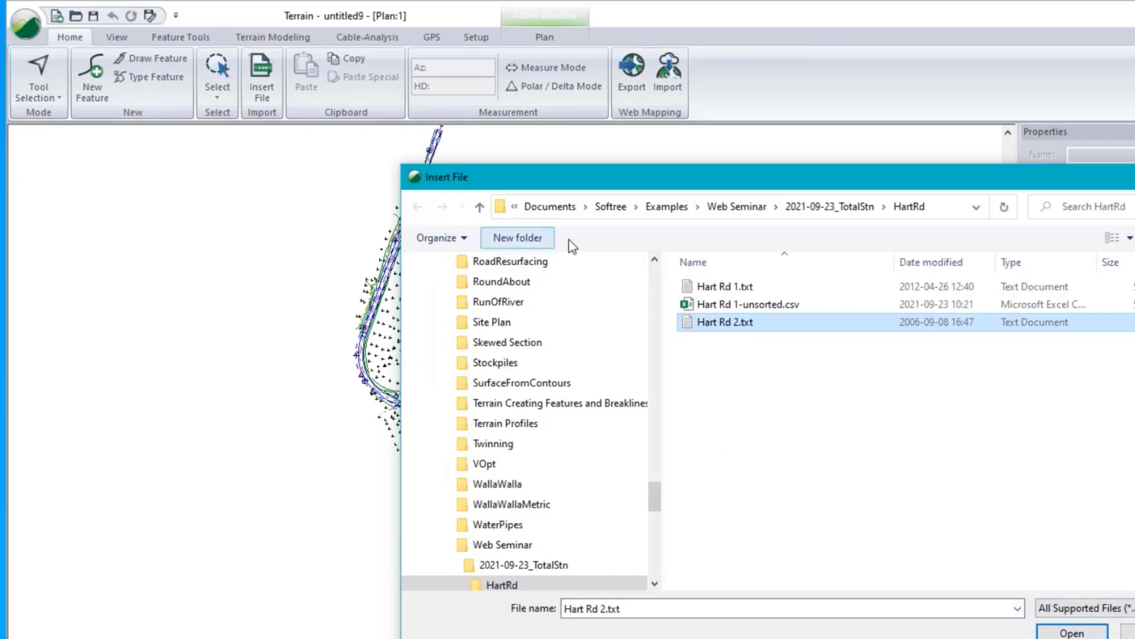
ctrl+click(790, 287)
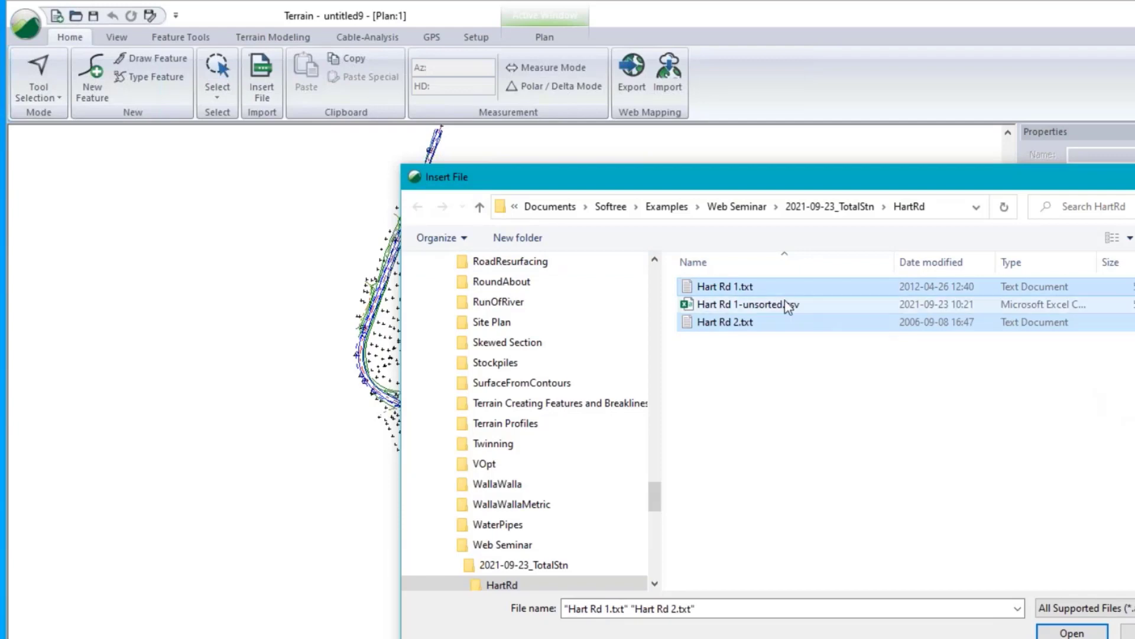
click(729, 321)
click(1072, 632)
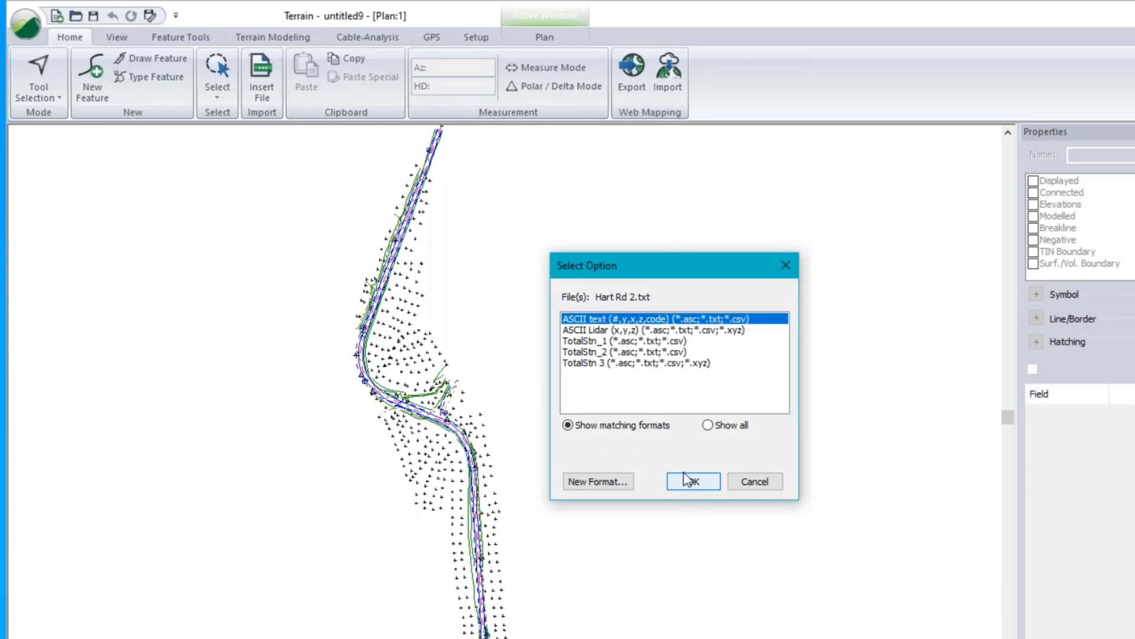
click(584, 362)
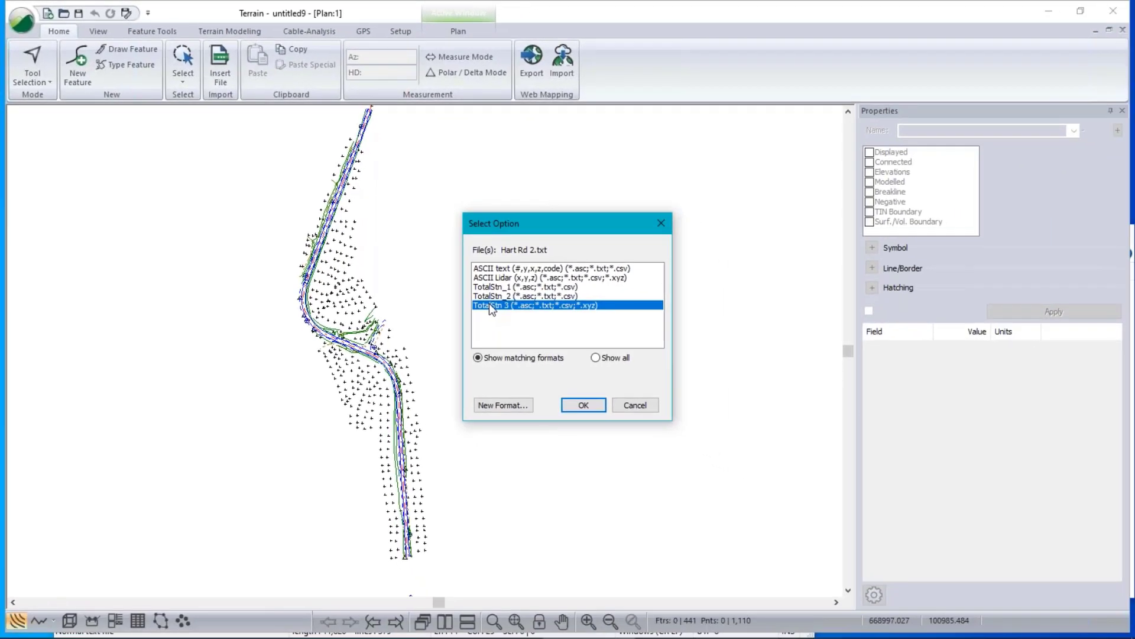
click(584, 406)
click(709, 479)
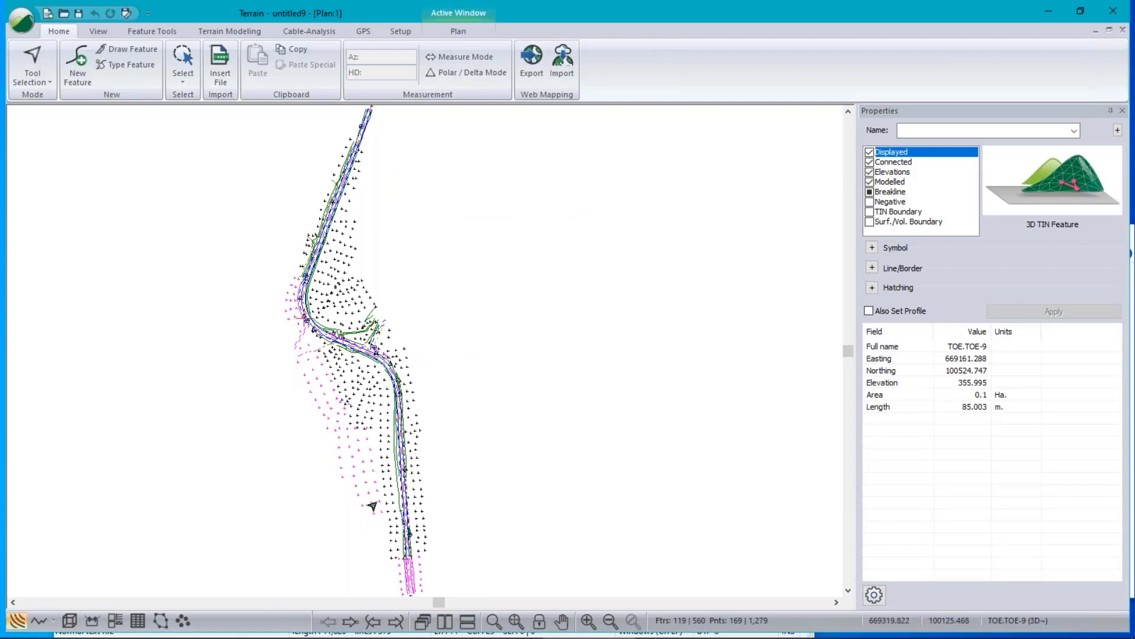
Generate the TIN with a maximum side length of 50 and both major and minor contours, continuing despite crossing breaklines
middle_drag(372, 508, 392, 367)
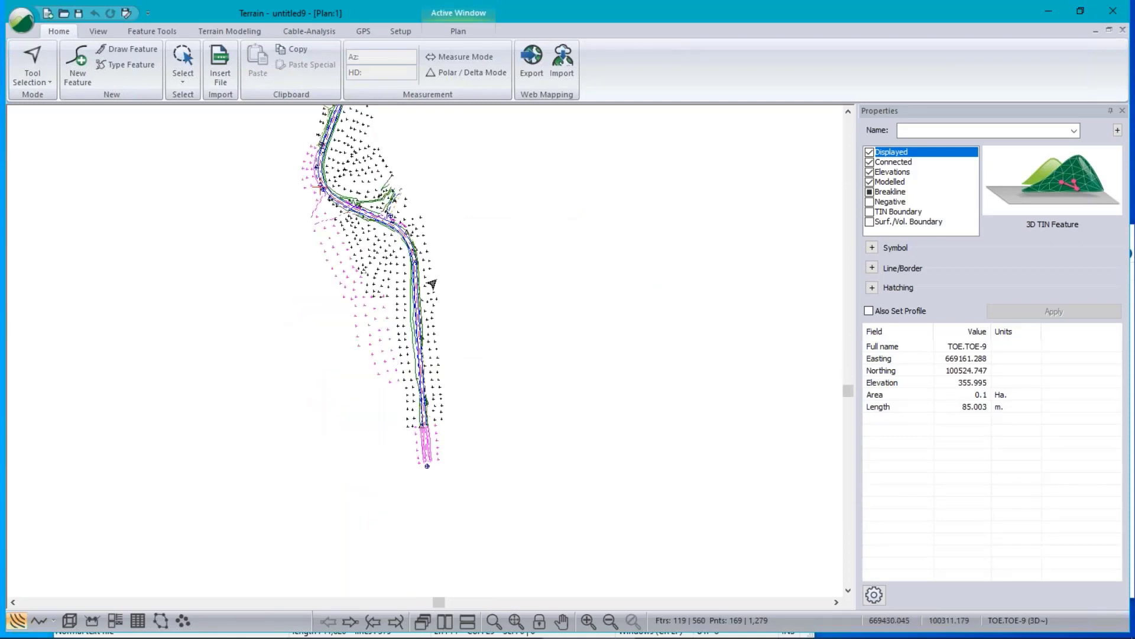
middle_drag(431, 285, 461, 355)
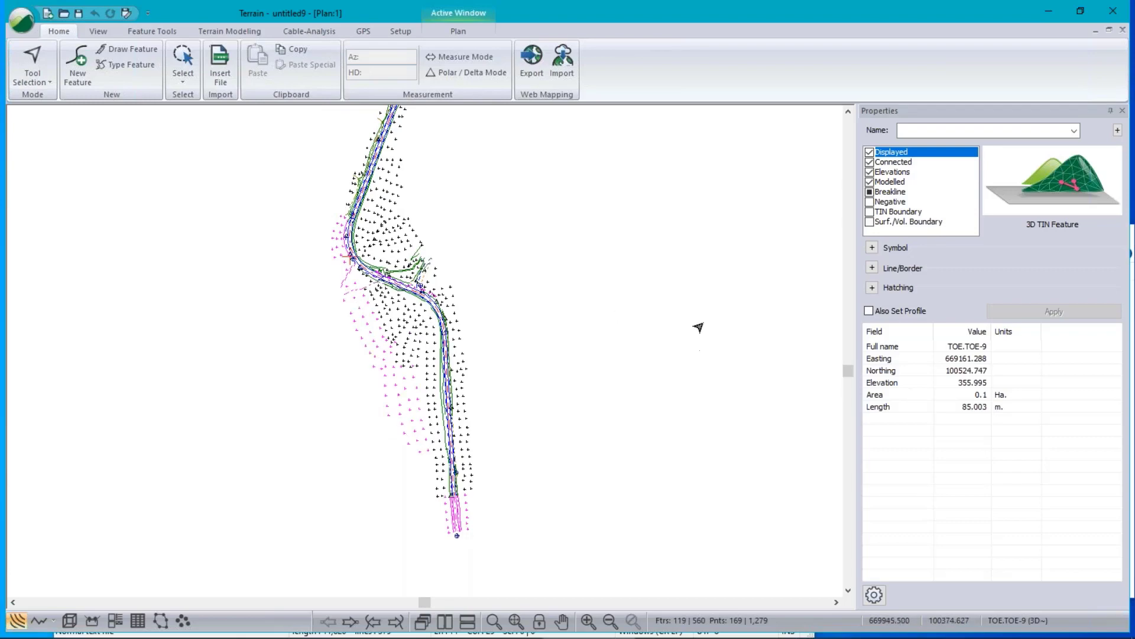
scroll(334, 263, up, 1)
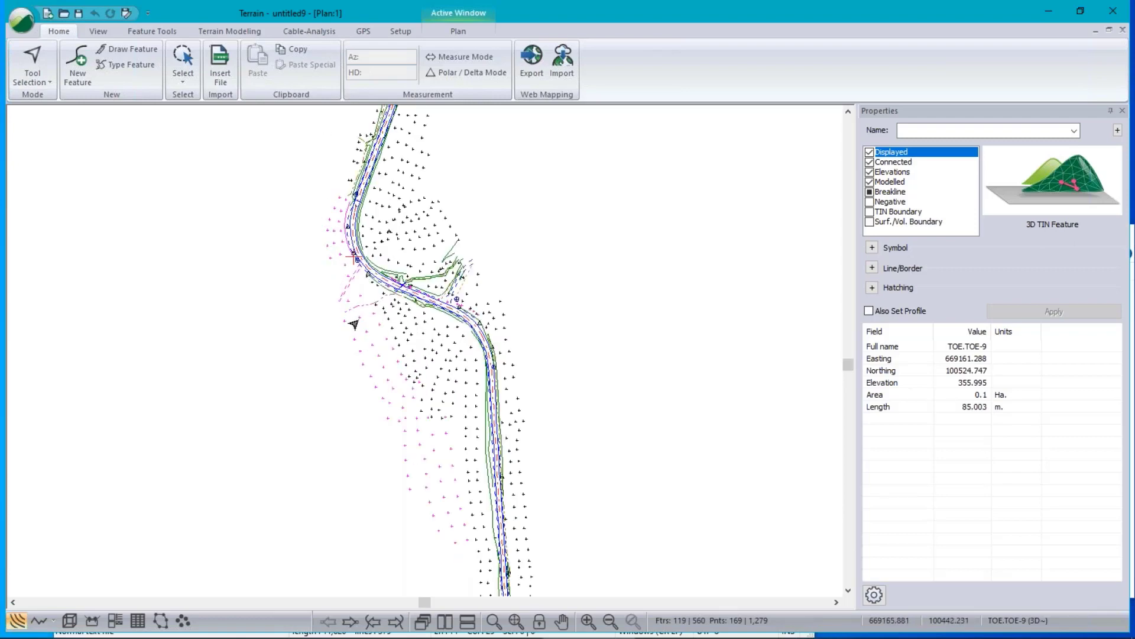
click(236, 32)
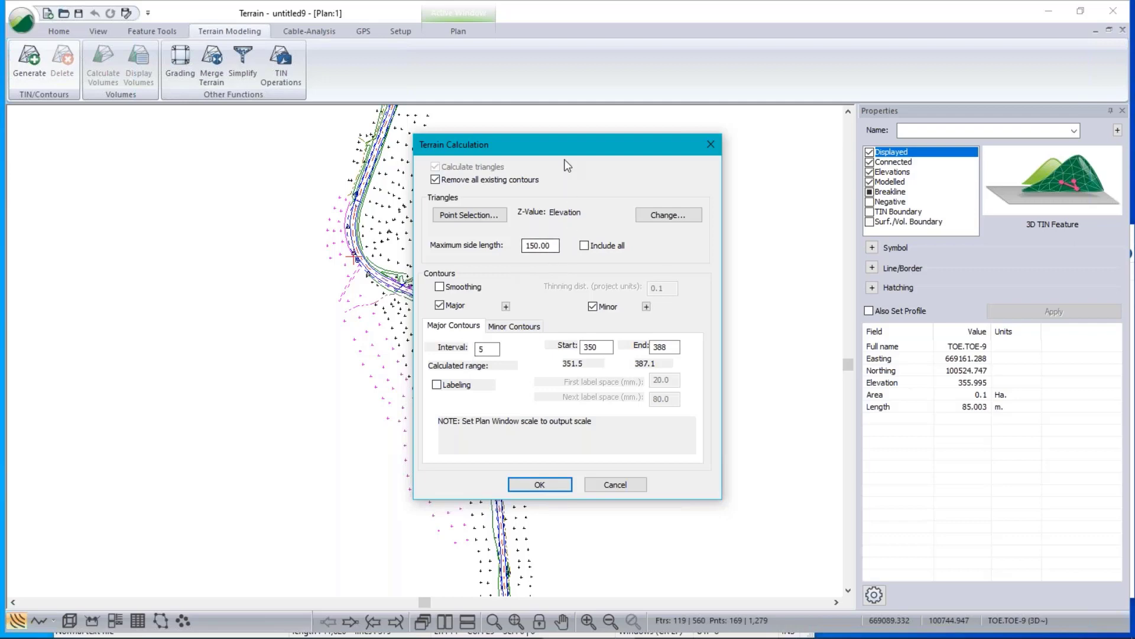
drag(581, 141, 651, 134)
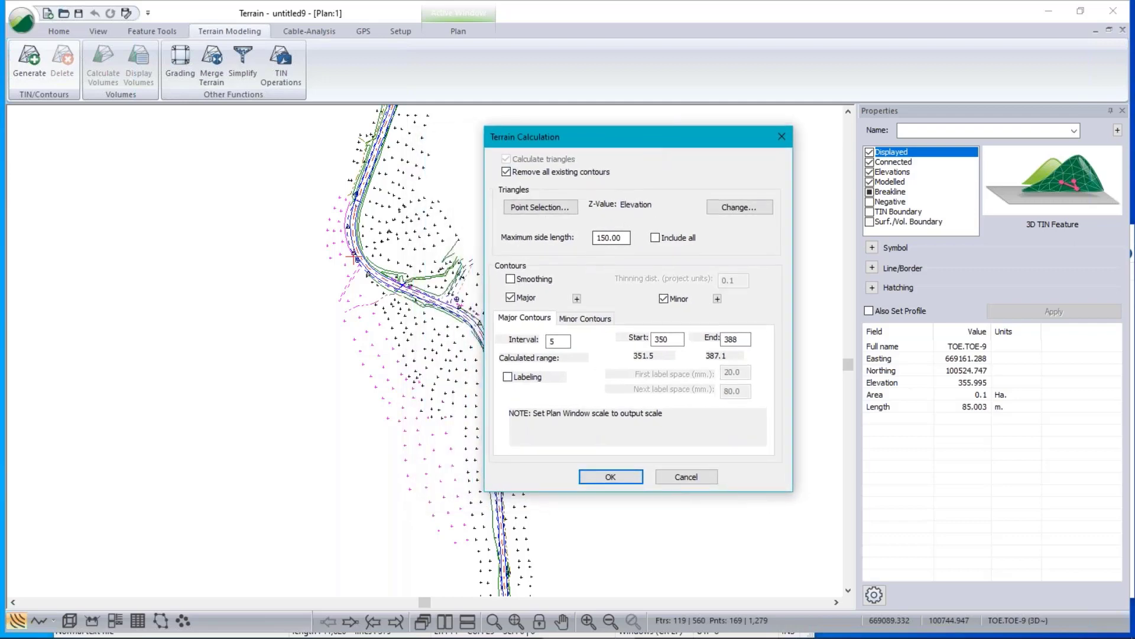
drag(627, 237, 591, 248)
text(50)
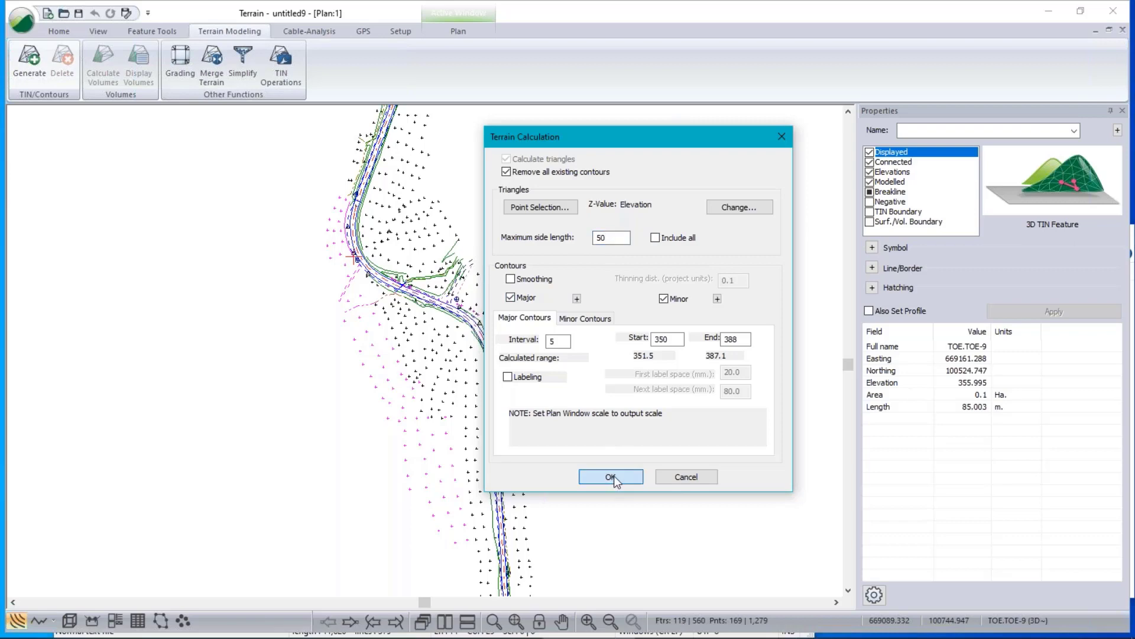
click(511, 298)
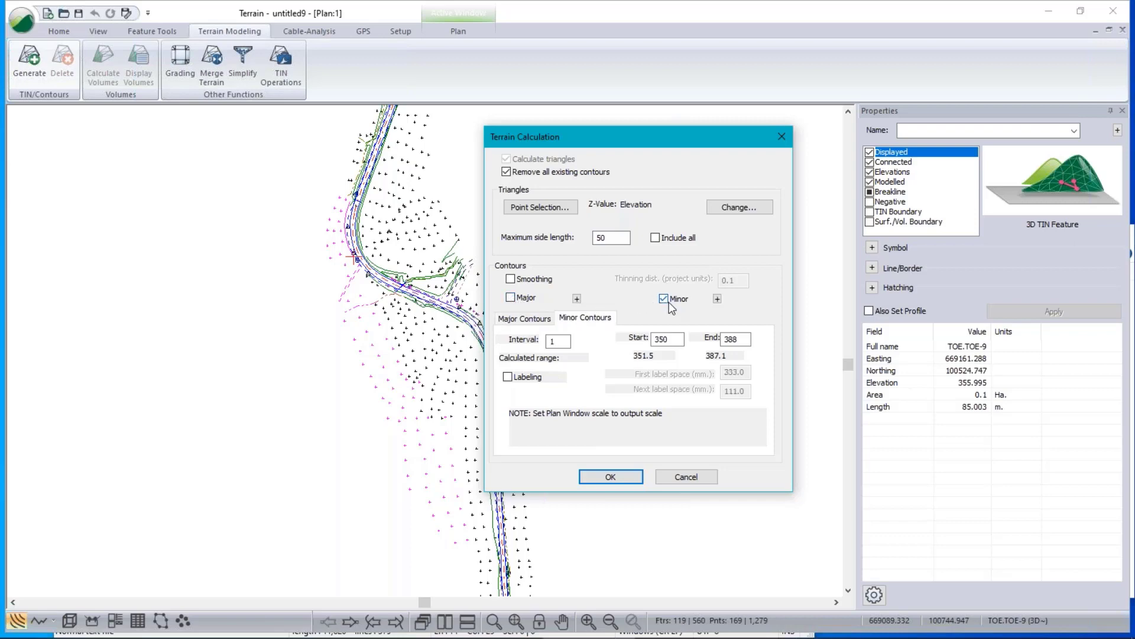
click(510, 298)
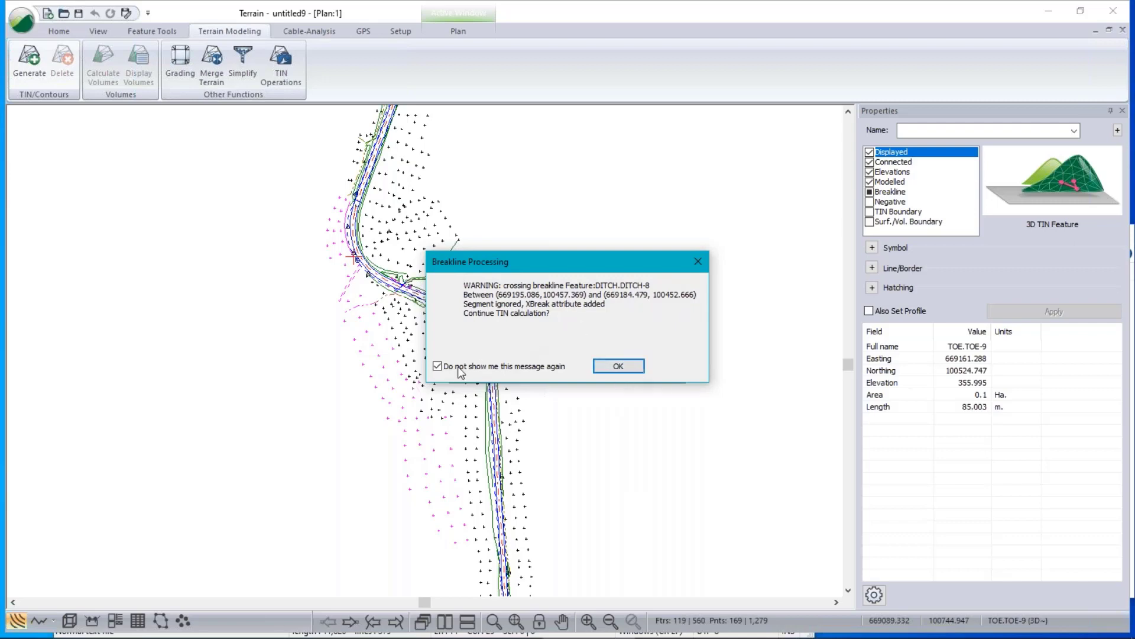
click(635, 366)
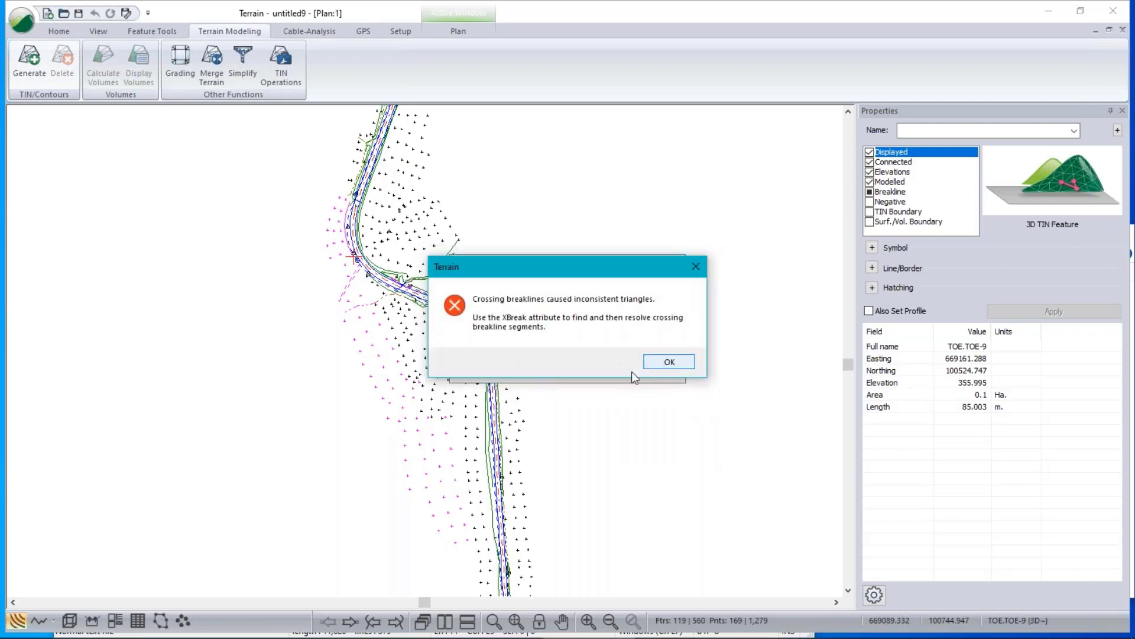
click(679, 363)
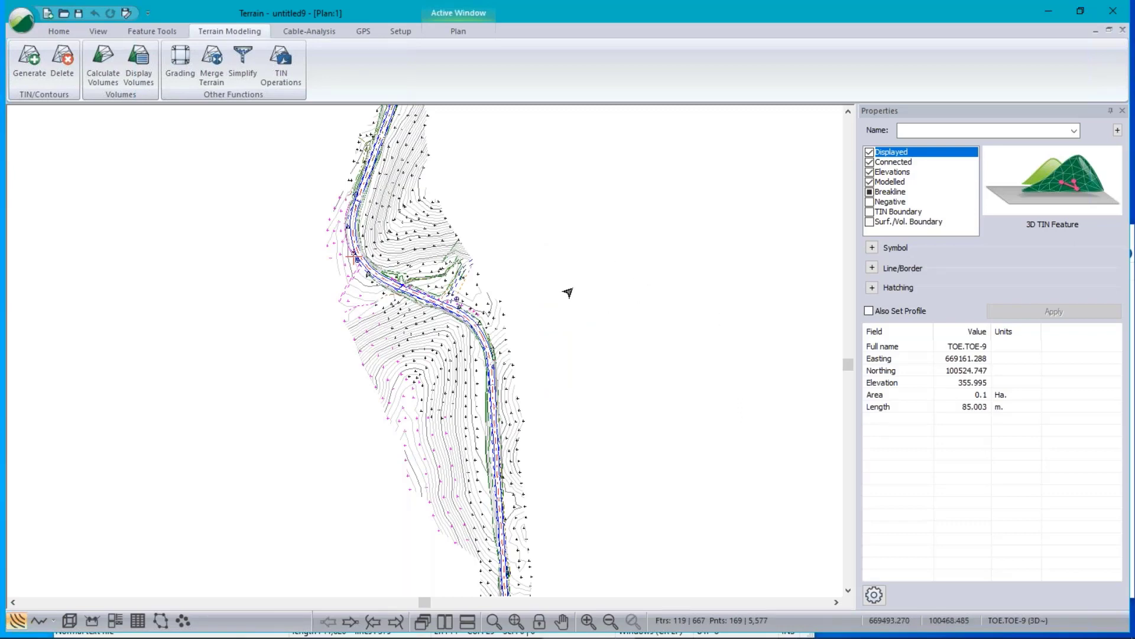
Show the point list, review the XBreak entry in its field settings without changing them, and widen the Full name column
click(183, 621)
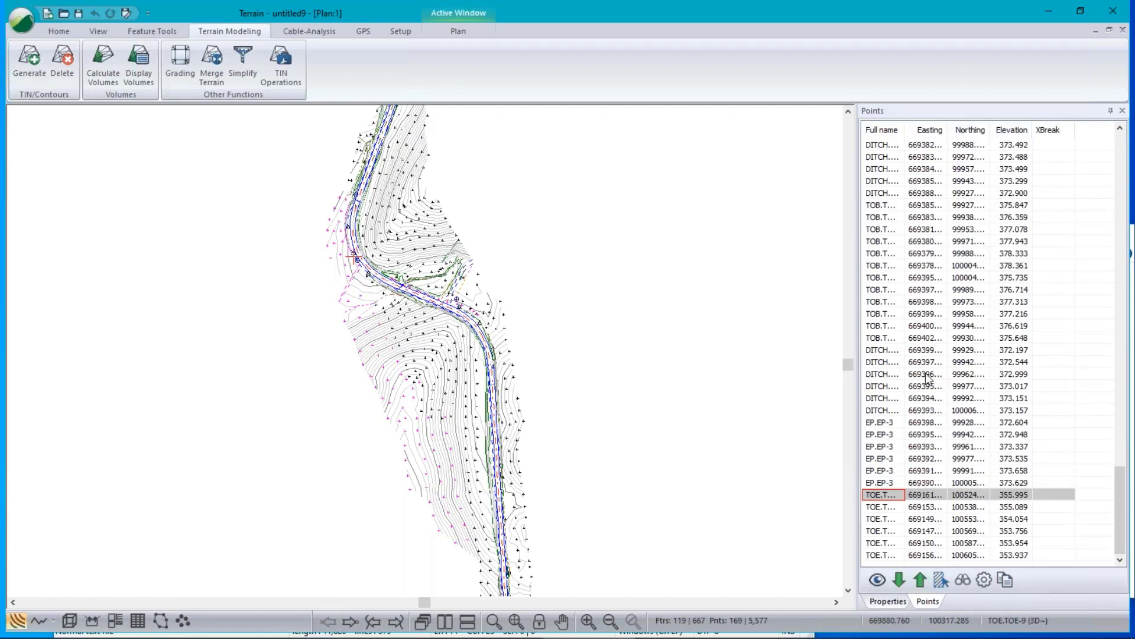
right_click(925, 314)
mouse_move(968, 373)
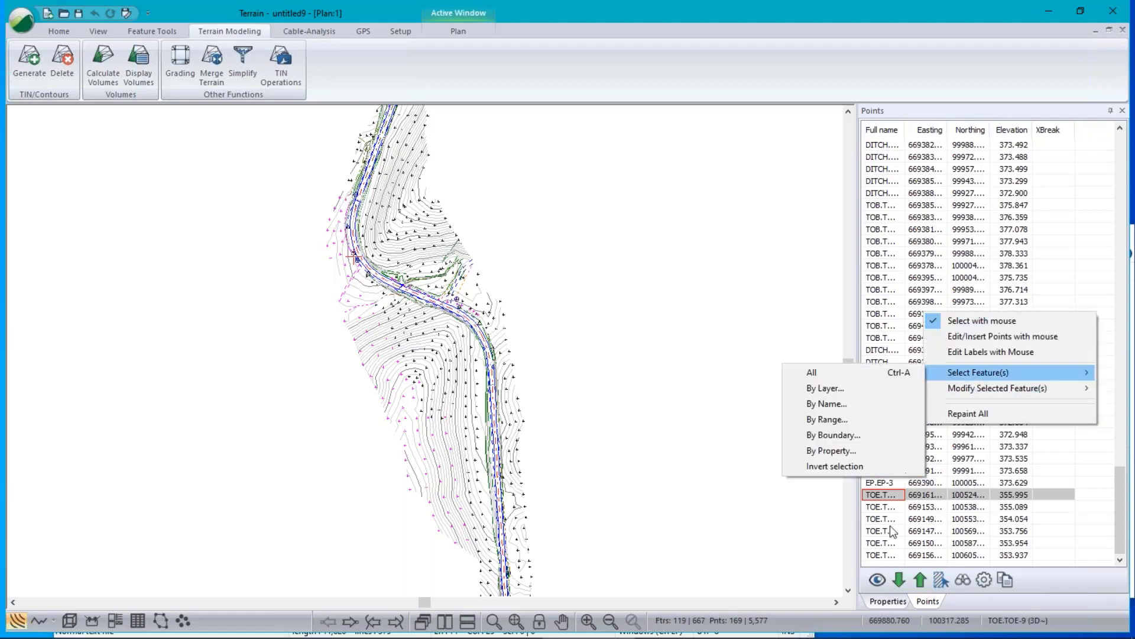
click(984, 580)
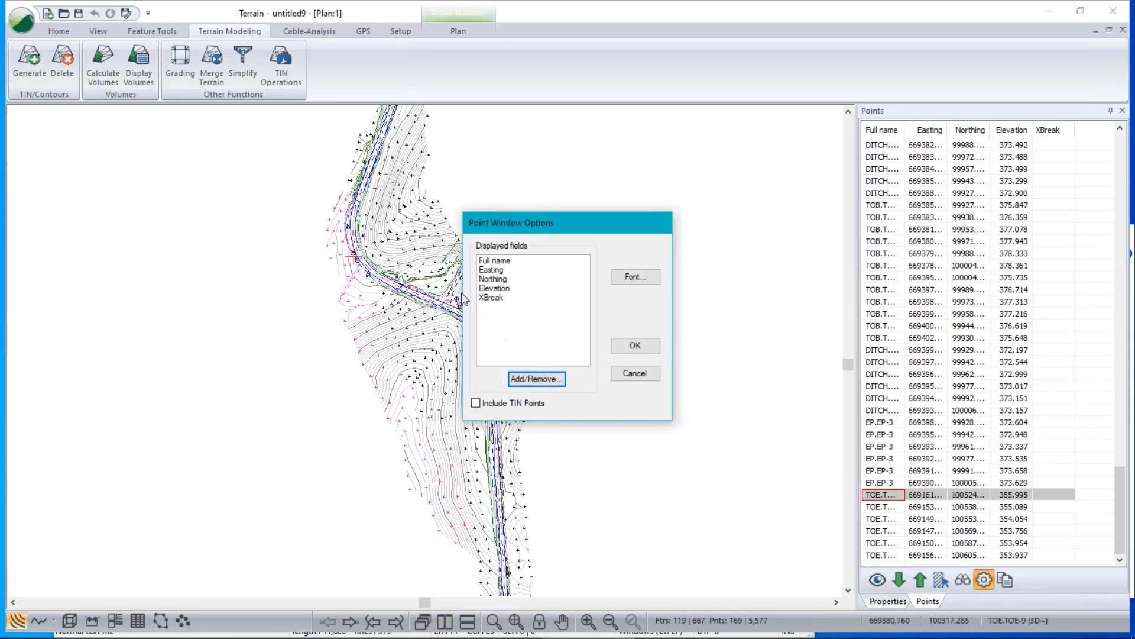
click(492, 299)
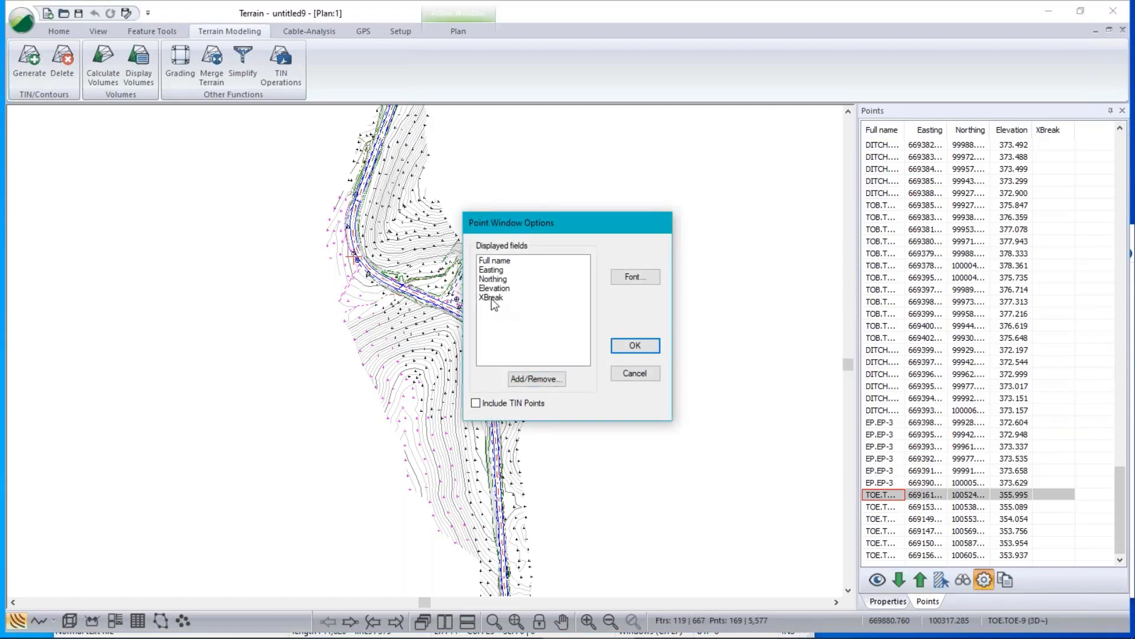
click(542, 381)
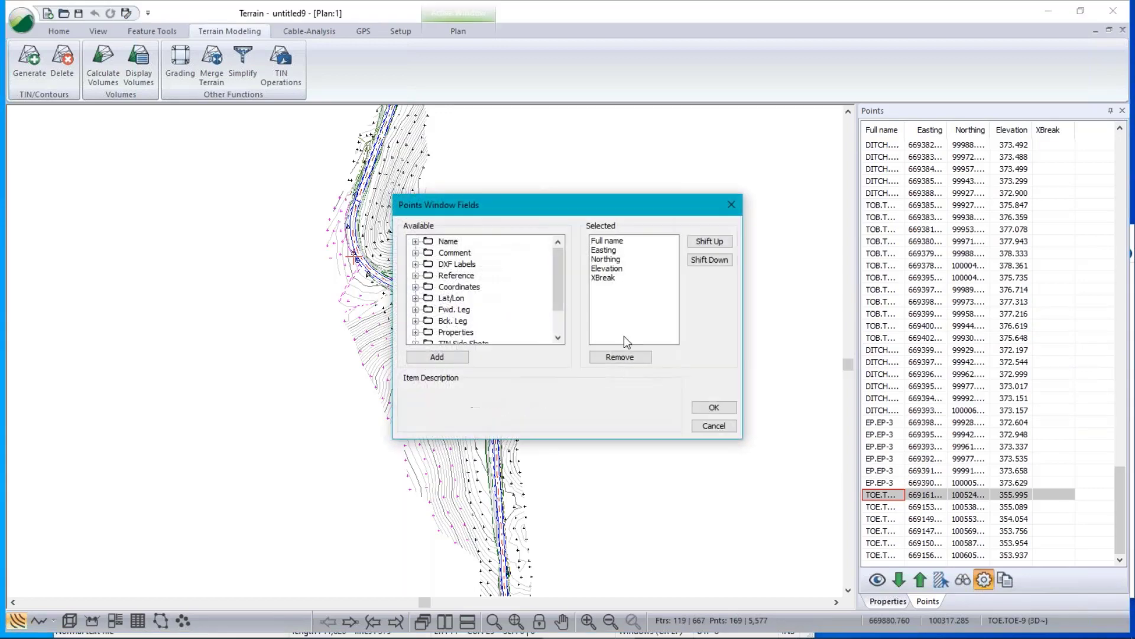
click(598, 278)
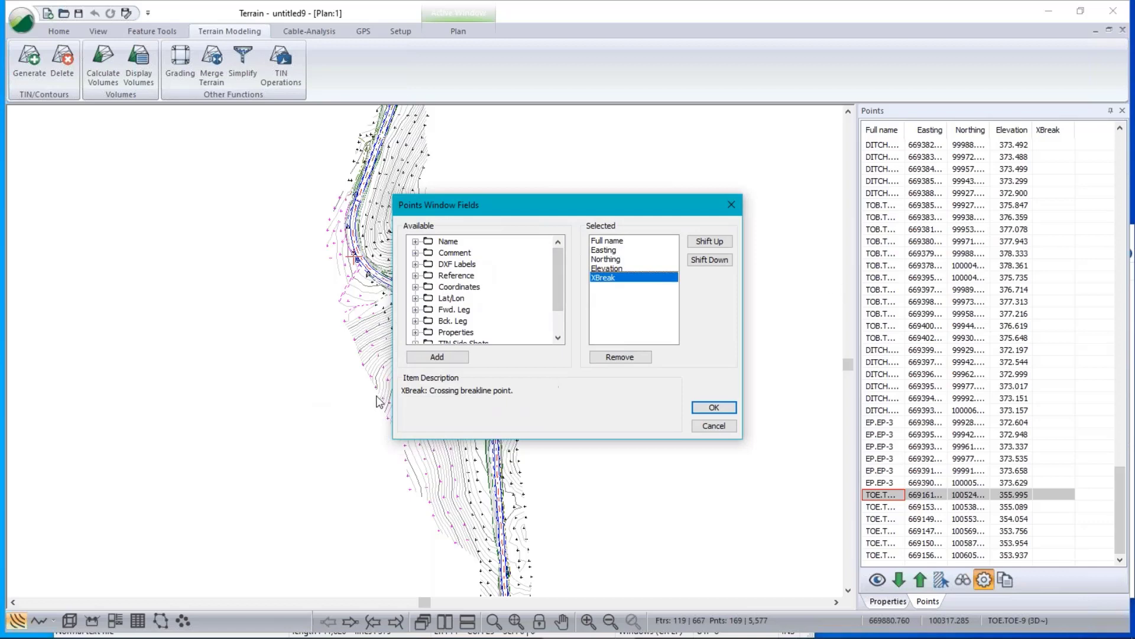
click(711, 427)
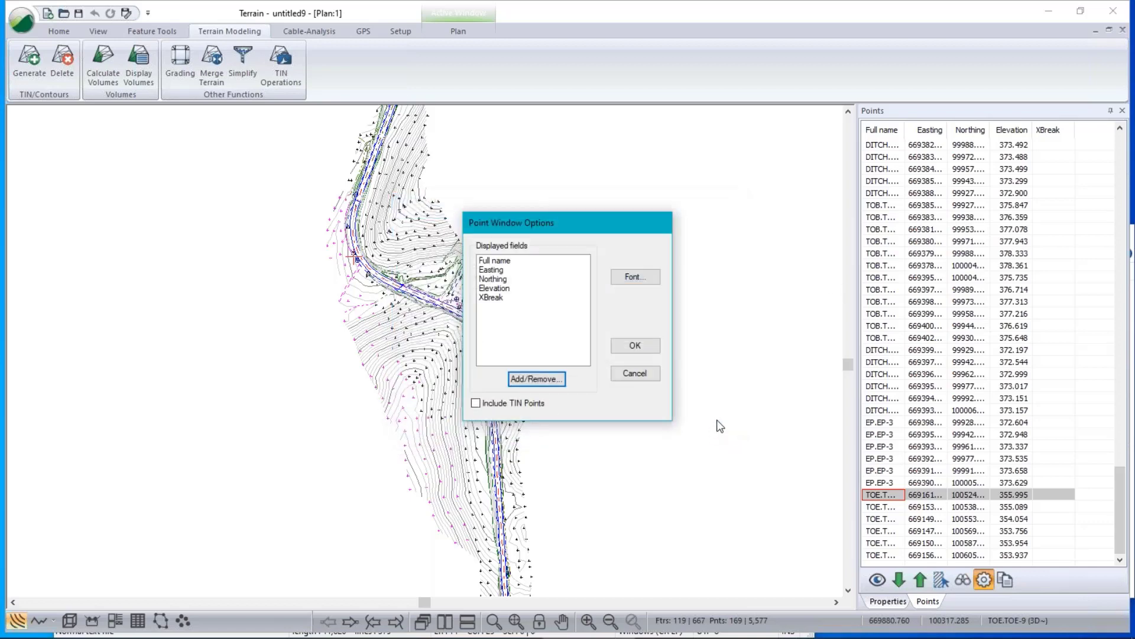
click(647, 375)
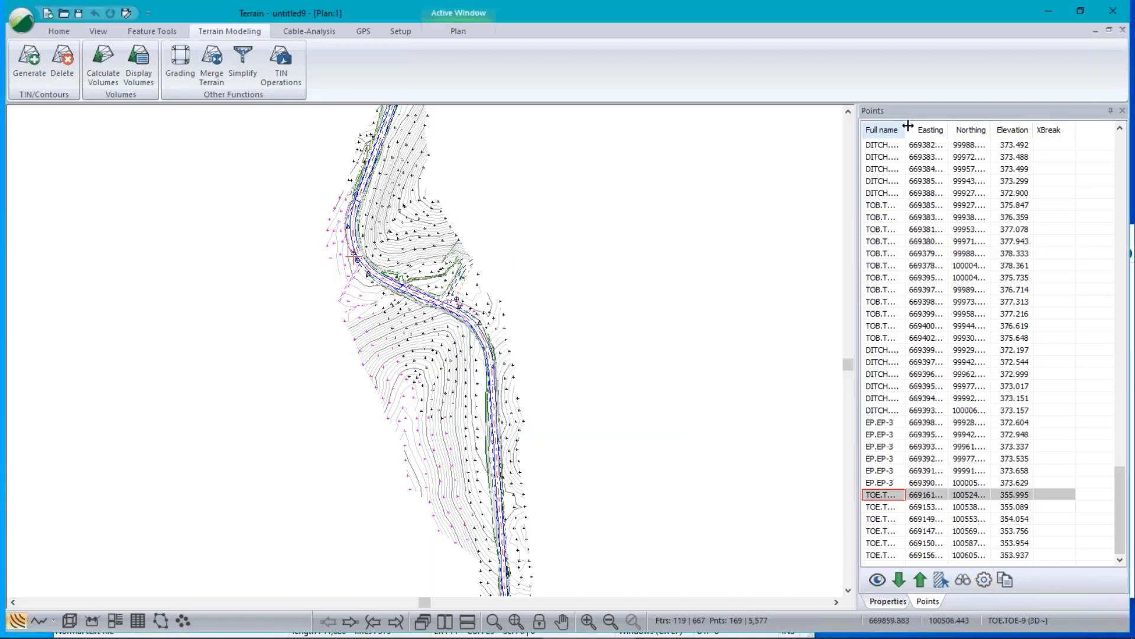
drag(905, 124, 919, 125)
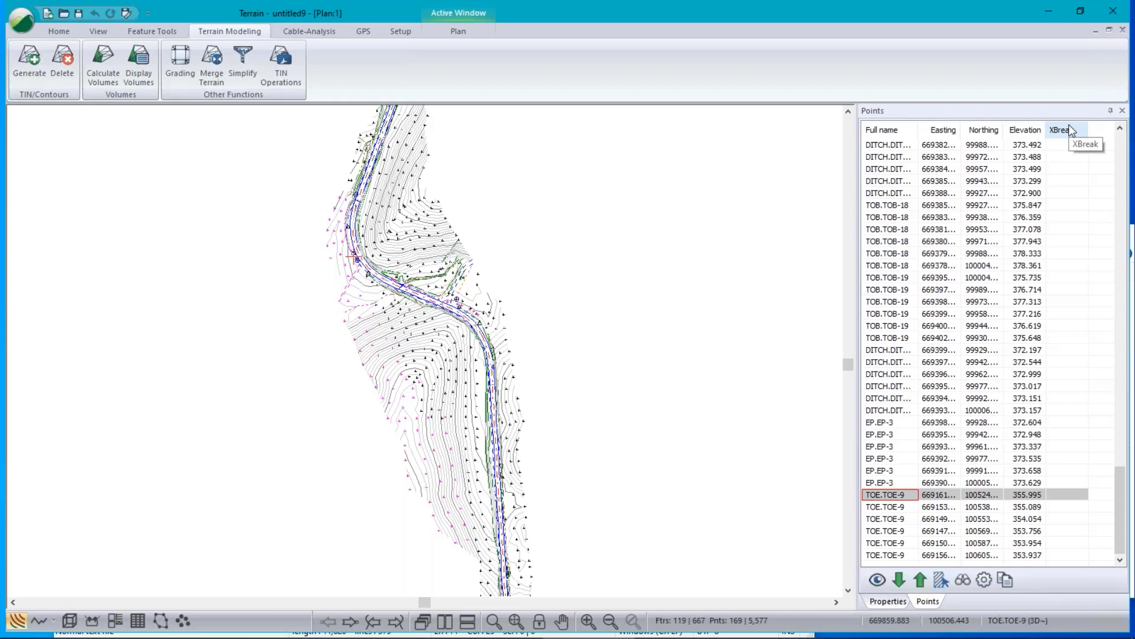
Select only features with the Crossing Breakline property, dropping the current selection, and limit the point list to the selected features
right_click(516, 198)
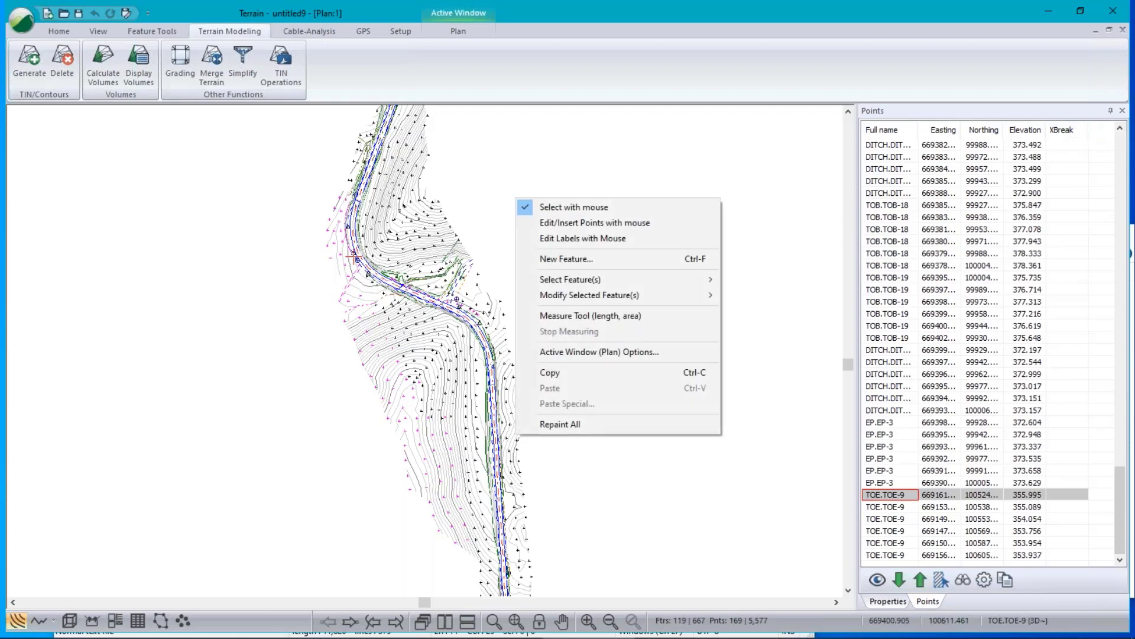
mouse_move(575, 278)
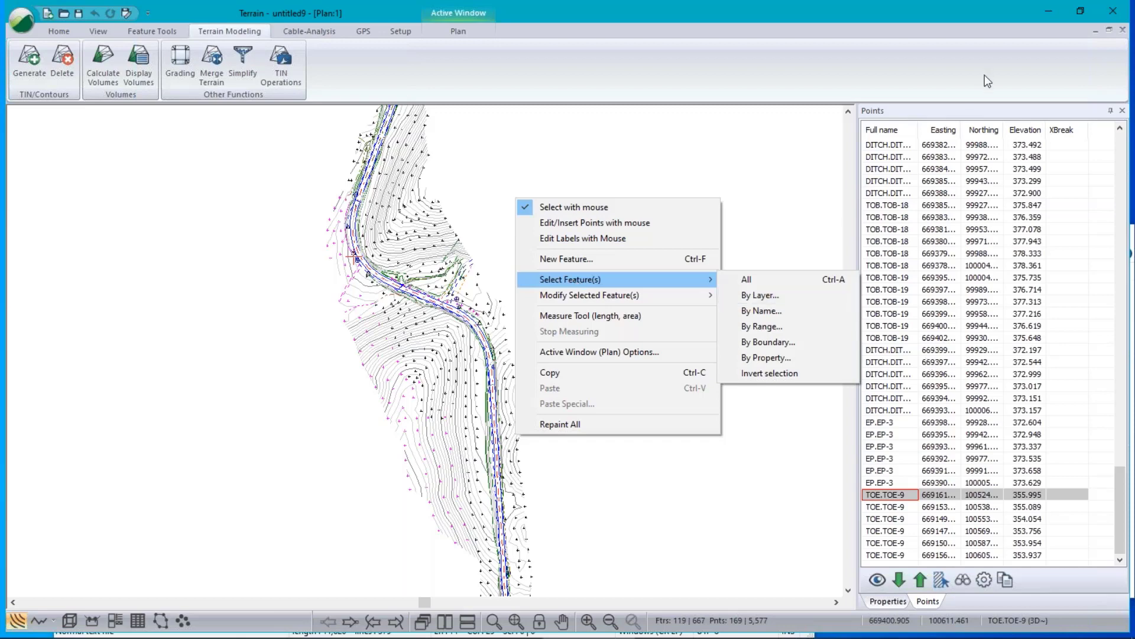
click(762, 357)
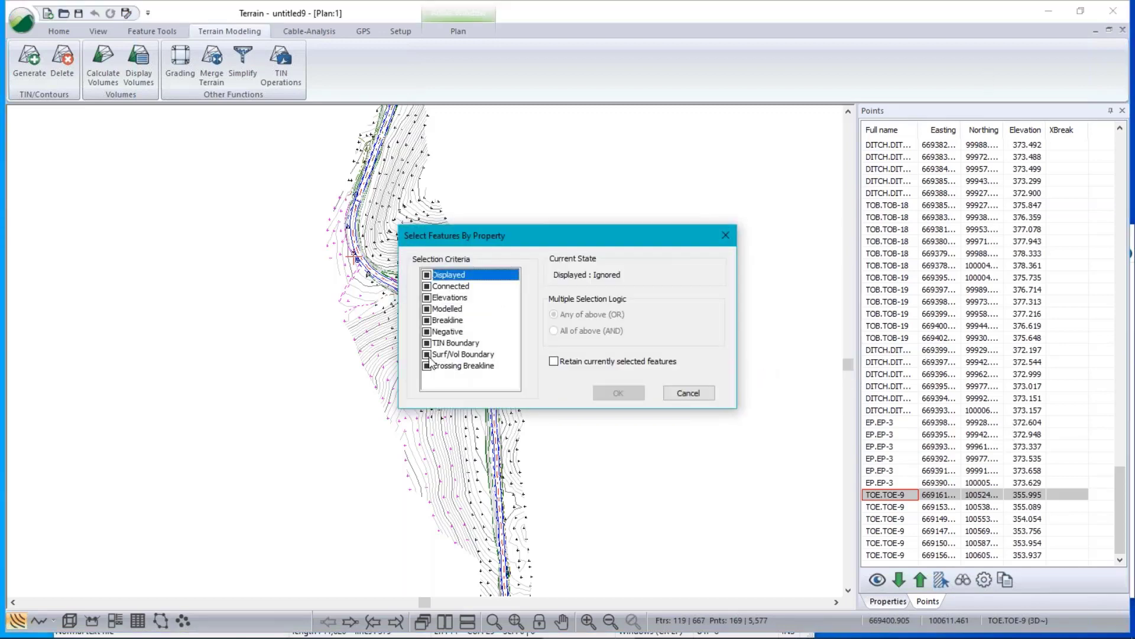
click(426, 366)
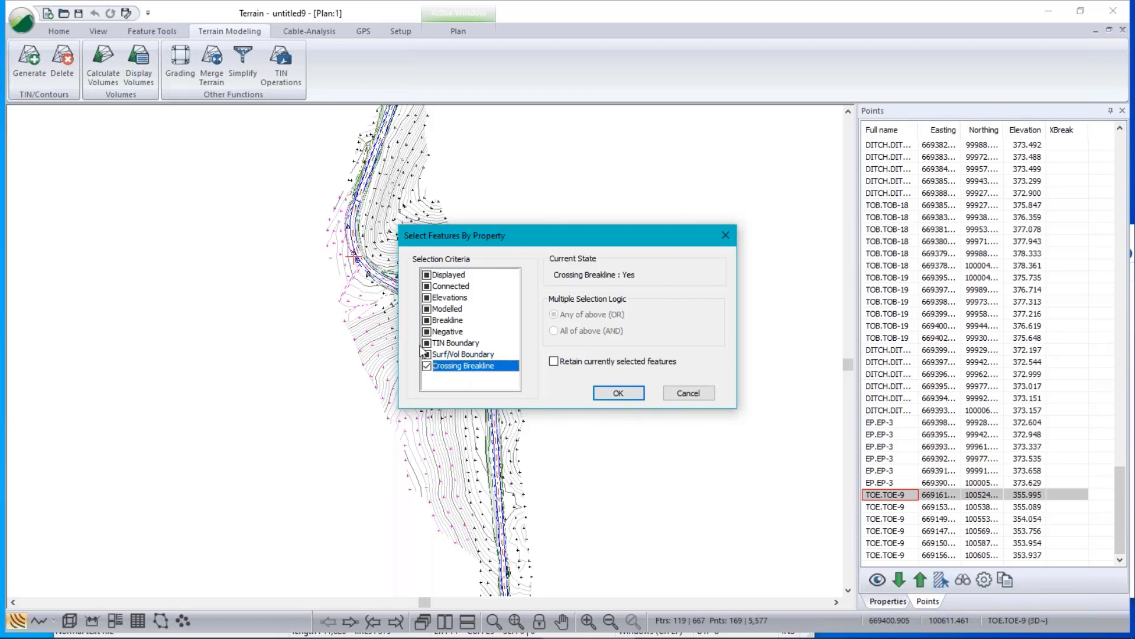
click(618, 393)
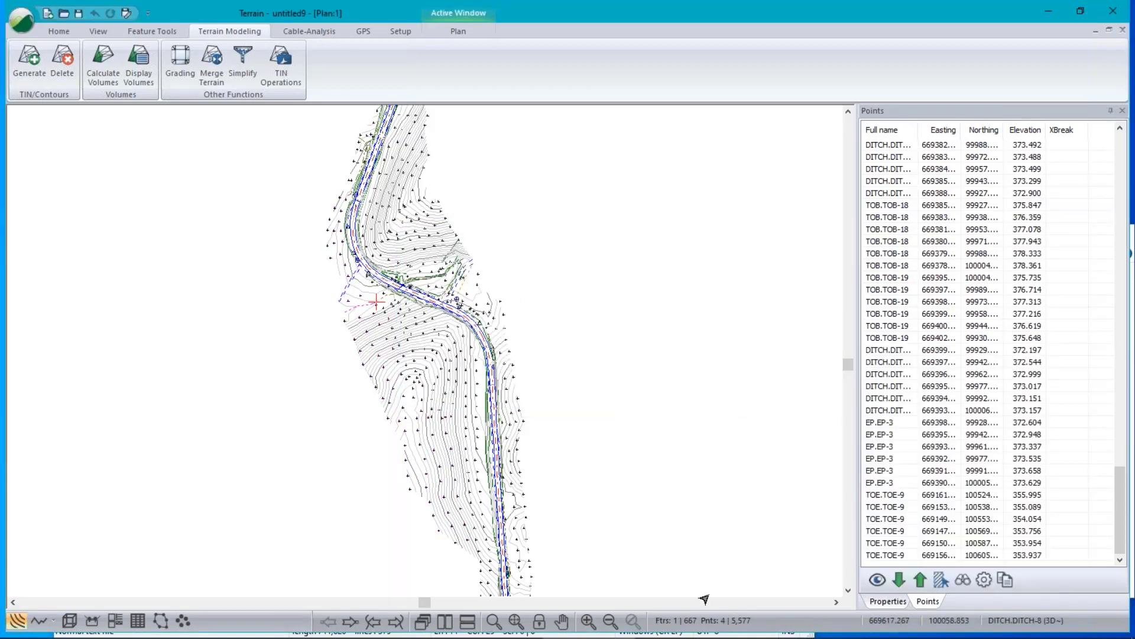
click(878, 580)
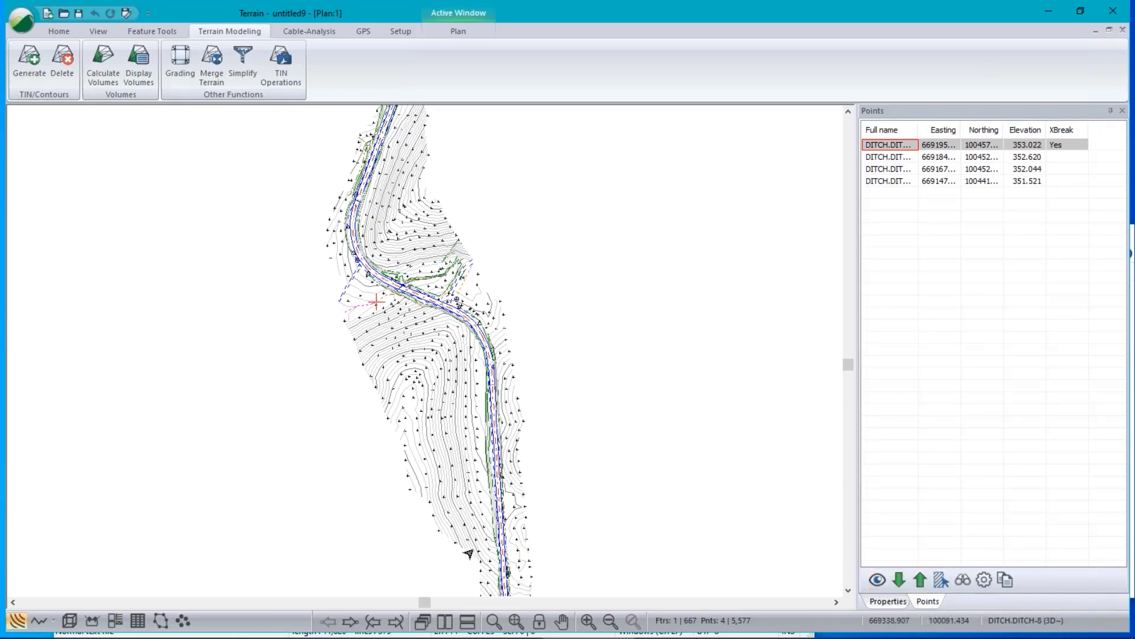
Locate the ditch point flagged as a crossing breakline in the plan view and step through that feature's points
middle_drag(493, 562, 489, 395)
scroll(484, 396, up, 6)
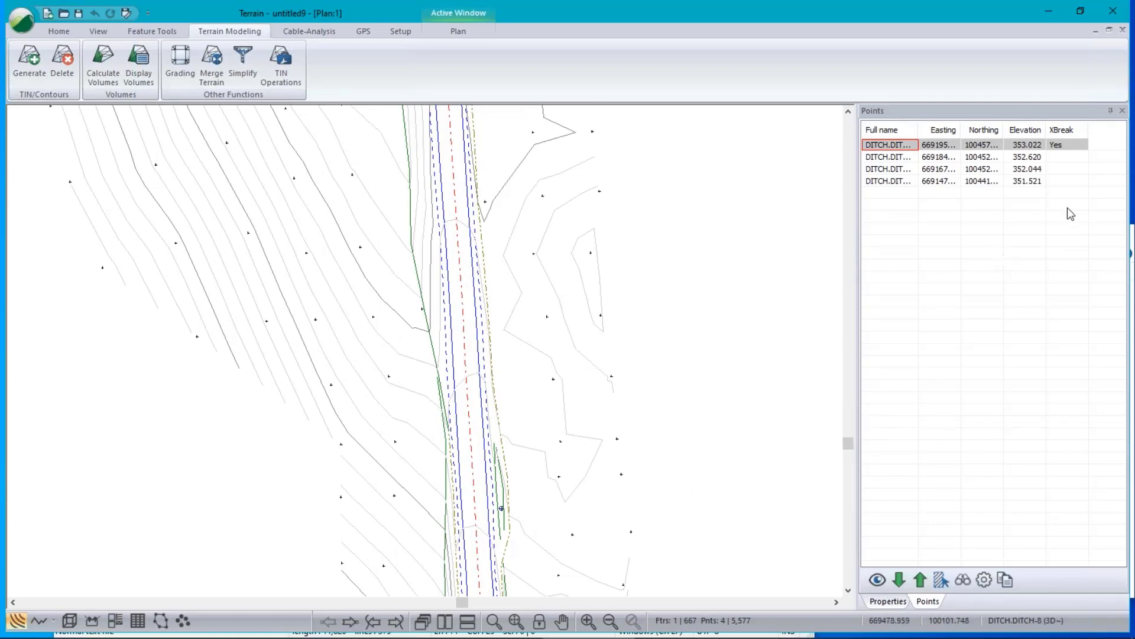
double_click(881, 146)
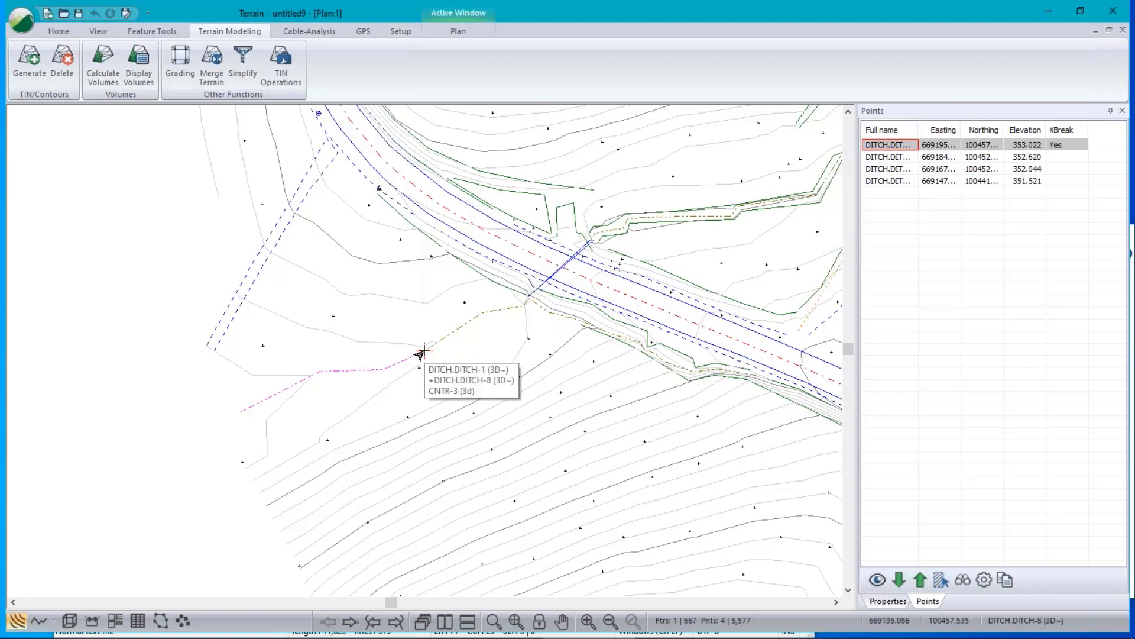
click(350, 622)
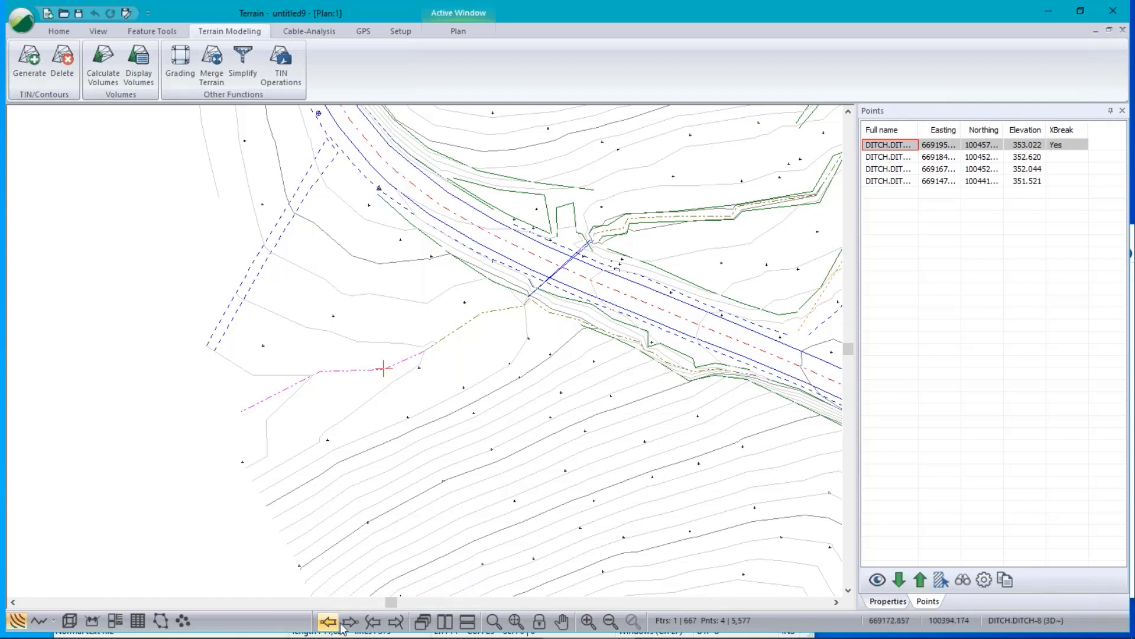
click(339, 622)
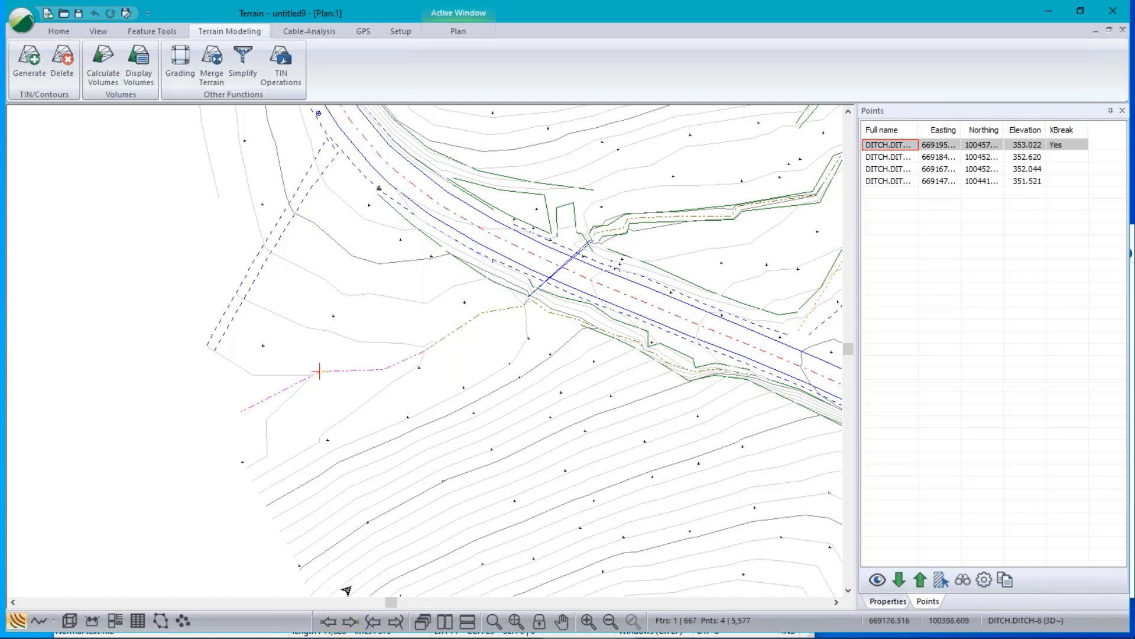
click(332, 624)
click(330, 621)
Examine the flagged crossing up close, selecting DITCH-1 and DITCH-8 in turn to compare where their ends overlap
scroll(423, 353, up, 5)
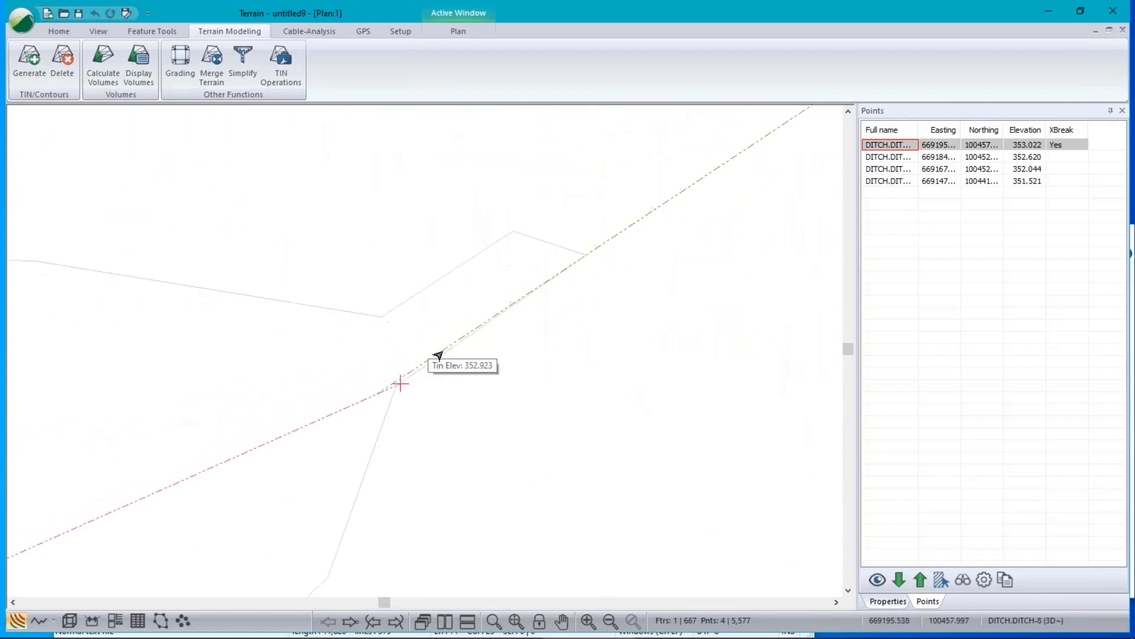
scroll(443, 367, up, 2)
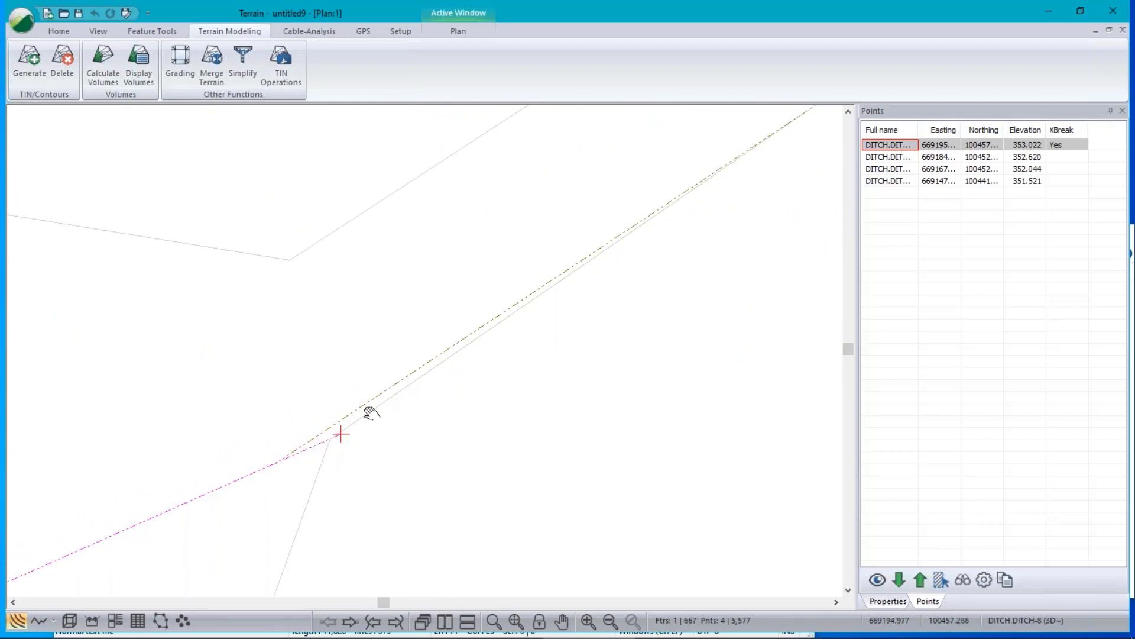
middle_drag(372, 413, 492, 332)
click(494, 319)
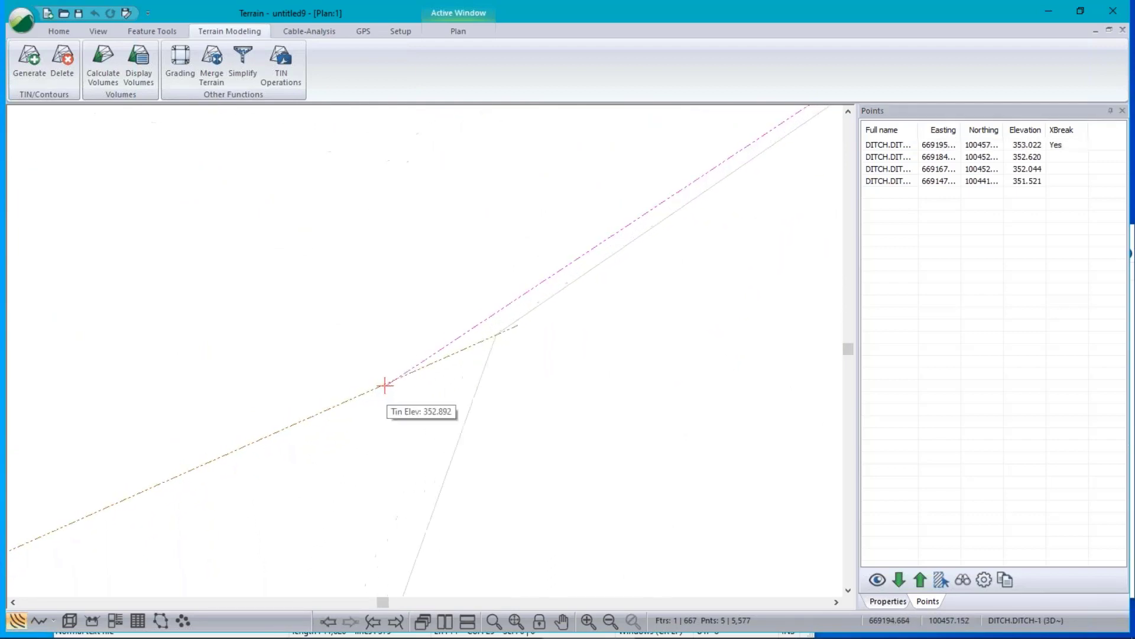
click(271, 432)
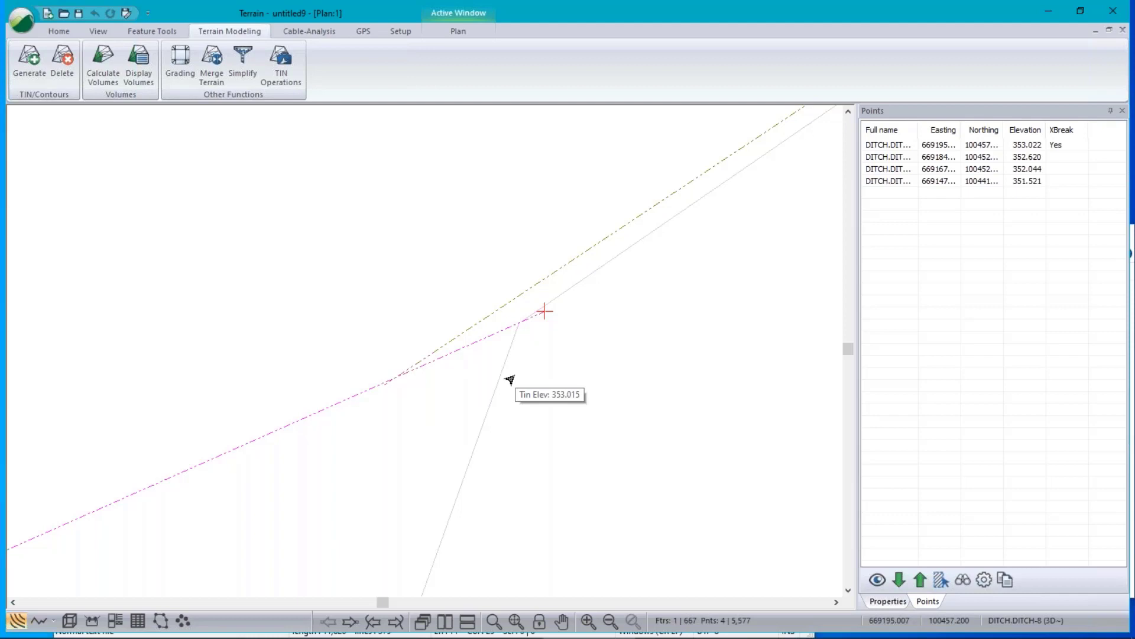
scroll(477, 366, down, 1)
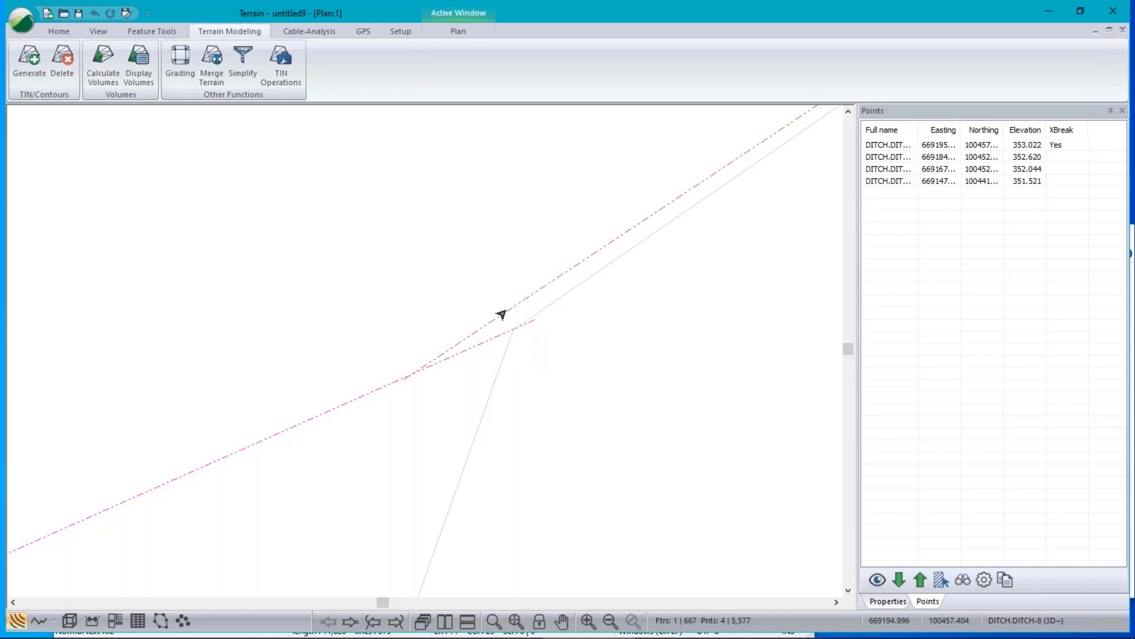
Try to fix the crossing by moving DITCH-1's end point onto the end point of DITCH-8 with mouse point editing
click(507, 310)
right_click(620, 361)
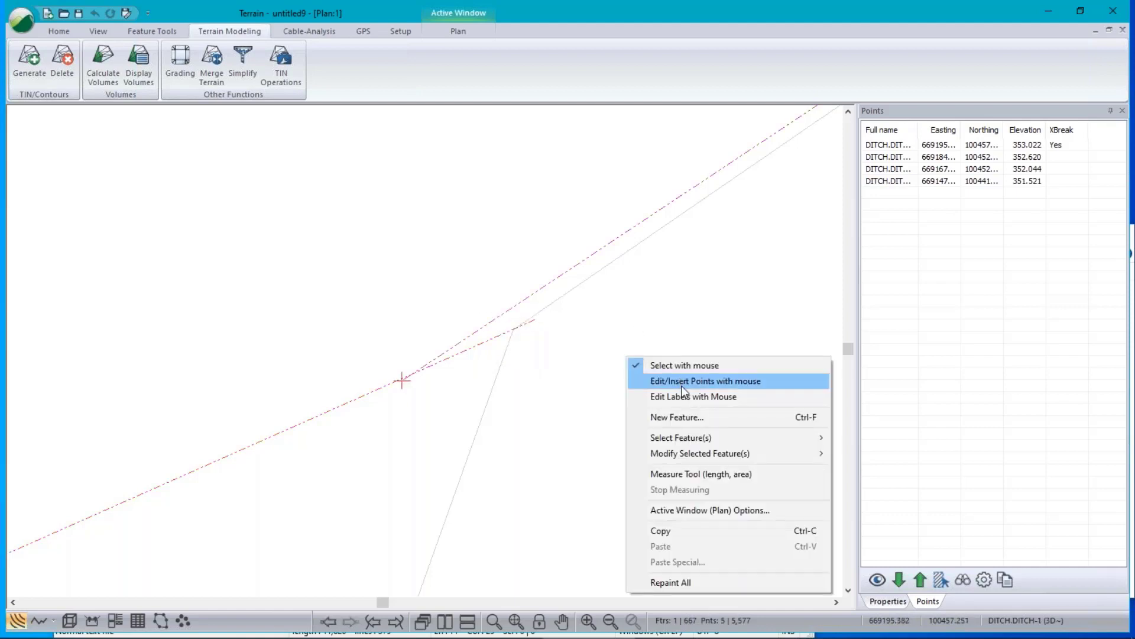
click(681, 382)
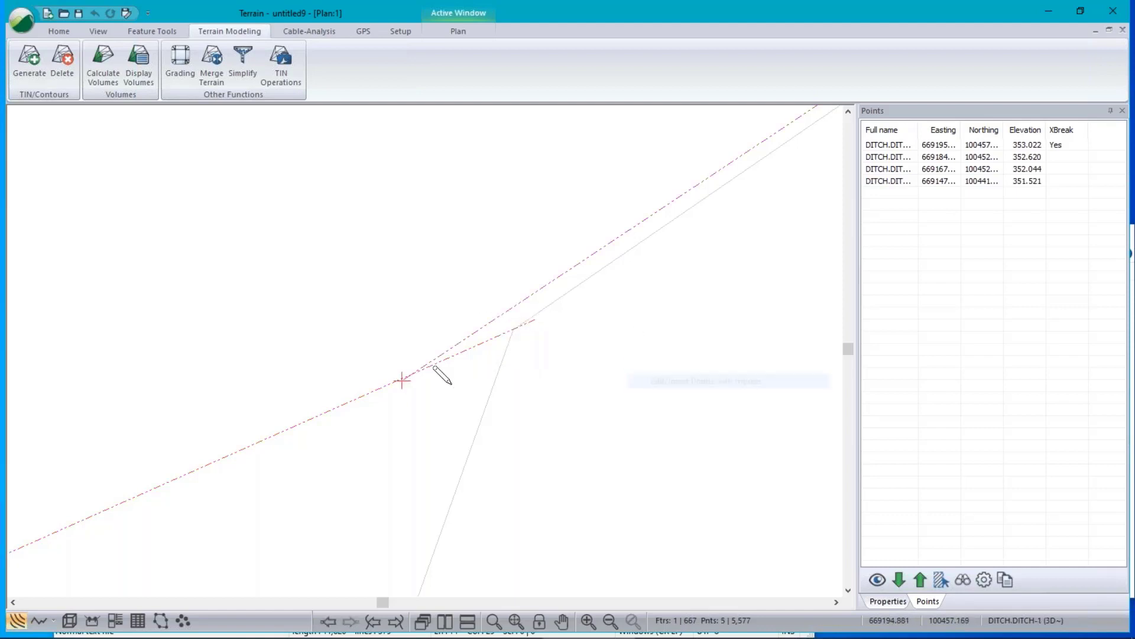
click(402, 380)
click(592, 355)
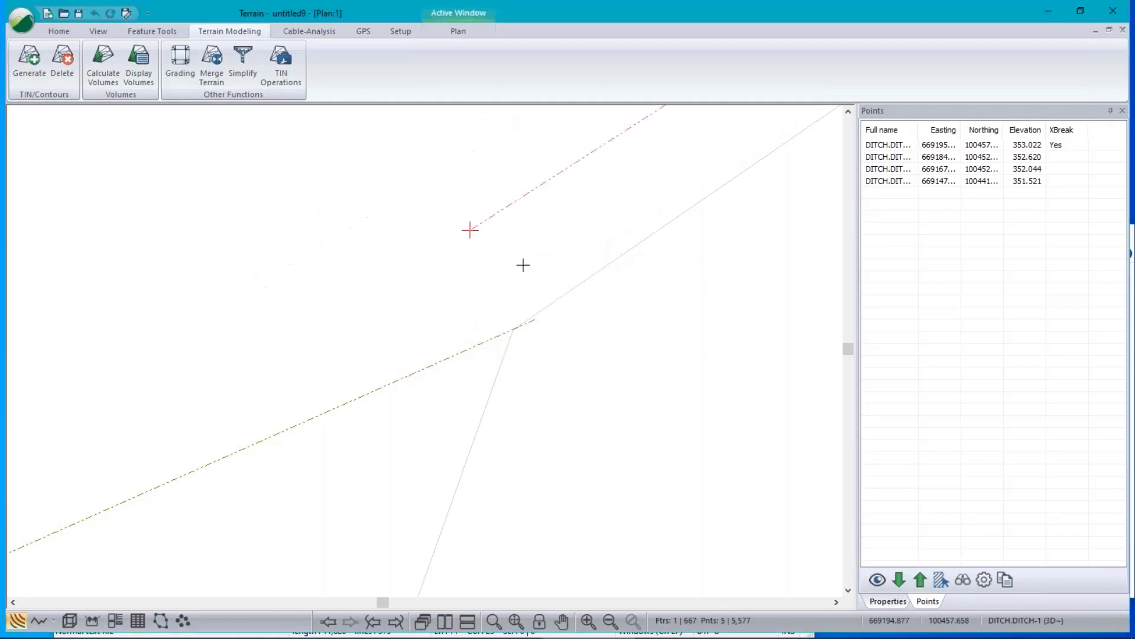
click(533, 316)
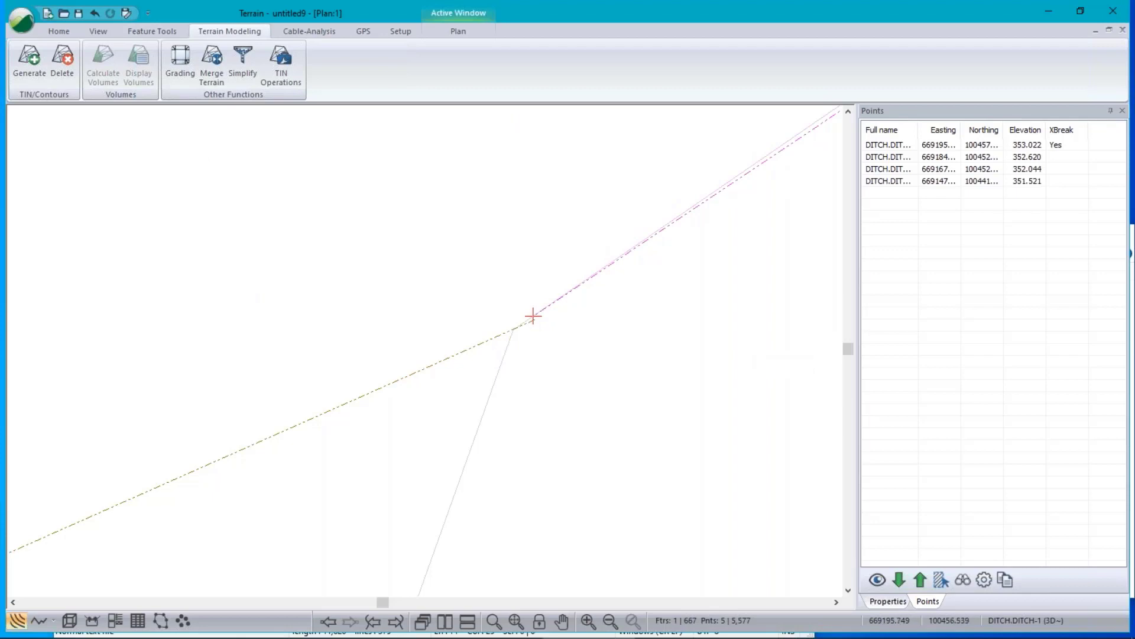
Try deleting the contours, and undo both the contour deletion and the move of DITCH-1's end point
click(62, 57)
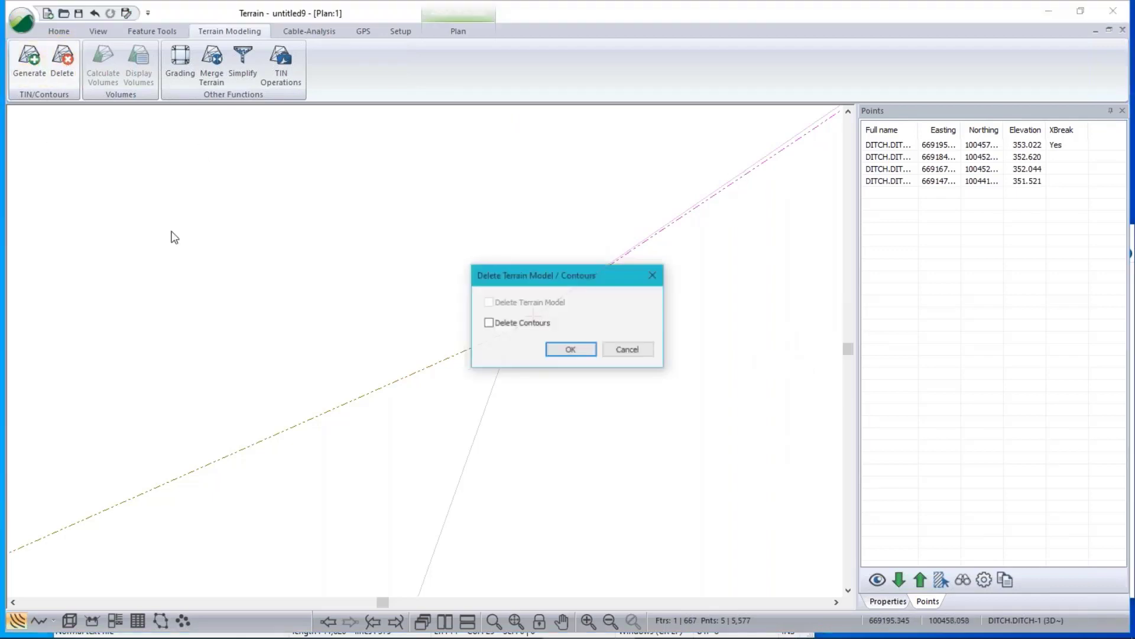
click(592, 350)
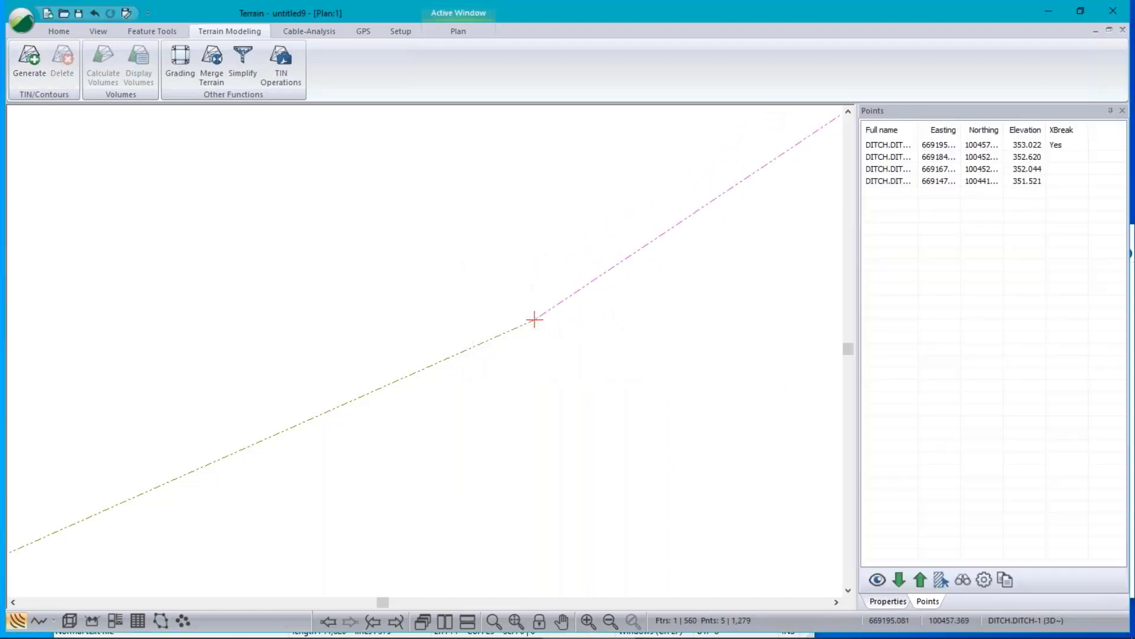
click(93, 14)
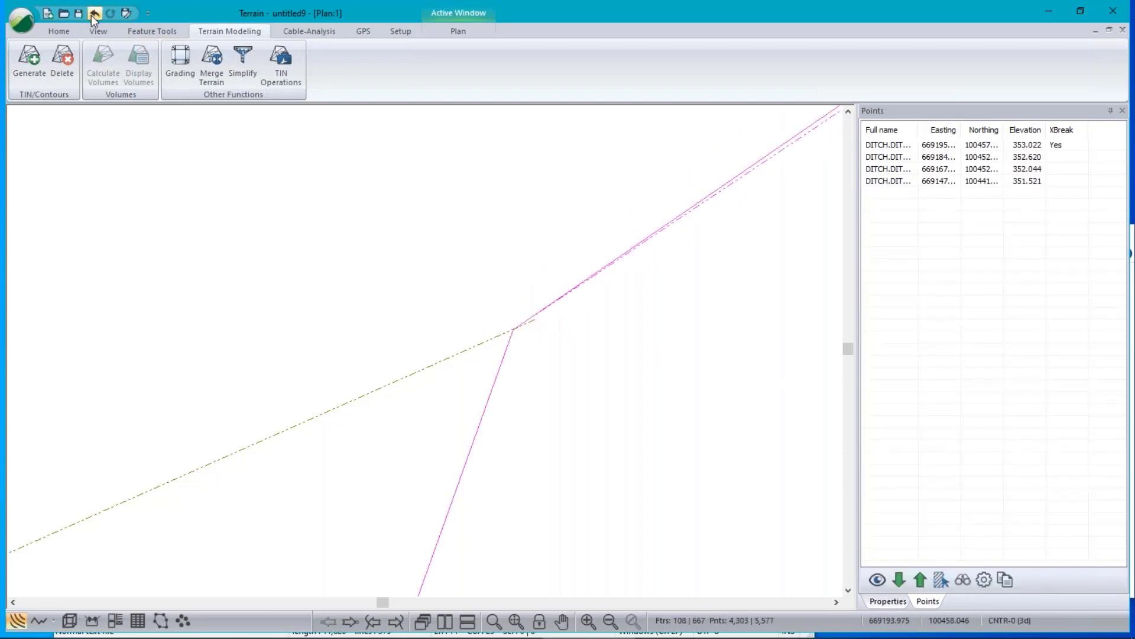
click(94, 14)
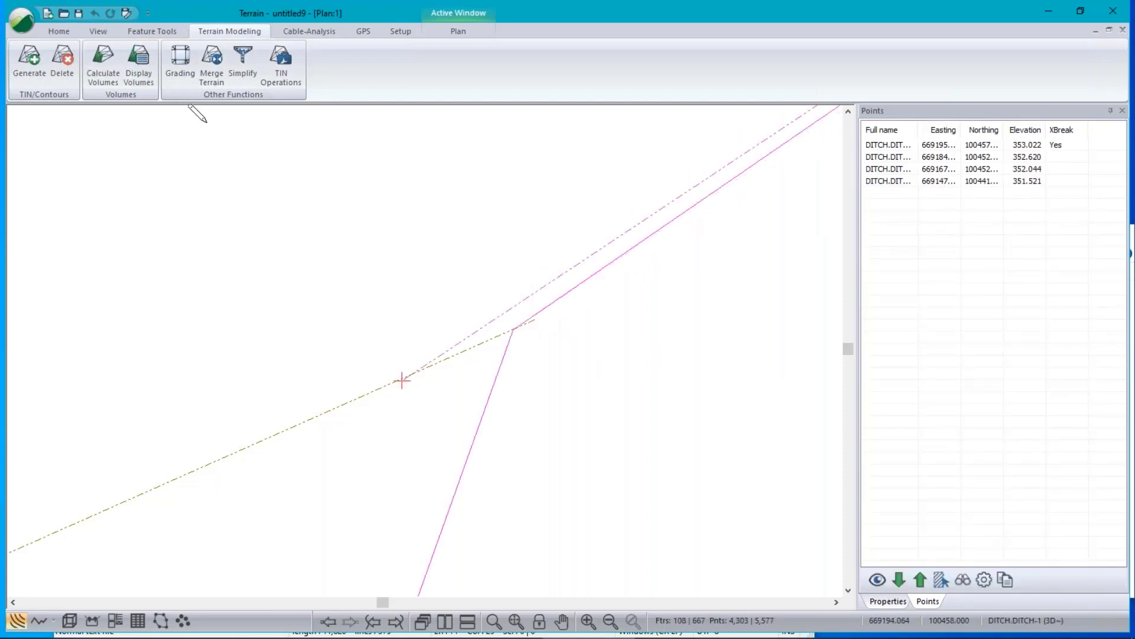
Delete the contours only, keeping the terrain model
click(62, 66)
click(510, 323)
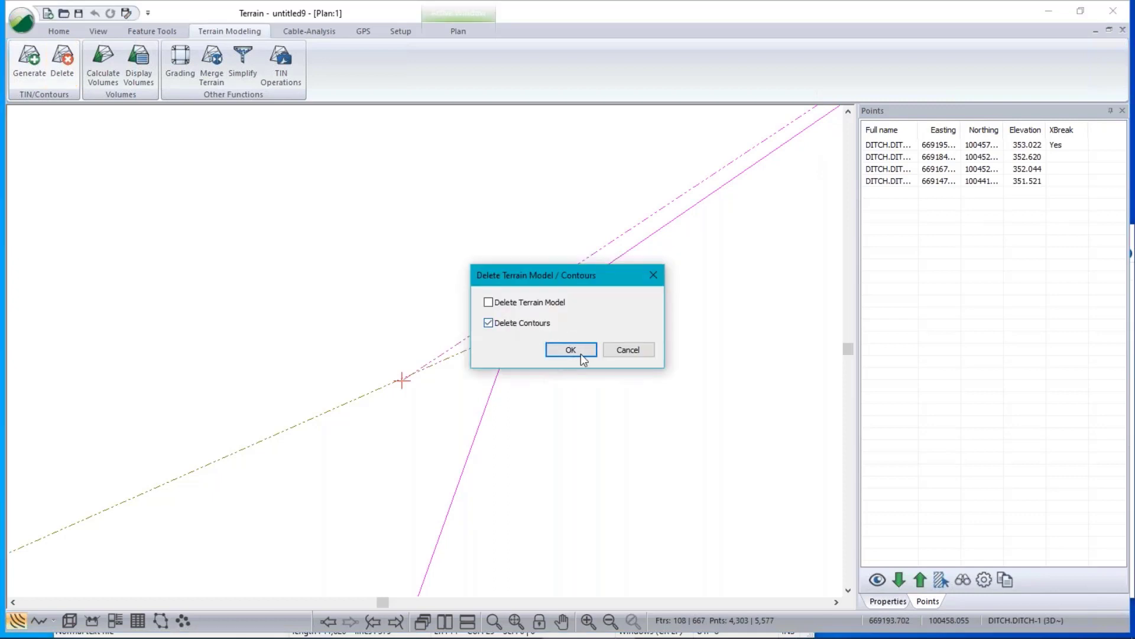
click(571, 350)
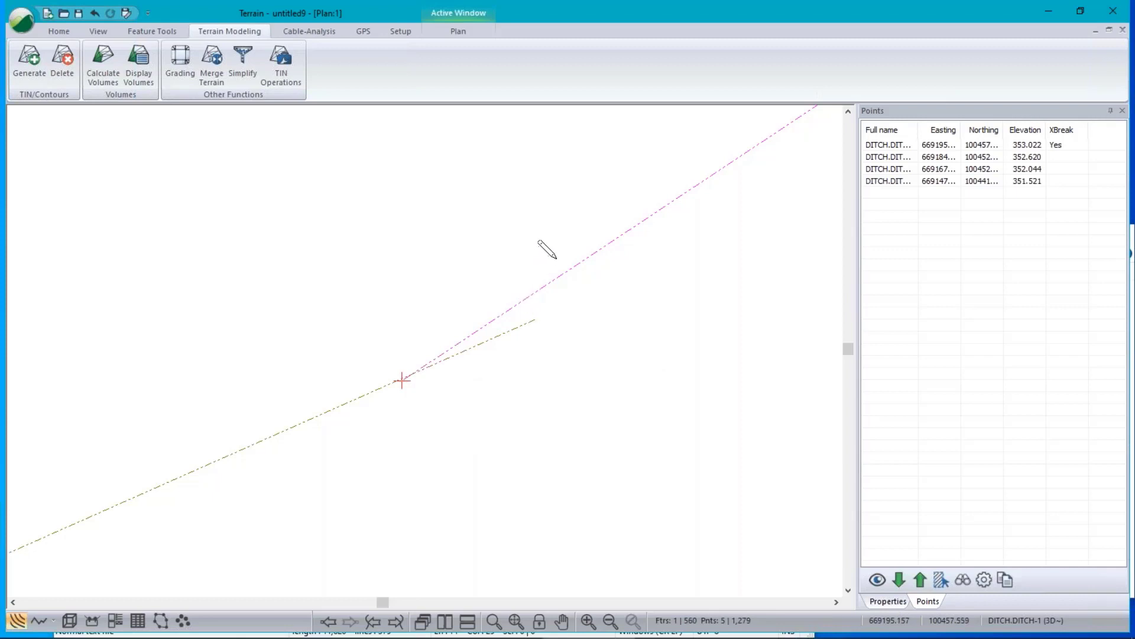
Insert a point in DITCH-1 at DITCH-8's end and one in DITCH-8 at DITCH-1's end, accepting that terrain triangles are cleared
right_click(558, 214)
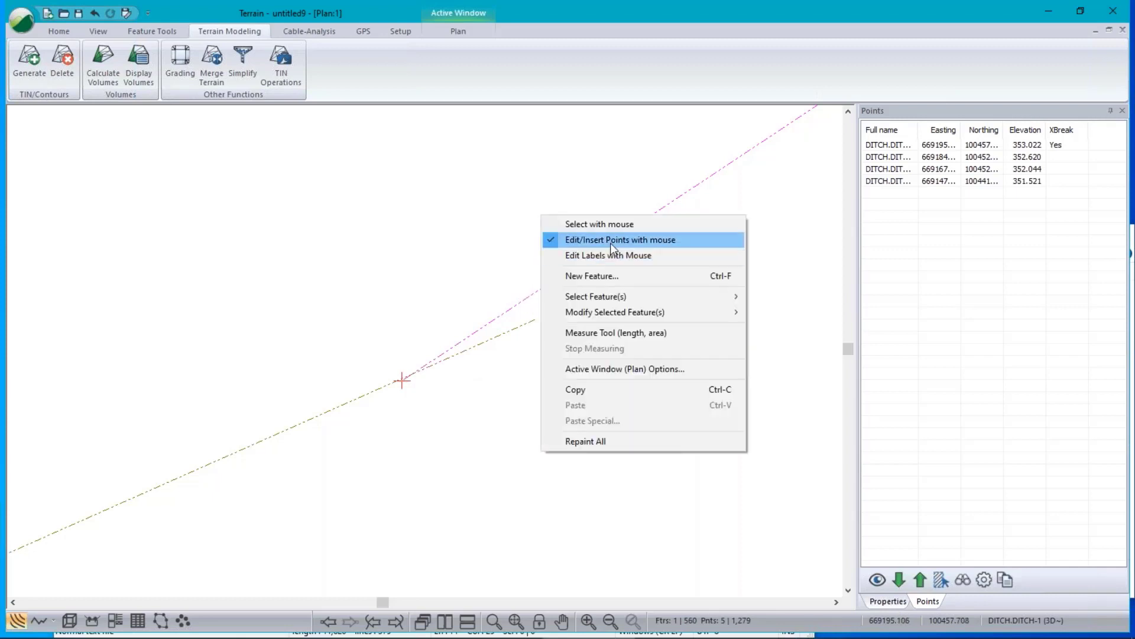
click(598, 239)
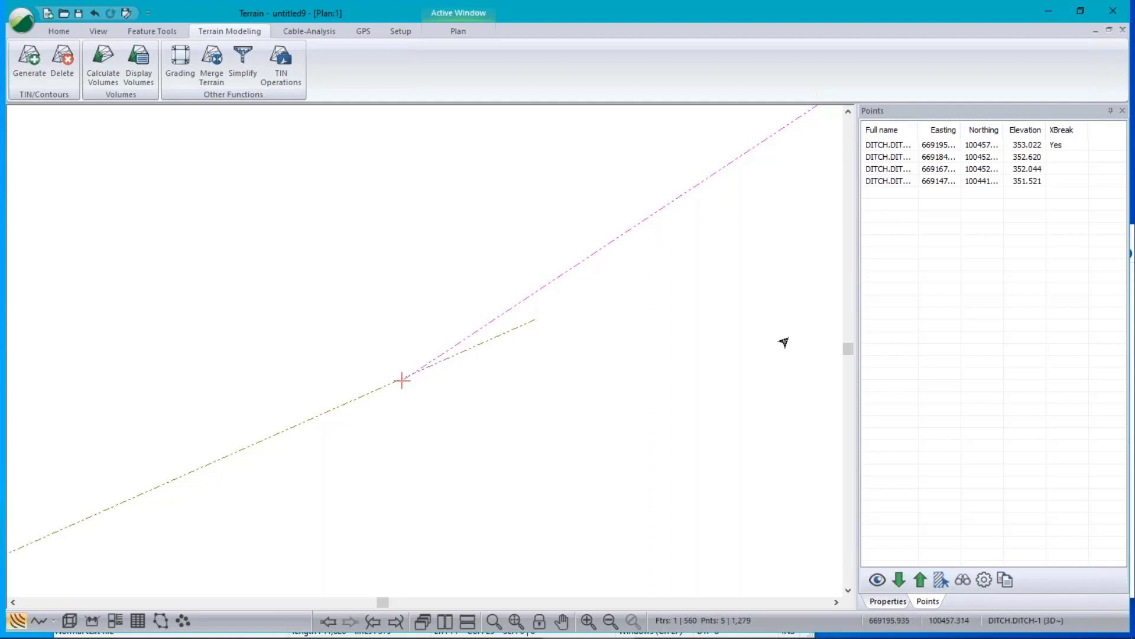
right_click(534, 237)
click(574, 264)
click(540, 289)
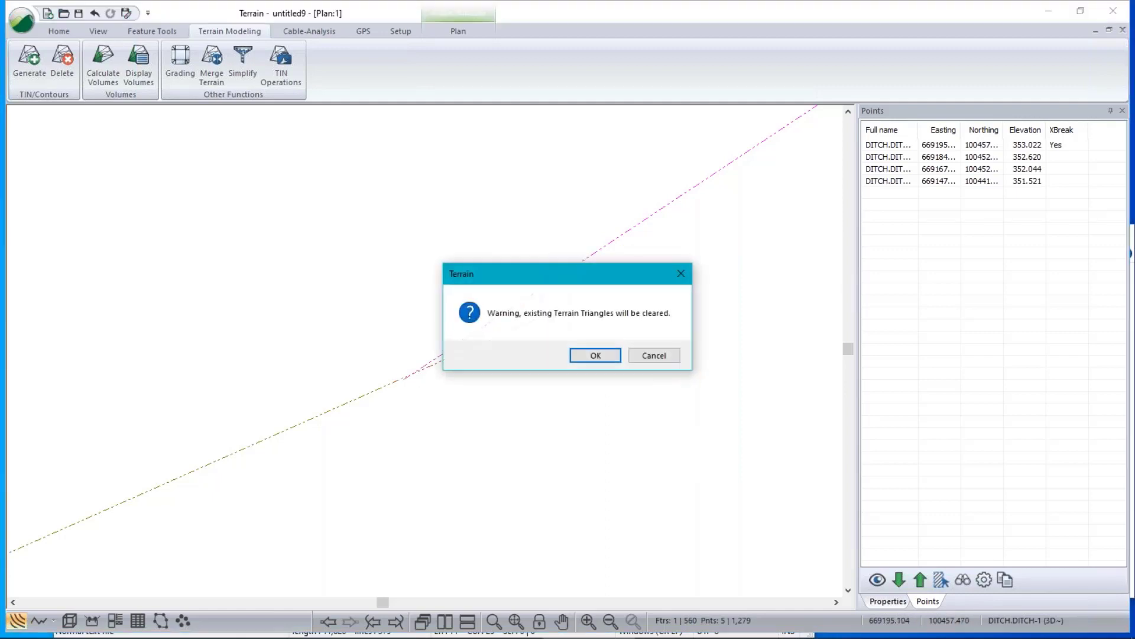
click(595, 355)
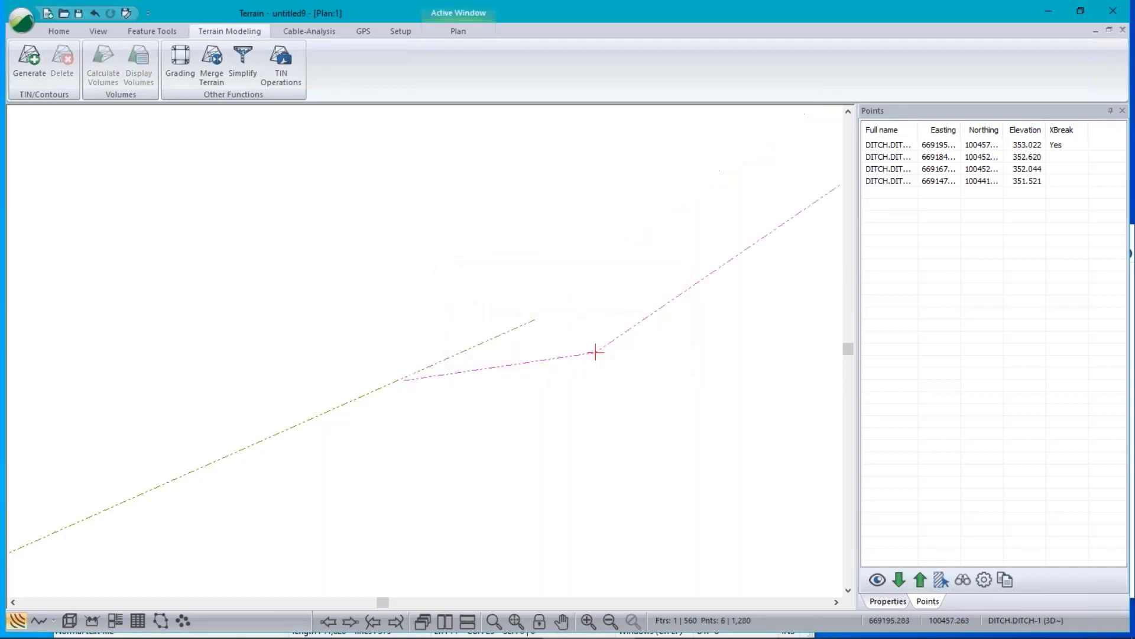
drag(579, 259, 536, 317)
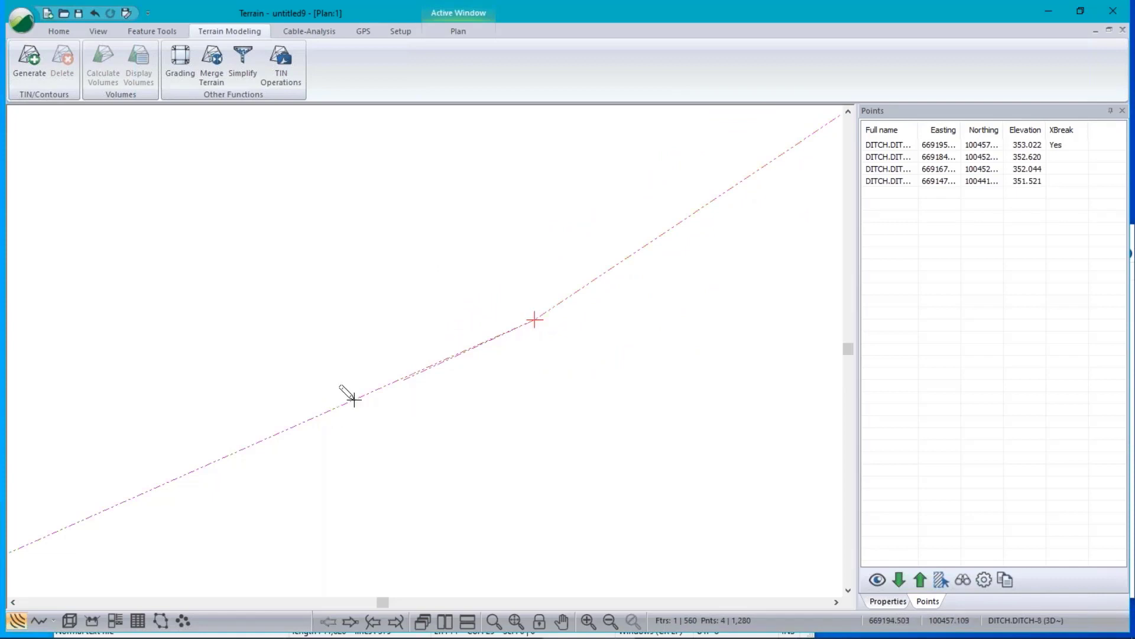
drag(353, 398, 402, 380)
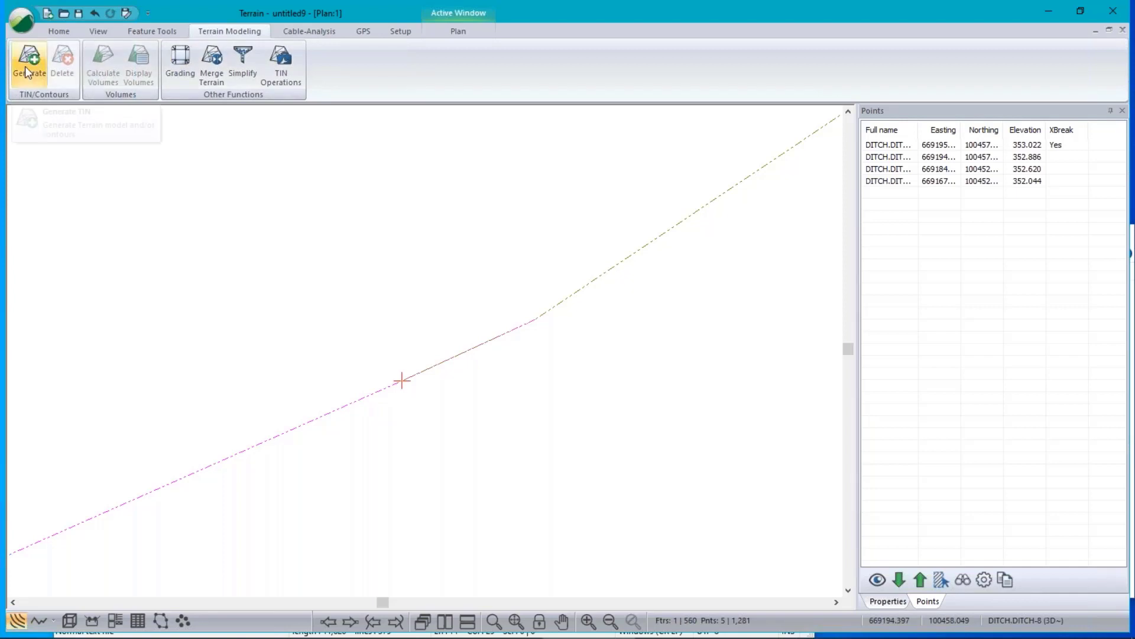
Regenerate the TIN with a maximum side length of 50 and both major and minor contours, removing all existing contours
click(93, 79)
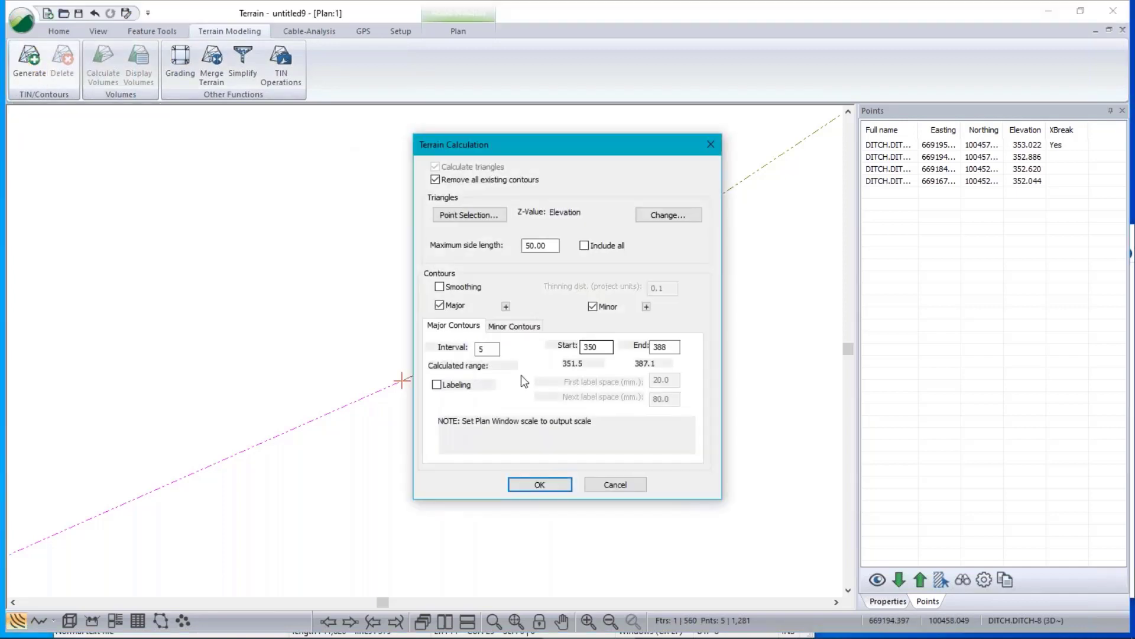
click(605, 481)
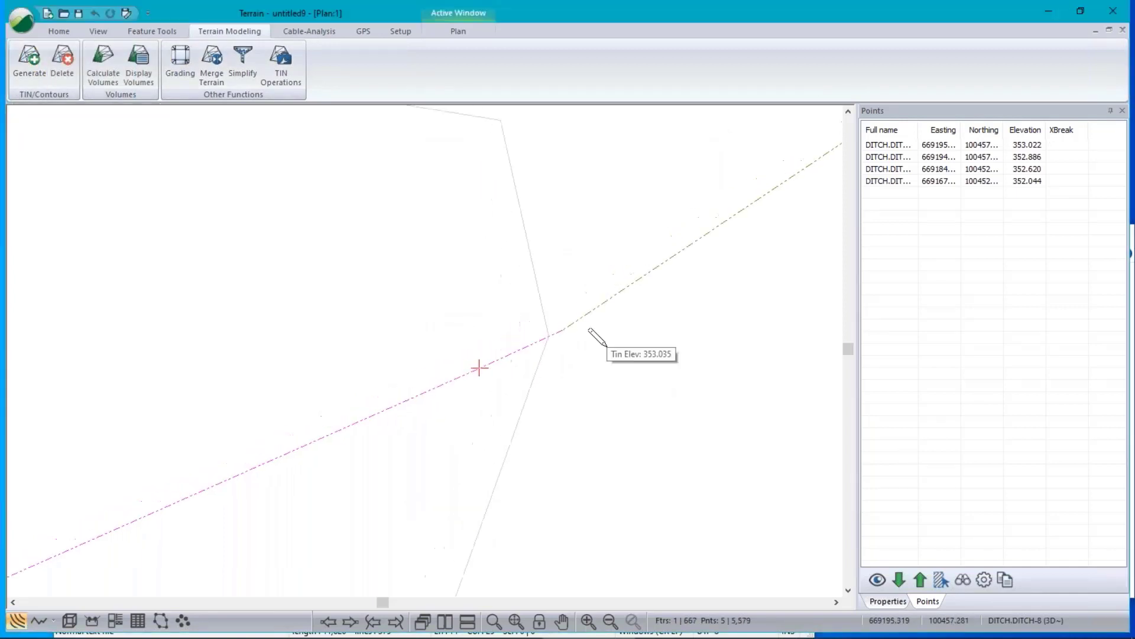
scroll(598, 335, down, 2)
scroll(457, 307, down, 2)
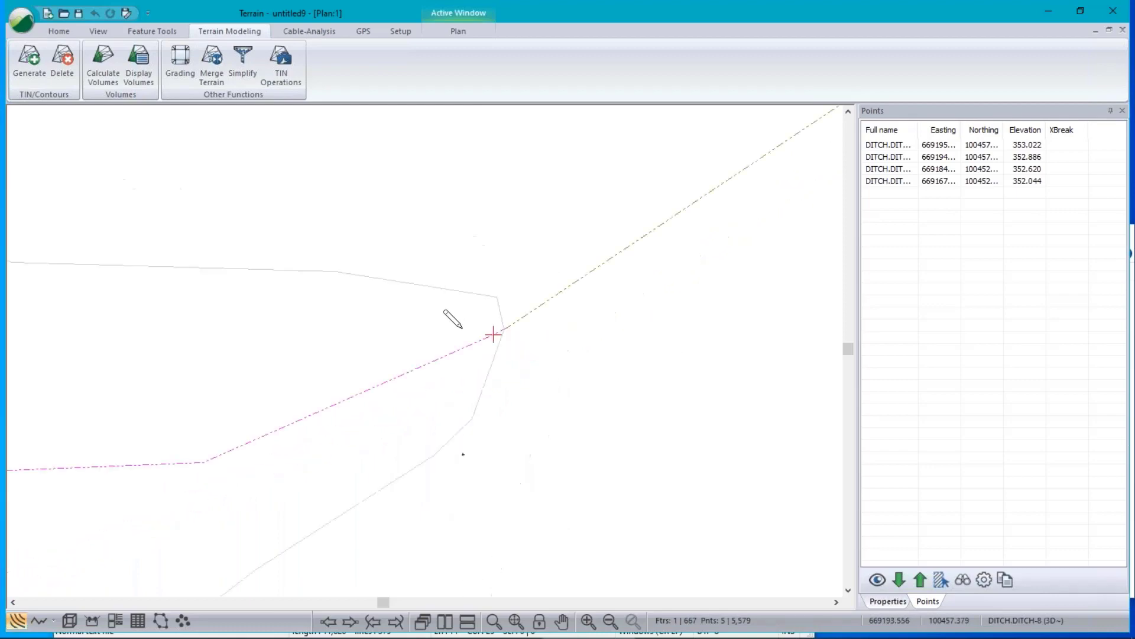
scroll(463, 328, down, 8)
scroll(479, 261, down, 1)
middle_drag(483, 220, 451, 436)
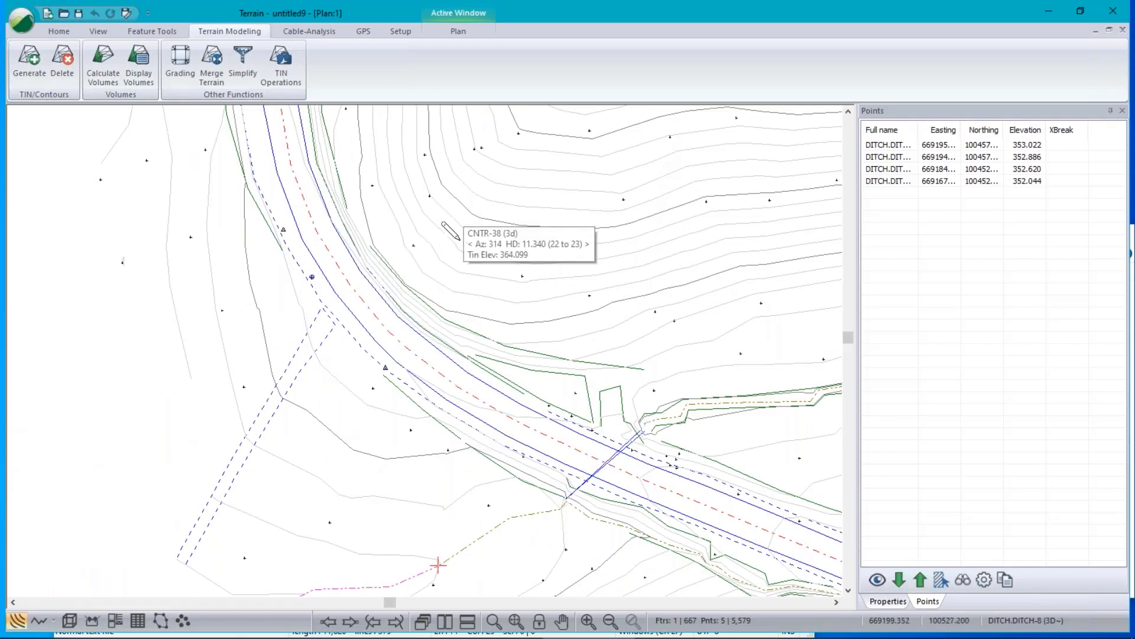
Open the 3D view and examine the terrain surface around the road, ditches and side road from several angles
click(69, 620)
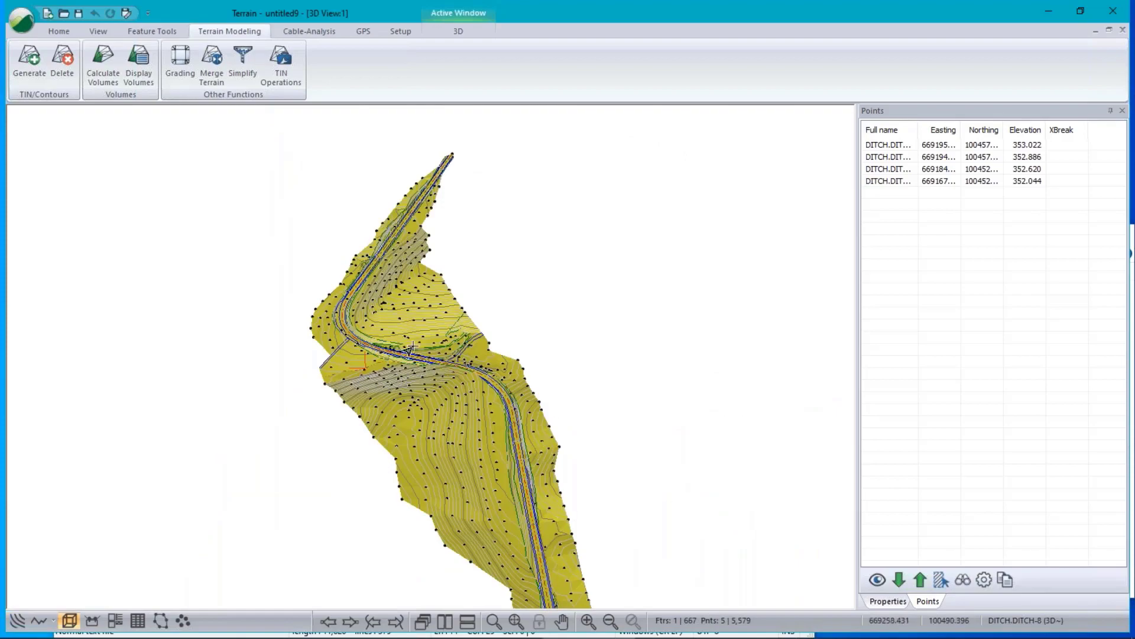
scroll(404, 356, up, 3)
scroll(405, 357, up, 3)
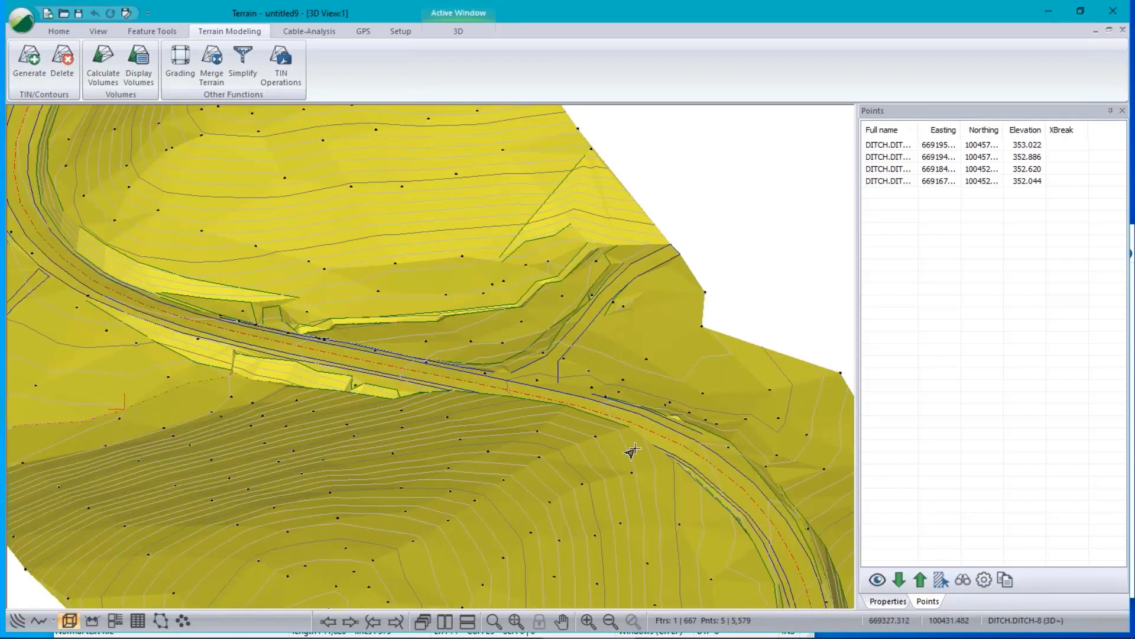
middle_drag(558, 463, 426, 411)
drag(449, 430, 460, 400)
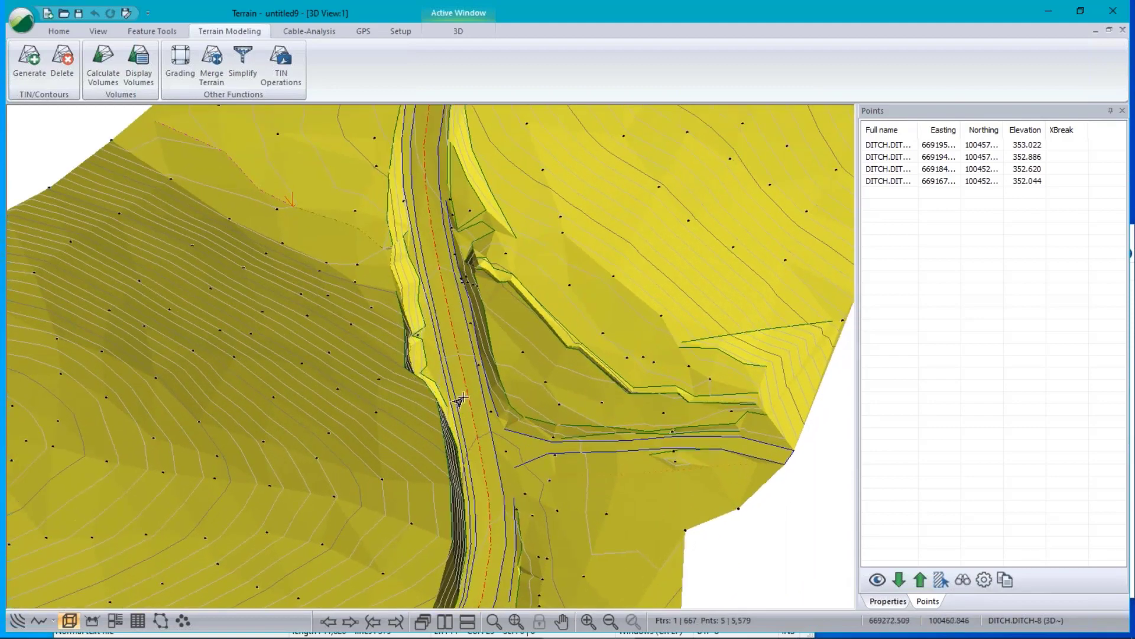
drag(472, 545, 463, 503)
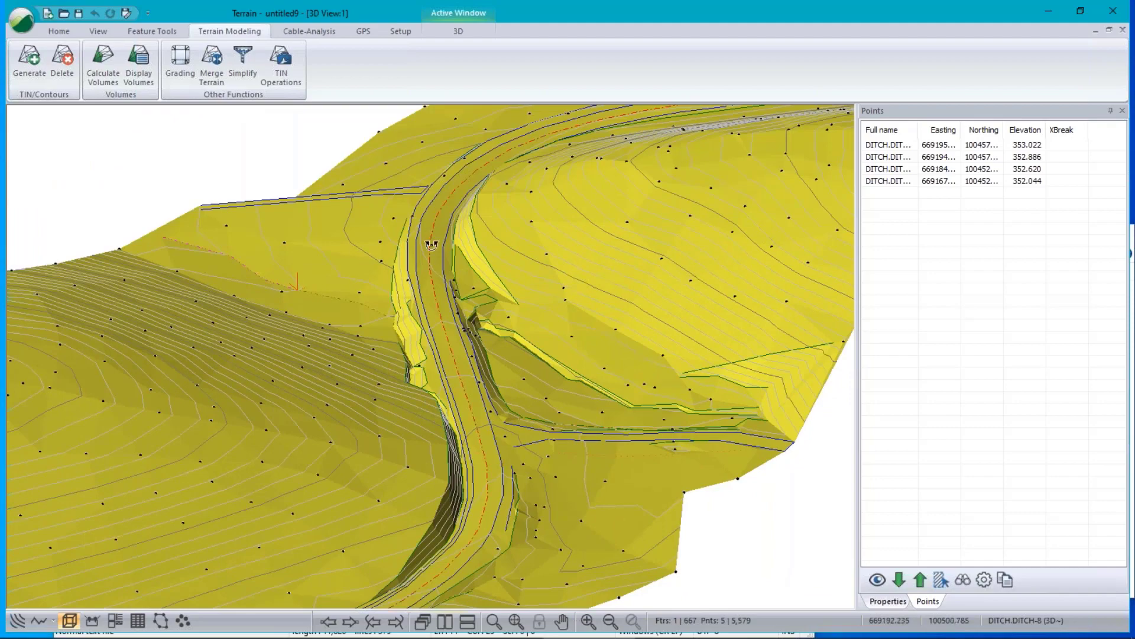
drag(433, 244, 421, 343)
drag(470, 195, 639, 543)
drag(754, 484, 720, 491)
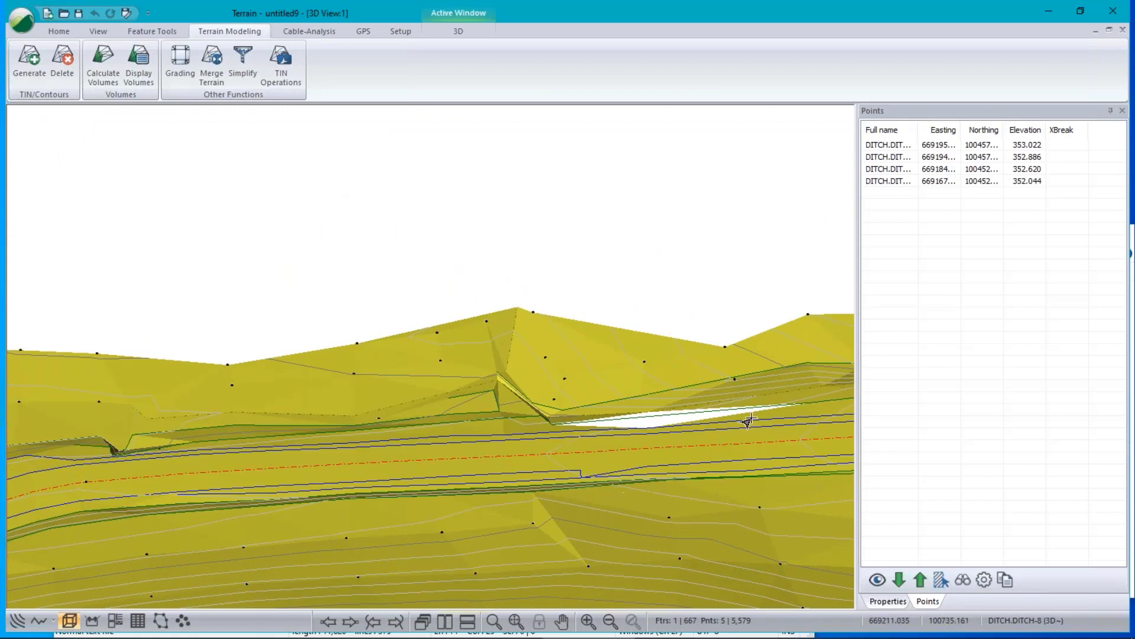
mouse_move(734, 383)
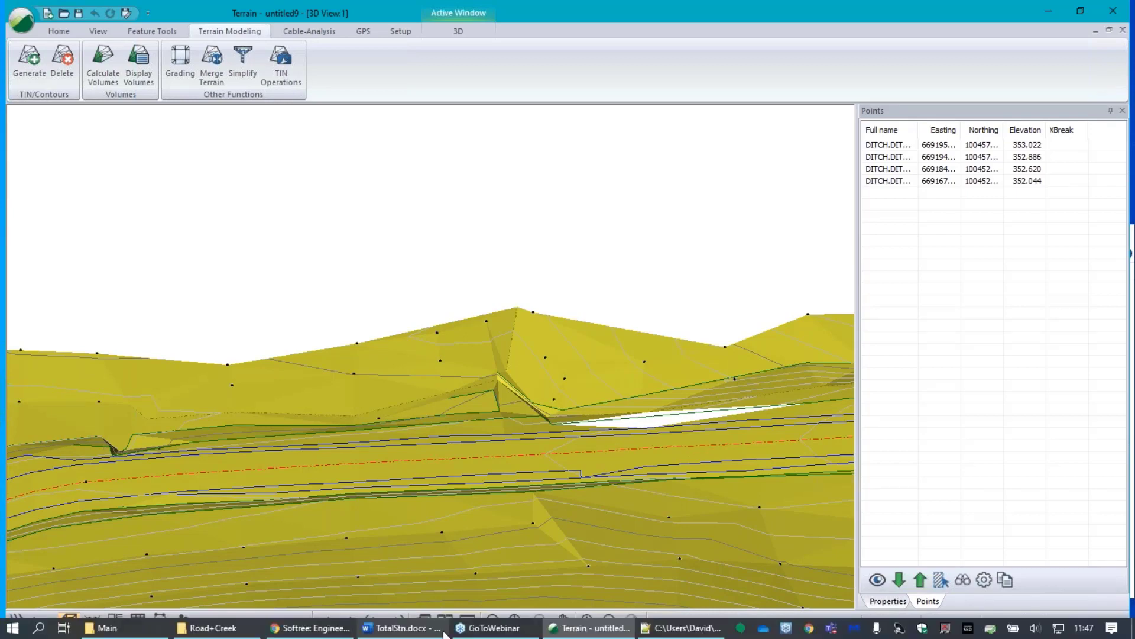
Tile the 3D and plan views side by side, keeping the gap beside the road in the 3D view
click(444, 620)
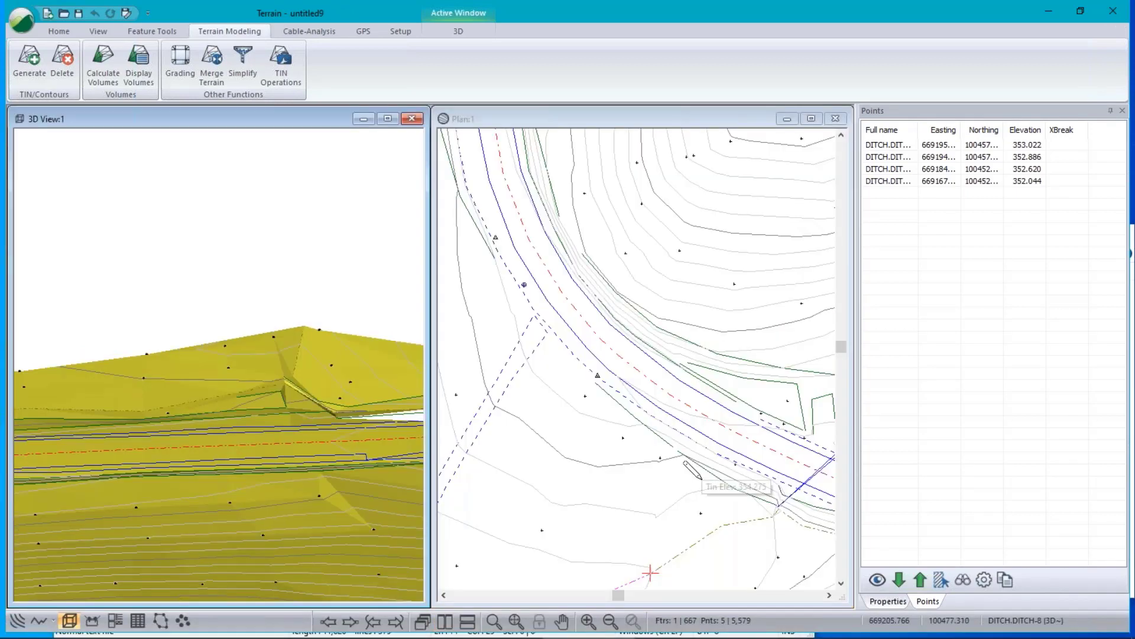
scroll(275, 392, down, 2)
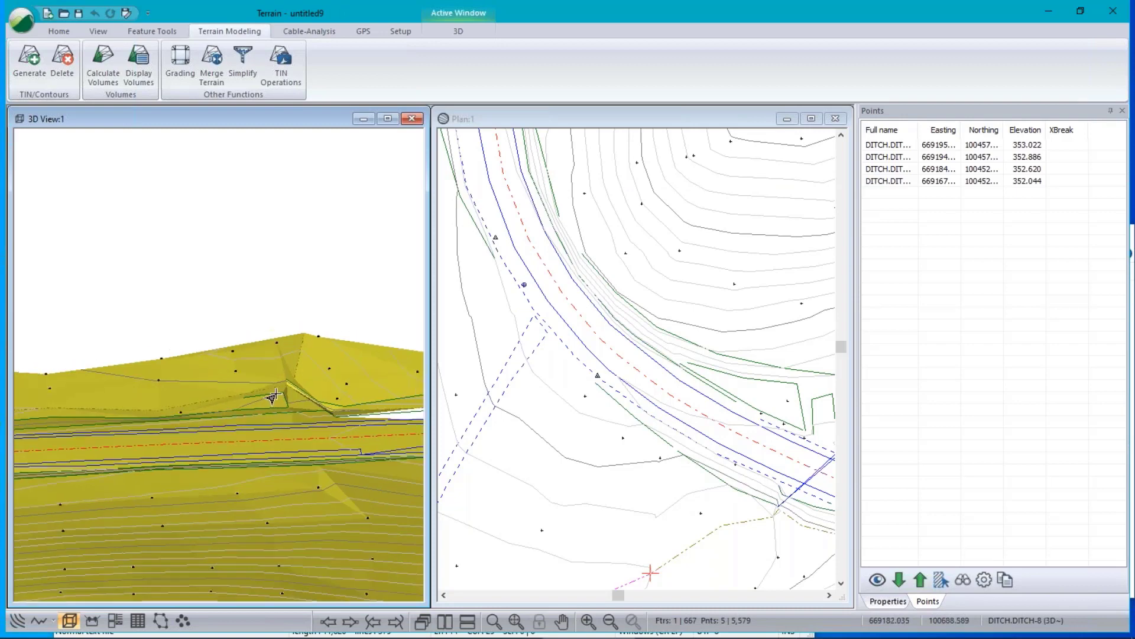
middle_drag(344, 445, 249, 431)
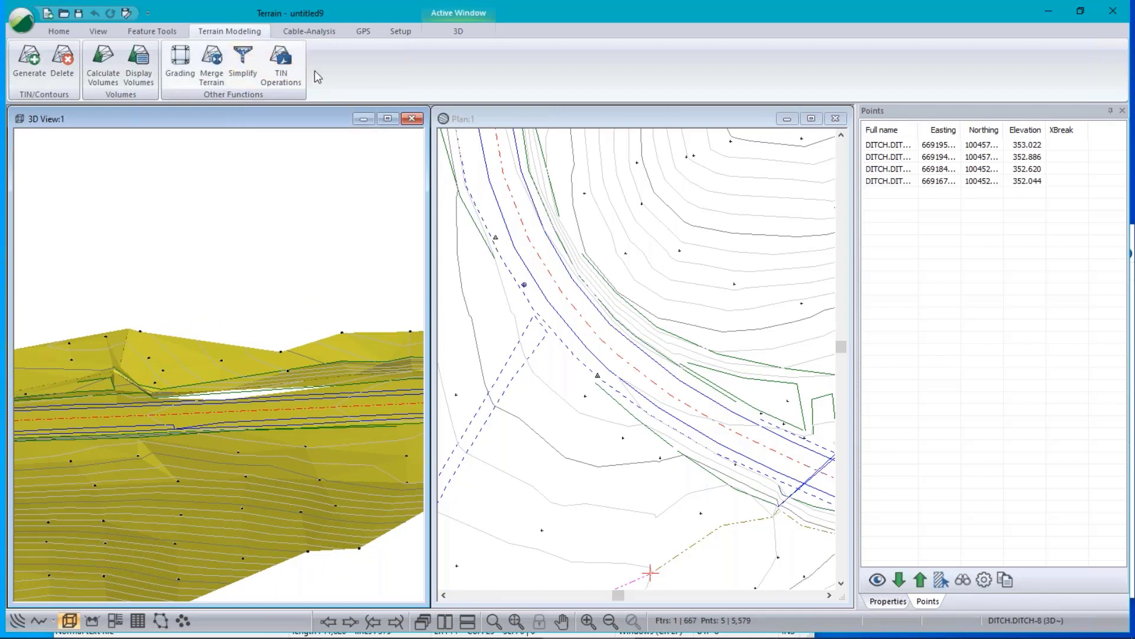
Create TIN boundary features from the current TIN
click(281, 65)
click(567, 219)
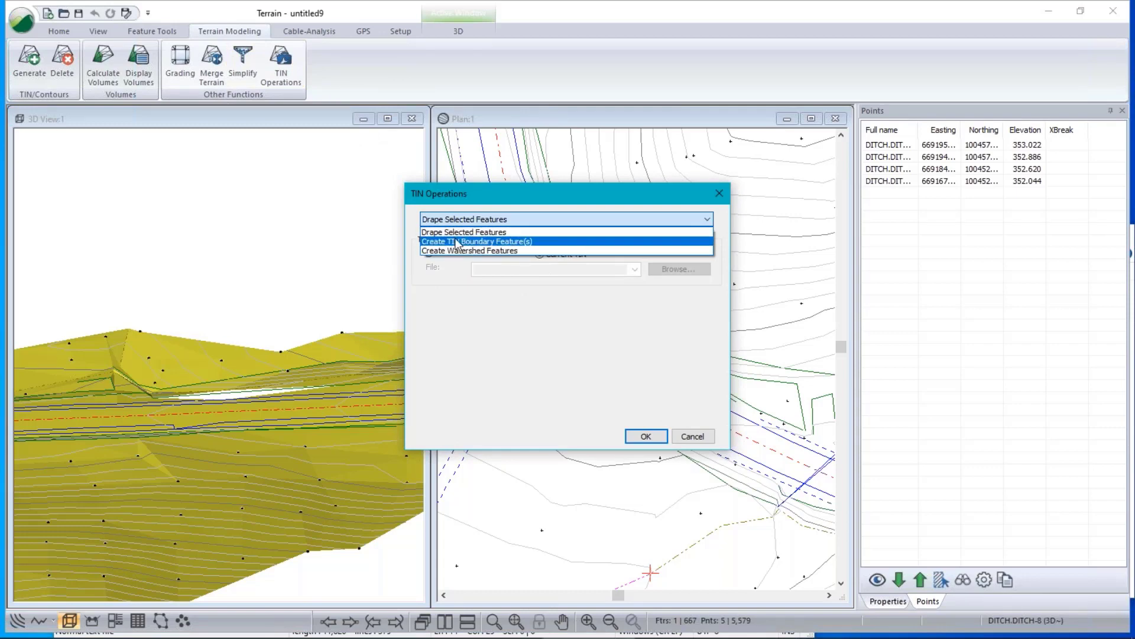
click(457, 242)
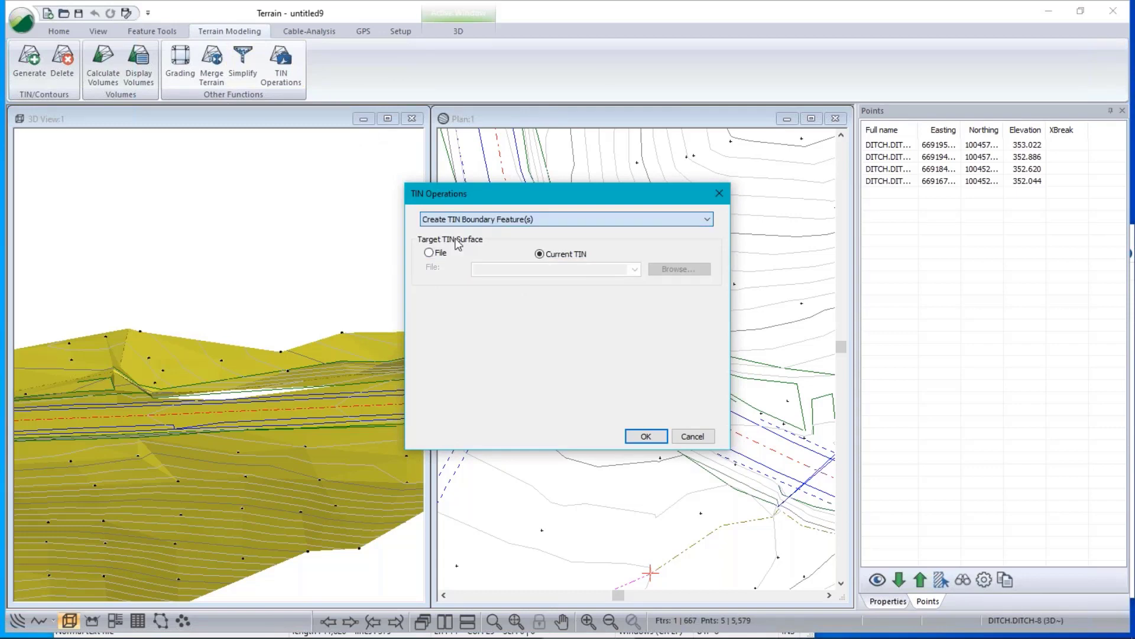
click(646, 436)
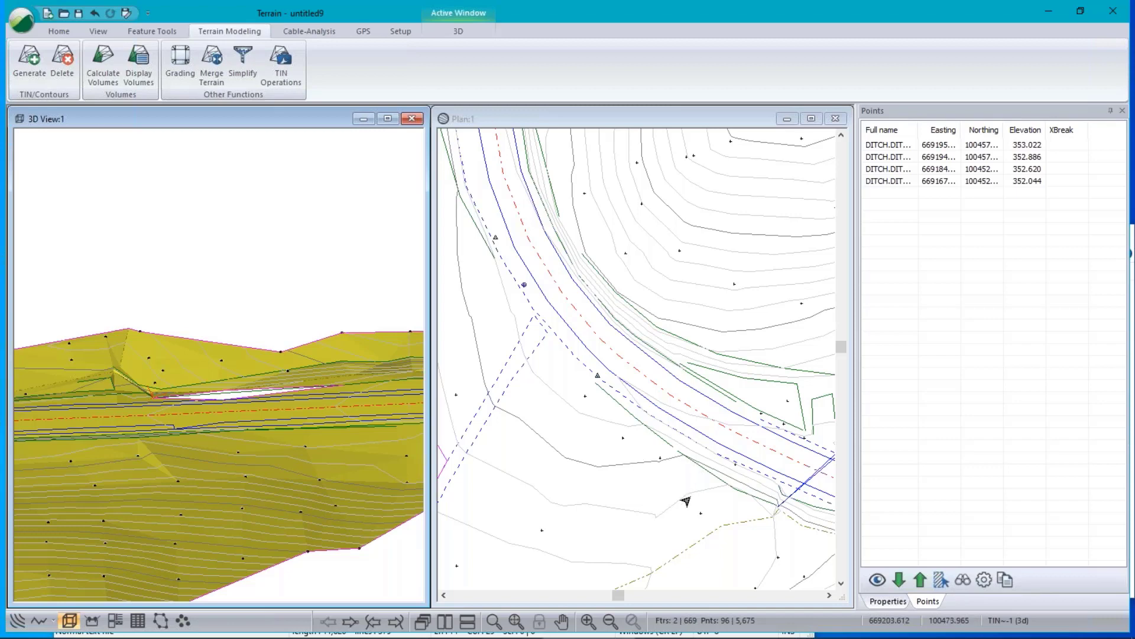
Inspect the TIN boundary around the roadside gap in plan and delete the boundary features
key(Page_Up)
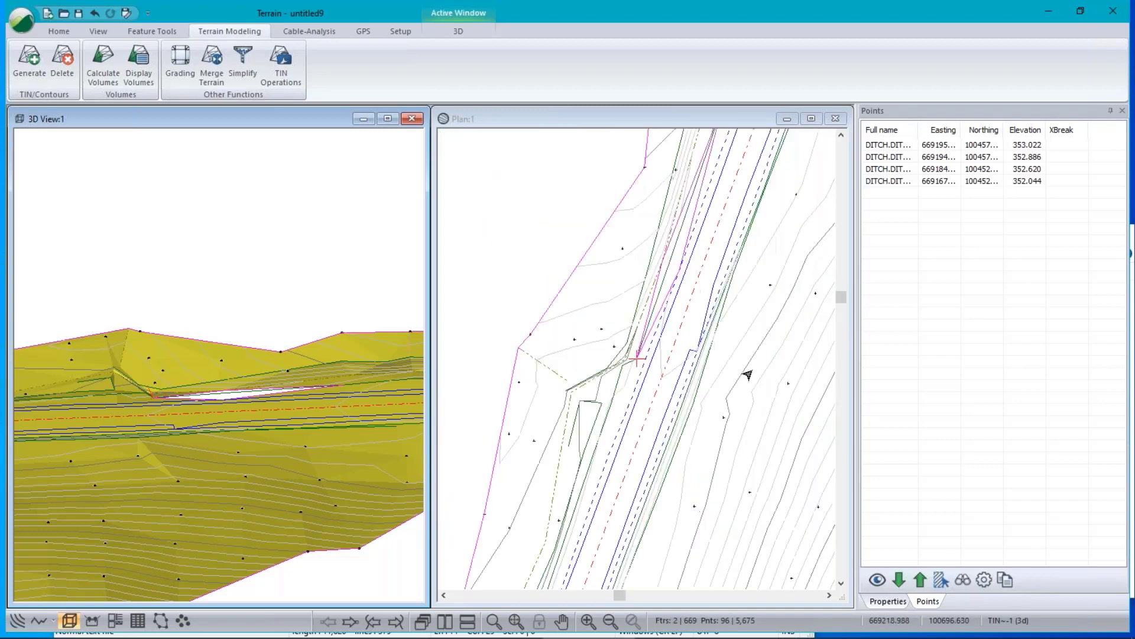
key(Page_Down)
mouse_move(801, 302)
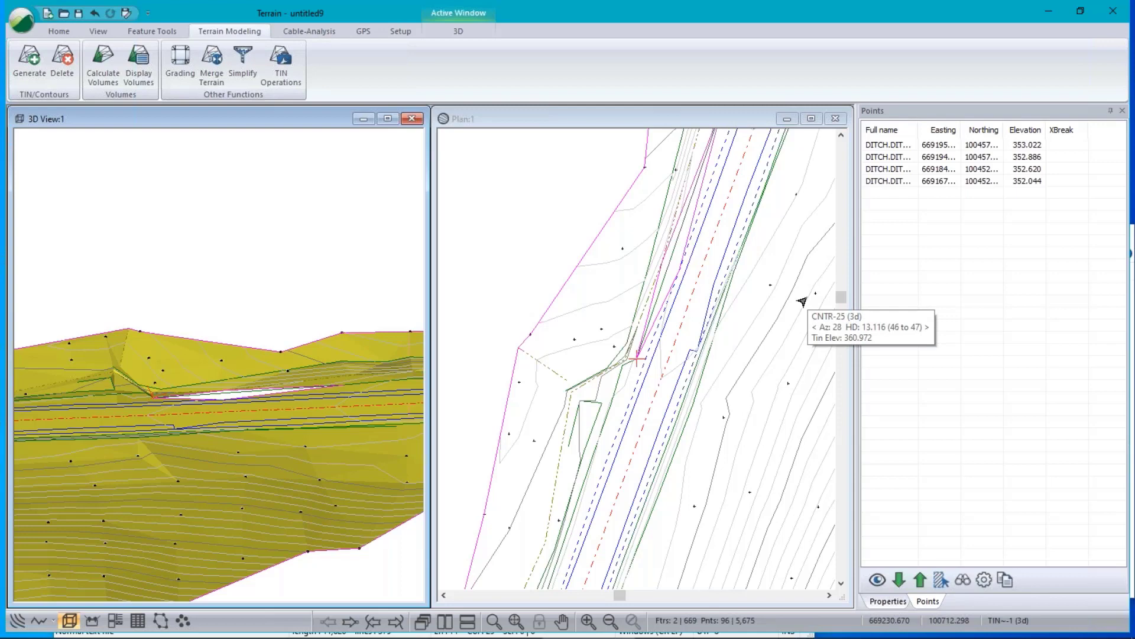
key(Delete)
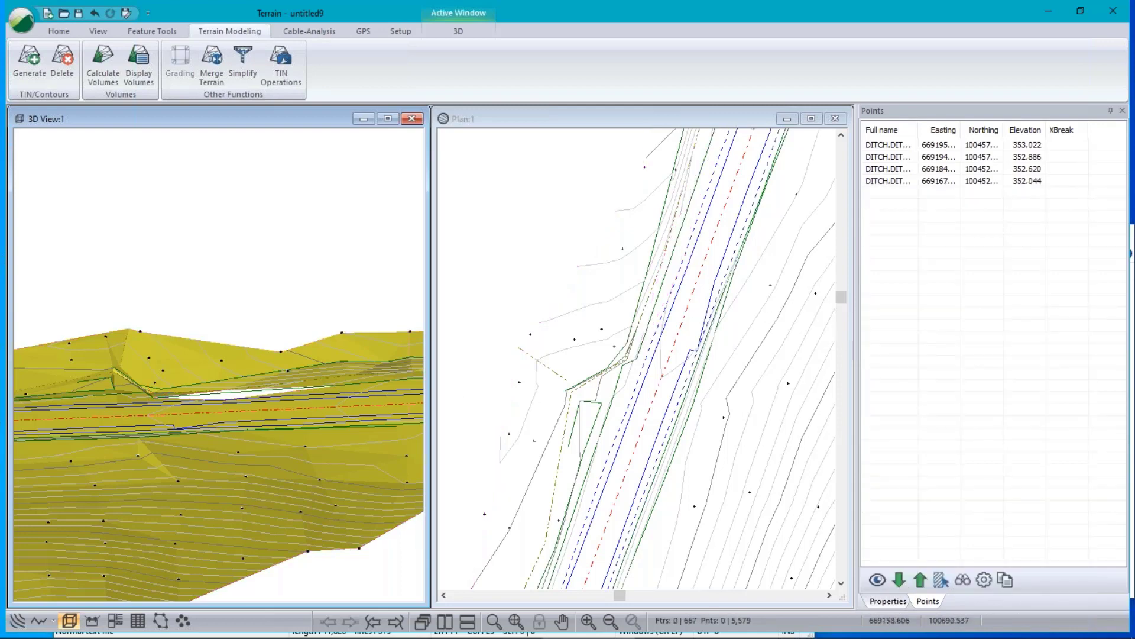
Select the TOB-0 line along the gap in the 3D view and show its properties
scroll(243, 395, up, 2)
scroll(241, 396, up, 2)
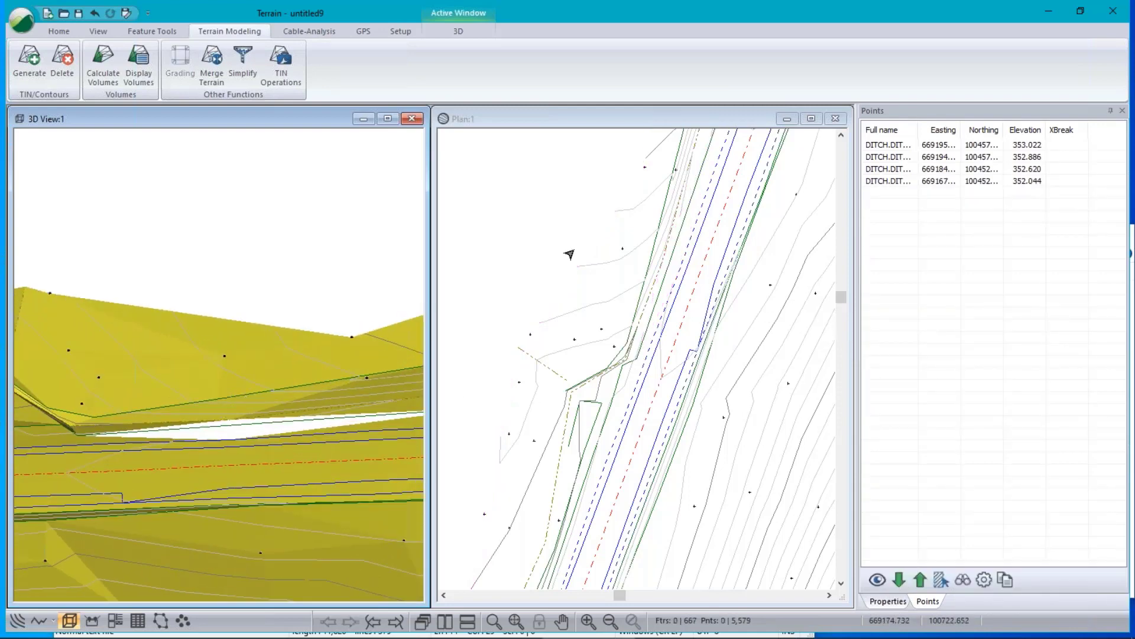
click(226, 430)
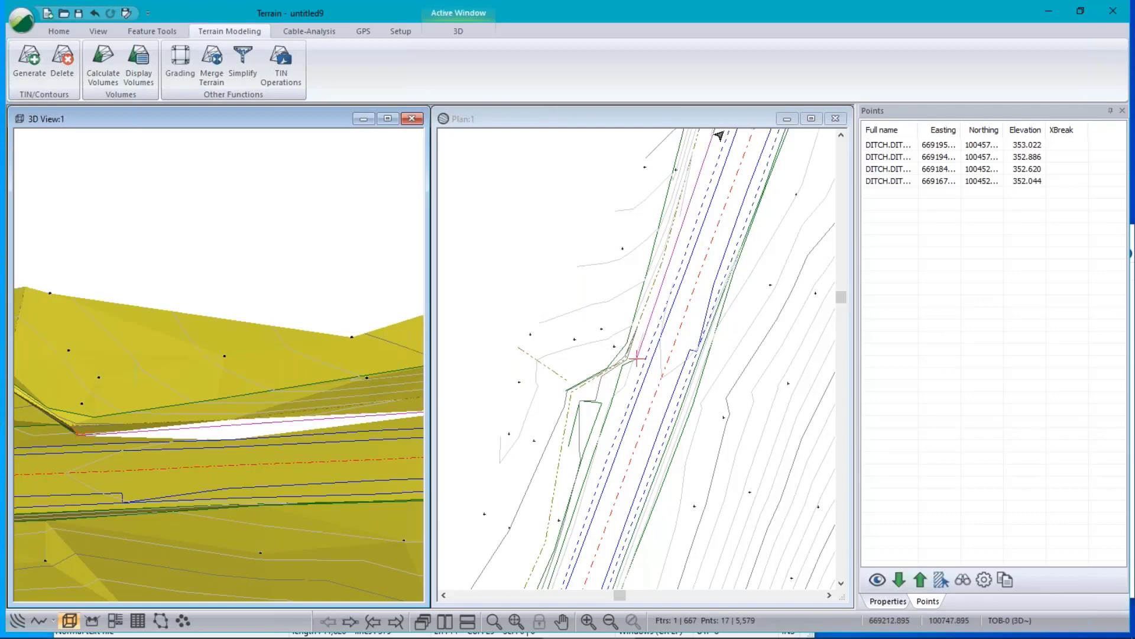
click(887, 601)
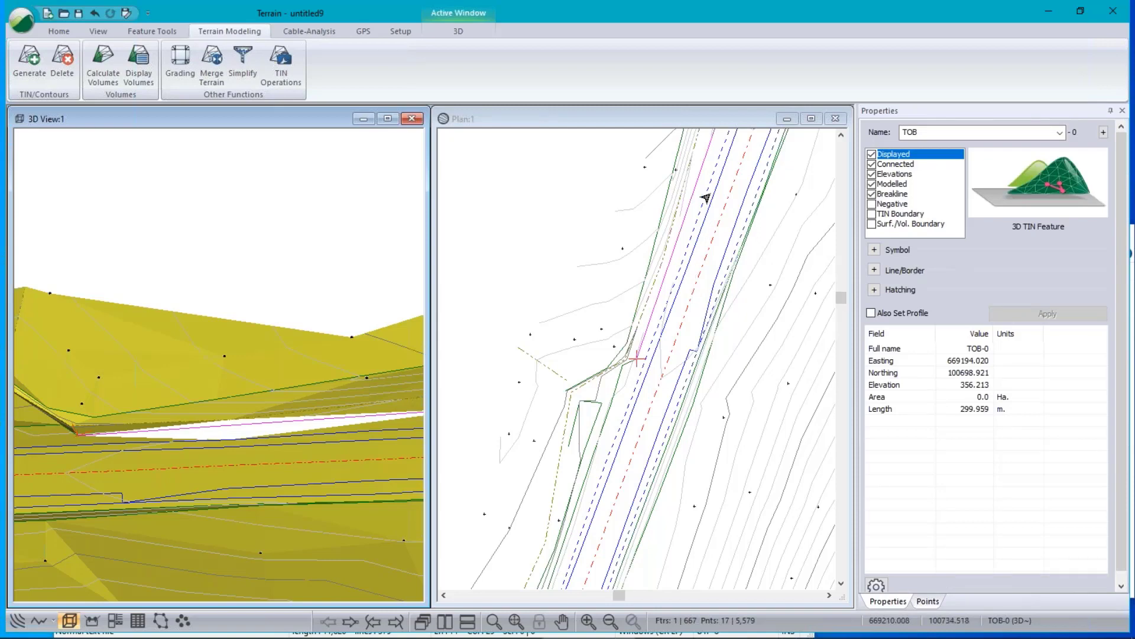
Measure the distance in plan from the start of TOB-0 to its third vertex beside the gap
scroll(712, 192, down, 3)
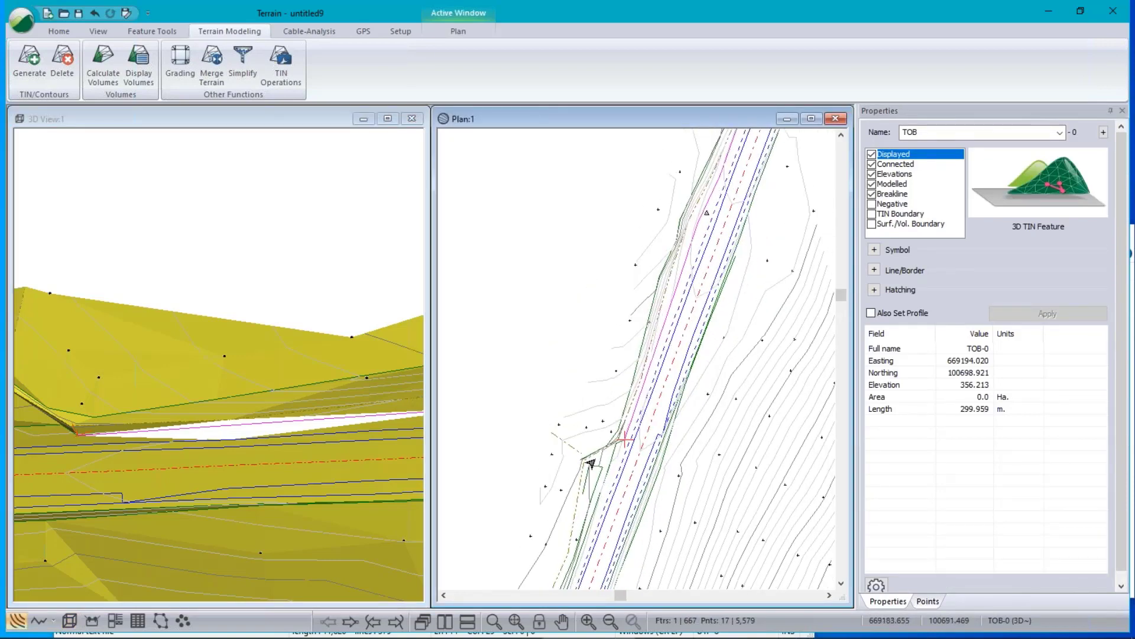
right_click(561, 226)
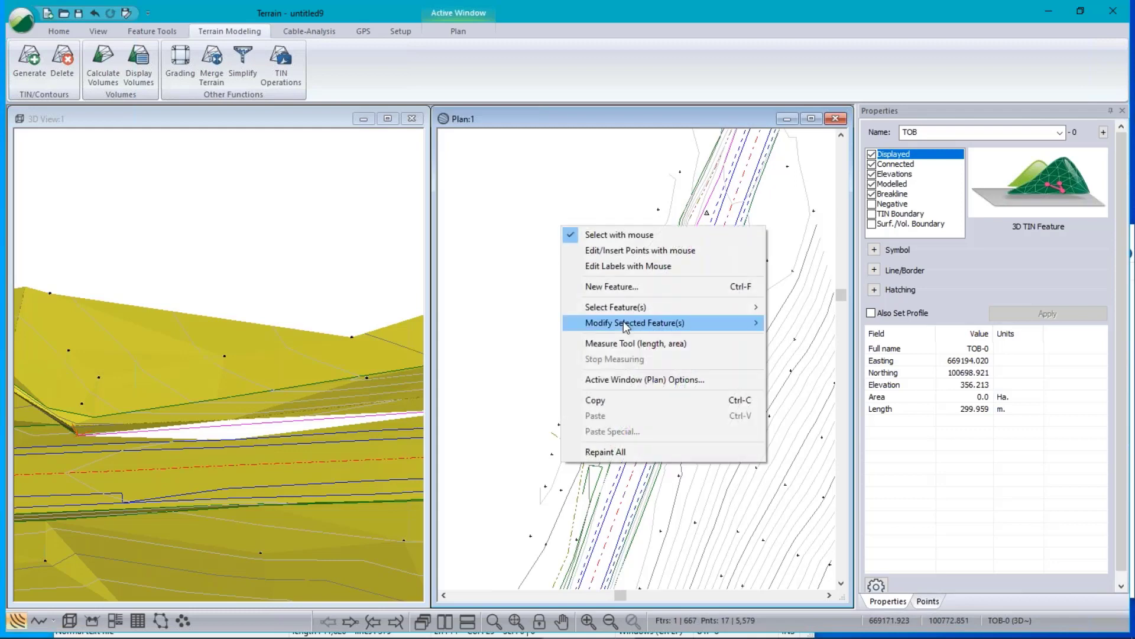
click(615, 344)
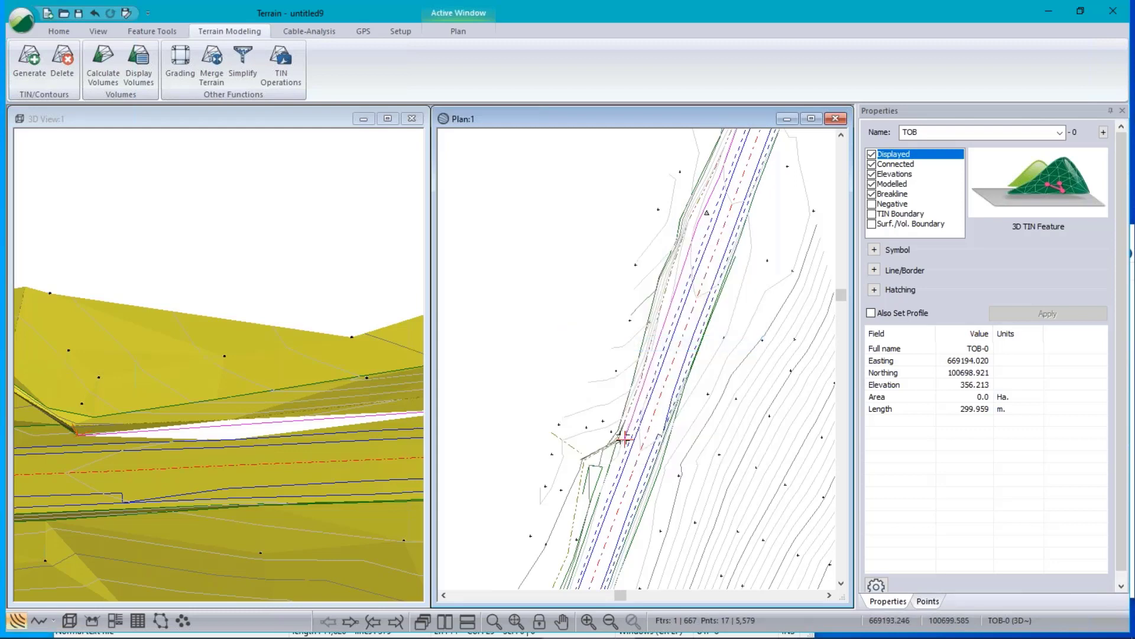
mouse_move(699, 222)
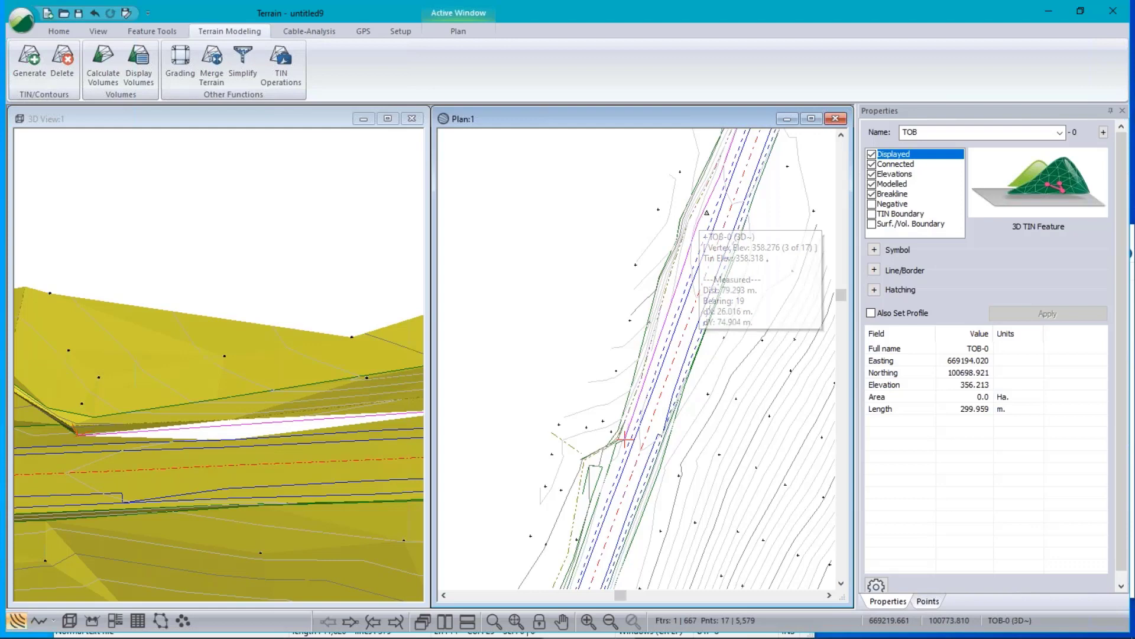
Check the maximum triangle side length in the terrain calculation settings without recalculating
click(56, 76)
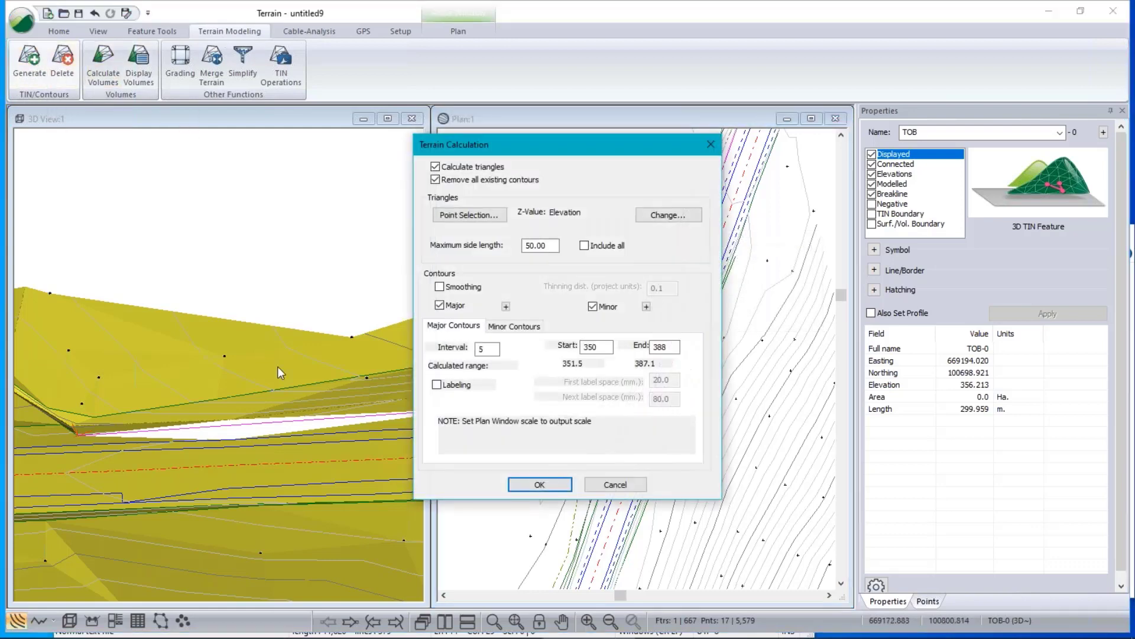
drag(557, 246, 502, 245)
click(630, 486)
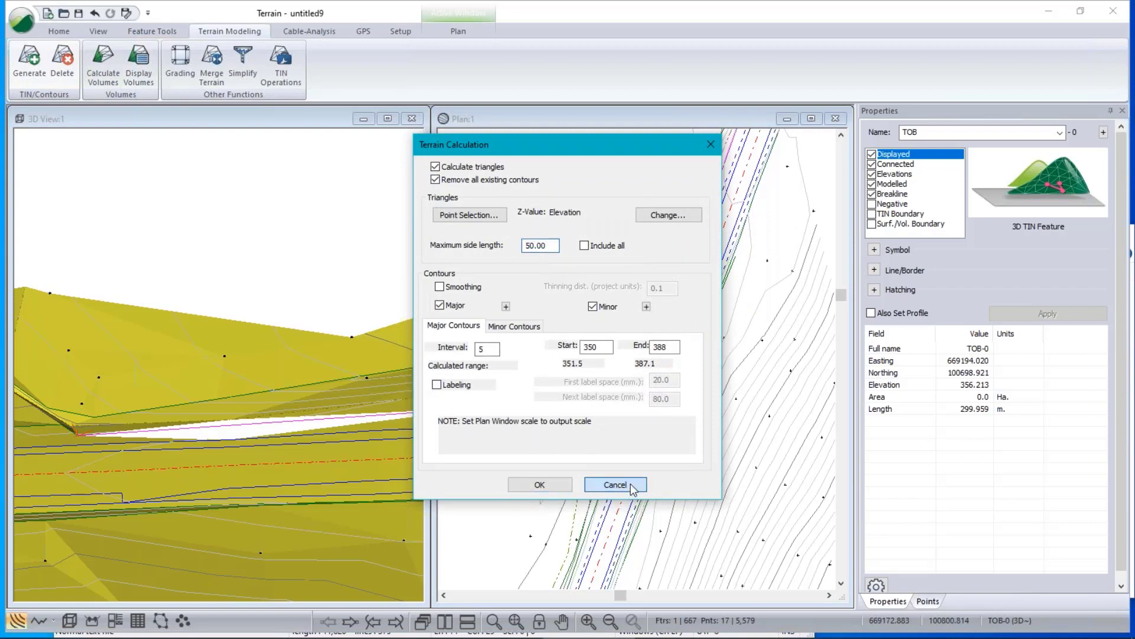
click(633, 488)
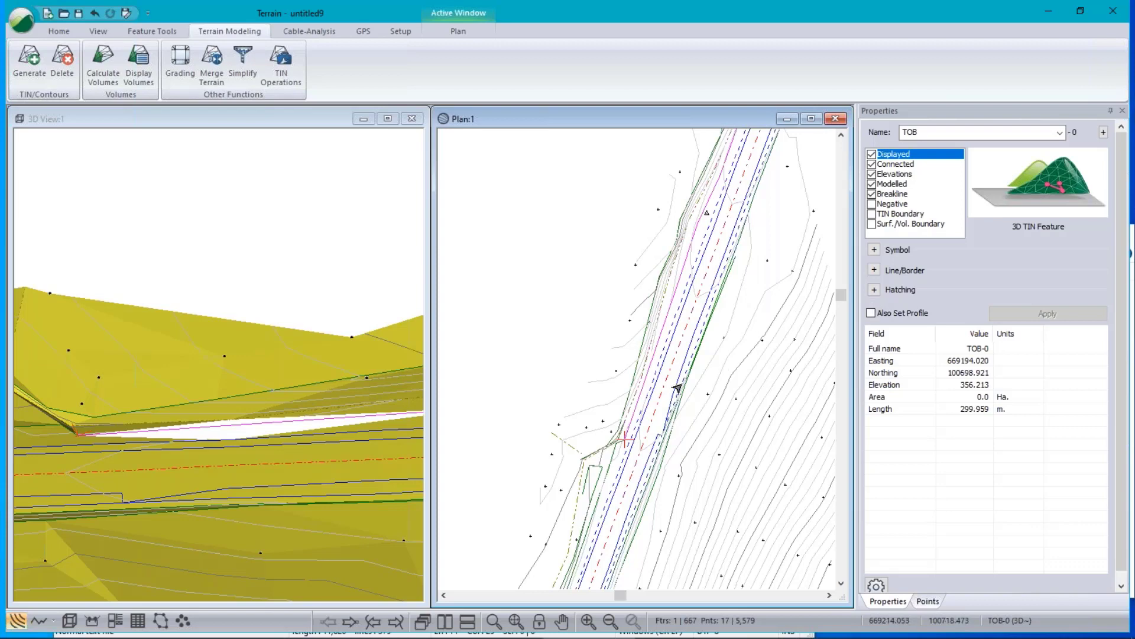
scroll(679, 384, down, 2)
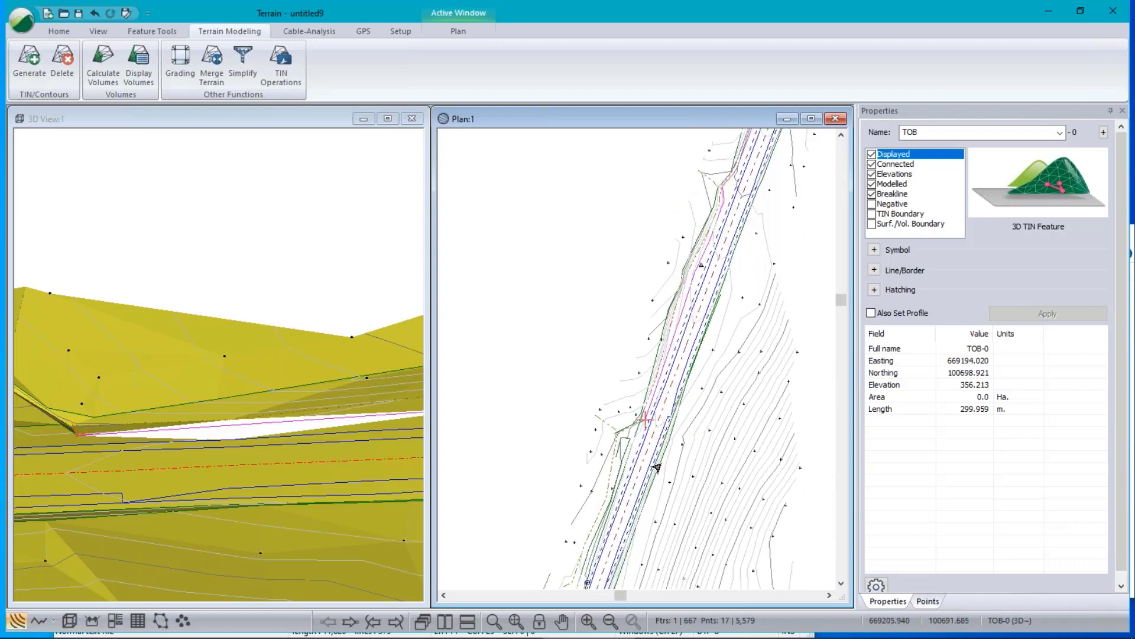
mouse_move(771, 384)
mouse_move(735, 358)
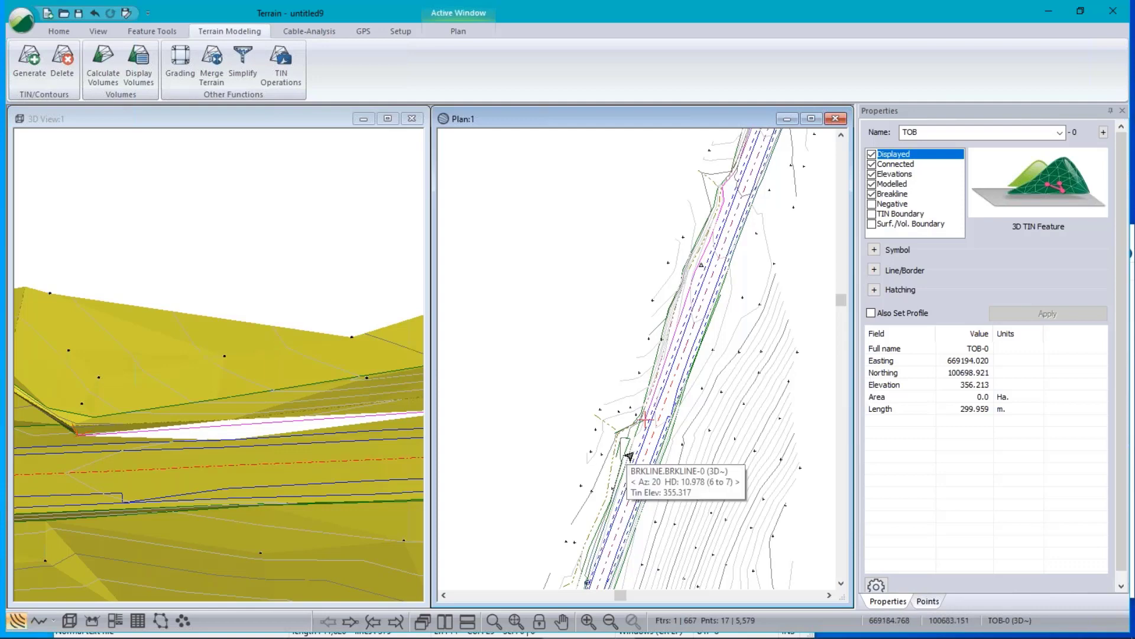
scroll(649, 358, down, 3)
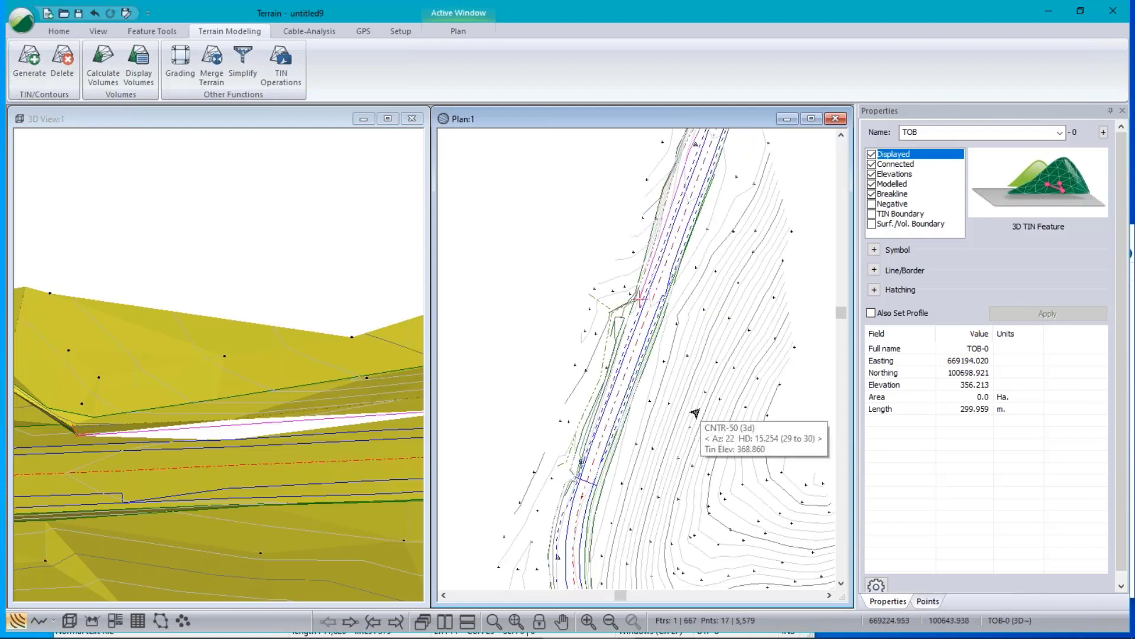
Show the Features list with the selected TOB-0 line and look through the feature selection options
click(166, 628)
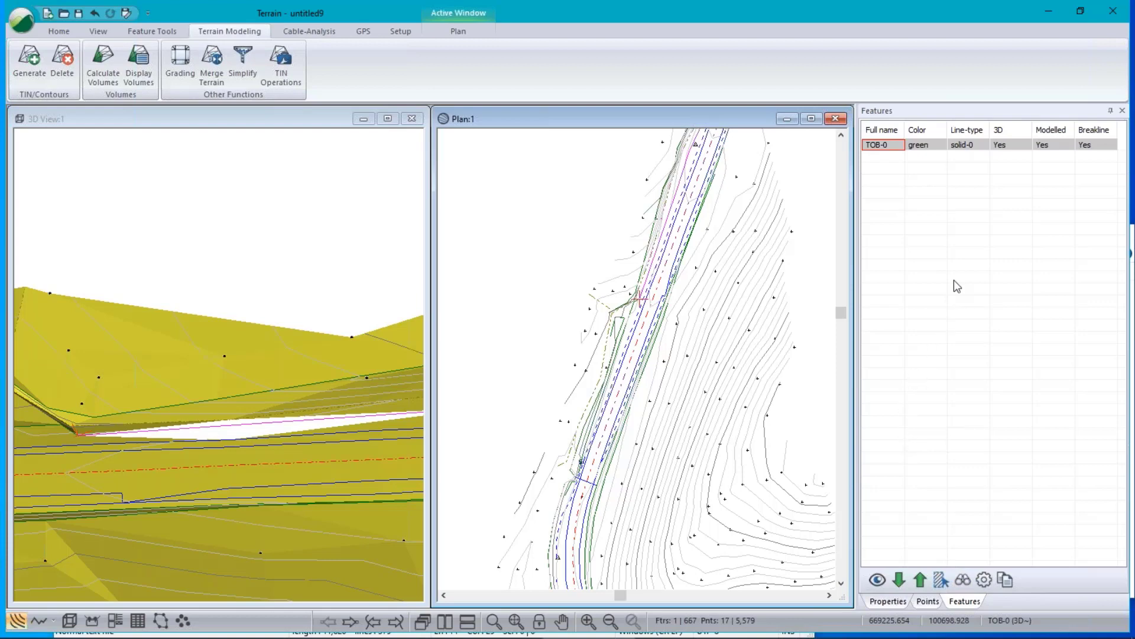
right_click(922, 218)
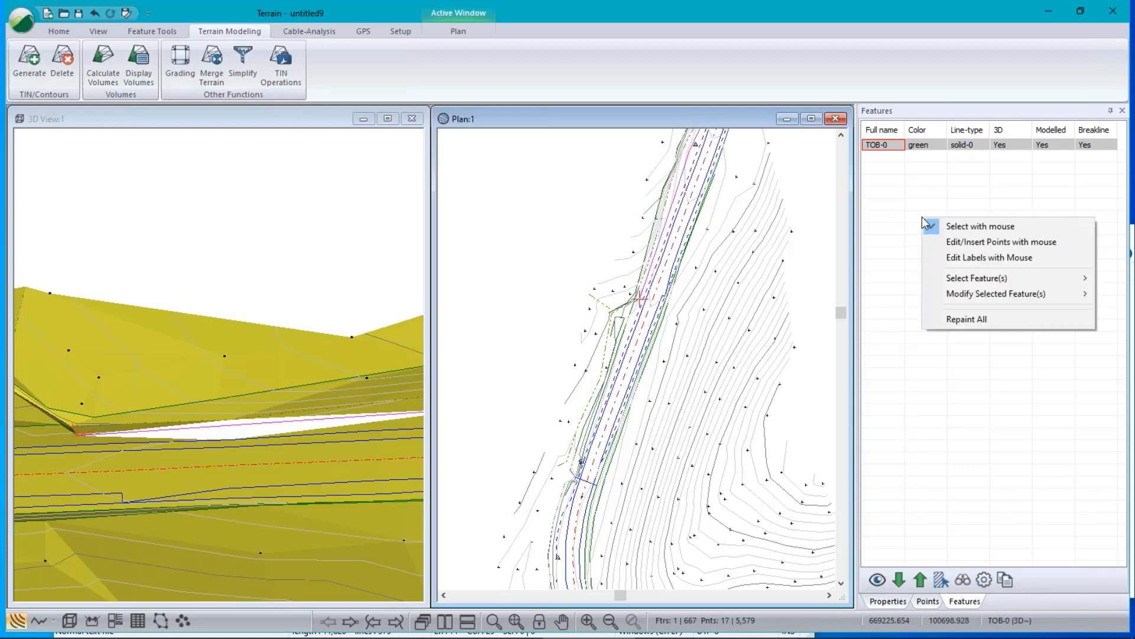
mouse_move(952, 283)
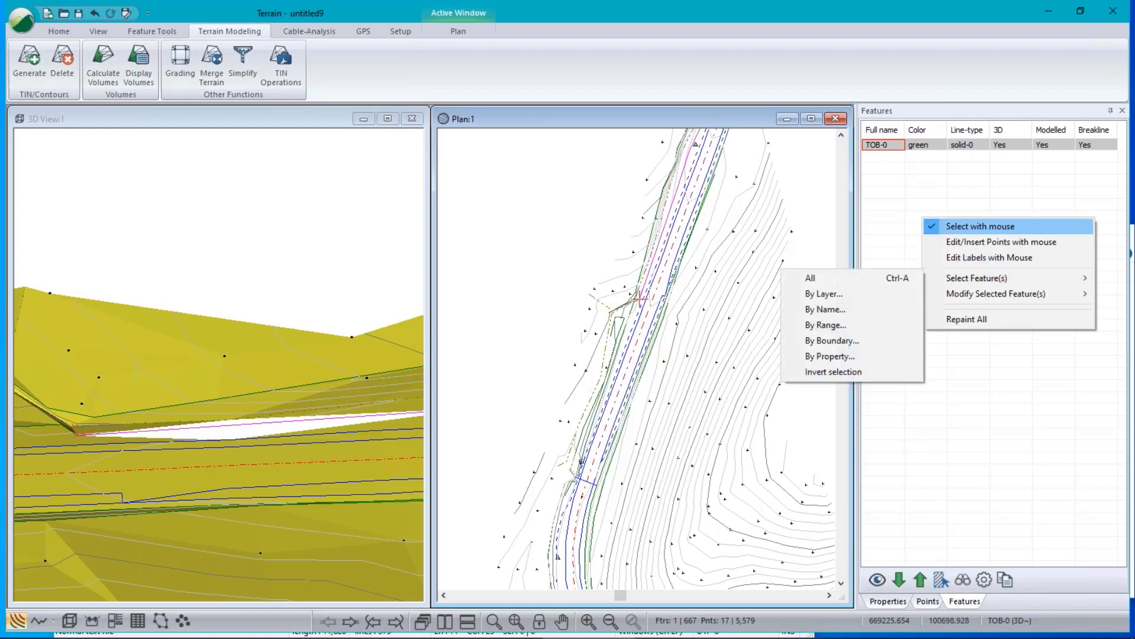
click(1125, 109)
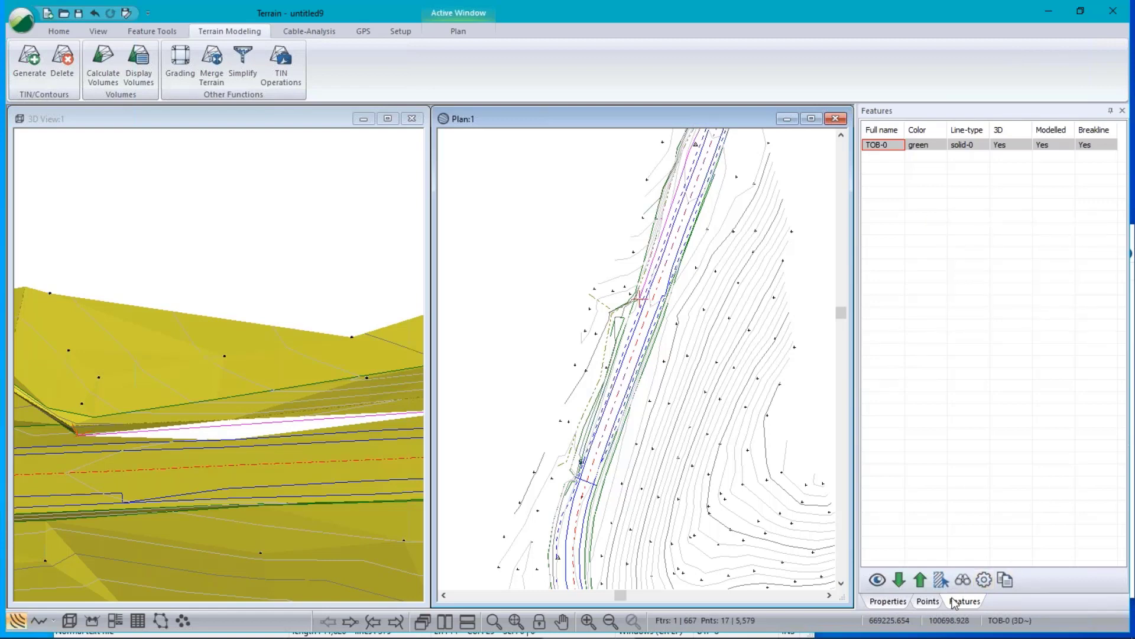
Add the forward leg field HD (n), the horizontal distance to the next point, to the Points list
click(926, 601)
right_click(899, 268)
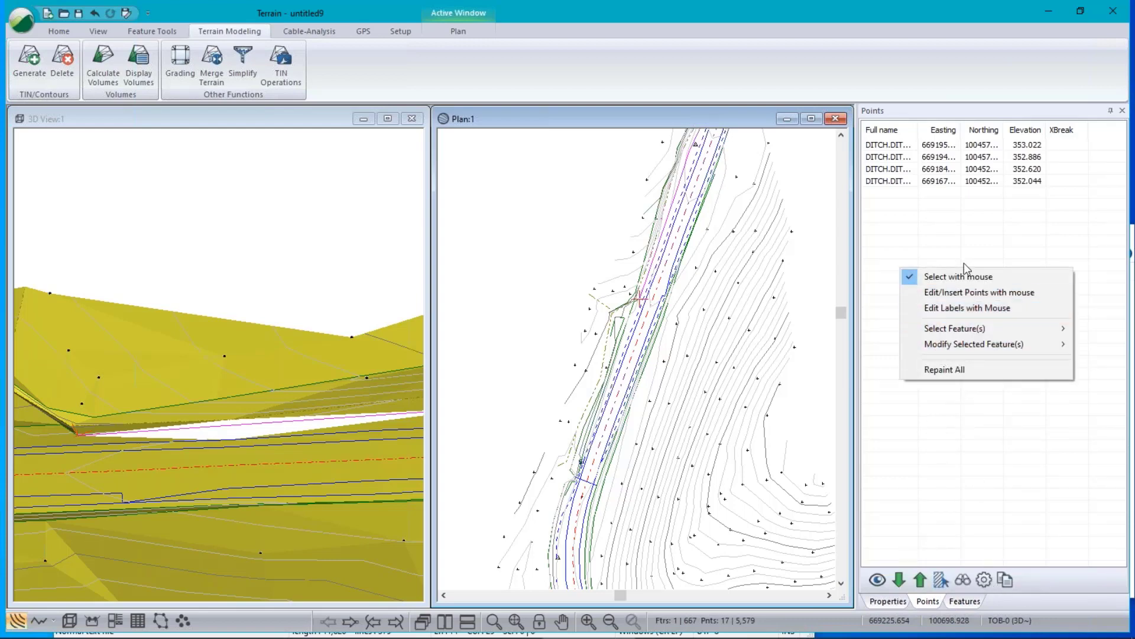
click(983, 580)
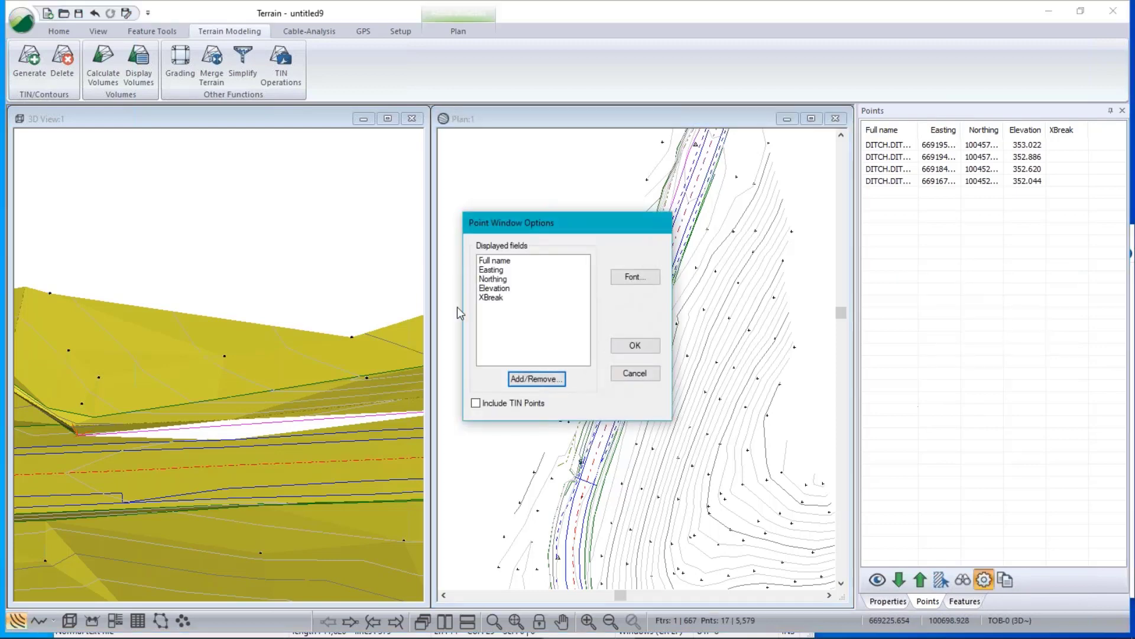
click(553, 383)
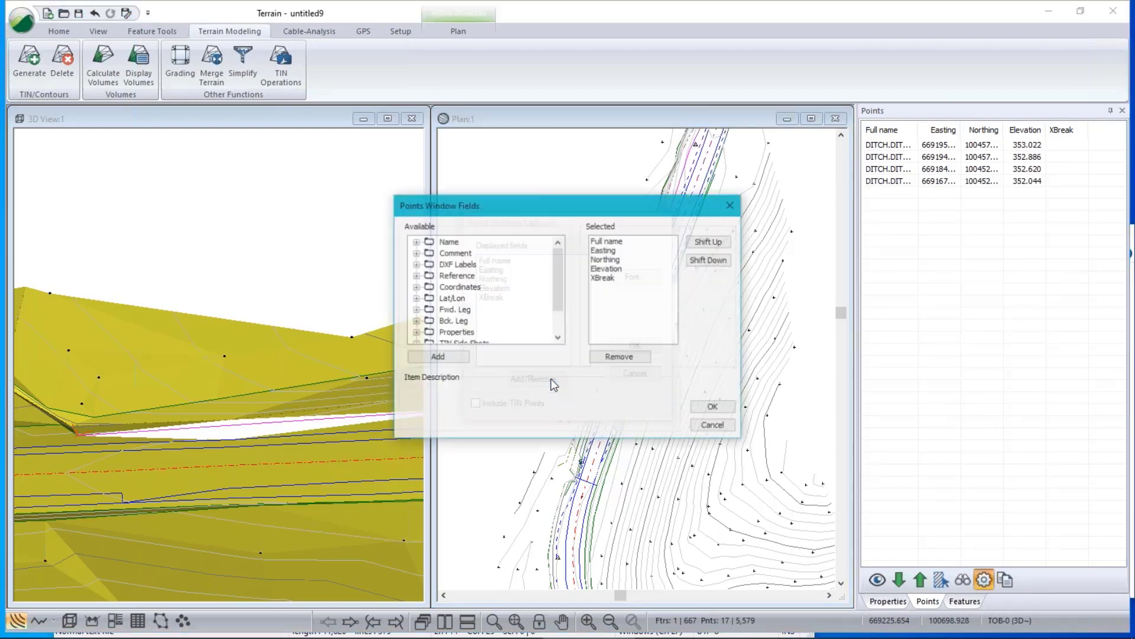
click(416, 310)
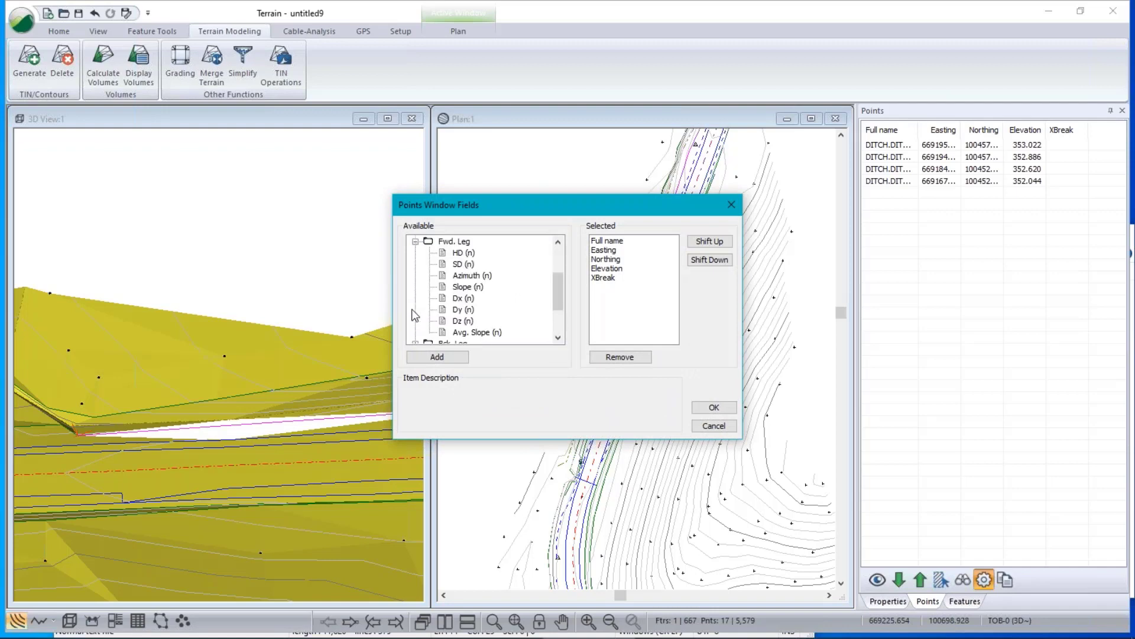
double_click(459, 254)
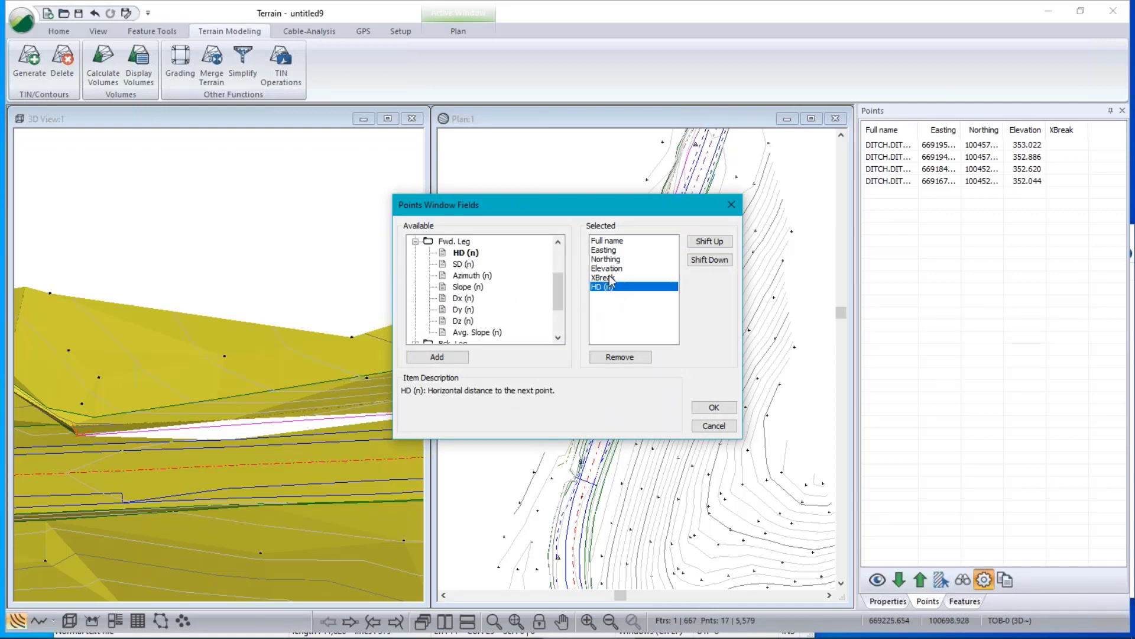
click(715, 406)
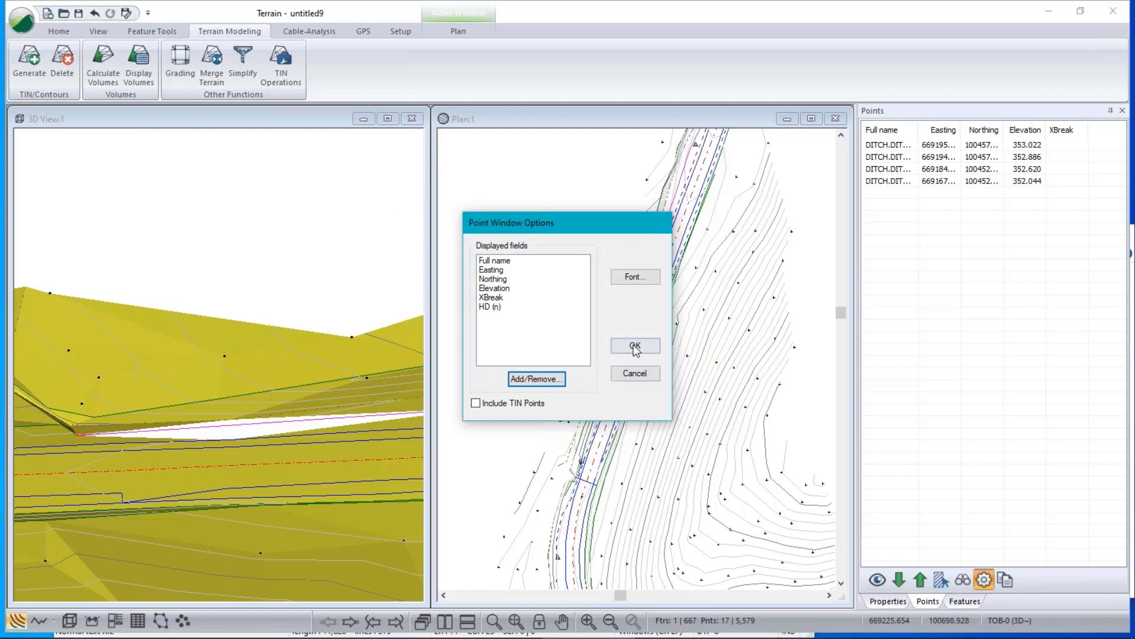
click(635, 346)
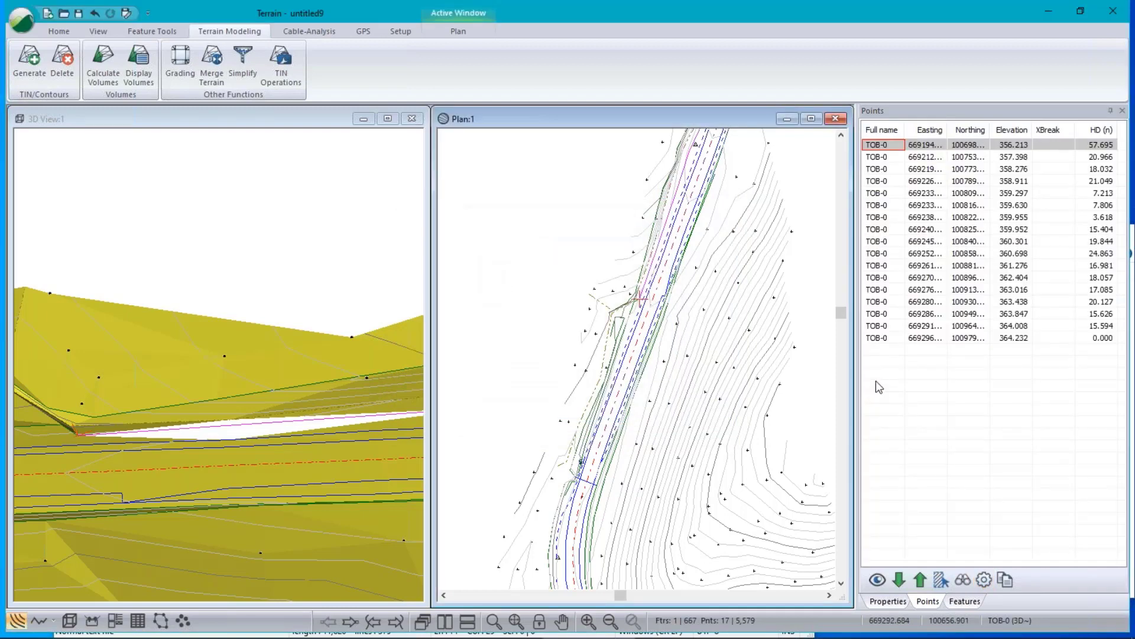
Sort the TOB-0 points by HD (n) in ascending order and look at the gap in plan
click(878, 579)
click(877, 579)
click(1103, 129)
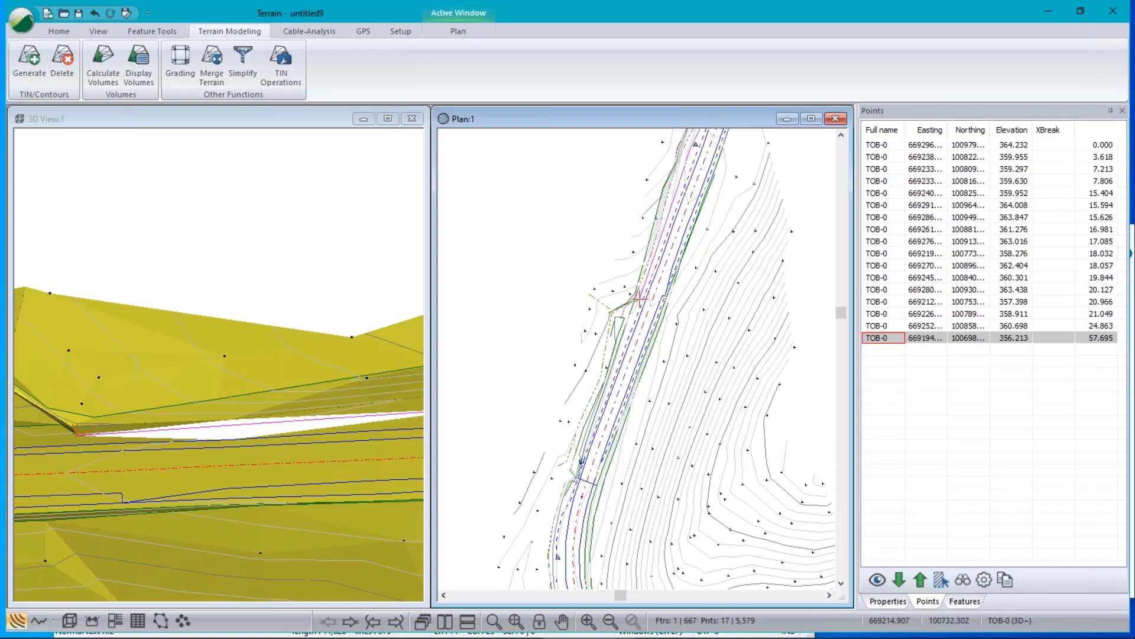
scroll(650, 233, down, 1)
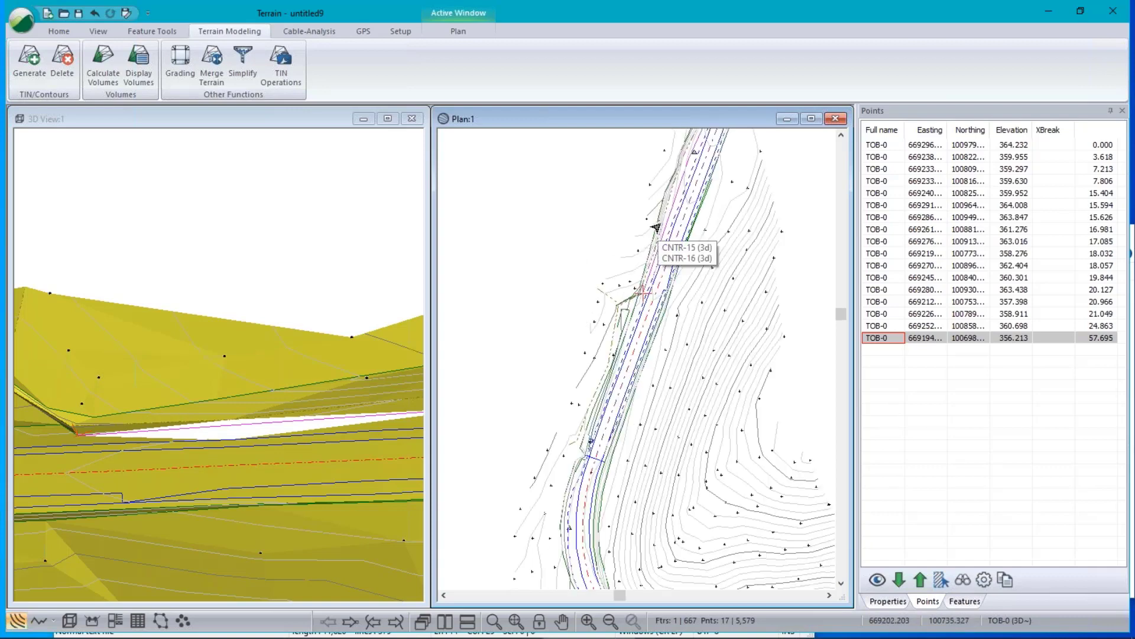
Break the TOB-0 line at the point where its longest leg joins the rest, accepting the clearing of the terrain triangles
middle_drag(655, 228, 578, 460)
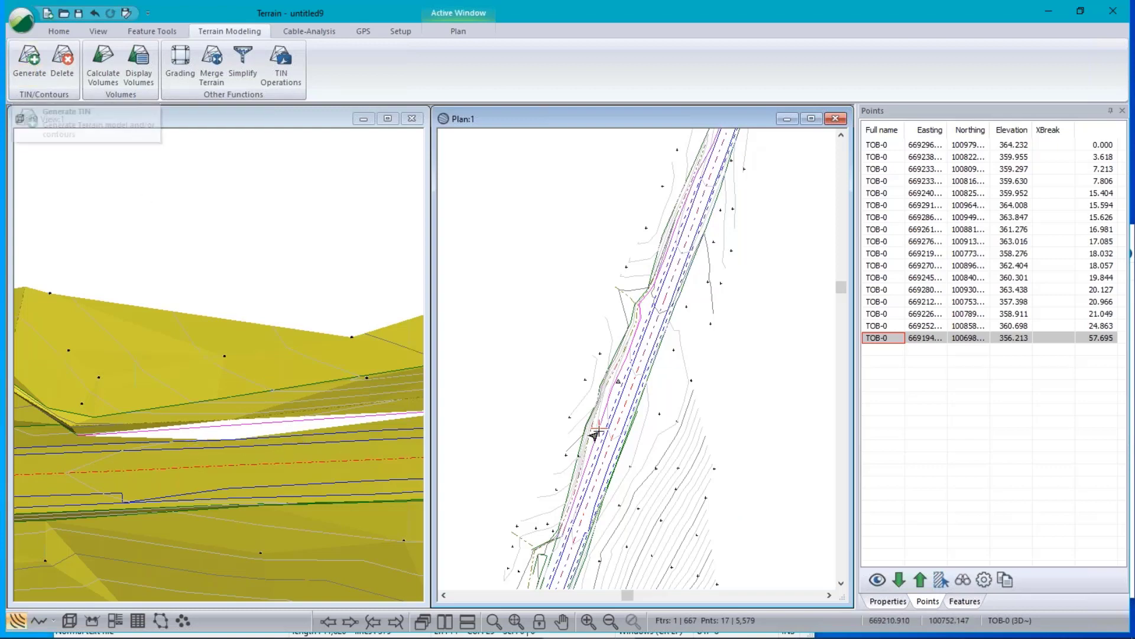
middle_drag(608, 469, 626, 404)
scroll(594, 393, up, 3)
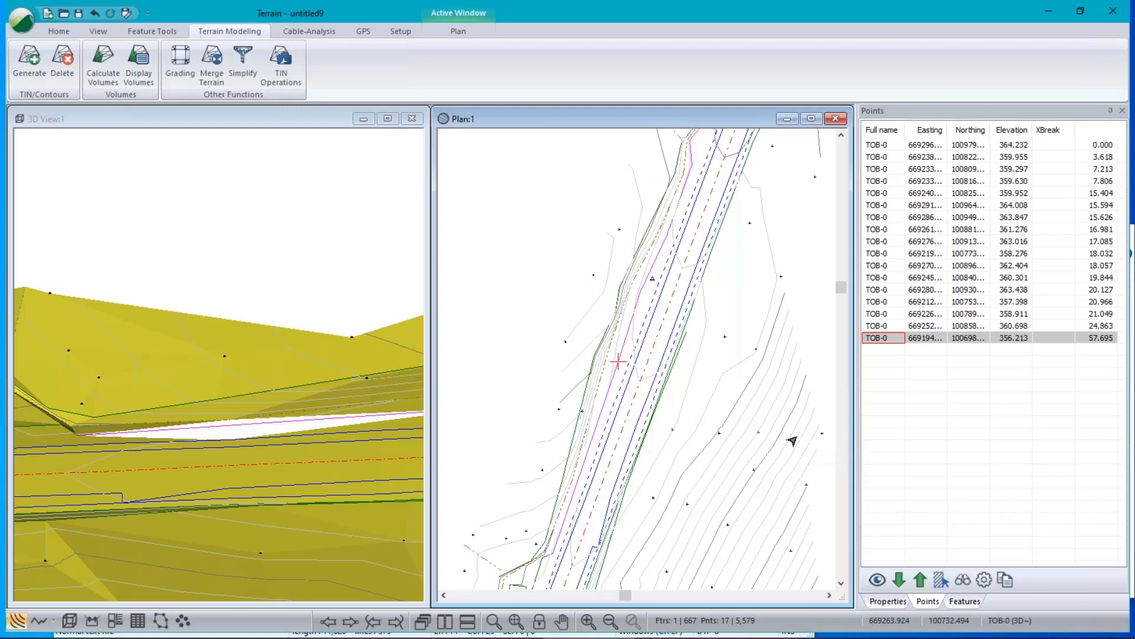
key(ctrl+z)
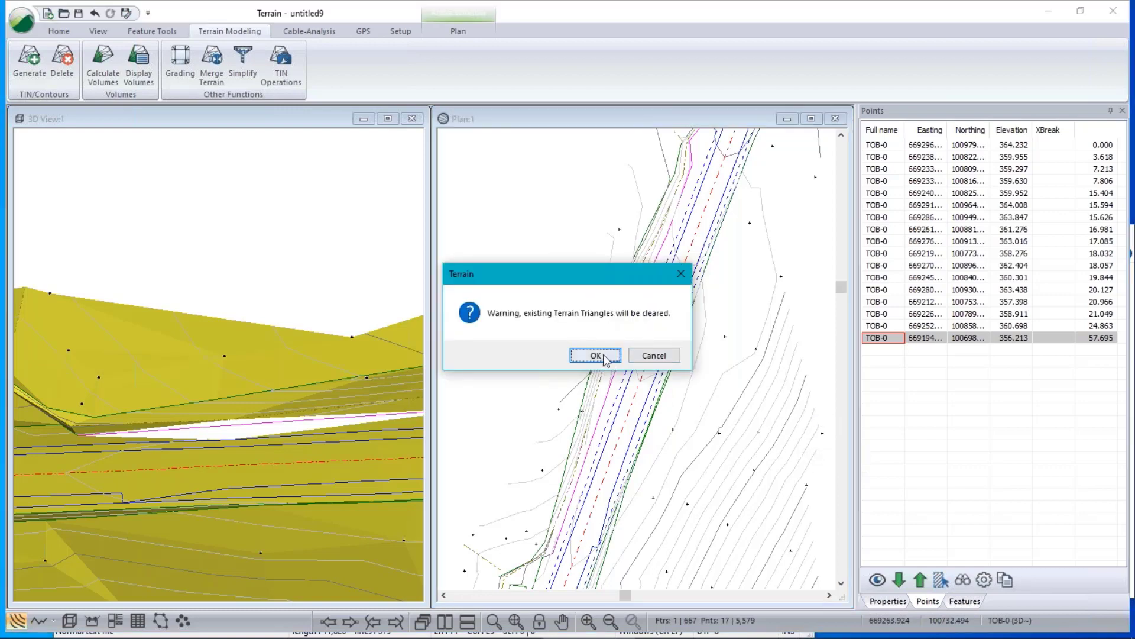
click(595, 356)
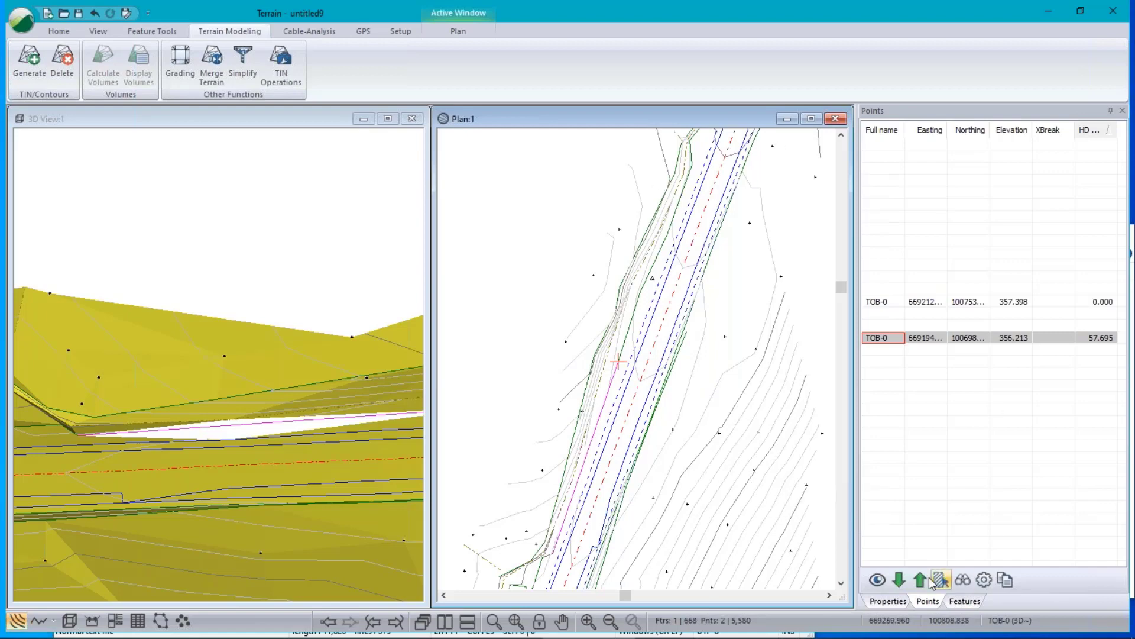
Turn off the Breakline property of the separated TOB-0 leg and regenerate the TIN and contours with a 50.00 maximum side length
click(888, 601)
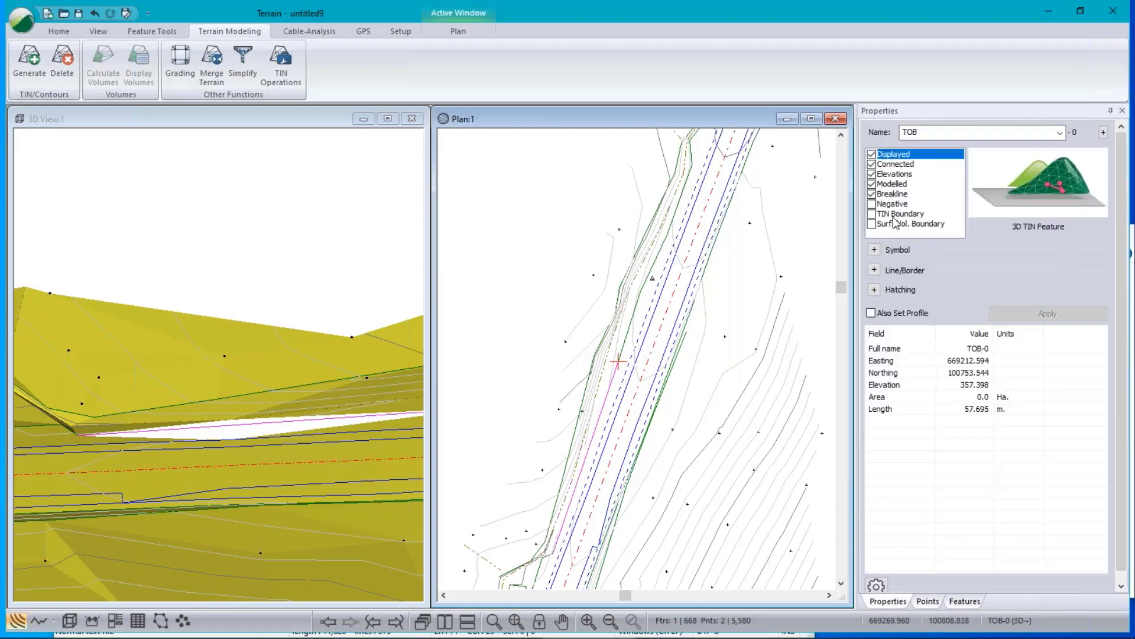
click(872, 195)
click(1052, 312)
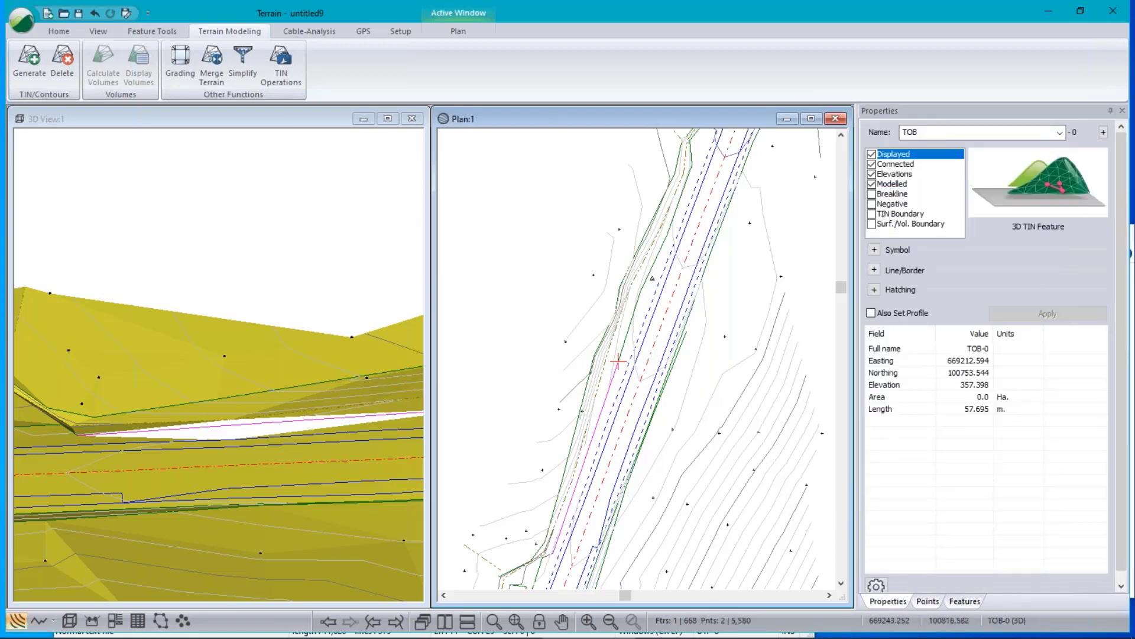
click(29, 60)
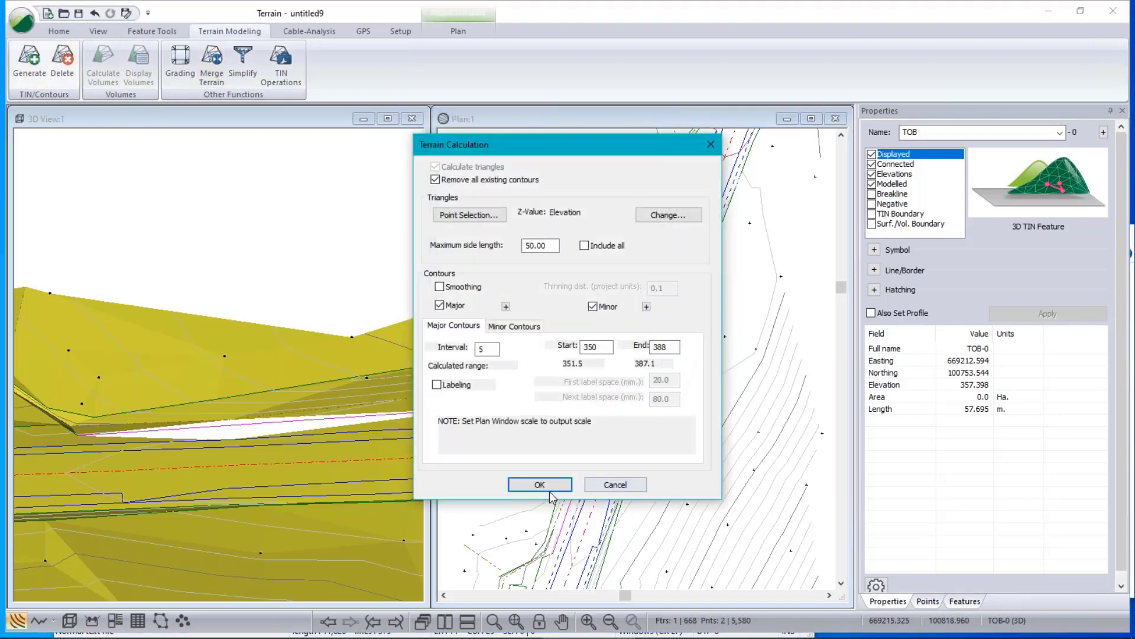
click(549, 488)
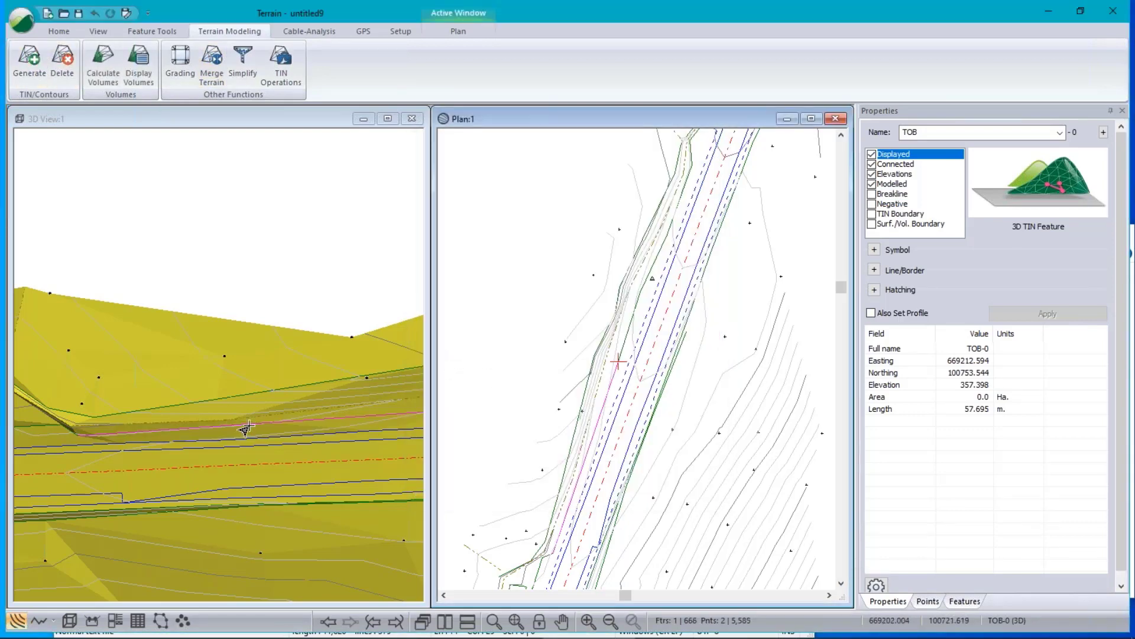
Maximize the plan window and examine the jog in the EP line and the adjoining SHOULDER line
scroll(613, 405, down, 1)
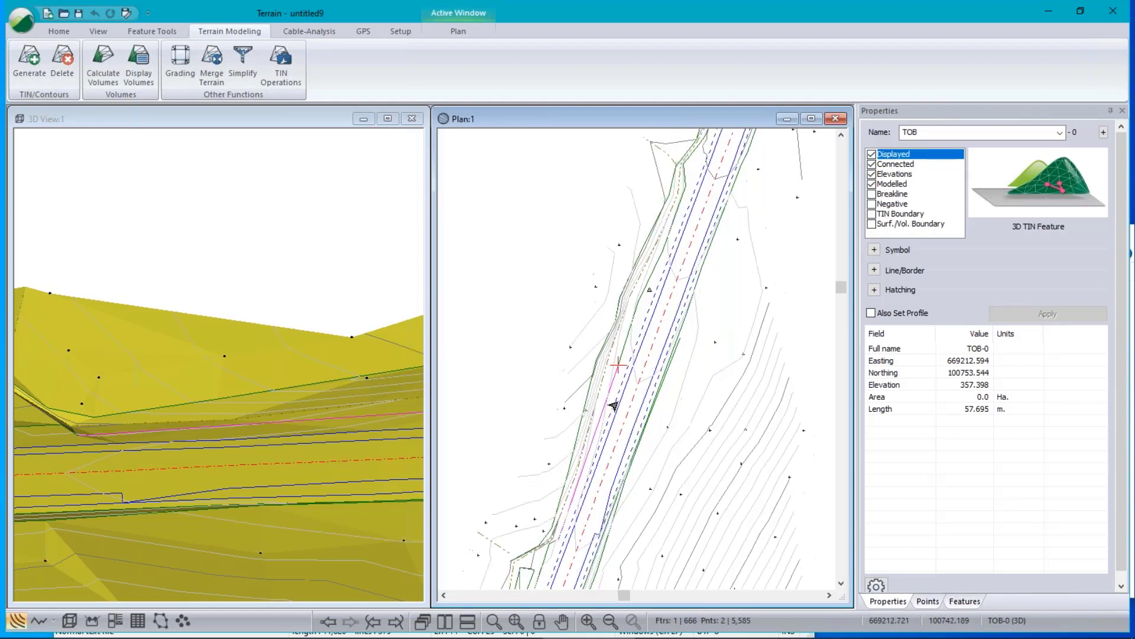
scroll(613, 406, down, 2)
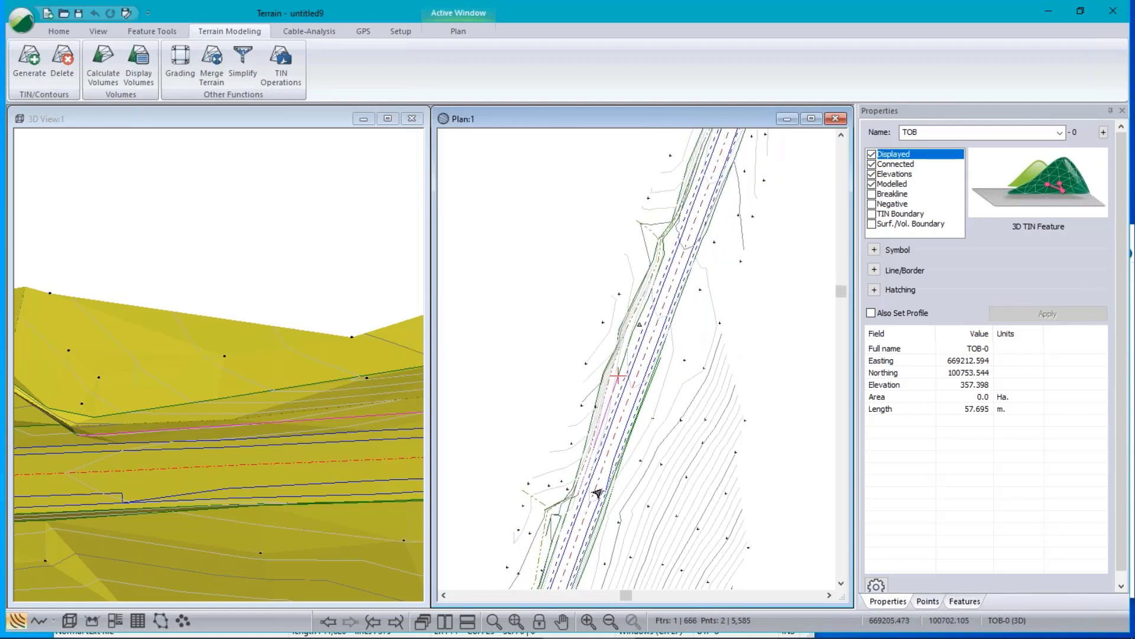
scroll(594, 496, up, 4)
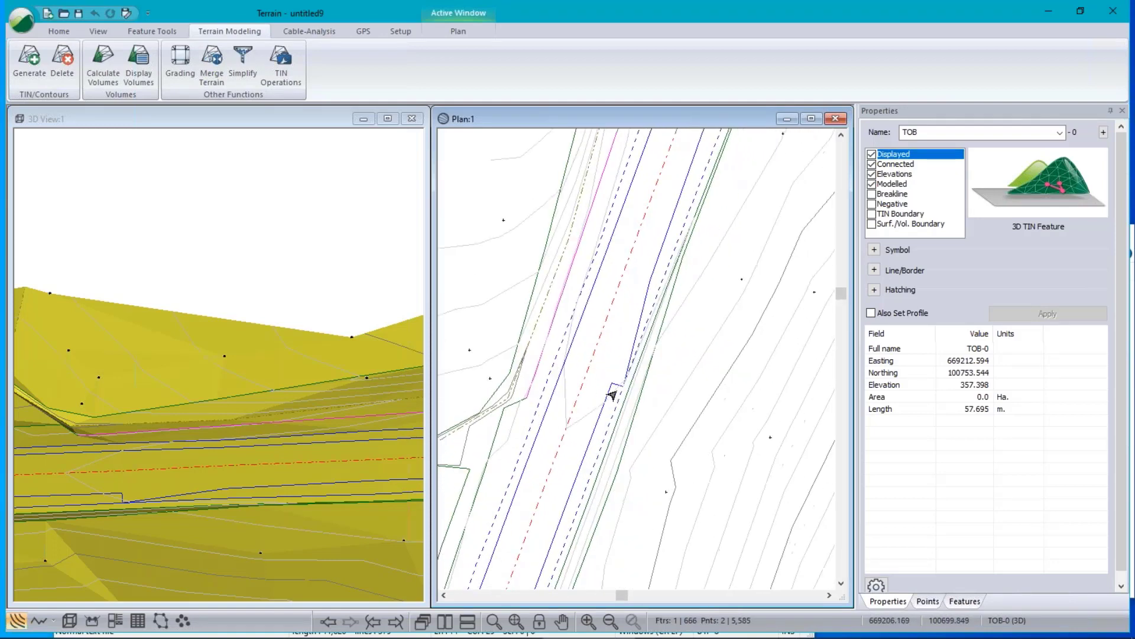
scroll(613, 395, up, 3)
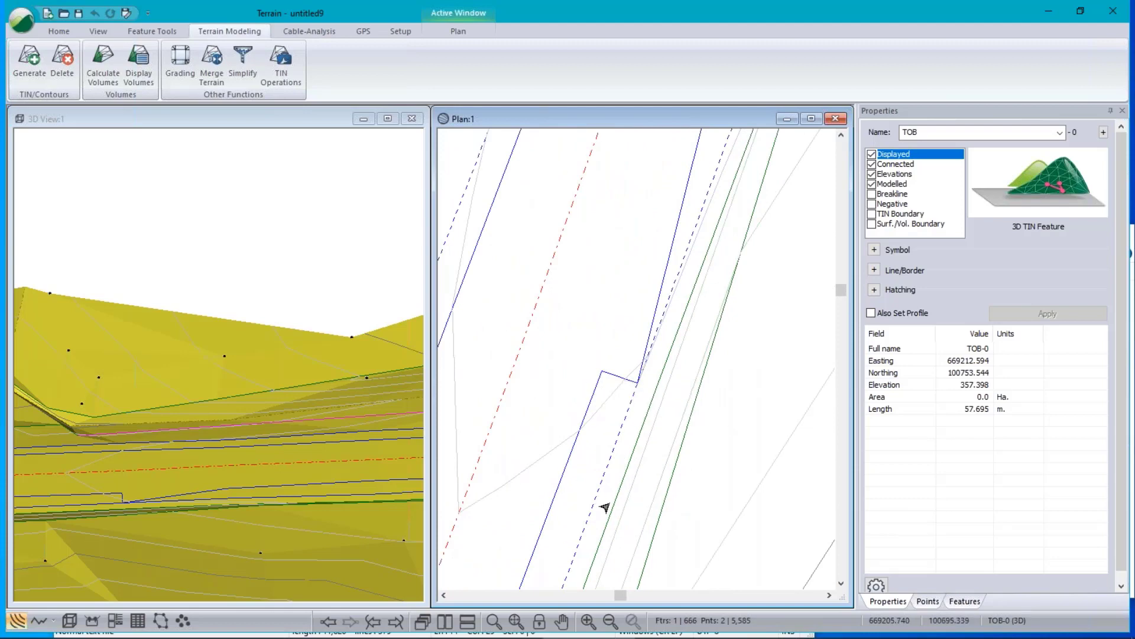
click(598, 374)
double_click(611, 125)
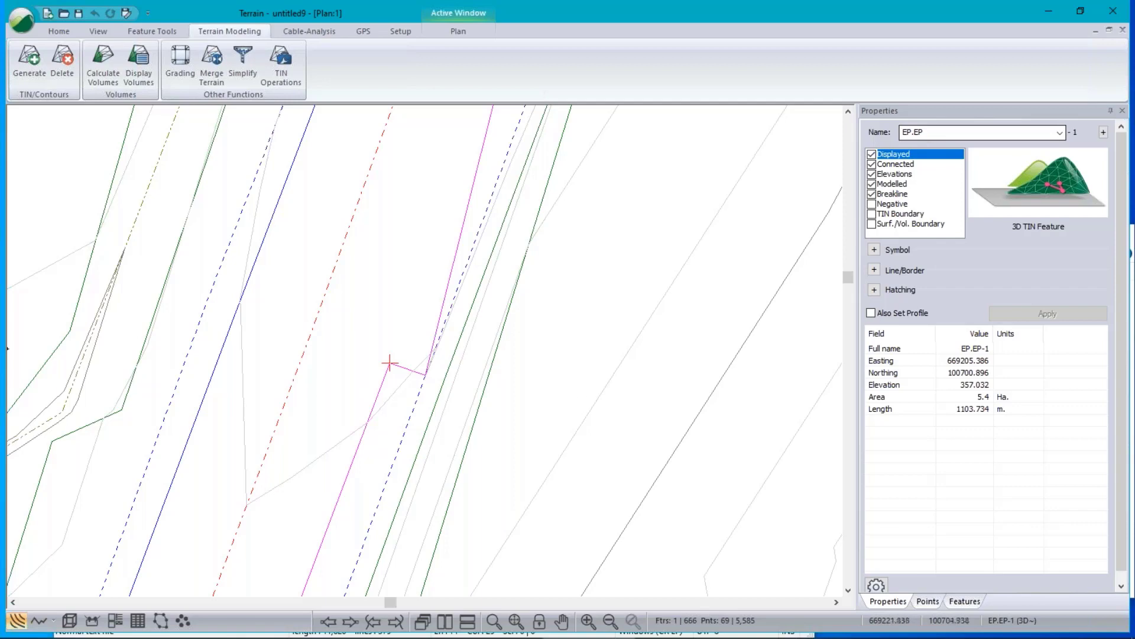
click(420, 386)
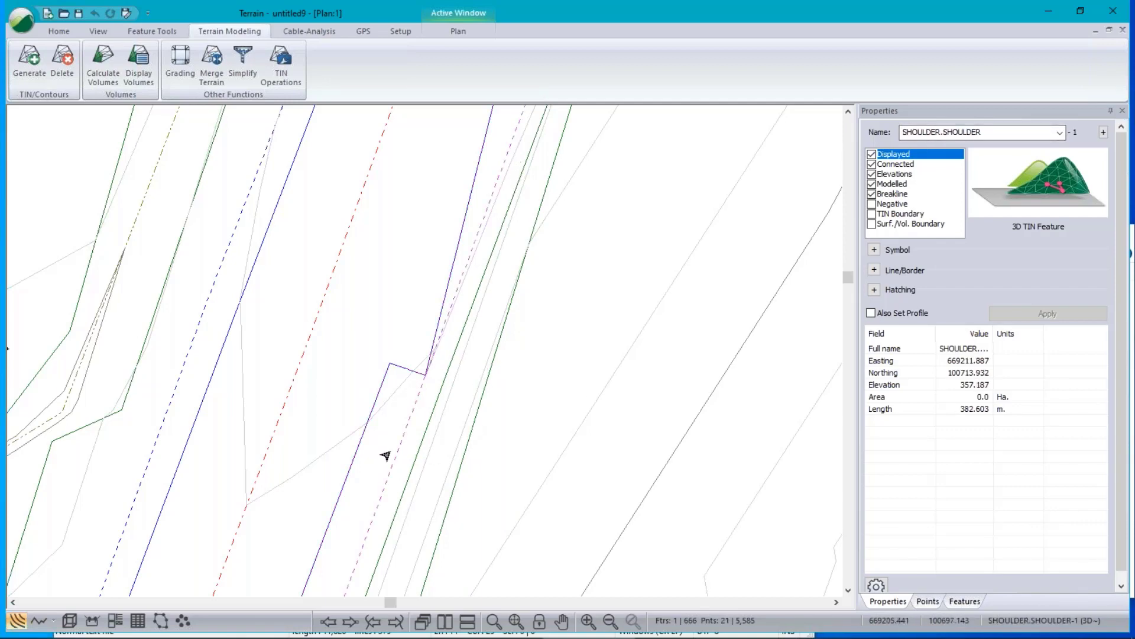
scroll(386, 457, down, 1)
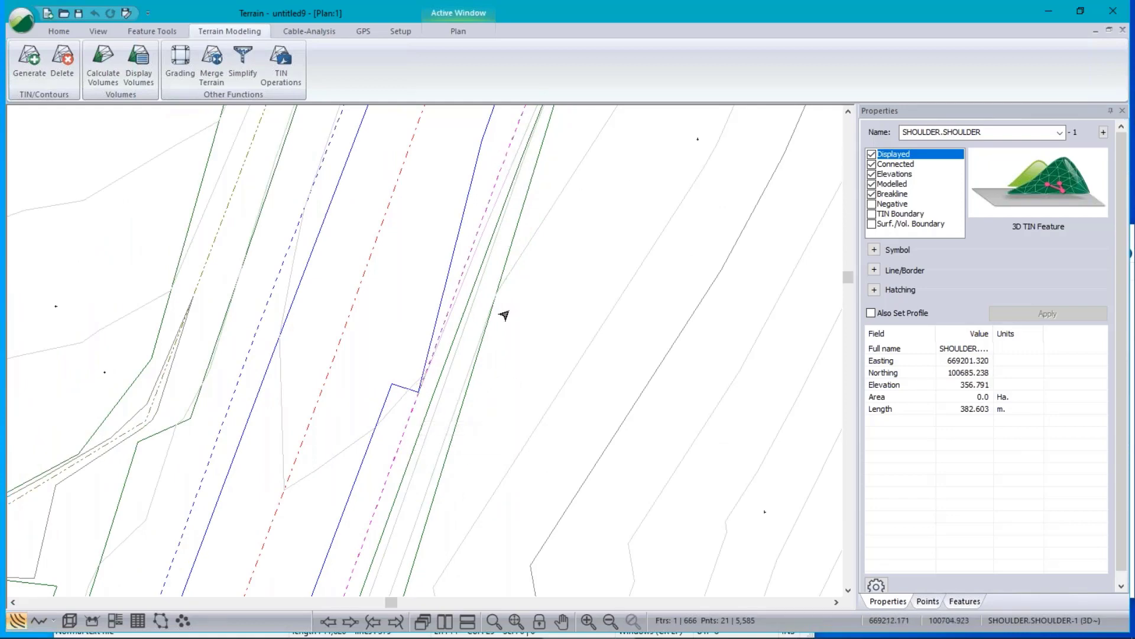
scroll(477, 304, down, 2)
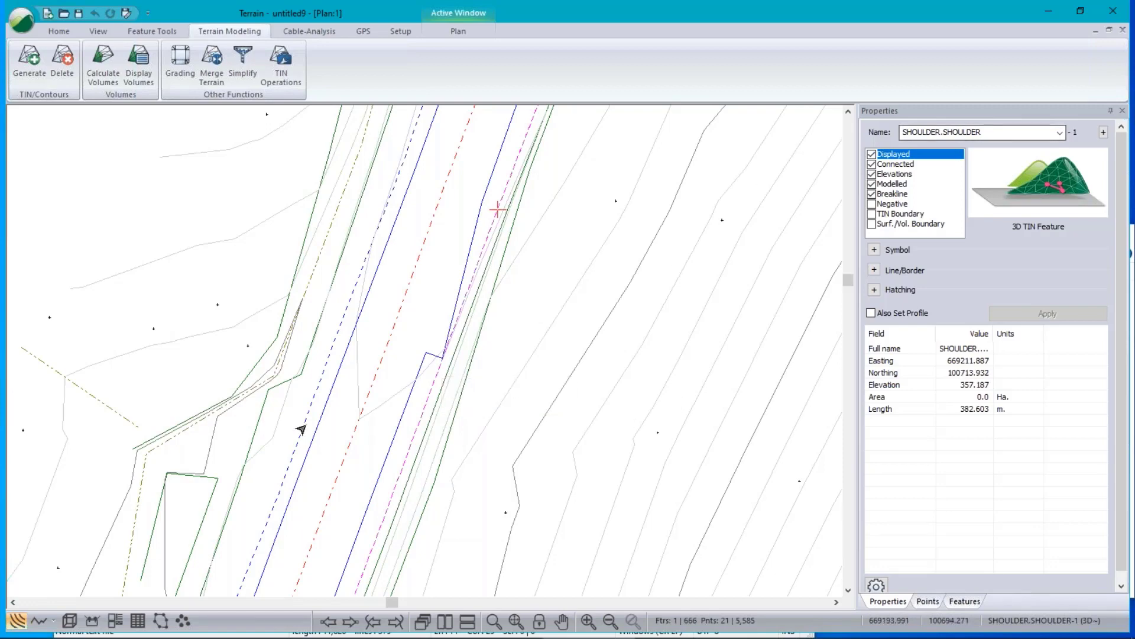
scroll(448, 363, up, 3)
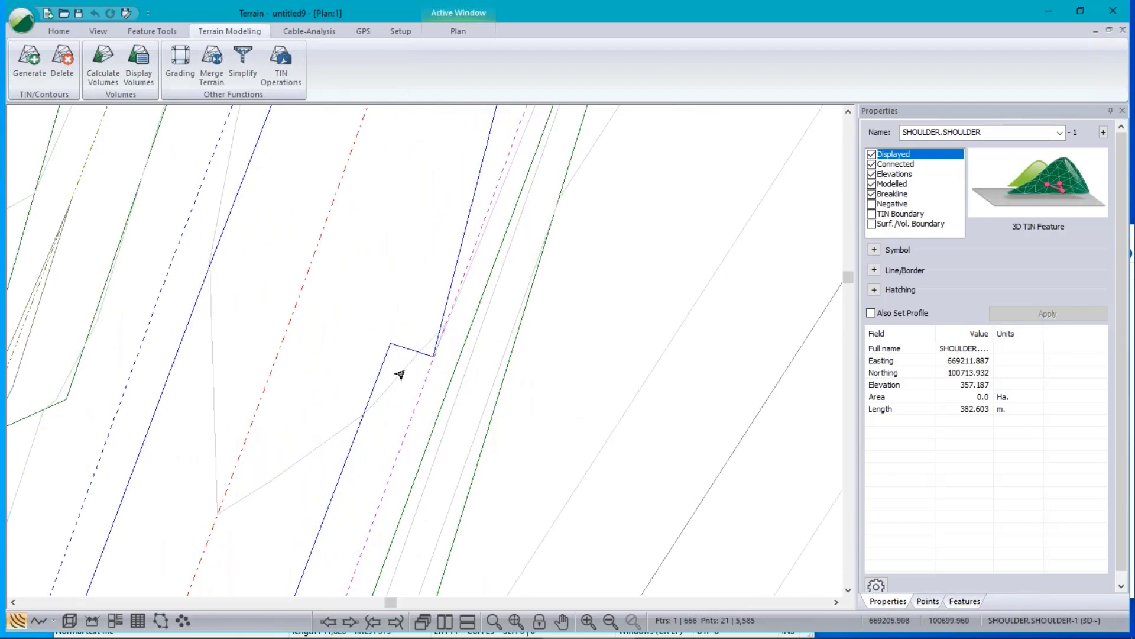
Delete the contours while keeping the terrain model
click(62, 59)
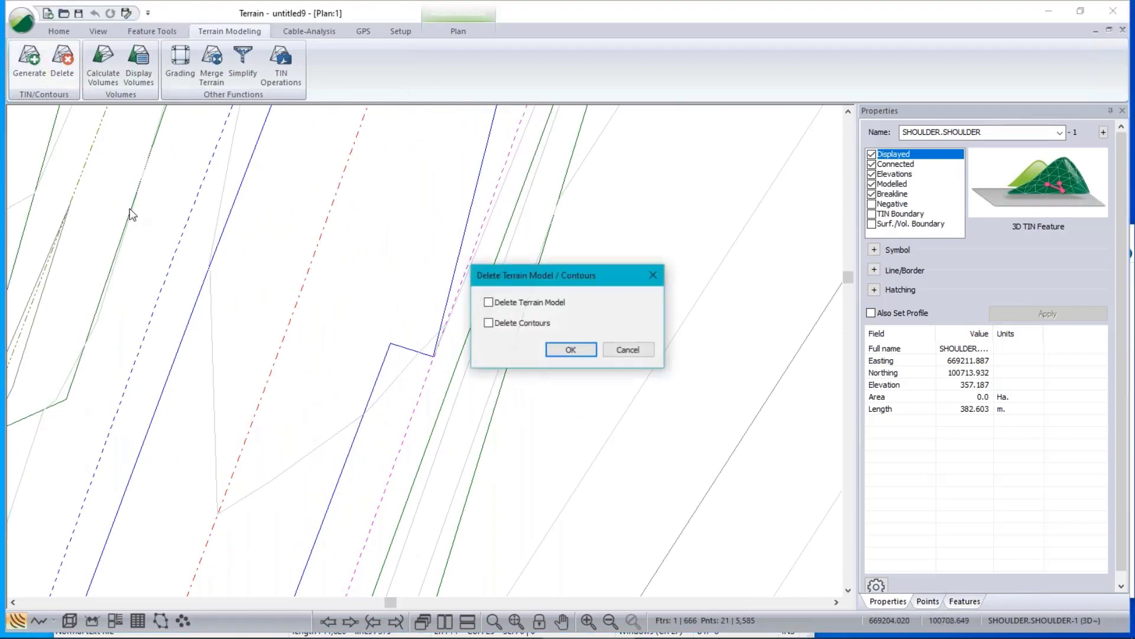
click(512, 322)
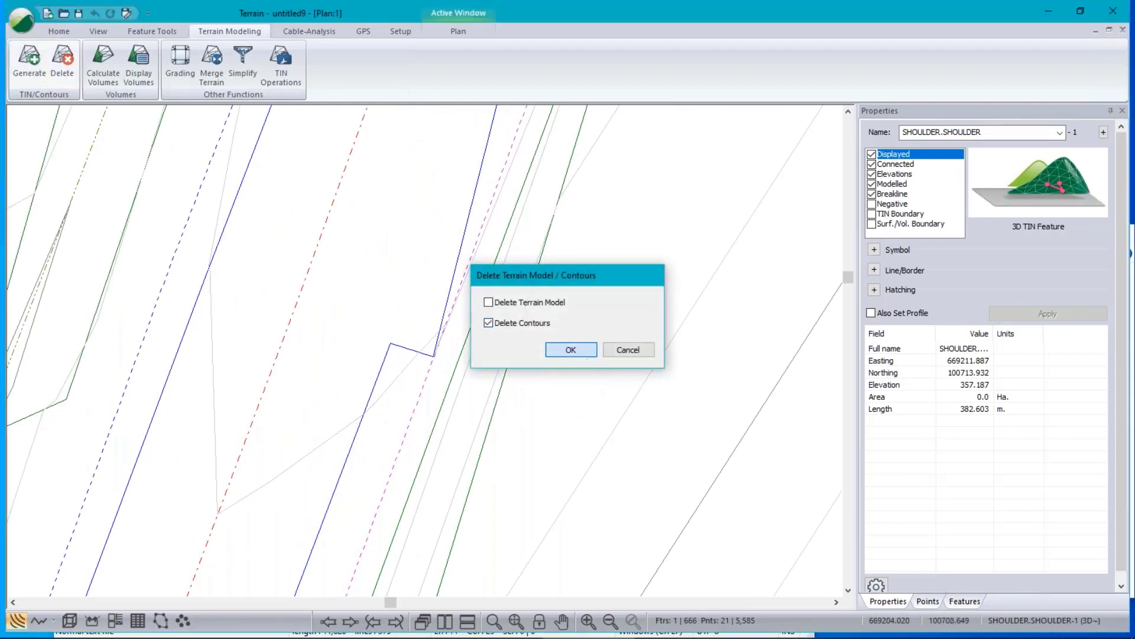
click(581, 352)
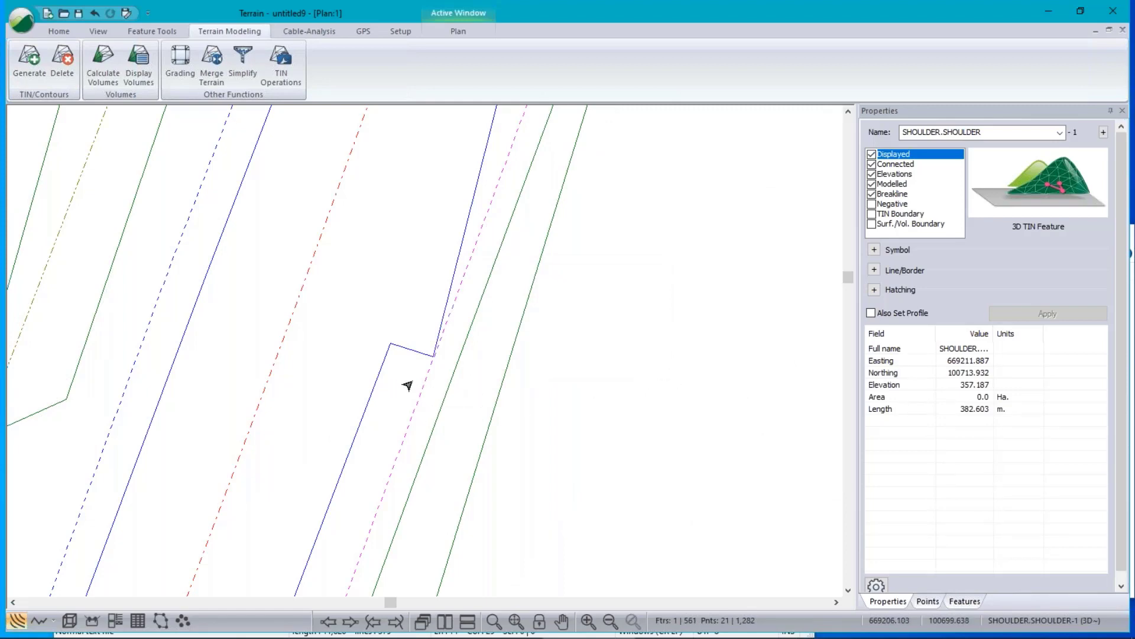
Insert a point in the SHOULDER line by mouse and place it on the EP line's outer jog point, accepting cleared triangles
click(538, 406)
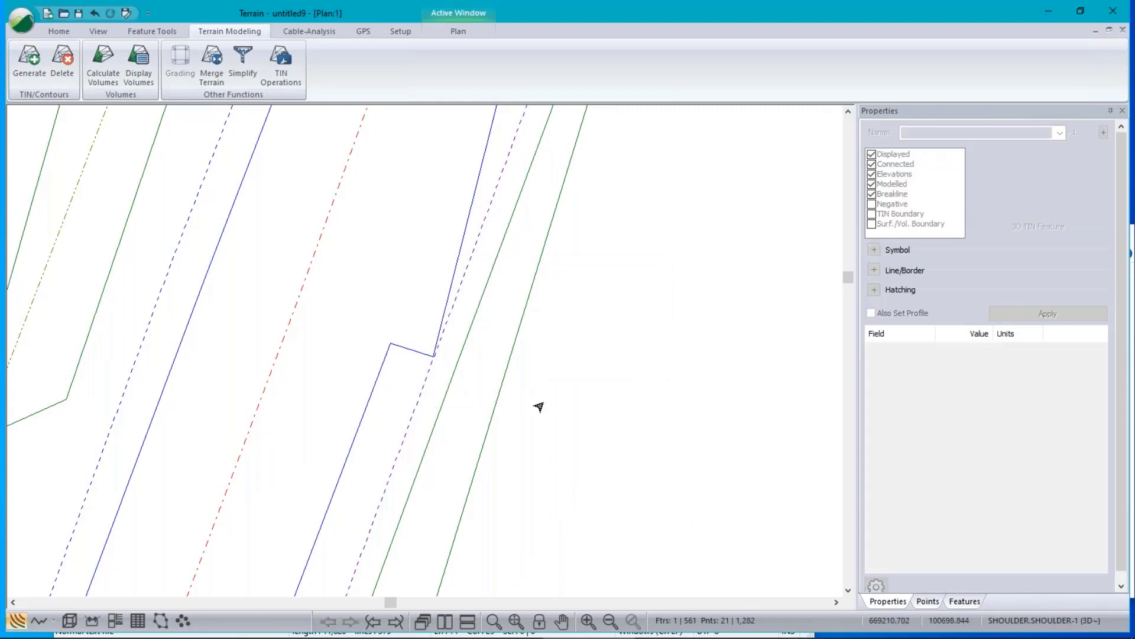
click(419, 391)
right_click(595, 323)
click(666, 346)
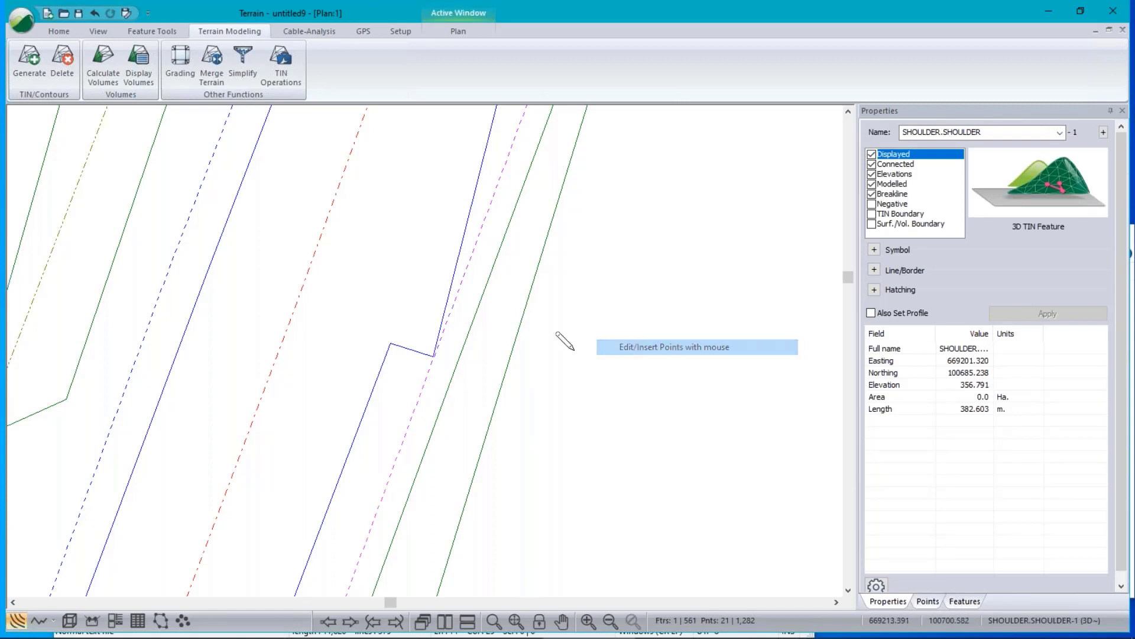
click(429, 368)
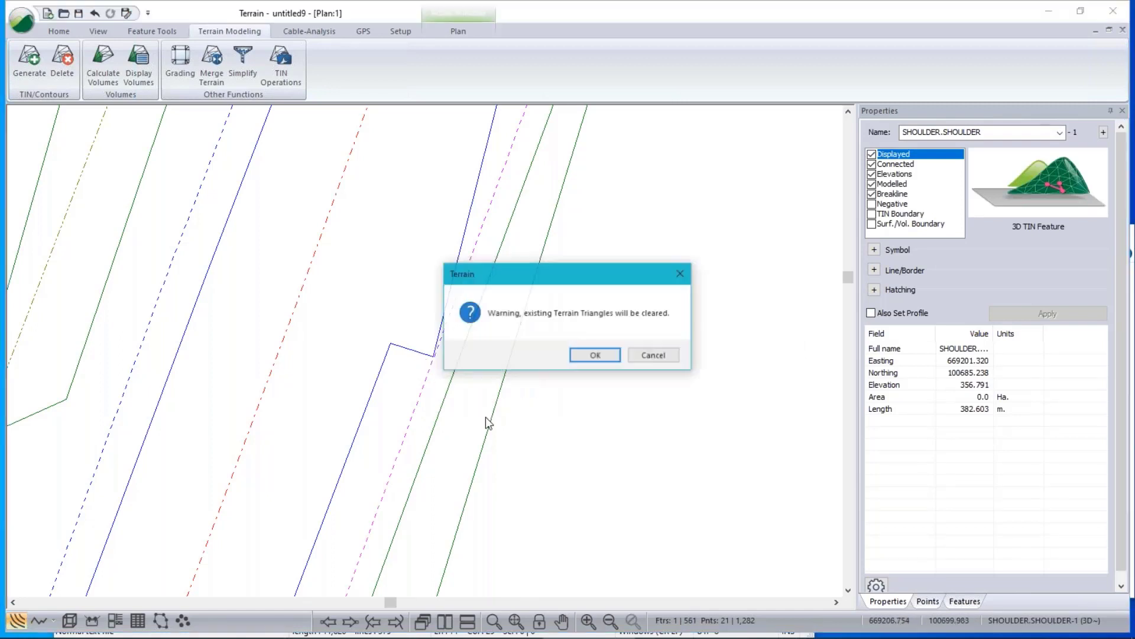
click(595, 355)
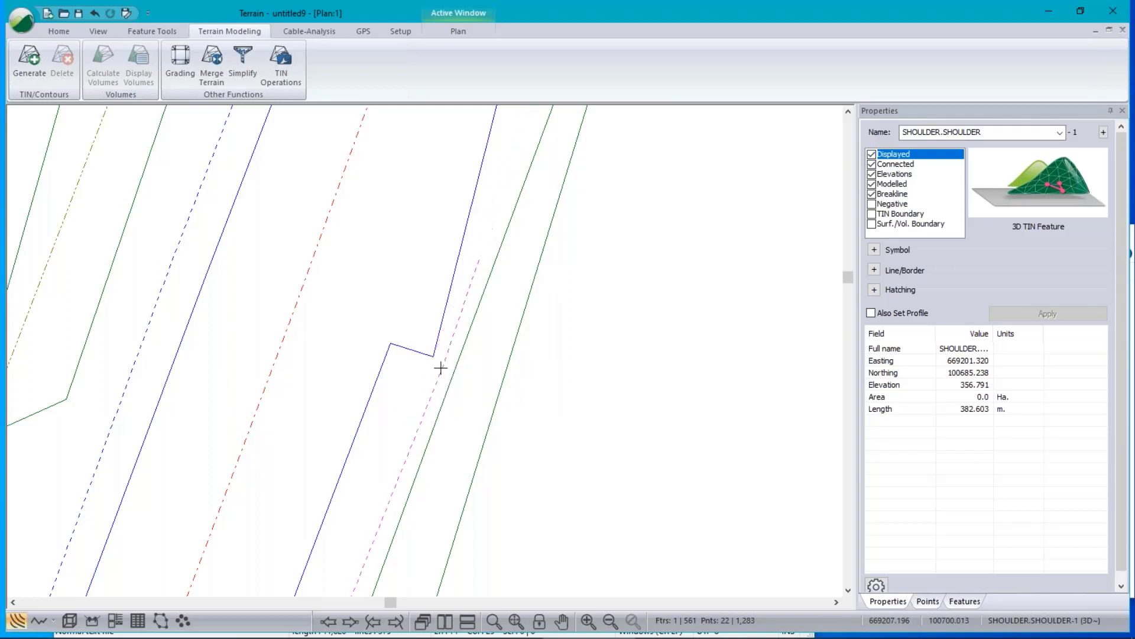
click(434, 356)
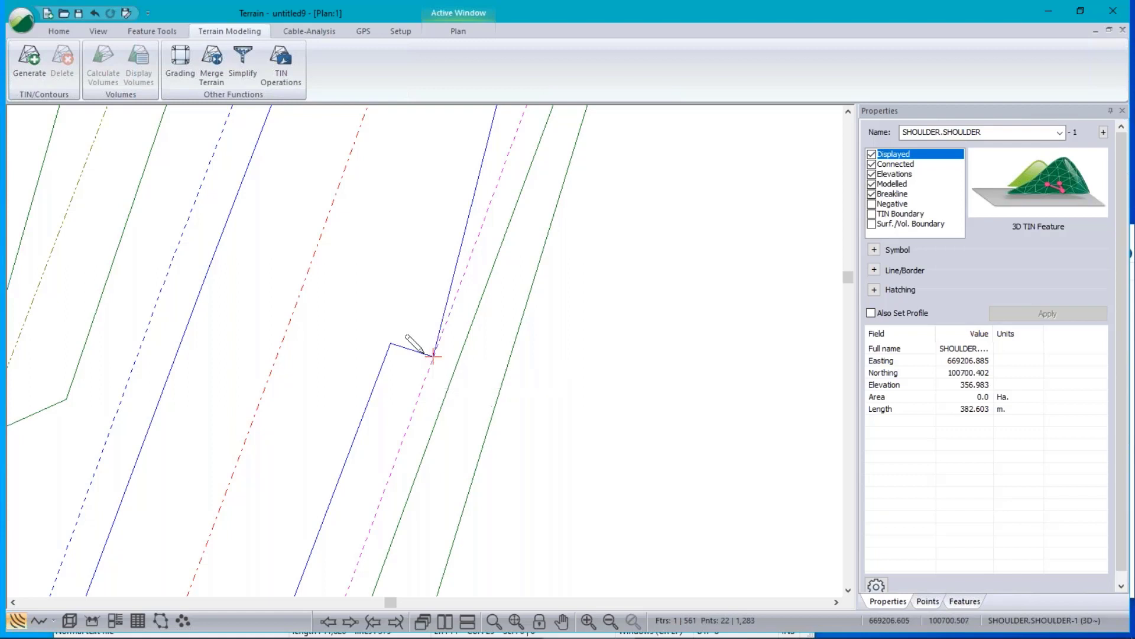
Delete the EP line's outer jog point to straighten the edge of pavement
click(417, 359)
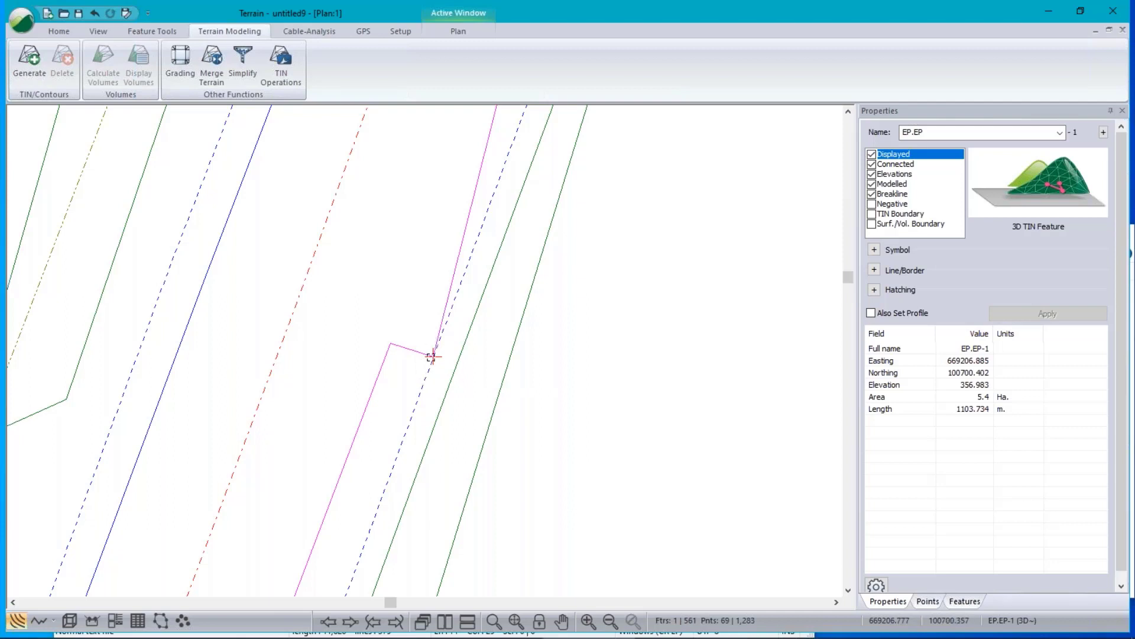
drag(433, 350, 369, 310)
key(Delete)
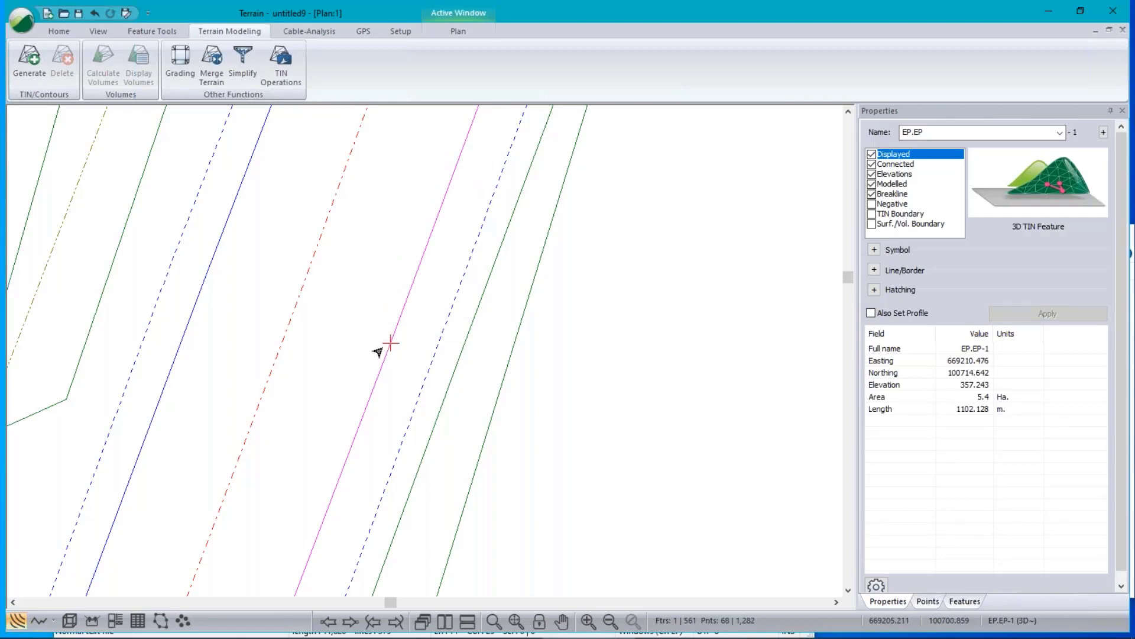
Show the feature editing tools and inspect the road lines in plan from the corrected EP point through the bends to the south
scroll(405, 356, down, 3)
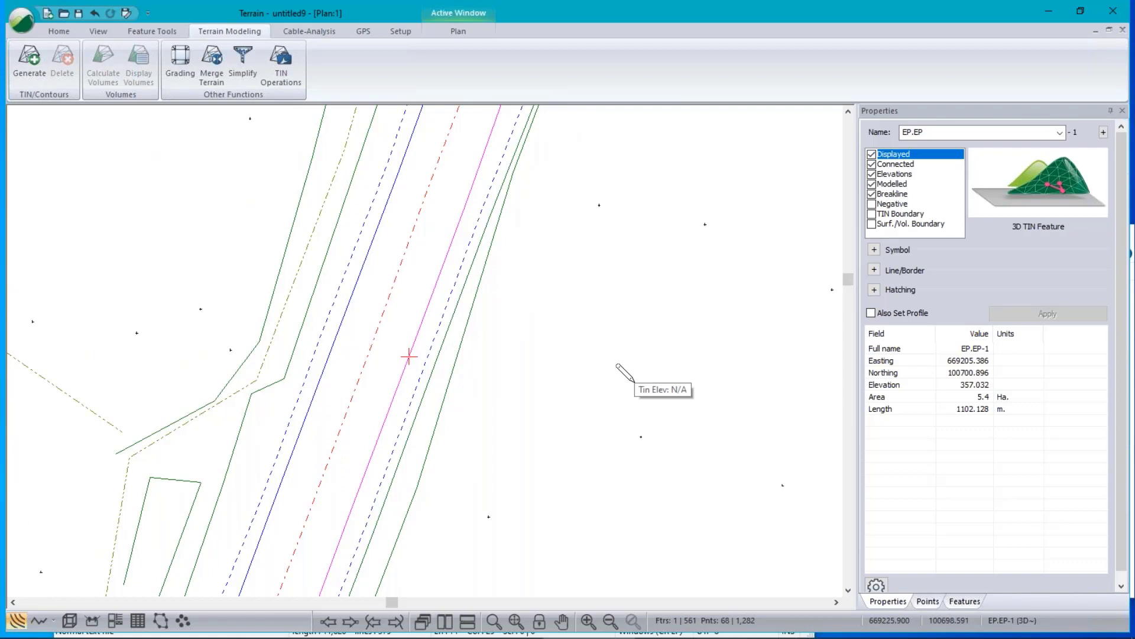
scroll(529, 399, down, 2)
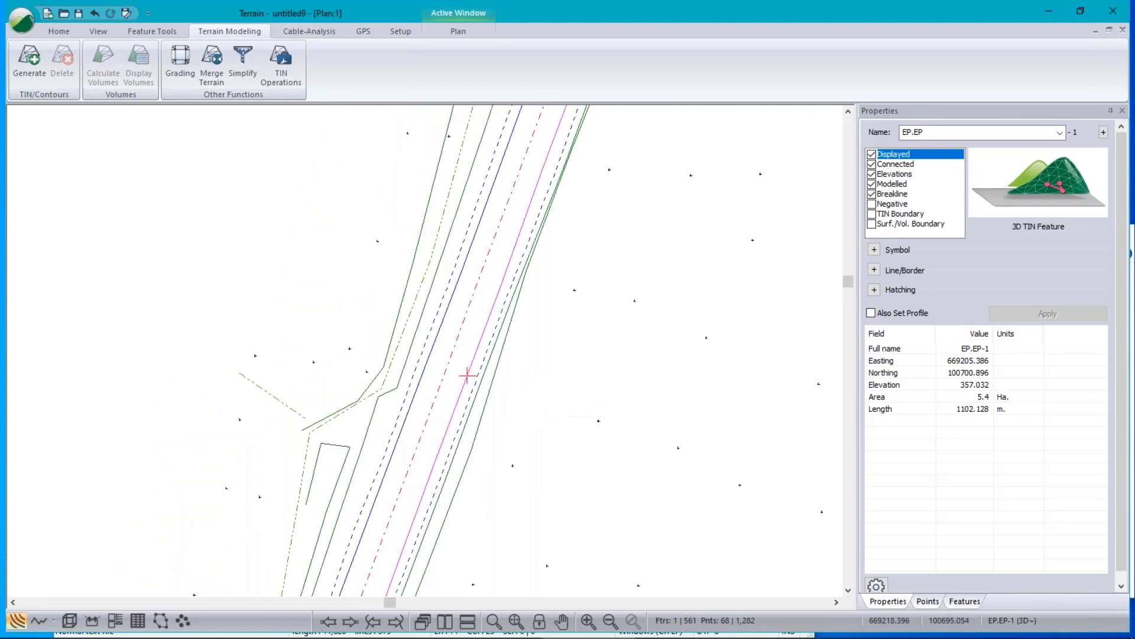
scroll(450, 477, down, 1)
middle_drag(450, 476, 425, 395)
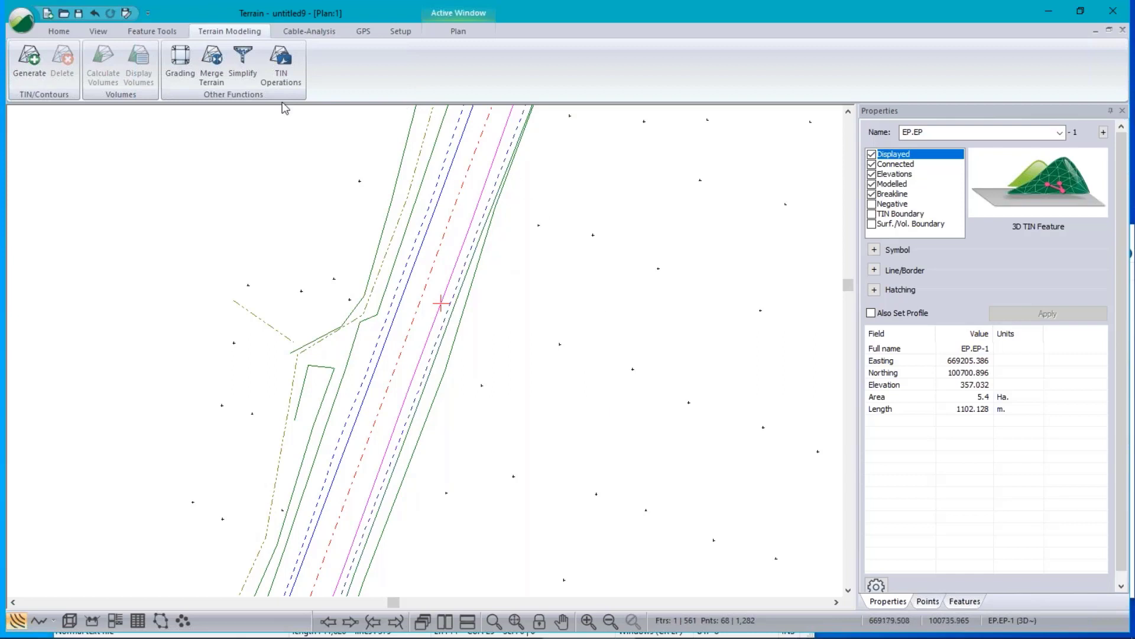
click(152, 31)
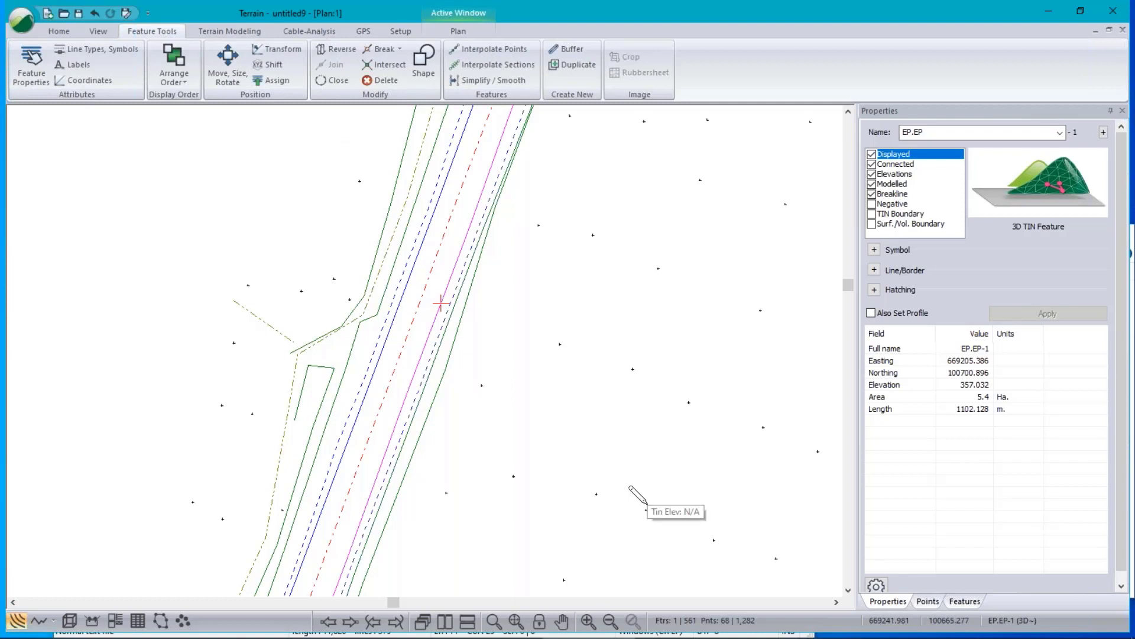
scroll(524, 414, down, 3)
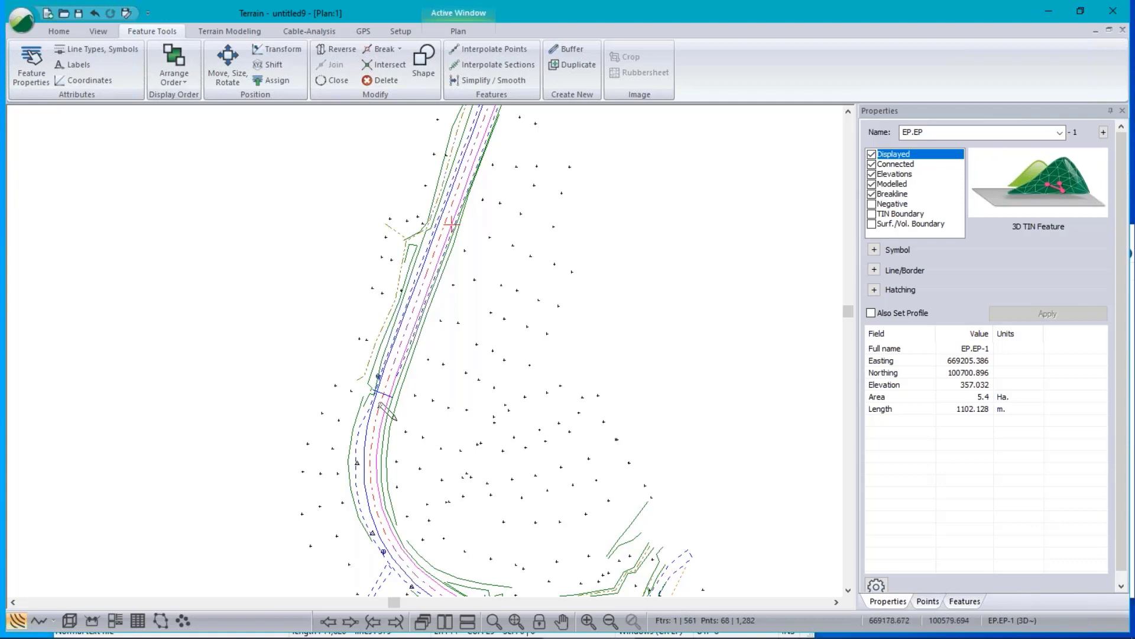
scroll(421, 231, up, 4)
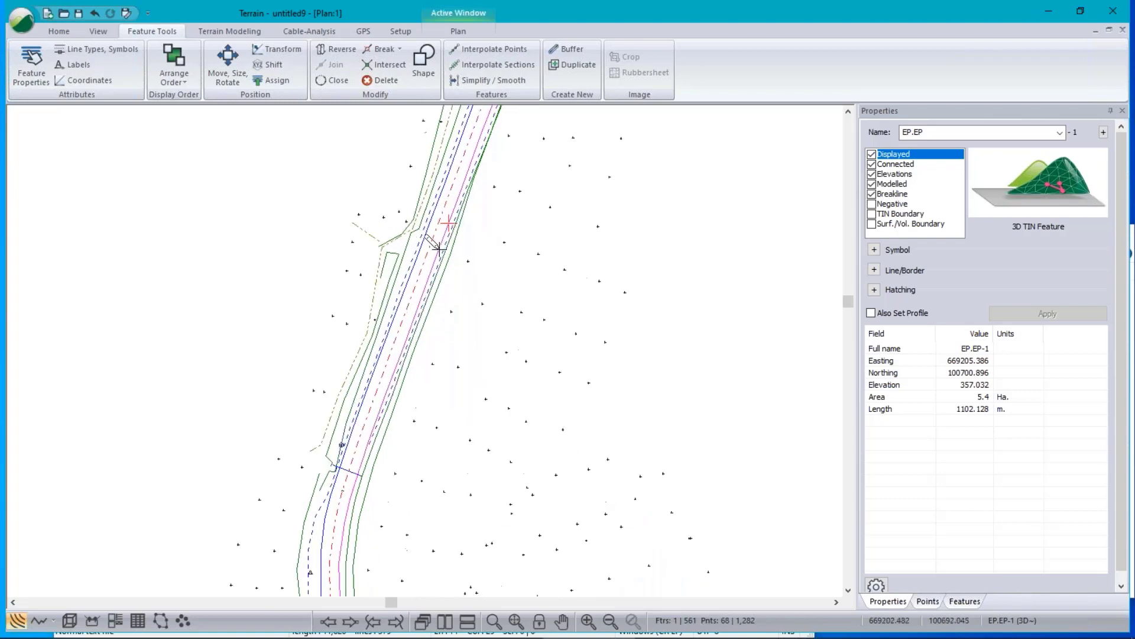
scroll(442, 238, down, 2)
middle_drag(441, 486, 403, 357)
scroll(390, 334, down, 1)
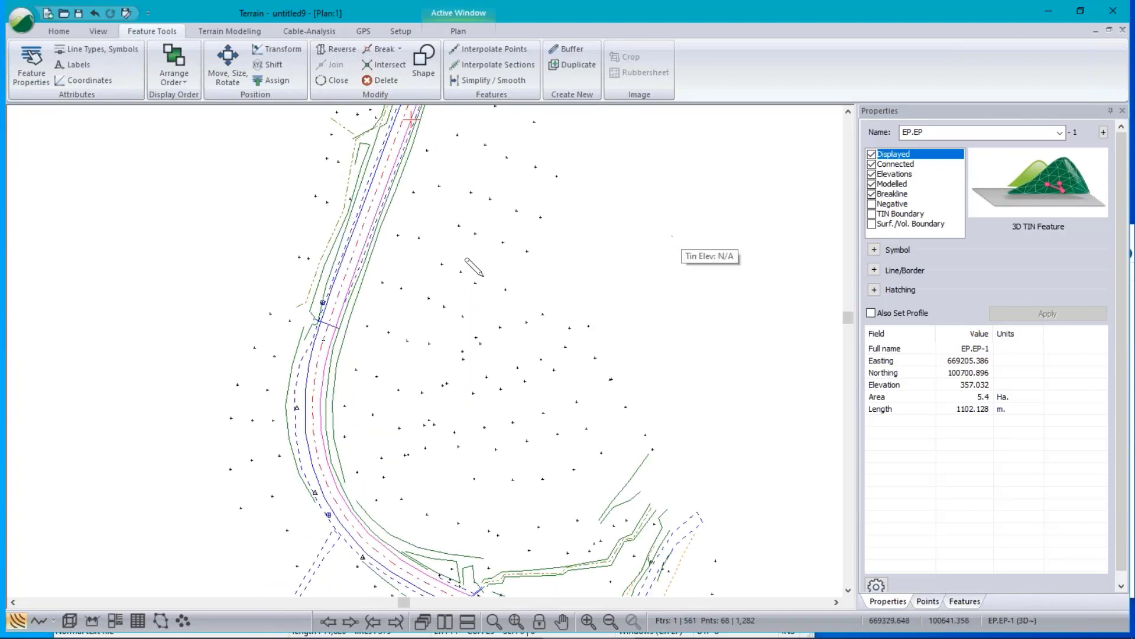
scroll(287, 159, down, 2)
middle_drag(467, 437, 433, 334)
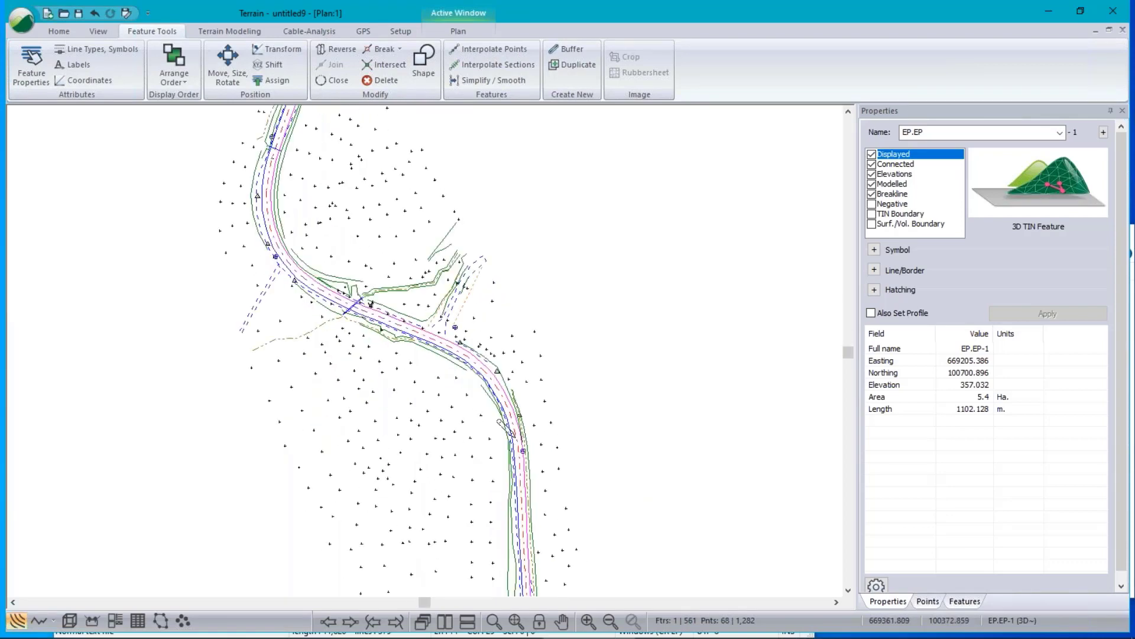
Set the elevation of the spot point on the hillside southwest of the road bend to 385
click(410, 421)
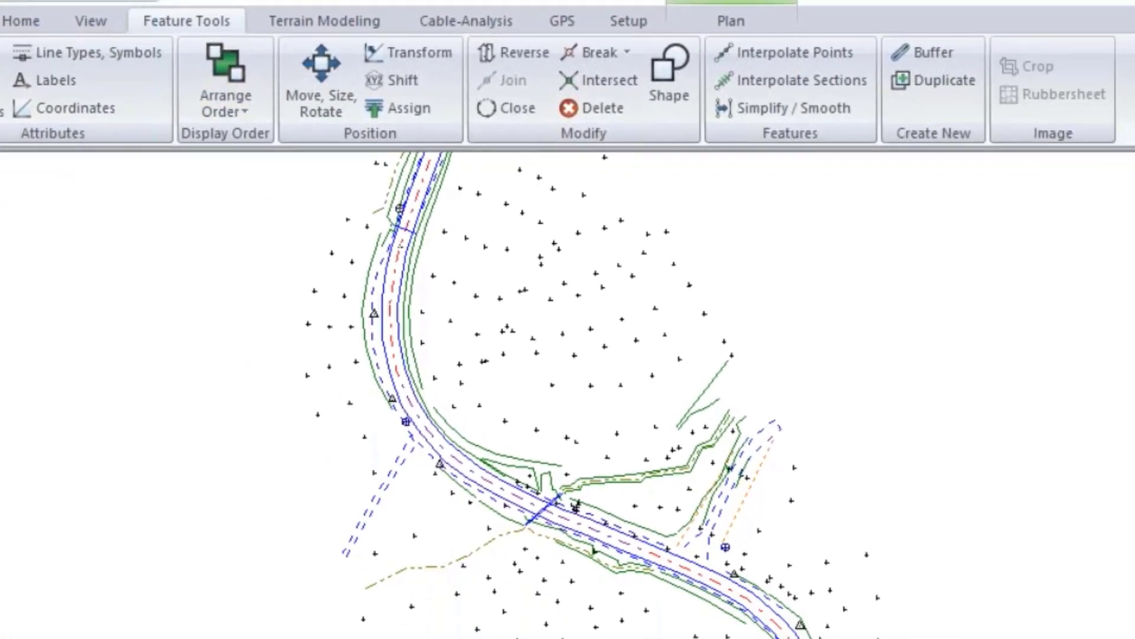
click(76, 108)
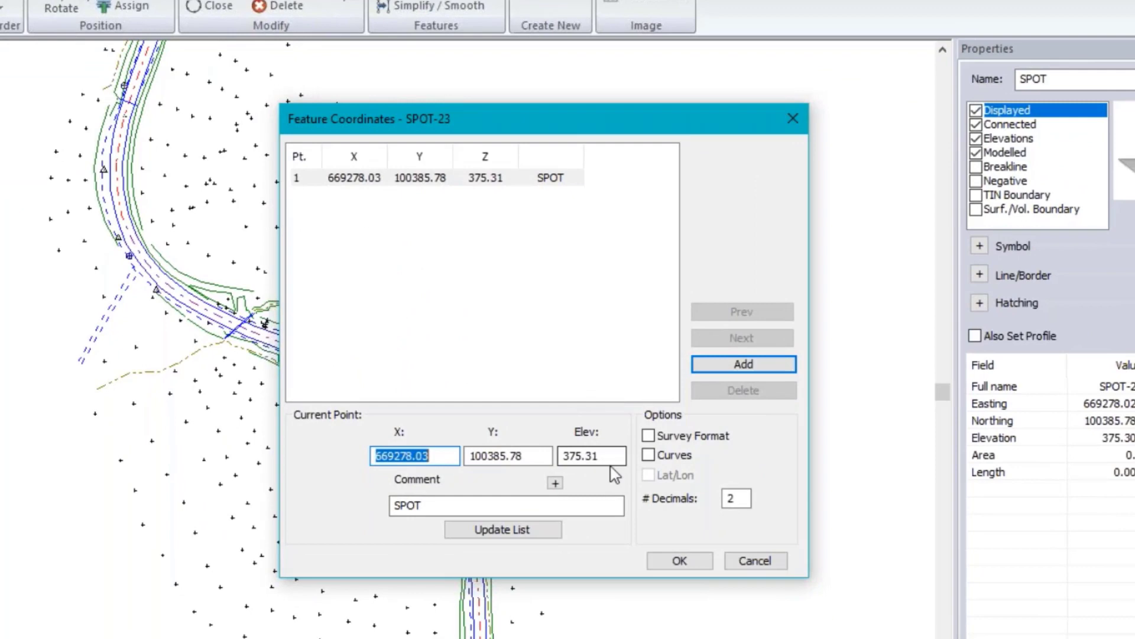
double_click(591, 456)
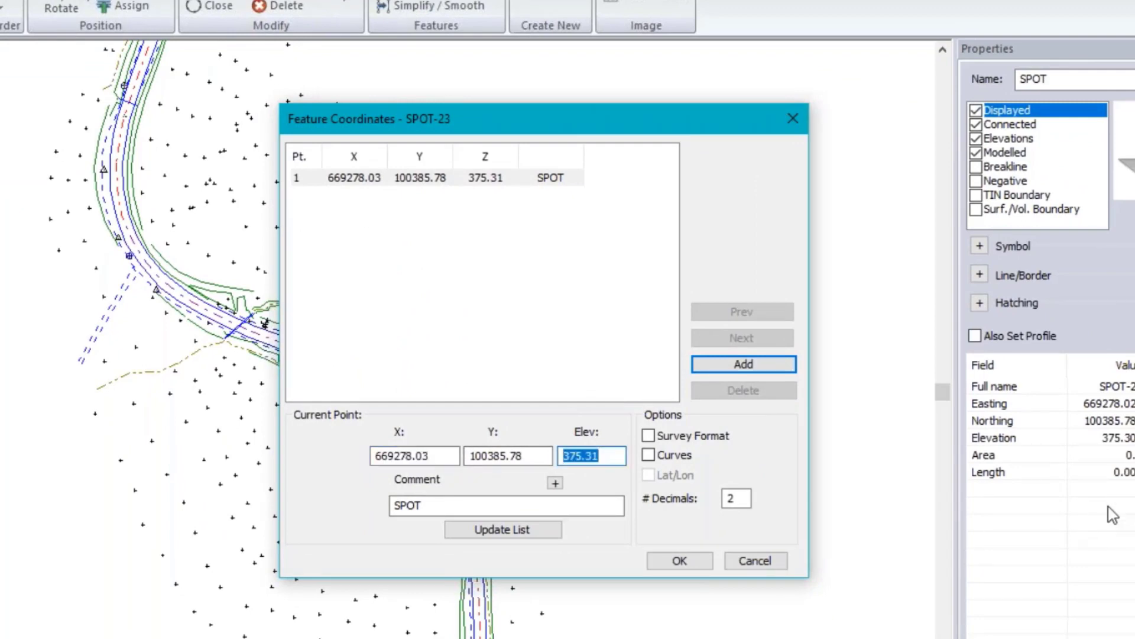
text(385)
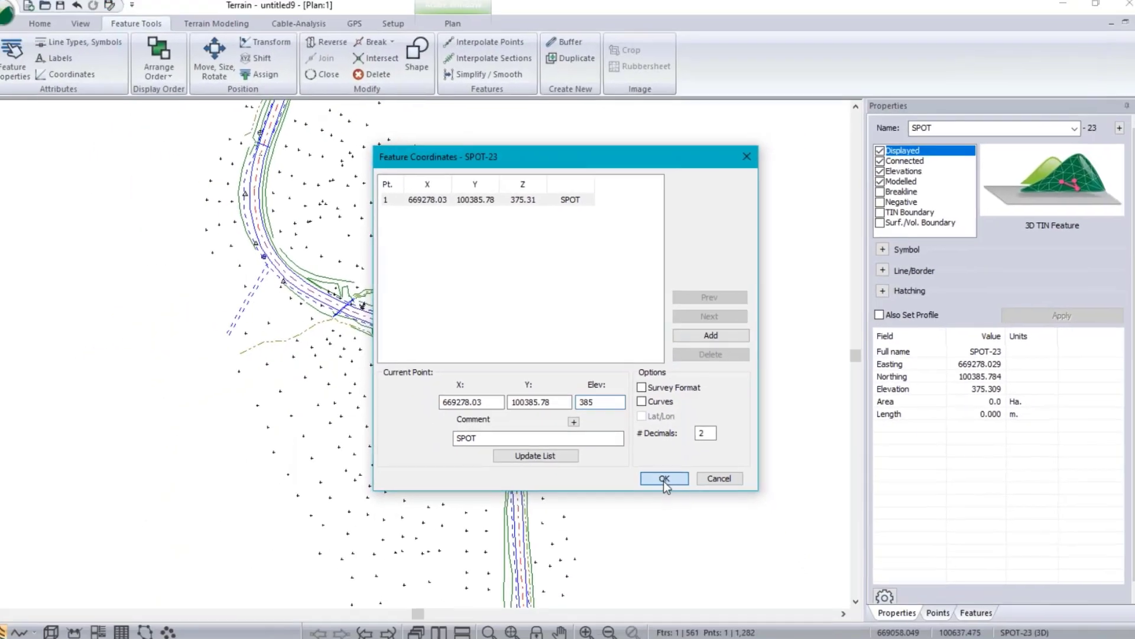
click(680, 561)
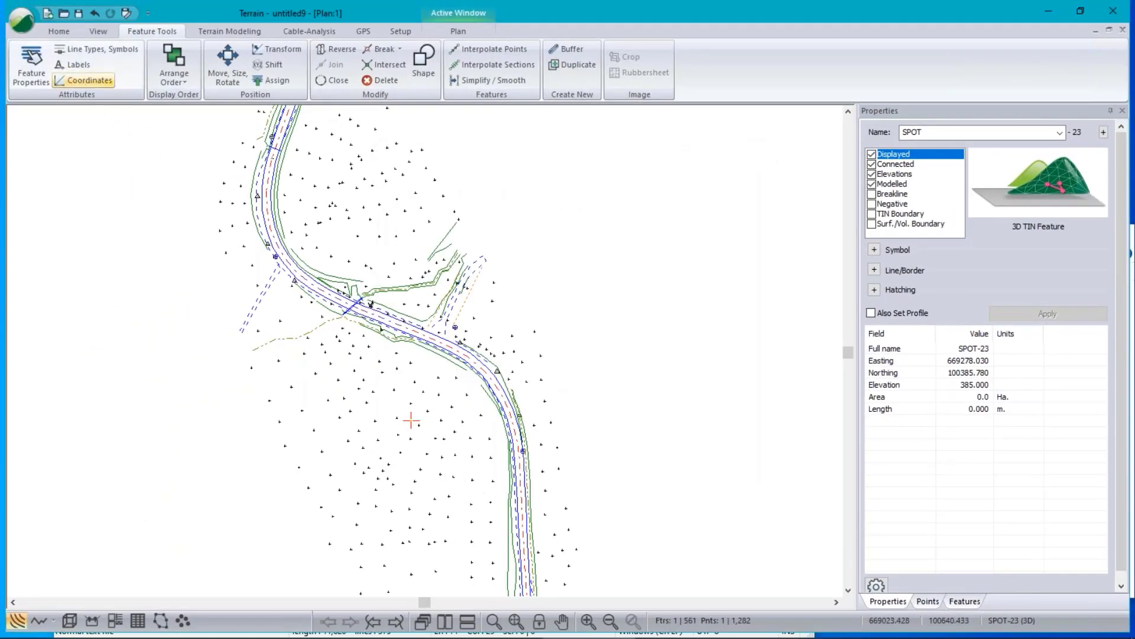
Show the road and hillside in the 3D view and regenerate the TIN and contours with the edited spot point
click(70, 621)
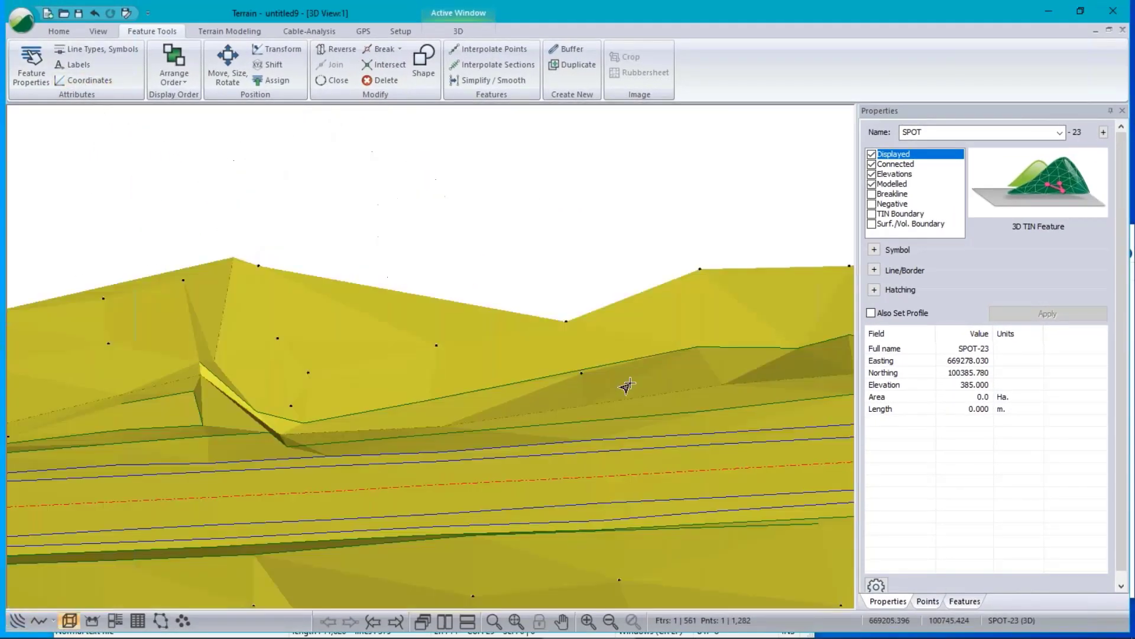
scroll(336, 400, down, 6)
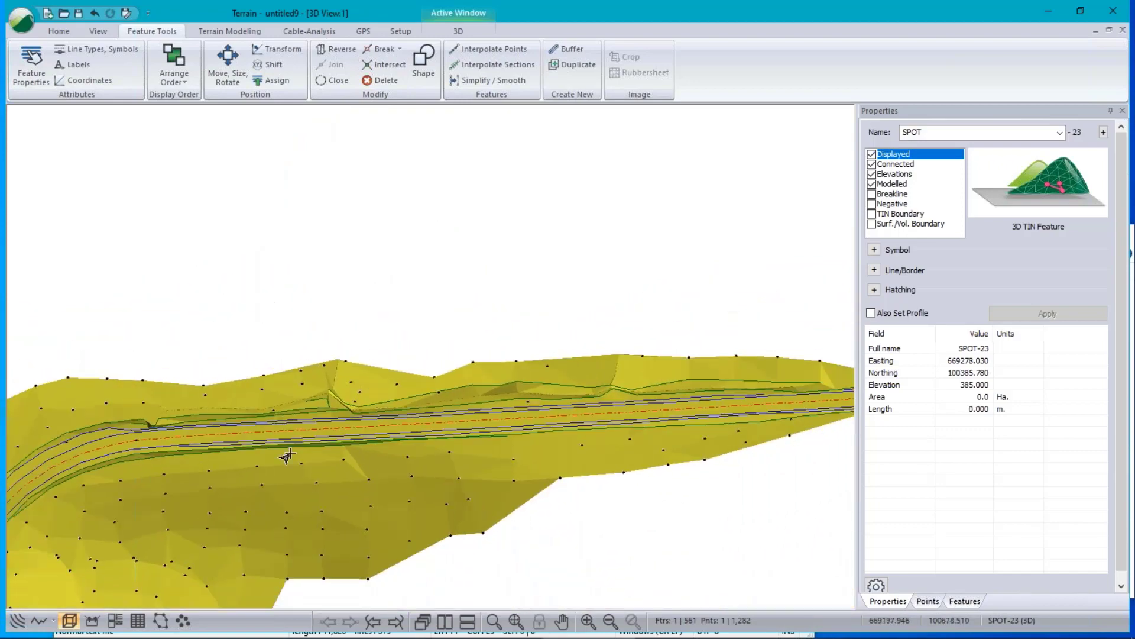
middle_drag(178, 501, 378, 172)
middle_drag(136, 328, 461, 364)
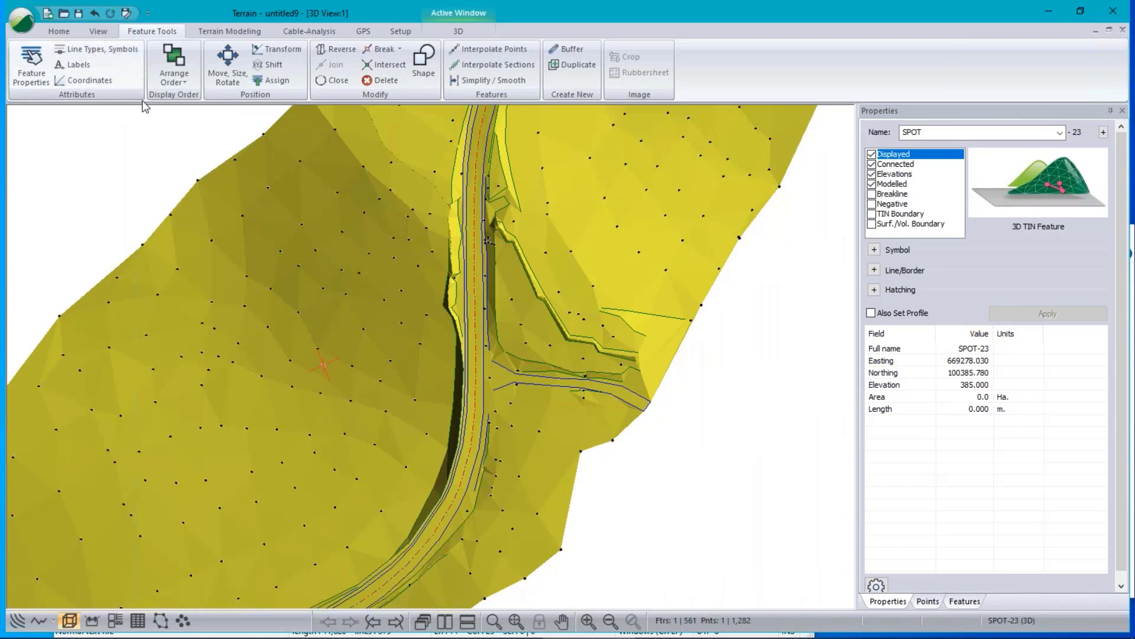
click(251, 35)
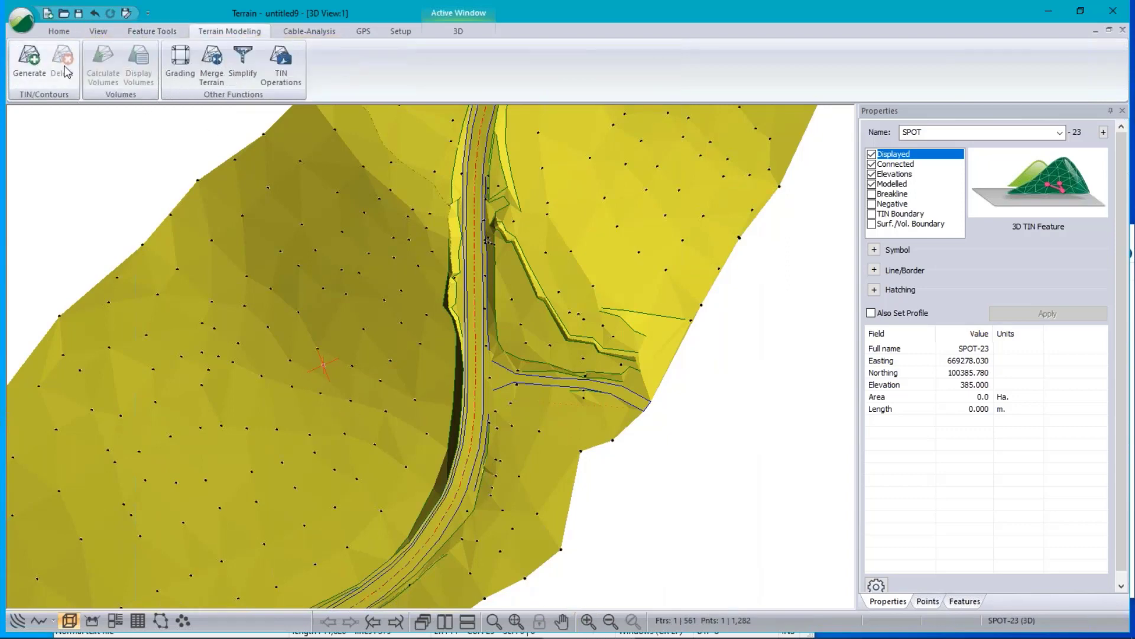
click(29, 59)
click(540, 485)
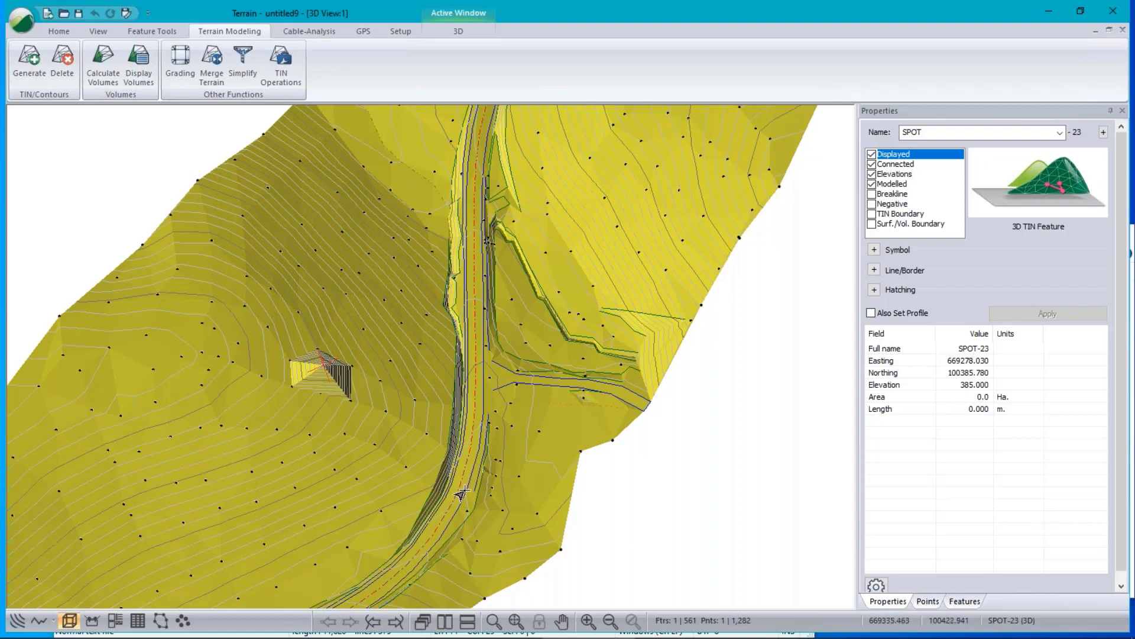
Arrange the 3D and plan views side by side and have the 3D view track the mouse
click(445, 620)
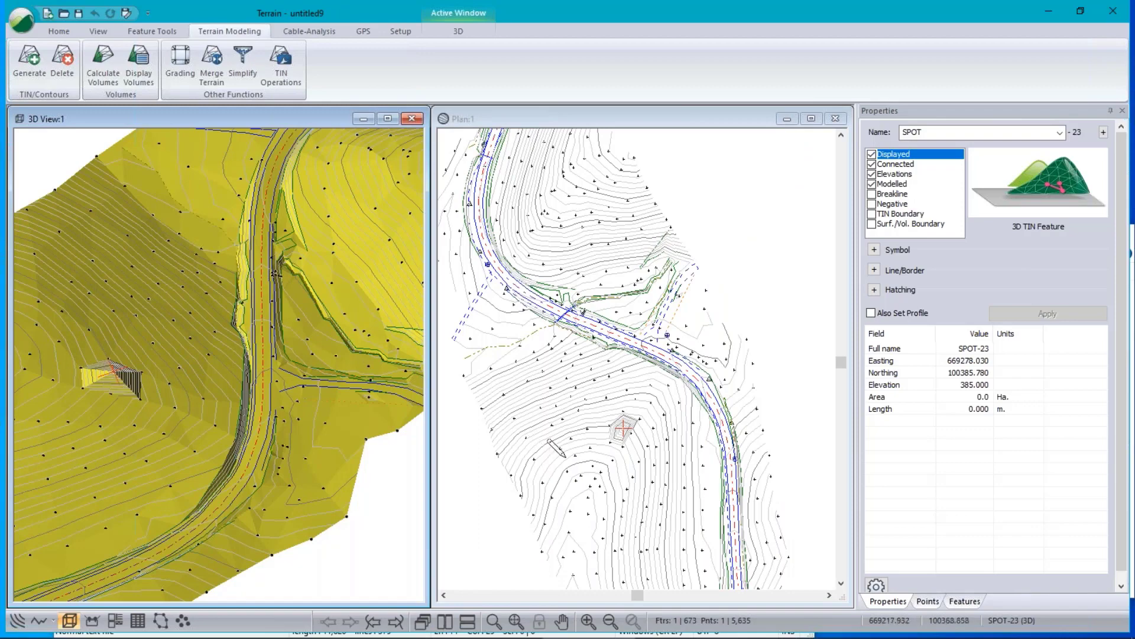
right_click(237, 272)
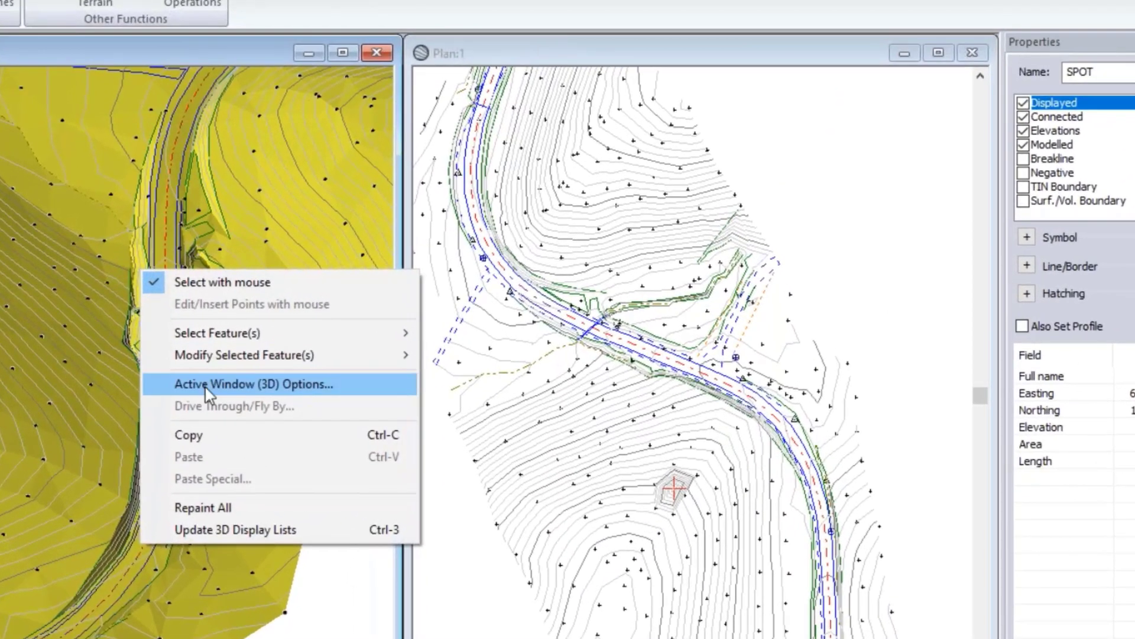
click(294, 355)
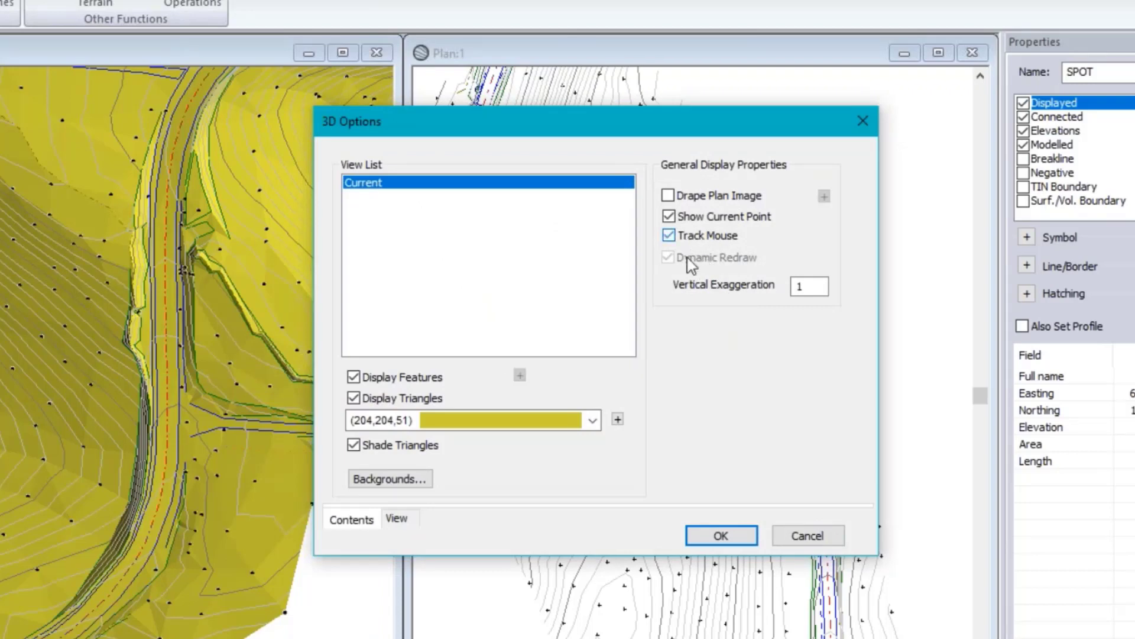
click(741, 537)
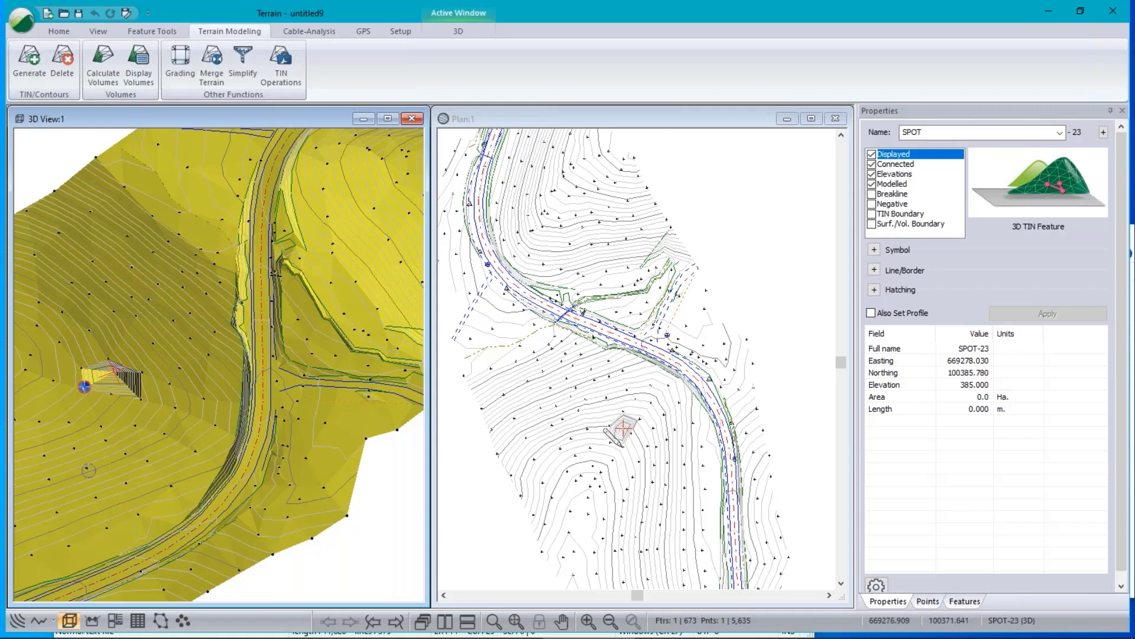
Examine the spike around the 385 m spot point in plan and 3D, selecting one of its contours and its peak point
scroll(625, 435, up, 1)
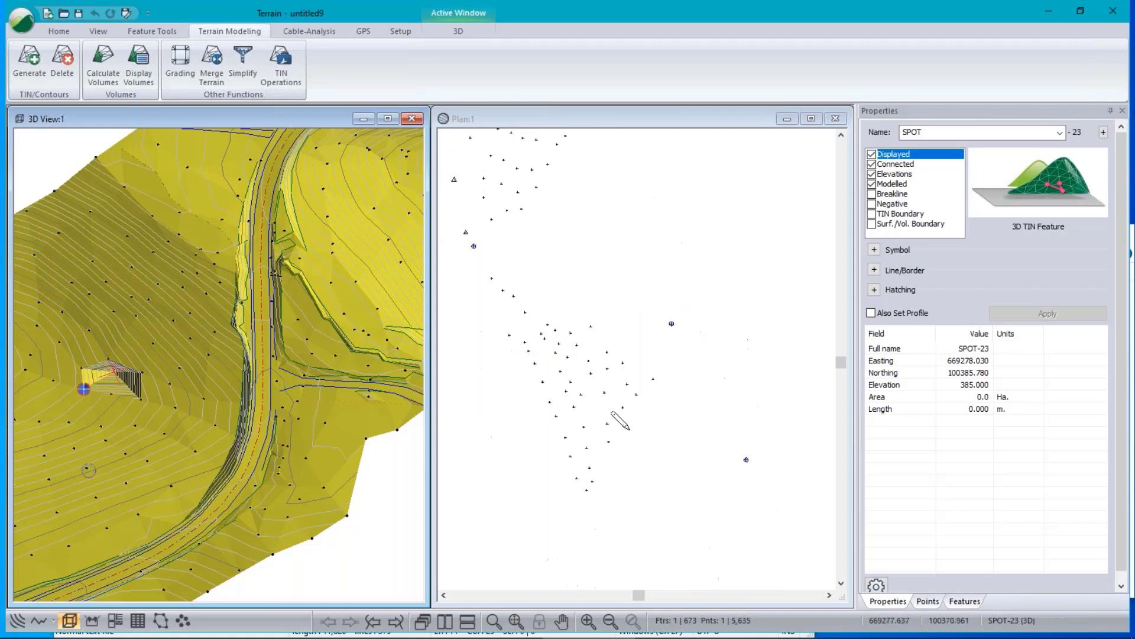
scroll(620, 421, up, 3)
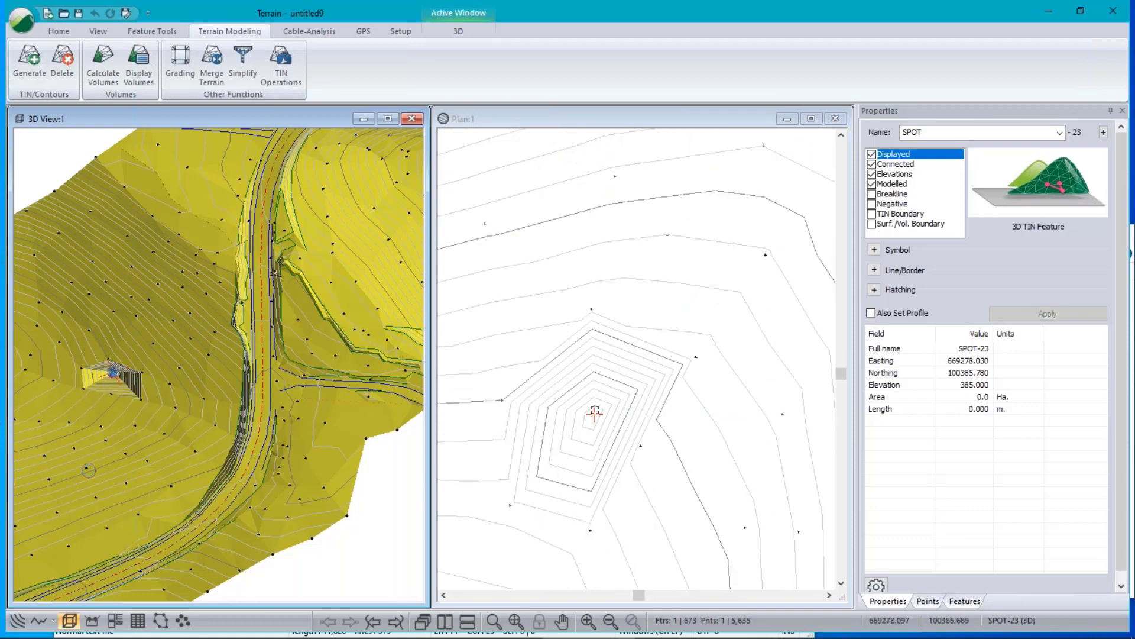
right_click(35, 274)
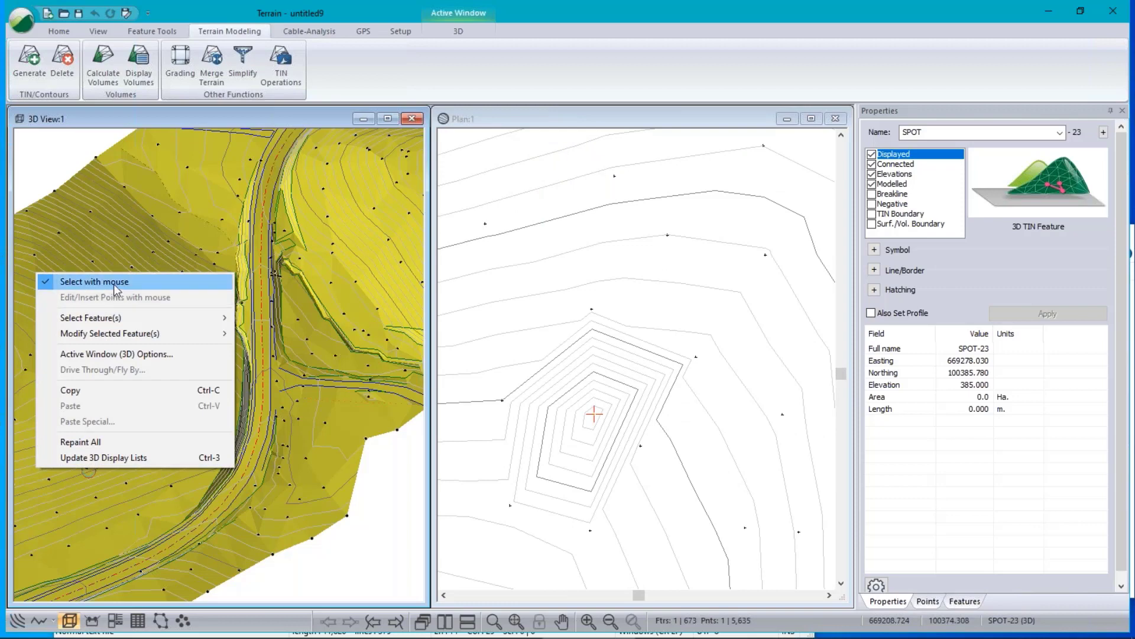
click(116, 283)
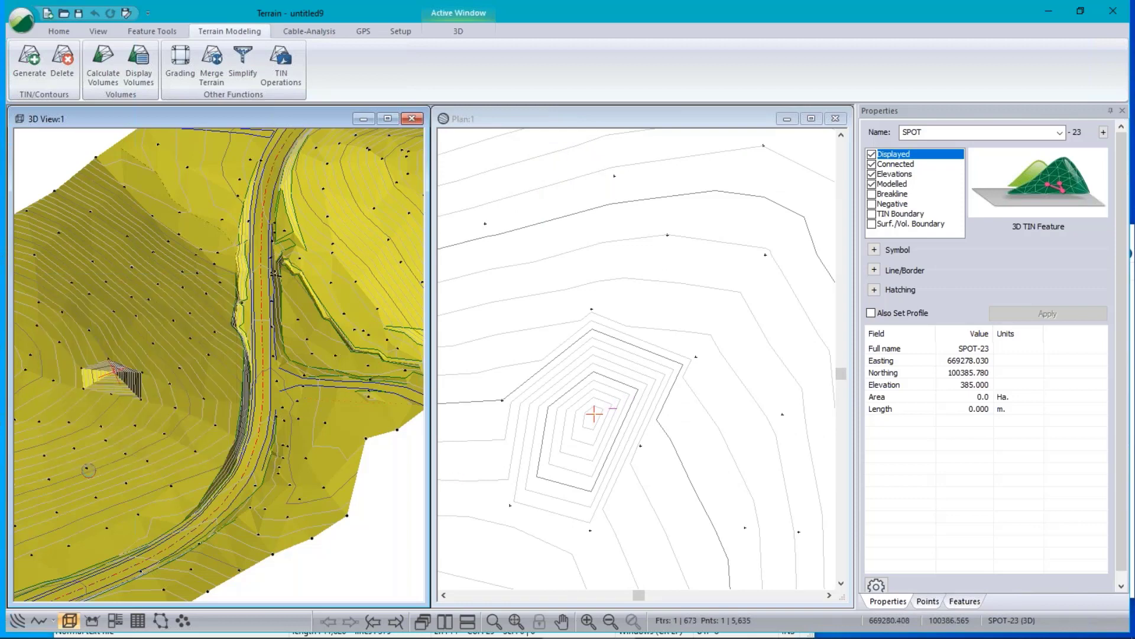
scroll(115, 381, up, 2)
scroll(228, 386, up, 1)
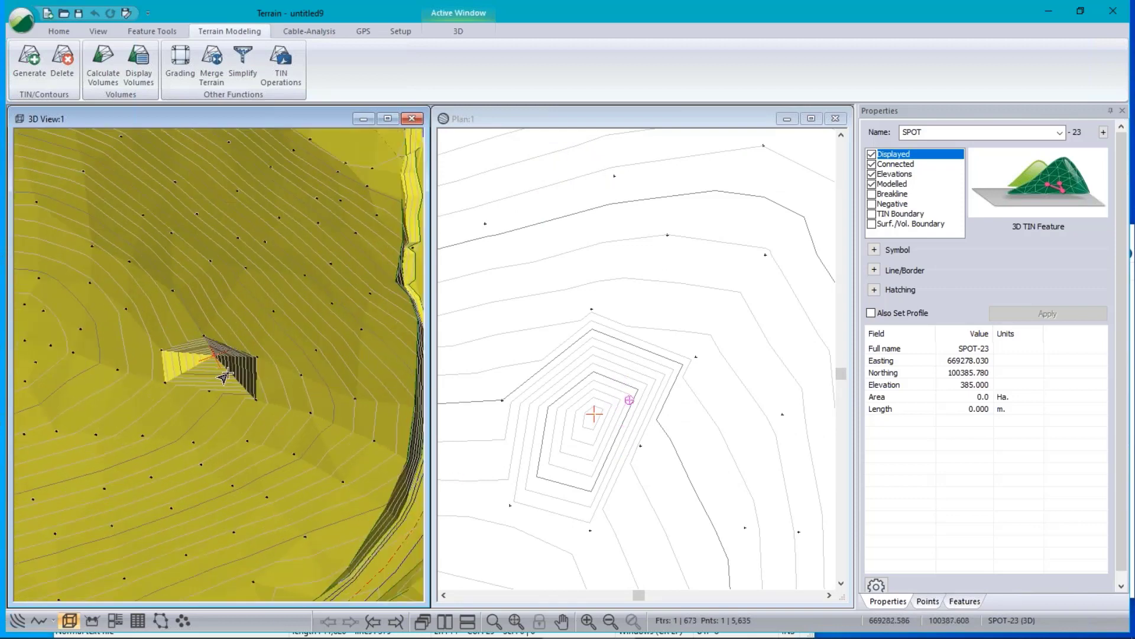
click(231, 378)
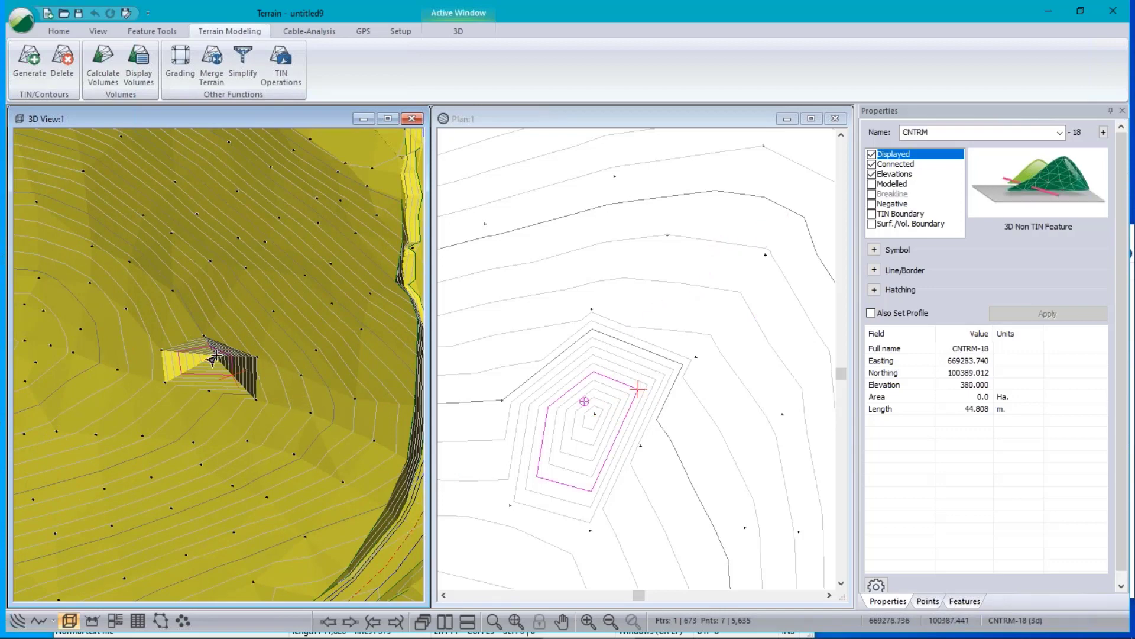
scroll(210, 361, up, 2)
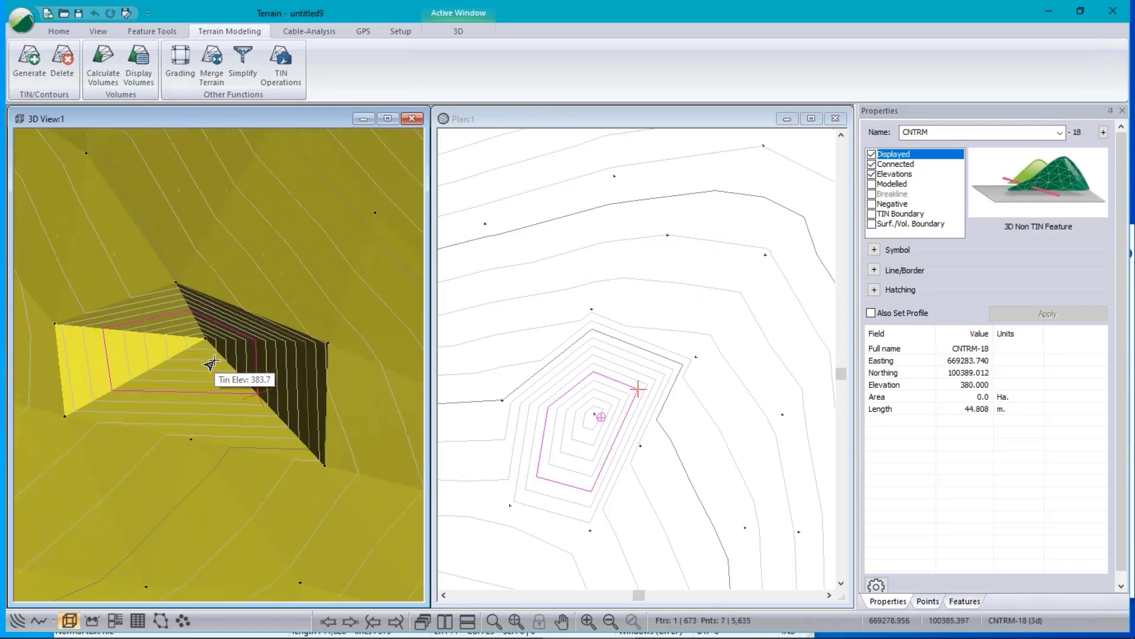
scroll(204, 343, down, 1)
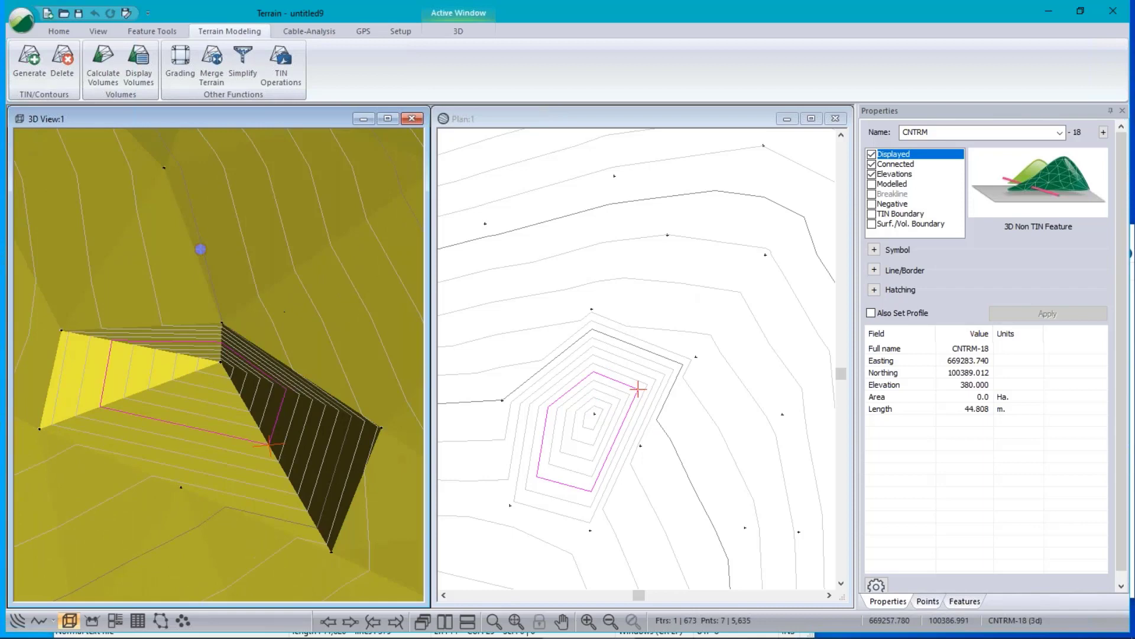
click(220, 365)
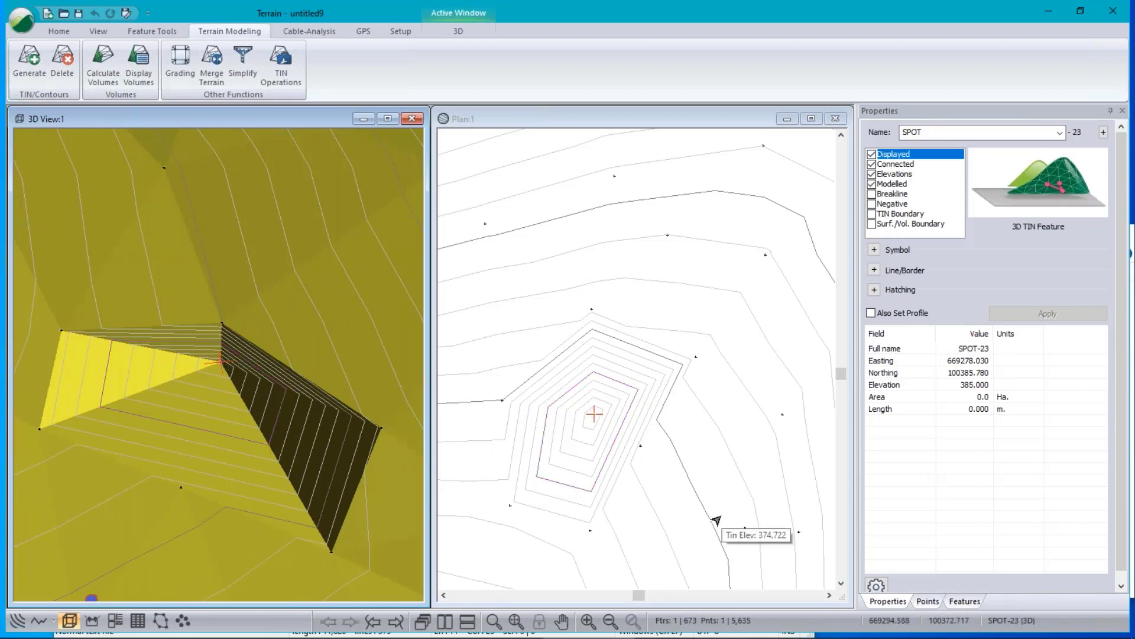
Exclude the erroneous spot point from the terrain model by turning off its Modelled property, accepting cleared triangles
double_click(931, 131)
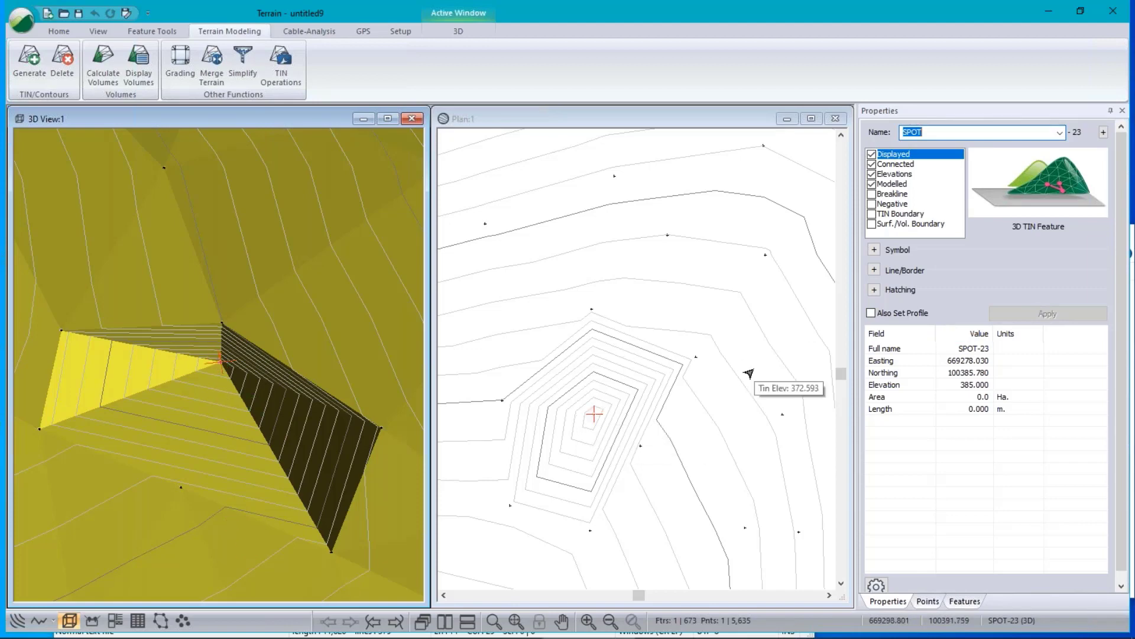
click(872, 184)
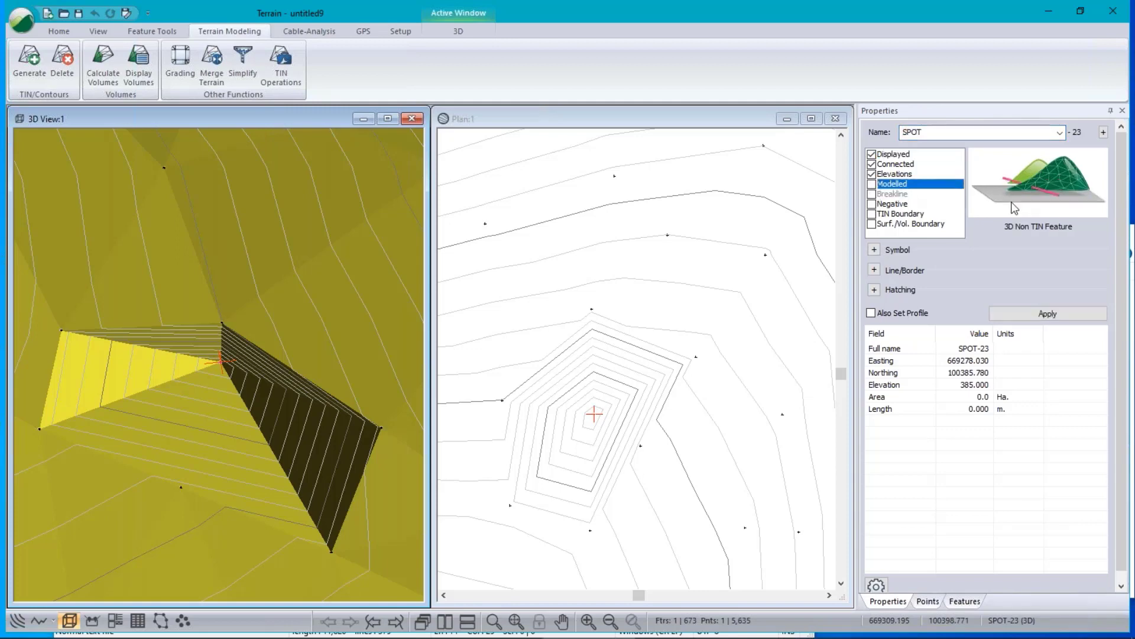
click(1064, 314)
click(1050, 315)
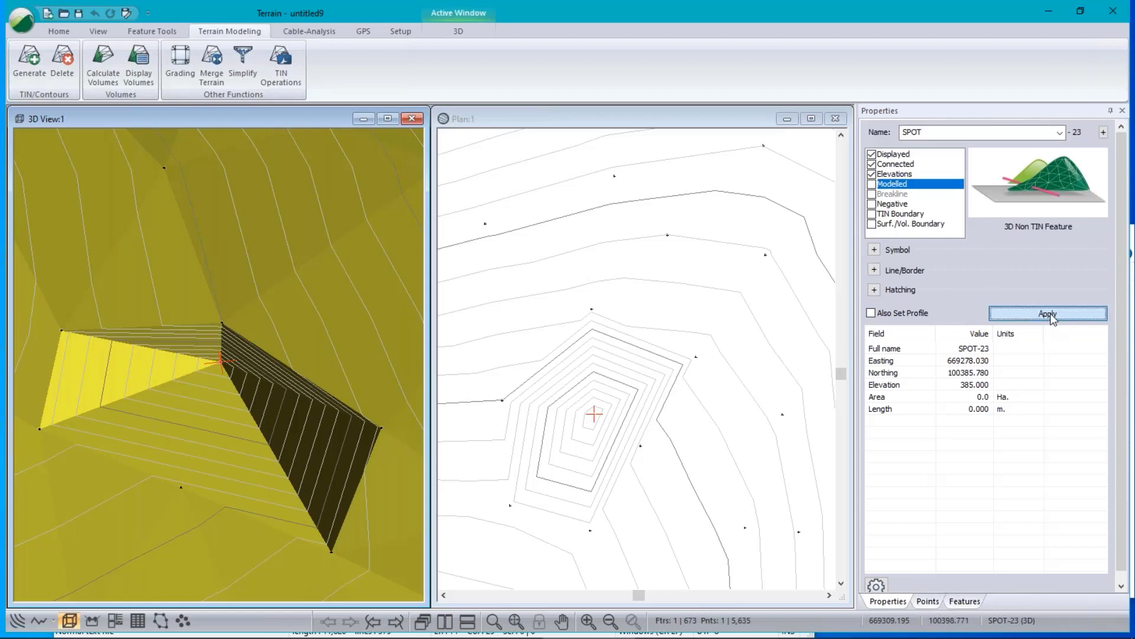
click(1050, 315)
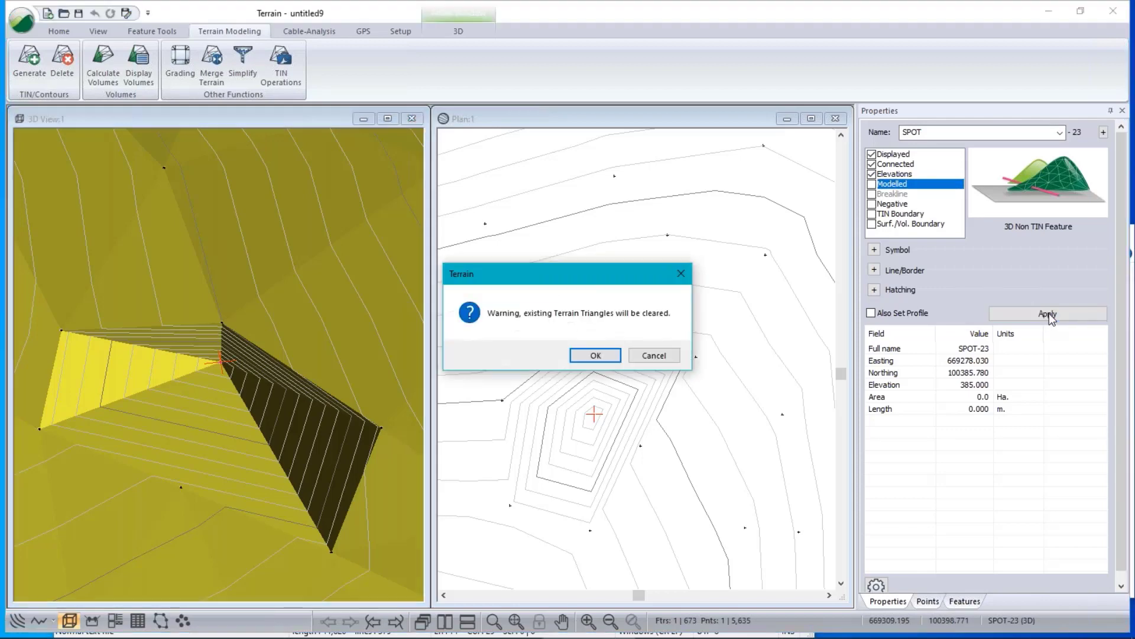
click(597, 355)
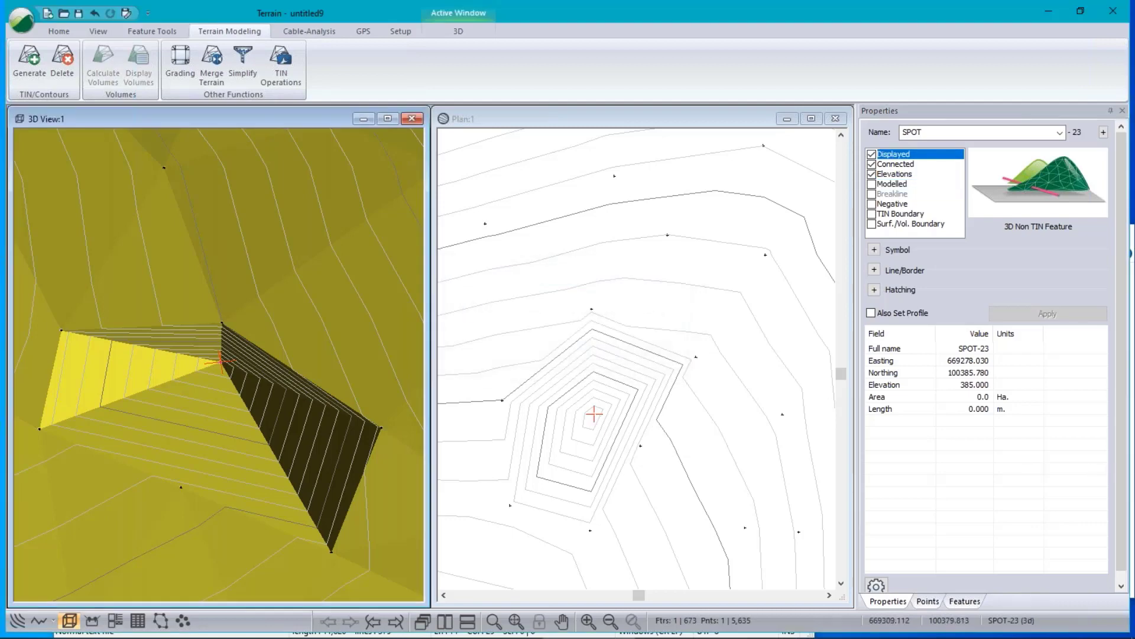
Regenerate the TIN and contours without the excluded spot point and check the surrounding contours in plan
click(29, 62)
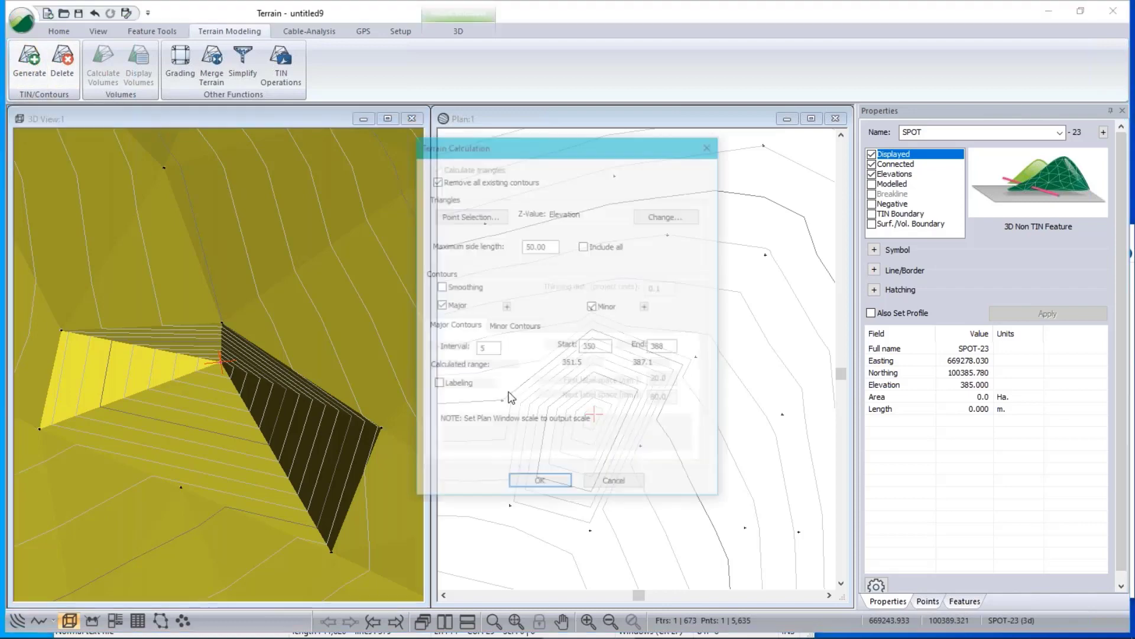
click(538, 485)
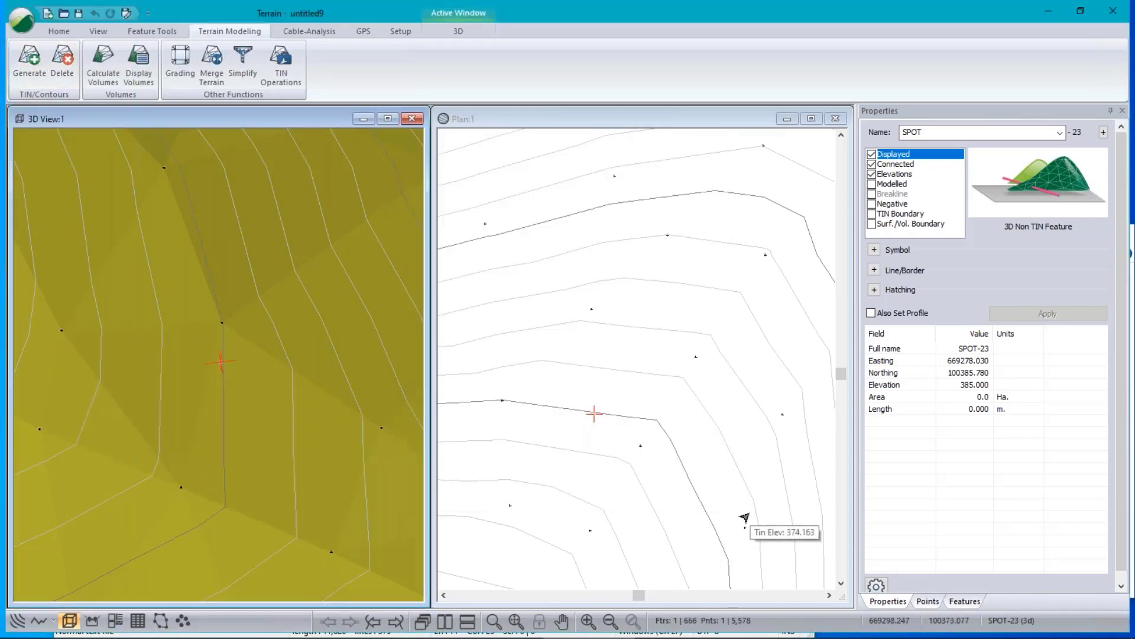
scroll(638, 434, down, 5)
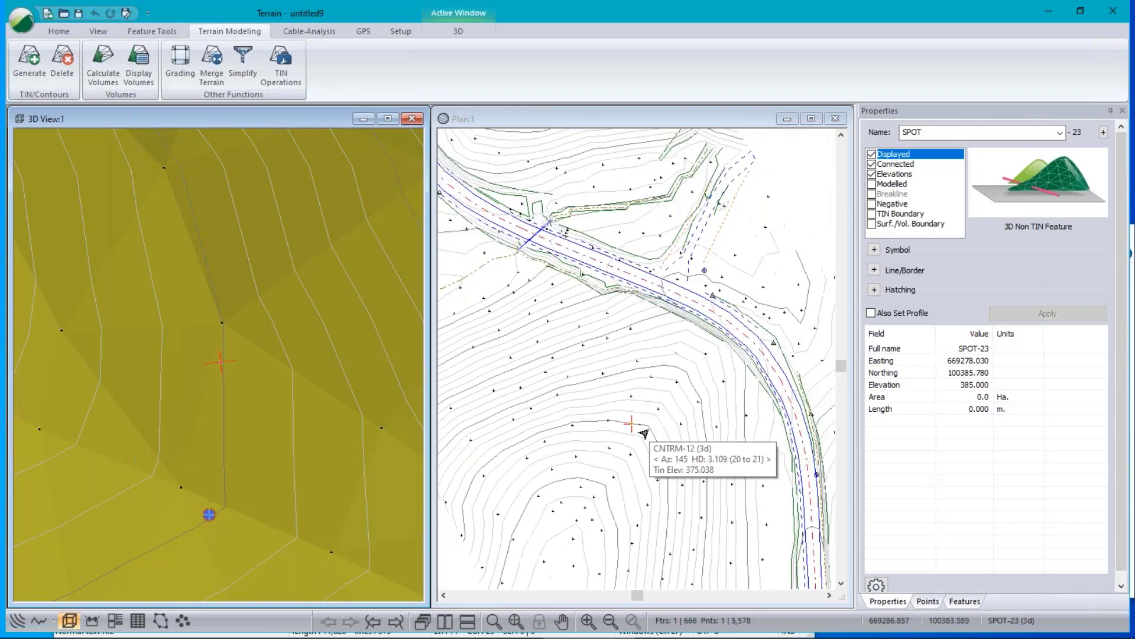
scroll(642, 434, down, 2)
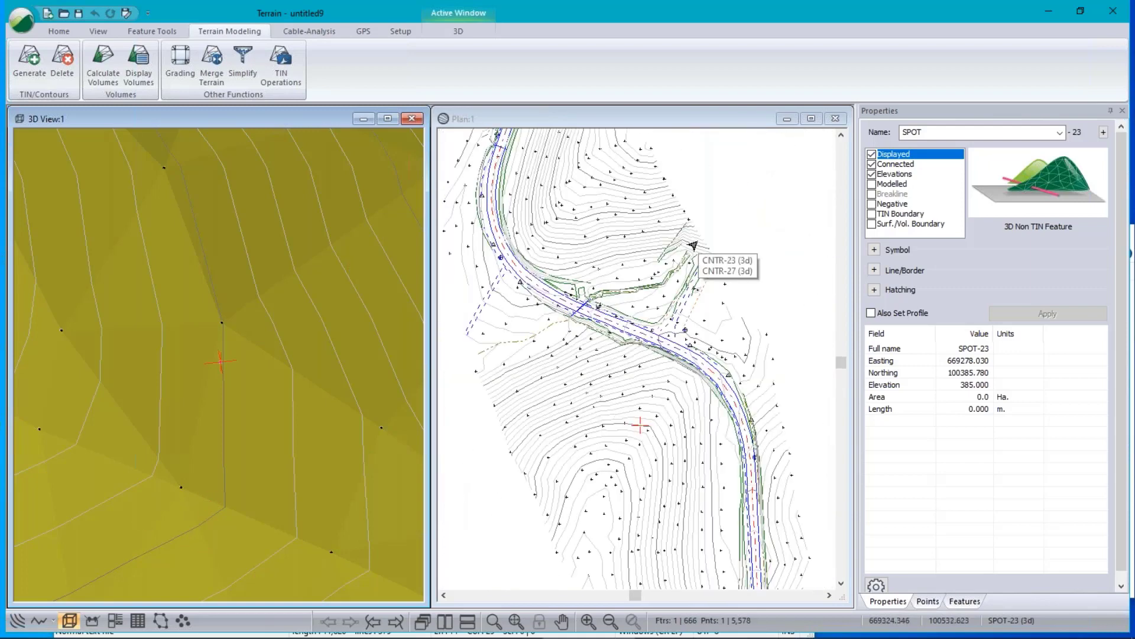
Open TS Topo Survey2.csv from the Road+Creek folder in TotalStn_1 format, discarding the current terrain's changes and accepting the import options
click(20, 21)
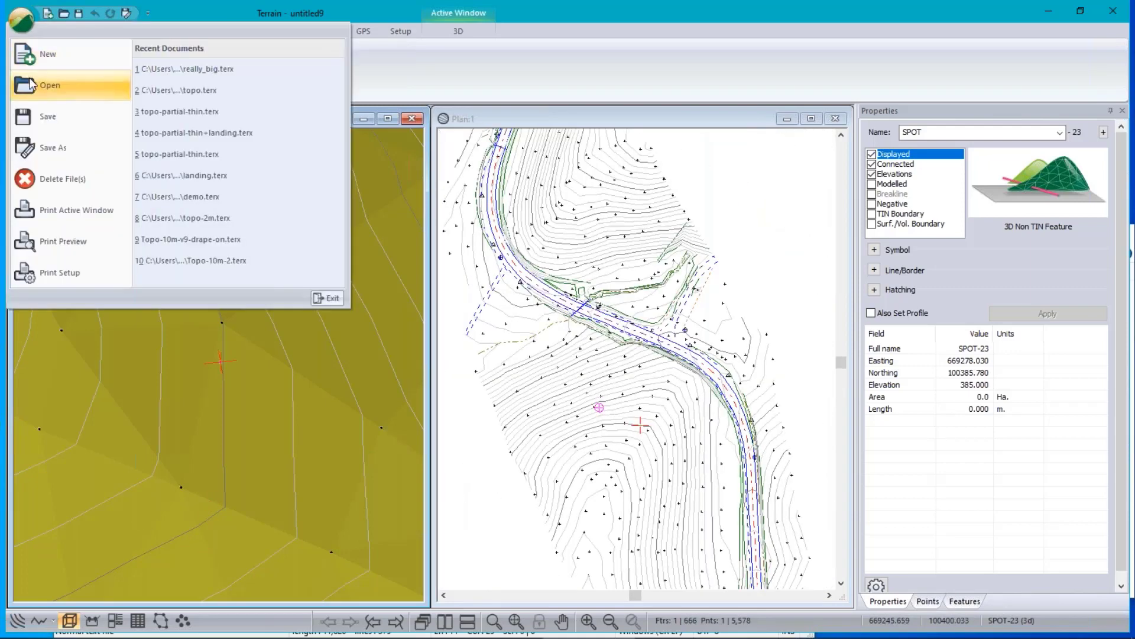
click(49, 86)
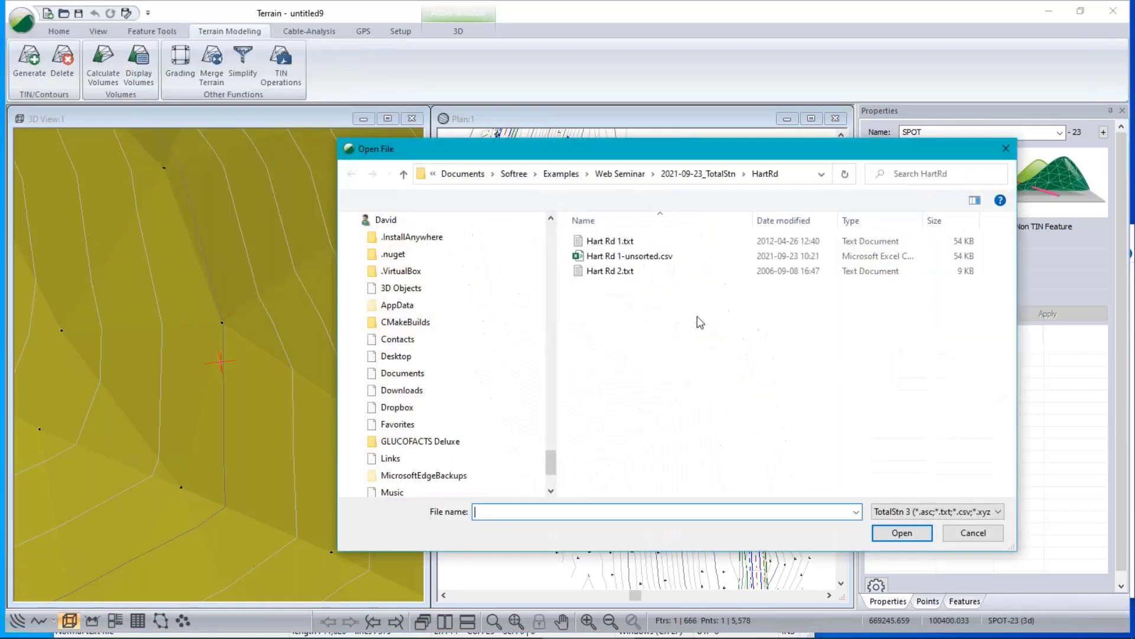
click(727, 177)
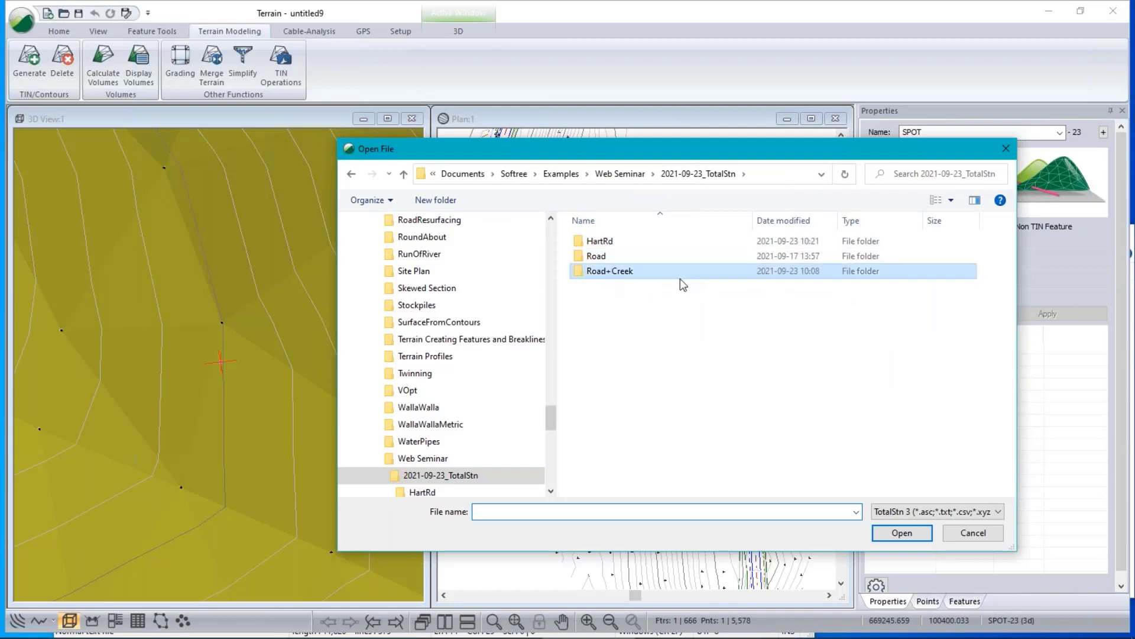
double_click(680, 273)
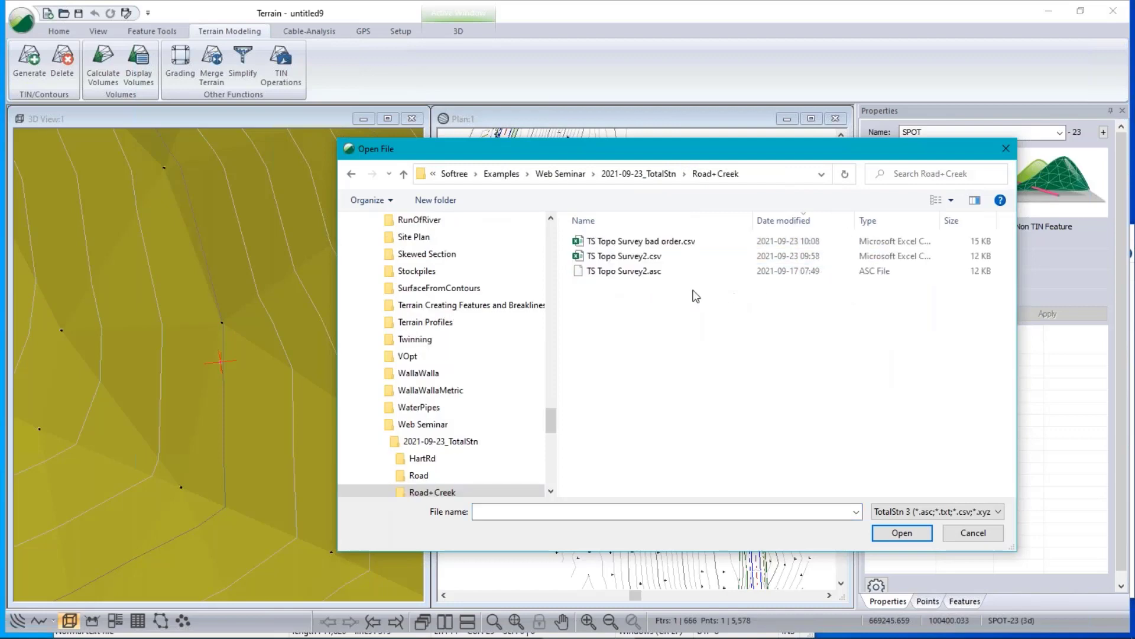
click(625, 258)
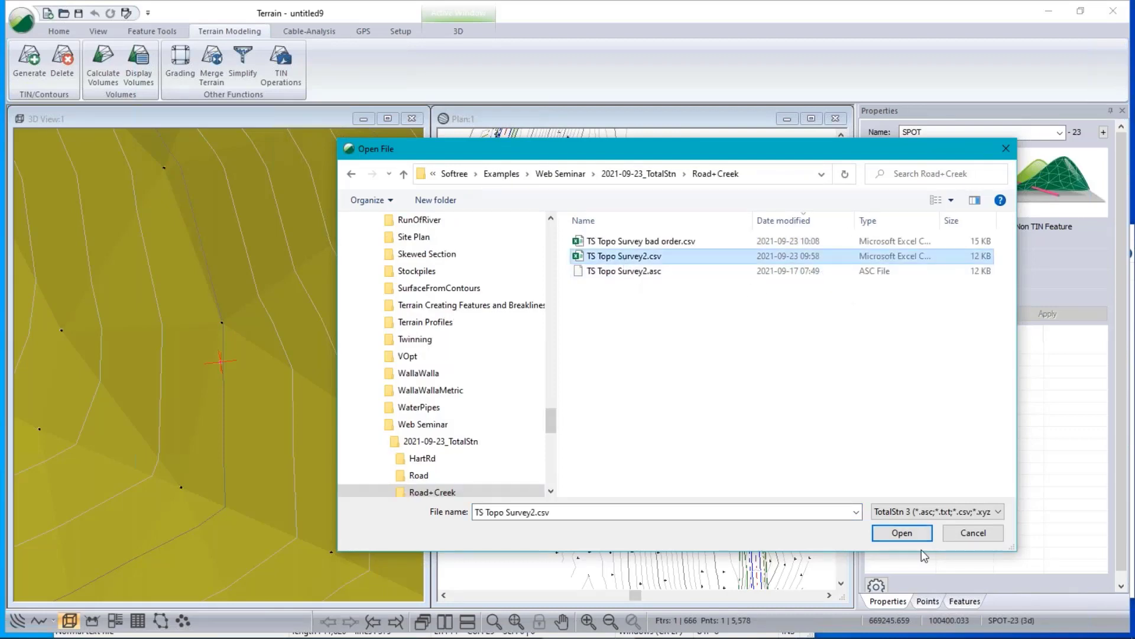
click(931, 512)
click(924, 476)
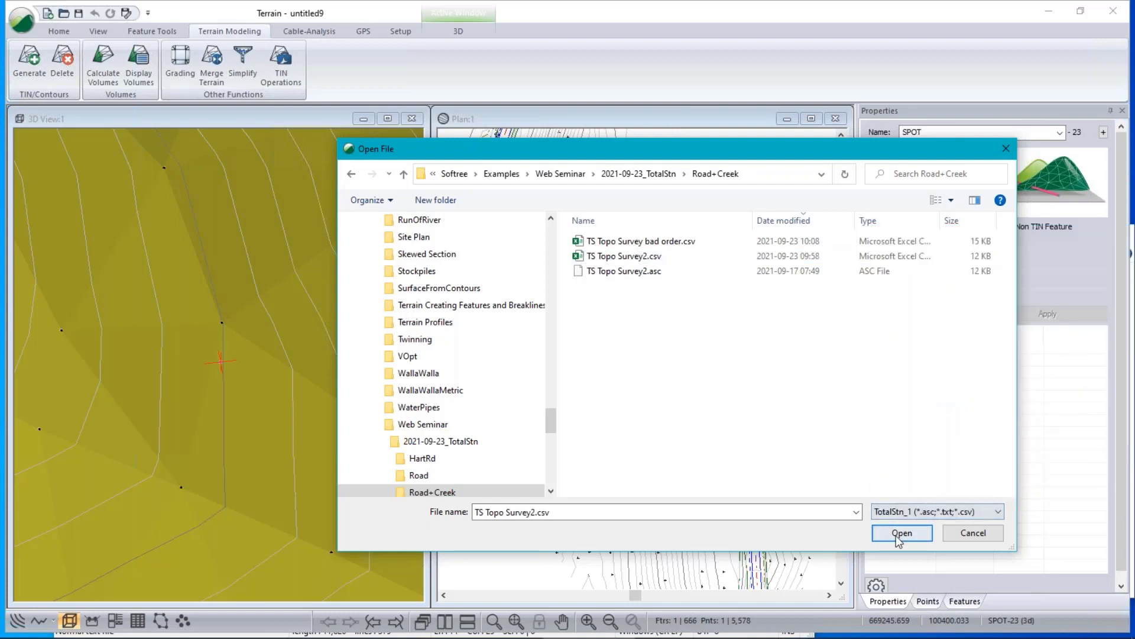
click(900, 534)
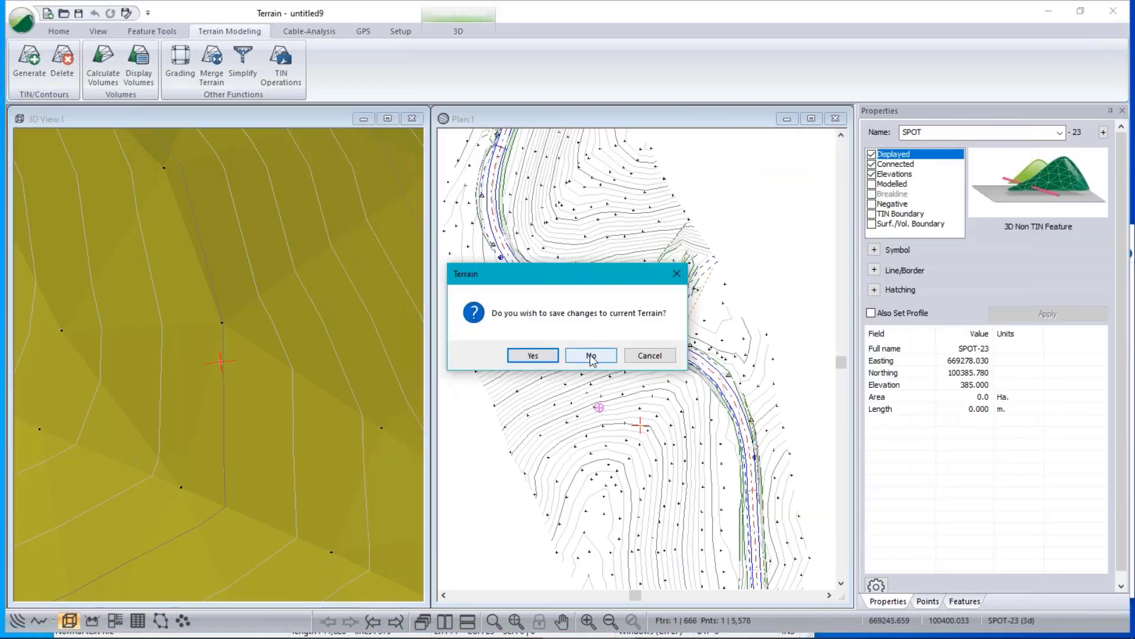
click(592, 358)
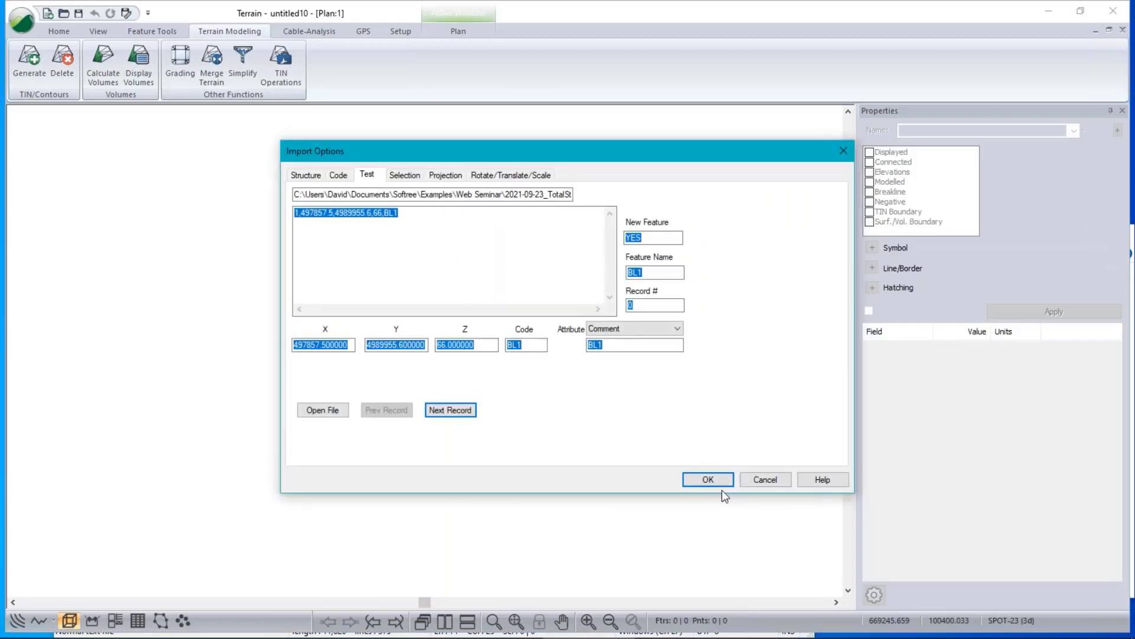
click(719, 484)
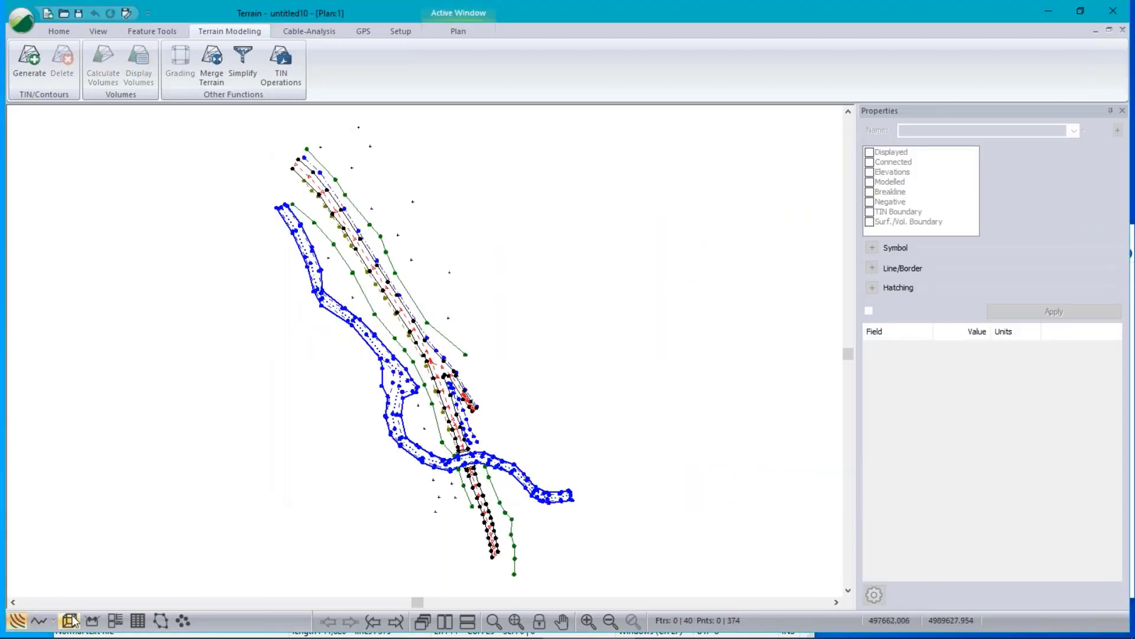
Generate the TIN with major and minor contours for the imported road and creek survey, and show it in 3D
click(29, 63)
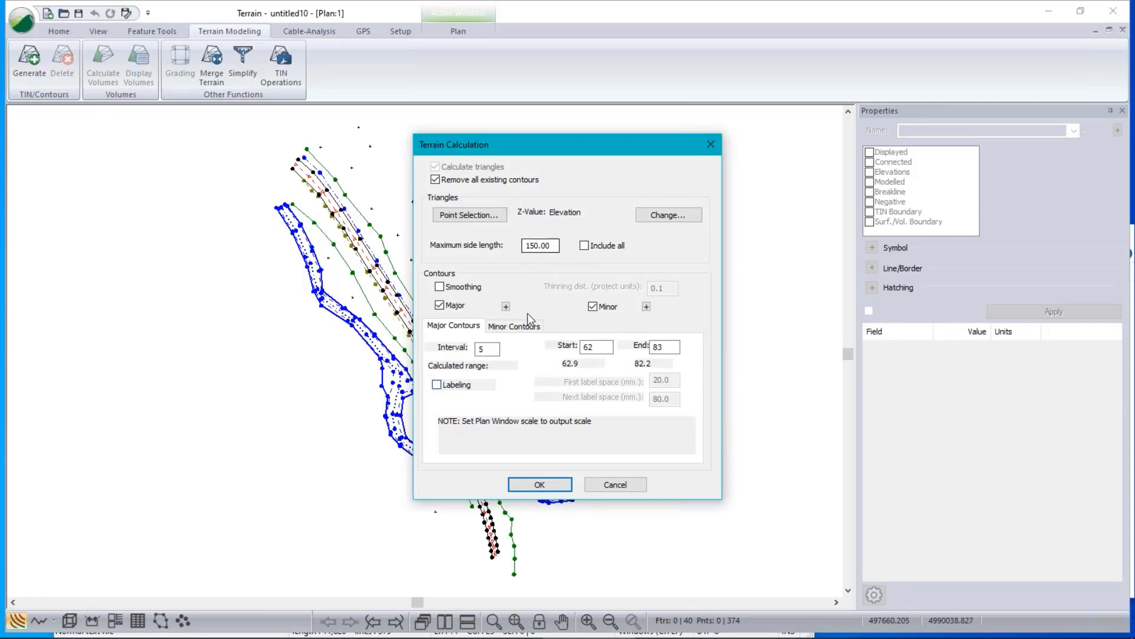
click(539, 484)
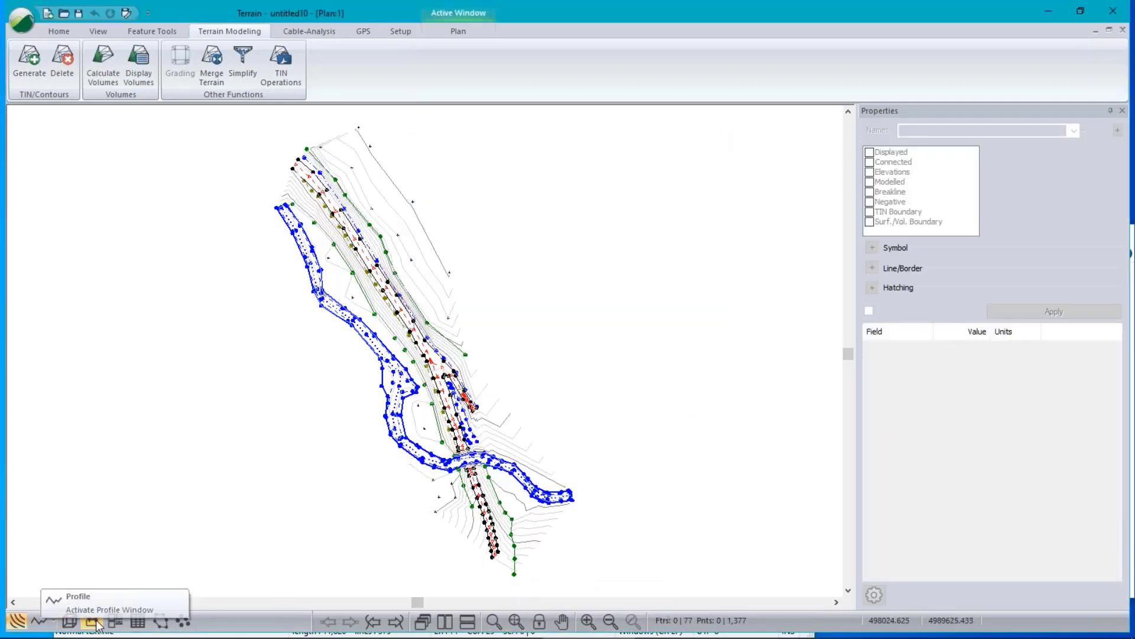
click(70, 620)
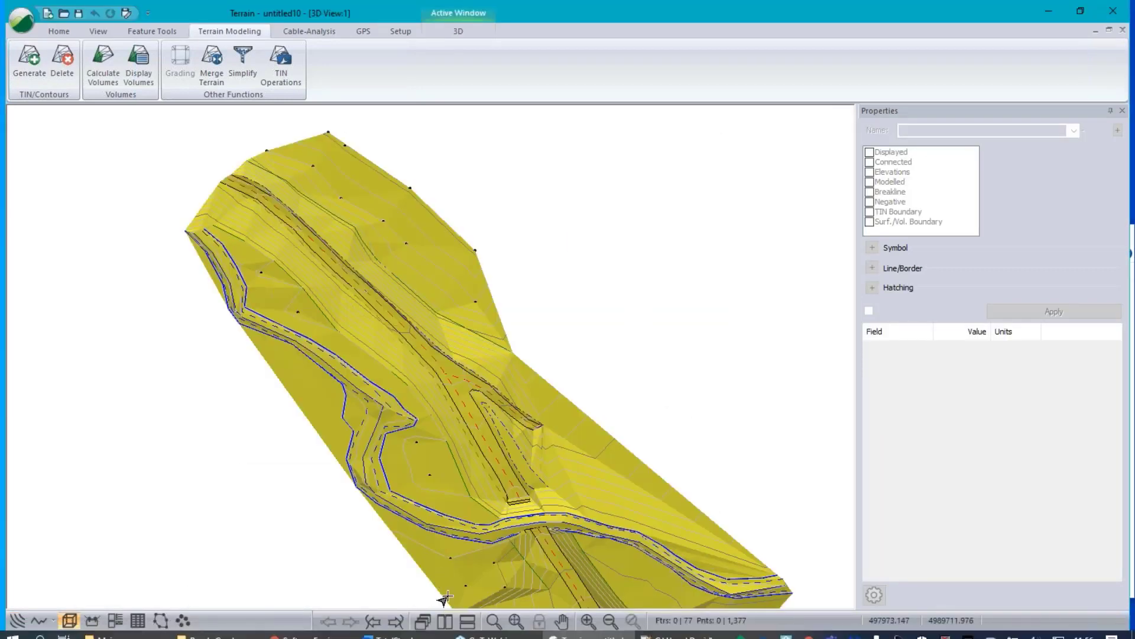
Arrange the 3D and plan views side by side and examine the road and creek crossing in 3D
click(444, 620)
drag(353, 510, 341, 531)
scroll(211, 526, up, 5)
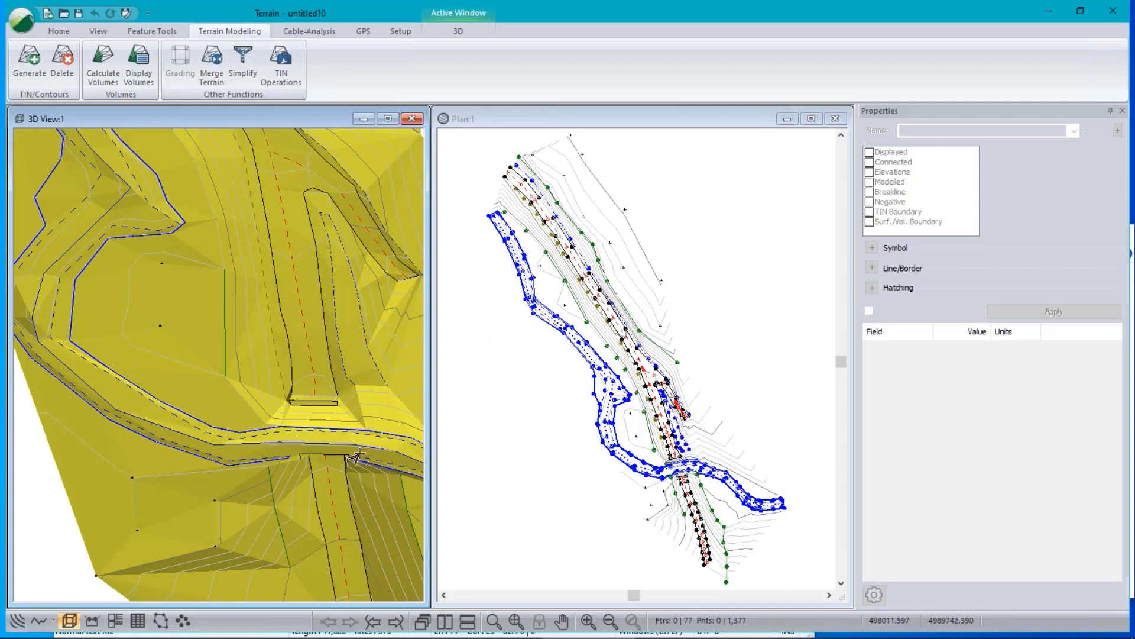
scroll(264, 370, down, 1)
drag(265, 370, 423, 434)
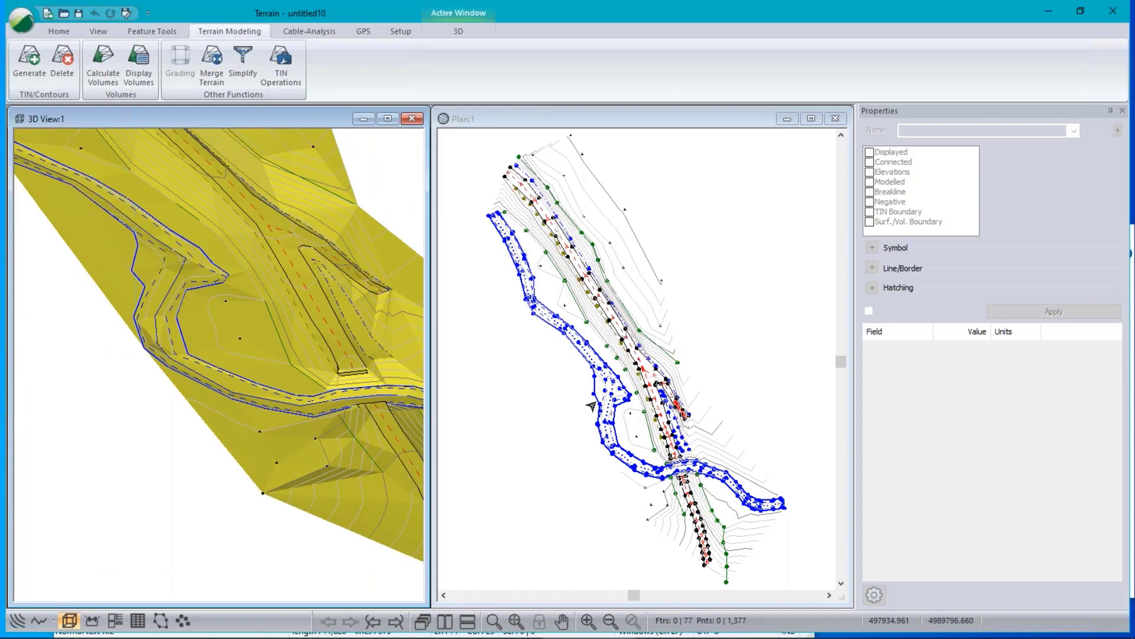
Export the terrain model as a LandXML file named out in the Road+Creek folder
click(22, 19)
click(54, 151)
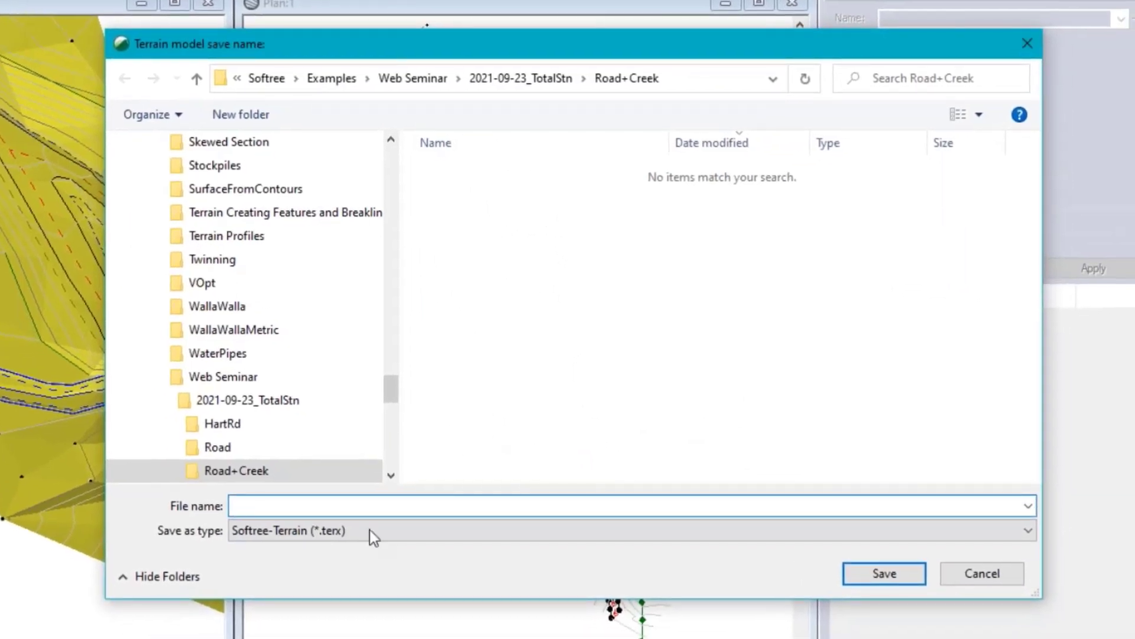
click(370, 530)
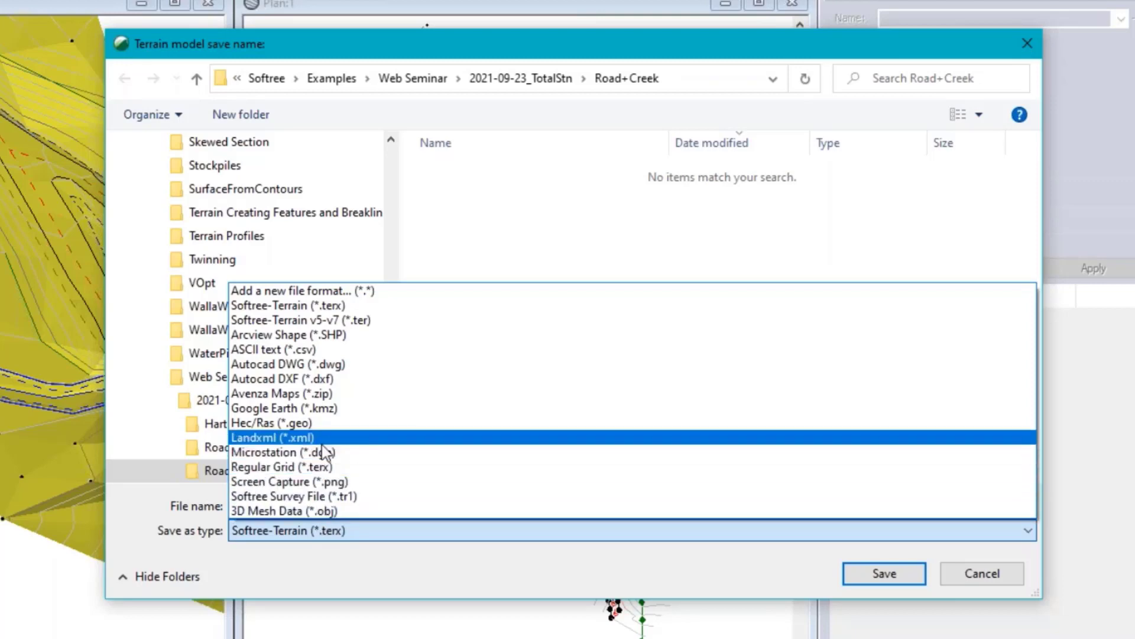
click(257, 438)
click(470, 504)
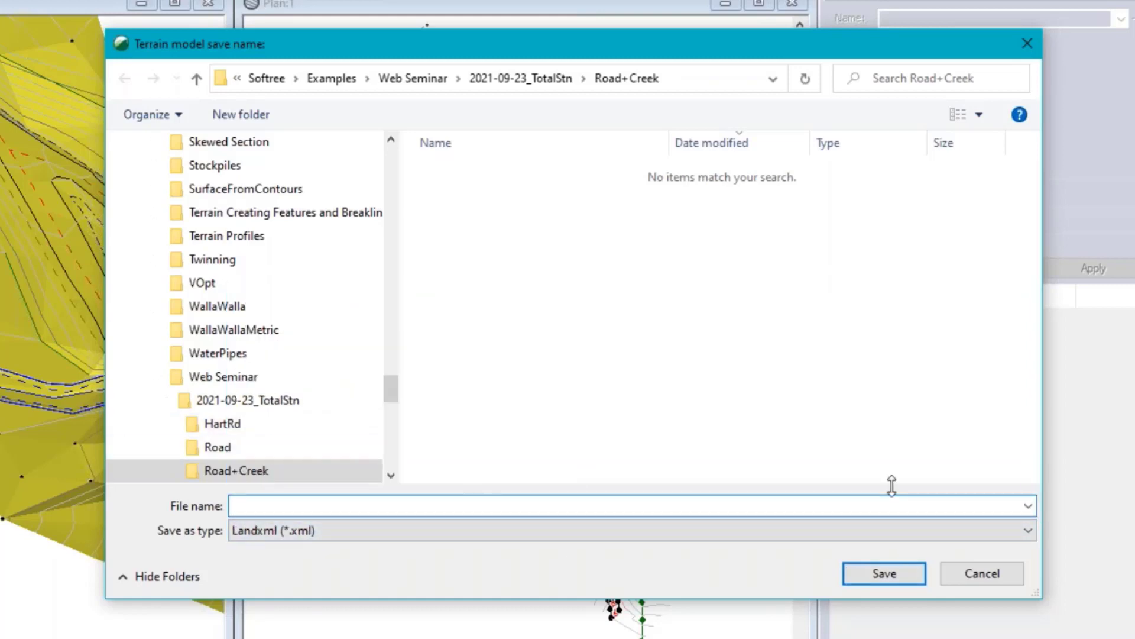
text(ou)
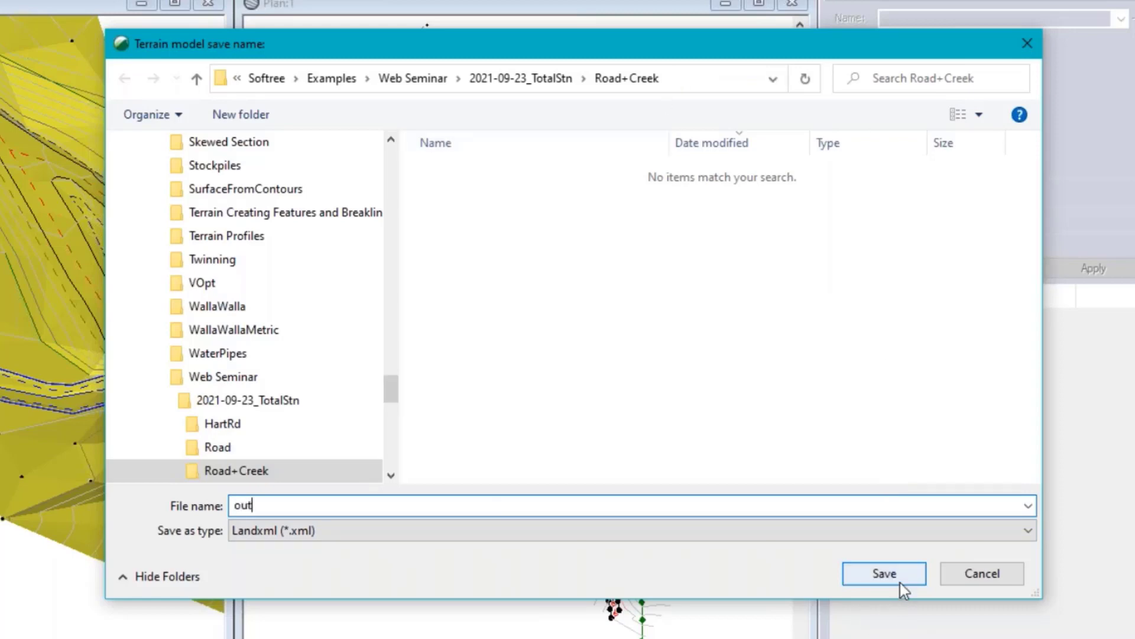
text(t)
click(885, 573)
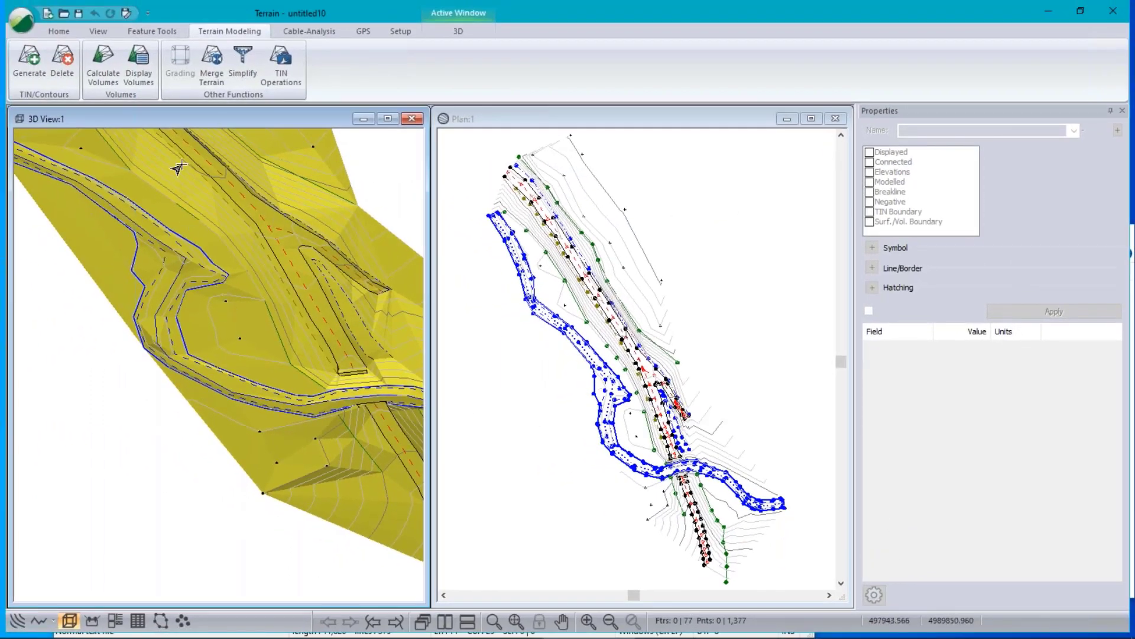
Switch to the Location module and browse for an existing design in the Softree Examples WallaWallaMetric folder
mouse_move(371, 451)
mouse_move(721, 294)
click(407, 28)
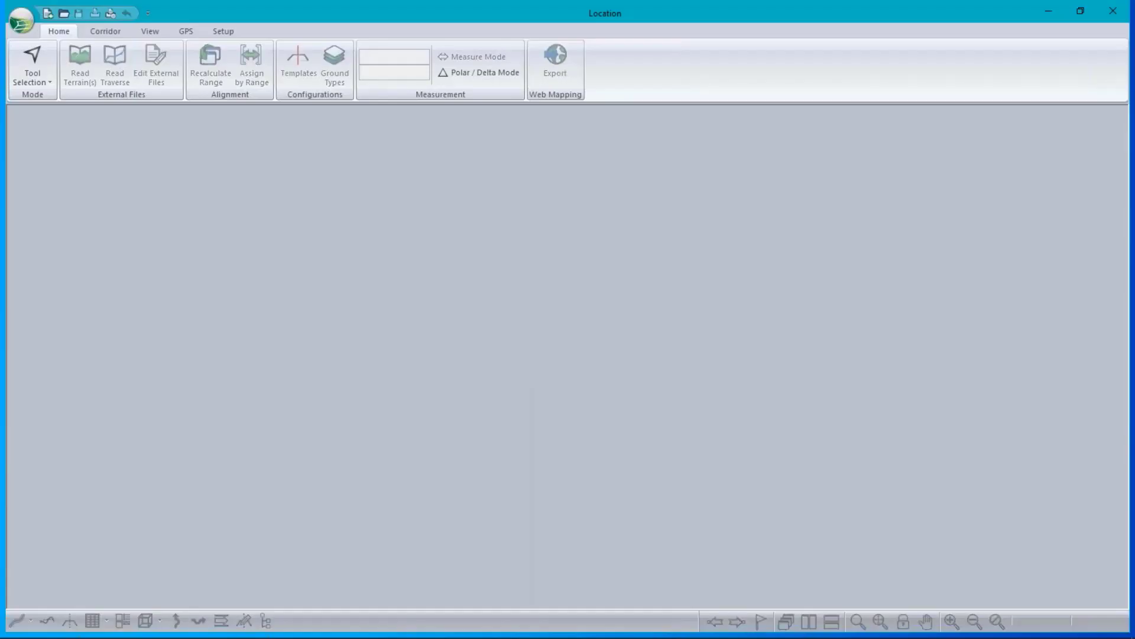
click(21, 28)
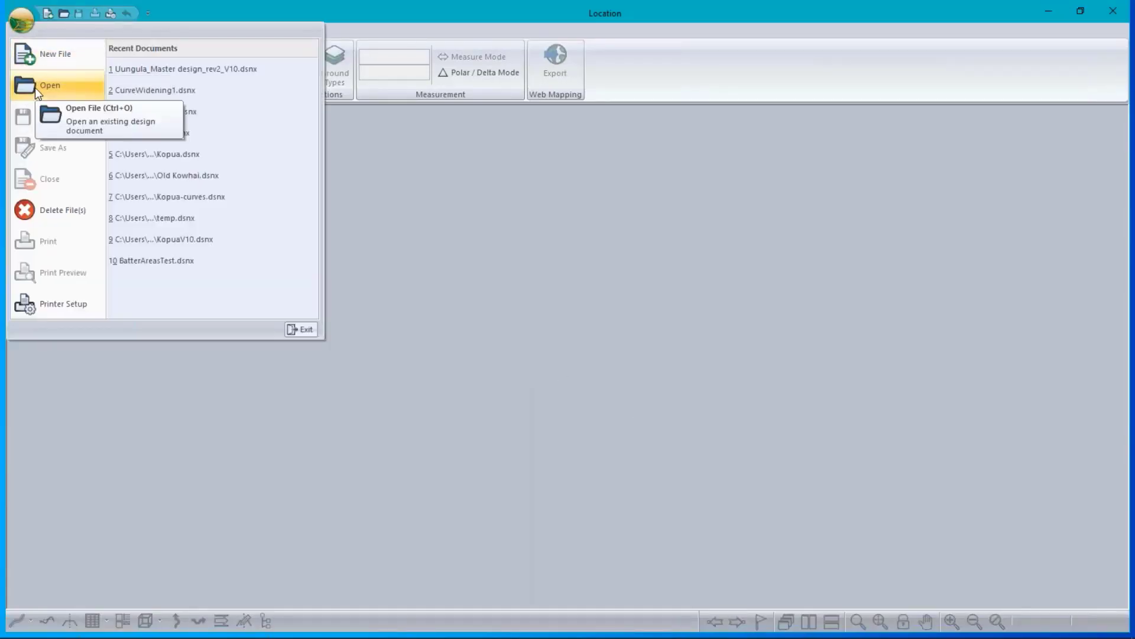
click(35, 88)
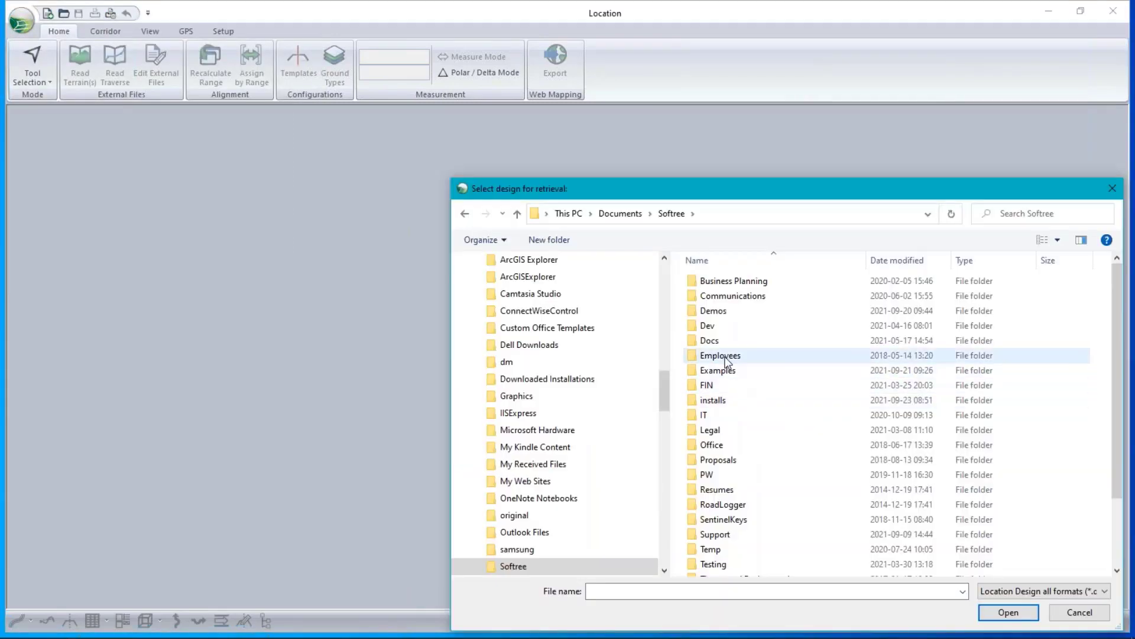
double_click(718, 369)
scroll(757, 491, down, 10)
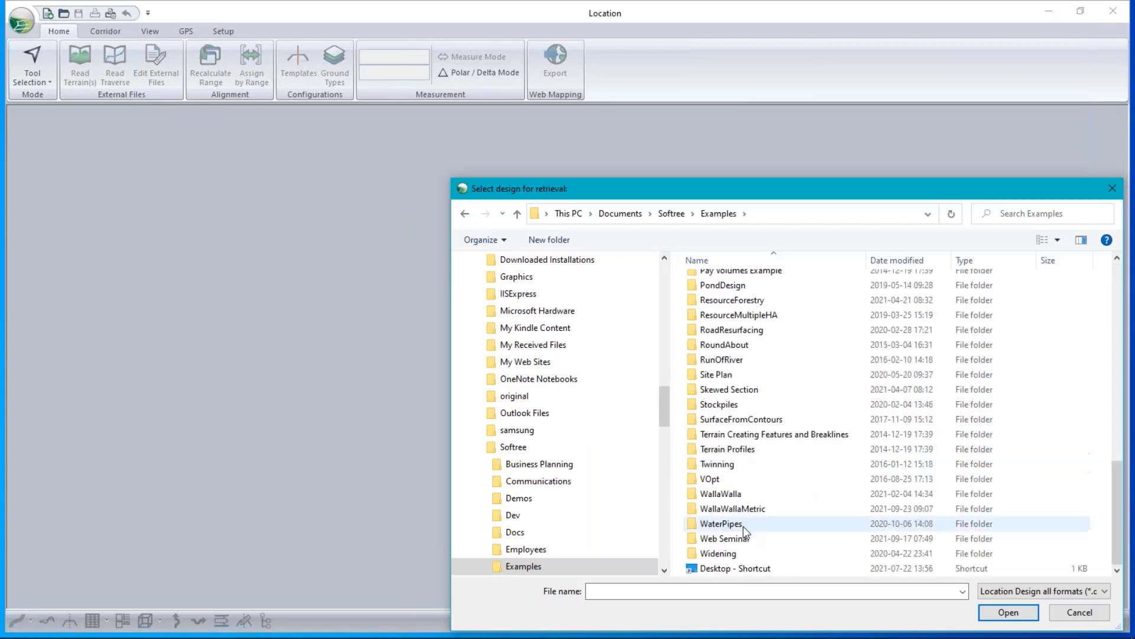
click(742, 512)
key(Return)
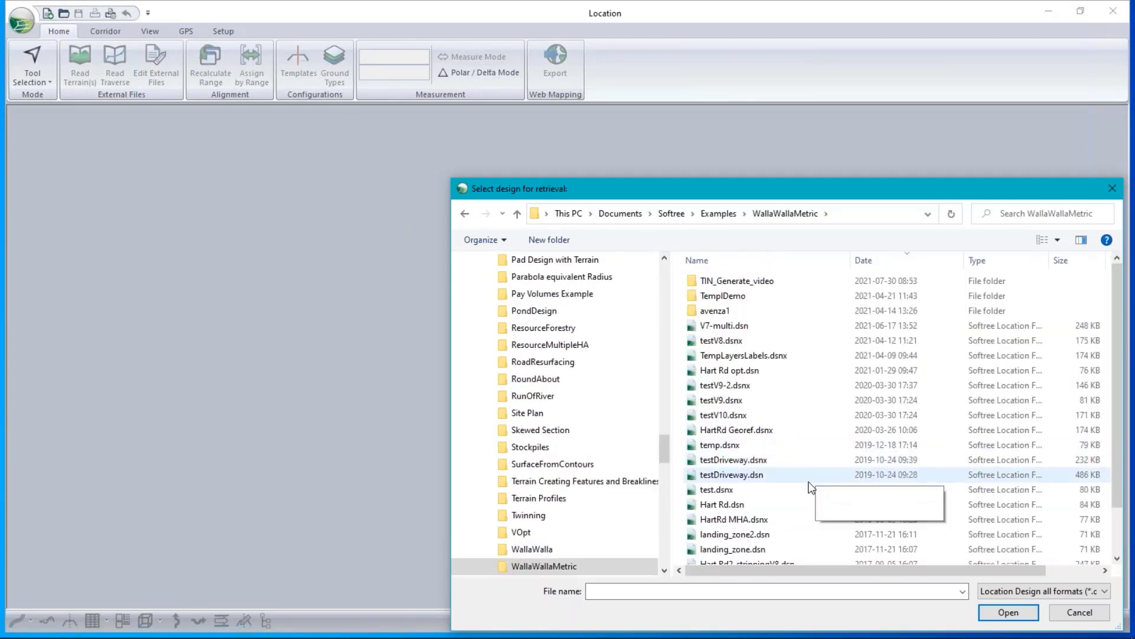
Open the Hart Rd opt.dsn design, accepting the template table and newer-version warnings
click(729, 371)
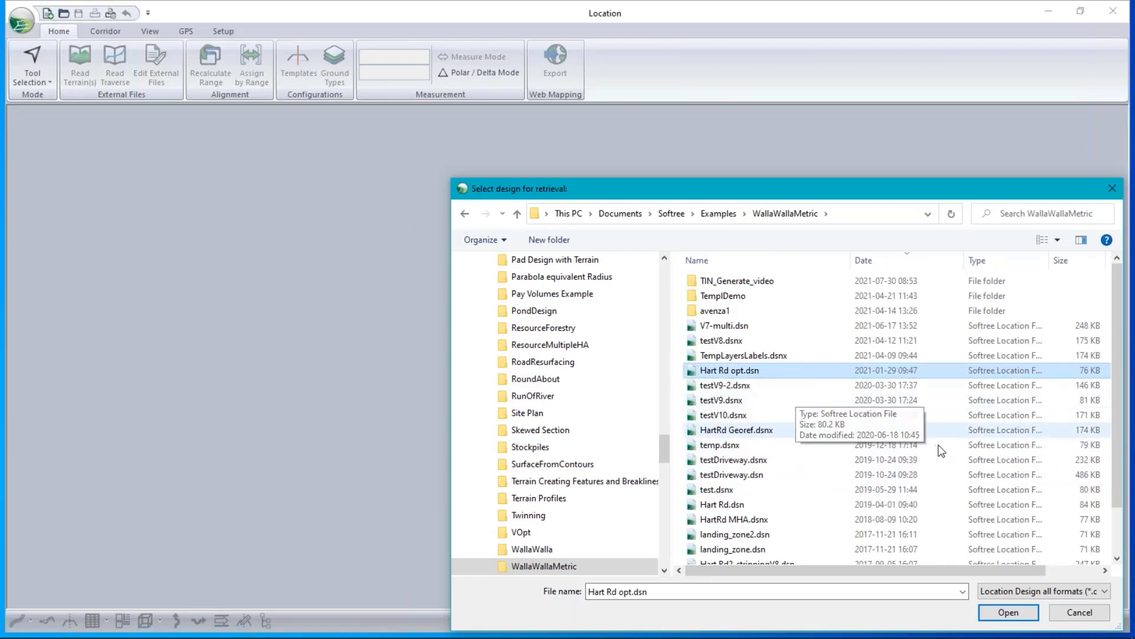
click(1016, 612)
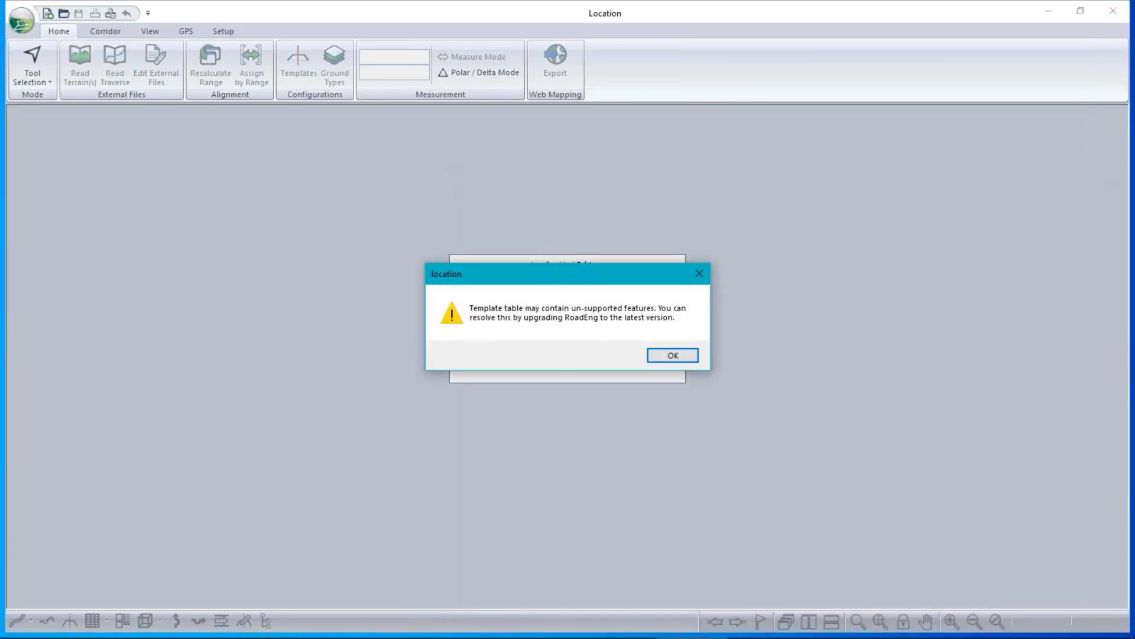
click(668, 356)
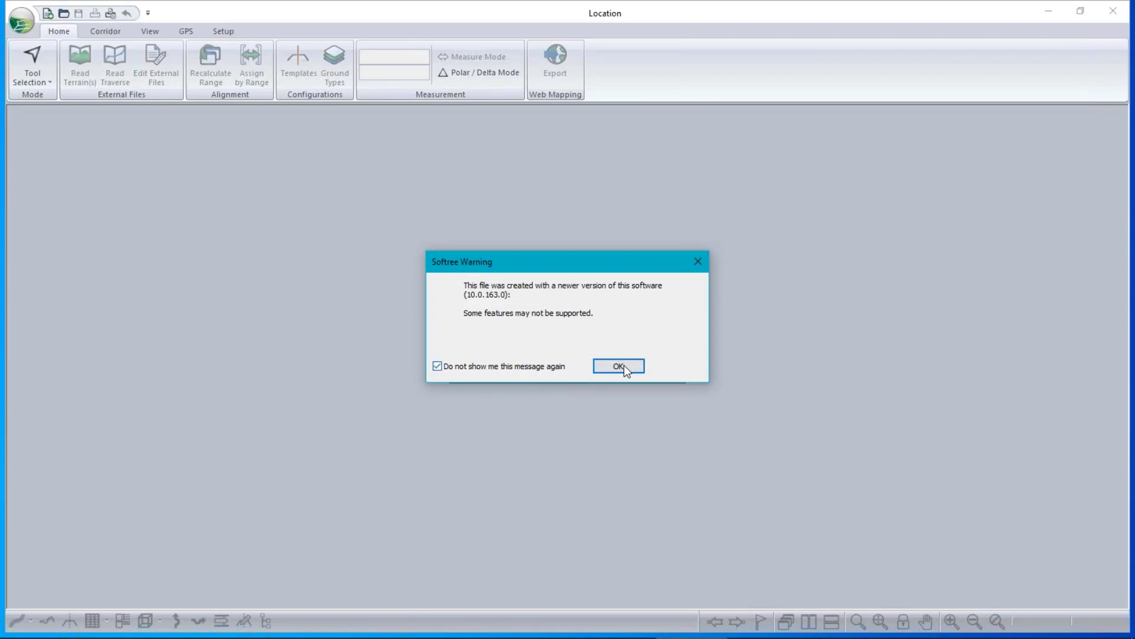
click(624, 365)
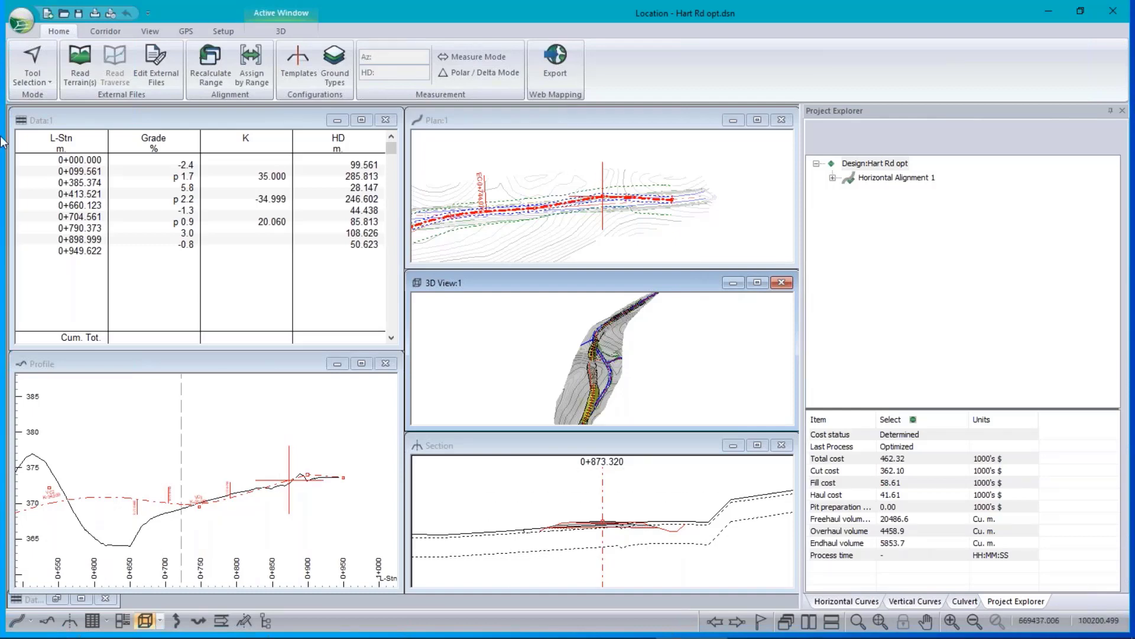
Begin exporting the road design as a LandXML file named out in the WallaWallaMetric folder
click(22, 24)
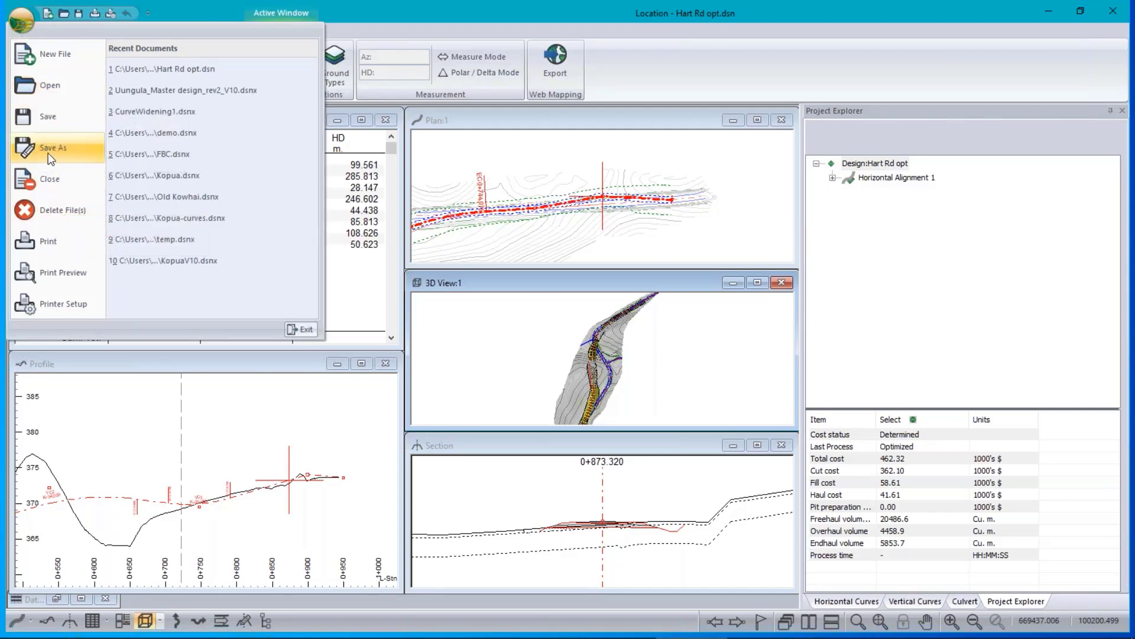
click(763, 338)
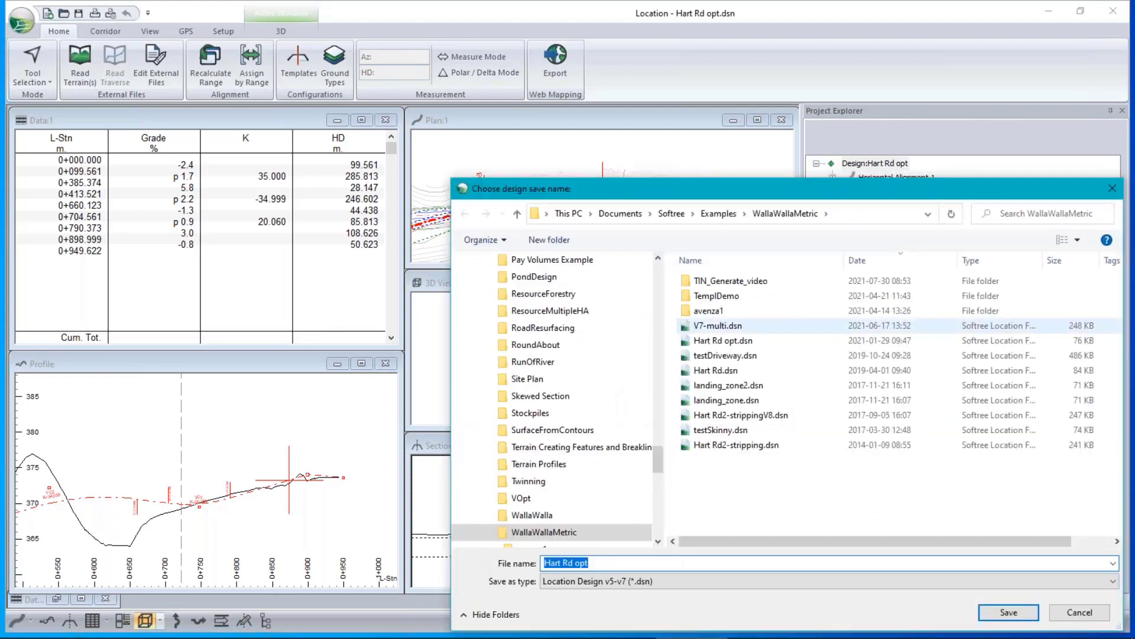
drag(782, 188, 520, 130)
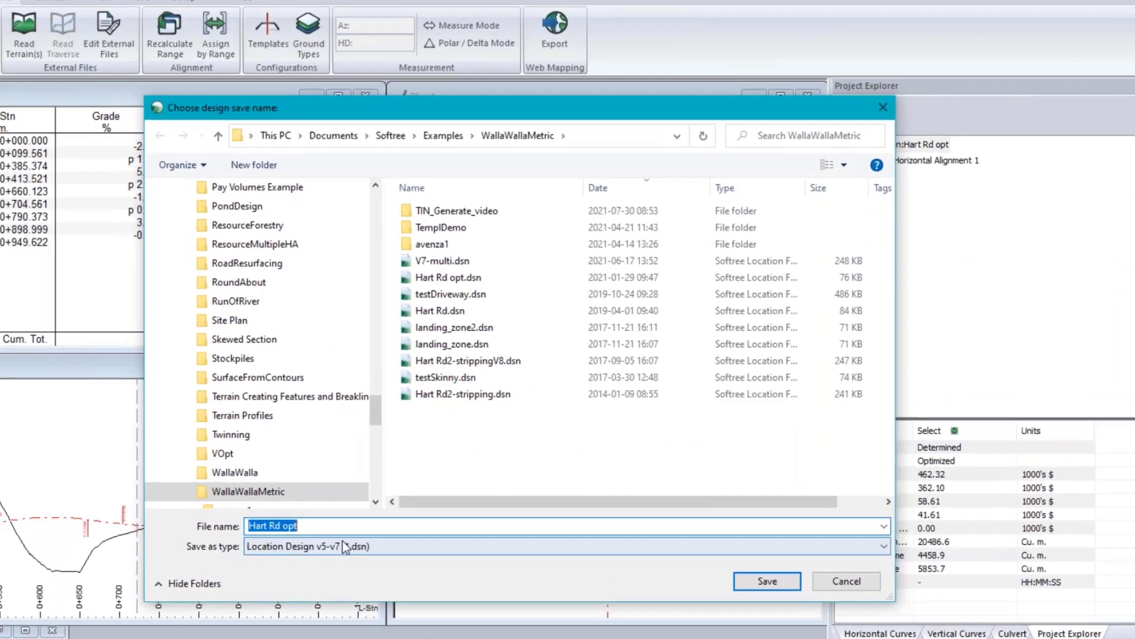
click(367, 526)
click(328, 567)
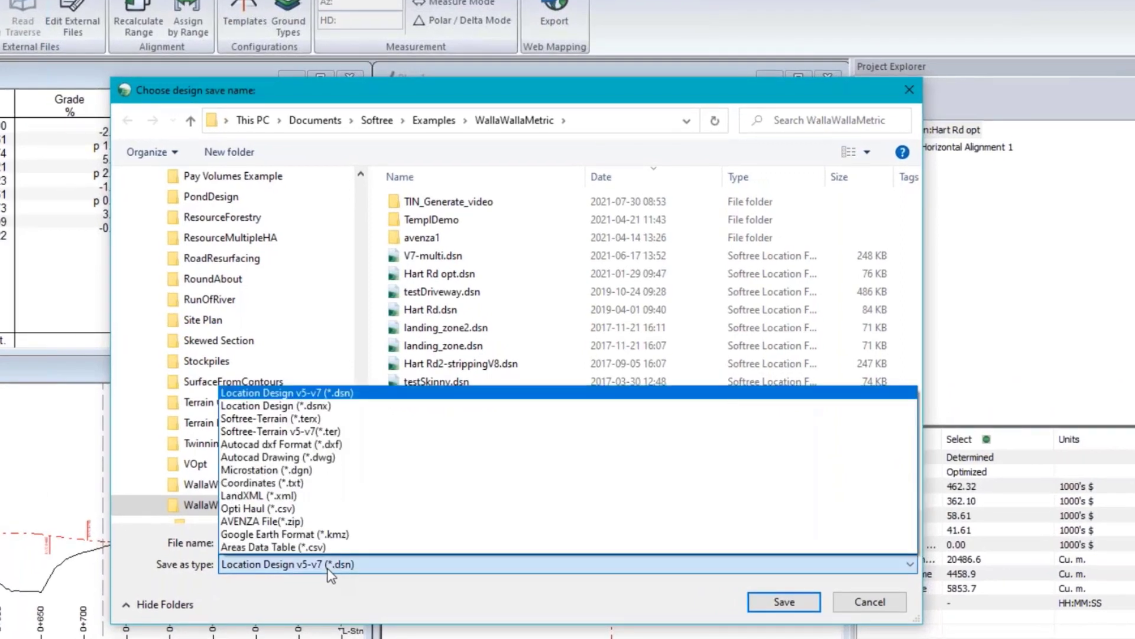
click(274, 499)
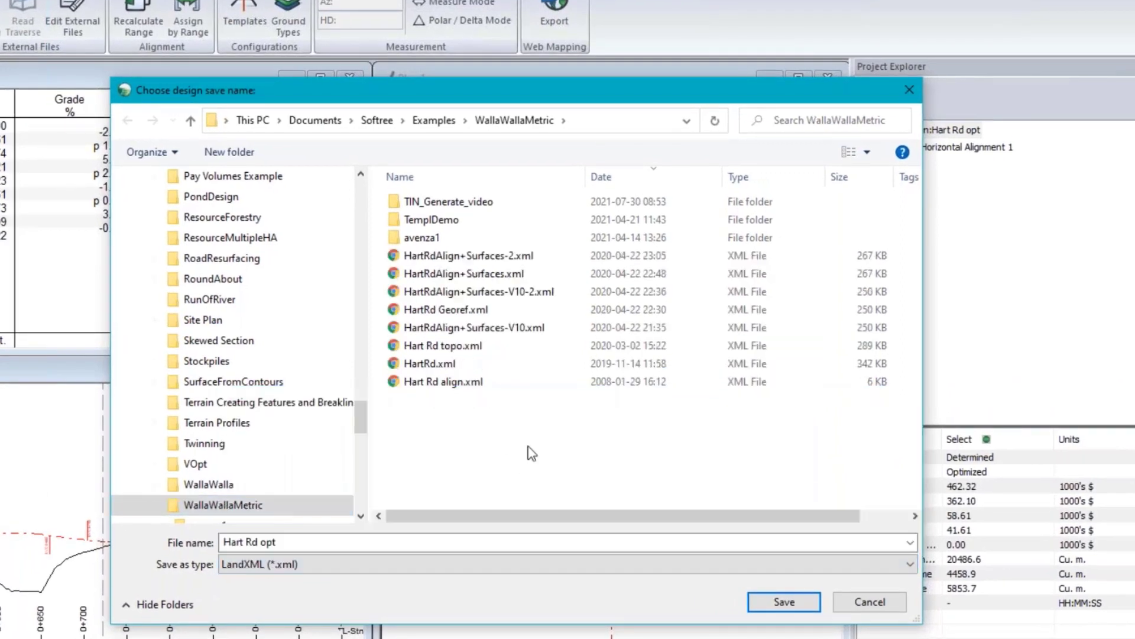
drag(301, 542, 86, 535)
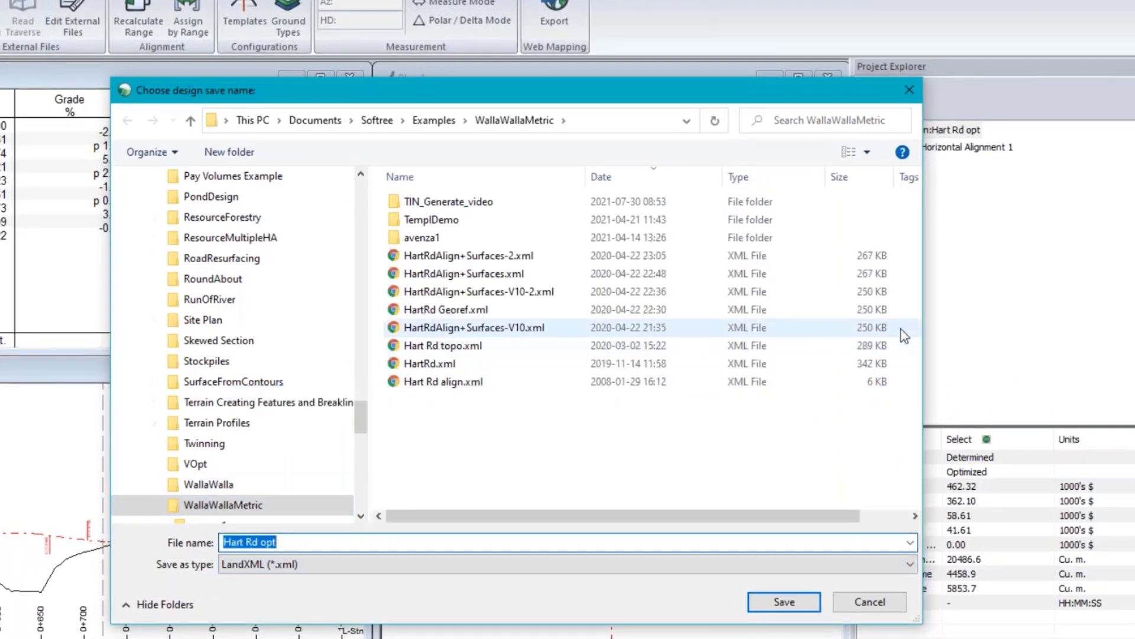
text(out)
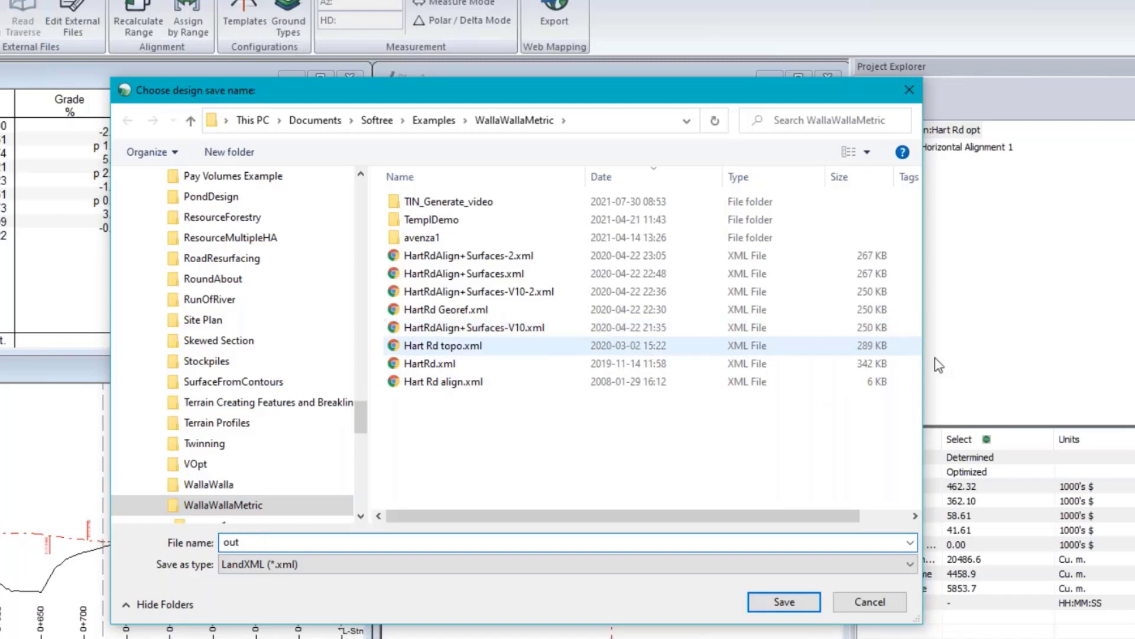
click(784, 601)
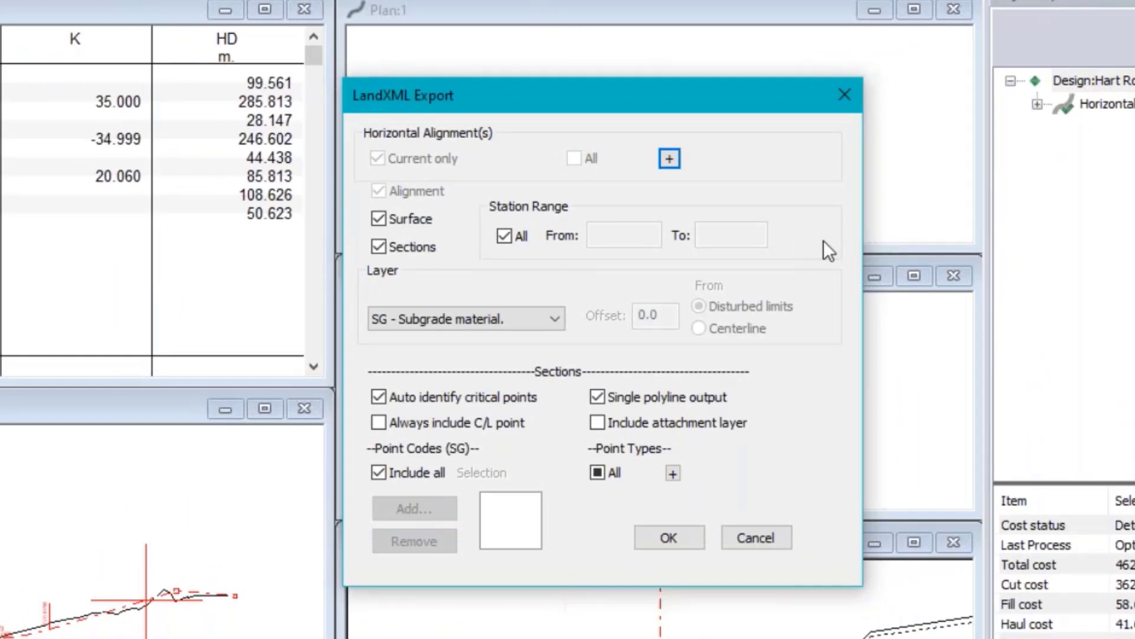
Review the surface layer choices for the LandXML export, exclude the sections, and cancel the export
mouse_move(533, 104)
mouse_down()
mouse_move(489, 87)
mouse_move(318, 70)
mouse_up()
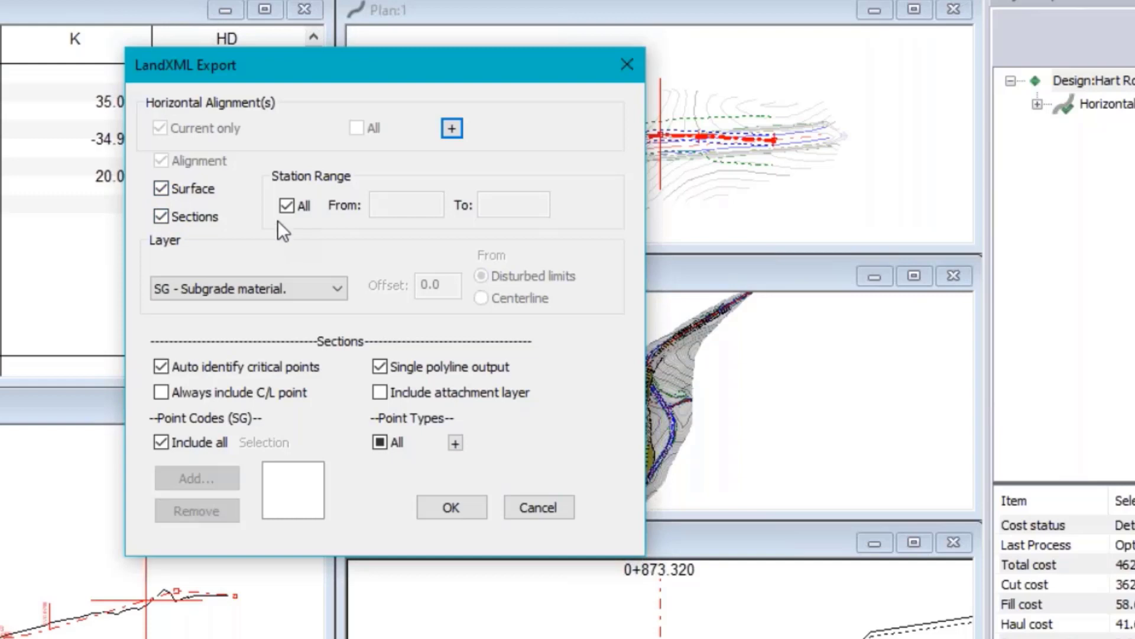
click(338, 289)
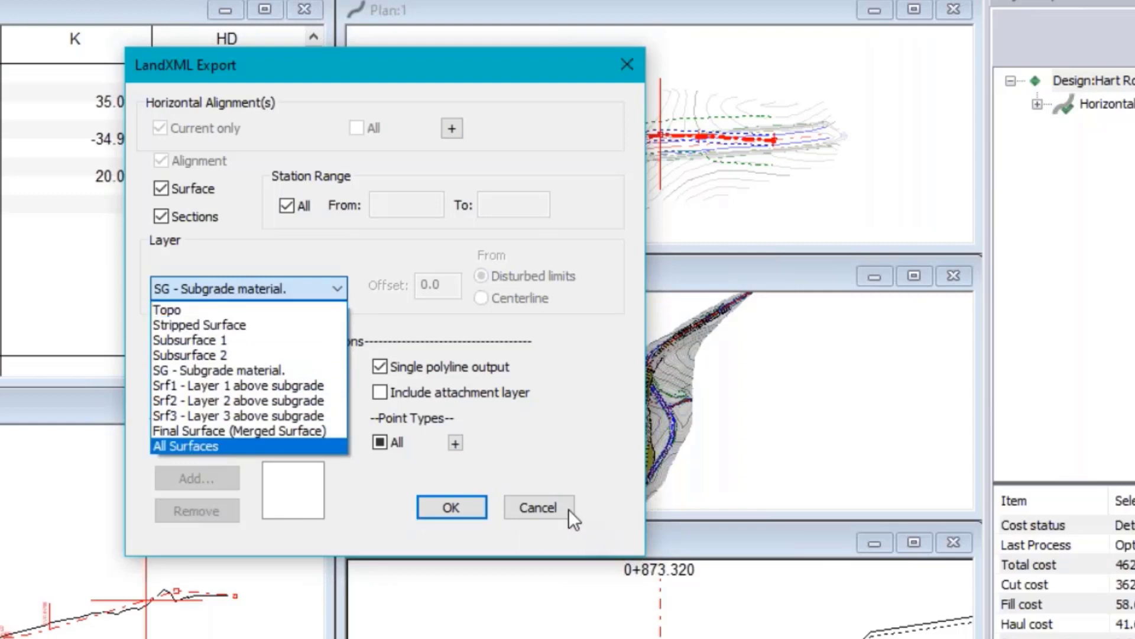
click(554, 513)
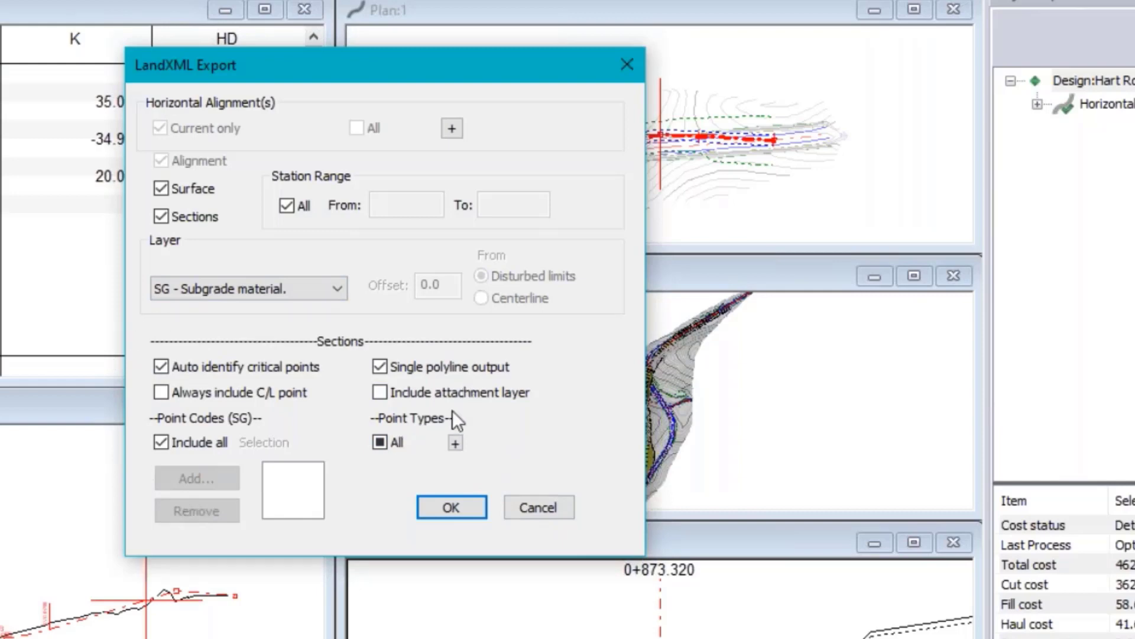
click(160, 216)
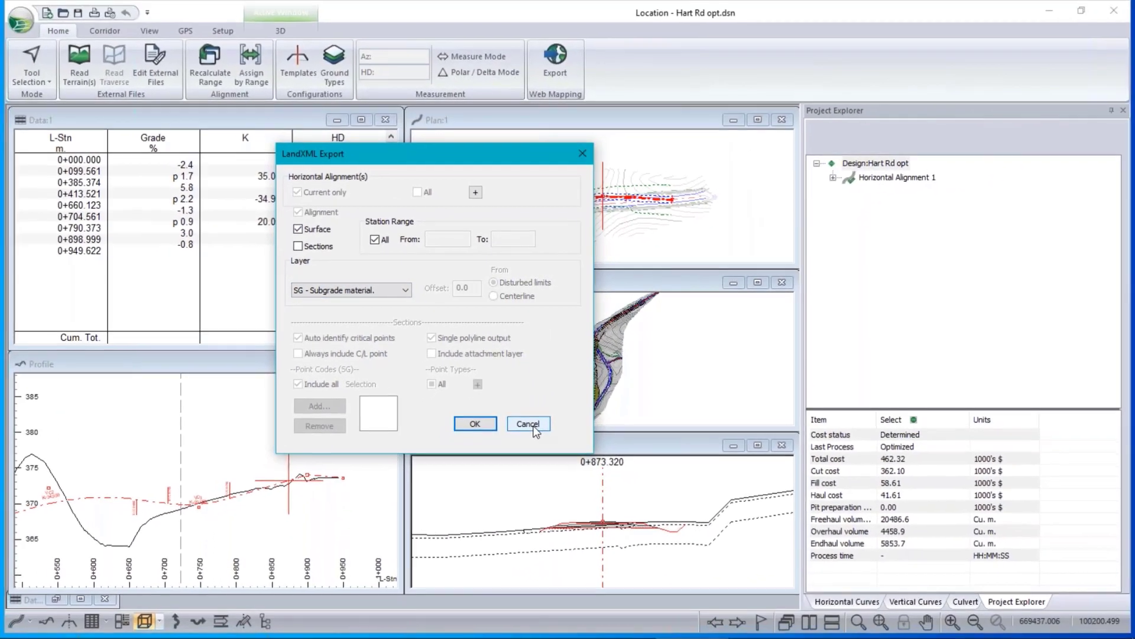
click(527, 423)
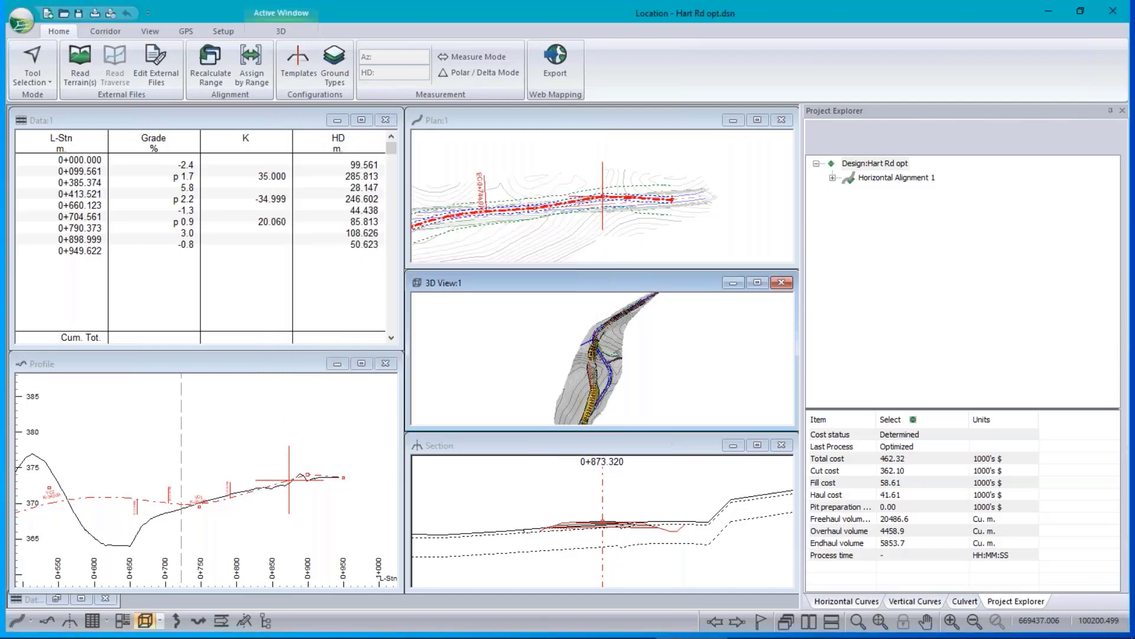